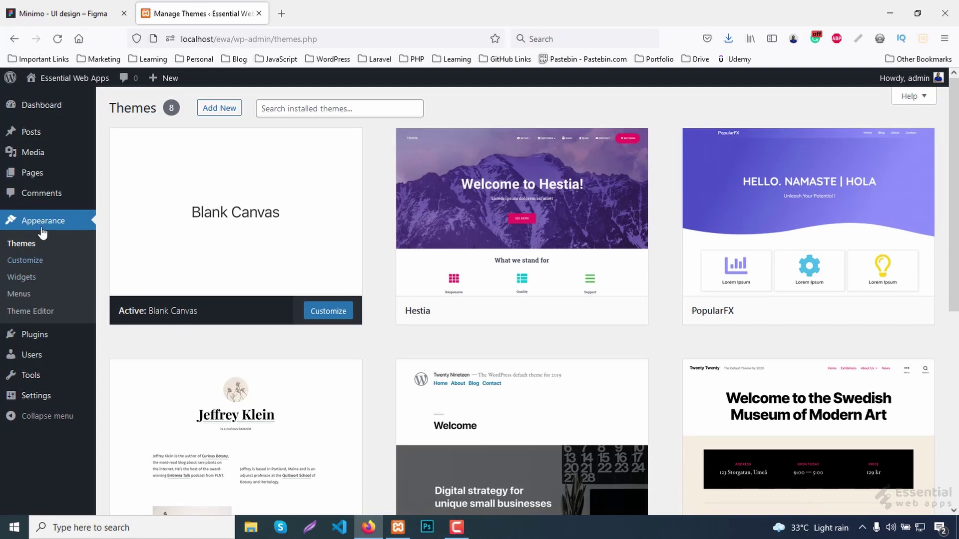
Create and publish a new page titled Home.
{"action": "mouse_move", "coordinate": [40, 176]}
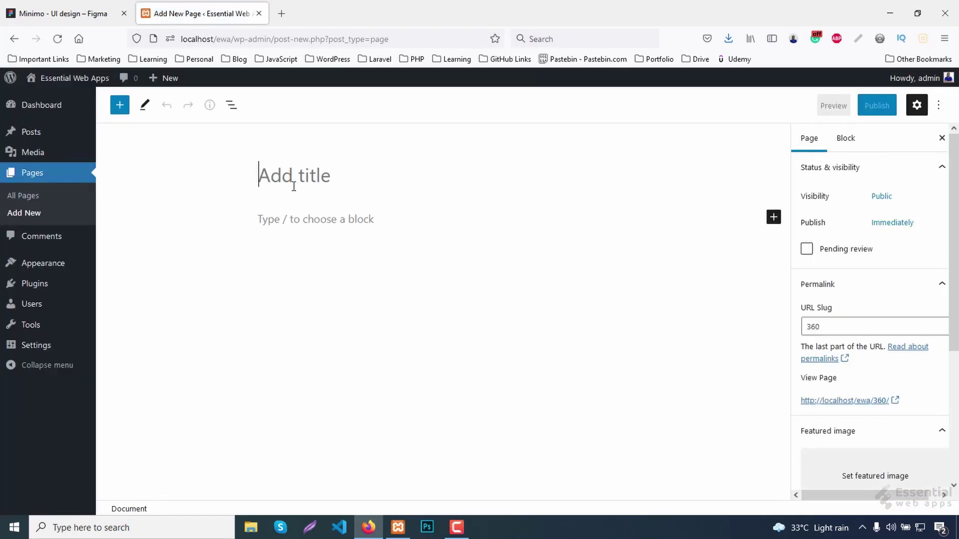
{"action": "type", "text": "Home"}
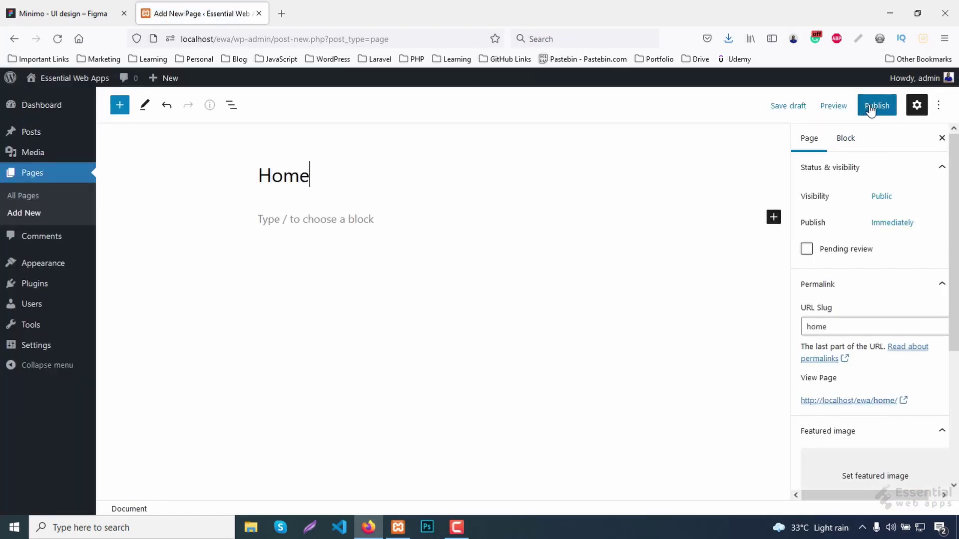
{"action": "left_click", "coordinate": [877, 105]}
{"action": "left_click", "coordinate": [850, 106]}
In Reading settings, set the homepage to the static page Home and save.
{"action": "mouse_move", "coordinate": [49, 344]}
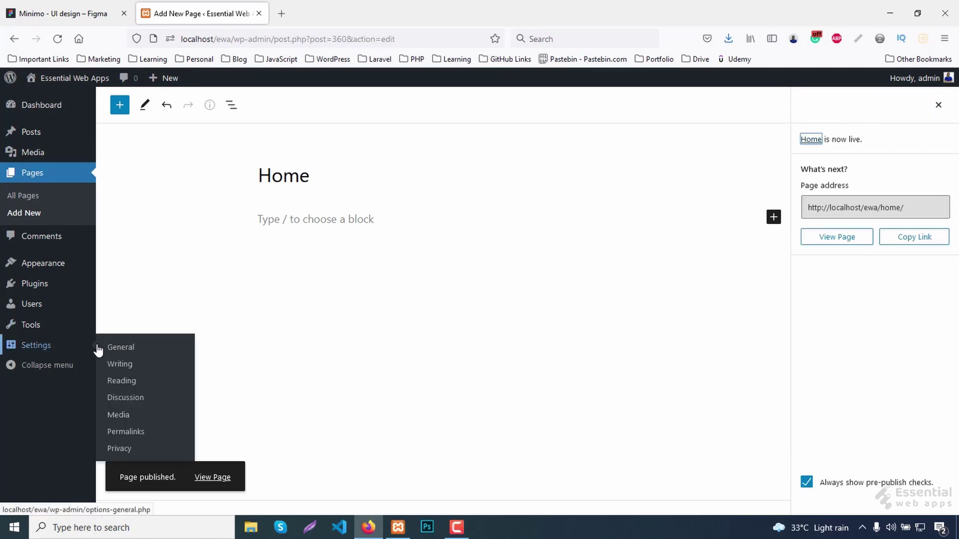
{"action": "left_click", "coordinate": [147, 387]}
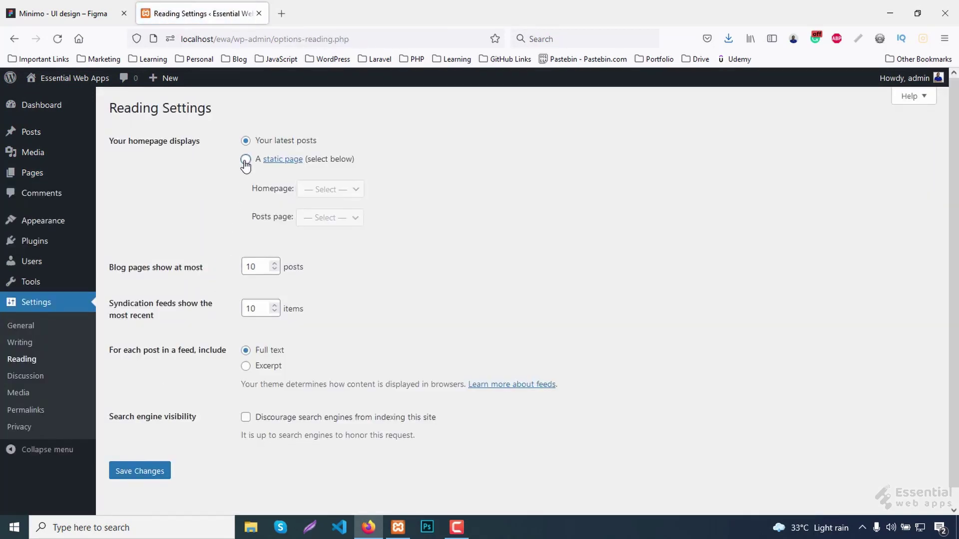
{"action": "left_click", "coordinate": [245, 160]}
{"action": "left_click", "coordinate": [328, 189]}
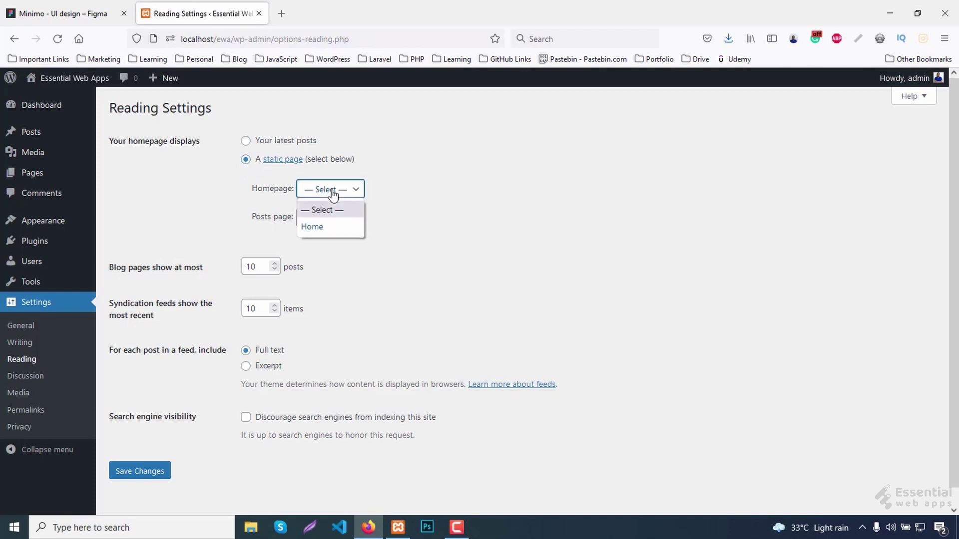
{"action": "left_click", "coordinate": [327, 226]}
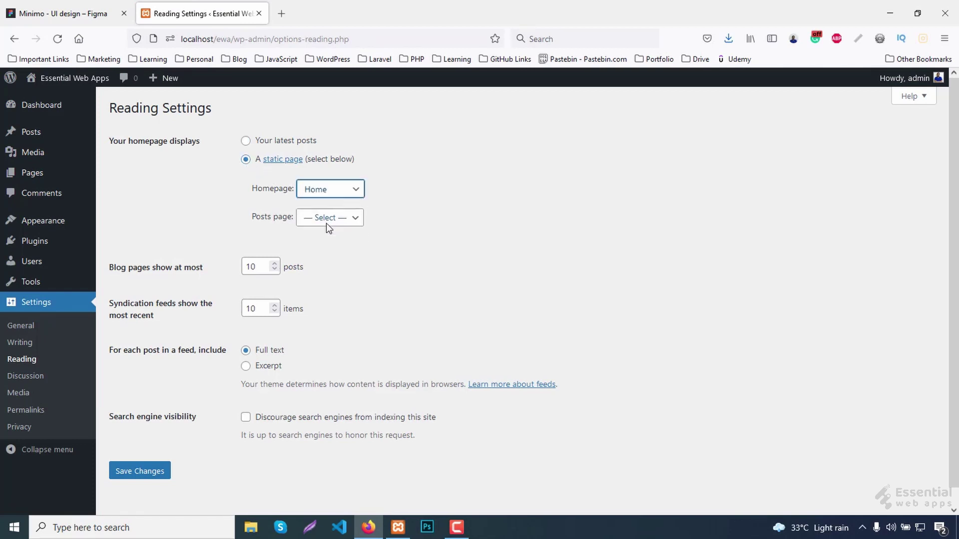
{"action": "left_click", "coordinate": [159, 474]}
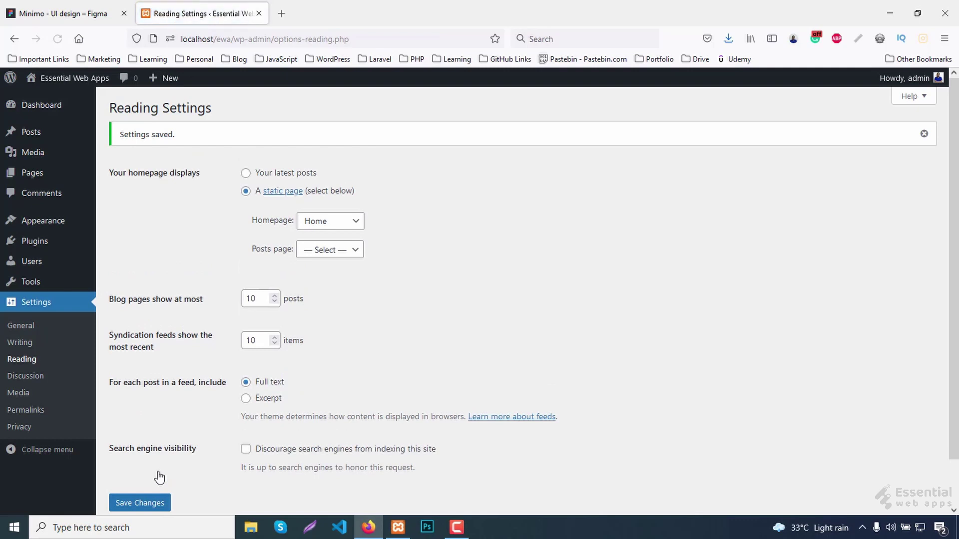
{"action": "left_click", "coordinate": [36, 174]}
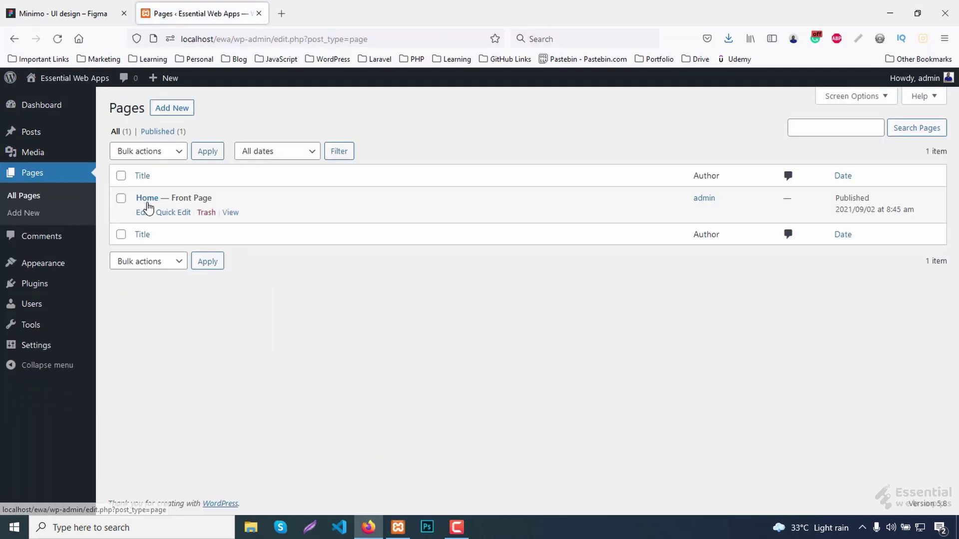
Open the Home page editor in a new tab and check the Figma design.
{"action": "right_click", "coordinate": [148, 220]}
{"action": "left_click", "coordinate": [173, 225]}
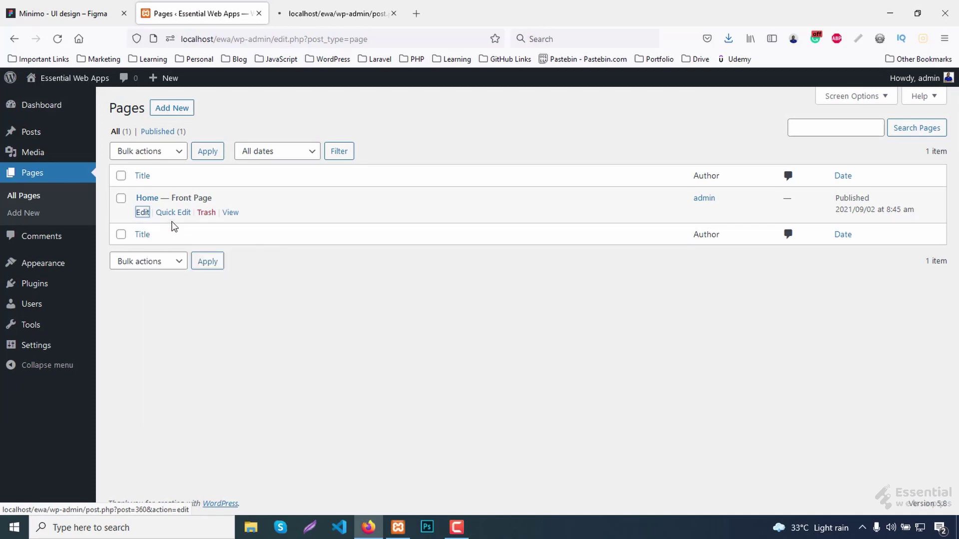
{"action": "left_click", "coordinate": [320, 12]}
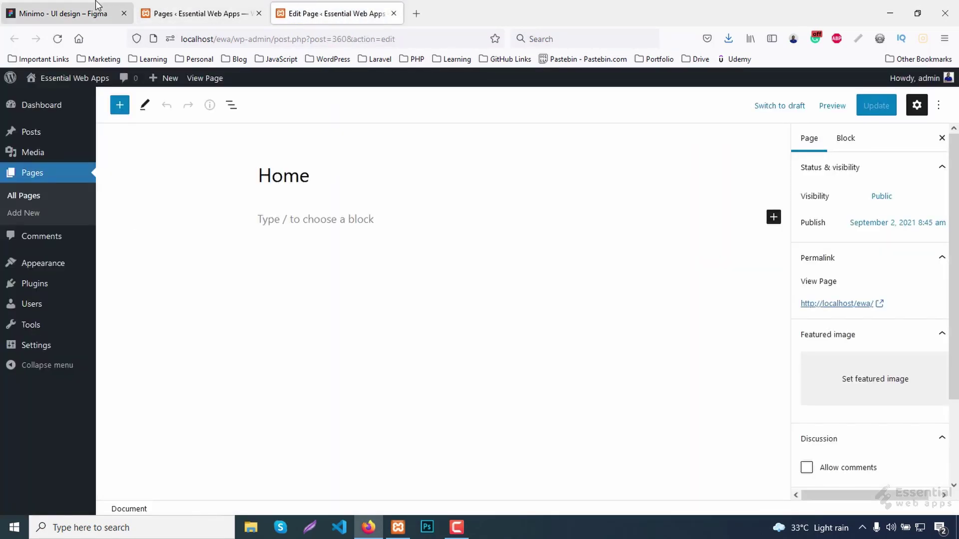
{"action": "left_click", "coordinate": [68, 11]}
{"action": "scroll", "coordinate": [288, 287], "scroll_direction": "down", "scroll_amount": 3}
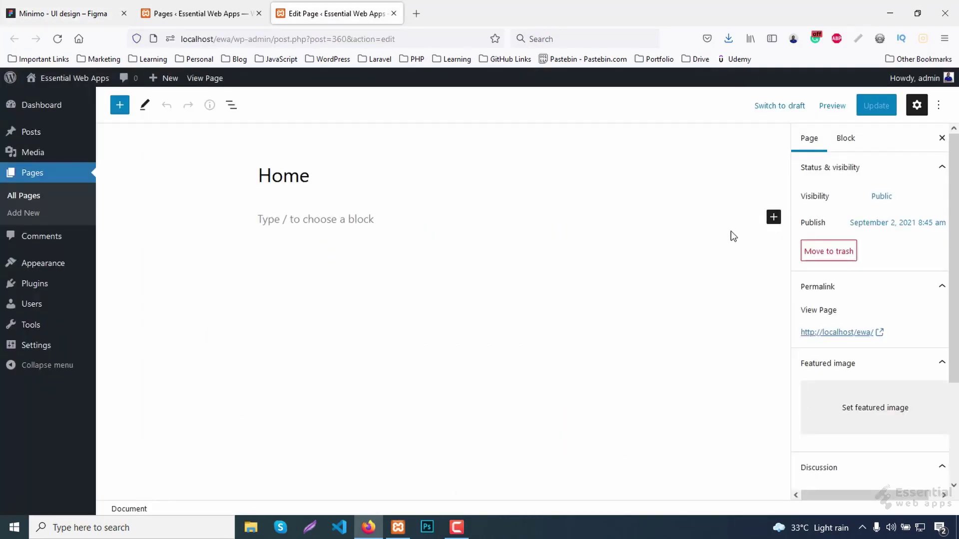
Insert a Columns block with a 33/33/33 layout.
{"action": "left_click", "coordinate": [774, 218]}
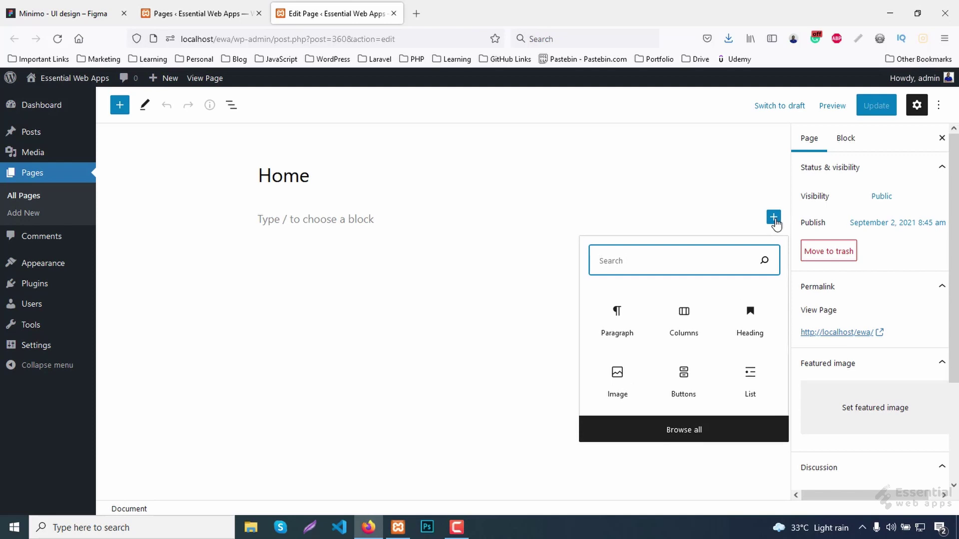
{"action": "type", "text": "column"}
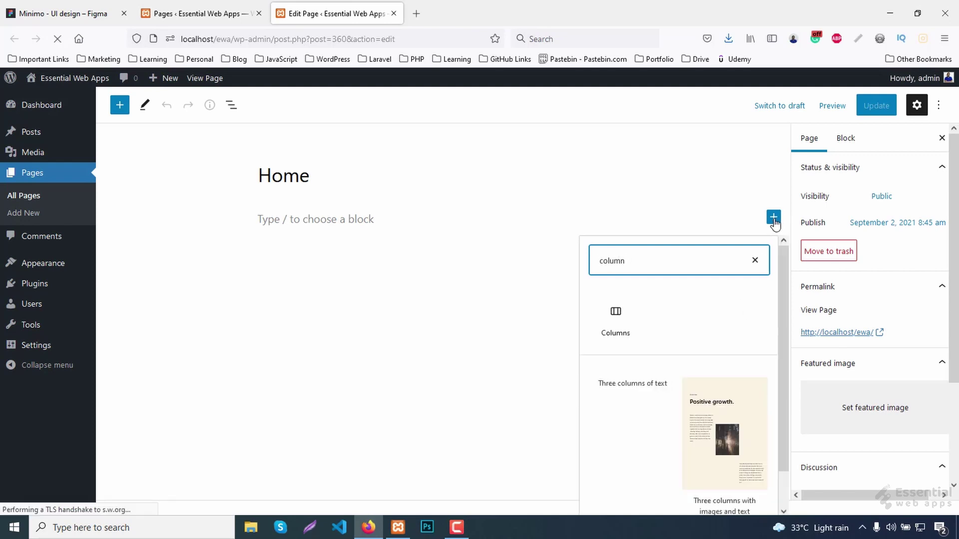
{"action": "left_click", "coordinate": [616, 330]}
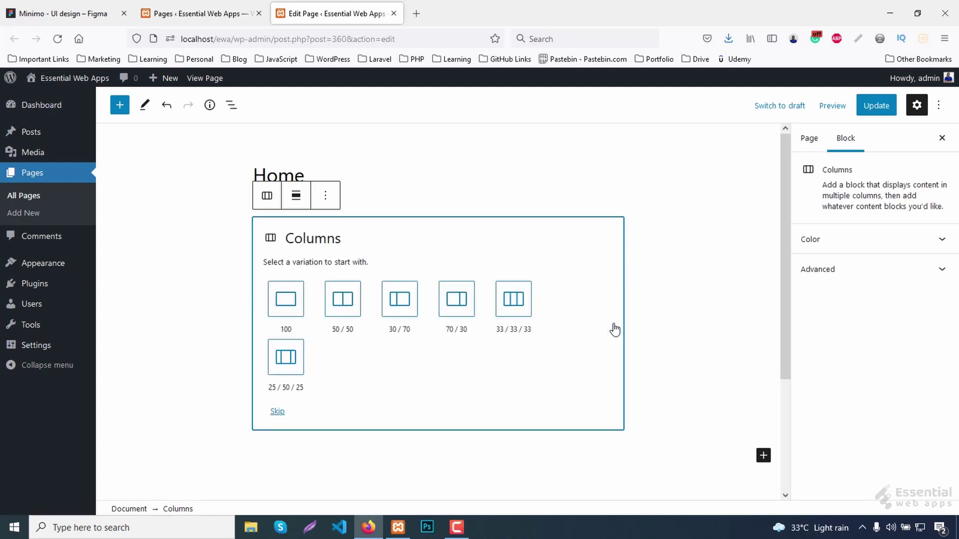
{"action": "left_click", "coordinate": [512, 308]}
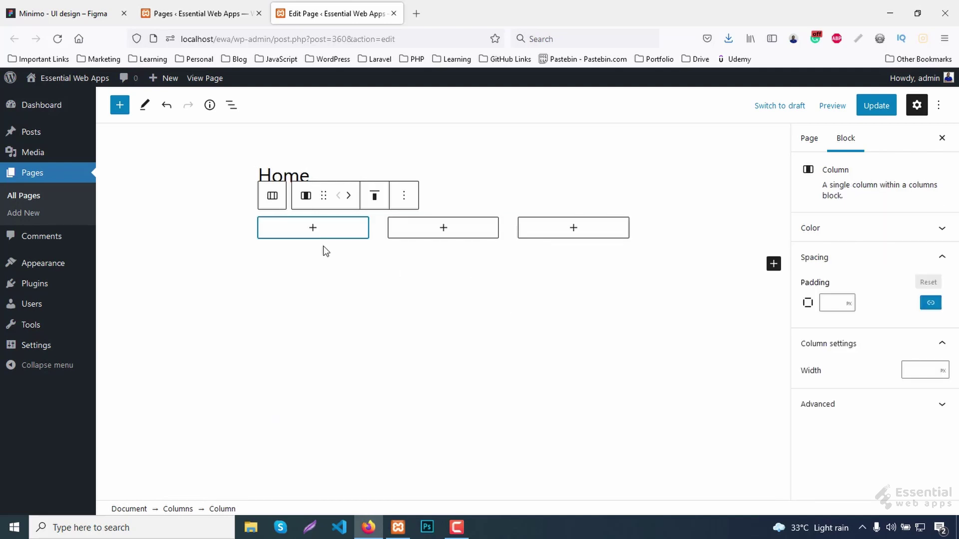
Add an empty Image block to the first column.
{"action": "left_click", "coordinate": [313, 228]}
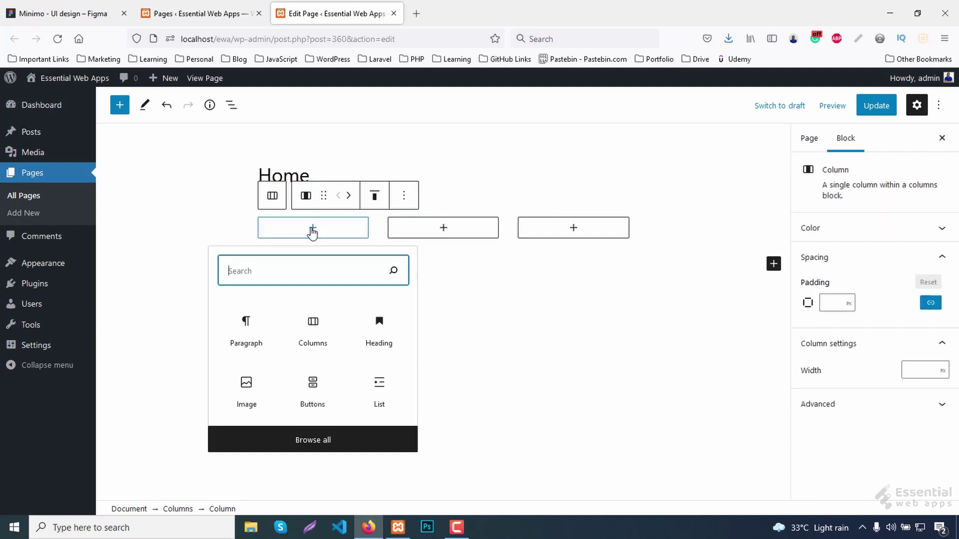
{"action": "type", "text": "image"}
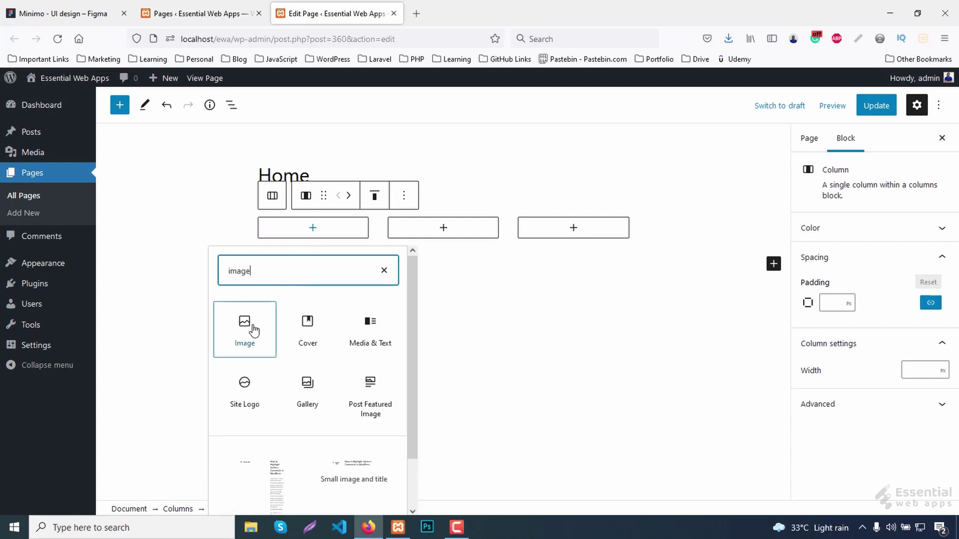
{"action": "left_click", "coordinate": [246, 332]}
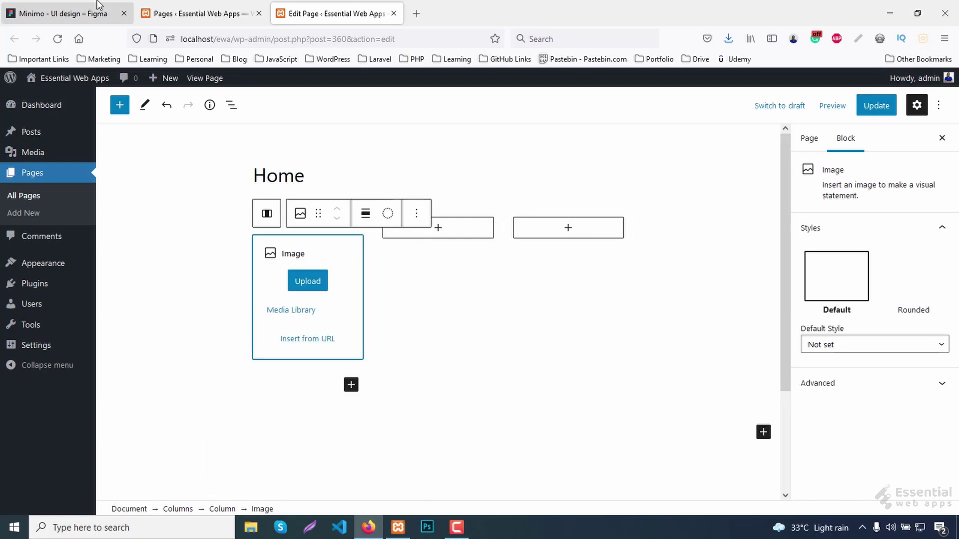
{"action": "left_click", "coordinate": [74, 11]}
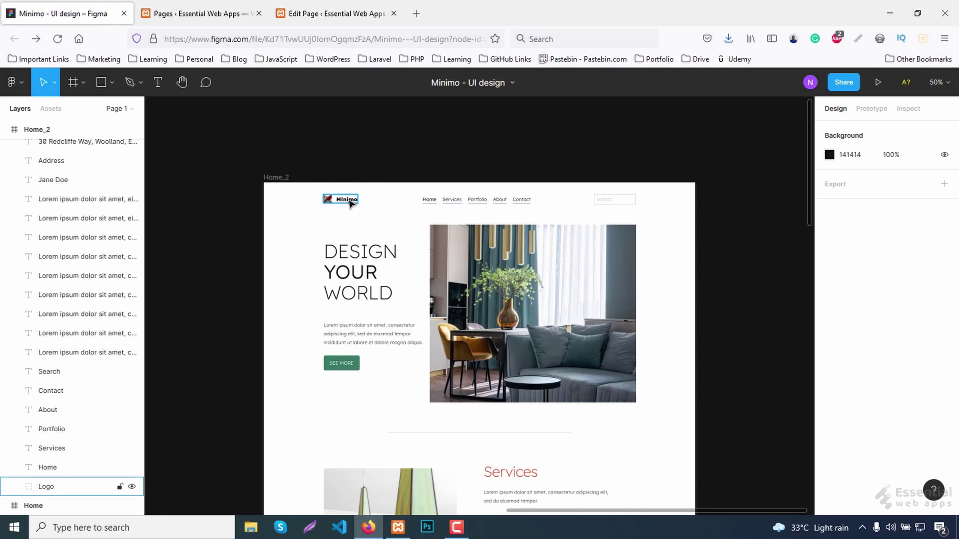
Export the Figma Logo frame as Logo.png into a new Desktop folder named images.
{"action": "left_click", "coordinate": [351, 204]}
{"action": "scroll", "coordinate": [878, 274], "scroll_direction": "down", "scroll_amount": 5}
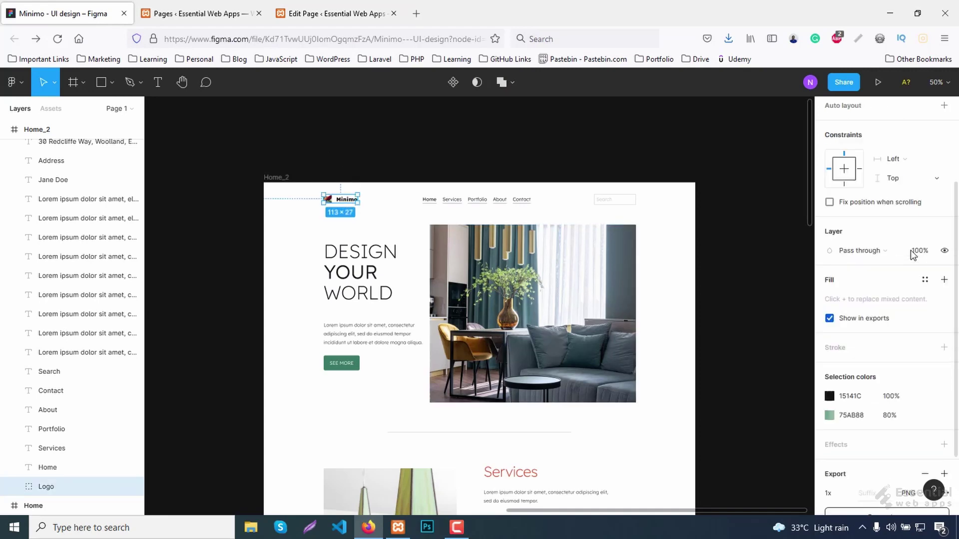
{"action": "left_click", "coordinate": [893, 452]}
{"action": "left_click", "coordinate": [684, 430]}
{"action": "left_click", "coordinate": [392, 291]}
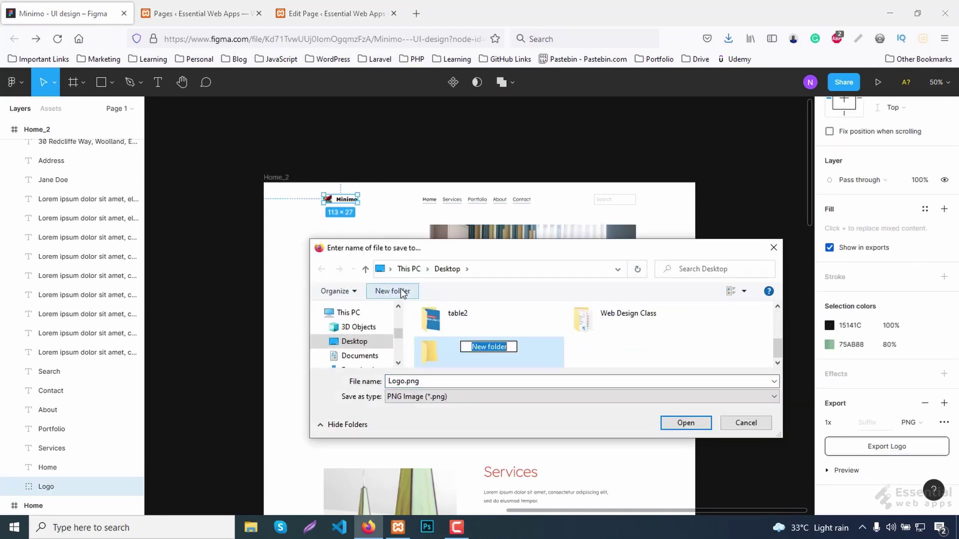
{"action": "type", "text": "images"}
{"action": "key", "text": "Return"}
{"action": "left_click", "coordinate": [685, 423]}
{"action": "left_click", "coordinate": [685, 423]}
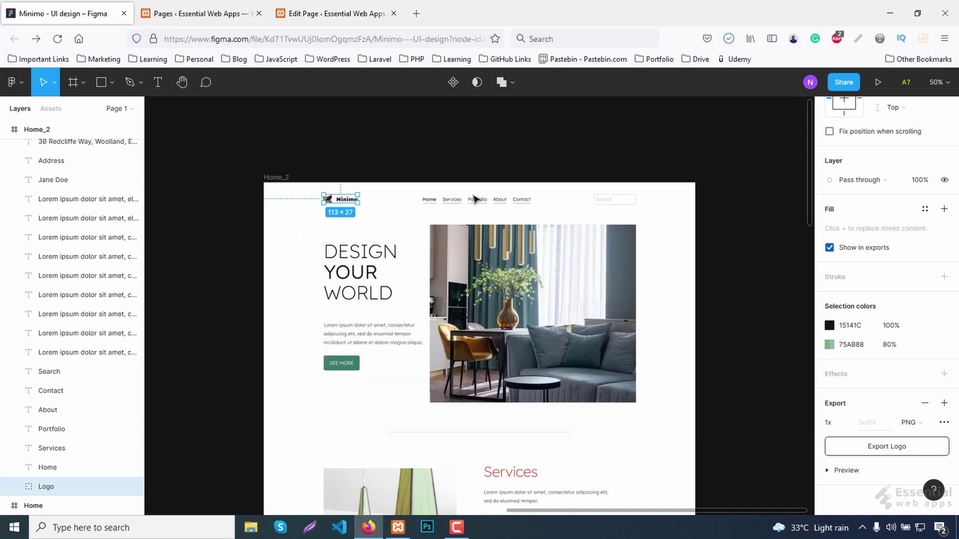
{"action": "left_click", "coordinate": [335, 13]}
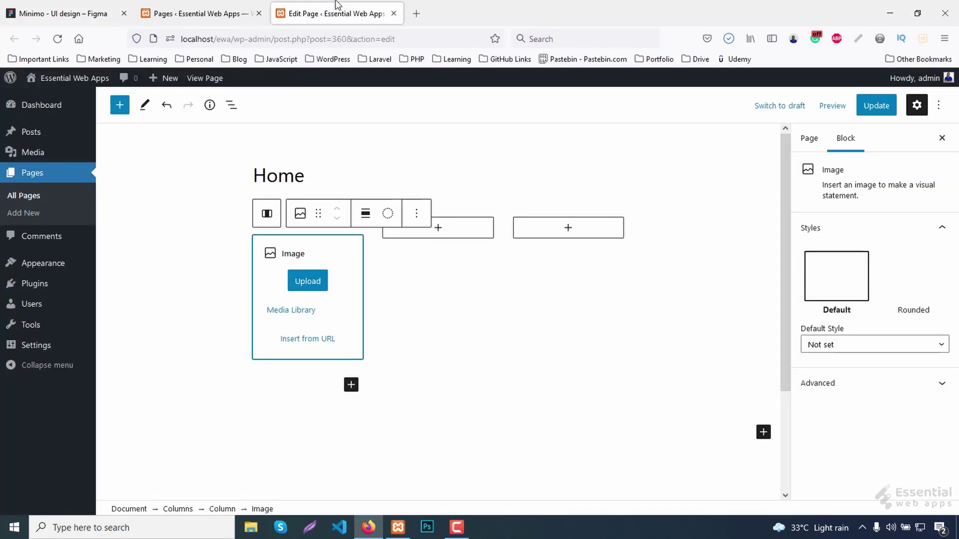
Upload Logo.png into the first-column image block, align it left, and update the page.
{"action": "left_click", "coordinate": [314, 278]}
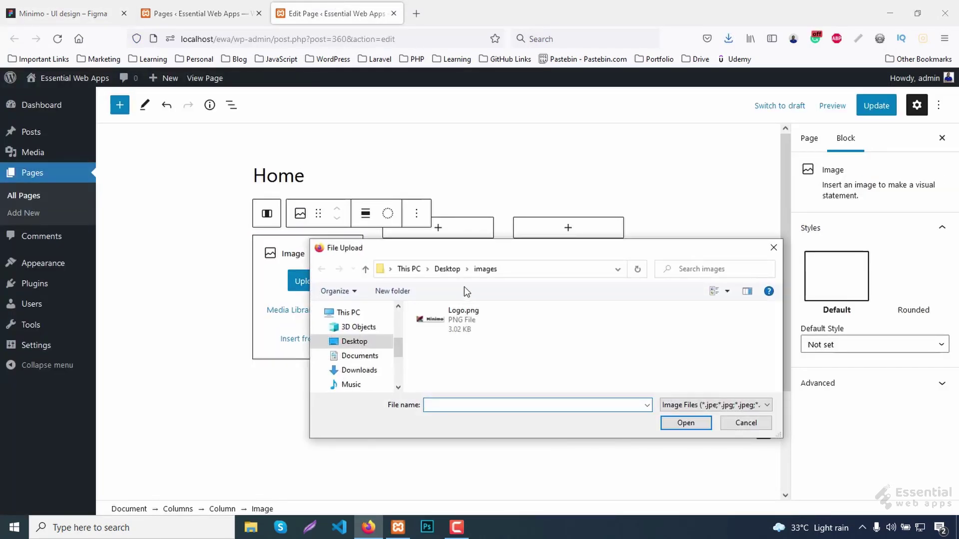
{"action": "left_click", "coordinate": [470, 320]}
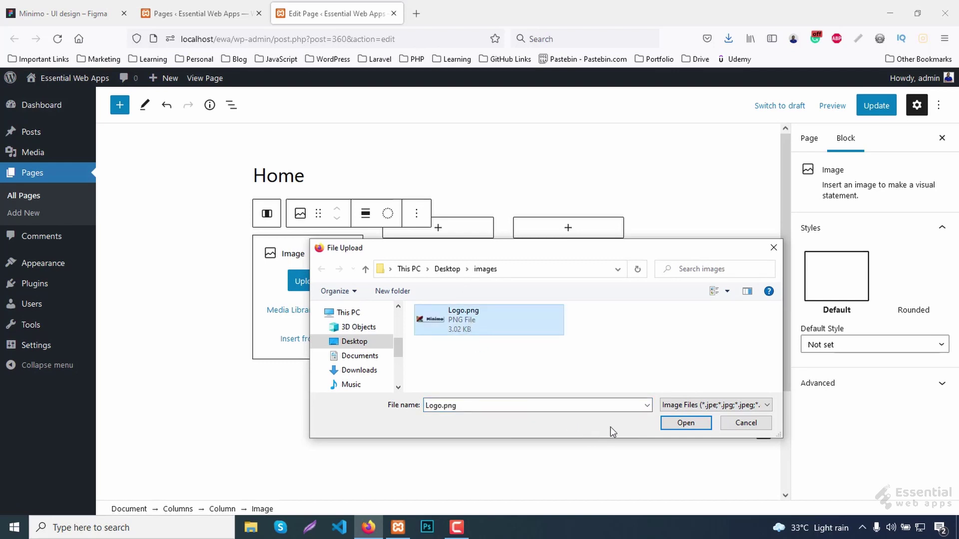
{"action": "left_click", "coordinate": [685, 422]}
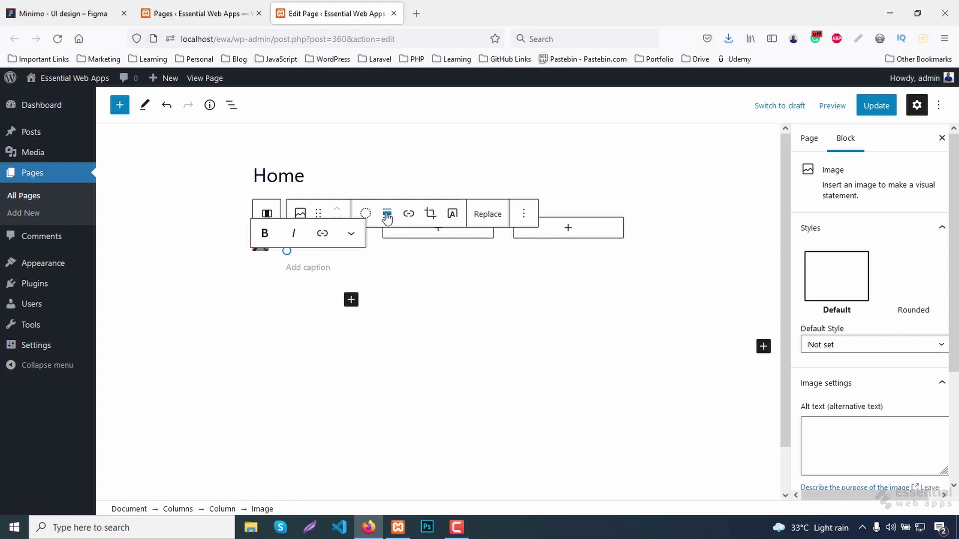
{"action": "left_click", "coordinate": [387, 216]}
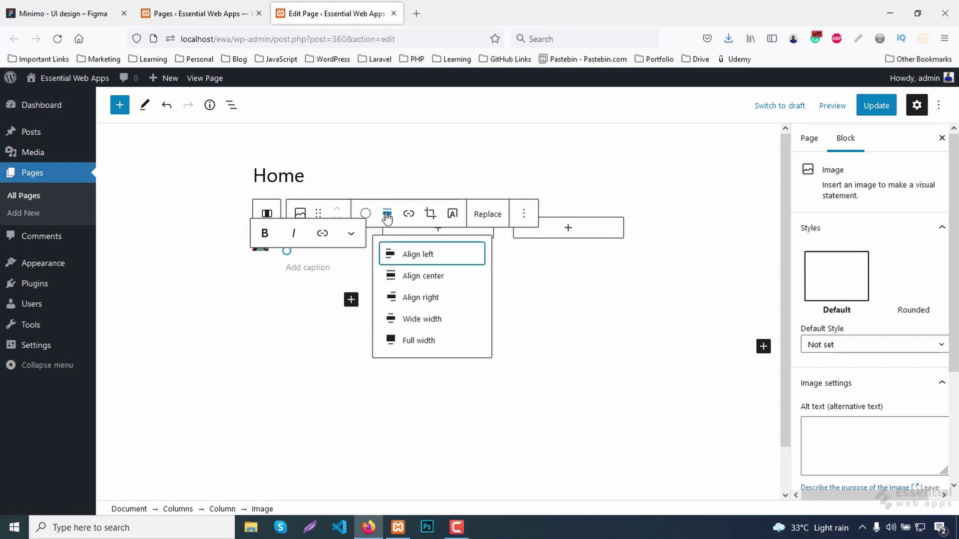
{"action": "left_click", "coordinate": [408, 256]}
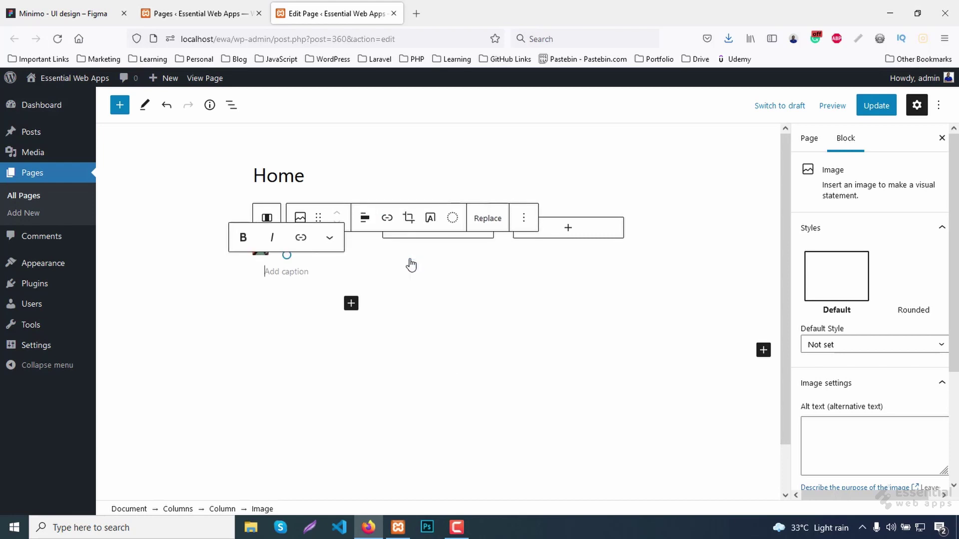
{"action": "left_click", "coordinate": [882, 108]}
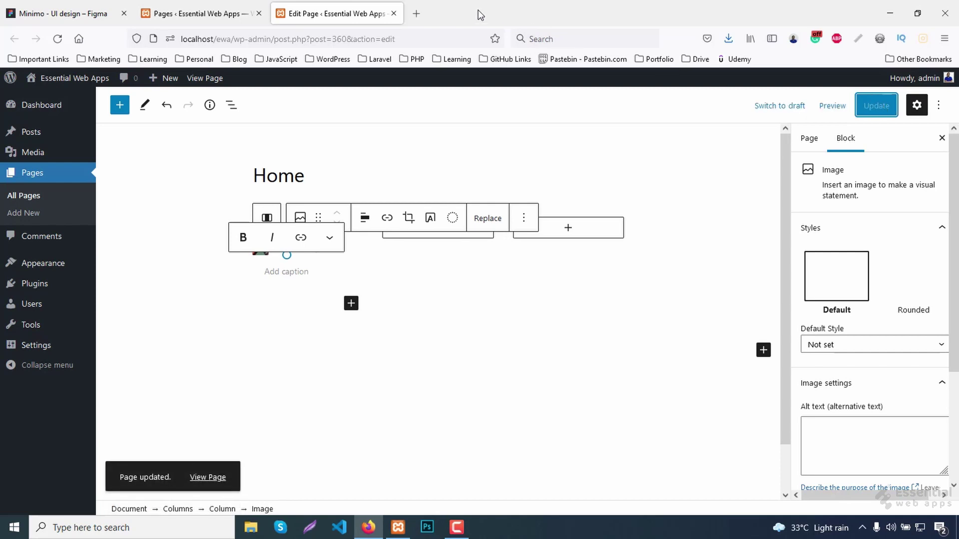
Preview the saved page in a new tab to check the logo.
{"action": "left_click", "coordinate": [835, 105]}
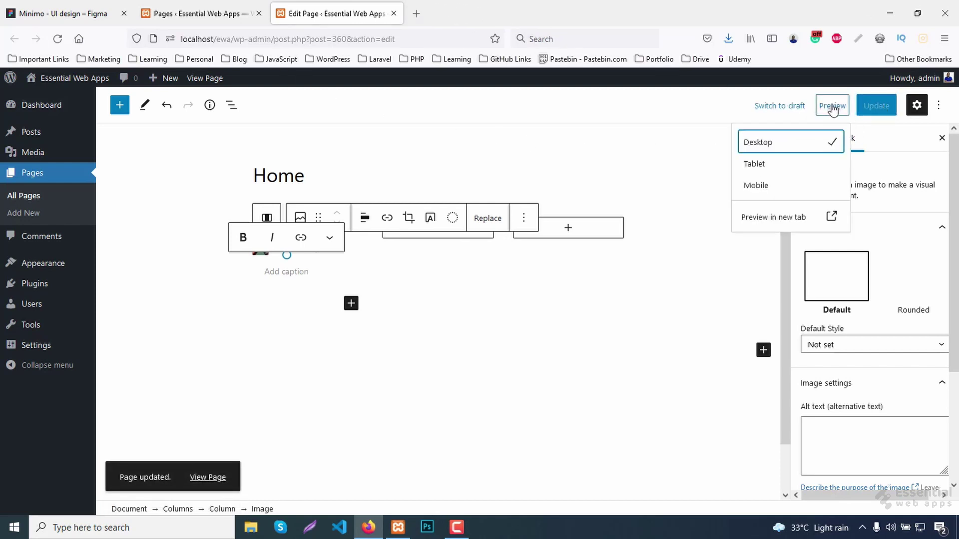
{"action": "right_click", "coordinate": [775, 225]}
{"action": "left_click", "coordinate": [811, 233]}
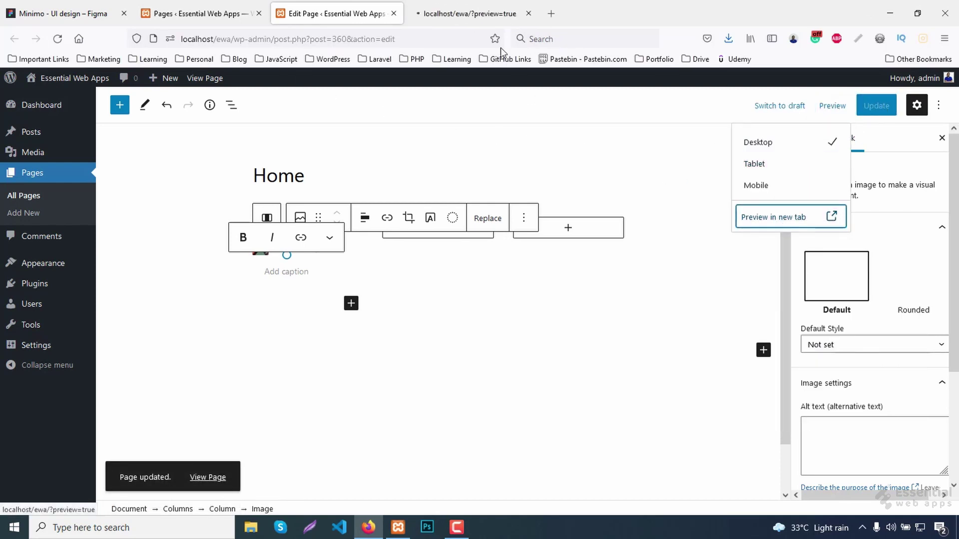
{"action": "left_click", "coordinate": [455, 6]}
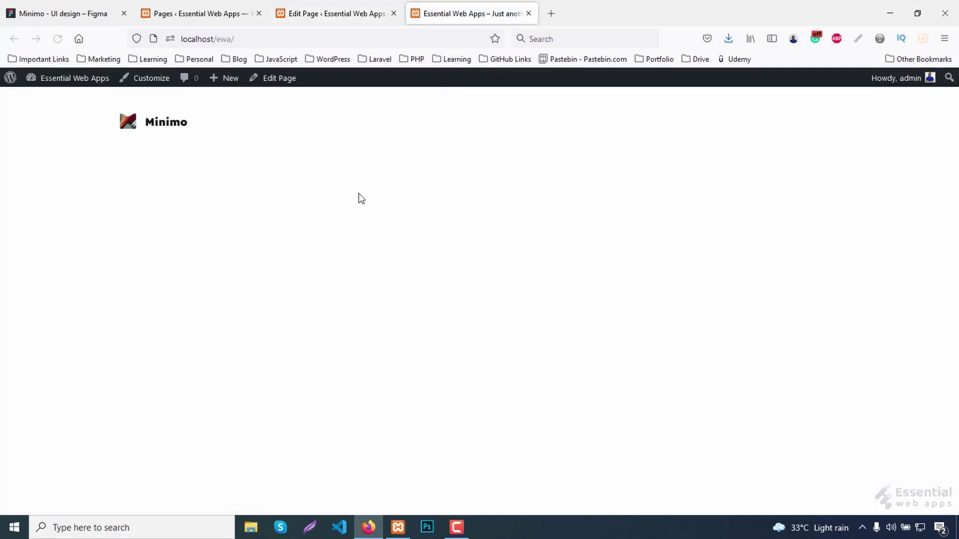
{"action": "left_click", "coordinate": [324, 6]}
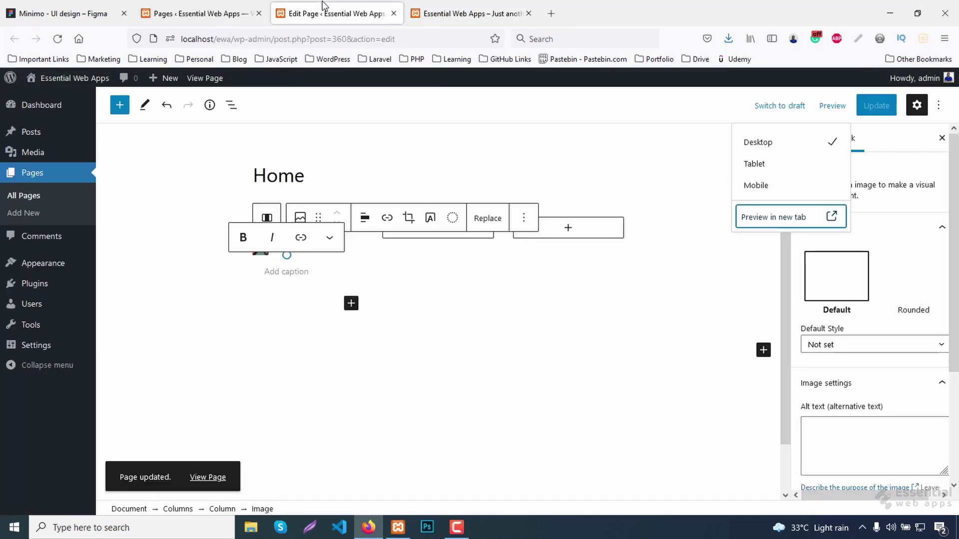
Insert a List block in the middle column with a Home item linked to #home.
{"action": "left_click", "coordinate": [429, 235]}
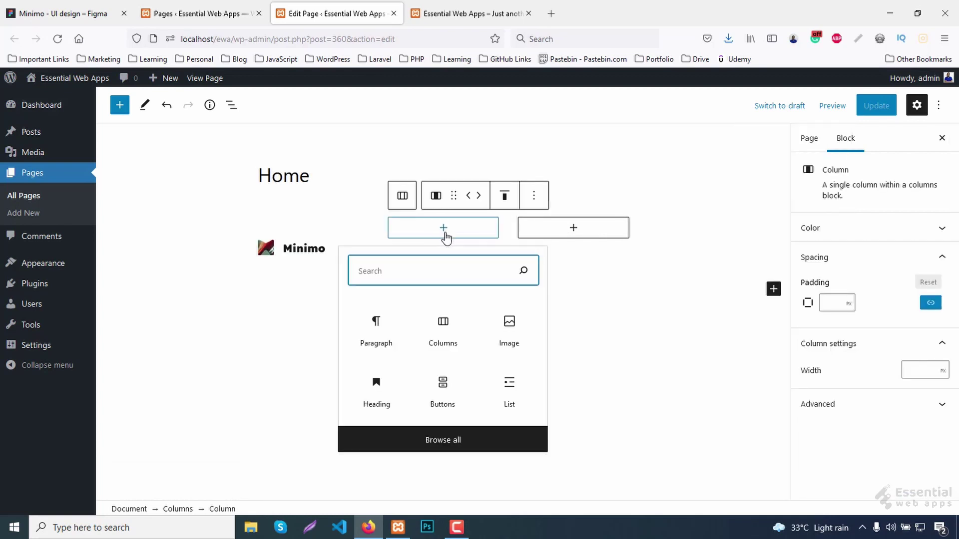
{"action": "type", "text": "list"}
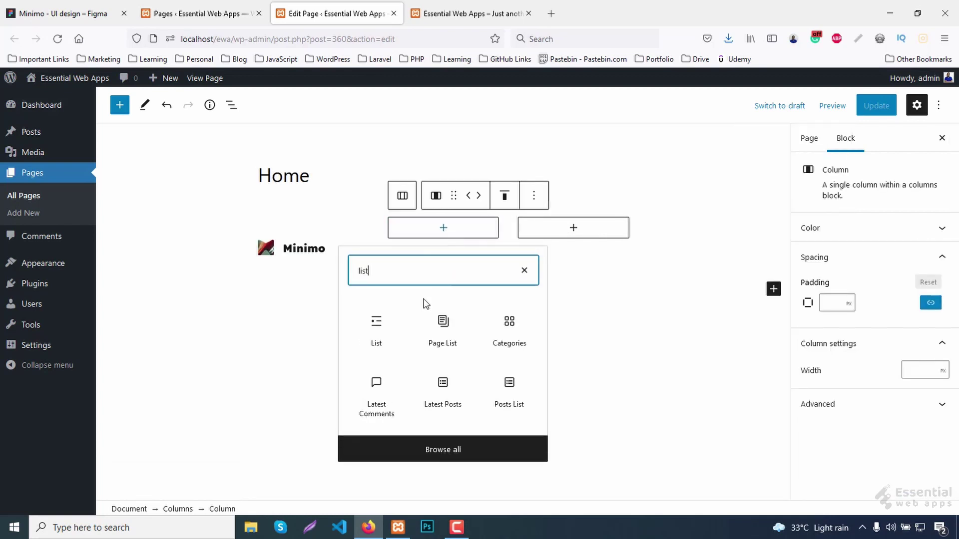
{"action": "left_click", "coordinate": [376, 327]}
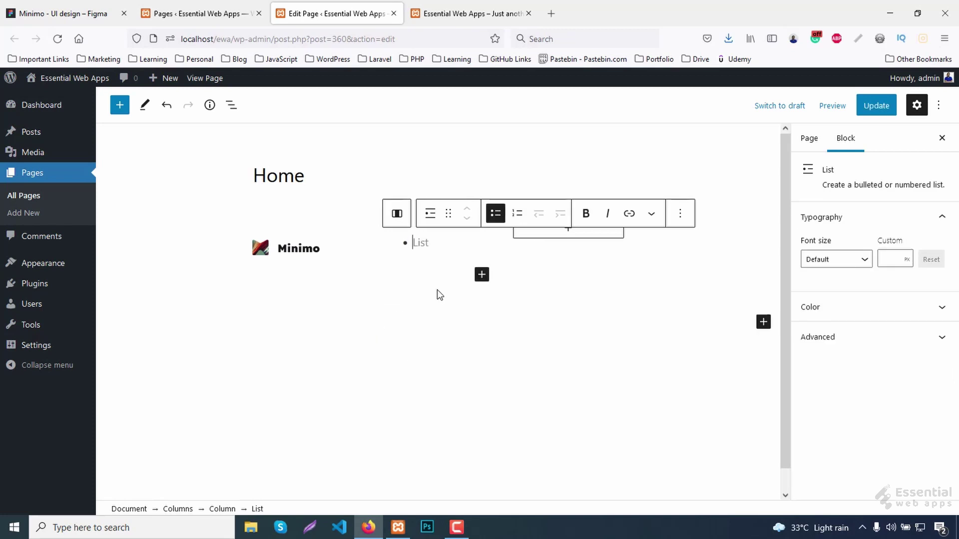
{"action": "type", "text": "Home"}
{"action": "left_click_drag", "start_coordinate": [447, 243], "coordinate": [414, 240]}
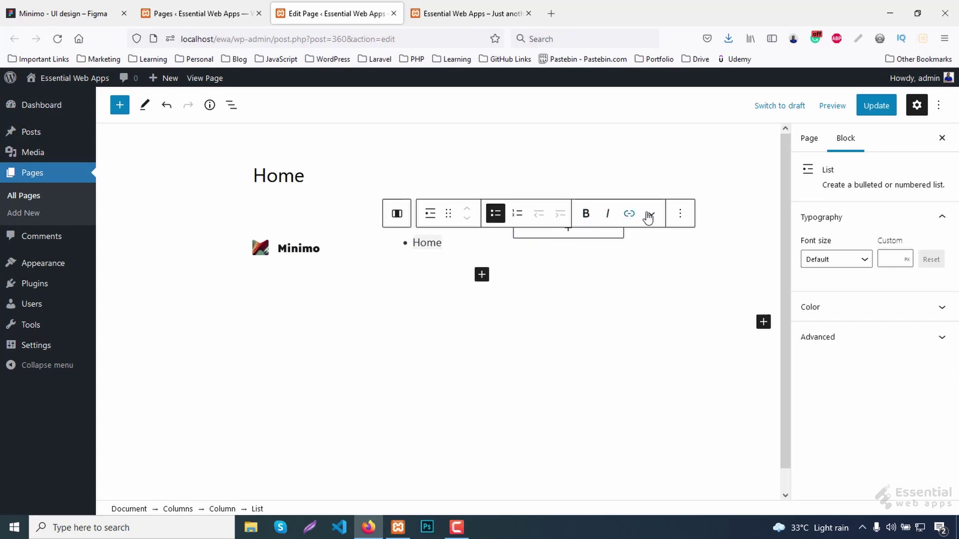
{"action": "left_click", "coordinate": [629, 214]}
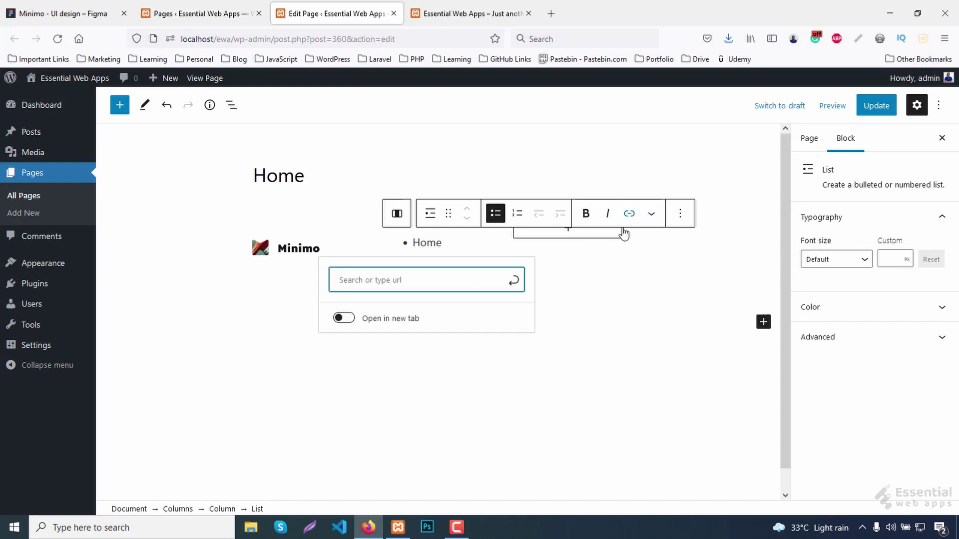
{"action": "type", "text": "#home"}
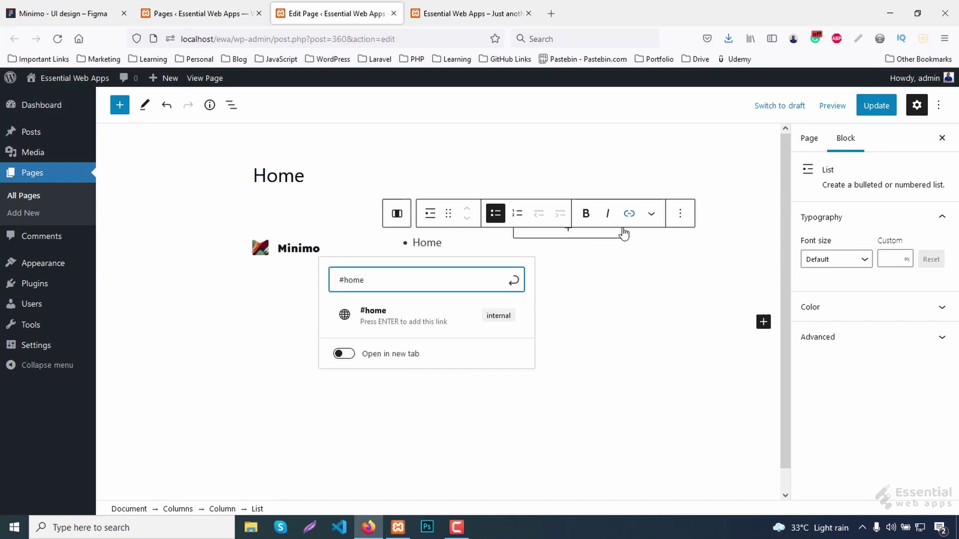
{"action": "left_click", "coordinate": [514, 281]}
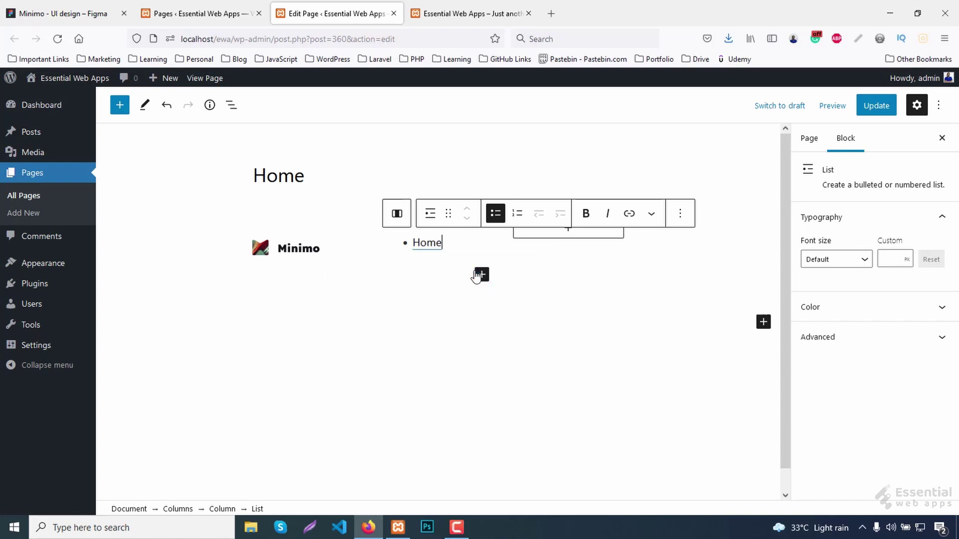
Add Services and Portfolio items linked to #services and #portfolio.
{"action": "key", "text": "Return"}
{"action": "type", "text": "Services"}
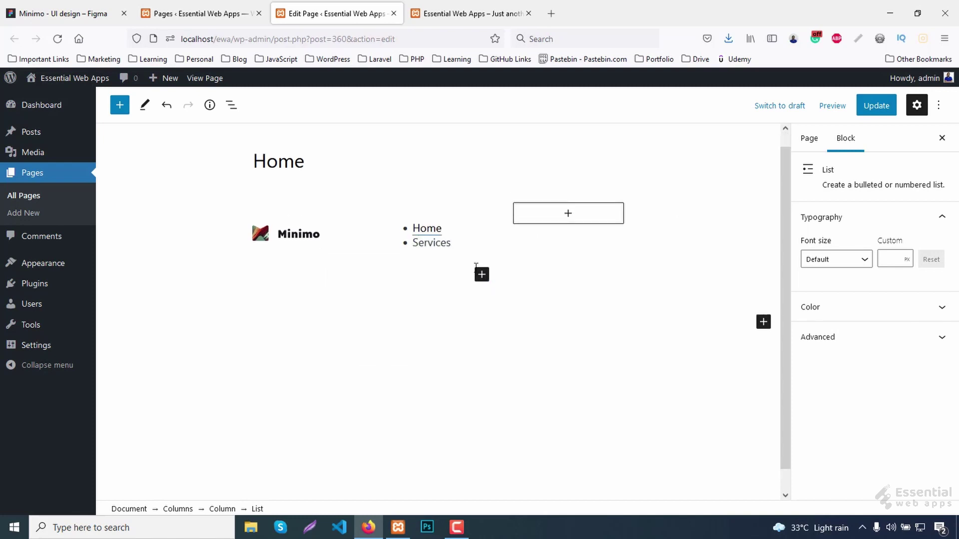
{"action": "double_click", "coordinate": [422, 243]}
{"action": "left_click", "coordinate": [629, 200]}
{"action": "type", "text": "#services"}
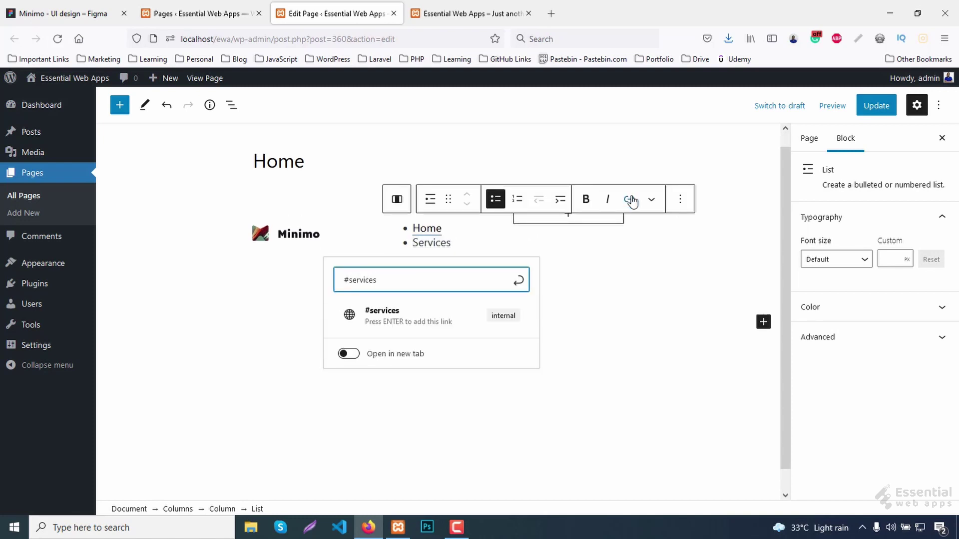
{"action": "left_click", "coordinate": [517, 280]}
{"action": "key", "text": "Return"}
{"action": "type", "text": "Portfolio"}
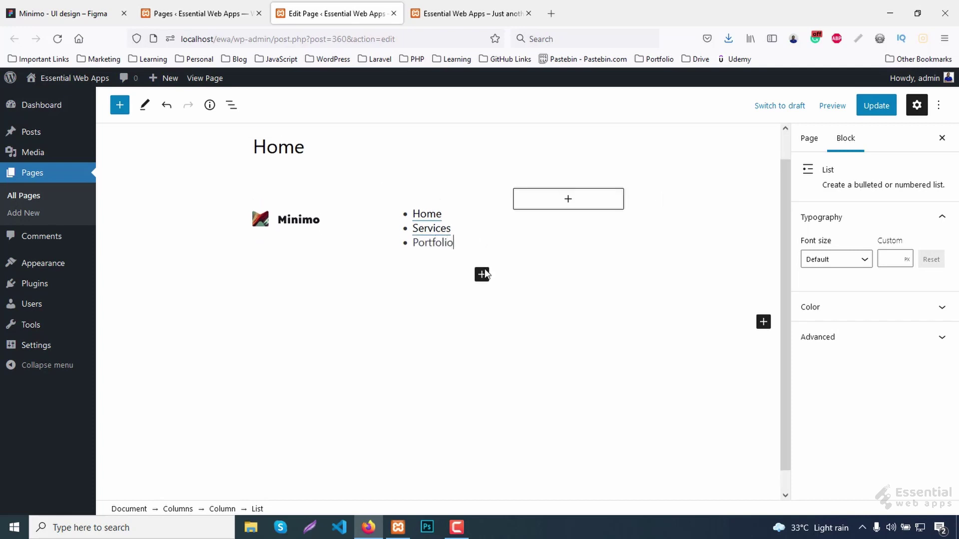
{"action": "double_click", "coordinate": [432, 243]}
{"action": "left_click", "coordinate": [629, 186]}
{"action": "type", "text": "#port"}
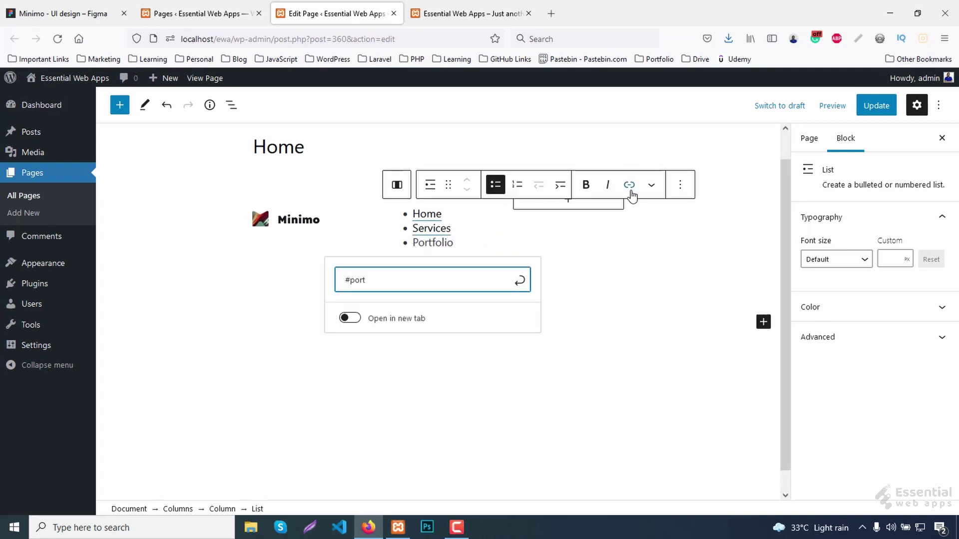
{"action": "type", "text": "folio"}
{"action": "left_click", "coordinate": [519, 280]}
Add About and Contact items linked to #about and #contact.
{"action": "key", "text": "Return"}
{"action": "type", "text": "About"}
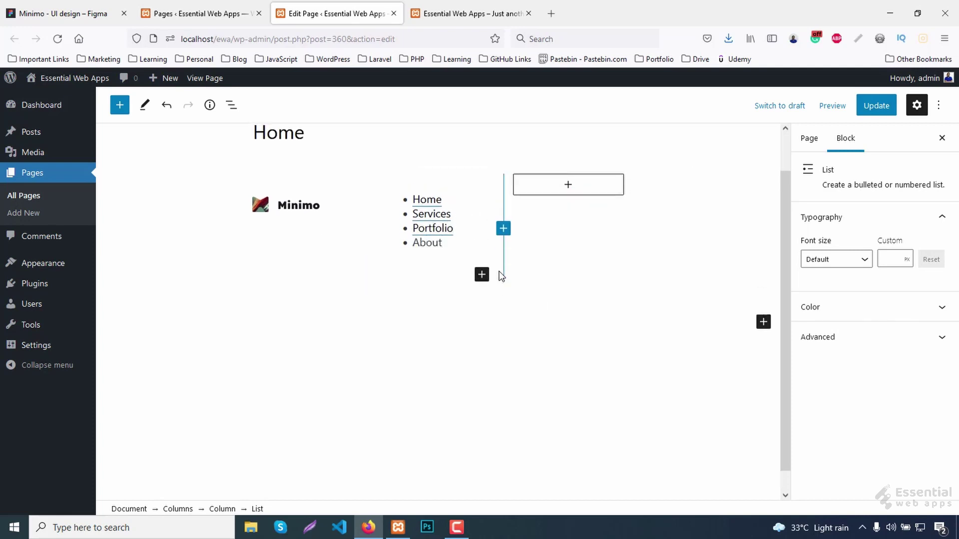
{"action": "double_click", "coordinate": [414, 243]}
{"action": "left_click", "coordinate": [629, 170]}
{"action": "type", "text": "#about"}
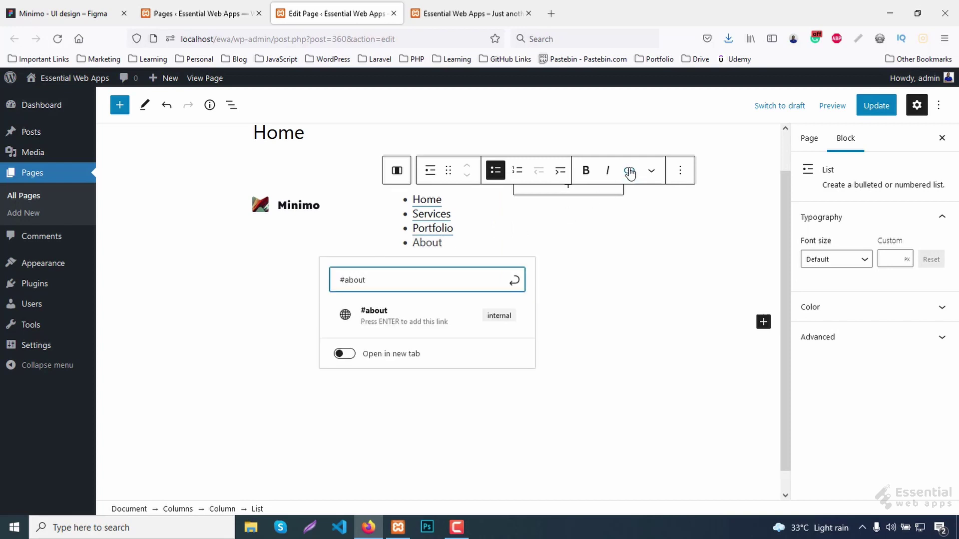
{"action": "left_click", "coordinate": [515, 280]}
{"action": "key", "text": "Return"}
{"action": "type", "text": "Contact"}
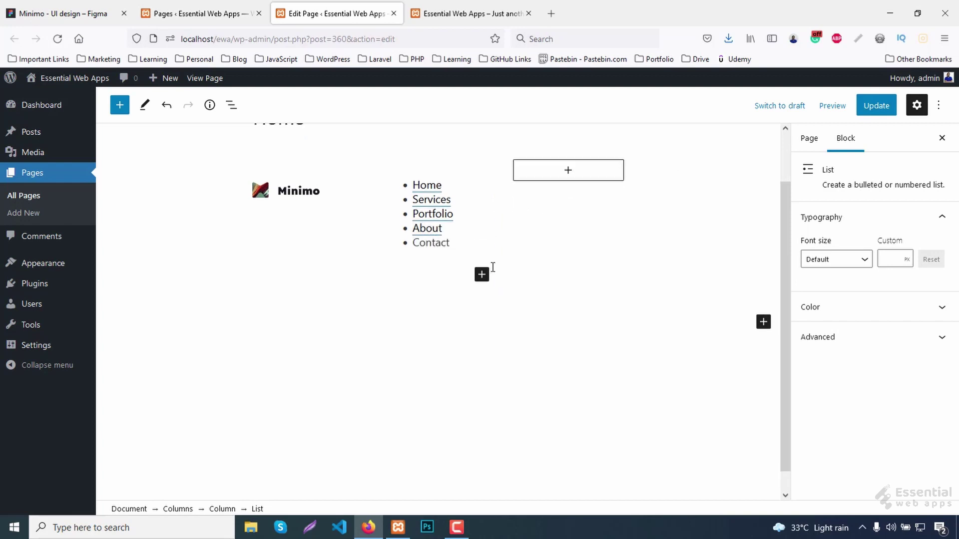
{"action": "double_click", "coordinate": [415, 243]}
{"action": "left_click", "coordinate": [629, 156]}
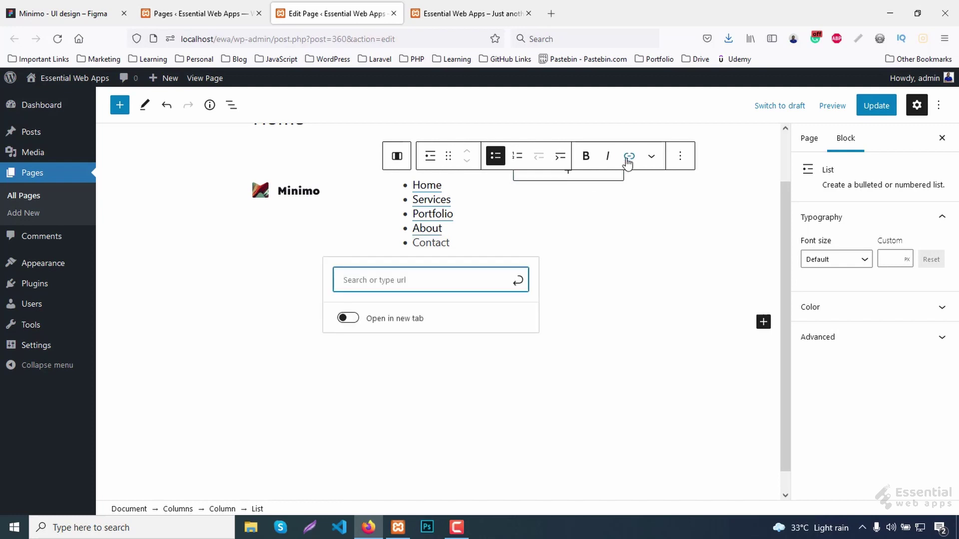
{"action": "type", "text": "#contact"}
{"action": "left_click", "coordinate": [517, 281]}
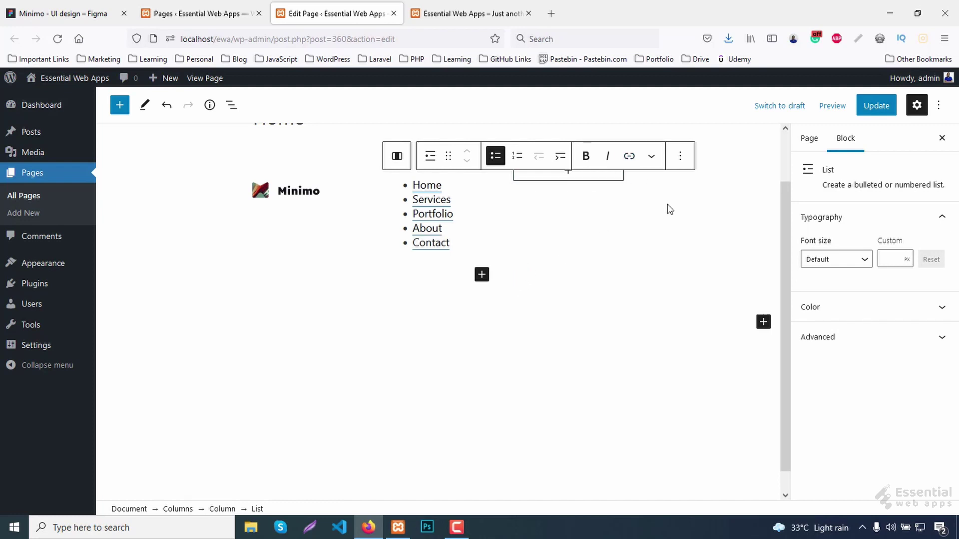
Update the page and reload the front end to check the menu.
{"action": "left_click", "coordinate": [879, 108]}
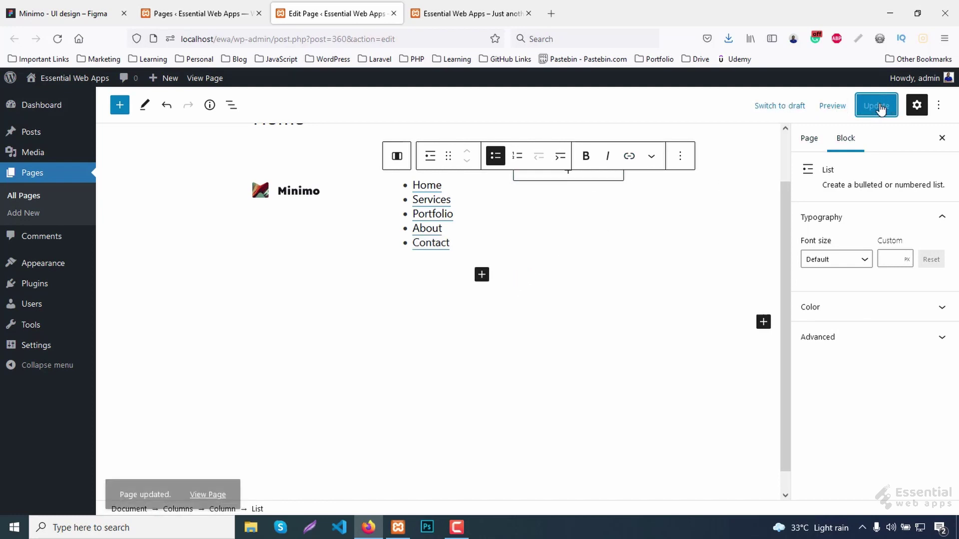
{"action": "left_click", "coordinate": [446, 6]}
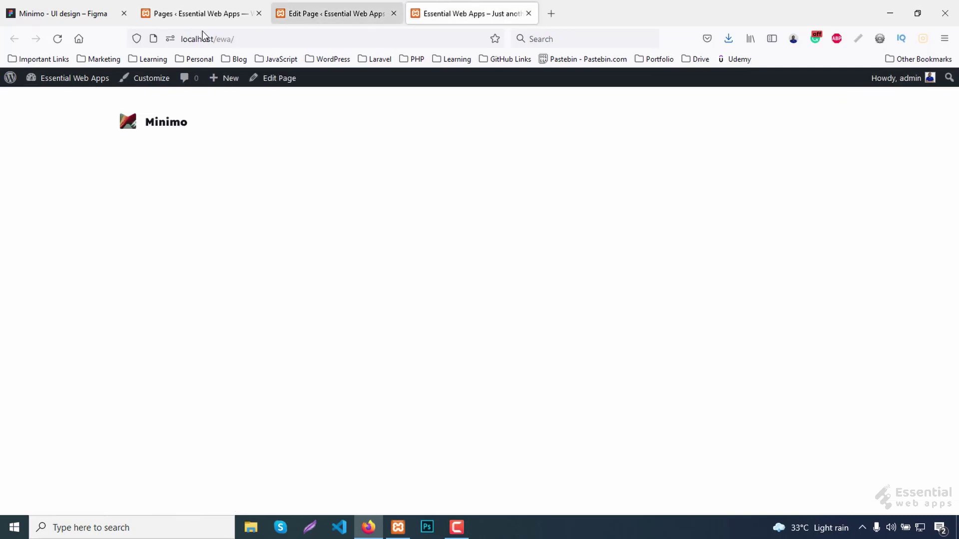
{"action": "left_click", "coordinate": [57, 40]}
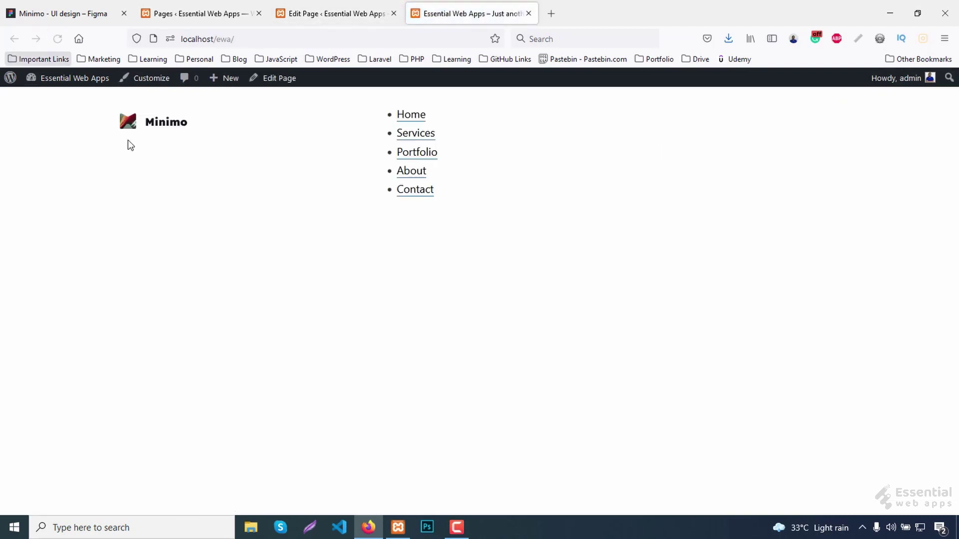
{"action": "left_click", "coordinate": [347, 18]}
{"action": "left_click", "coordinate": [380, 205]}
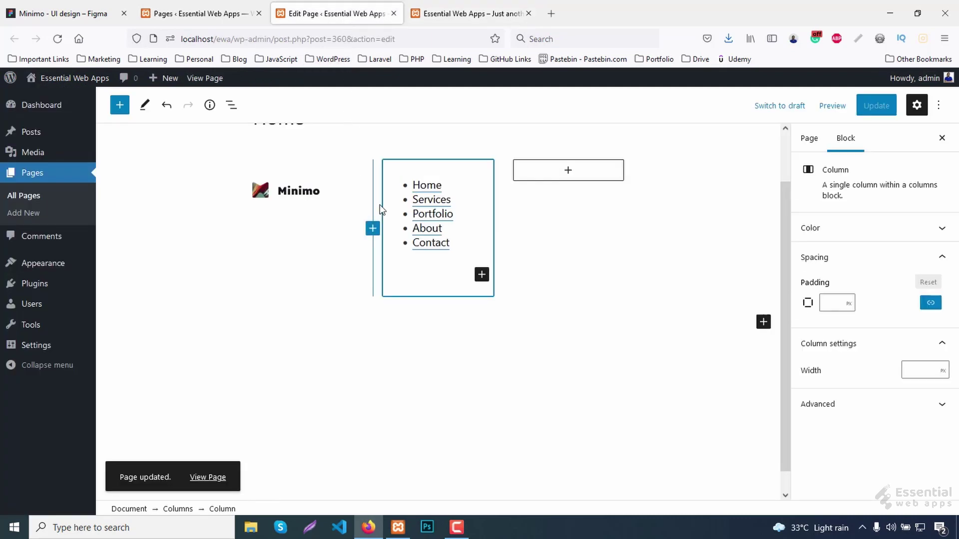
Vertically centre the three header columns.
{"action": "left_click", "coordinate": [369, 188]}
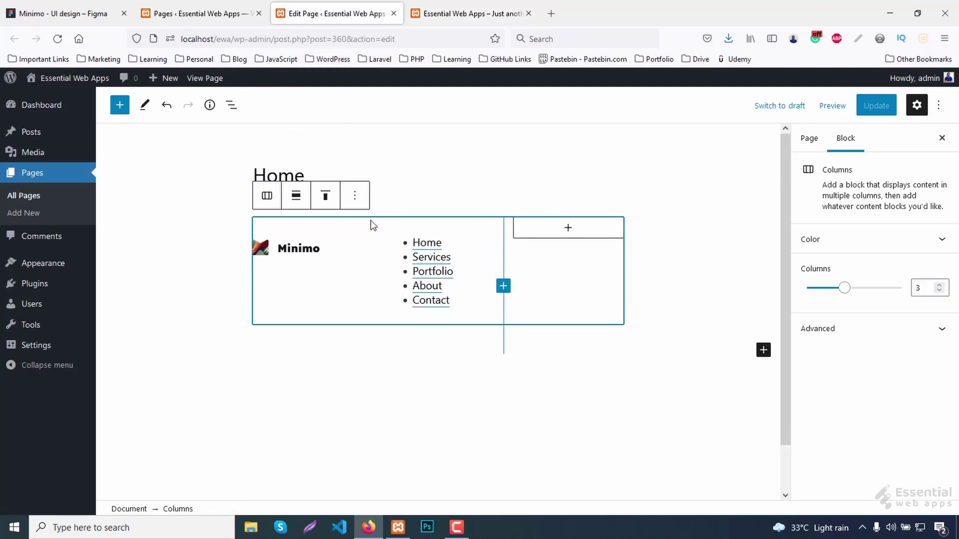
{"action": "left_click", "coordinate": [327, 196]}
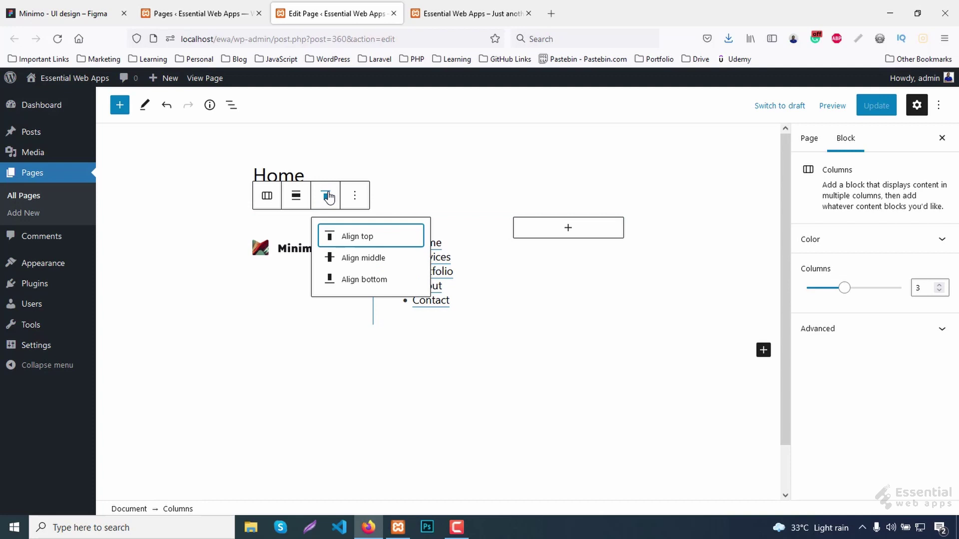
{"action": "left_click", "coordinate": [353, 258]}
Give the menu list the additional CSS class main-menu.
{"action": "left_click", "coordinate": [466, 288]}
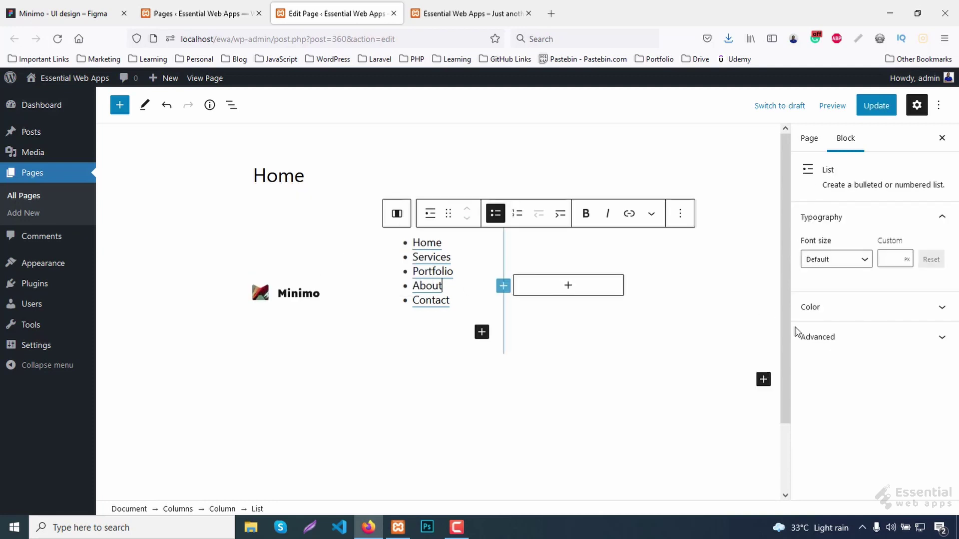
{"action": "left_click", "coordinate": [834, 336]}
{"action": "scroll", "coordinate": [870, 385], "scroll_direction": "down", "scroll_amount": 1}
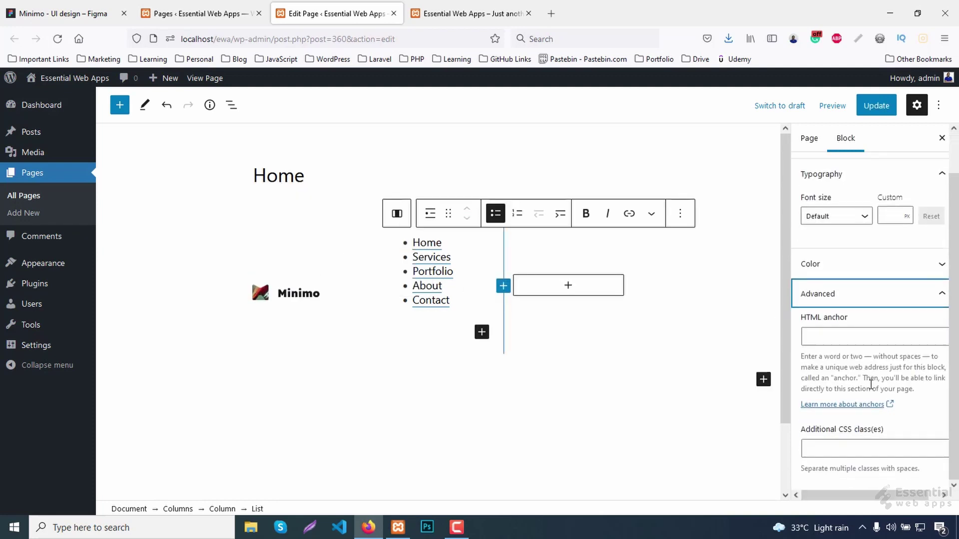
{"action": "left_click", "coordinate": [861, 449]}
{"action": "type", "text": "main-menu"}
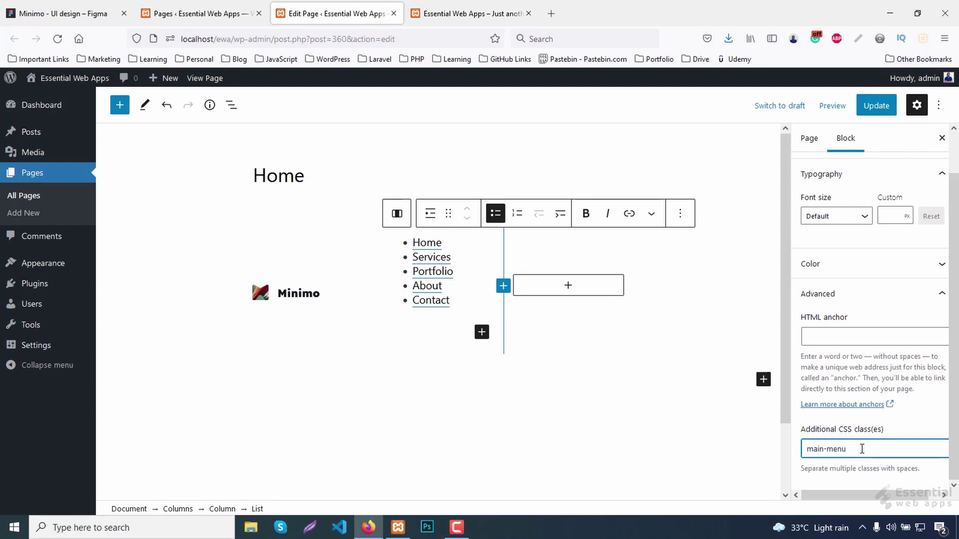
Update the page and reload the front end to view the changes.
{"action": "left_click", "coordinate": [877, 111]}
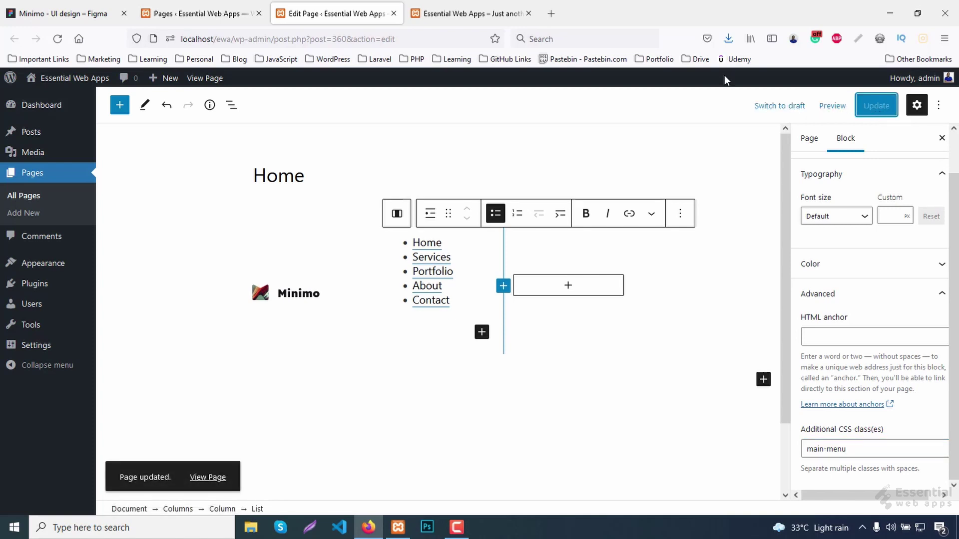
{"action": "left_click", "coordinate": [441, 6]}
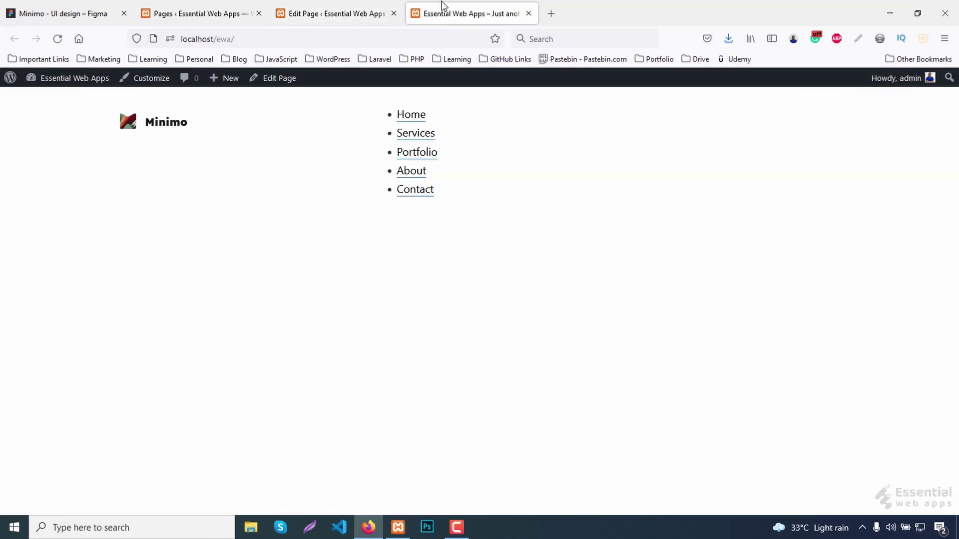
{"action": "left_click", "coordinate": [58, 39]}
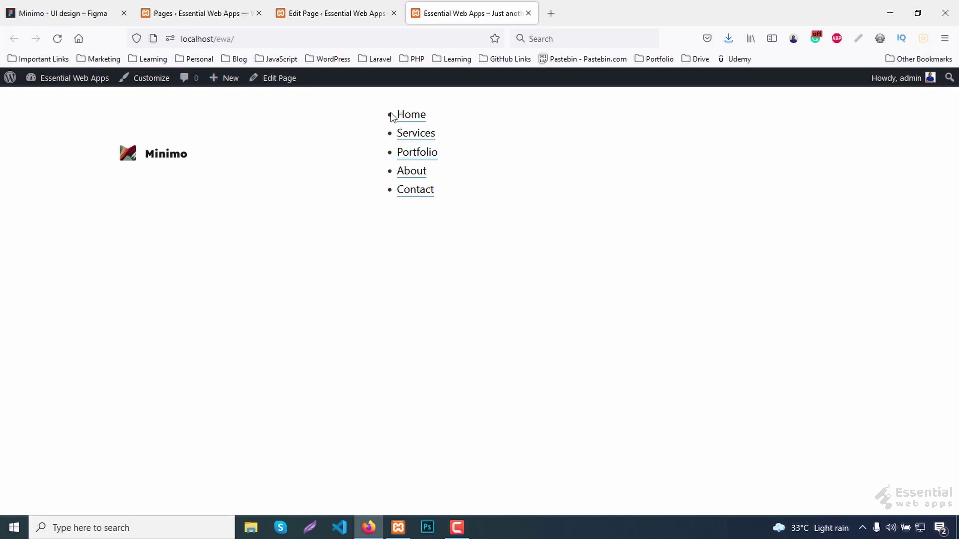
Inspect the Home link, select ul.main-menu and give it list-style: none.
{"action": "right_click", "coordinate": [407, 120]}
{"action": "left_click", "coordinate": [466, 318]}
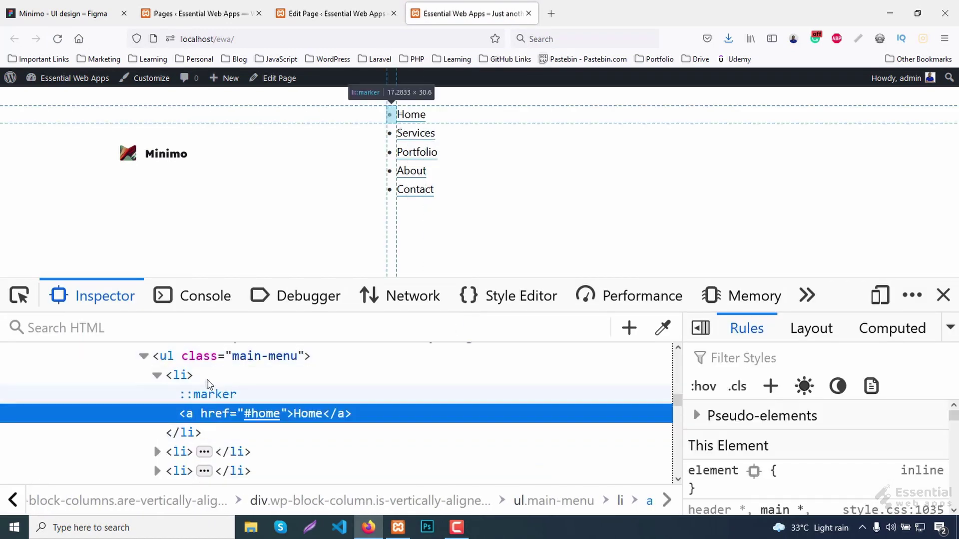
{"action": "left_click", "coordinate": [166, 356]}
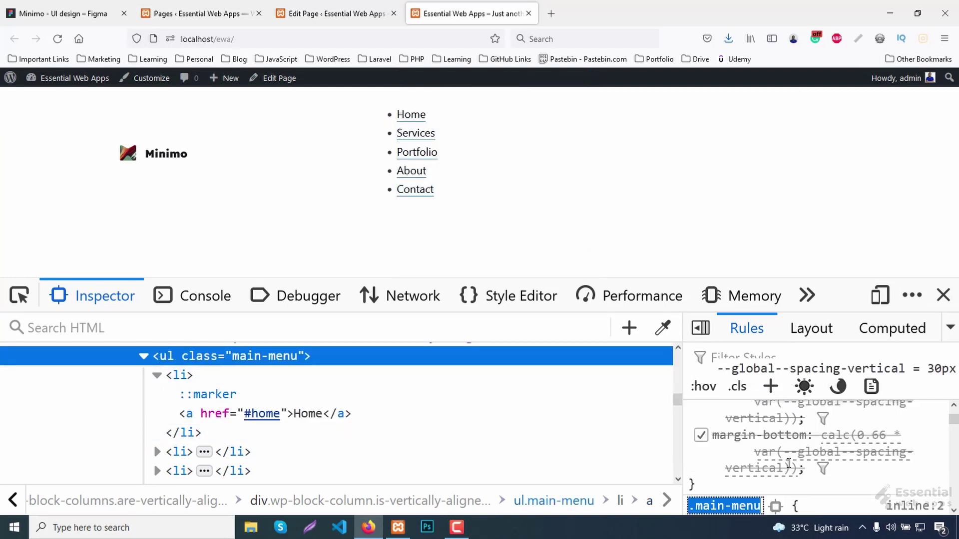
{"action": "scroll", "coordinate": [794, 460], "scroll_direction": "down", "scroll_amount": 3}
{"action": "key", "text": "Return"}
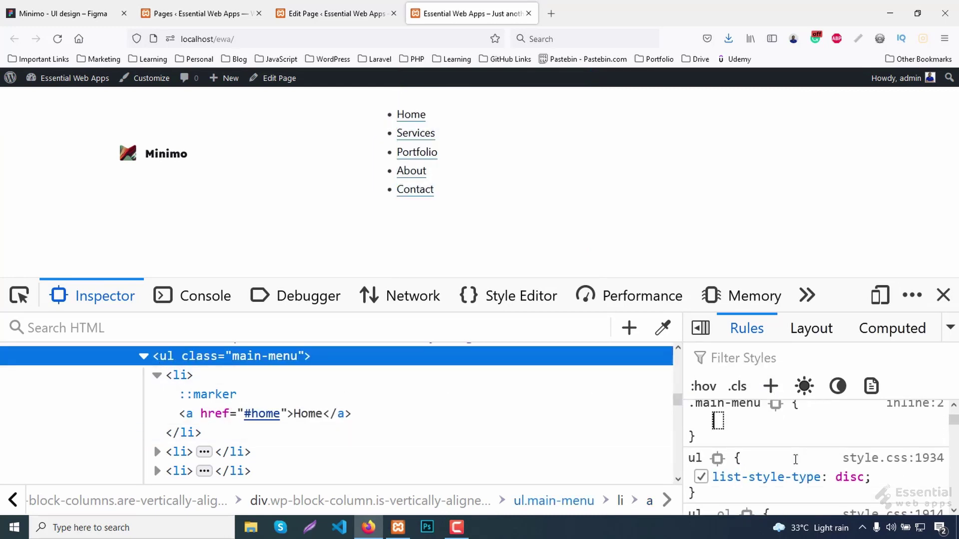
{"action": "type", "text": "list-style"}
{"action": "key", "text": "Tab"}
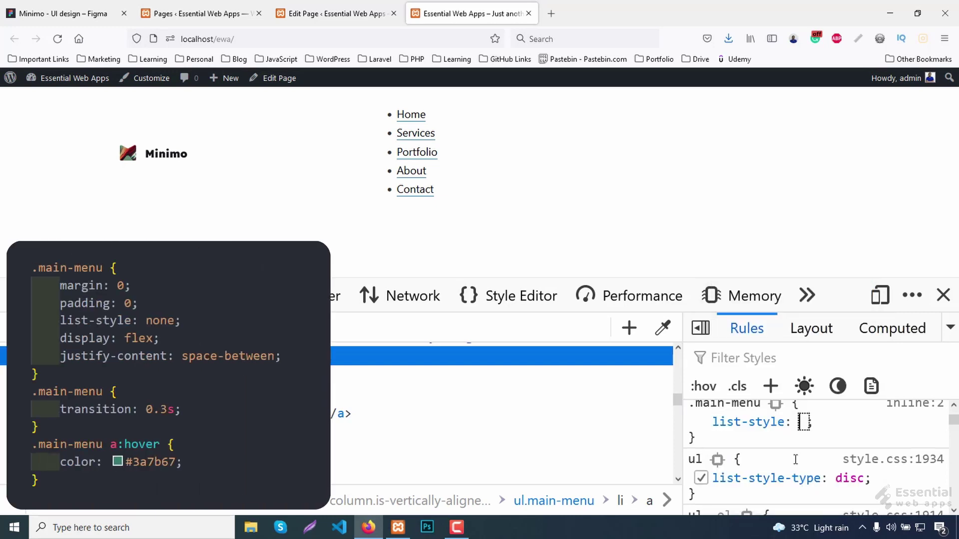
{"action": "type", "text": "none"}
{"action": "key", "text": "Return"}
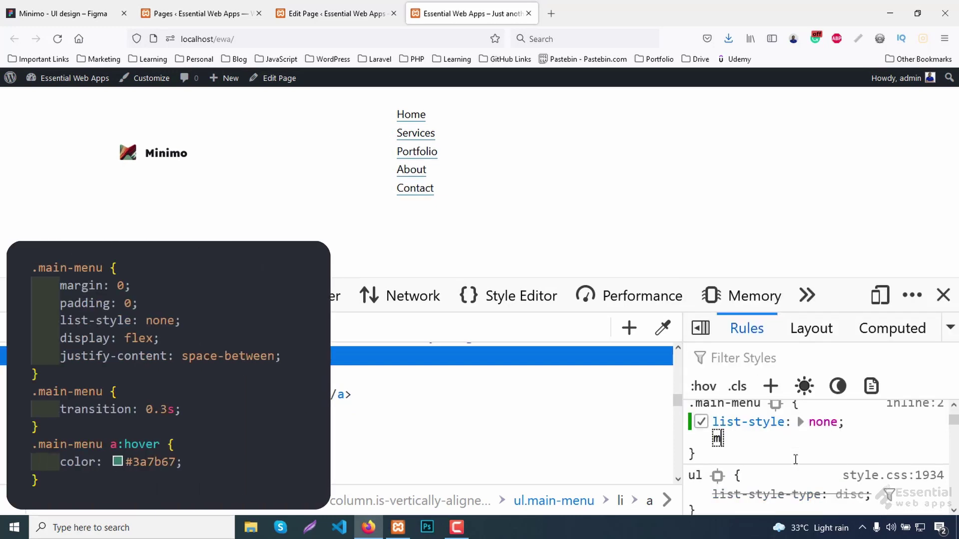
Add margin 0, padding 0 and display: flex to the .main-menu rule.
{"action": "type", "text": "margin"}
{"action": "key", "text": "Tab"}
{"action": "type", "text": "0"}
{"action": "key", "text": "Return"}
{"action": "type", "text": "padding"}
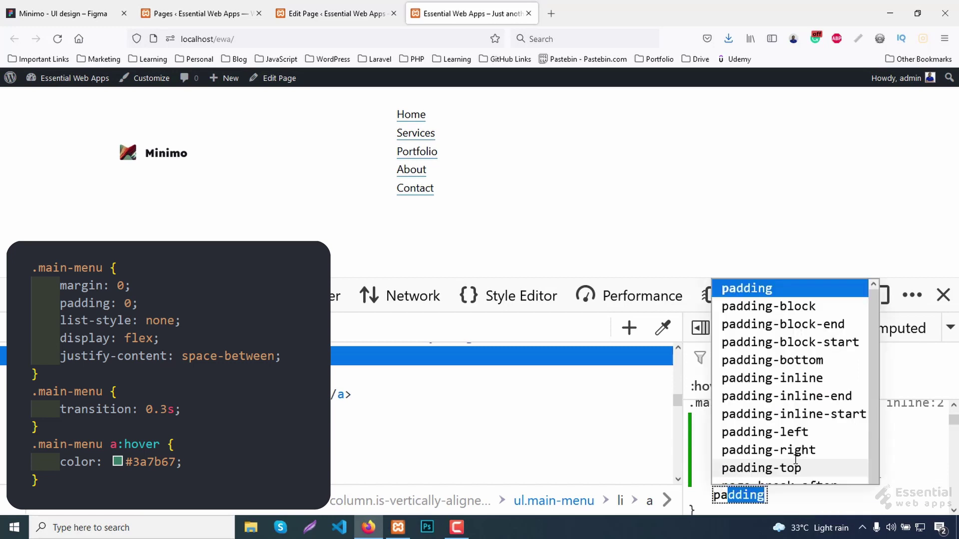
{"action": "key", "text": "Tab"}
{"action": "type", "text": "0"}
{"action": "key", "text": "Return"}
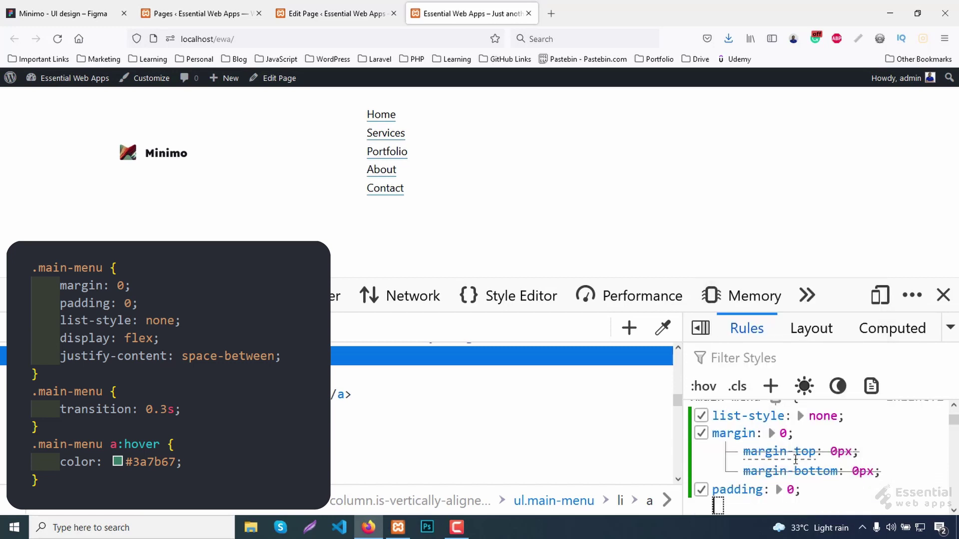
{"action": "type", "text": "display"}
{"action": "key", "text": "Tab"}
{"action": "type", "text": "fl"}
{"action": "key", "text": "Return"}
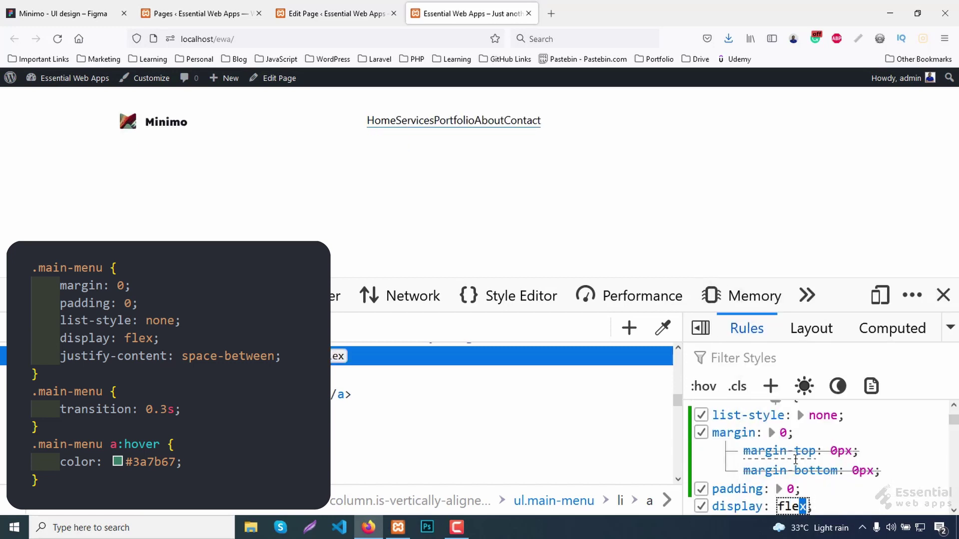
Set justify-content: space-between on .main-menu to spread the menu items.
{"action": "type", "text": "justify-content"}
{"action": "key", "text": "Tab"}
{"action": "type", "text": "s"}
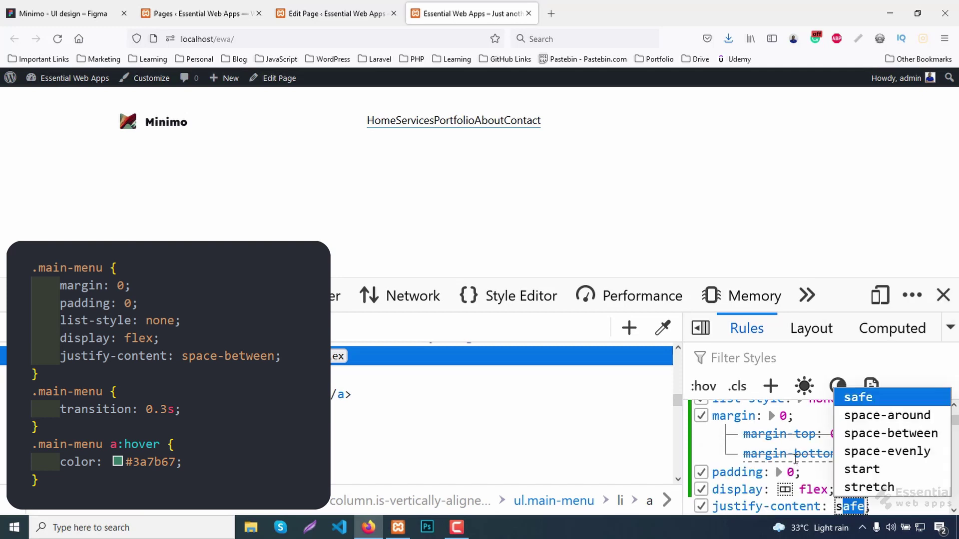
{"action": "key", "text": "Down"}
{"action": "key", "text": "Down"}
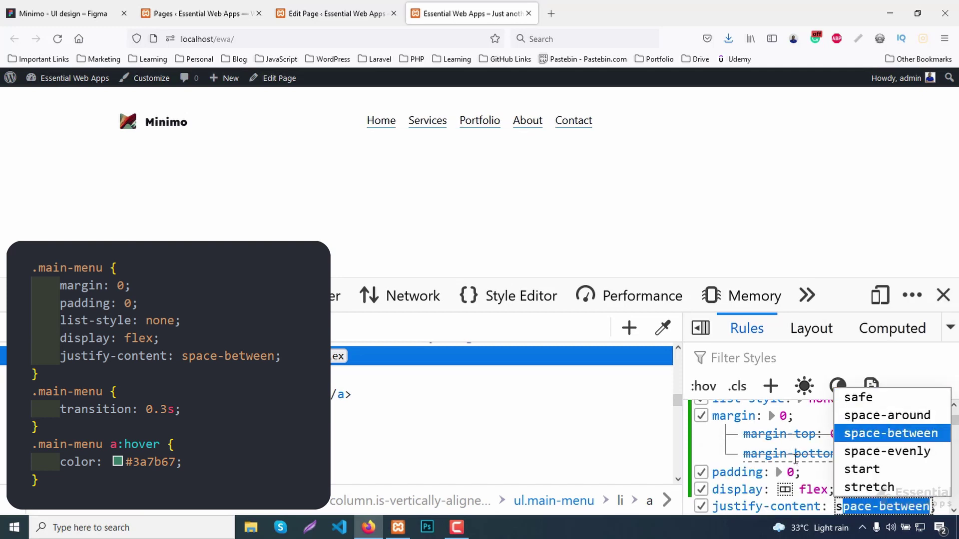
{"action": "scroll", "coordinate": [742, 476], "scroll_direction": "up", "scroll_amount": 2}
{"action": "key", "text": "Right"}
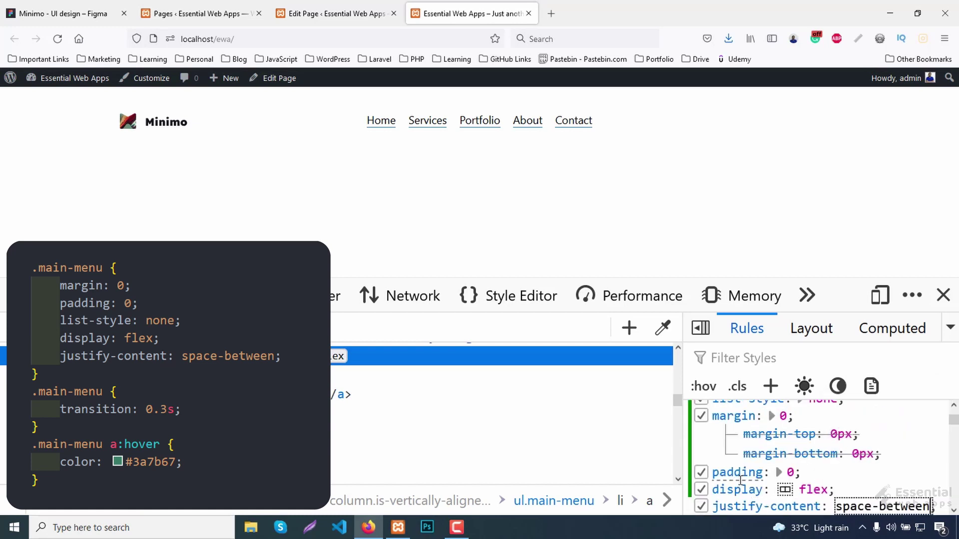
{"action": "scroll", "coordinate": [740, 481], "scroll_direction": "up", "scroll_amount": 2}
Add a .main-menu a rule with a .3s transition.
{"action": "left_click", "coordinate": [770, 386]}
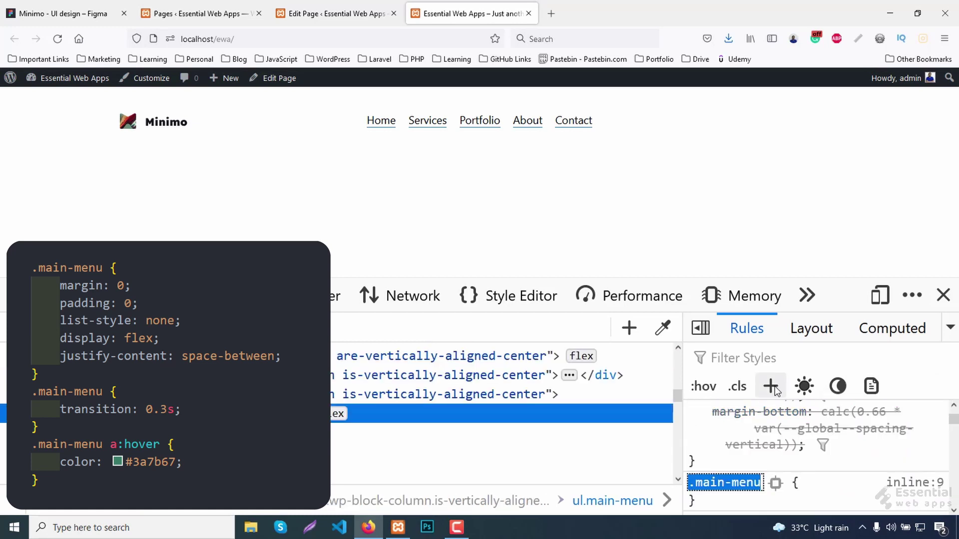
{"action": "key", "text": "Right"}
{"action": "type", "text": "a"}
{"action": "key", "text": "Return"}
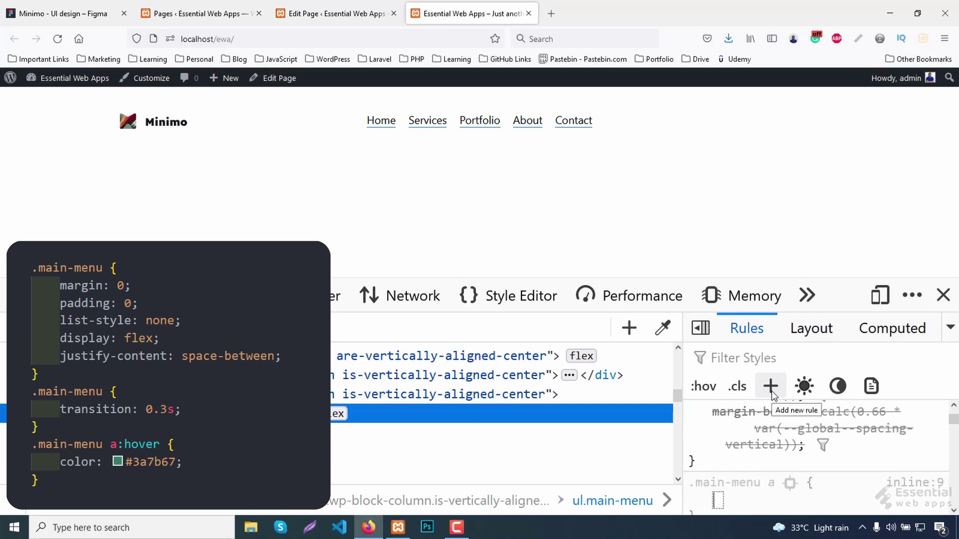
{"action": "type", "text": "tra"}
{"action": "key", "text": "Return"}
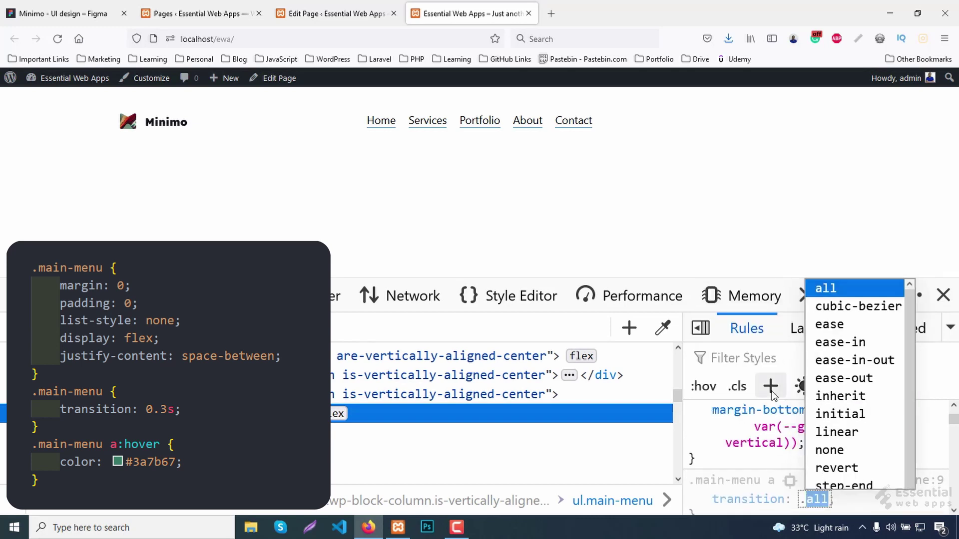
{"action": "type", "text": ".3s"}
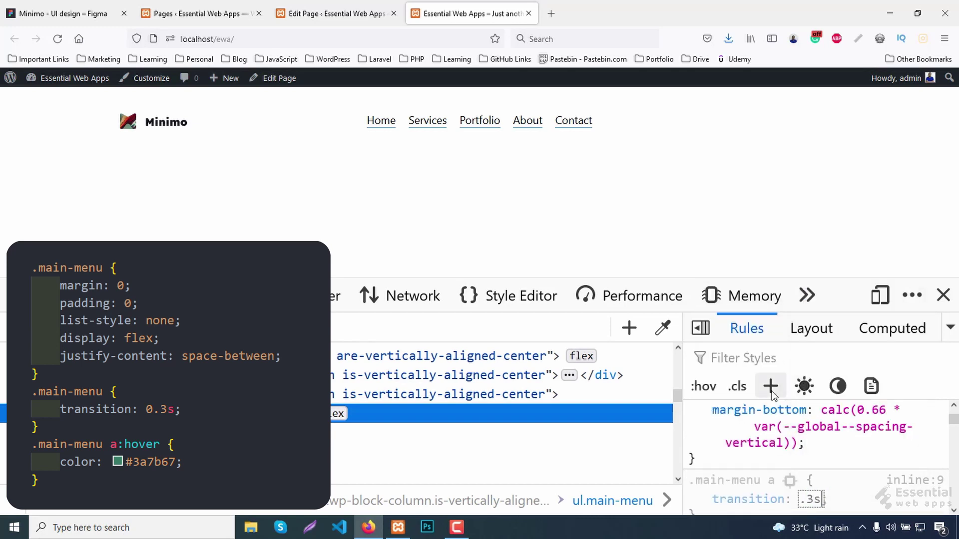
Add a .main-menu a:hover rule with color #3A7B67.
{"action": "left_click", "coordinate": [772, 393]}
{"action": "key", "text": "End"}
{"action": "type", "text": "a:hove"}
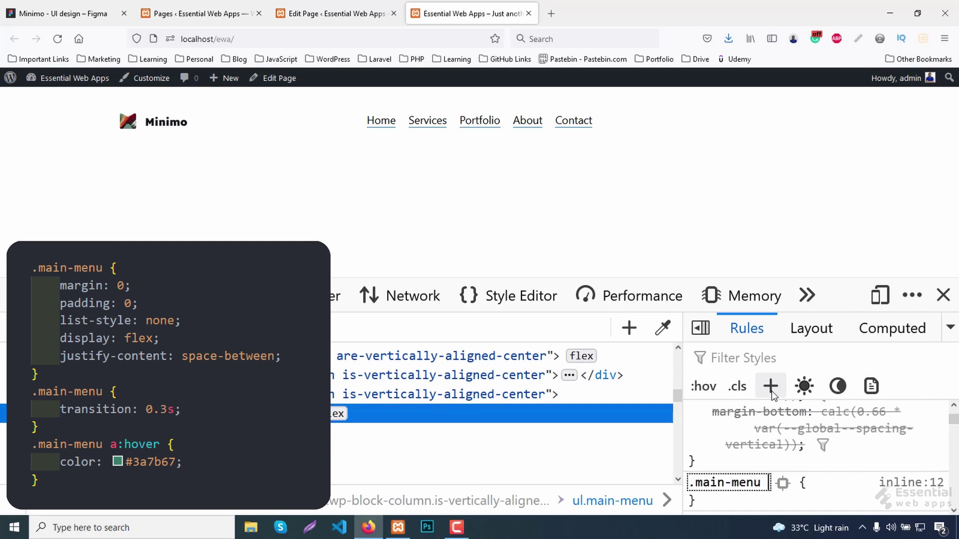
{"action": "type", "text": "r"}
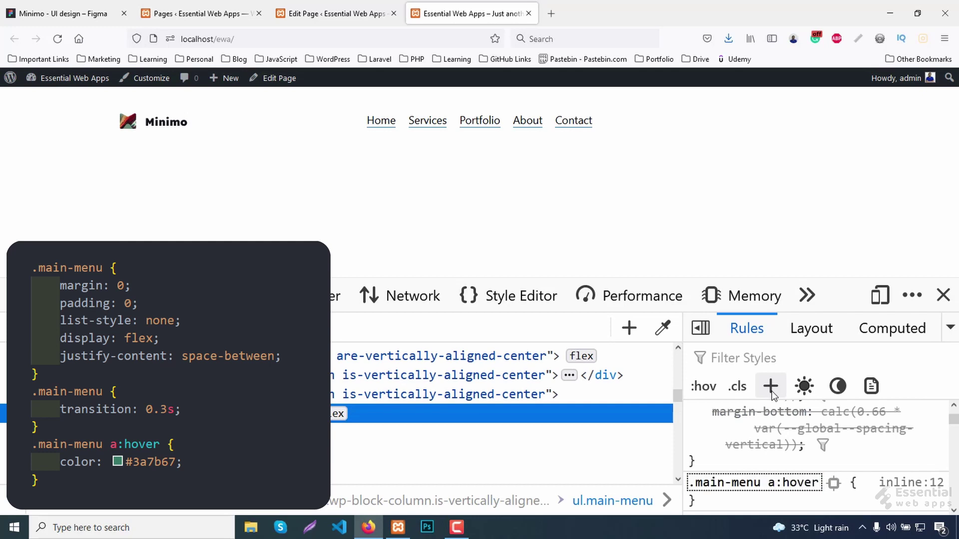
{"action": "key", "text": "Return"}
{"action": "type", "text": "color"}
{"action": "key", "text": "Return"}
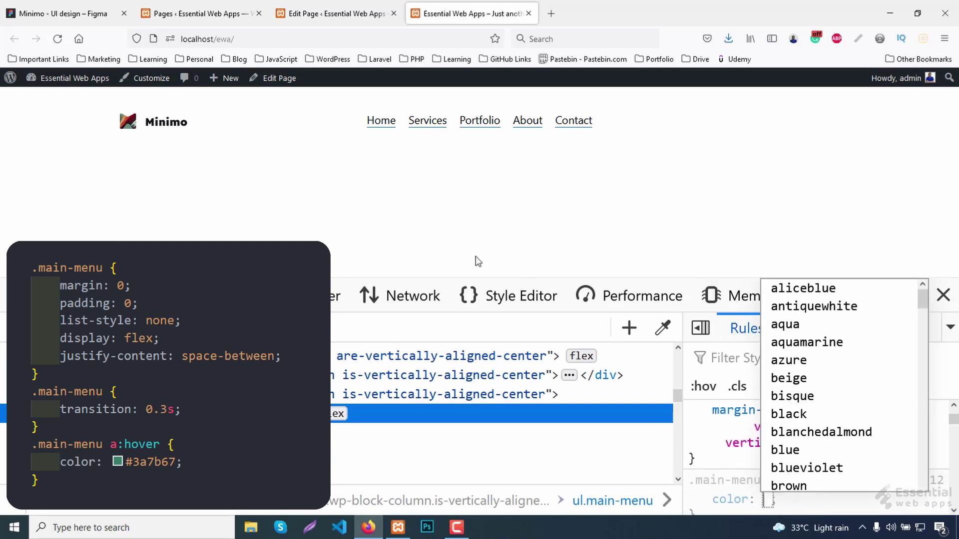
{"action": "type", "text": "#"}
{"action": "type", "text": "3A7B67"}
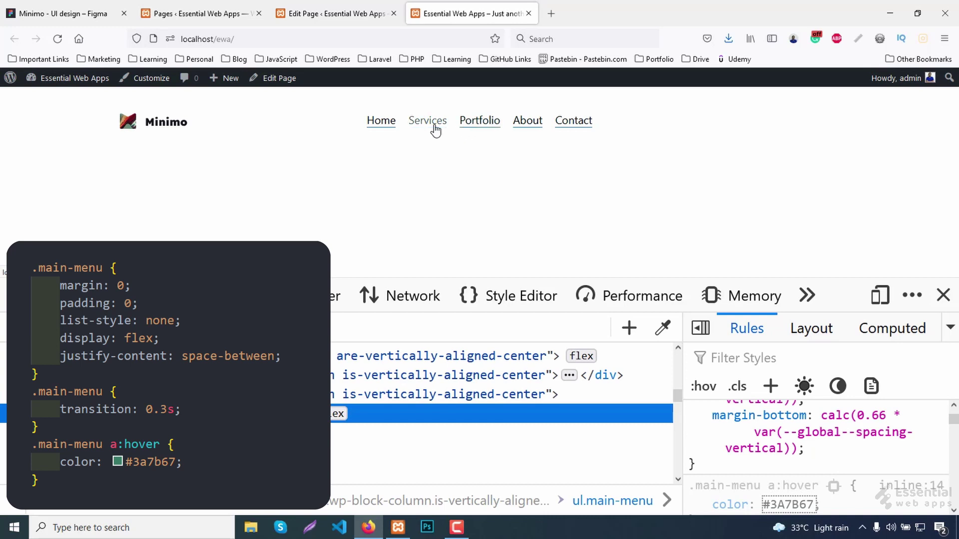
{"action": "left_click", "coordinate": [929, 489]}
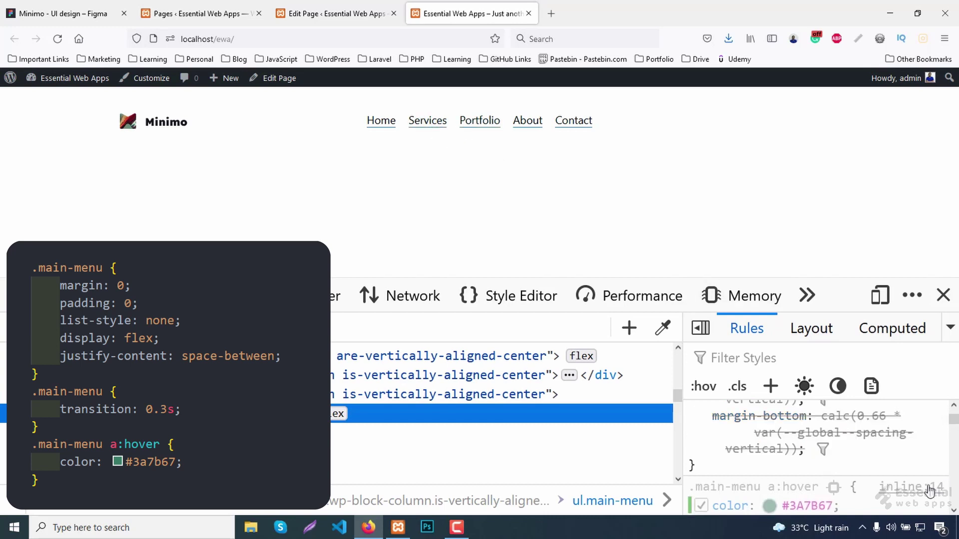
Open the new rules in the Style Editor and copy the menu CSS.
{"action": "left_click", "coordinate": [928, 489]}
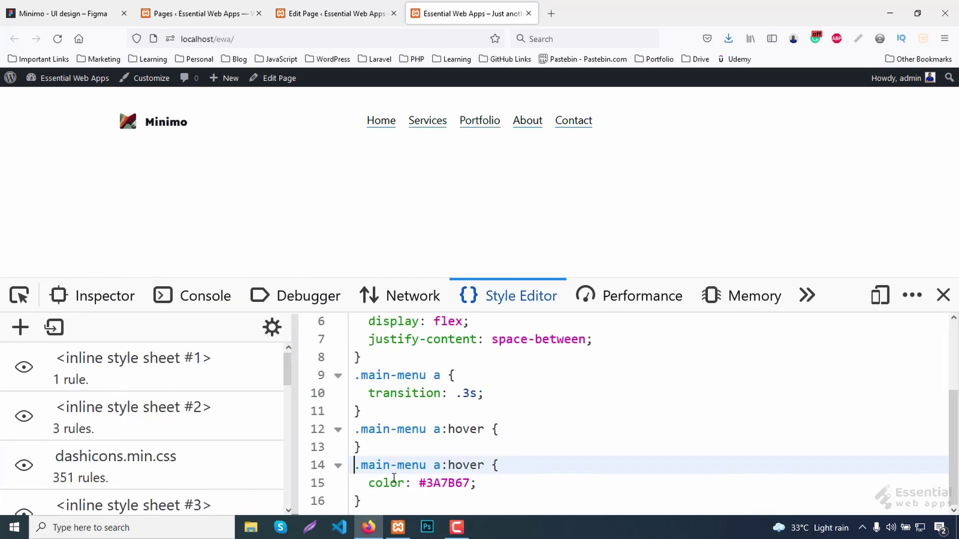
{"action": "left_click_drag", "start_coordinate": [367, 500], "coordinate": [318, 345]}
{"action": "right_click", "coordinate": [435, 362]}
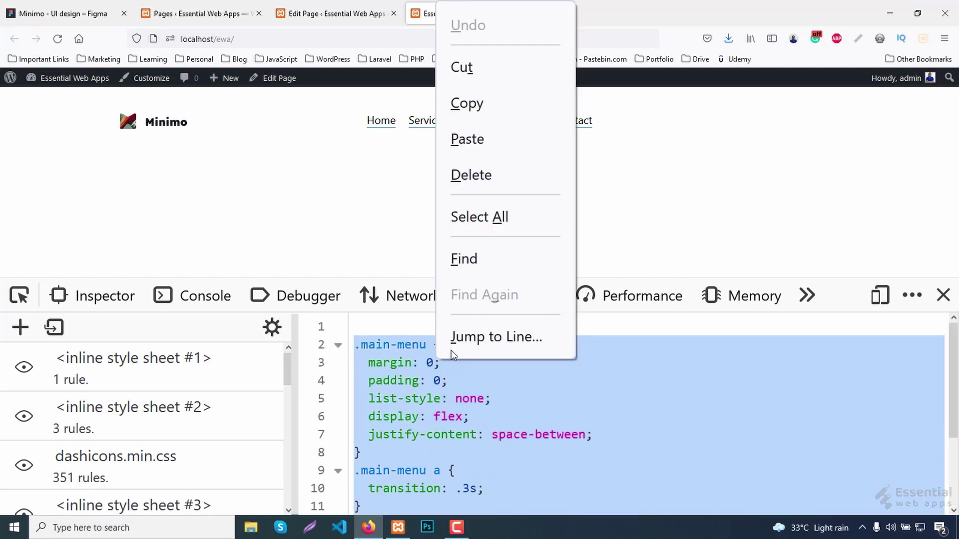
{"action": "left_click", "coordinate": [460, 111]}
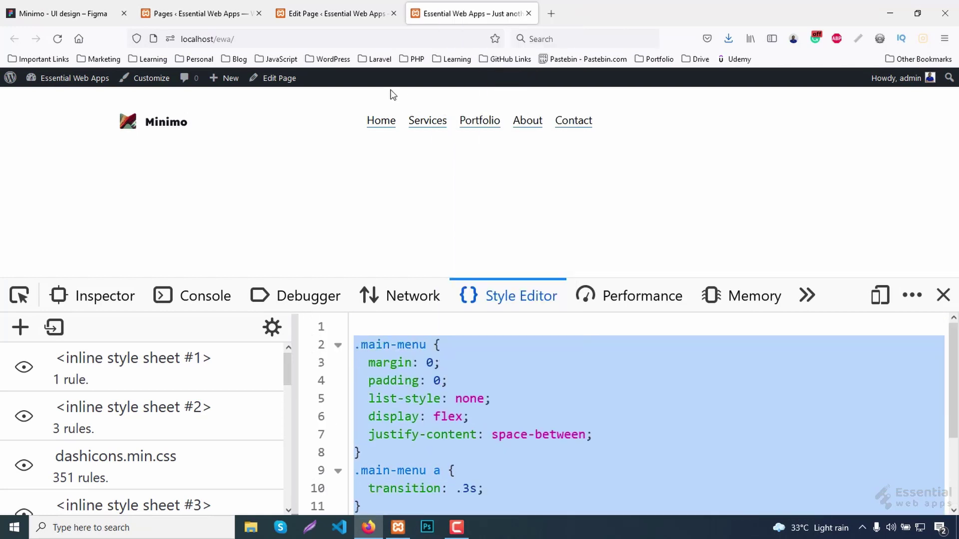
Paste the copied menu rules into the Customizer's Additional CSS.
{"action": "left_click", "coordinate": [205, 11]}
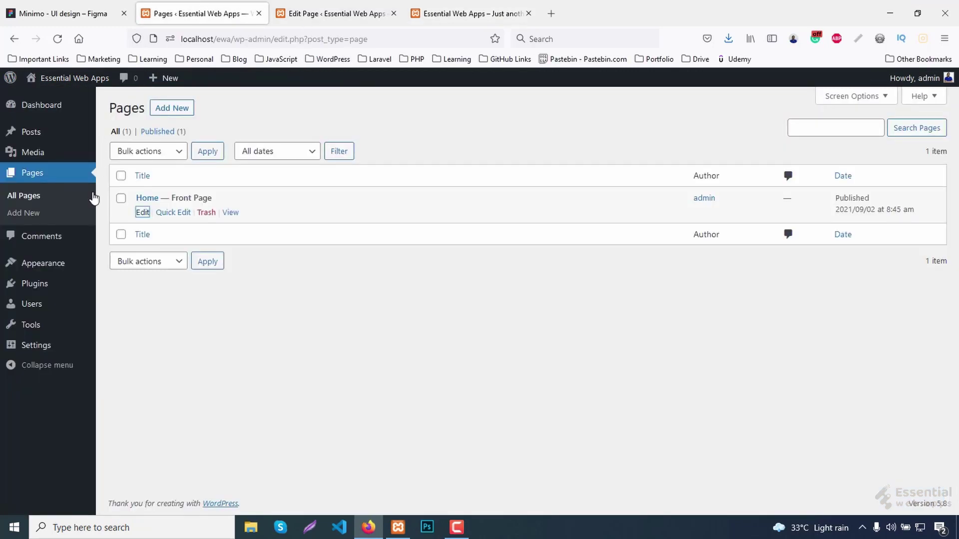
{"action": "mouse_move", "coordinate": [67, 264]}
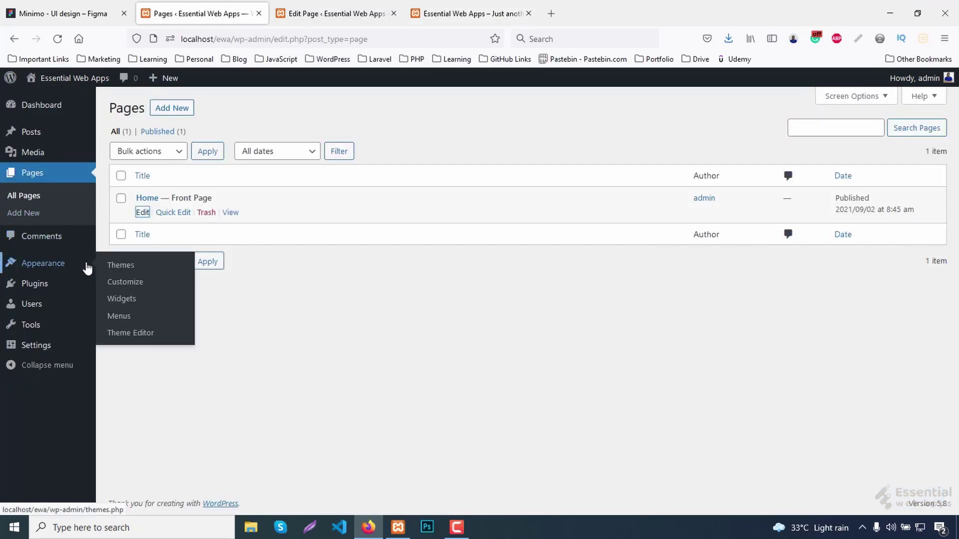
{"action": "left_click", "coordinate": [137, 285]}
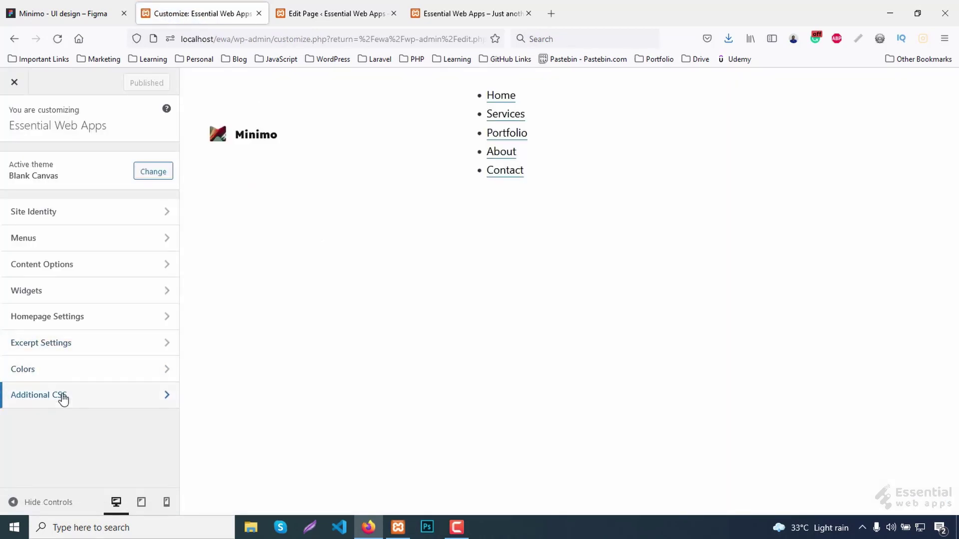
{"action": "left_click", "coordinate": [63, 397]}
{"action": "scroll", "coordinate": [40, 385], "scroll_direction": "down", "scroll_amount": 2}
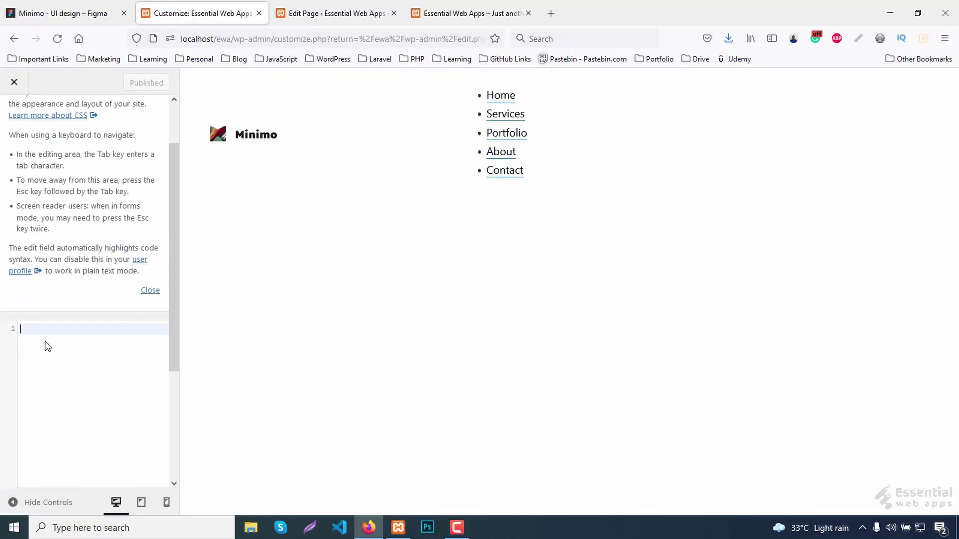
{"action": "key", "text": "ctrl+v"}
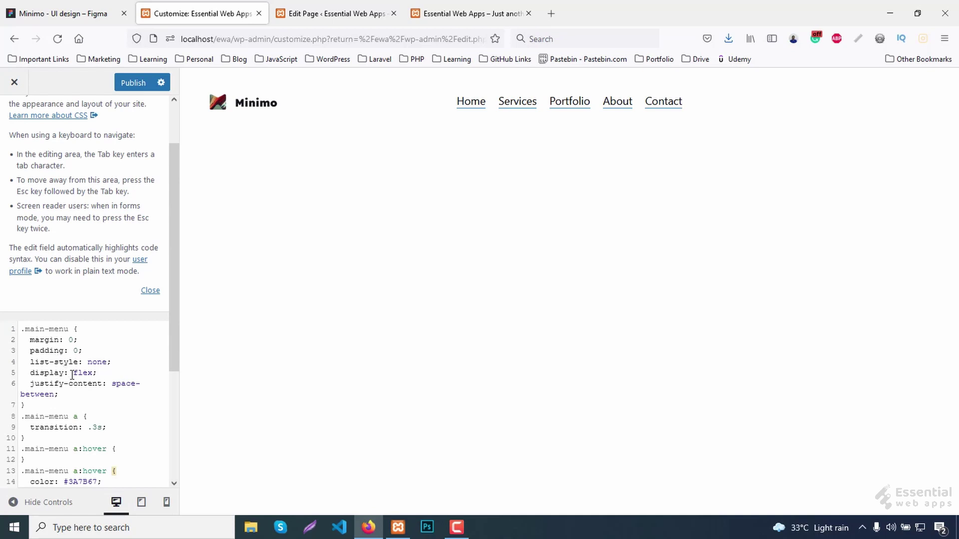
Delete the empty .main-menu a:hover rule, publish, check the live site, and return to the editor.
{"action": "scroll", "coordinate": [73, 375], "scroll_direction": "down", "scroll_amount": 4}
{"action": "left_click", "coordinate": [16, 338]}
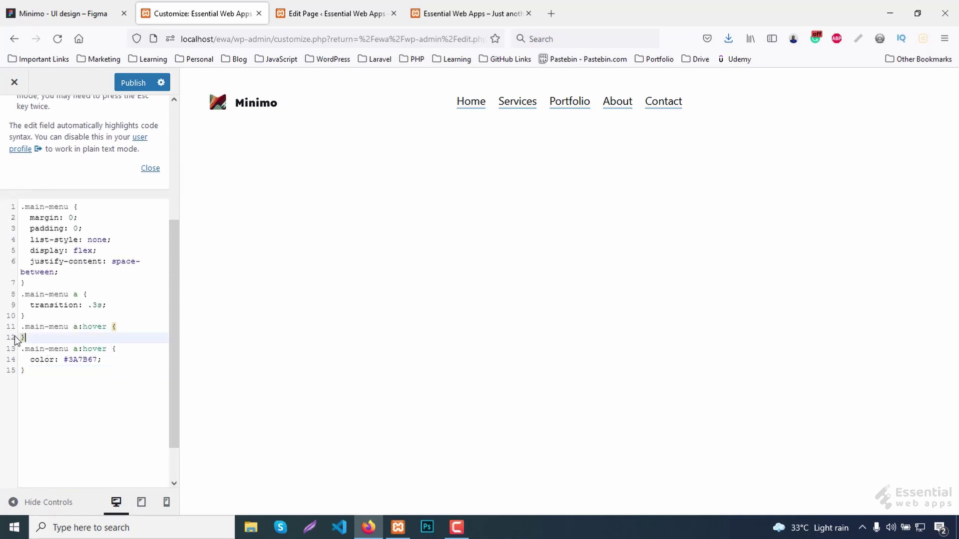
{"action": "left_click_drag", "start_coordinate": [17, 340], "coordinate": [2, 330]}
{"action": "key", "text": "BackSpace"}
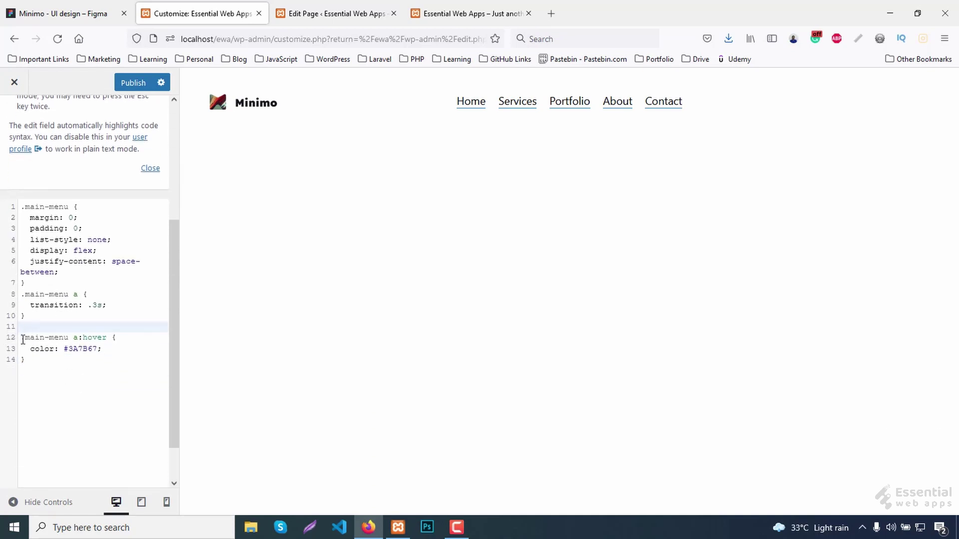
{"action": "key", "text": "BackSpace"}
{"action": "left_click", "coordinate": [129, 84]}
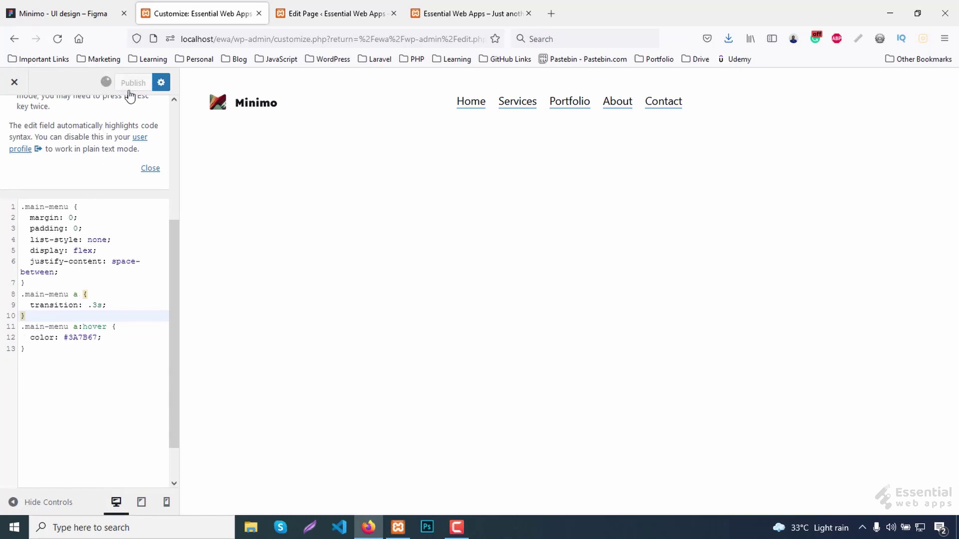
{"action": "left_click", "coordinate": [422, 7]}
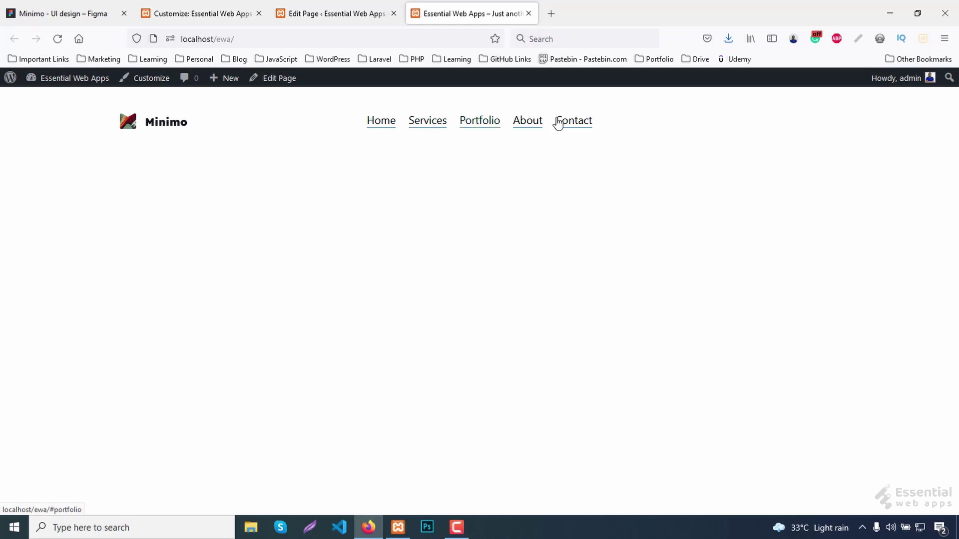
{"action": "key", "text": "ctrl+shift+Tab"}
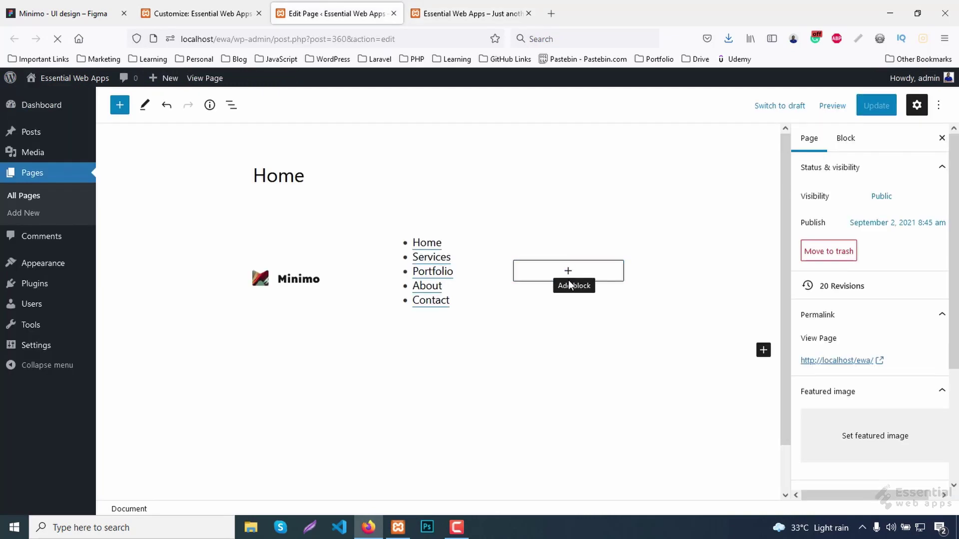
Insert a Search block beside the menu with no label and an icon button inside.
{"action": "left_click", "coordinate": [569, 282]}
{"action": "type", "text": "se"}
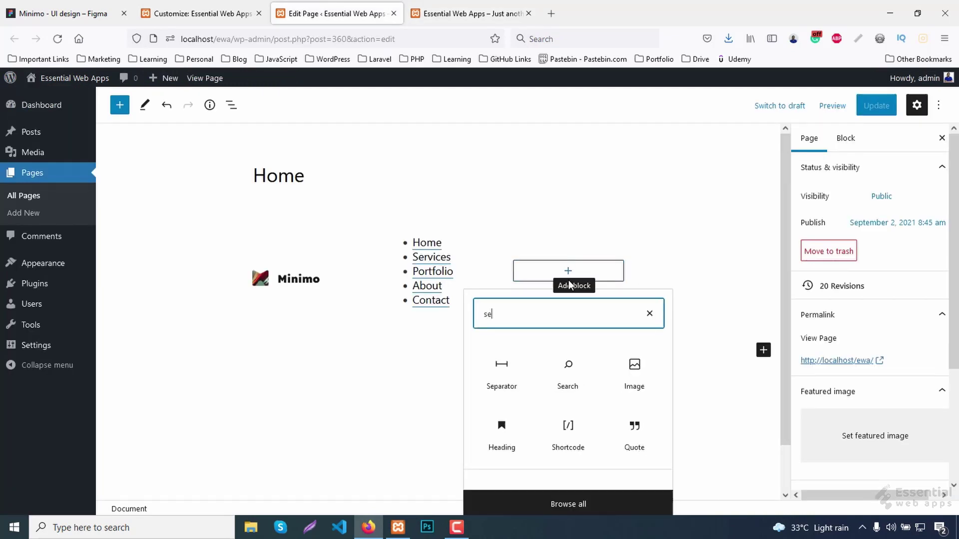
{"action": "type", "text": "a"}
{"action": "left_click", "coordinate": [507, 379]}
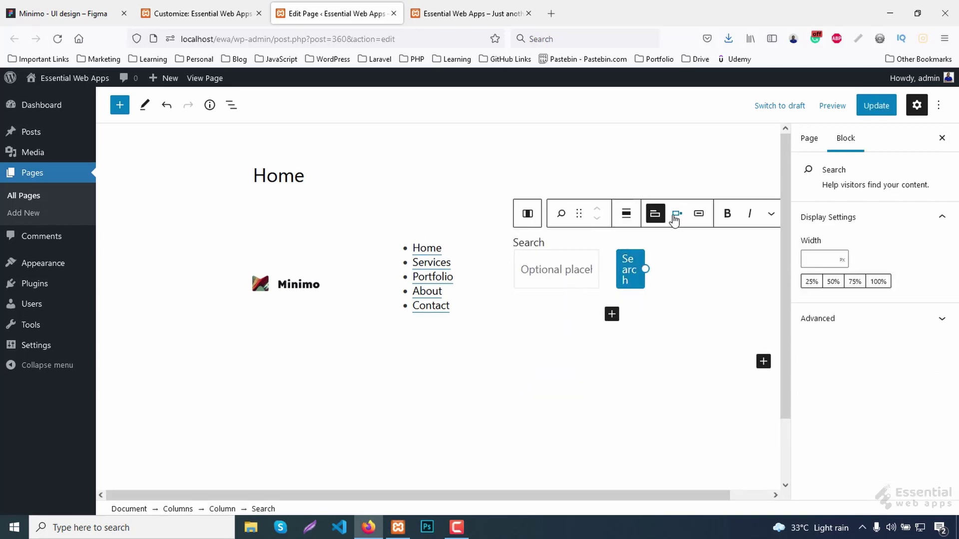
{"action": "left_click", "coordinate": [657, 217]}
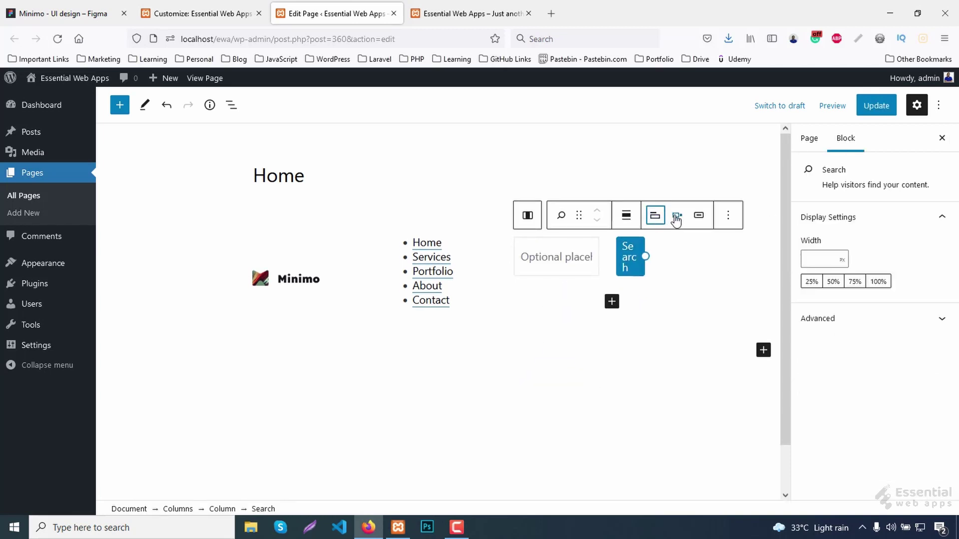
{"action": "left_click", "coordinate": [676, 219]}
{"action": "left_click", "coordinate": [704, 300]}
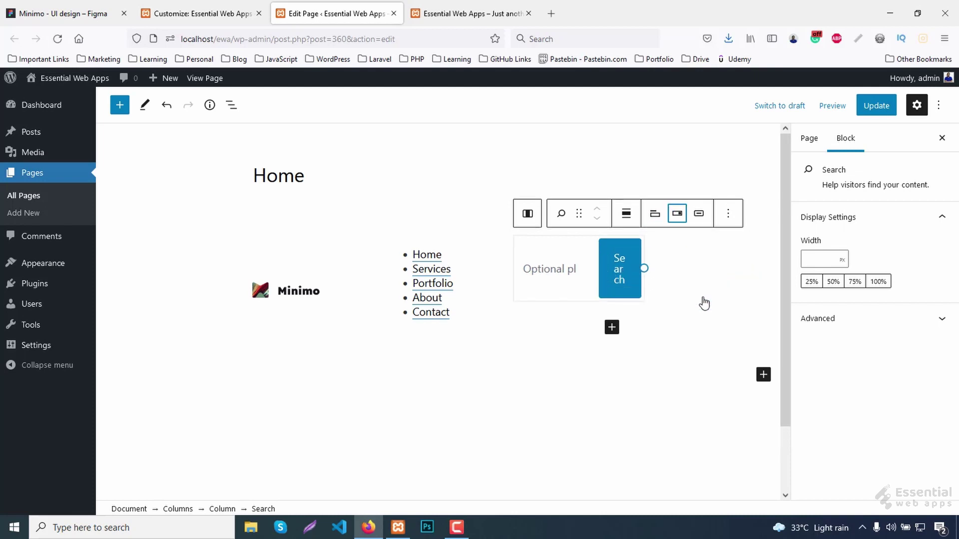
{"action": "left_click", "coordinate": [698, 214]}
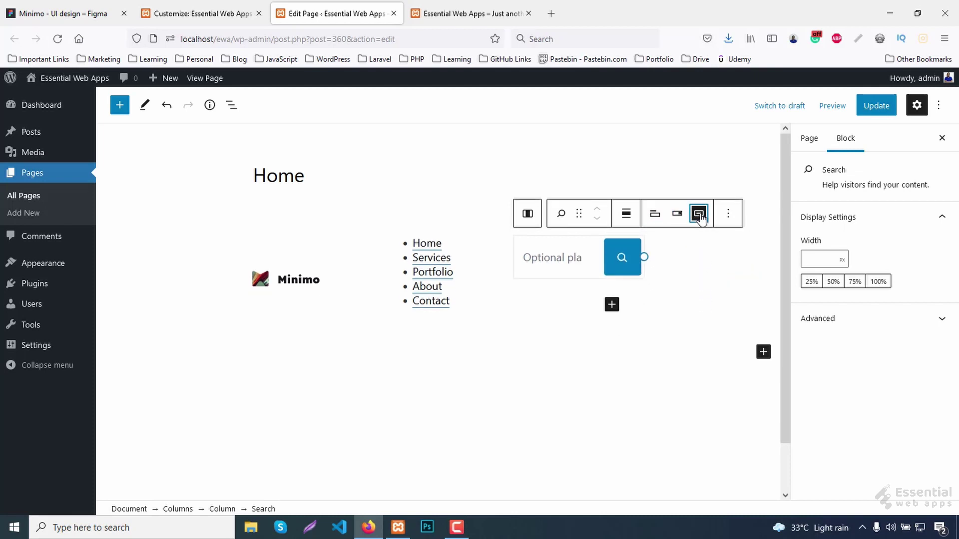
Update the page and reload the front end to see the search box.
{"action": "left_click", "coordinate": [889, 111]}
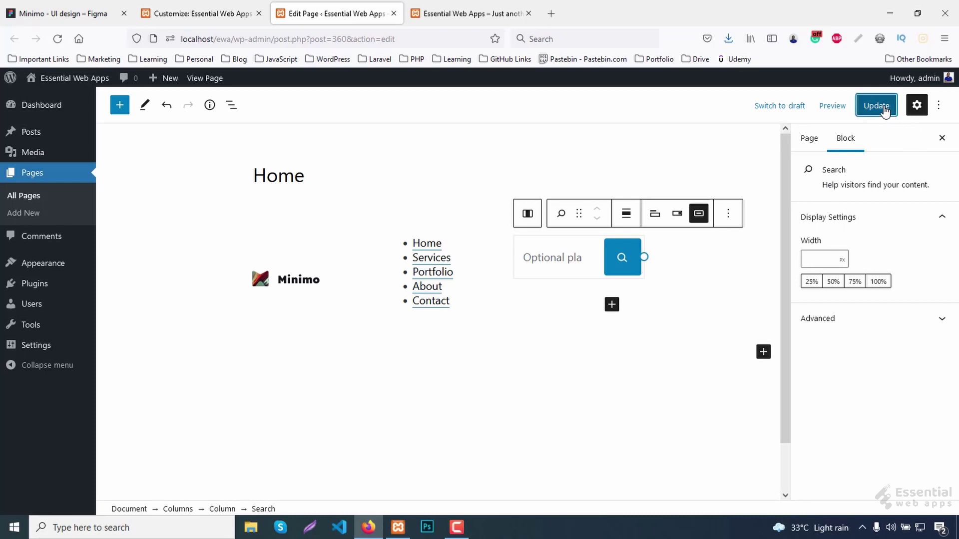
{"action": "left_click", "coordinate": [498, 10]}
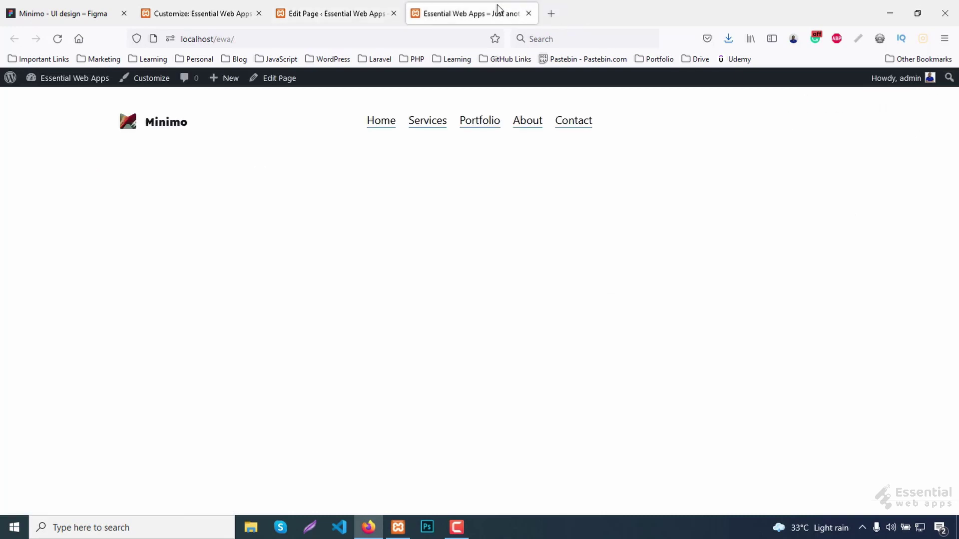
{"action": "left_click", "coordinate": [58, 40]}
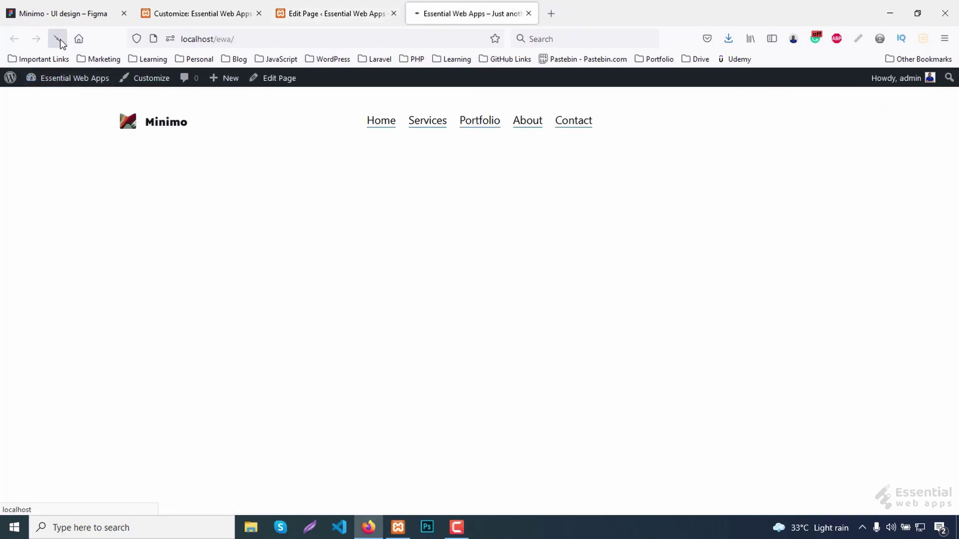
{"action": "left_click", "coordinate": [318, 11]}
Give the Search block the Additional CSS class search-from, update, and reload the live site.
{"action": "left_click", "coordinate": [851, 320]}
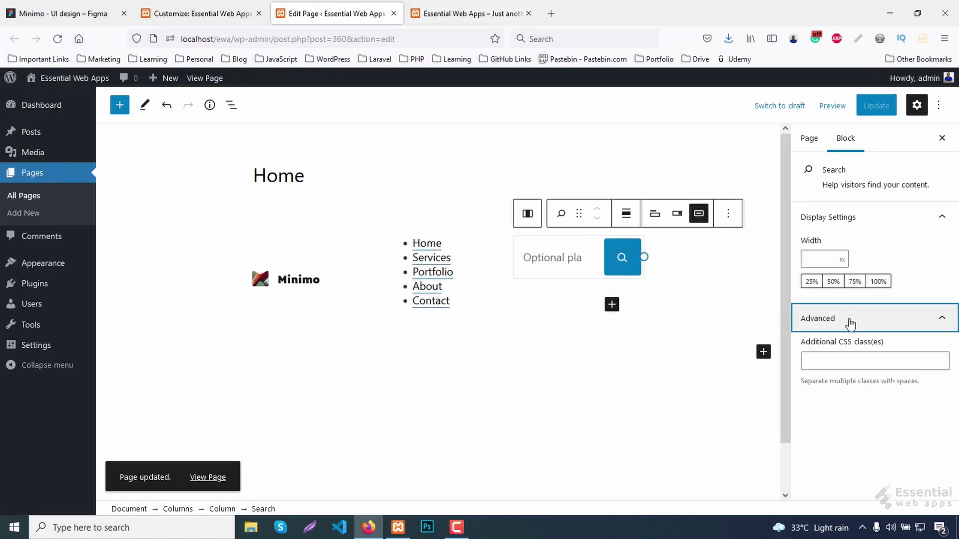
{"action": "left_click", "coordinate": [833, 368]}
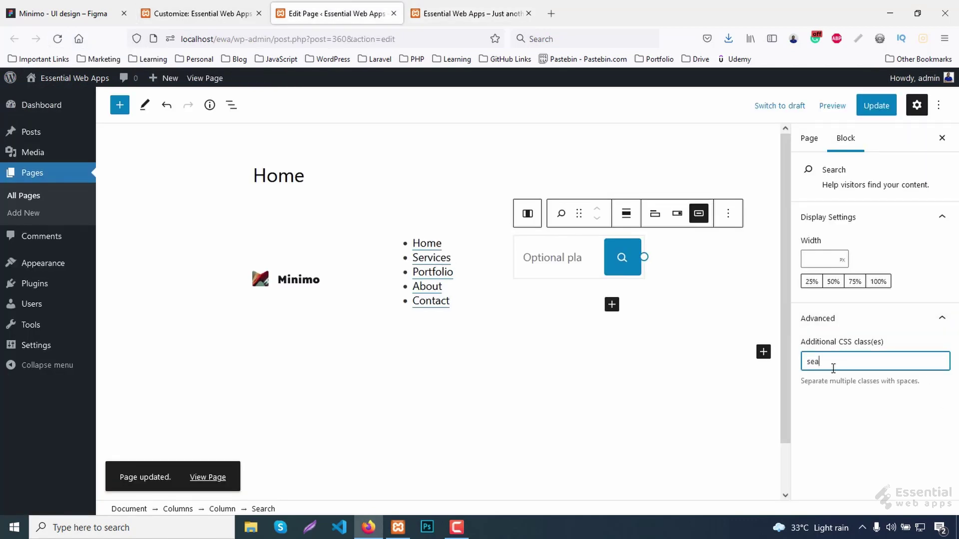
{"action": "type", "text": "search-from"}
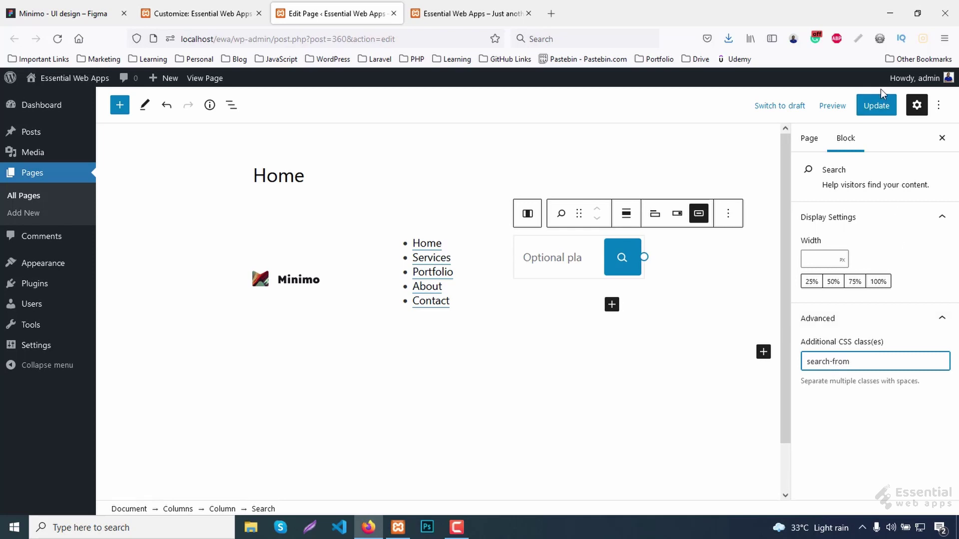
{"action": "left_click", "coordinate": [877, 107]}
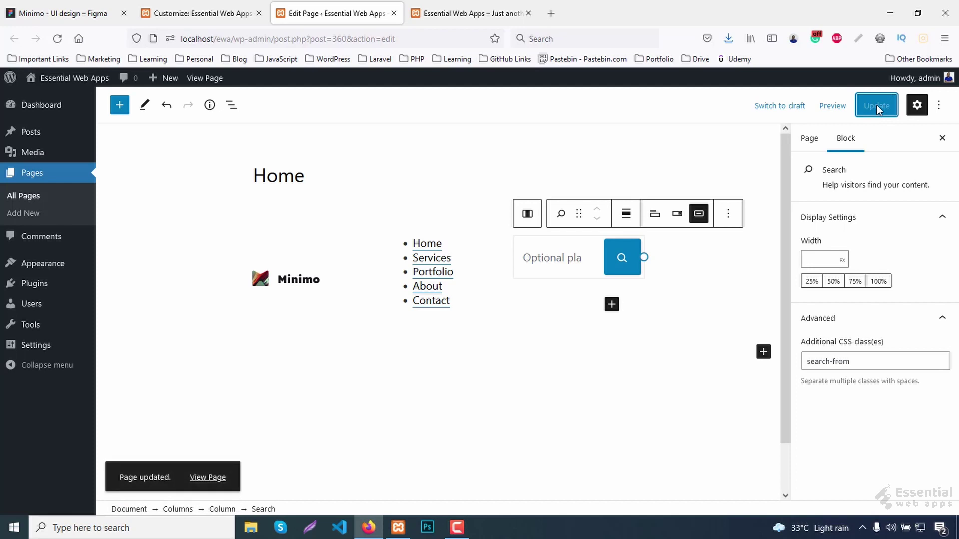
{"action": "left_click", "coordinate": [437, 14]}
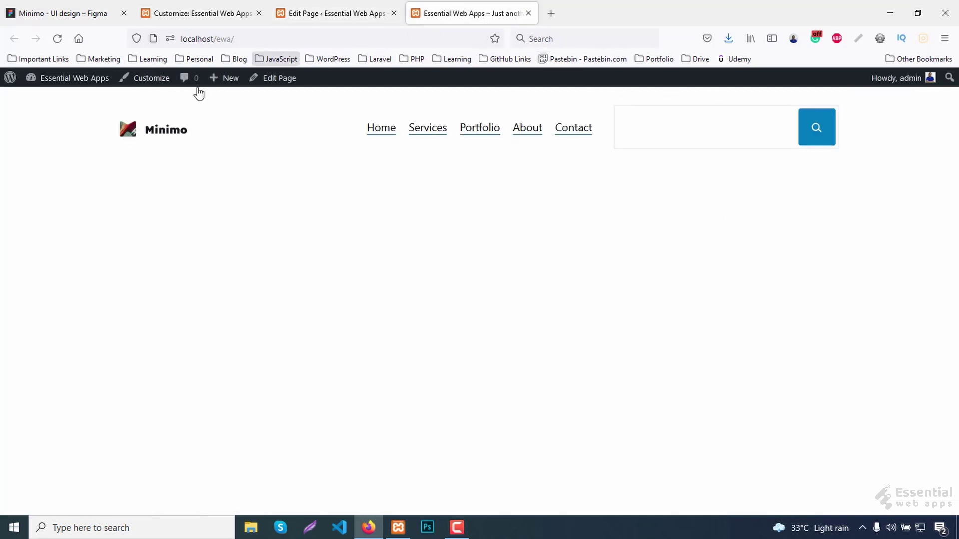
{"action": "left_click", "coordinate": [58, 39]}
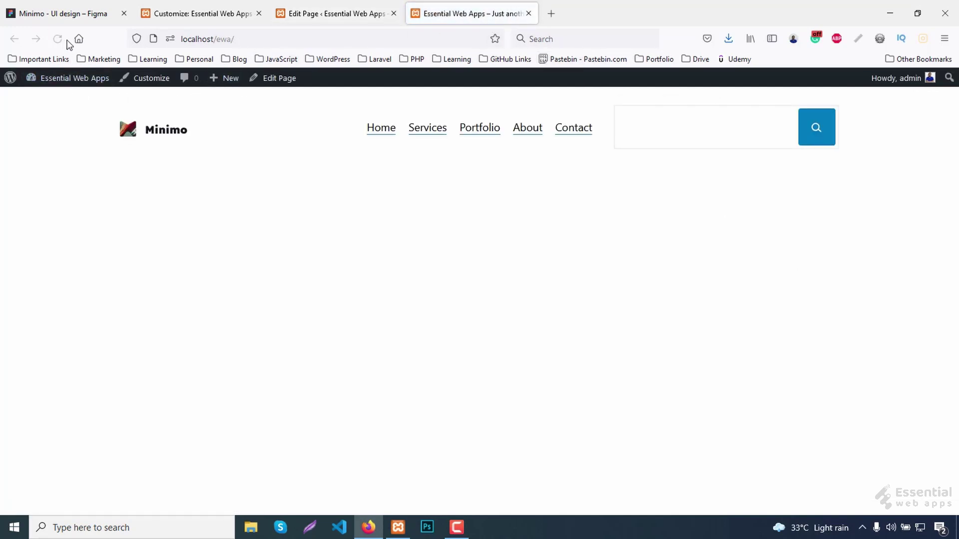
Inspect the search field, check the form's search-from class, and select its inner wrapper.
{"action": "right_click", "coordinate": [676, 129]}
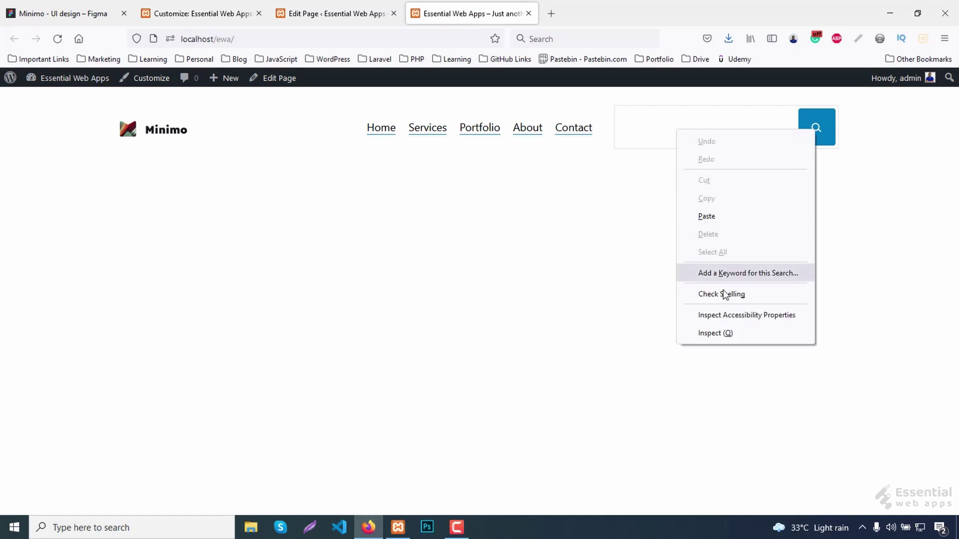
{"action": "left_click", "coordinate": [731, 336]}
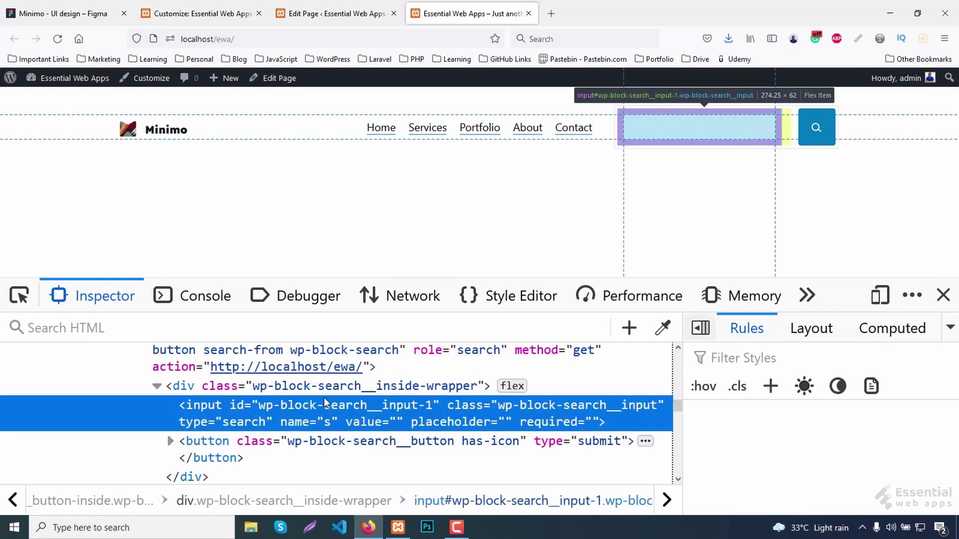
{"action": "scroll", "coordinate": [262, 407], "scroll_direction": "up", "scroll_amount": 3}
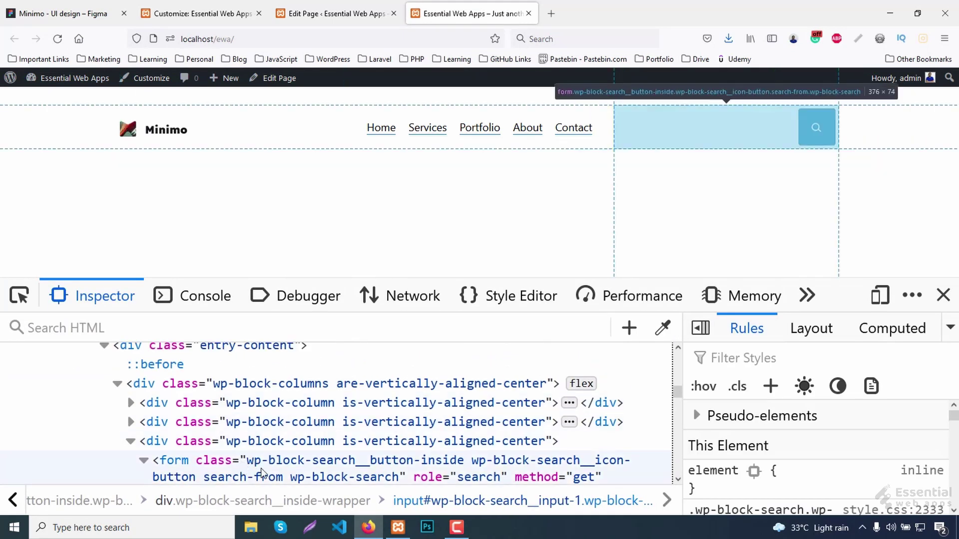
{"action": "left_click", "coordinate": [229, 476]}
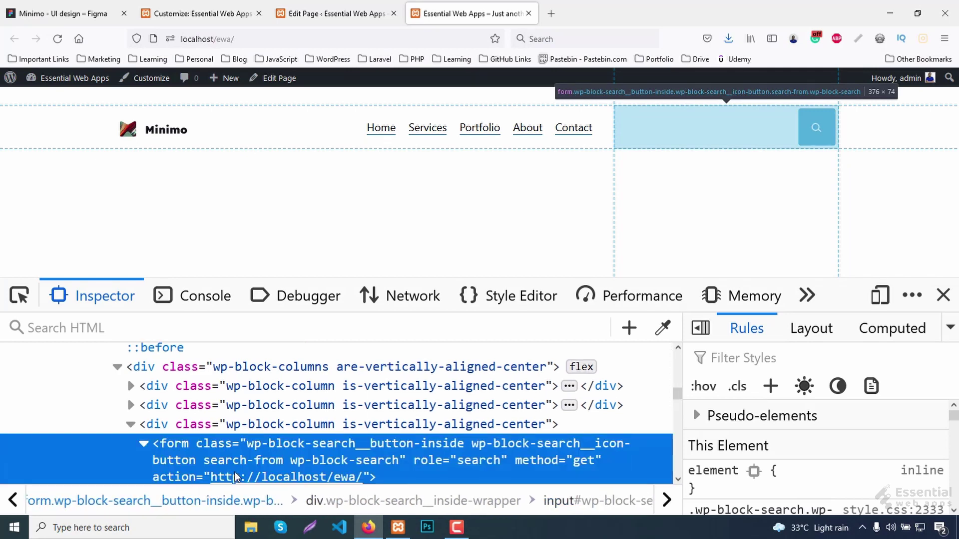
{"action": "double_click", "coordinate": [229, 467]}
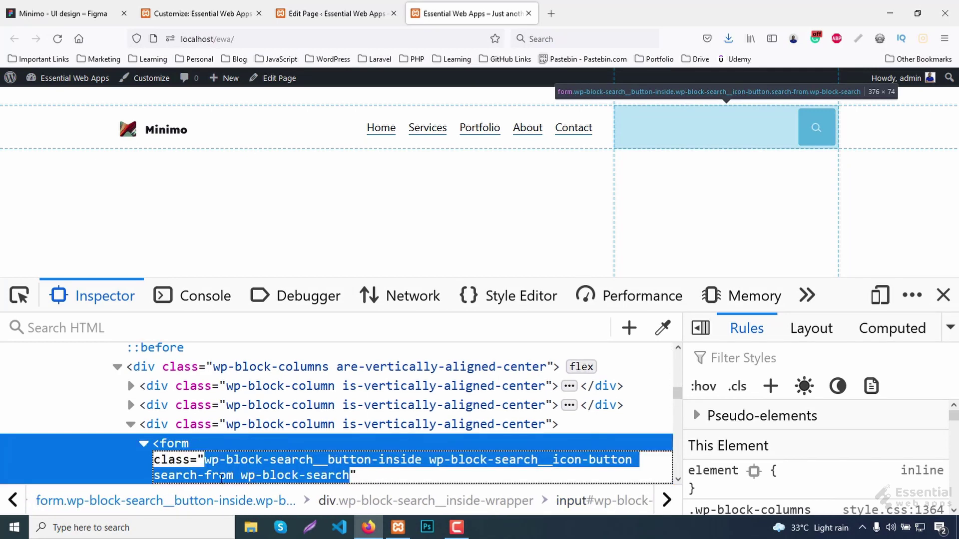
{"action": "left_click", "coordinate": [212, 478]}
{"action": "left_click_drag", "start_coordinate": [155, 474], "coordinate": [233, 476]}
{"action": "scroll", "coordinate": [265, 468], "scroll_direction": "down", "scroll_amount": 3}
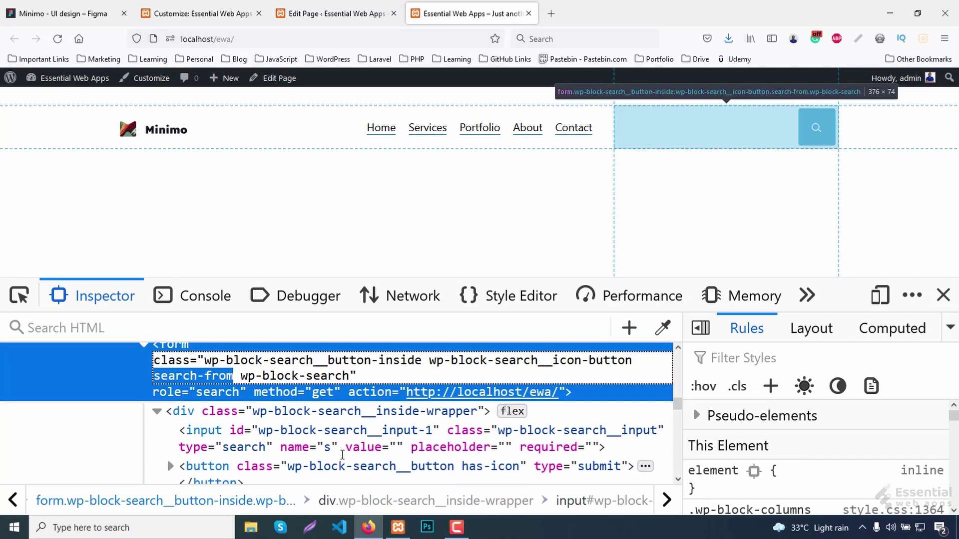
{"action": "left_click", "coordinate": [180, 413]}
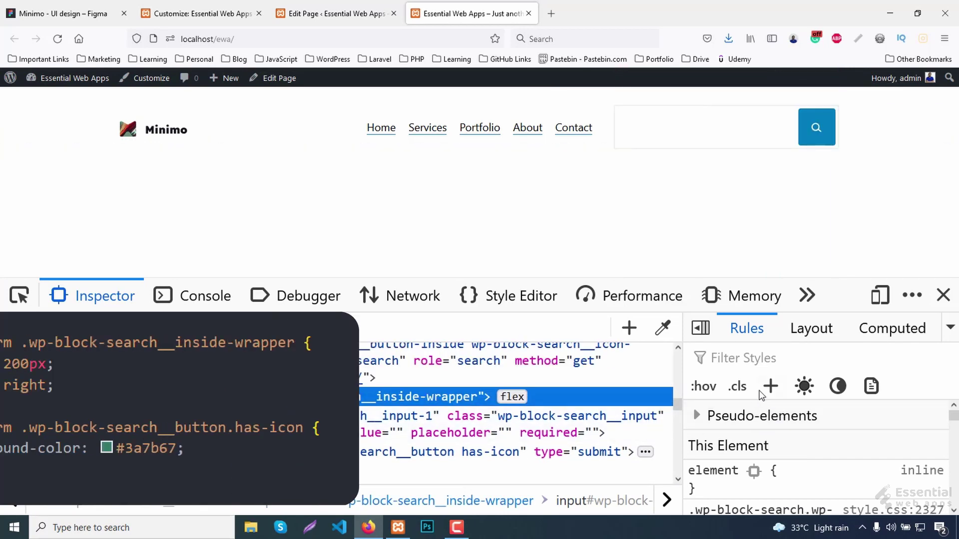
Add a .search-form inner-wrapper rule with width 200px and float right.
{"action": "left_click", "coordinate": [786, 388]}
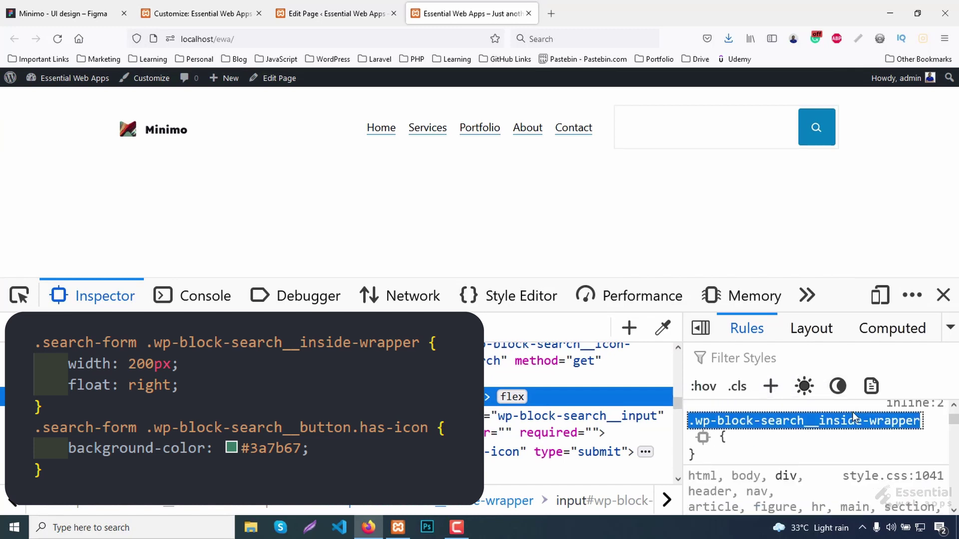
{"action": "key", "text": "Left"}
{"action": "type", "text": "."}
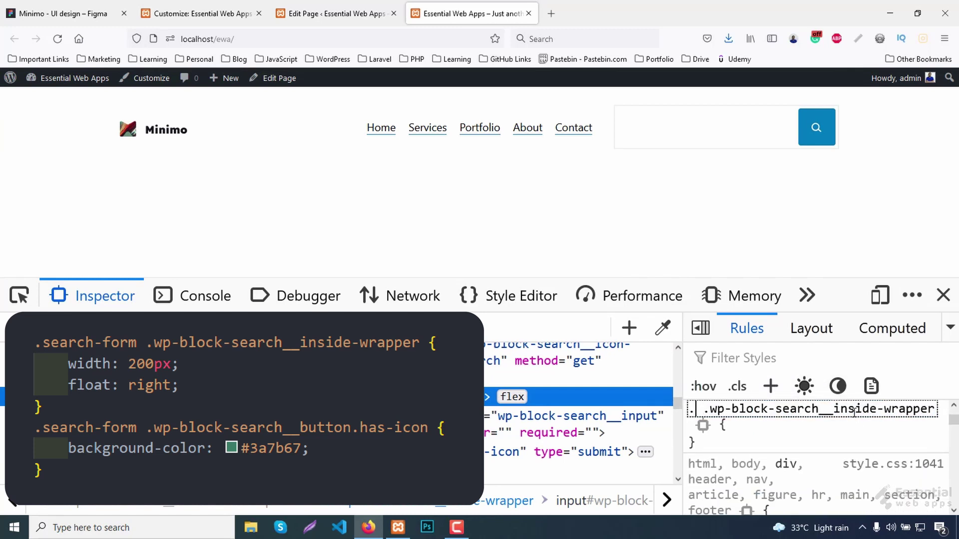
{"action": "type", "text": "search-form"}
{"action": "key", "text": "Return"}
{"action": "type", "text": "width"}
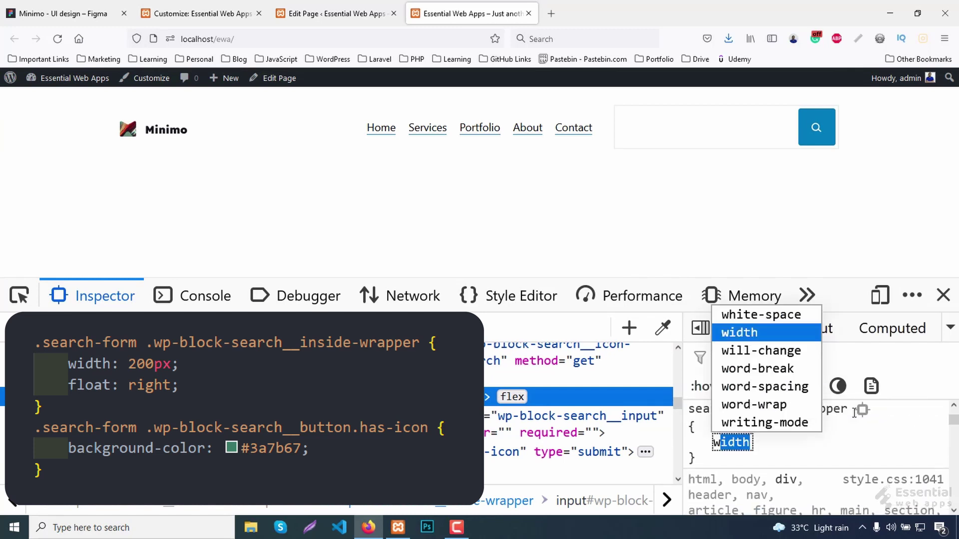
{"action": "key", "text": "Return"}
{"action": "type", "text": "200px"}
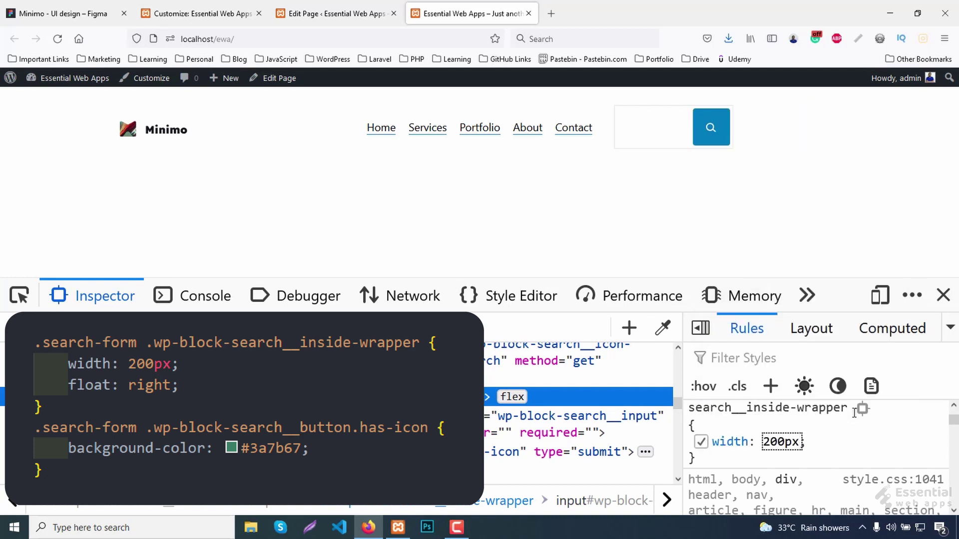
{"action": "key", "text": "Return"}
{"action": "type", "text": "float"}
{"action": "key", "text": "Return"}
{"action": "type", "text": "r"}
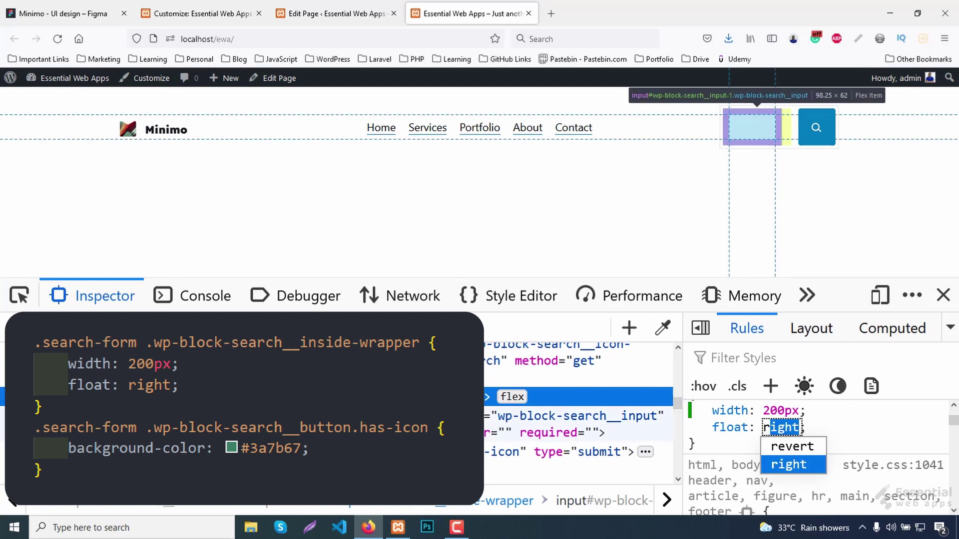
{"action": "left_click", "coordinate": [449, 453]}
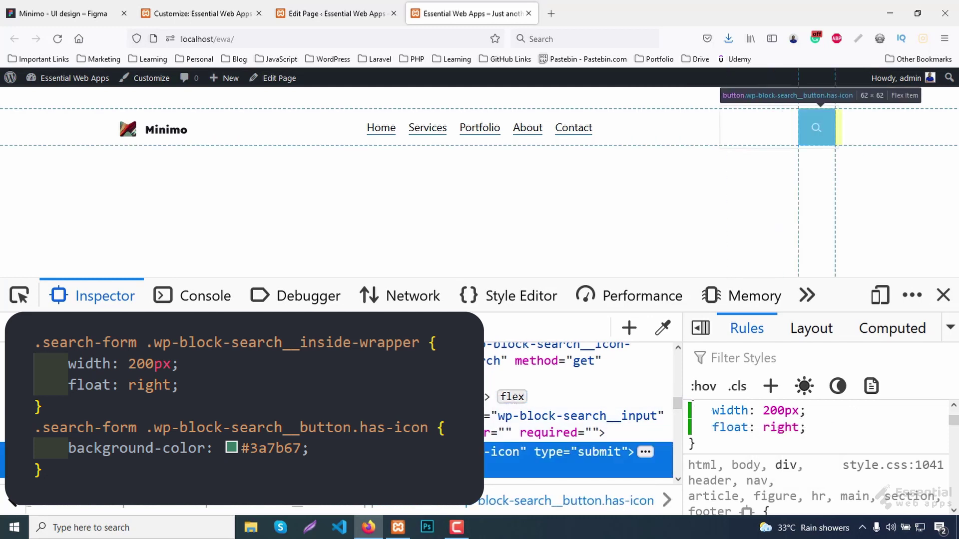
Add a .search-form button rule with background-color red.
{"action": "left_click", "coordinate": [771, 387]}
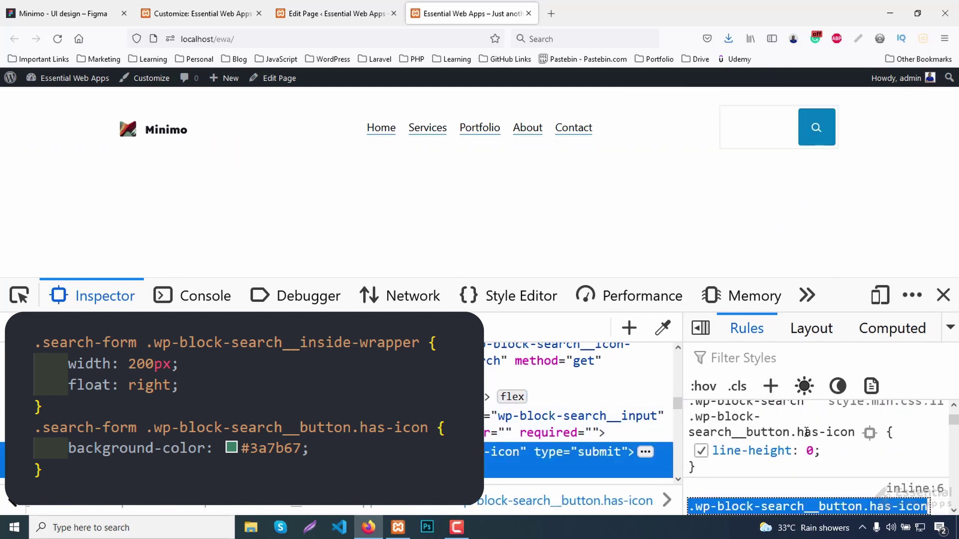
{"action": "scroll", "coordinate": [808, 436], "scroll_direction": "down", "scroll_amount": 3}
{"action": "key", "text": "Home"}
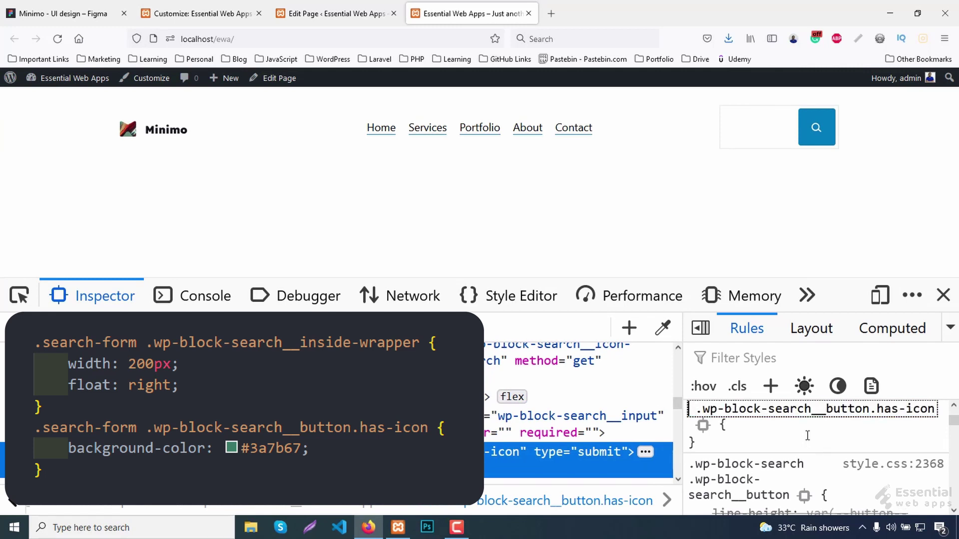
{"action": "type", "text": ".search-form"}
{"action": "key", "text": "Return"}
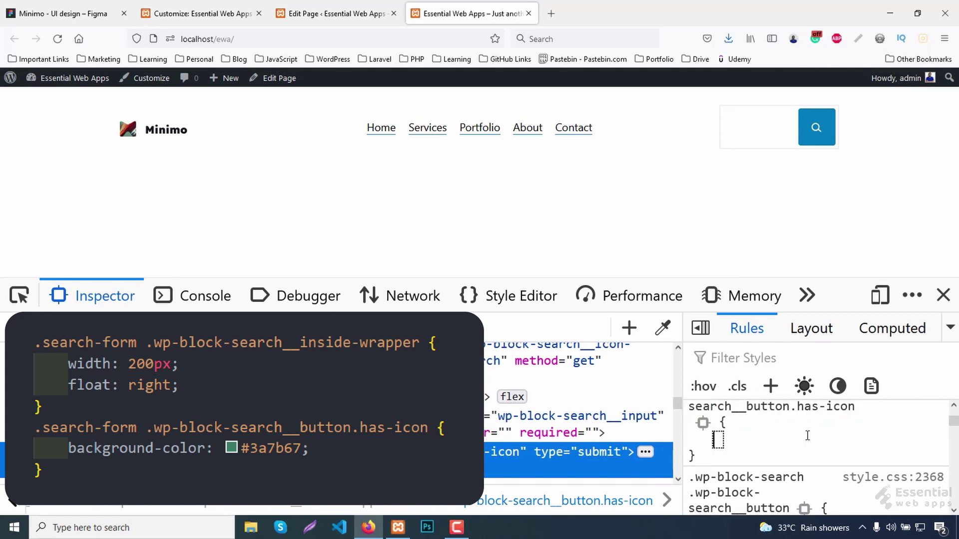
{"action": "type", "text": "background-color"}
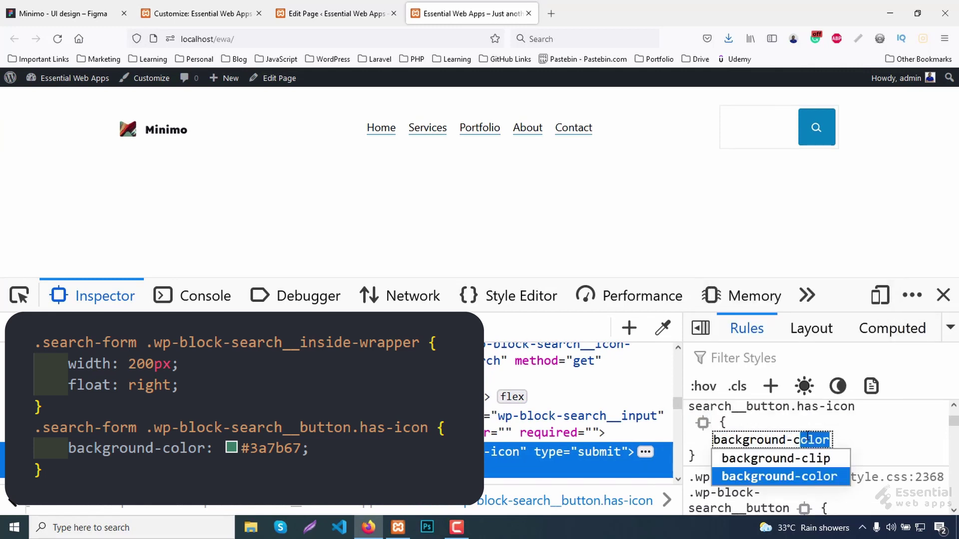
{"action": "key", "text": "Tab"}
{"action": "type", "text": "red"}
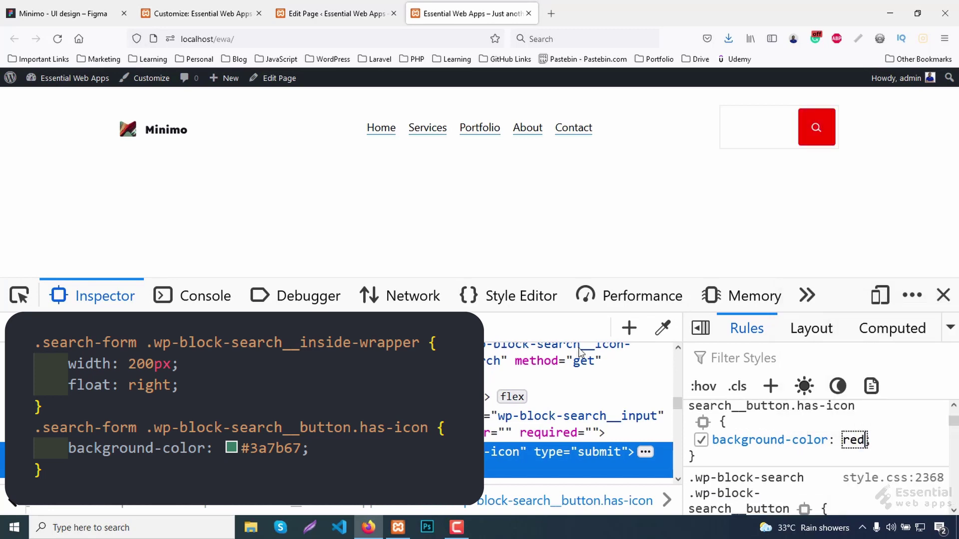
Look up the design's fill colour 3A7B67 in Figma.
{"action": "left_click", "coordinate": [51, 15]}
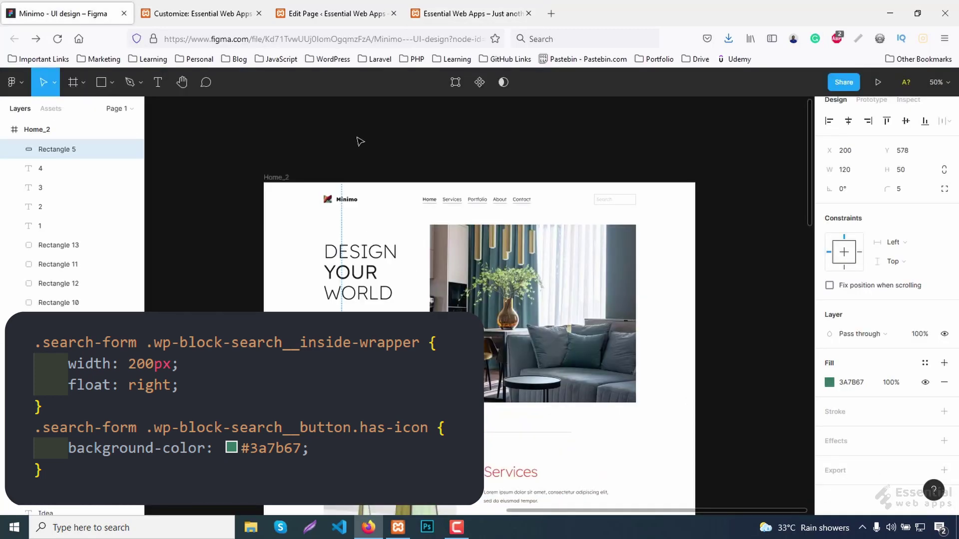
{"action": "left_click", "coordinate": [857, 383]}
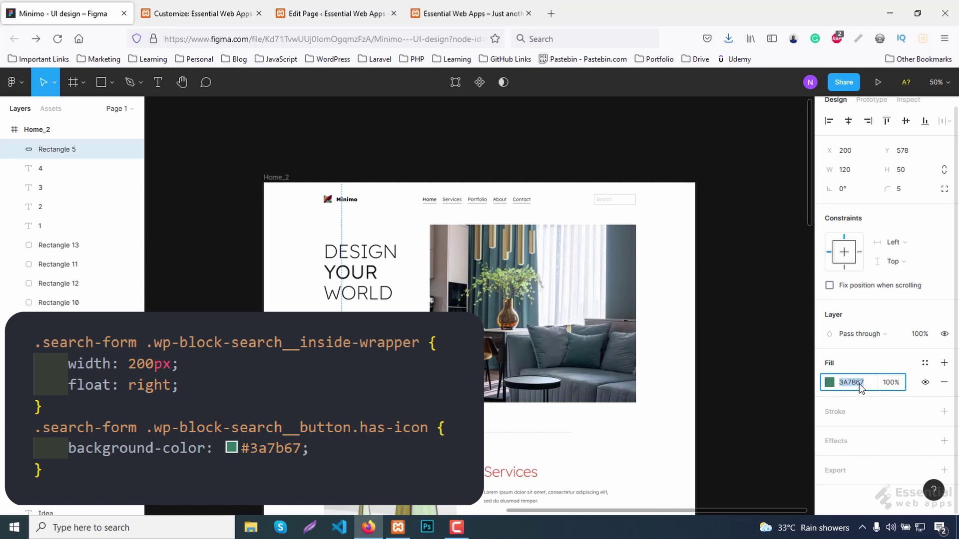
{"action": "left_click", "coordinate": [472, 13]}
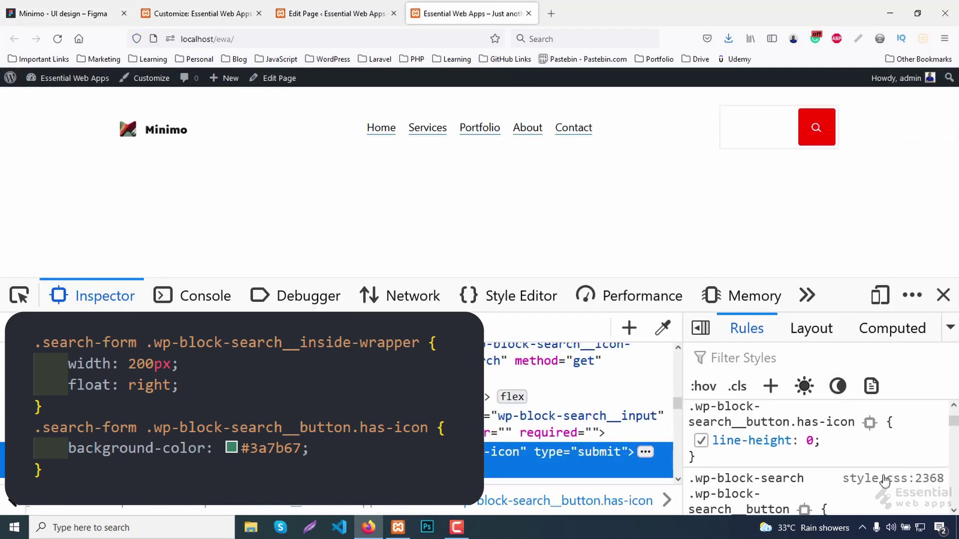
Change the search button's background from red to #3A7B67.
{"action": "scroll", "coordinate": [854, 477], "scroll_direction": "down", "scroll_amount": 3}
{"action": "scroll", "coordinate": [850, 470], "scroll_direction": "down", "scroll_amount": 10}
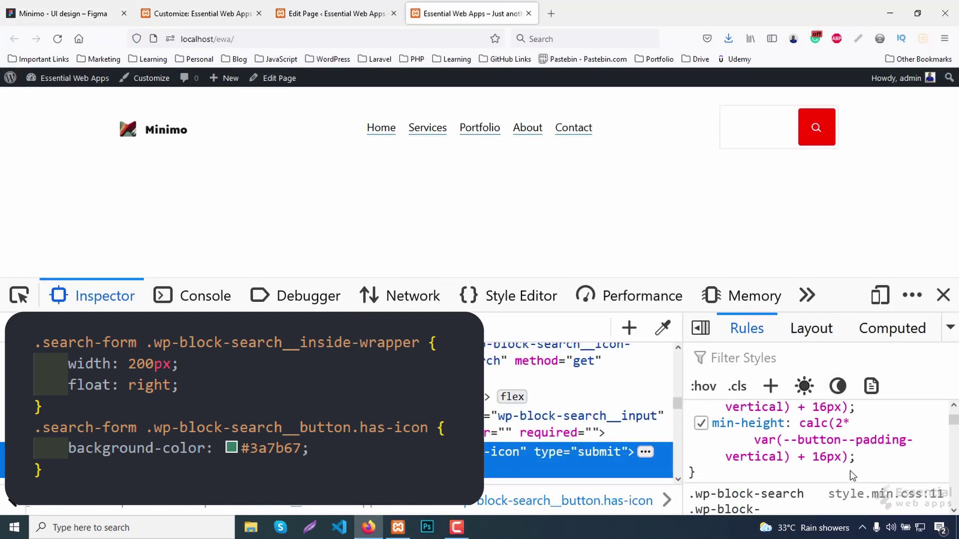
{"action": "scroll", "coordinate": [851, 469], "scroll_direction": "down", "scroll_amount": 1}
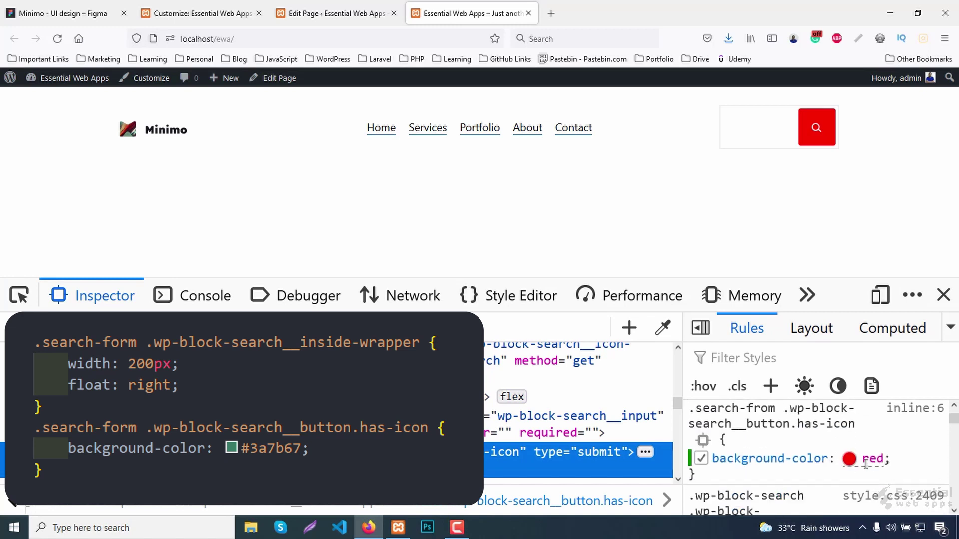
{"action": "left_click", "coordinate": [871, 456]}
{"action": "type", "text": "#3A7B67"}
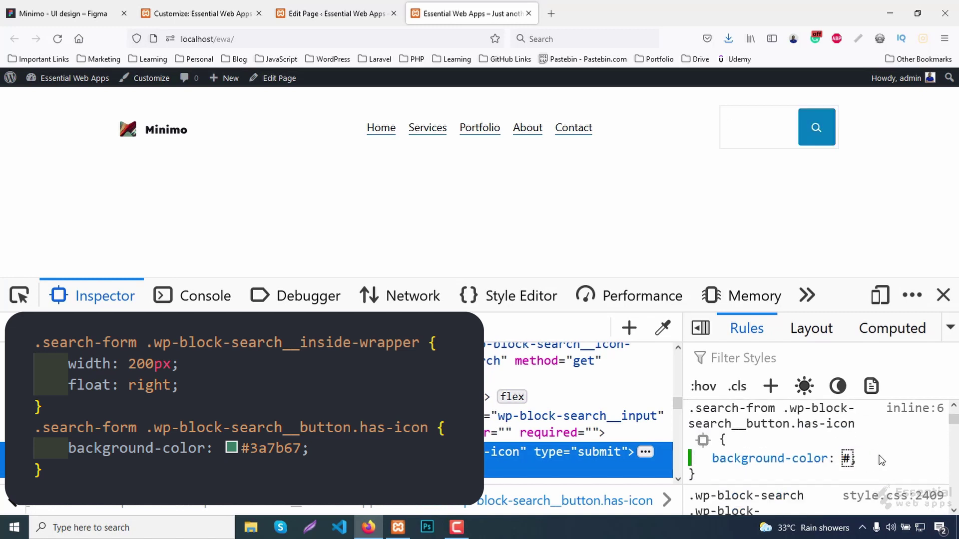
{"action": "key", "text": "Return"}
Open the stylesheet source and copy both new search rules.
{"action": "left_click", "coordinate": [924, 409]}
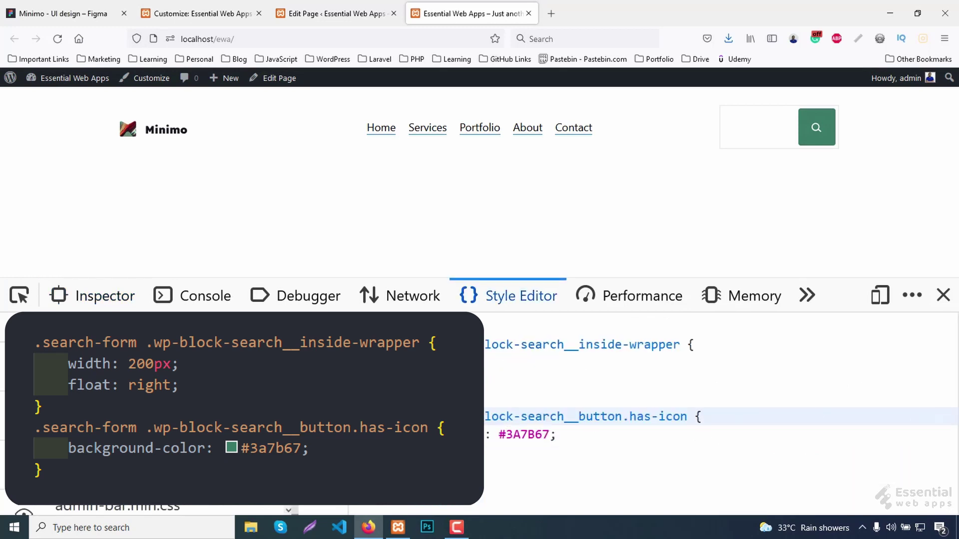
{"action": "left_click_drag", "start_coordinate": [385, 449], "coordinate": [325, 344]}
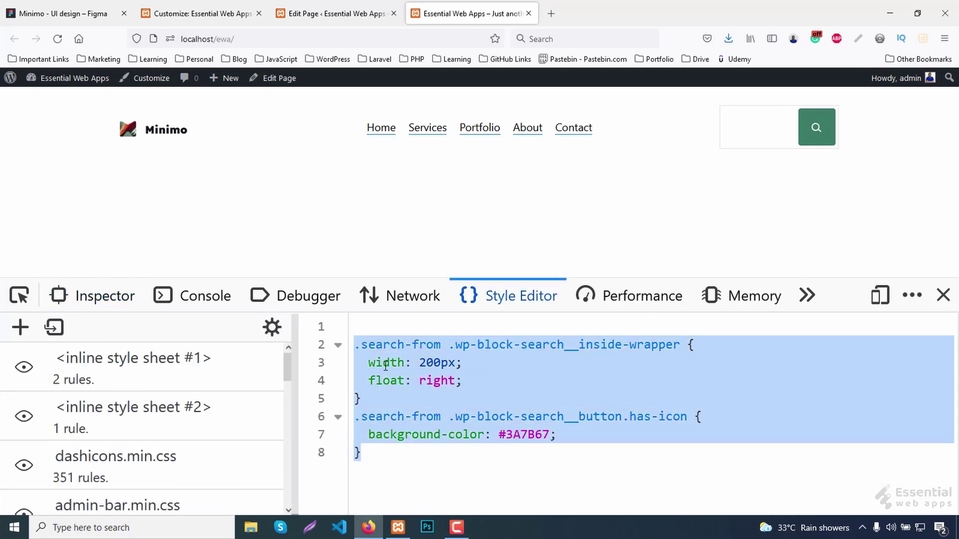
{"action": "right_click", "coordinate": [385, 367]}
{"action": "left_click", "coordinate": [417, 115]}
Append the two search rules to Additional CSS and publish.
{"action": "left_click", "coordinate": [195, 13]}
{"action": "left_click", "coordinate": [54, 348]}
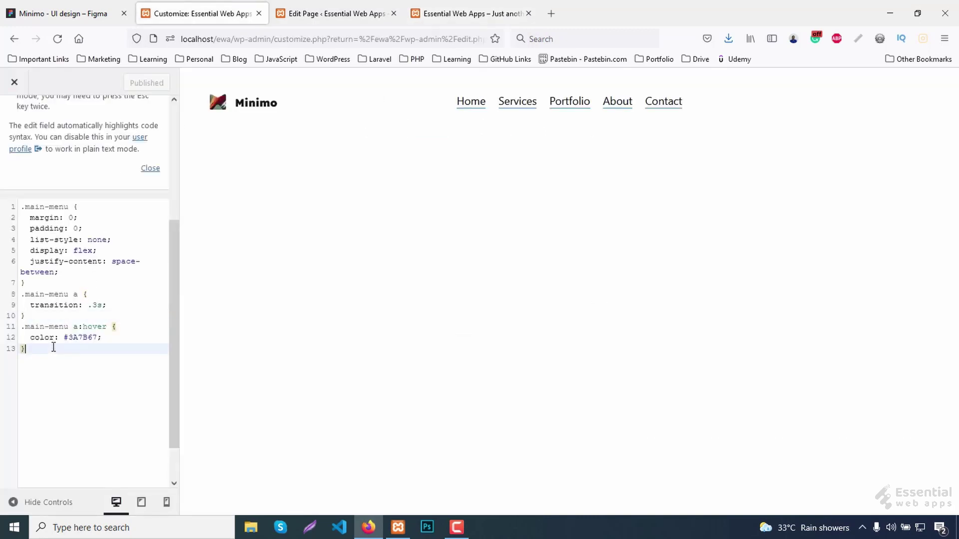
{"action": "key", "text": "Return"}
{"action": "key", "text": "ctrl+v"}
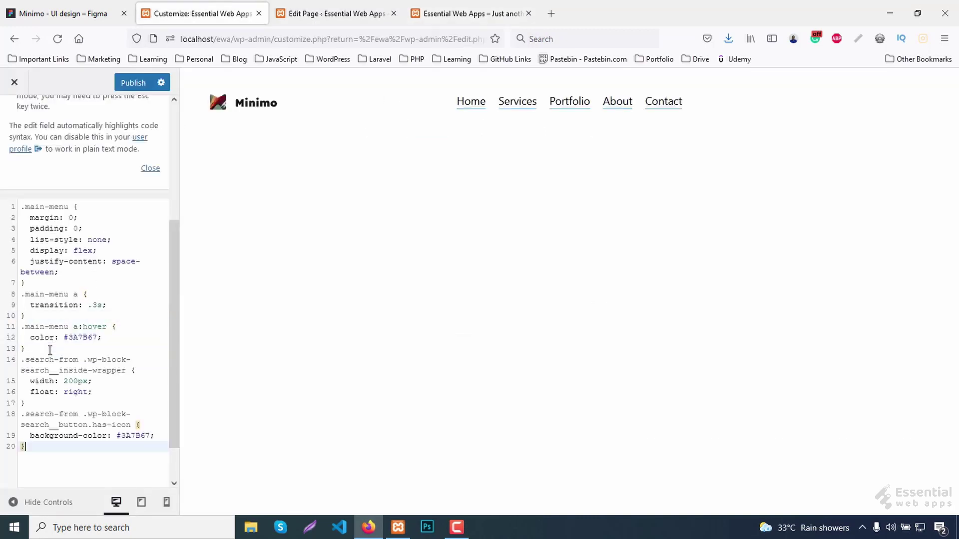
{"action": "left_click", "coordinate": [131, 83]}
Reload the live site to confirm the search styling and close developer tools.
{"action": "left_click", "coordinate": [457, 12]}
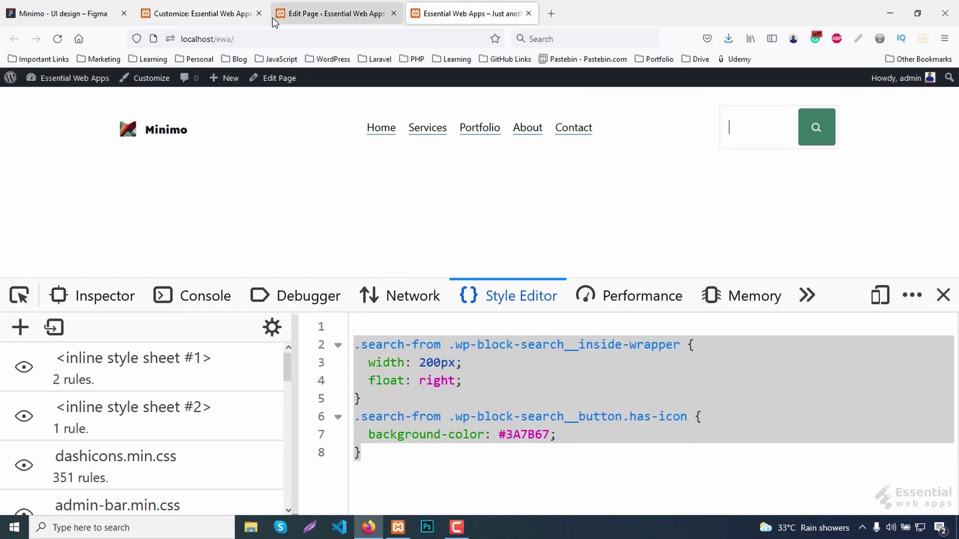
{"action": "left_click", "coordinate": [58, 40]}
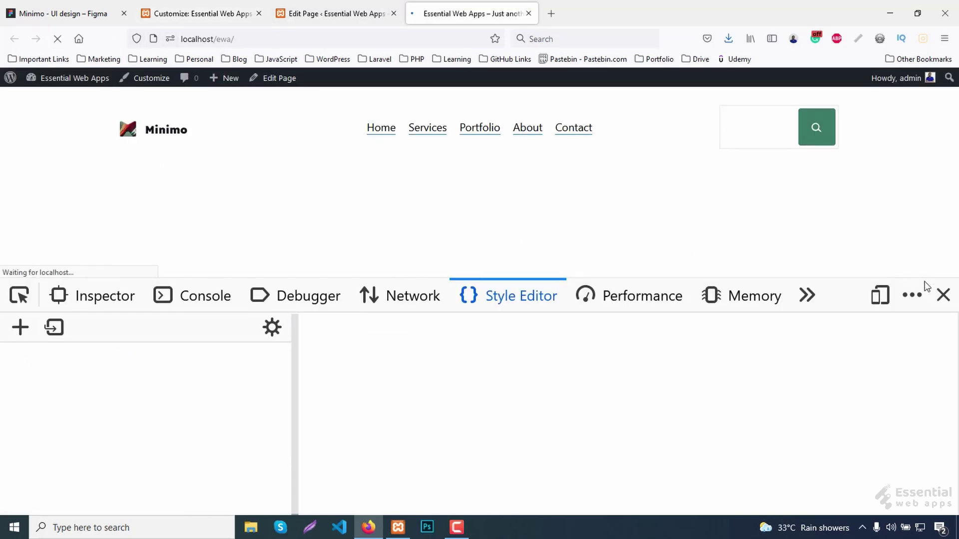
{"action": "key", "text": "F12"}
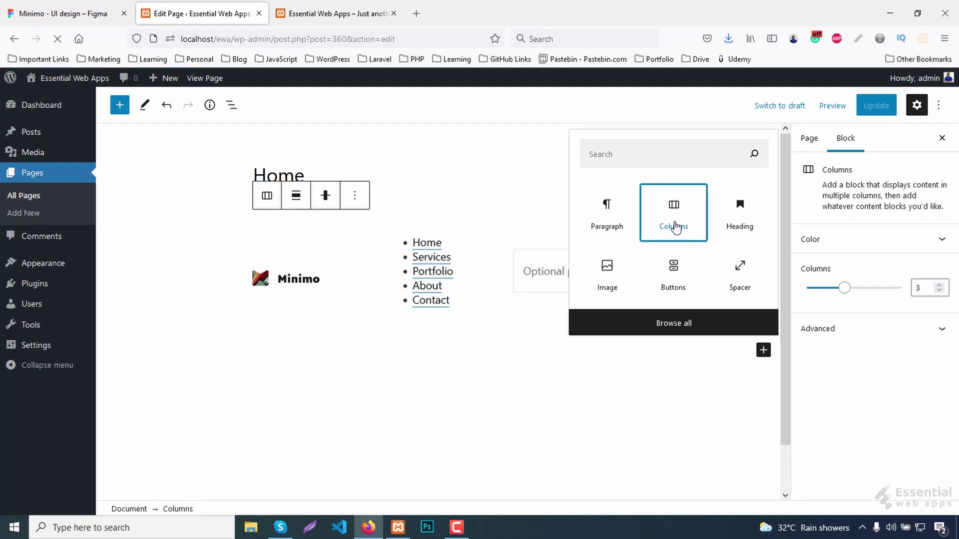
Add a 30/70 two-column Columns block with its content vertically centred.
{"action": "left_click", "coordinate": [674, 220]}
{"action": "left_click", "coordinate": [401, 343]}
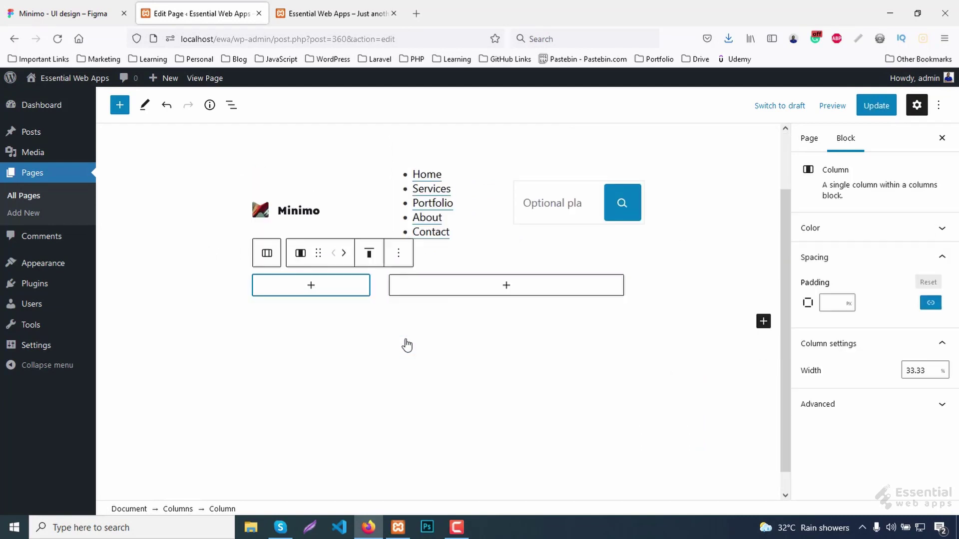
{"action": "left_click", "coordinate": [368, 253]}
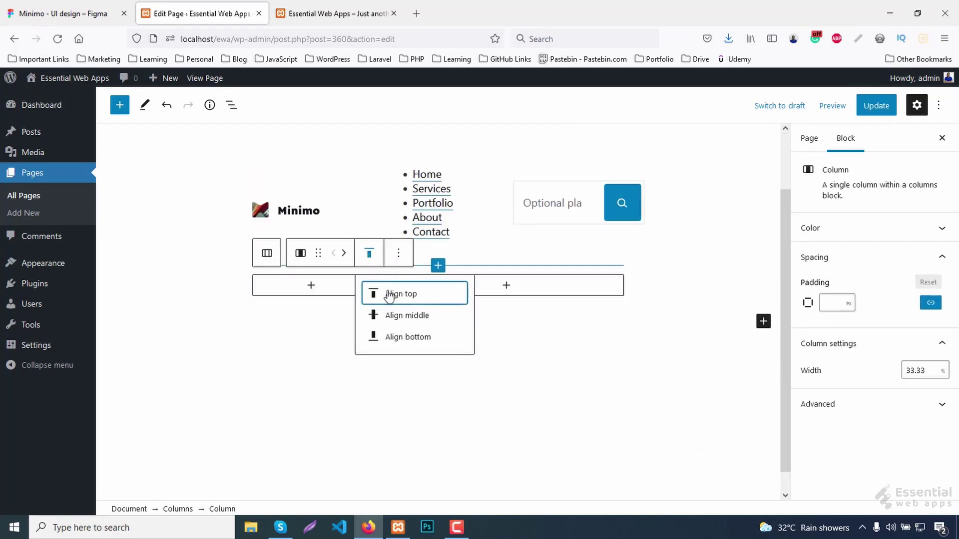
{"action": "left_click", "coordinate": [403, 316]}
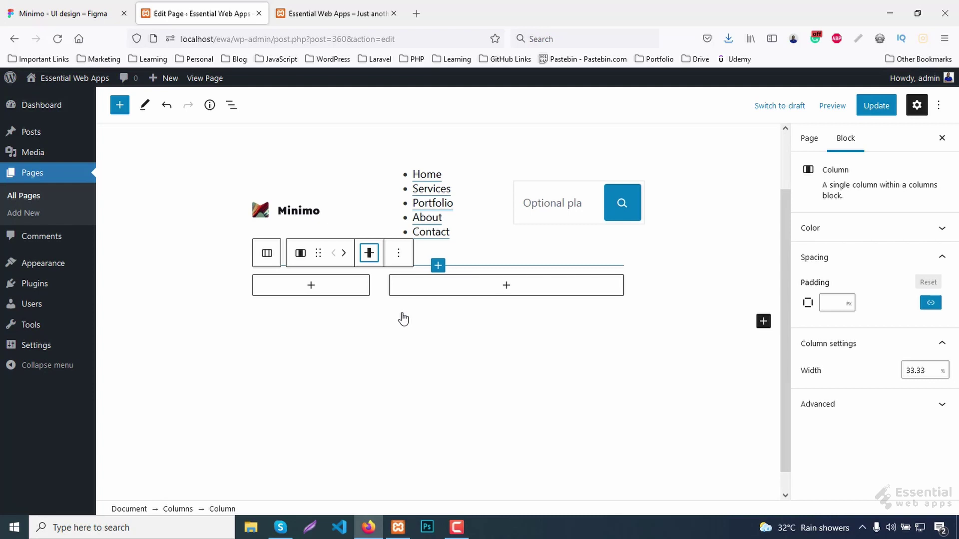
Add an H1 heading 'DESIGN YOUR WORLD' in the first column, with YOUR in bold.
{"action": "left_click", "coordinate": [312, 285]}
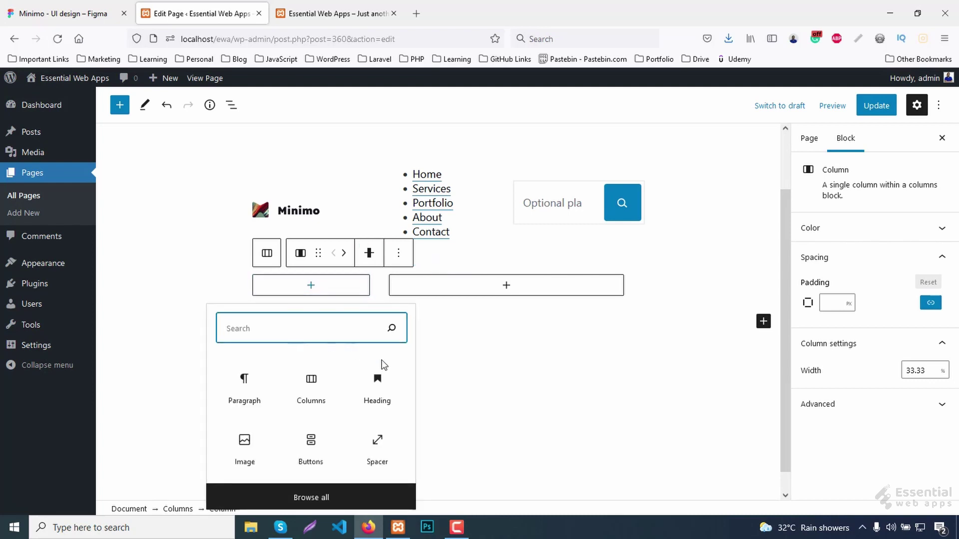
{"action": "left_click", "coordinate": [382, 391]}
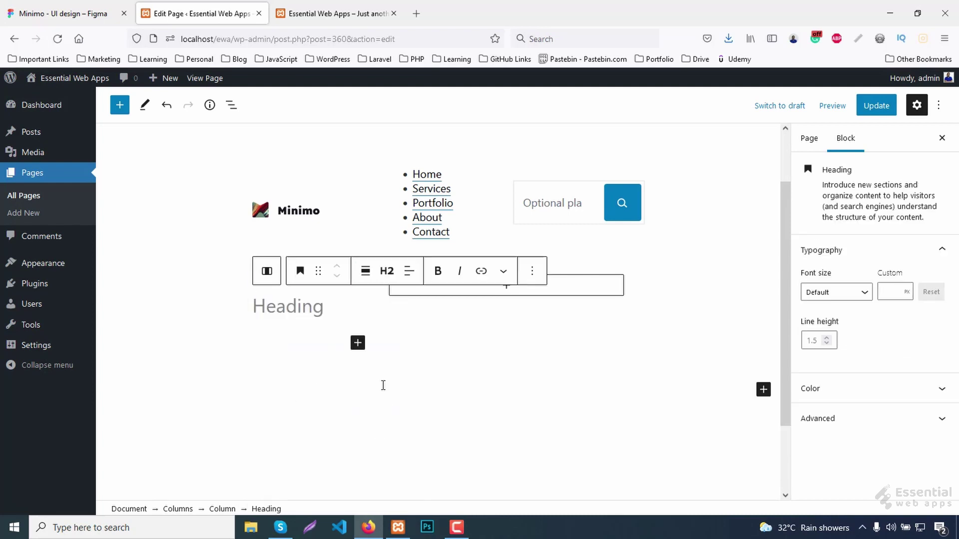
{"action": "left_click", "coordinate": [386, 271]}
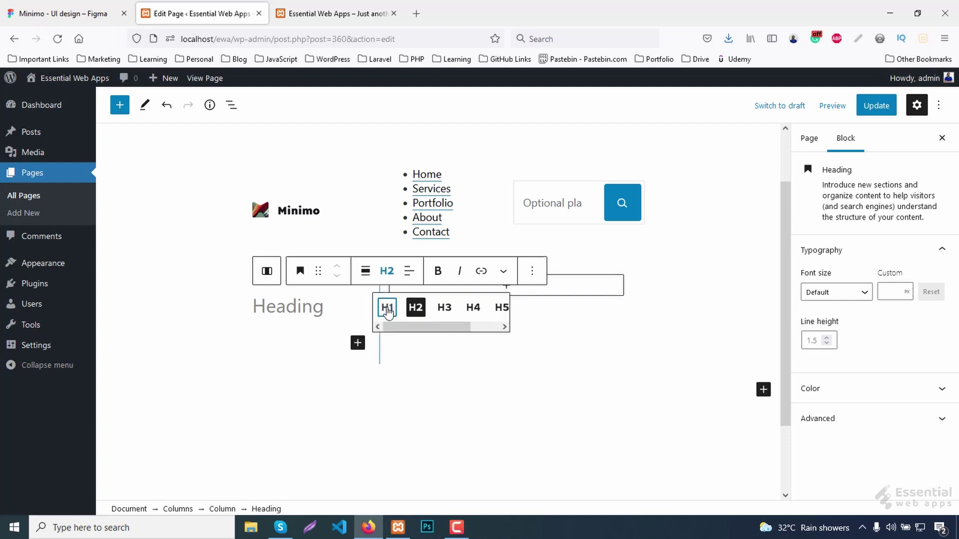
{"action": "left_click", "coordinate": [387, 309]}
{"action": "type", "text": "DESIGN YOUR WORLD"}
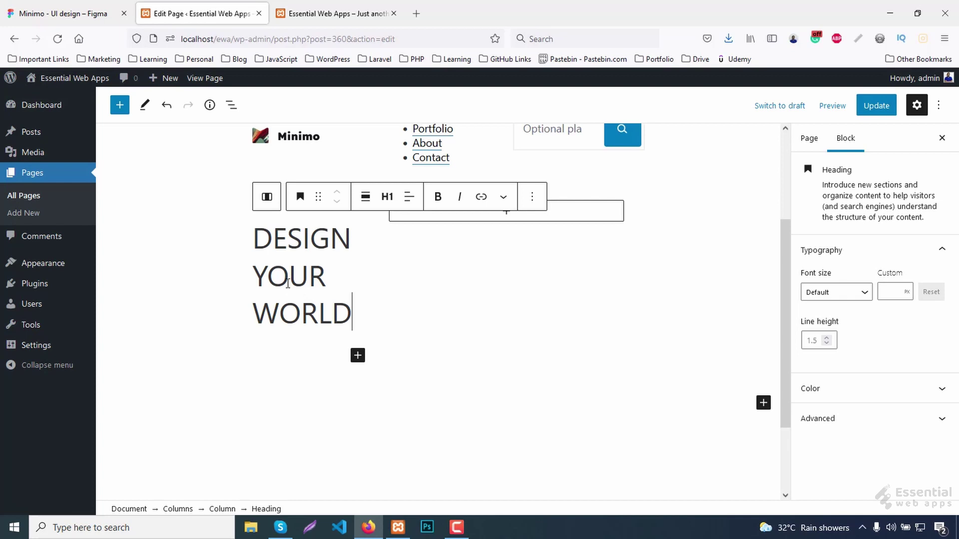
{"action": "double_click", "coordinate": [286, 280]}
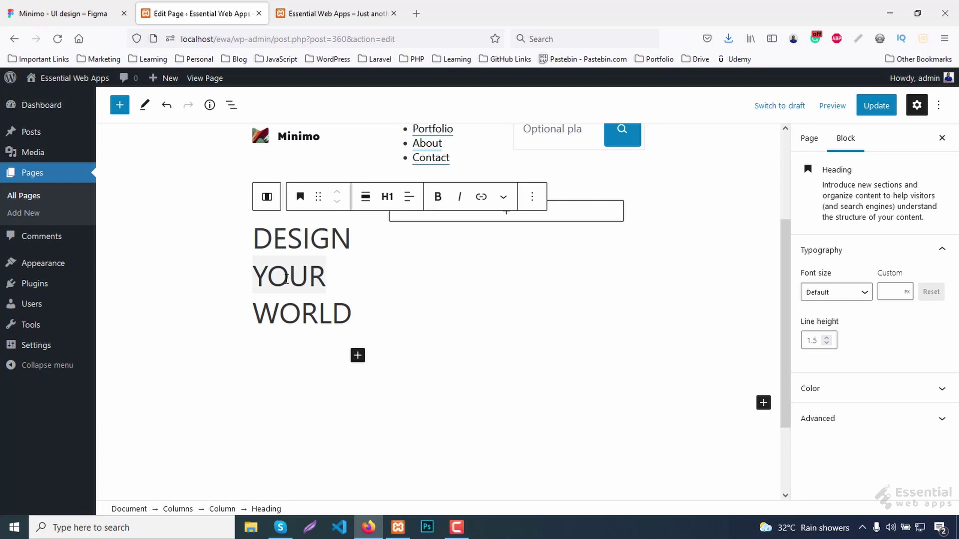
{"action": "left_click", "coordinate": [438, 197]}
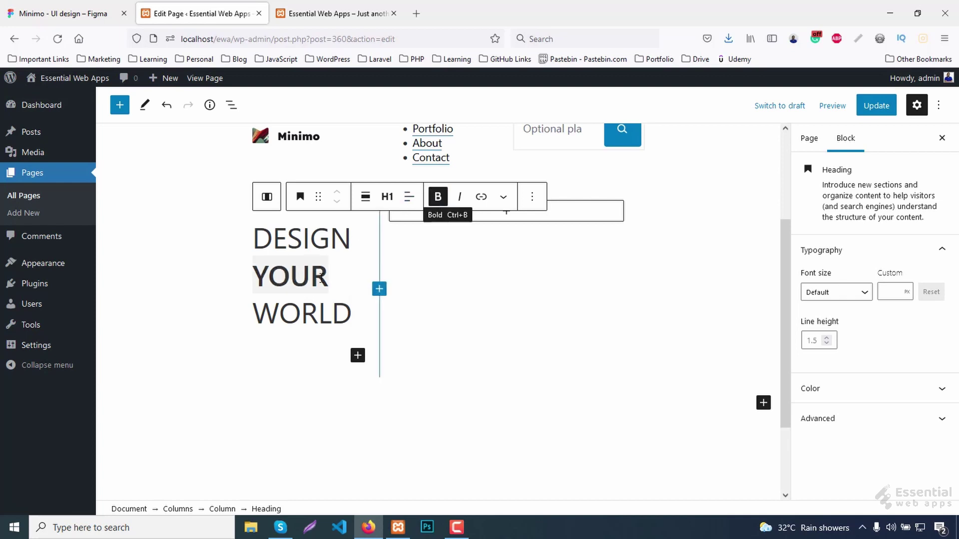
{"action": "left_click", "coordinate": [352, 313]}
Set the heading font size to 80px, update the page and go to the live site.
{"action": "left_click_drag", "start_coordinate": [352, 314], "coordinate": [255, 240]}
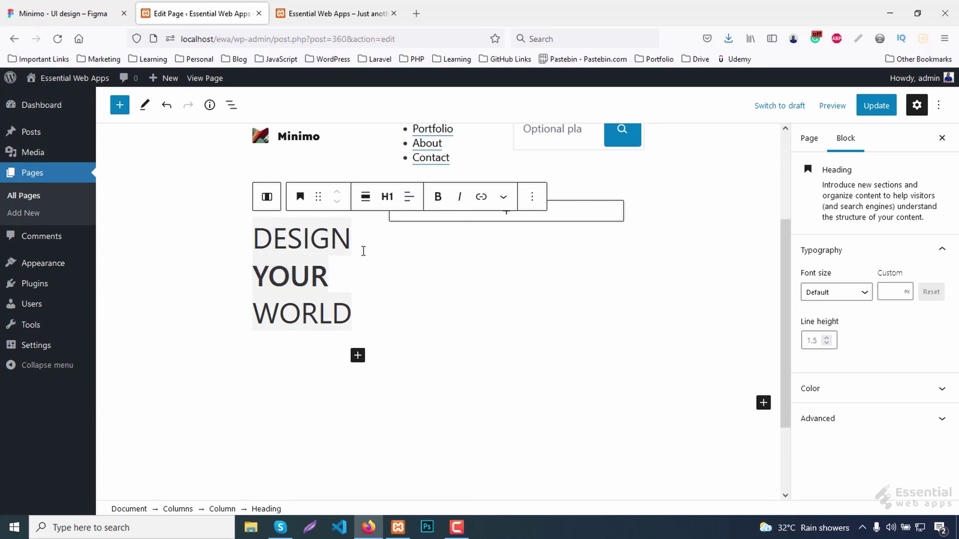
{"action": "left_click", "coordinate": [894, 292]}
{"action": "type", "text": "80"}
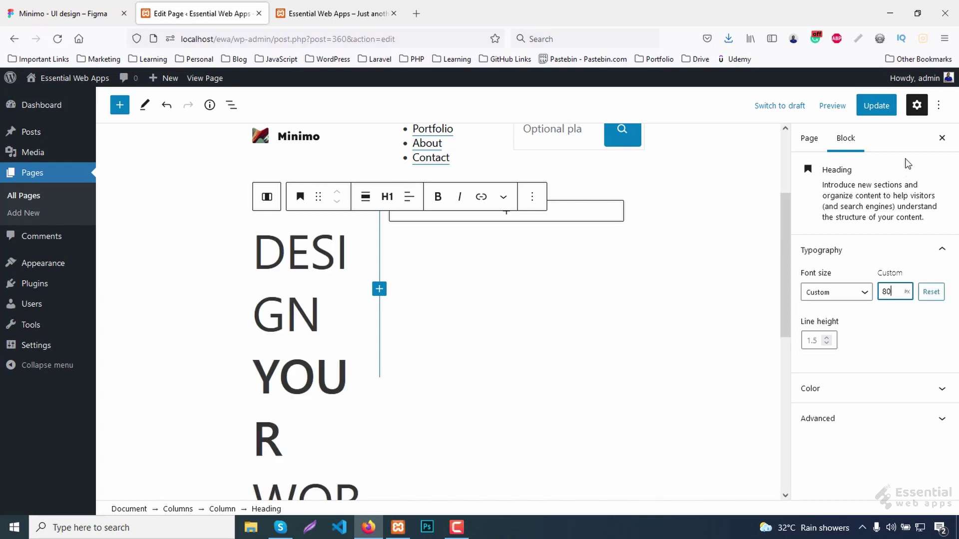
{"action": "left_click", "coordinate": [879, 103]}
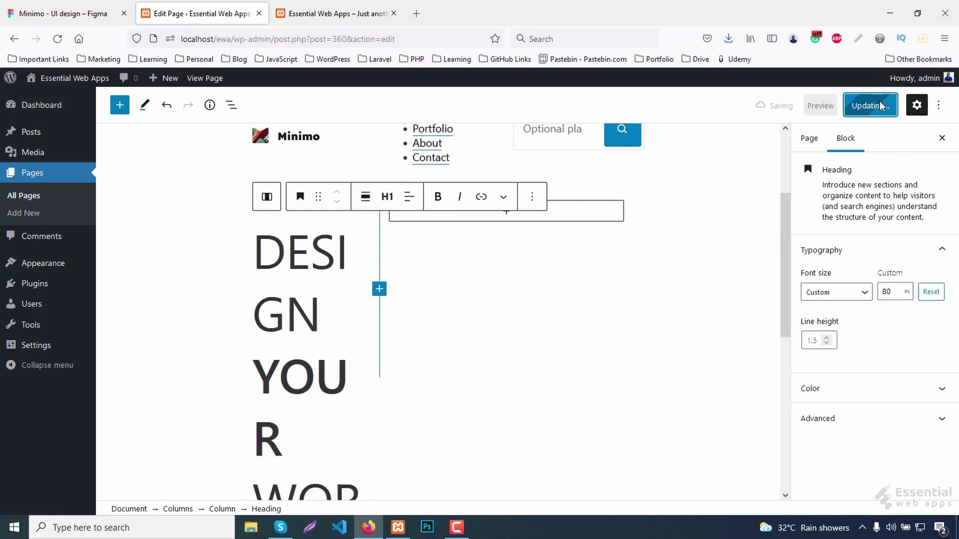
{"action": "left_click", "coordinate": [304, 13]}
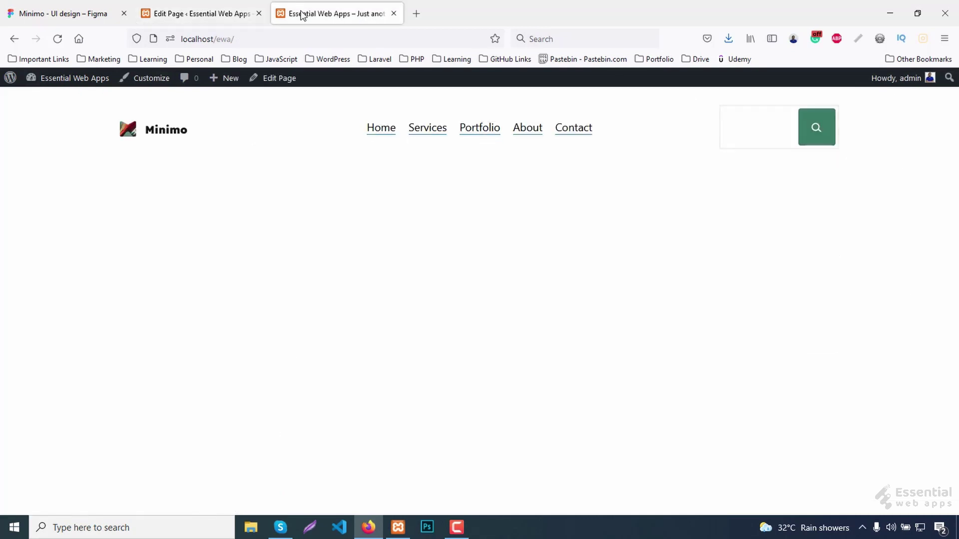
Reload the live page, then add a paragraph of pasted Lorem ipsum text under the heading.
{"action": "key", "text": "F5"}
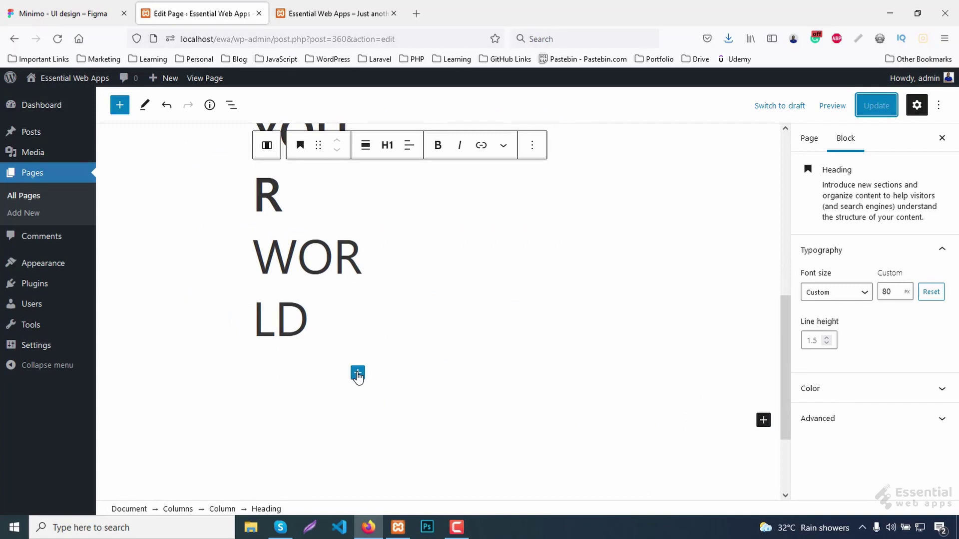
{"action": "left_click", "coordinate": [357, 373]}
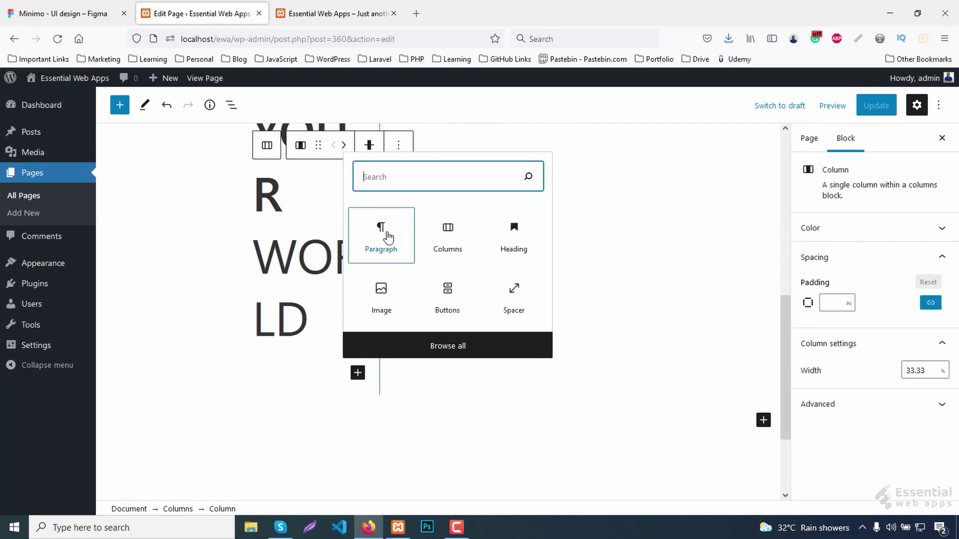
{"action": "left_click", "coordinate": [388, 238]}
{"action": "right_click", "coordinate": [279, 381]}
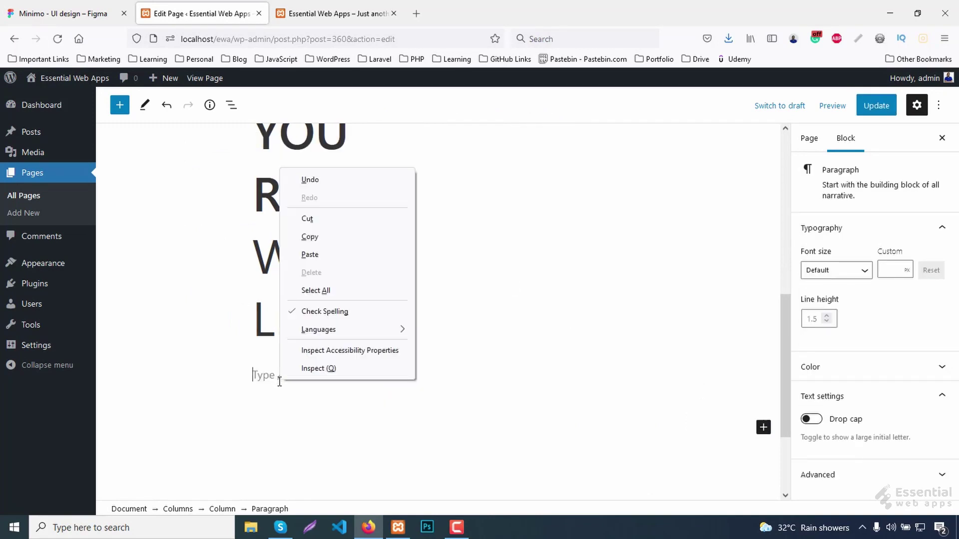
{"action": "left_click", "coordinate": [320, 260]}
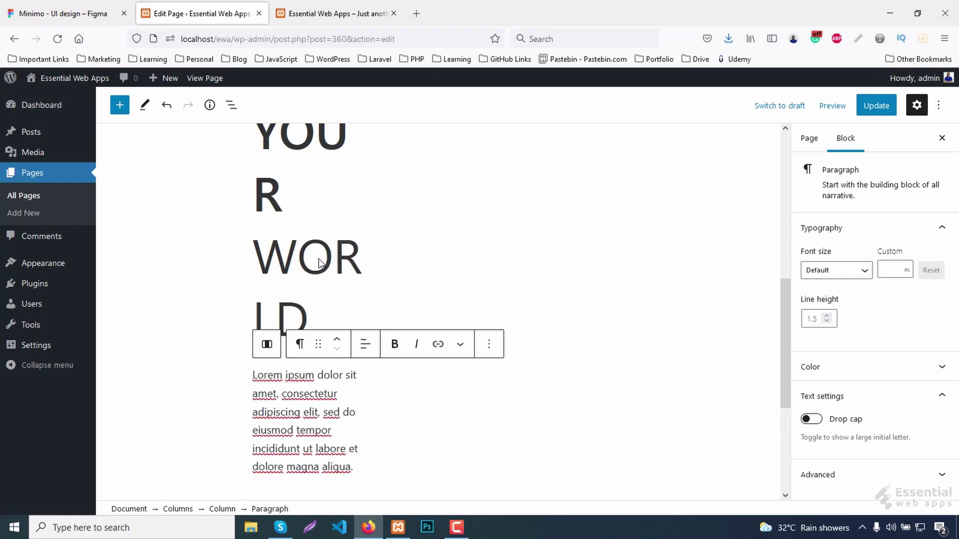
Insert a Buttons block after the paragraph with the label SEE MORE.
{"action": "scroll", "coordinate": [316, 371], "scroll_direction": "down", "scroll_amount": 2}
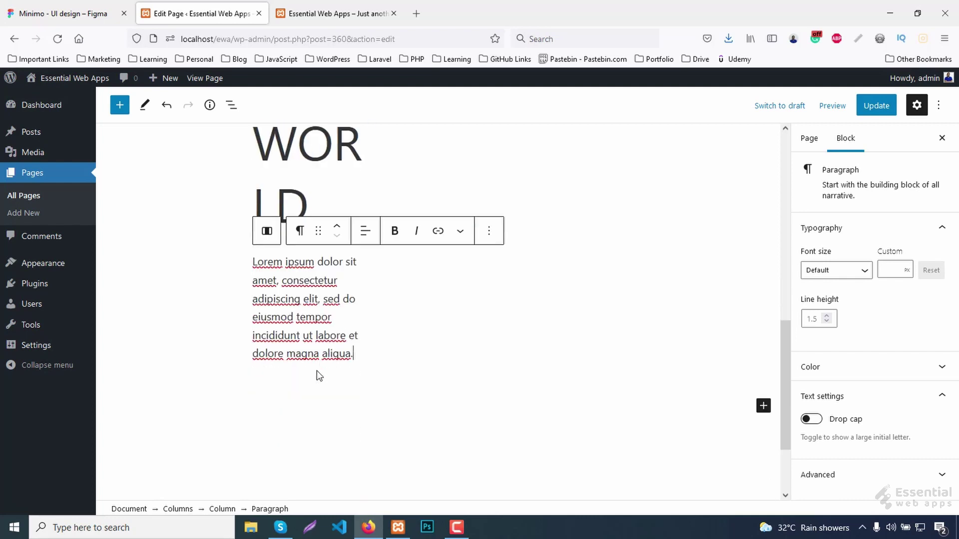
{"action": "left_click", "coordinate": [489, 227]}
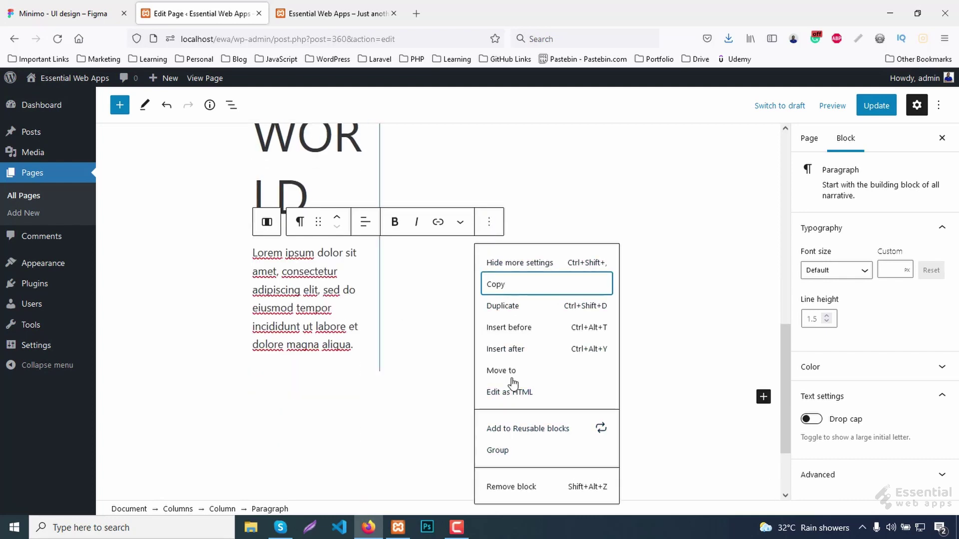
{"action": "left_click", "coordinate": [507, 349]}
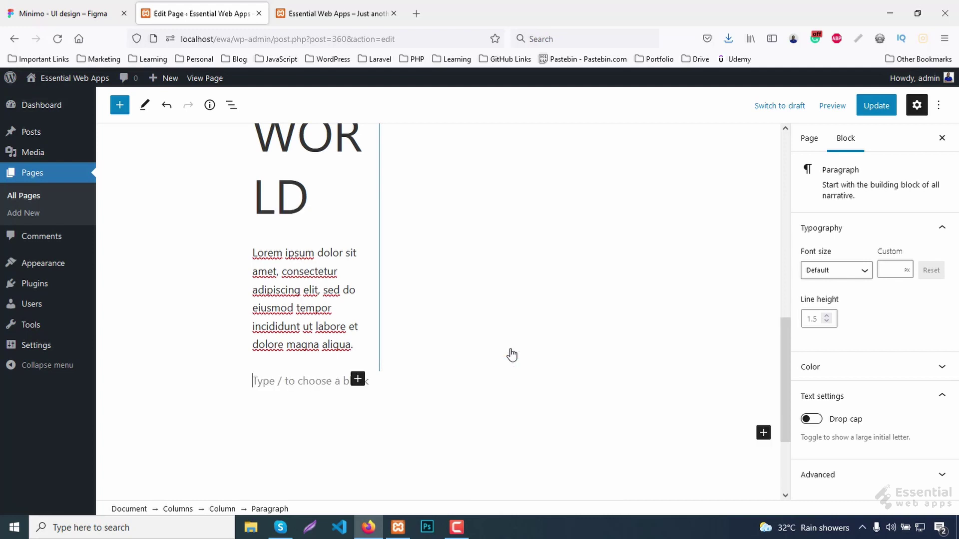
{"action": "left_click", "coordinate": [357, 379]}
{"action": "type", "text": "butt"}
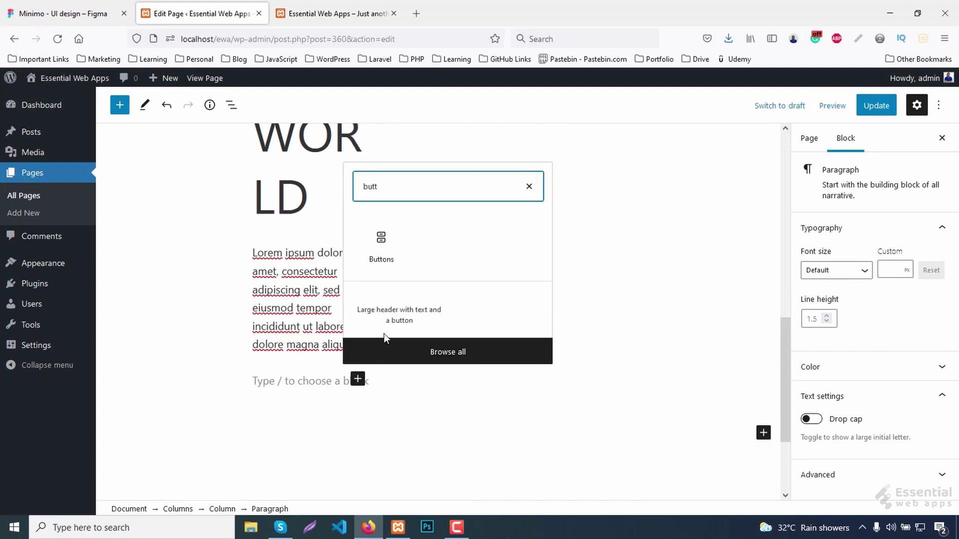
{"action": "left_click", "coordinate": [385, 249]}
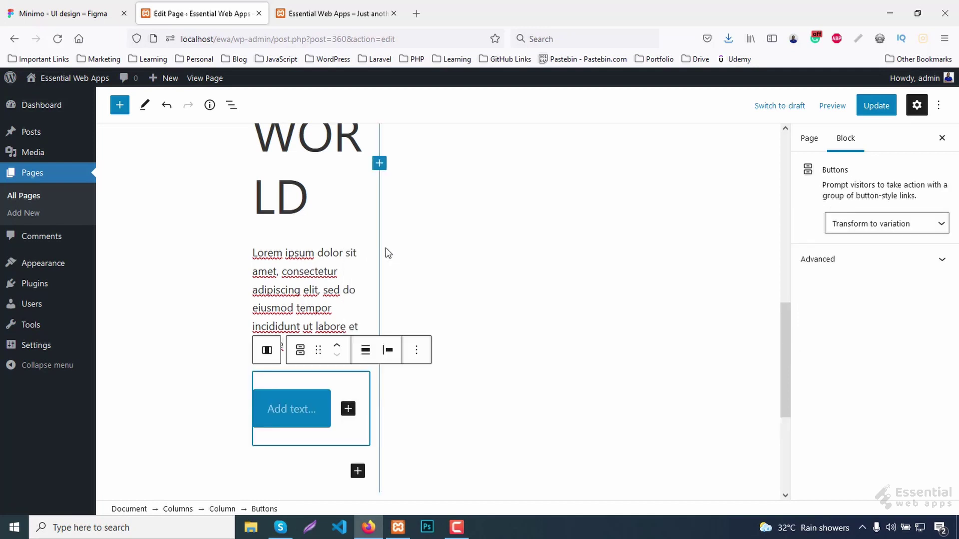
{"action": "left_click", "coordinate": [301, 415]}
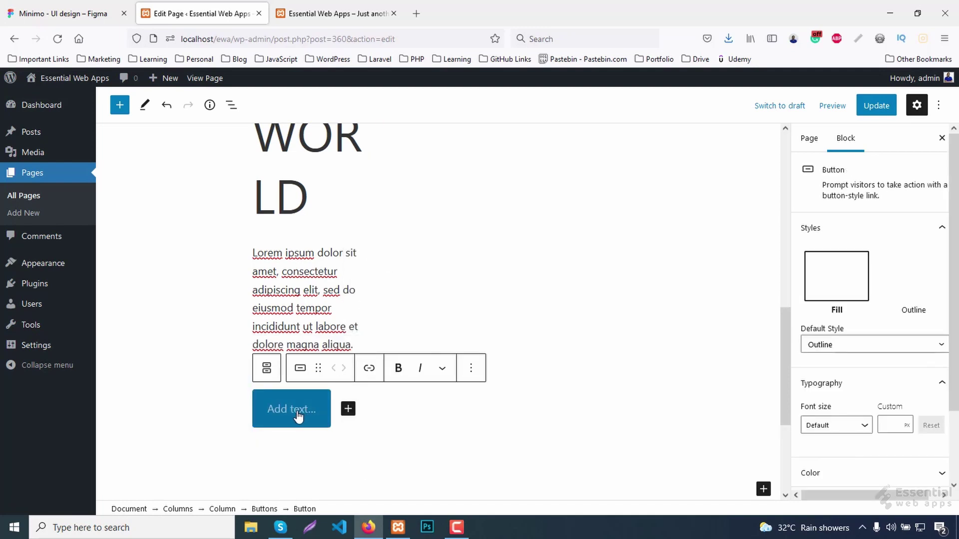
{"action": "type", "text": "SEE MORE"}
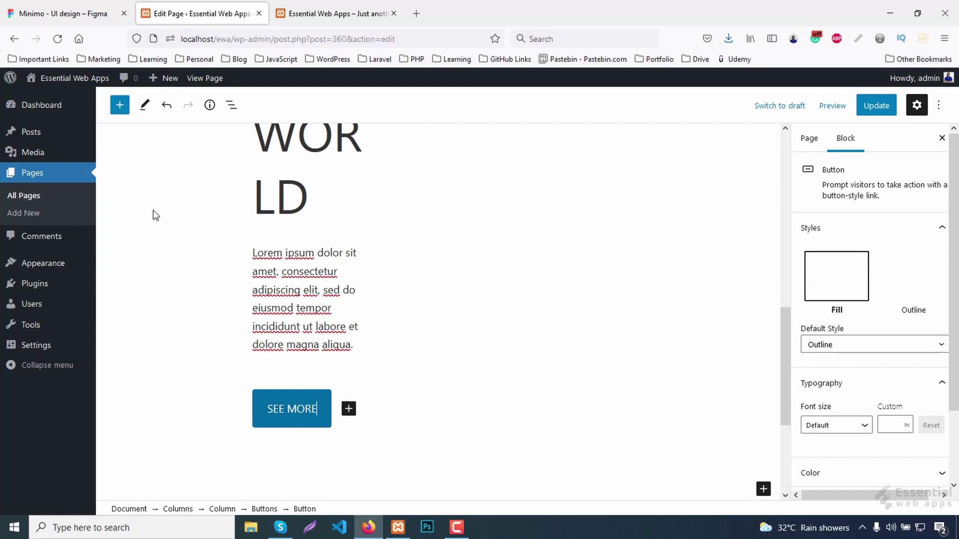
{"action": "left_click", "coordinate": [59, 13]}
Copy the green #3A7B67 from Figma and apply it as the SEE MORE button's background.
{"action": "left_click", "coordinate": [276, 422]}
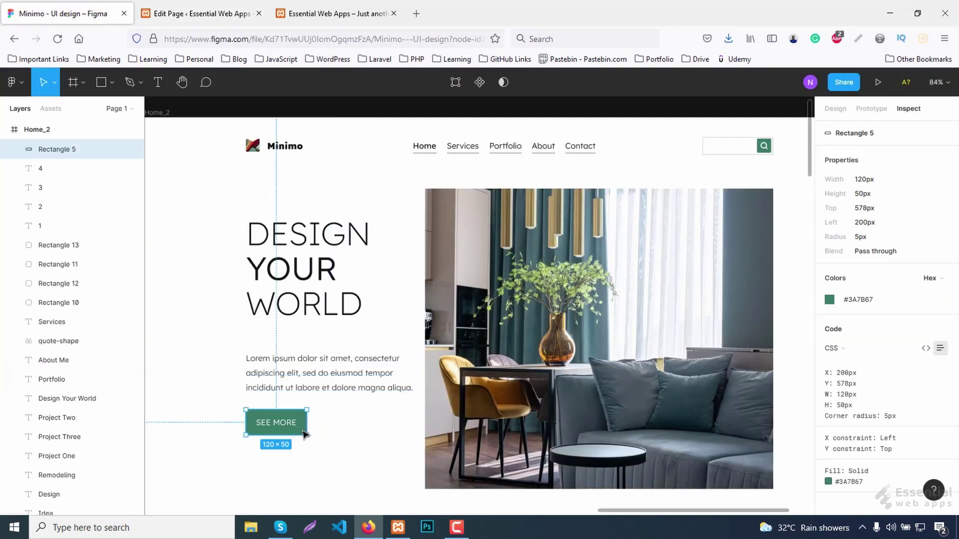
{"action": "left_click", "coordinate": [857, 299]}
{"action": "left_click", "coordinate": [200, 14]}
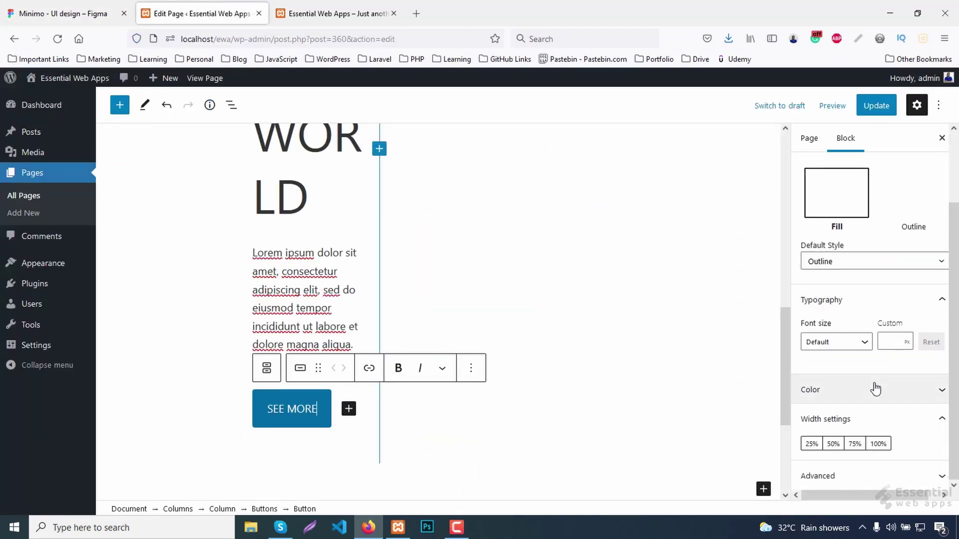
{"action": "left_click", "coordinate": [875, 389]}
{"action": "left_click", "coordinate": [895, 403]}
{"action": "left_click", "coordinate": [801, 369]}
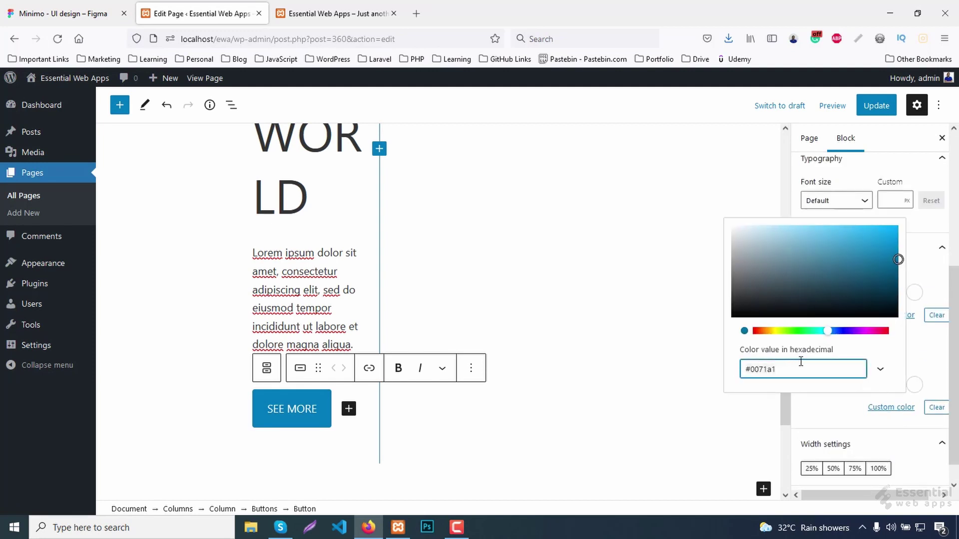
{"action": "key", "text": "ctrl+a"}
{"action": "key", "text": "ctrl+v"}
{"action": "left_click", "coordinate": [921, 349]}
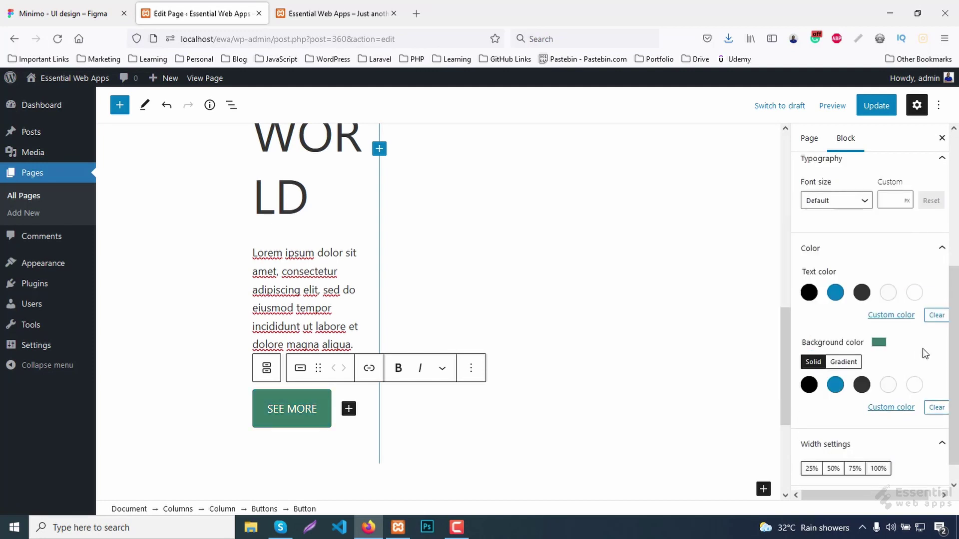
Update the page and reload the live site to check the button.
{"action": "left_click", "coordinate": [872, 107]}
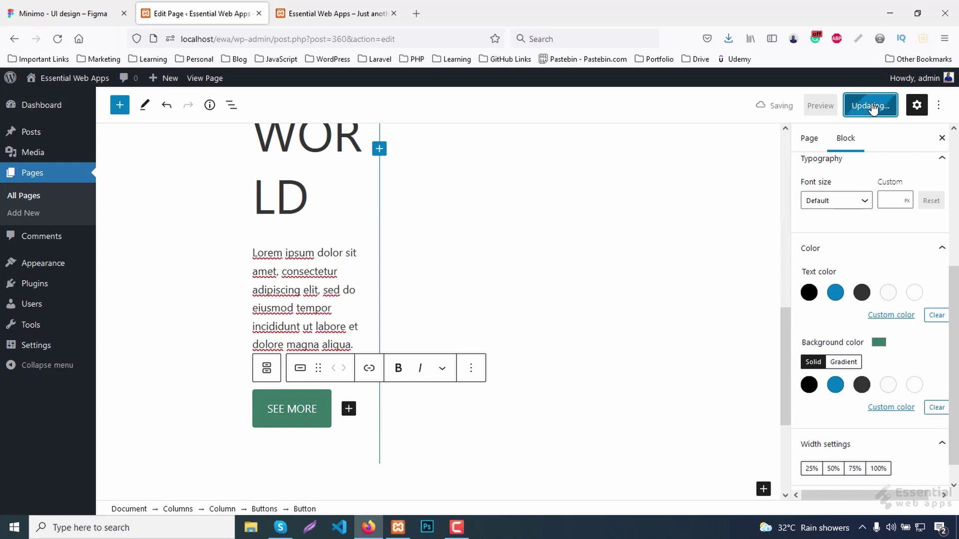
{"action": "left_click", "coordinate": [372, 14]}
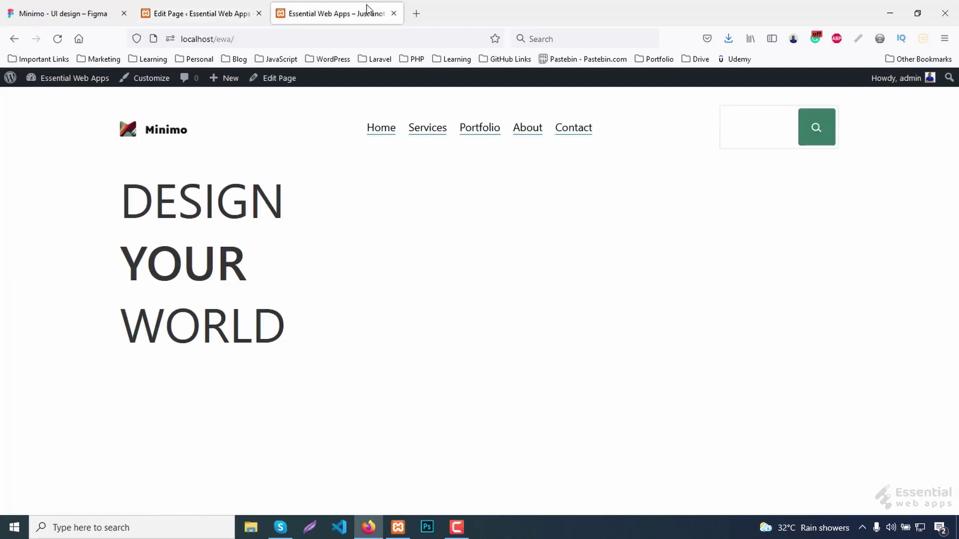
{"action": "key", "text": "F5"}
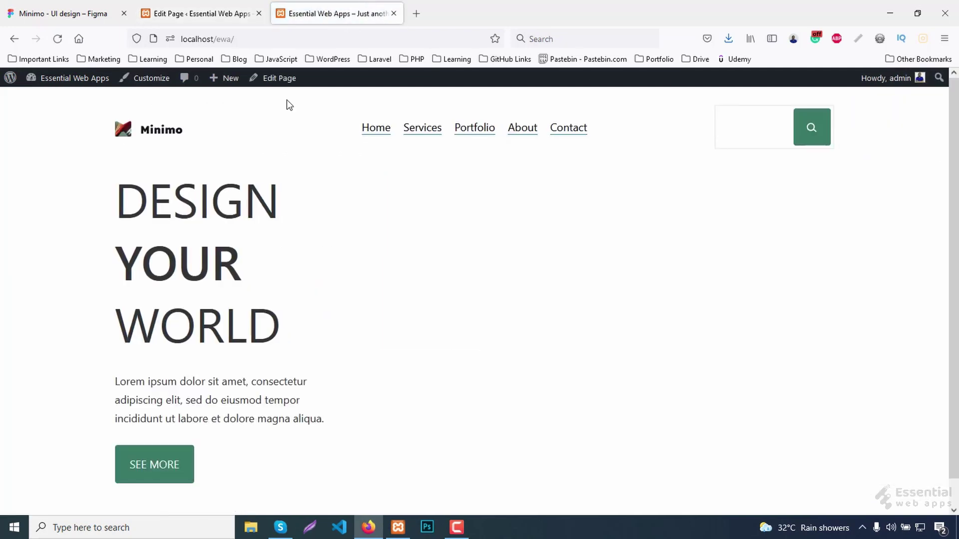
Export the hero photo from Figma as a PNG named Hero into the Desktop images folder.
{"action": "left_click", "coordinate": [75, 15]}
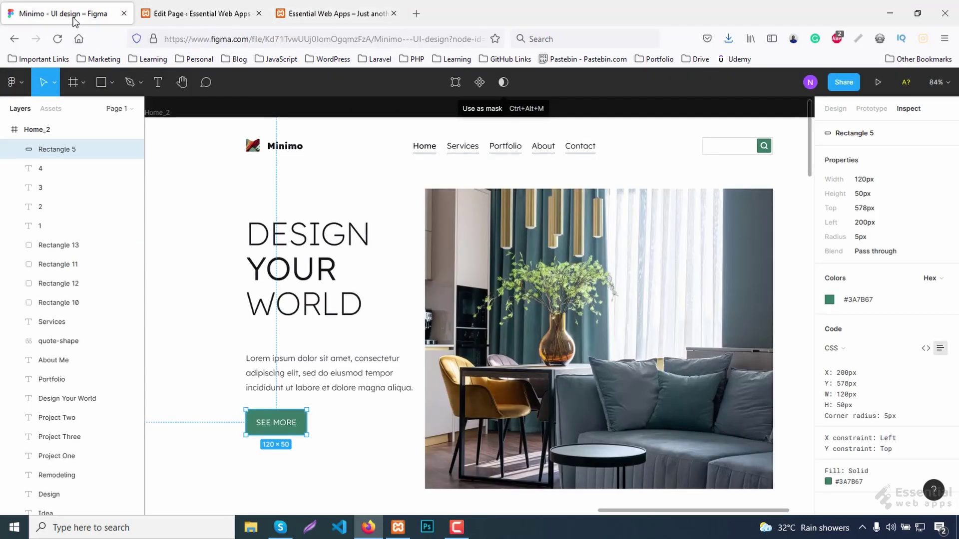
{"action": "left_click", "coordinate": [621, 348]}
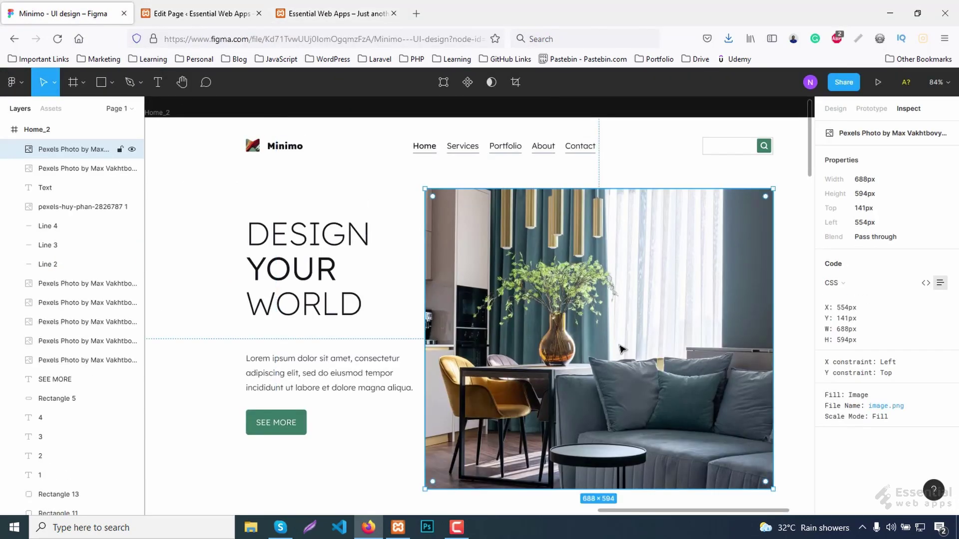
{"action": "left_click", "coordinate": [835, 108]}
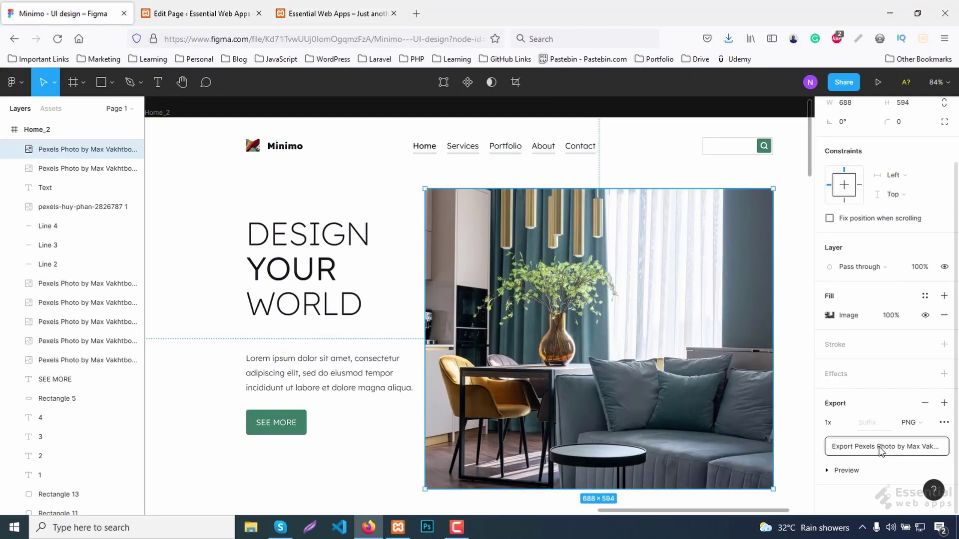
{"action": "left_click", "coordinate": [834, 445]}
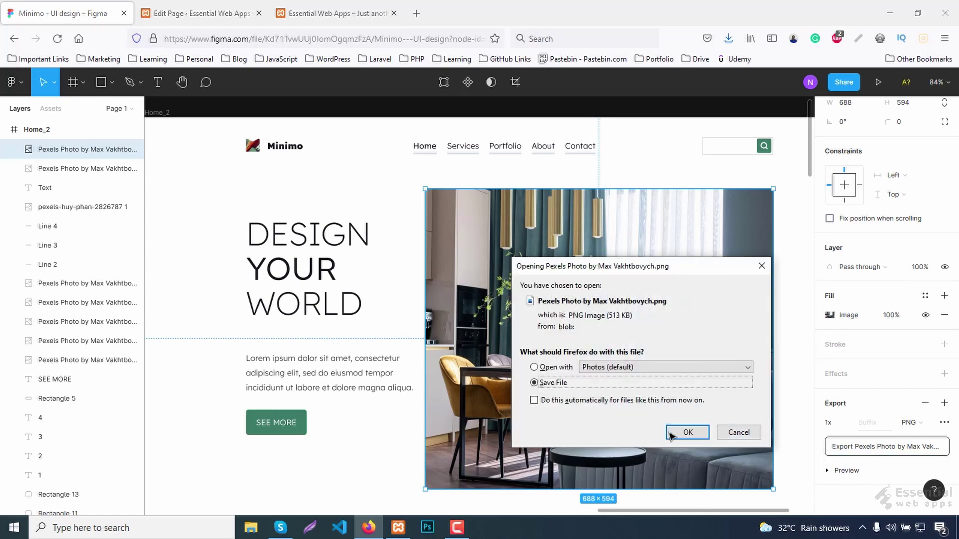
{"action": "left_click", "coordinate": [685, 433]}
{"action": "double_click", "coordinate": [600, 357]}
{"action": "left_click", "coordinate": [545, 380]}
{"action": "type", "text": "Hero"}
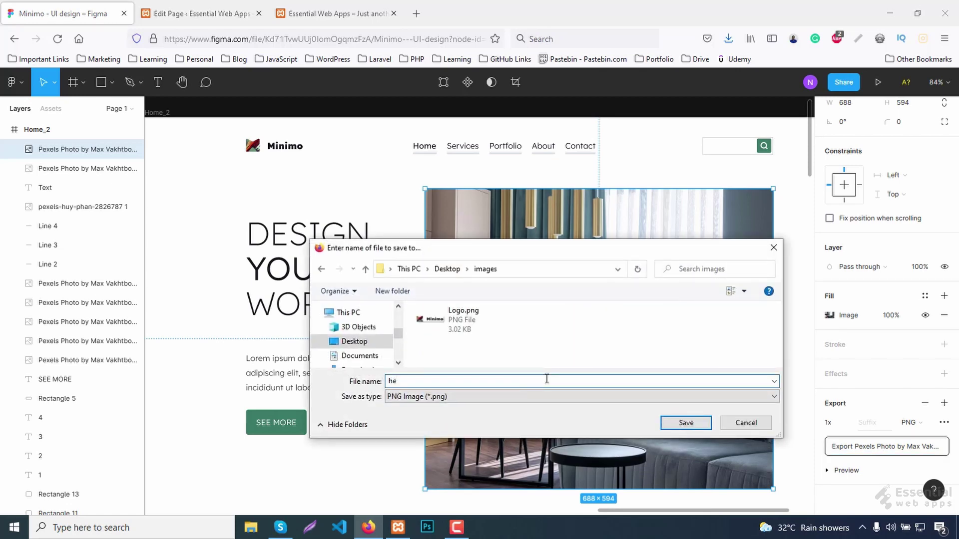
{"action": "key", "text": "Return"}
Return to the WordPress editor at the empty right hero column.
{"action": "left_click", "coordinate": [202, 14]}
{"action": "scroll", "coordinate": [549, 300], "scroll_direction": "up", "scroll_amount": 8}
{"action": "left_click", "coordinate": [507, 272]}
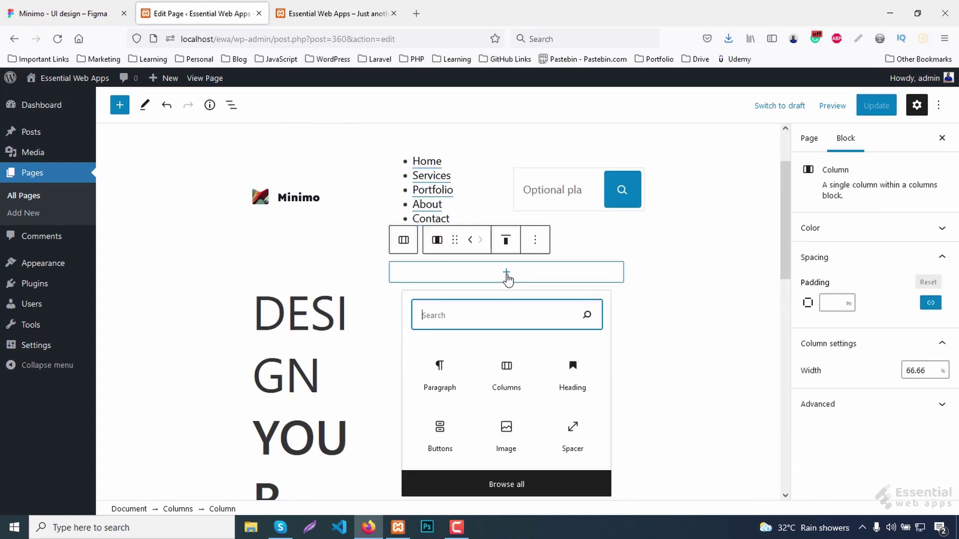
Add an Image block with hero.png uploaded from the images folder, aligned to wide width.
{"action": "type", "text": "image"}
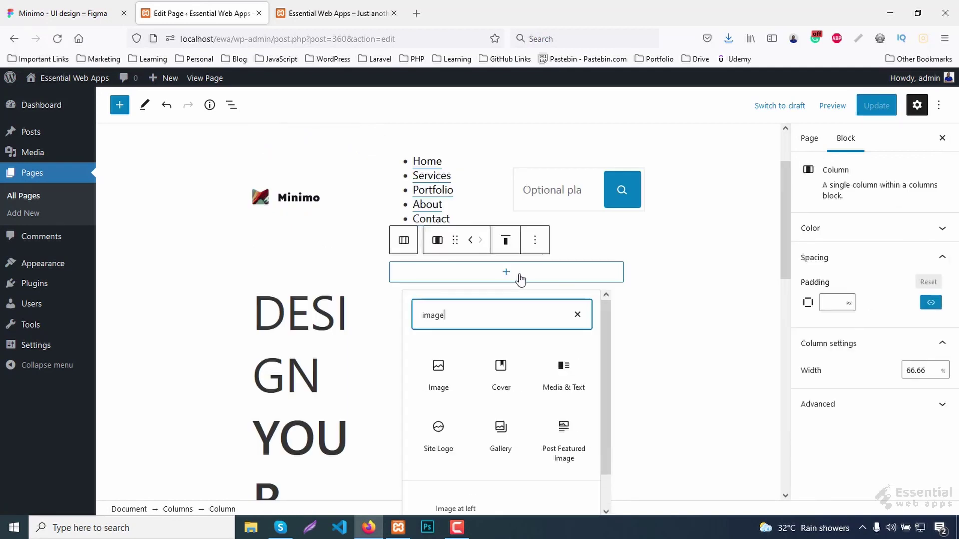
{"action": "left_click", "coordinate": [439, 379]}
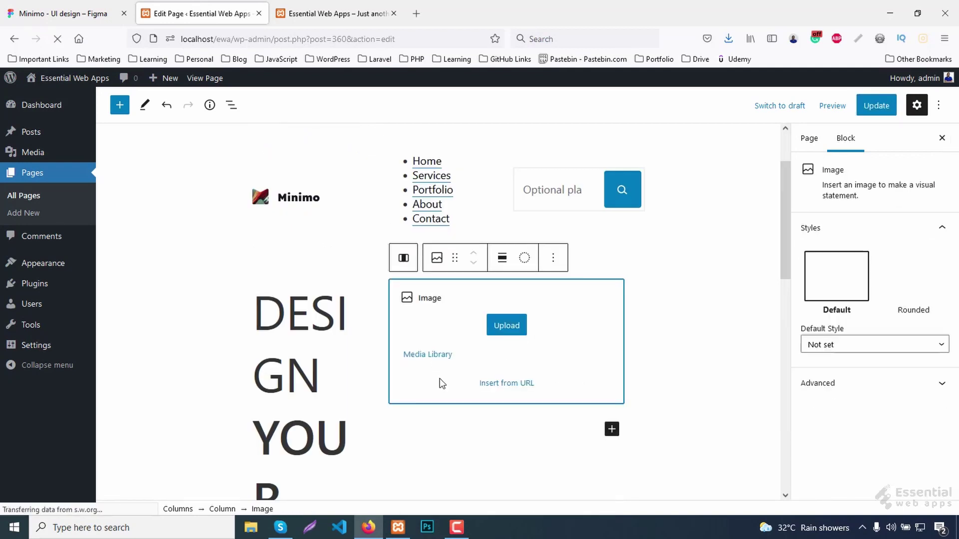
{"action": "left_click", "coordinate": [502, 330]}
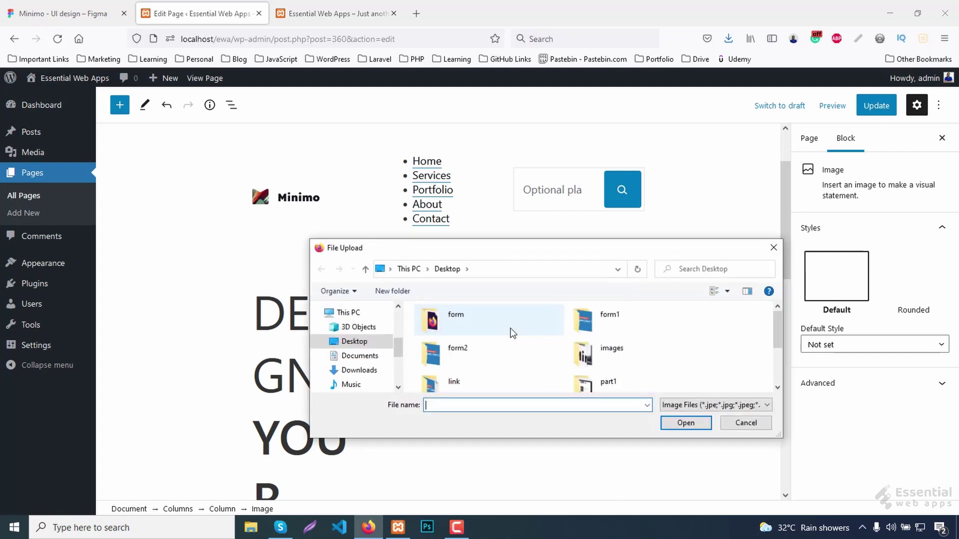
{"action": "double_click", "coordinate": [599, 354]}
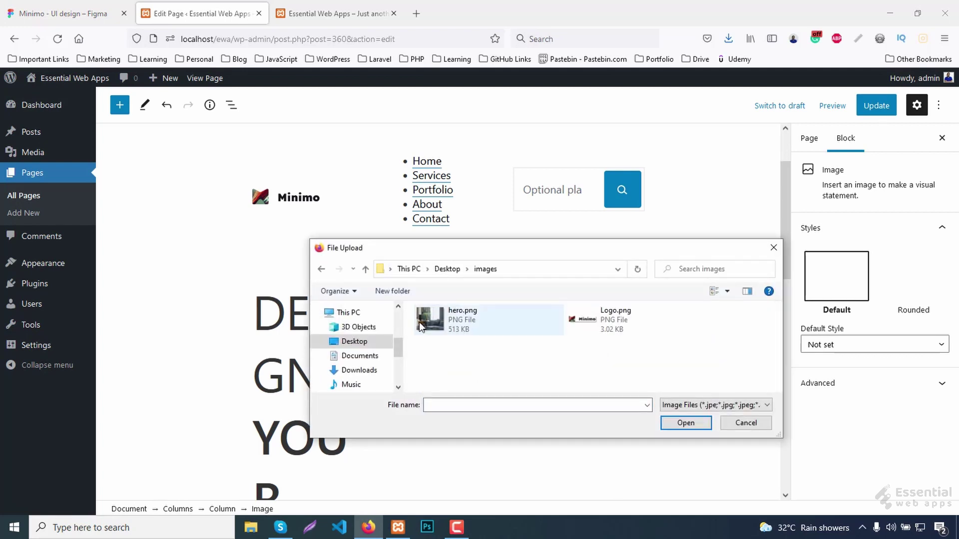
{"action": "double_click", "coordinate": [421, 322]}
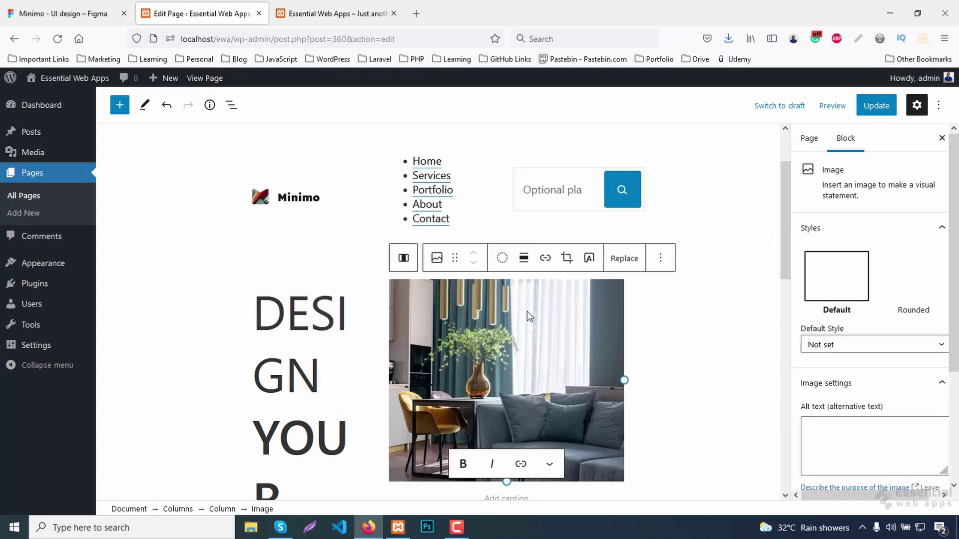
{"action": "left_click", "coordinate": [524, 259]}
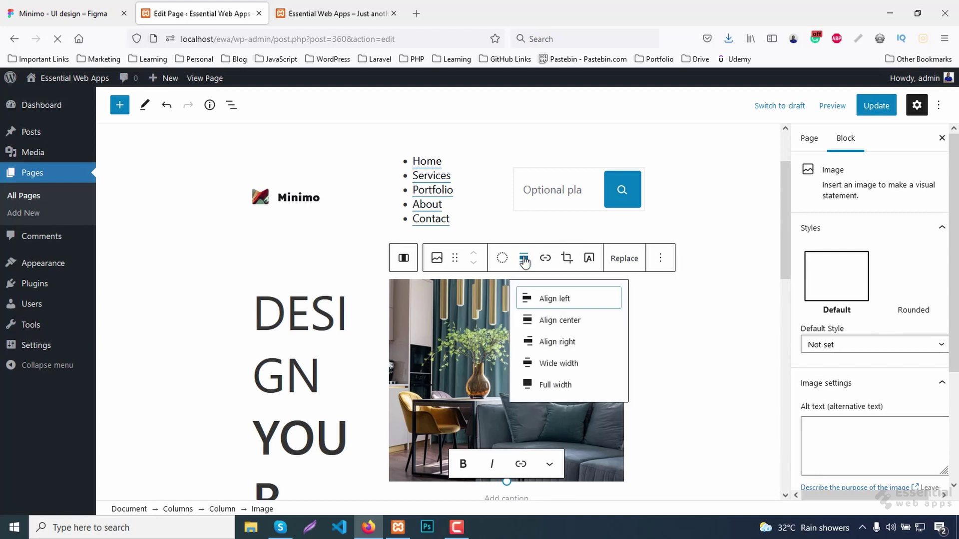
{"action": "left_click", "coordinate": [564, 365]}
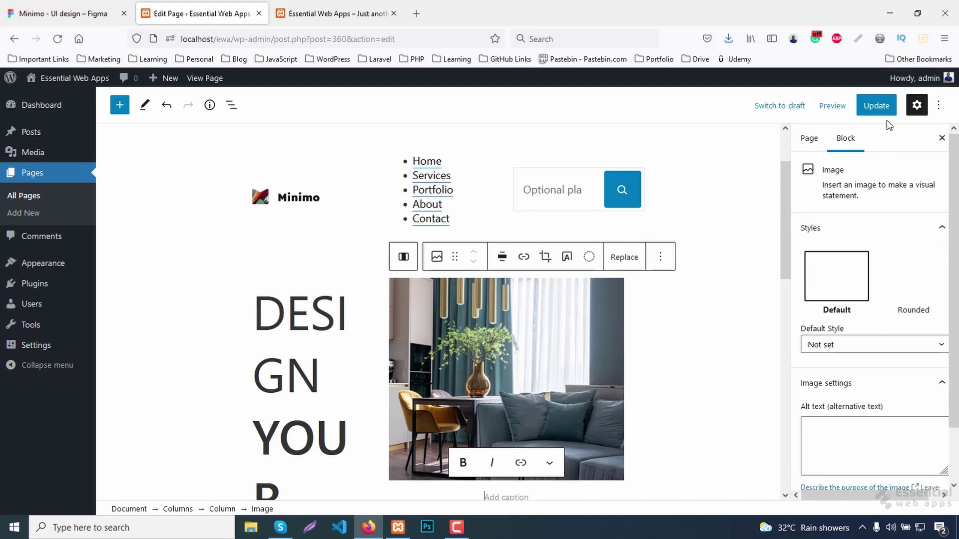
Update the page and reload the live site to view the hero image.
{"action": "left_click", "coordinate": [880, 105]}
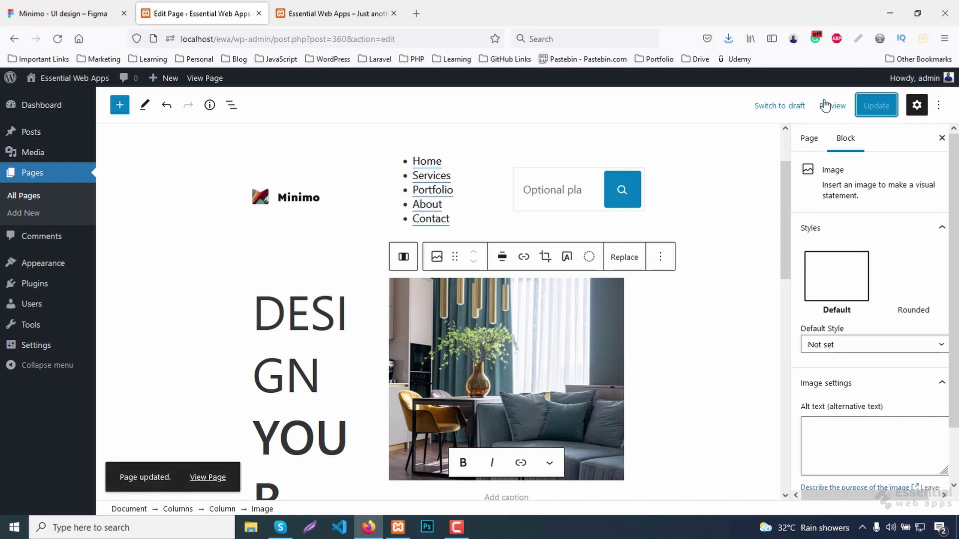
{"action": "left_click", "coordinate": [334, 11]}
{"action": "key", "text": "F5"}
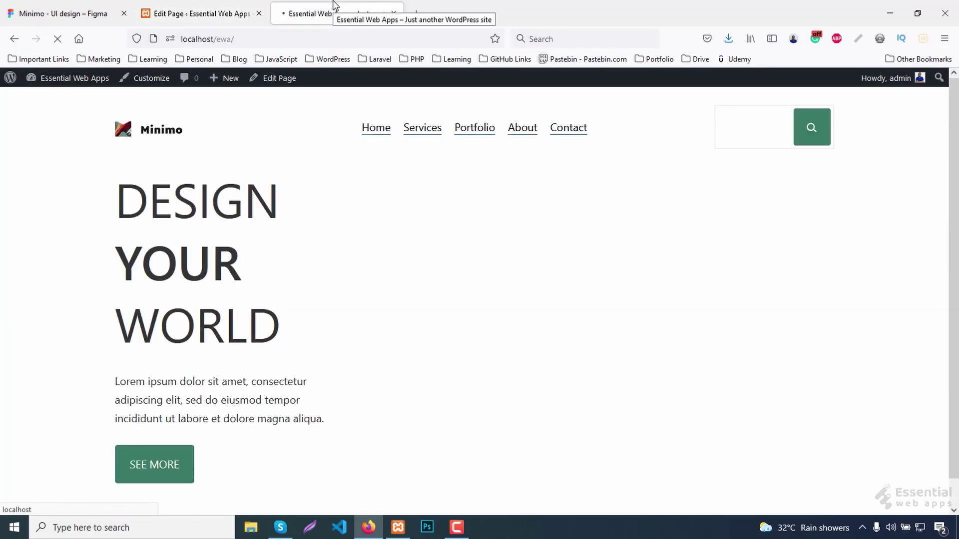
{"action": "scroll", "coordinate": [551, 347], "scroll_direction": "down", "scroll_amount": 3}
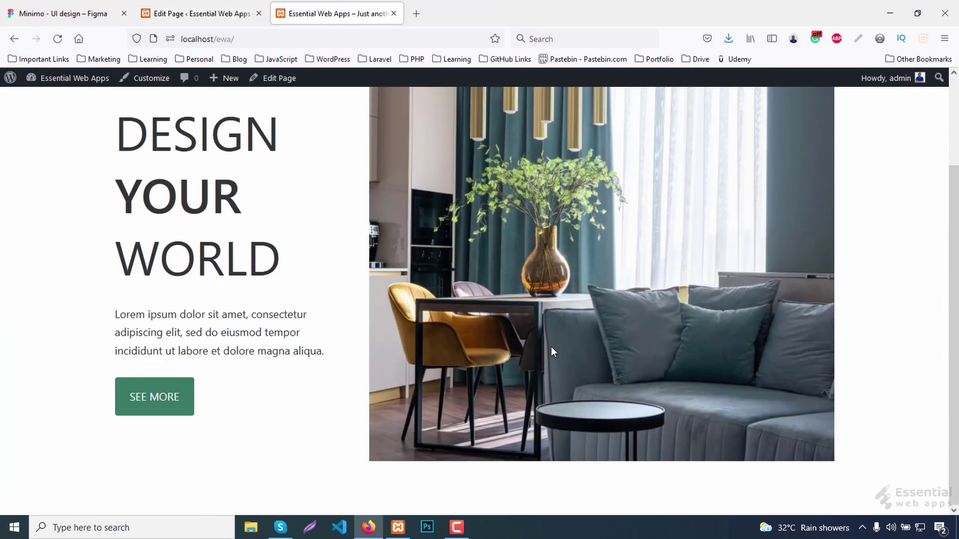
{"action": "scroll", "coordinate": [551, 347], "scroll_direction": "up", "scroll_amount": 3}
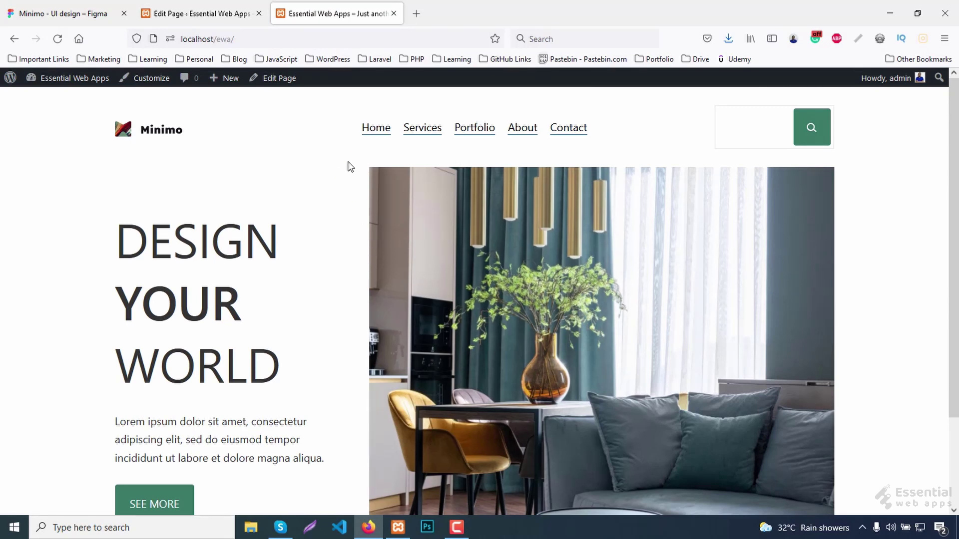
Insert a Spacer block above the hero columns with a height of 10 pixels.
{"action": "left_click", "coordinate": [200, 13]}
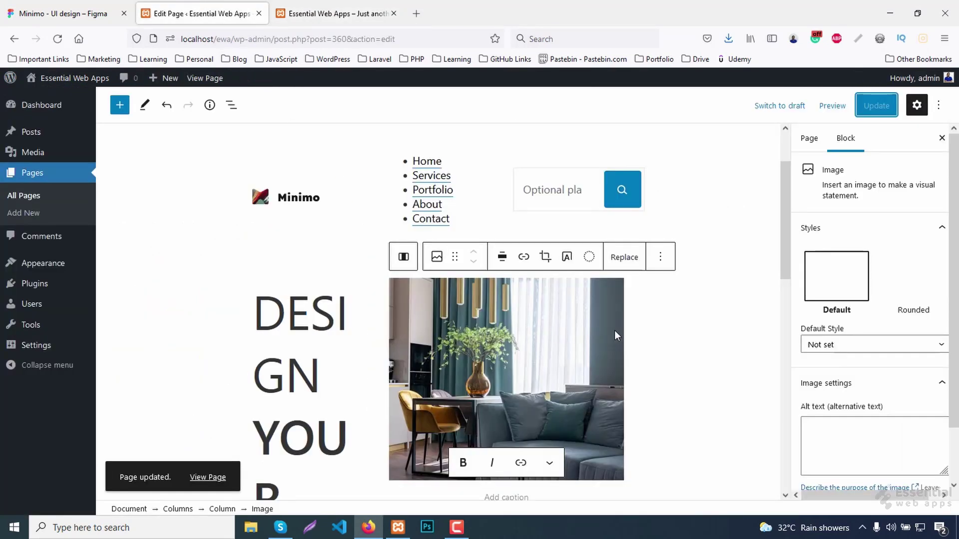
{"action": "left_click", "coordinate": [438, 253]}
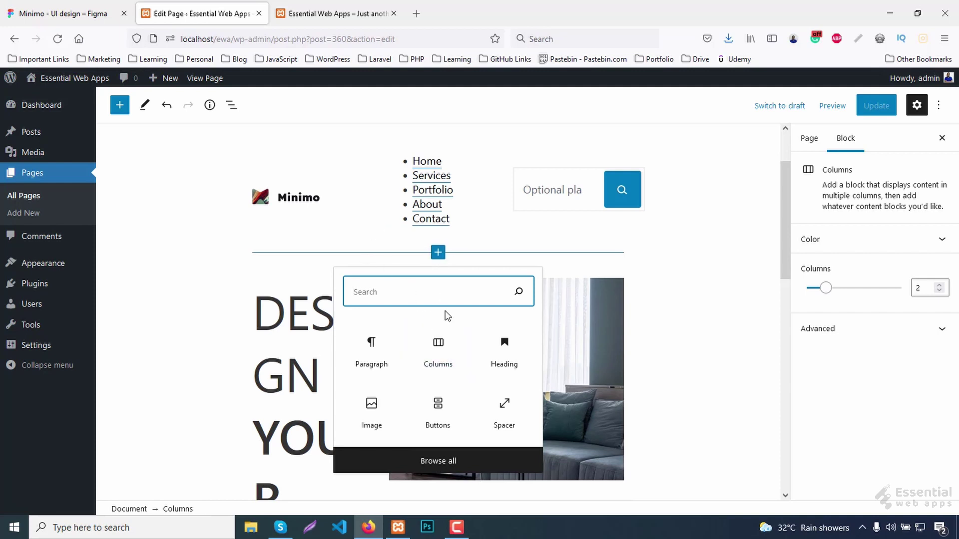
{"action": "type", "text": "sp"}
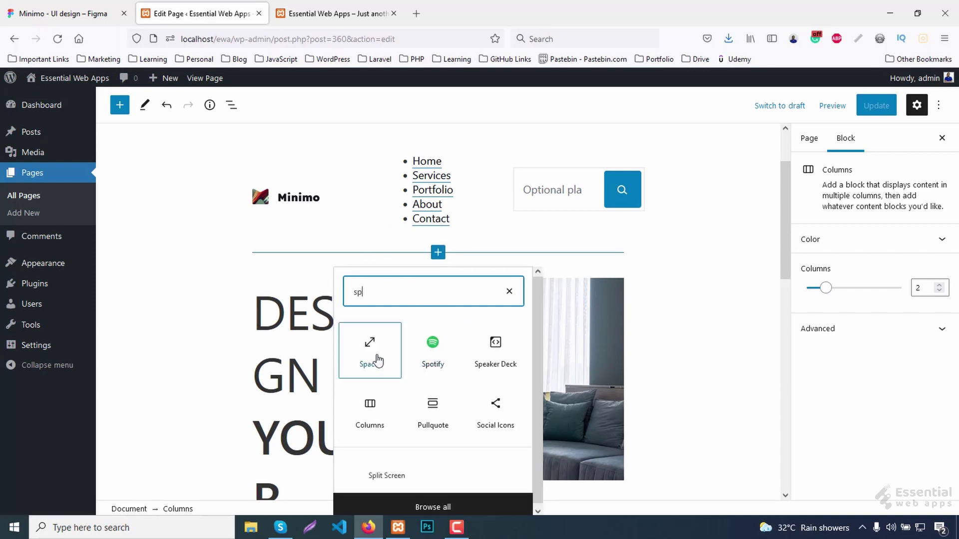
{"action": "left_click", "coordinate": [376, 362]}
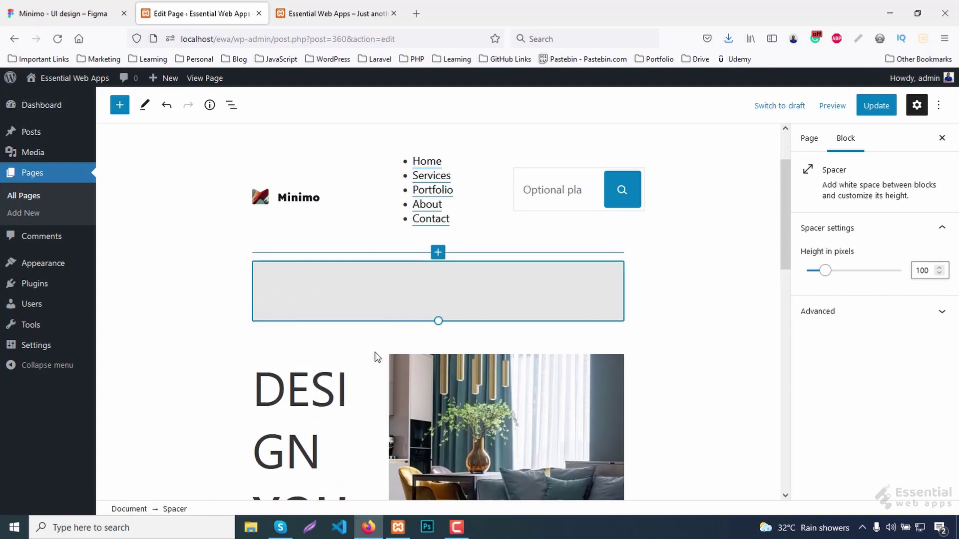
{"action": "left_click", "coordinate": [922, 269]}
{"action": "key", "text": "Delete"}
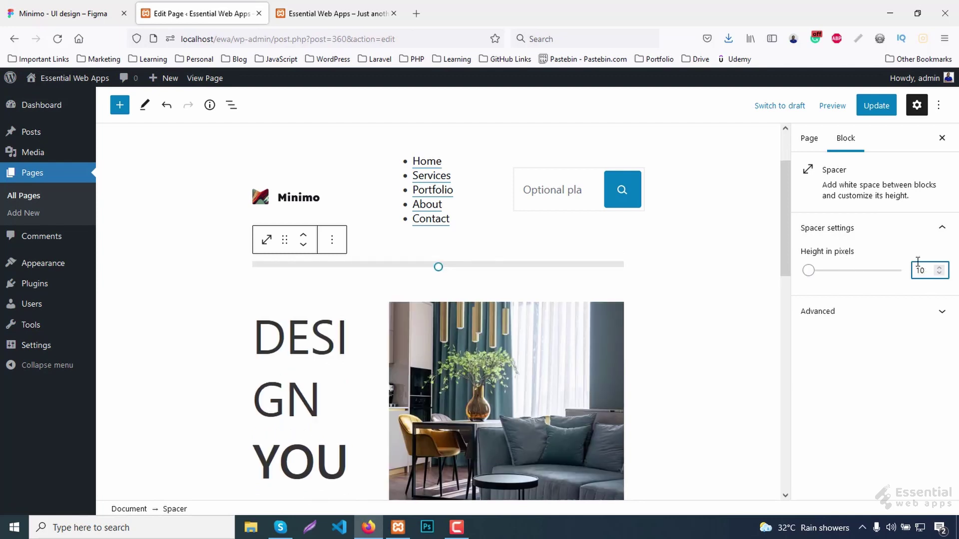
Update the page and check the spacing on the live site.
{"action": "left_click", "coordinate": [877, 108]}
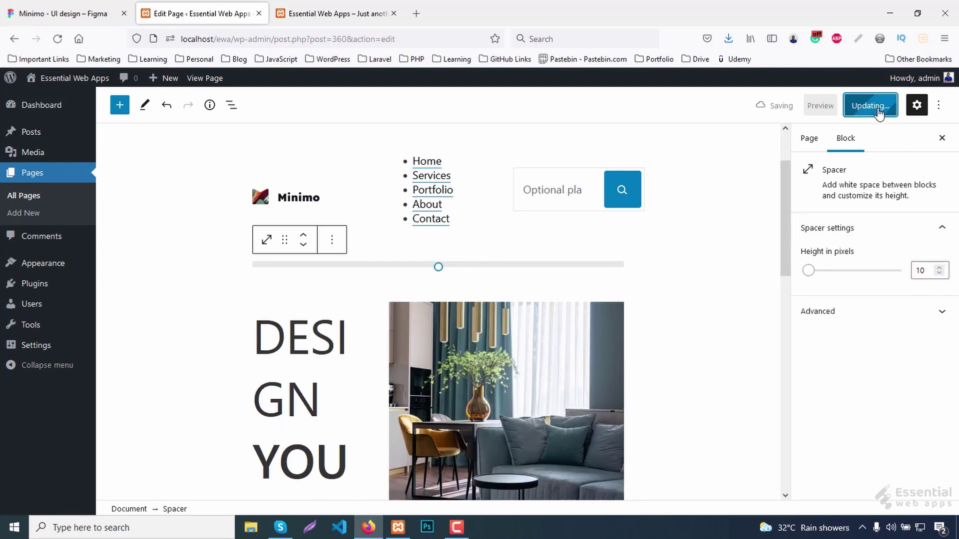
{"action": "left_click", "coordinate": [354, 11]}
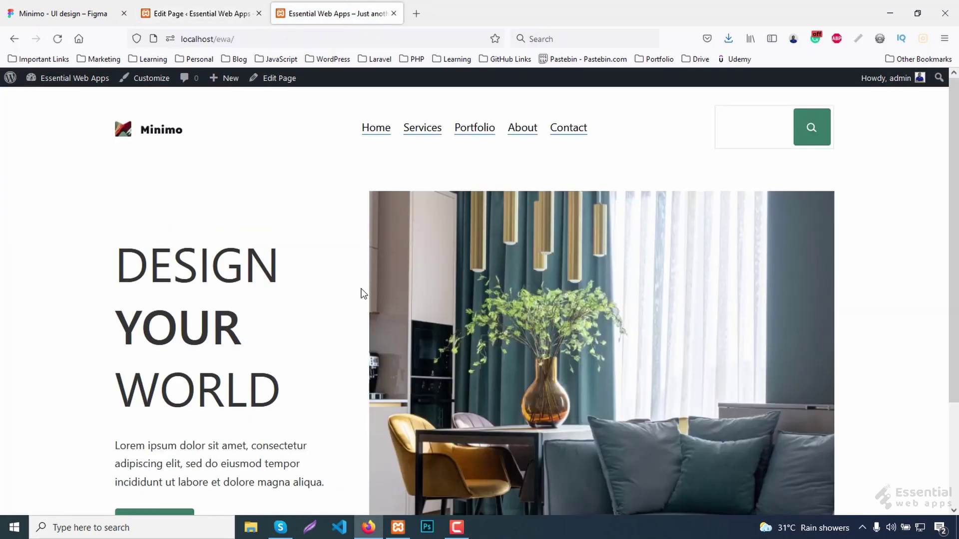
{"action": "scroll", "coordinate": [644, 360], "scroll_direction": "down", "scroll_amount": 3}
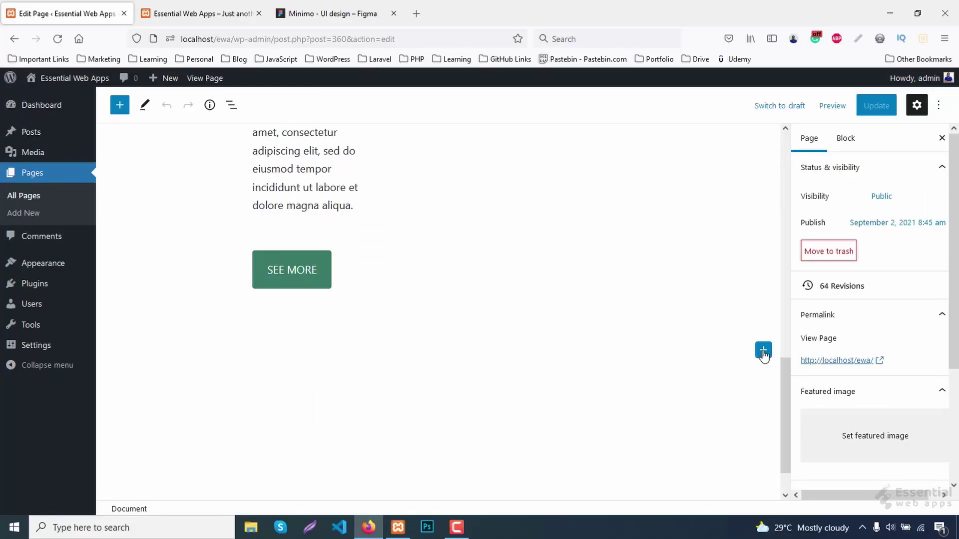
Add a 30/70 Columns block below the hero with services.png as a wide-width image on the left.
{"action": "left_click", "coordinate": [763, 350]}
{"action": "left_click", "coordinate": [673, 213]}
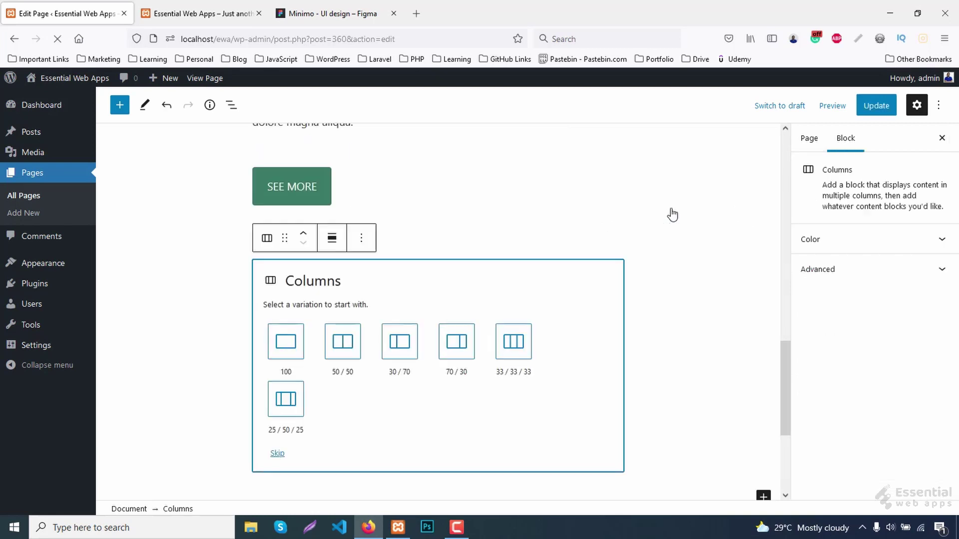
{"action": "left_click", "coordinate": [401, 353]}
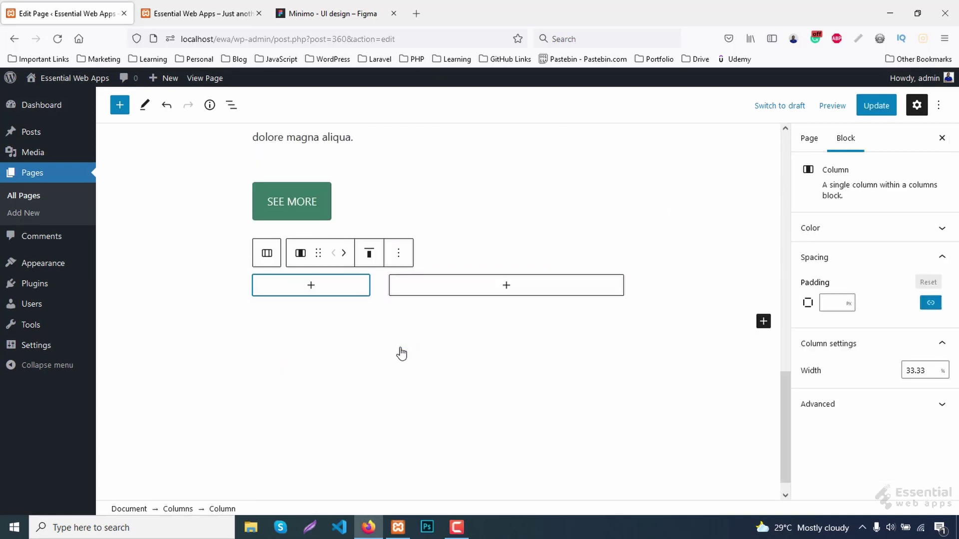
{"action": "left_click", "coordinate": [308, 287]}
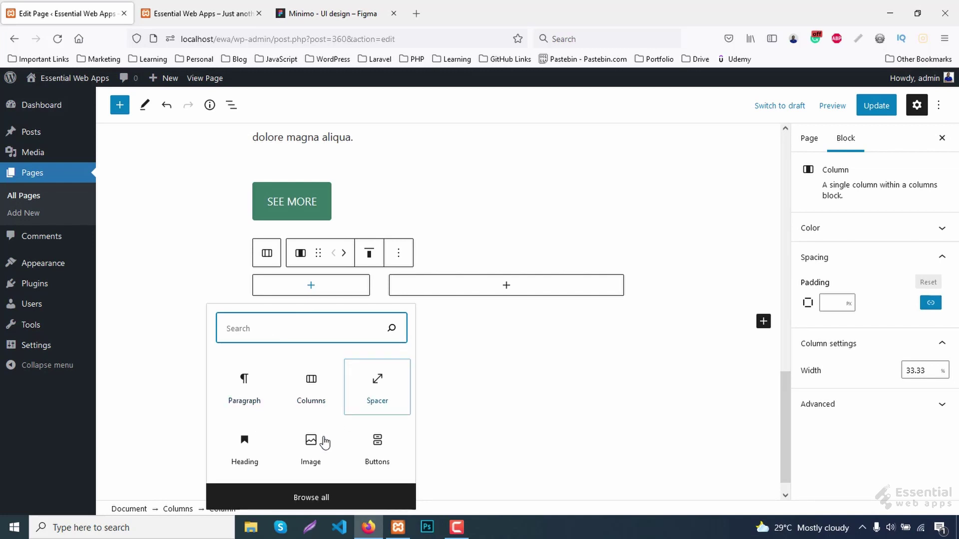
{"action": "left_click", "coordinate": [308, 457]}
{"action": "key", "text": "ctrl+shift+Tab"}
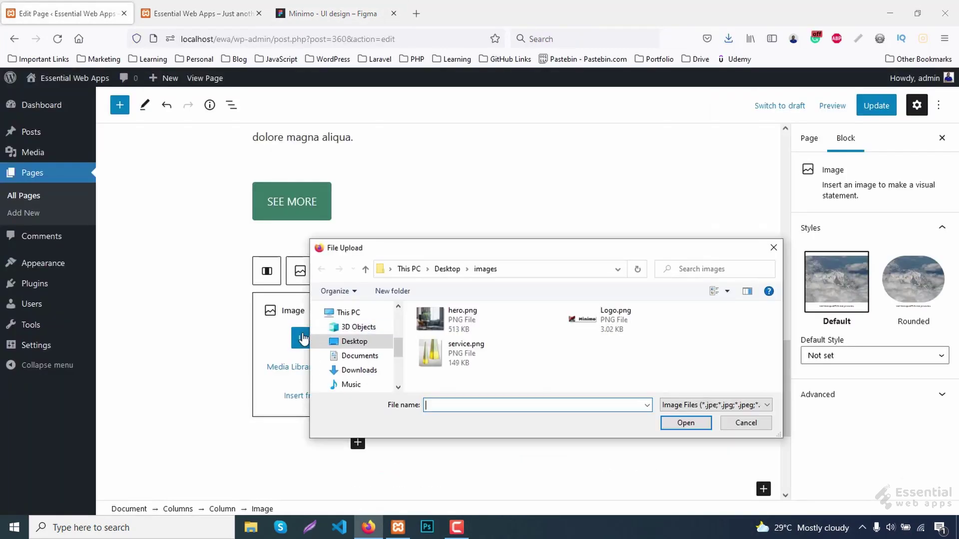
{"action": "double_click", "coordinate": [442, 353]}
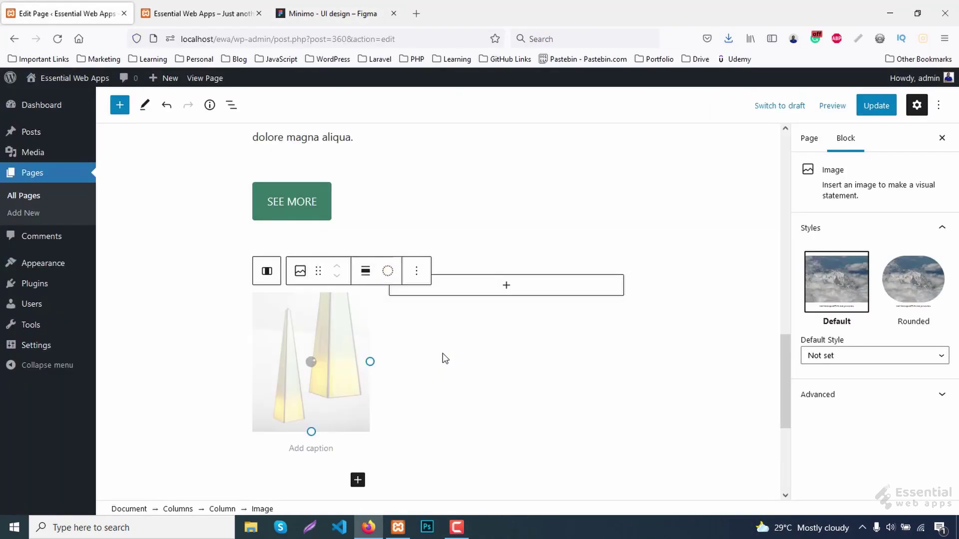
{"action": "left_click", "coordinate": [386, 273]}
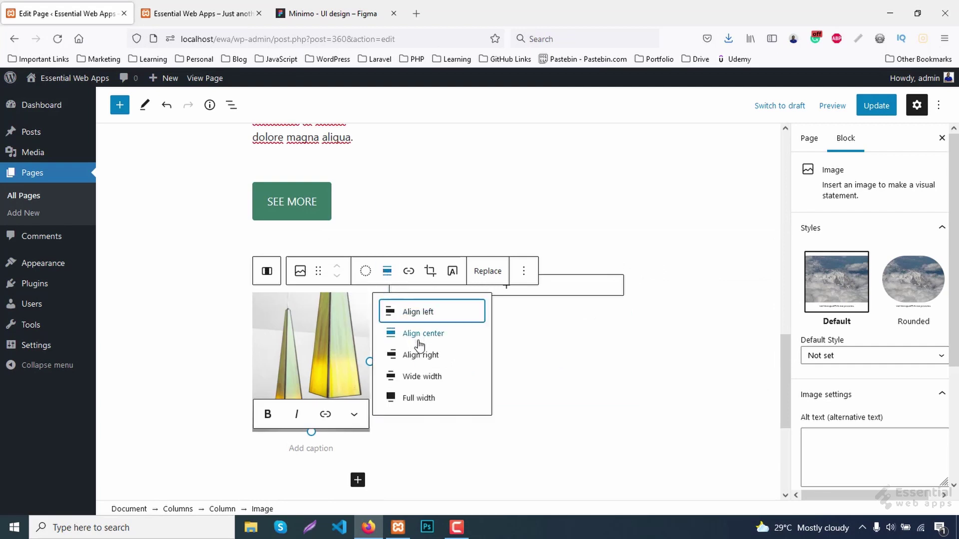
{"action": "left_click", "coordinate": [418, 377]}
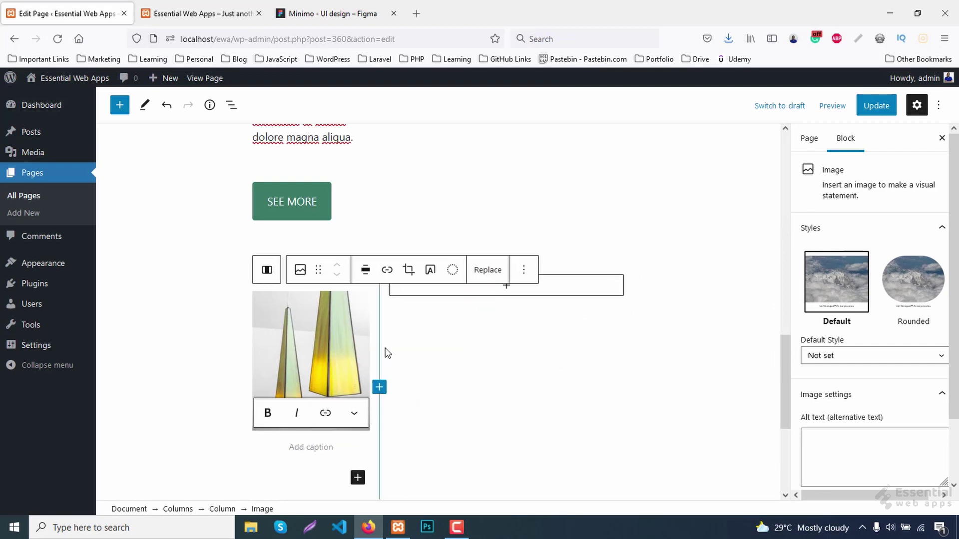
Align the columns' content to the middle and add a Heading block to the right column.
{"action": "left_click", "coordinate": [362, 271]}
{"action": "left_click", "coordinate": [375, 274]}
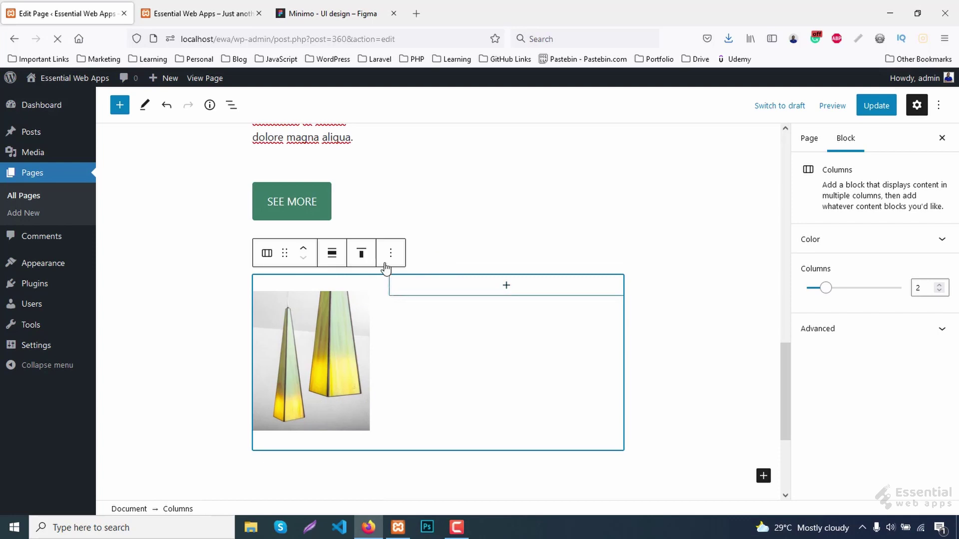
{"action": "left_click", "coordinate": [361, 253]}
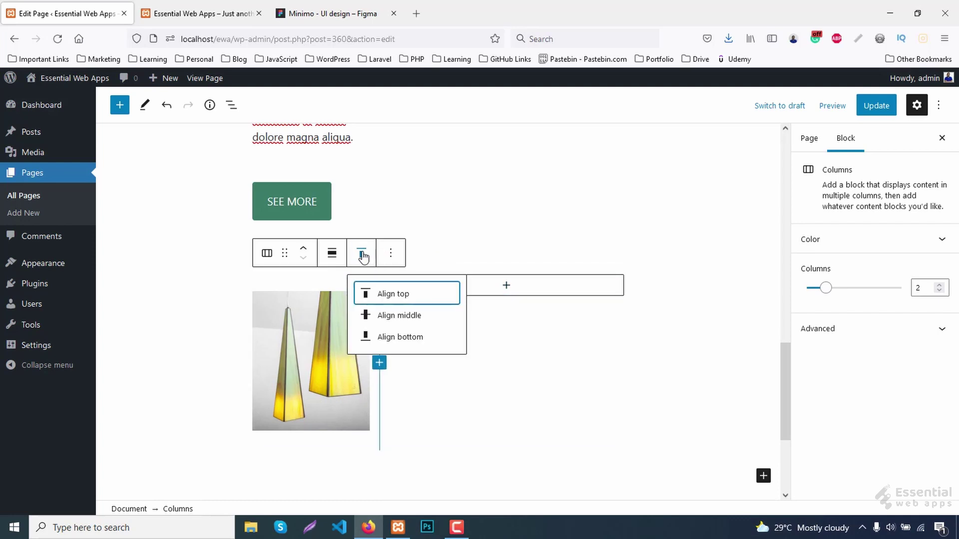
{"action": "left_click", "coordinate": [399, 316]}
{"action": "left_click", "coordinate": [508, 368]}
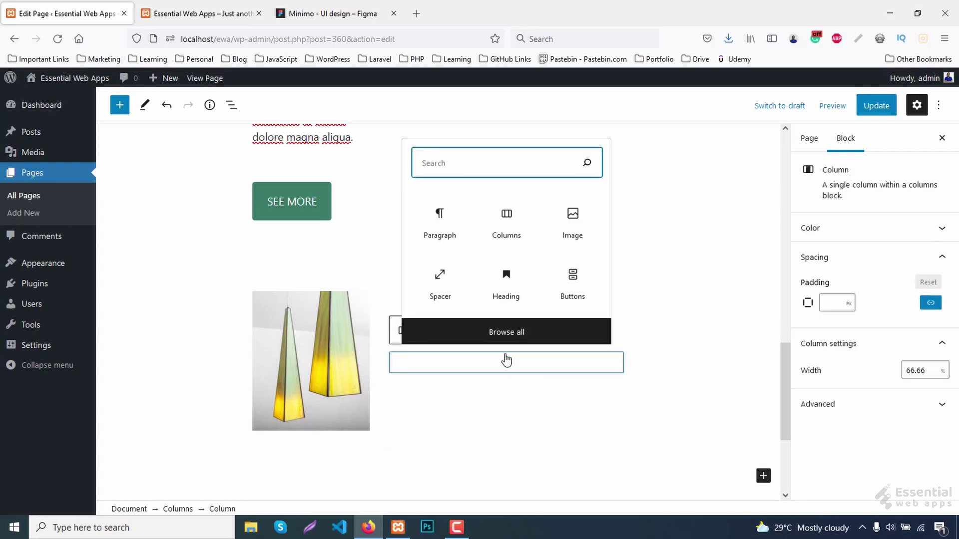
{"action": "left_click", "coordinate": [510, 293]}
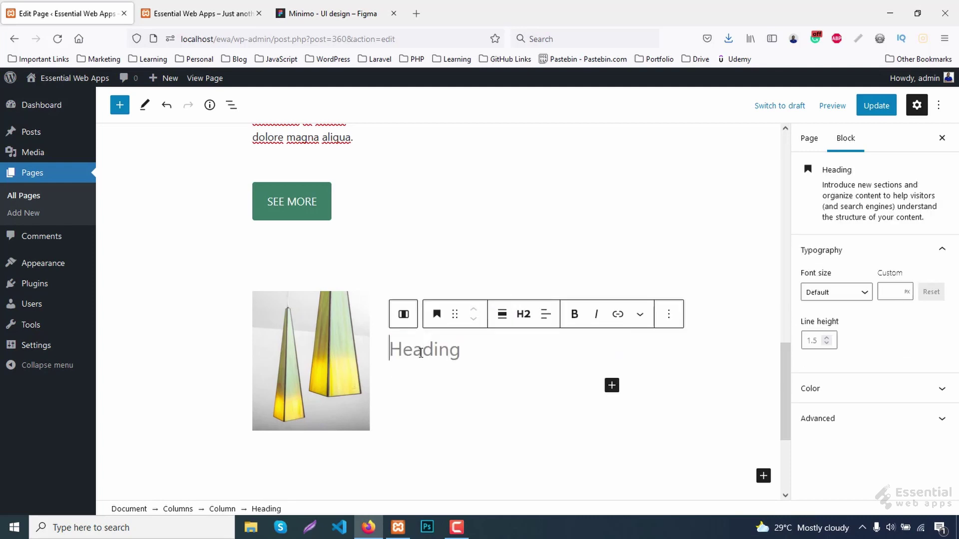
Type 'Services' in the heading and give it a custom font size of 48px.
{"action": "scroll", "coordinate": [421, 353], "scroll_direction": "up", "scroll_amount": 2}
{"action": "type", "text": "Services"}
{"action": "scroll", "coordinate": [502, 336], "scroll_direction": "down", "scroll_amount": 2}
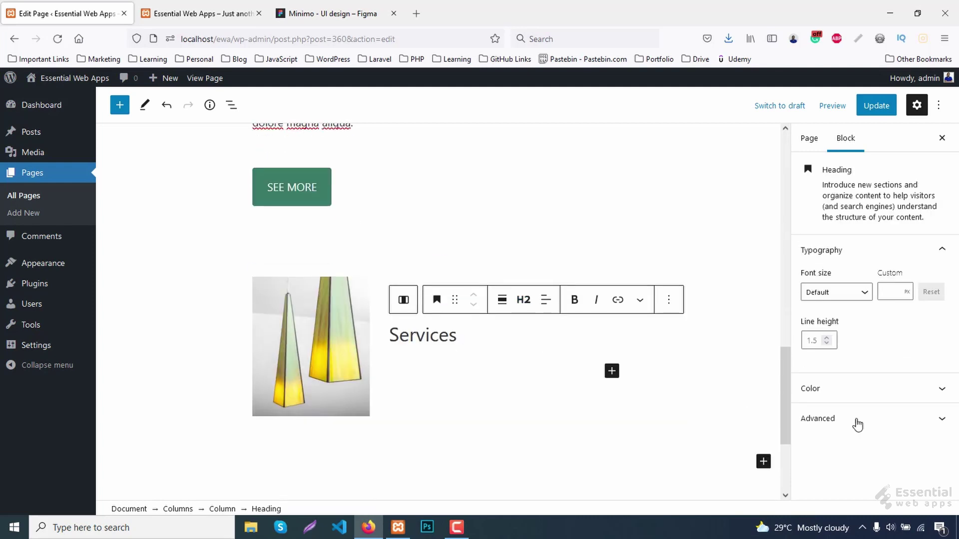
{"action": "key", "text": "ctrl+Tab"}
{"action": "left_click", "coordinate": [852, 448]}
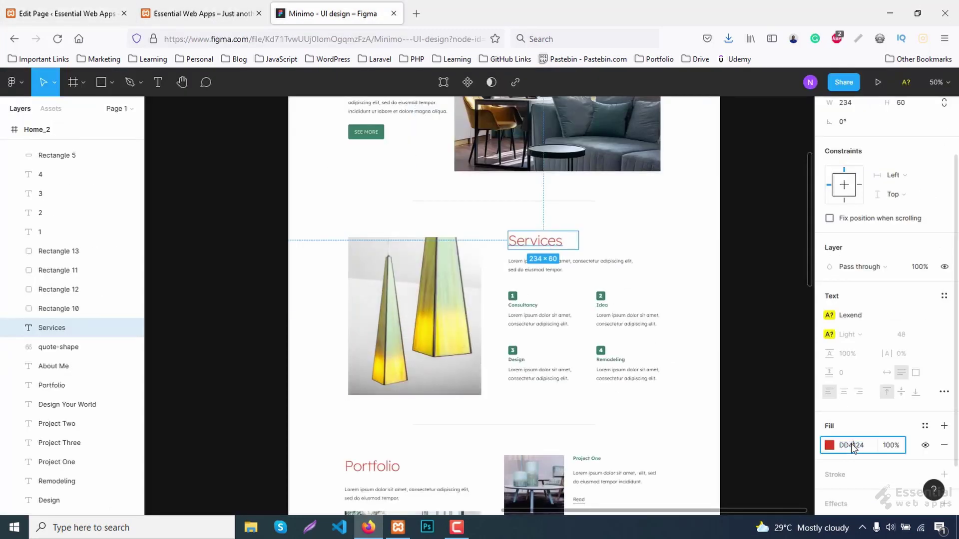
{"action": "left_click", "coordinate": [72, 10]}
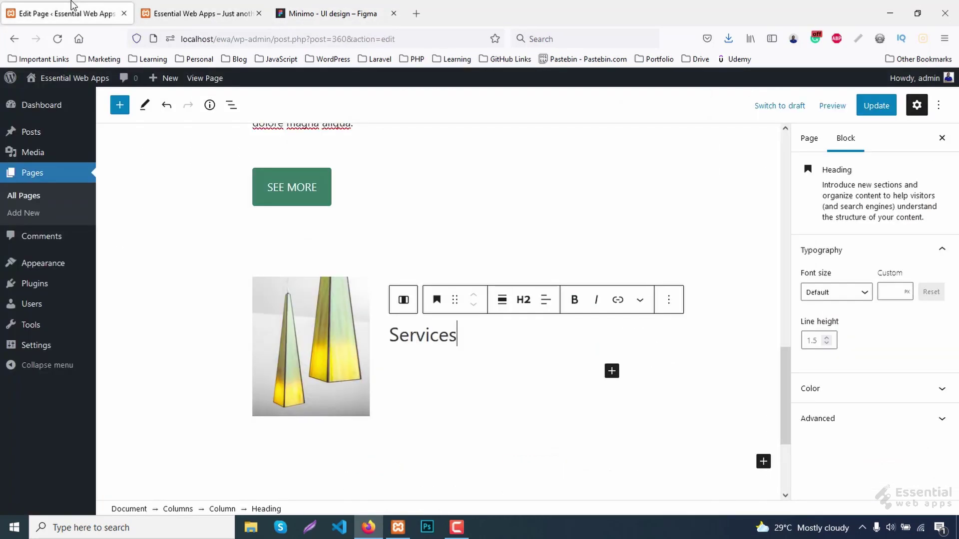
{"action": "left_click", "coordinate": [892, 289]}
{"action": "type", "text": "48"}
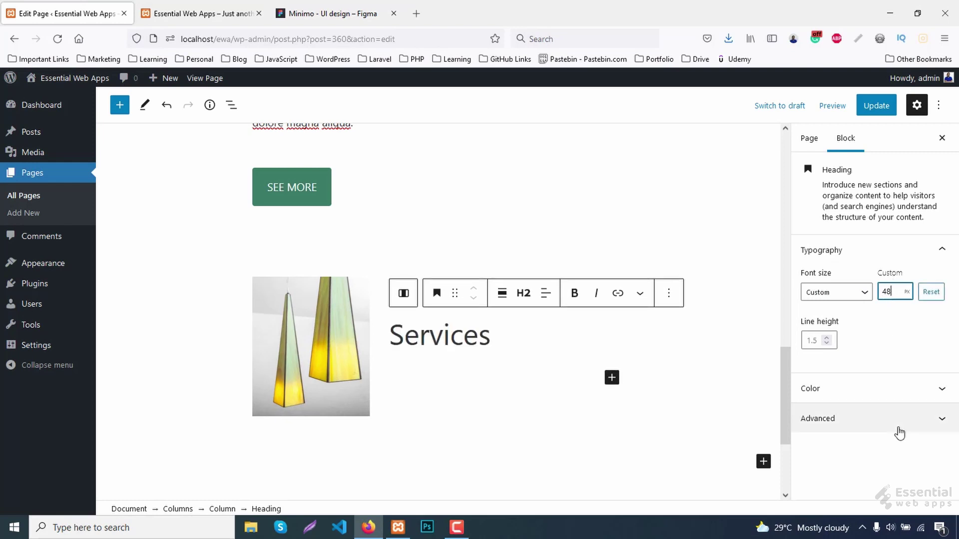
Set the heading's text colour to the design's red #dd4124.
{"action": "left_click", "coordinate": [867, 387]}
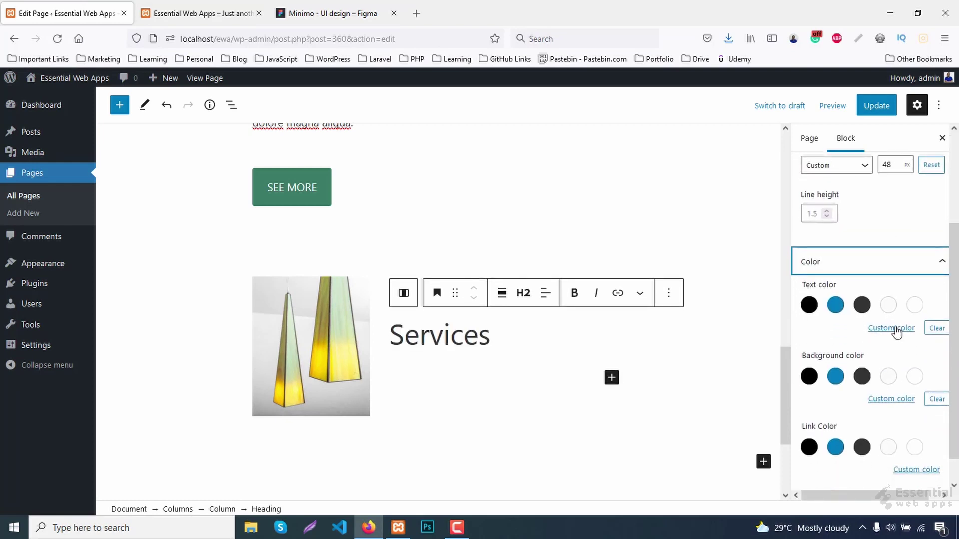
{"action": "left_click", "coordinate": [896, 329]}
{"action": "left_click", "coordinate": [747, 290]}
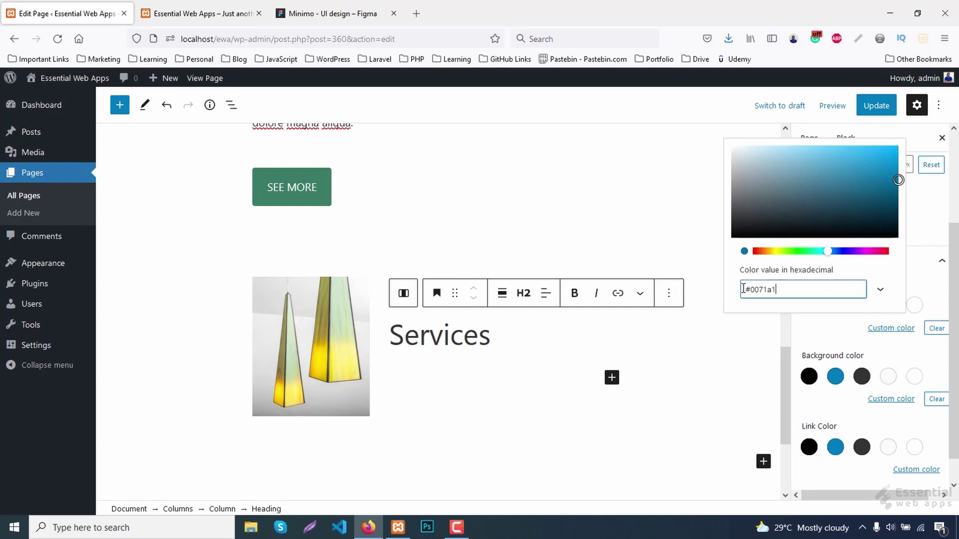
{"action": "key", "text": "ctrl+a"}
{"action": "type", "text": "#dd4124"}
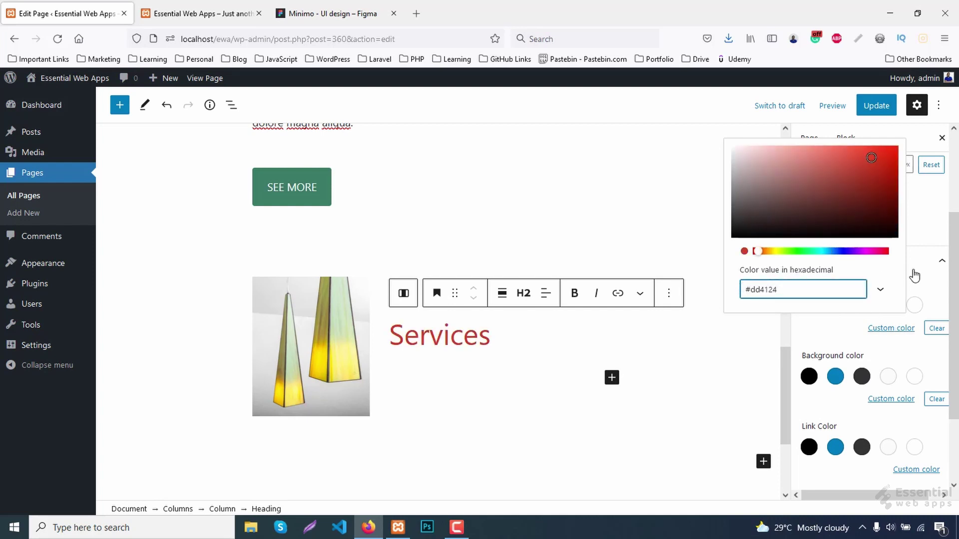
{"action": "left_click", "coordinate": [937, 306]}
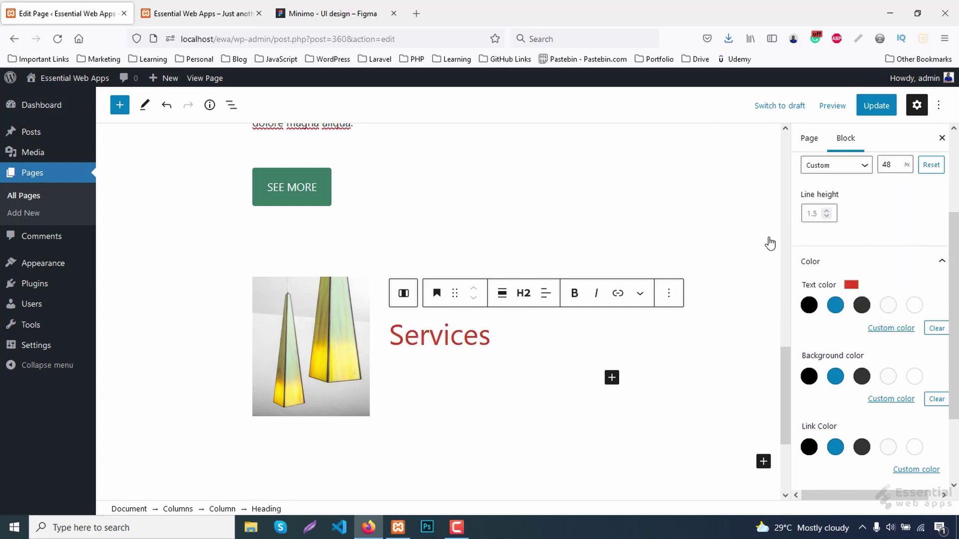
Paste Lorem ipsum placeholder text into the paragraph below Services.
{"action": "left_click", "coordinate": [440, 377]}
{"action": "scroll", "coordinate": [439, 352], "scroll_direction": "down", "scroll_amount": 1}
{"action": "type", "text": "Lorem ipsum dolor sit amet, consectetur adipiscing elit, sed do eiusmod tempor."}
{"action": "type", "text": "Lorem ipsum dolor sit amet, consectetur adipiscing elit, sed do eiusmod tempor."}
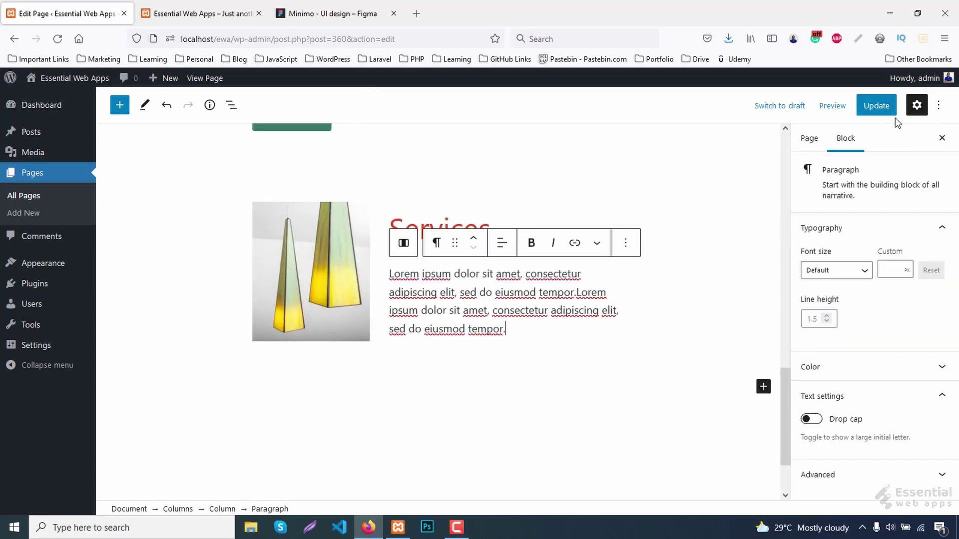
Update the page and review it on the live site.
{"action": "left_click", "coordinate": [893, 114]}
{"action": "left_click", "coordinate": [215, 13]}
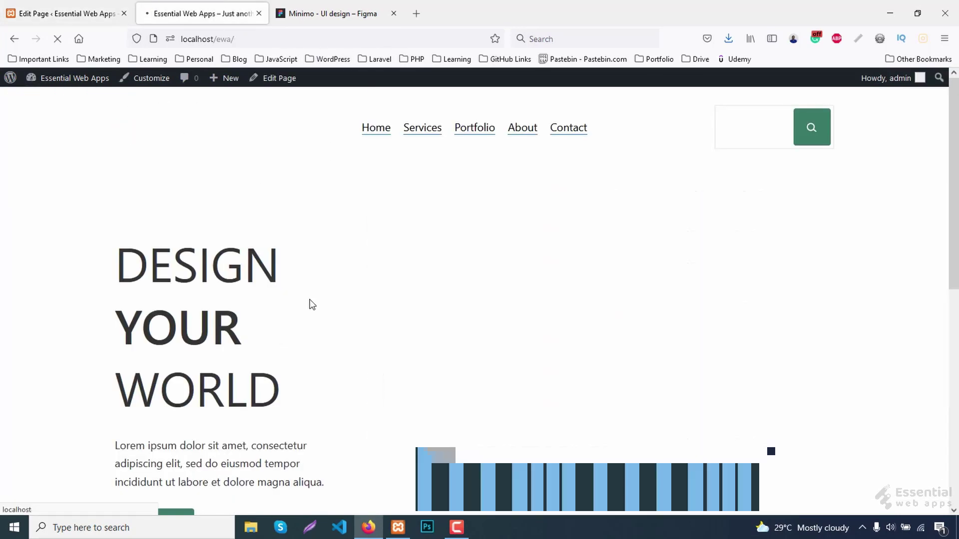
{"action": "scroll", "coordinate": [396, 334], "scroll_direction": "down", "scroll_amount": 8}
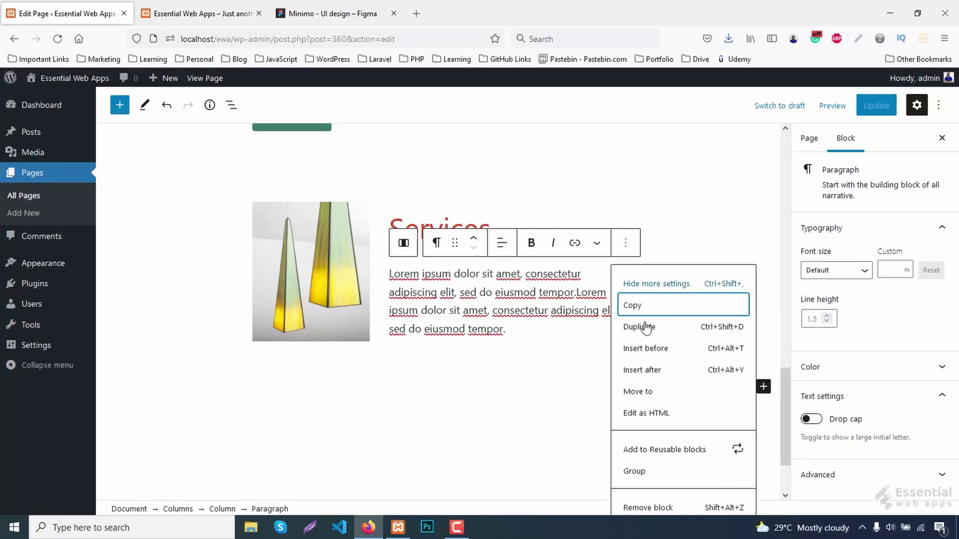
Insert a 50/50 two-column Columns block after the Services paragraph.
{"action": "left_click", "coordinate": [644, 369]}
{"action": "scroll", "coordinate": [648, 373], "scroll_direction": "down", "scroll_amount": 1}
{"action": "left_click", "coordinate": [612, 298]}
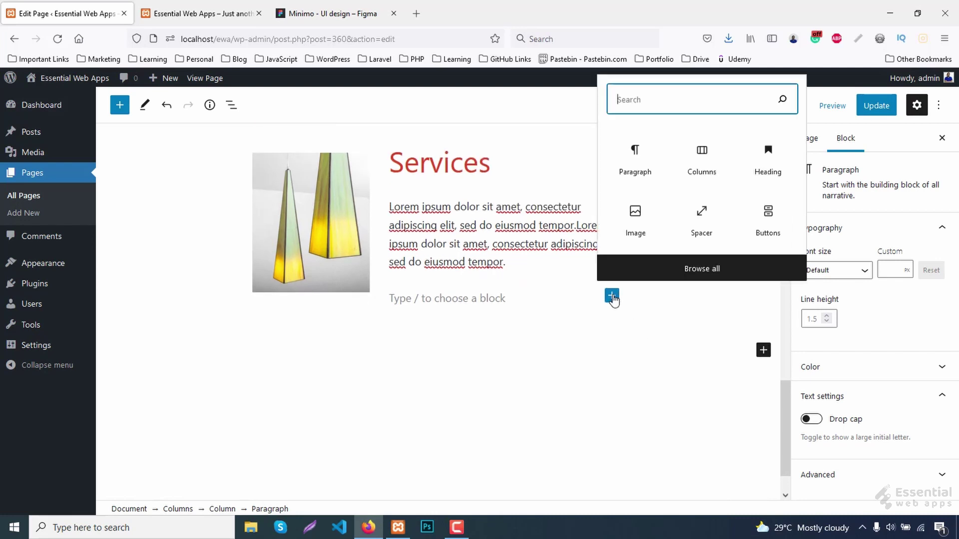
{"action": "left_click", "coordinate": [704, 172]}
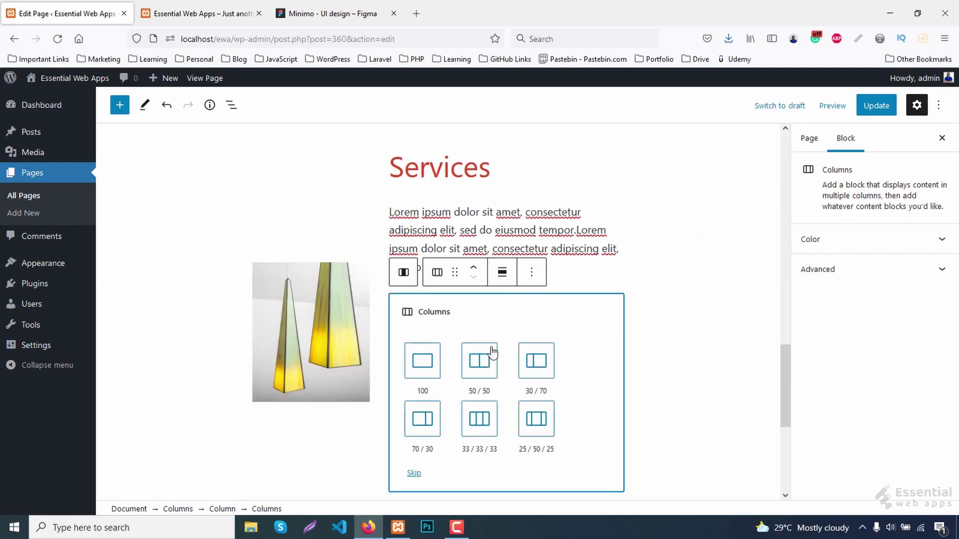
{"action": "left_click", "coordinate": [483, 372]}
Add a paragraph reading '1' to the left column and start giving it a CSS class.
{"action": "left_click", "coordinate": [443, 348]}
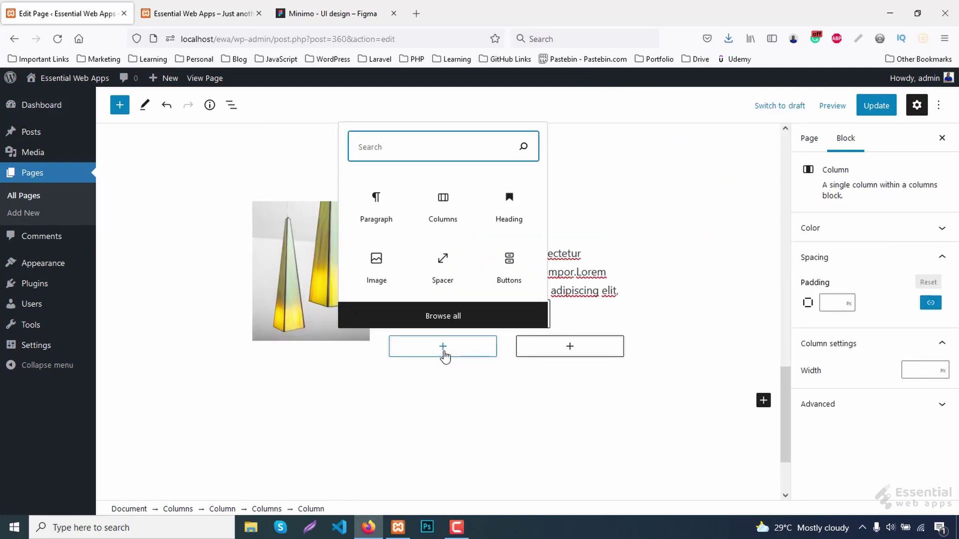
{"action": "left_click", "coordinate": [378, 208]}
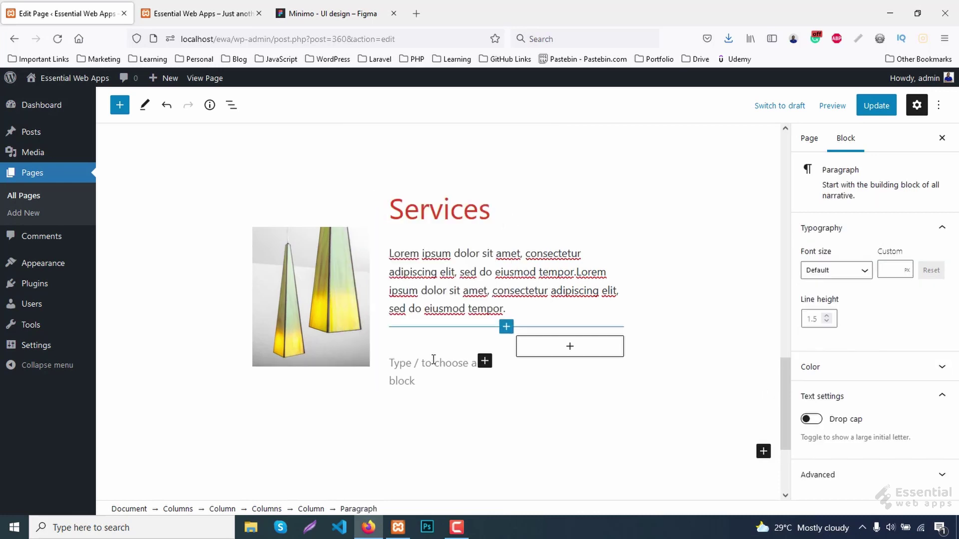
{"action": "scroll", "coordinate": [432, 365], "scroll_direction": "down", "scroll_amount": 2}
{"action": "type", "text": "1"}
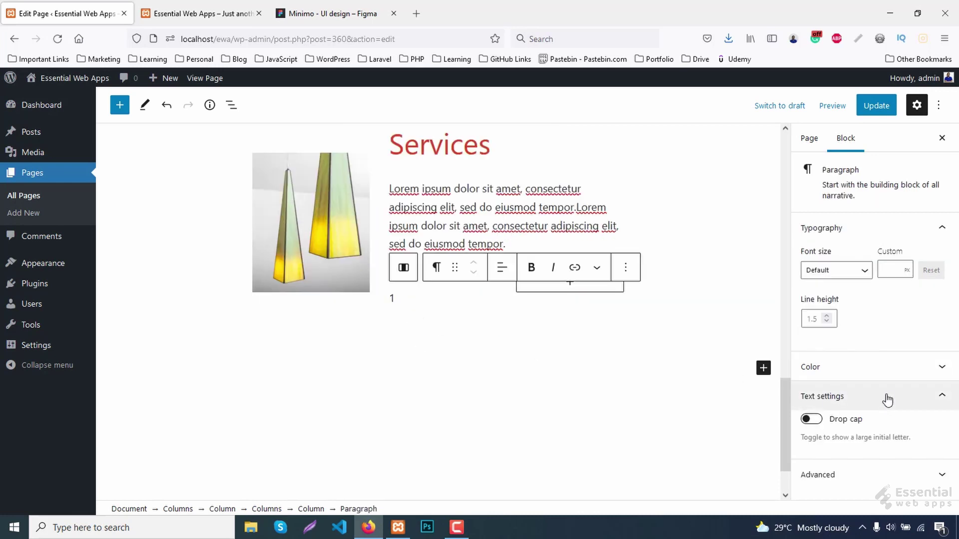
{"action": "left_click", "coordinate": [870, 475]}
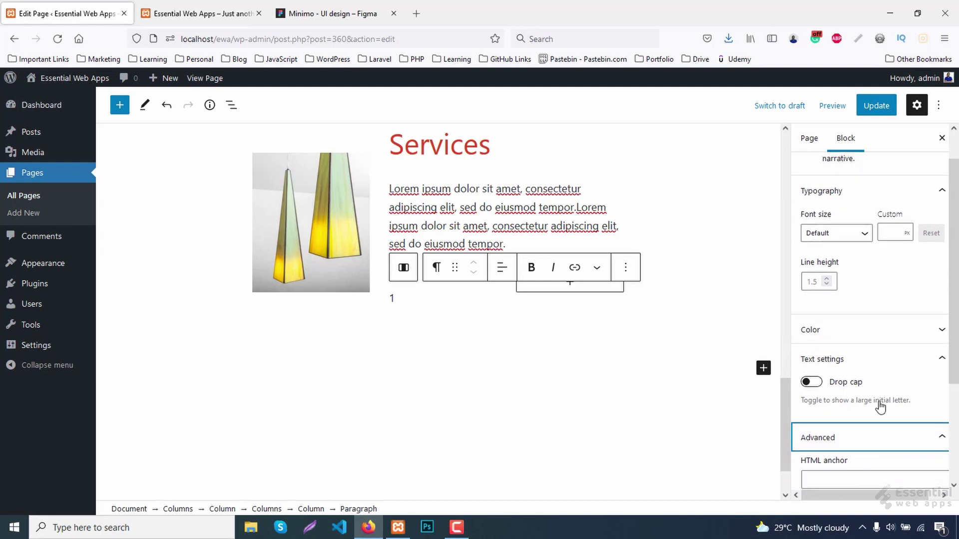
{"action": "left_click", "coordinate": [865, 450]}
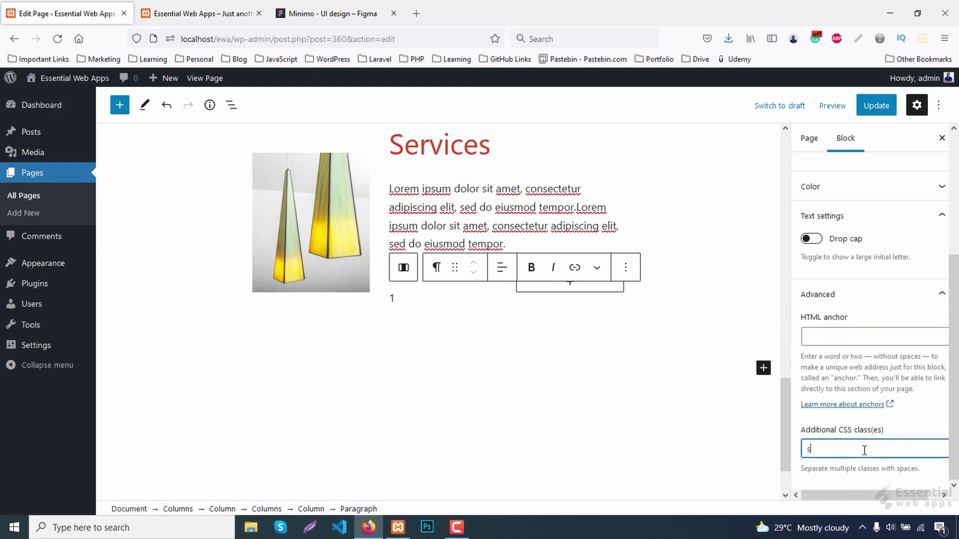
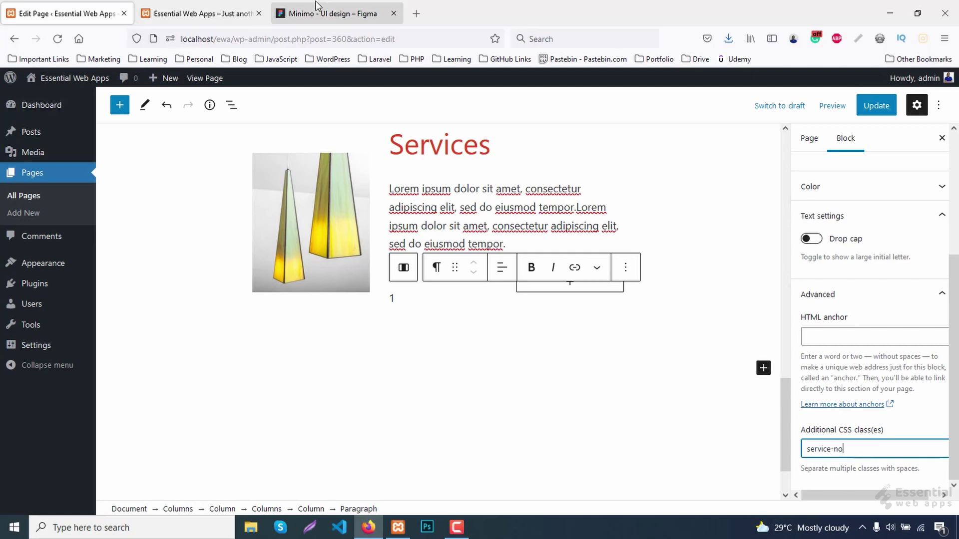
Copy the Consultancy description text from Figma's Inspect panel and return to WordPress.
{"action": "left_click", "coordinate": [329, 14]}
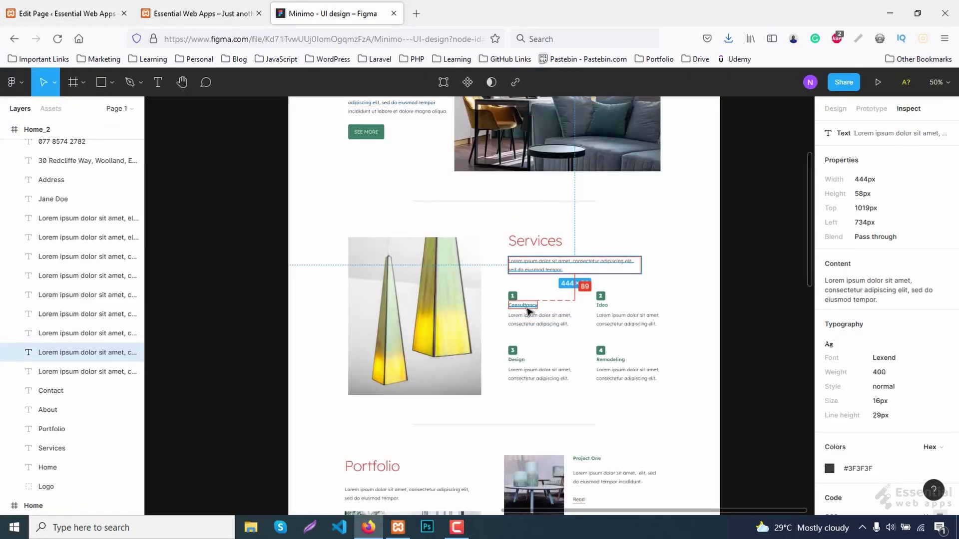
{"action": "left_click", "coordinate": [526, 327]}
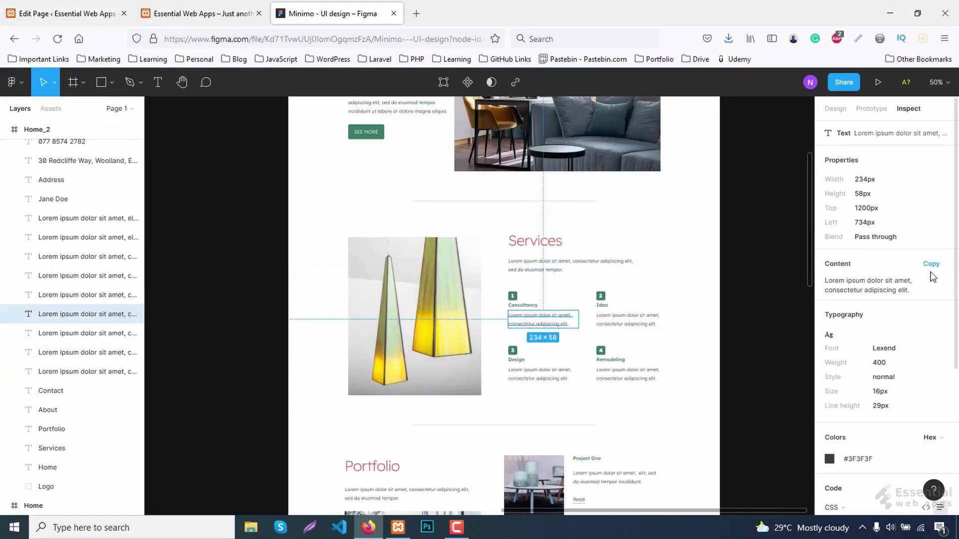
{"action": "left_click", "coordinate": [929, 270]}
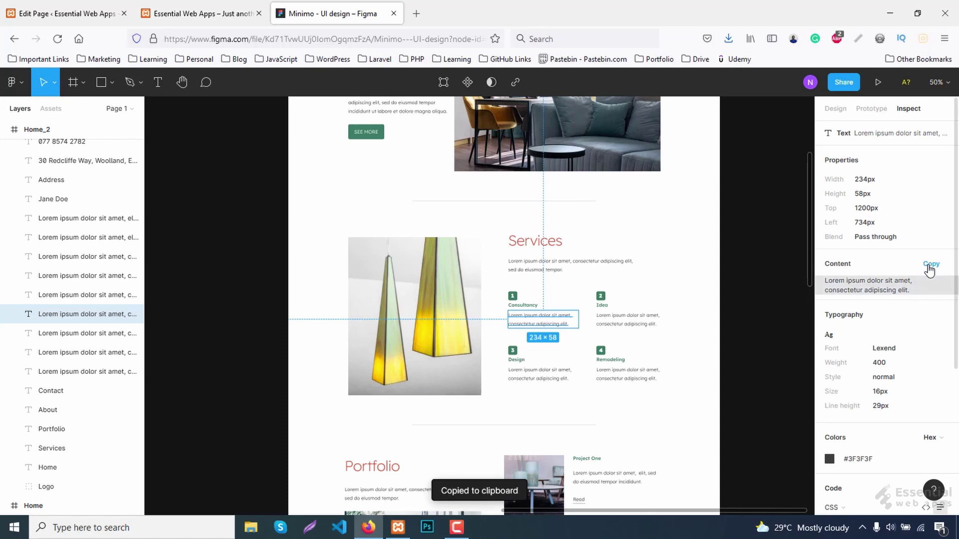
{"action": "left_click", "coordinate": [22, 4]}
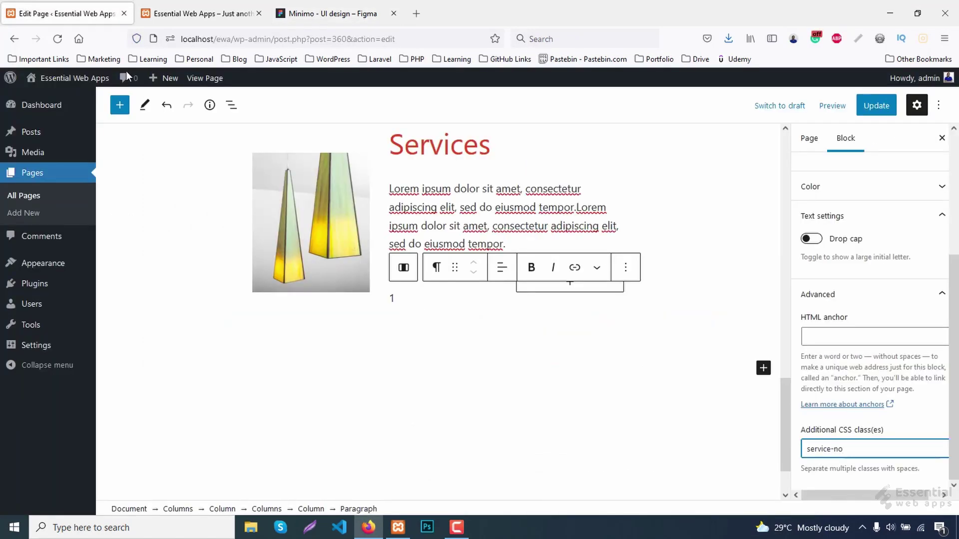
Insert an H4 heading block after the number 1 paragraph.
{"action": "left_click", "coordinate": [437, 301]}
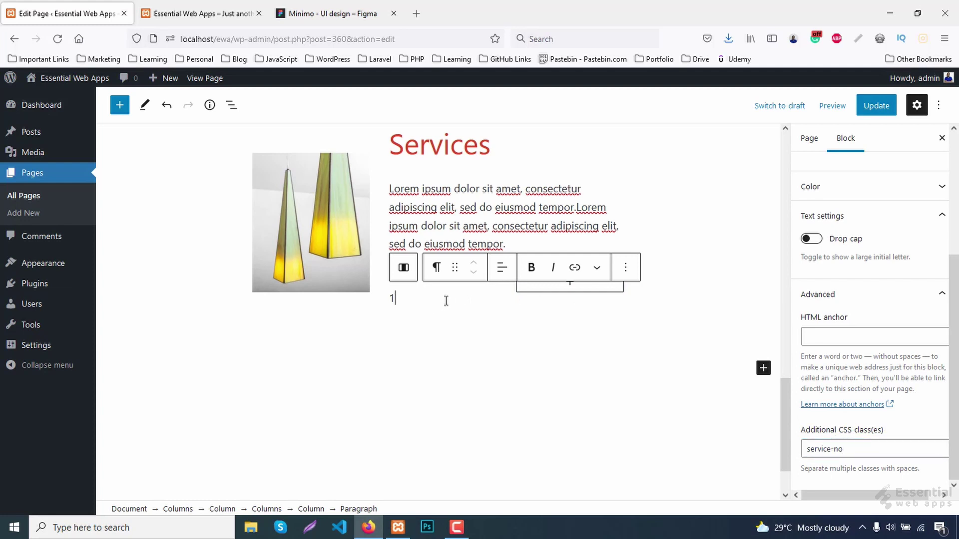
{"action": "left_click", "coordinate": [628, 268]}
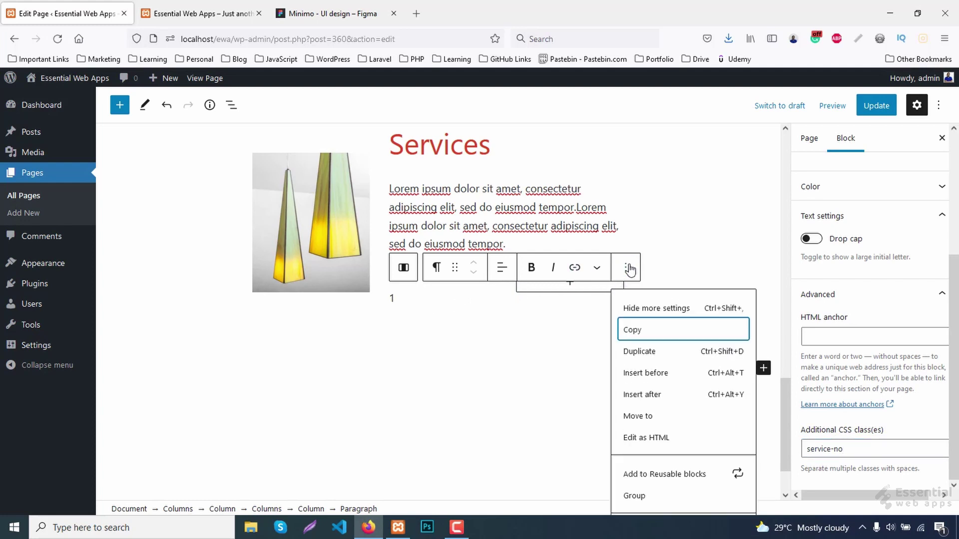
{"action": "left_click", "coordinate": [657, 394]}
{"action": "left_click", "coordinate": [484, 305]}
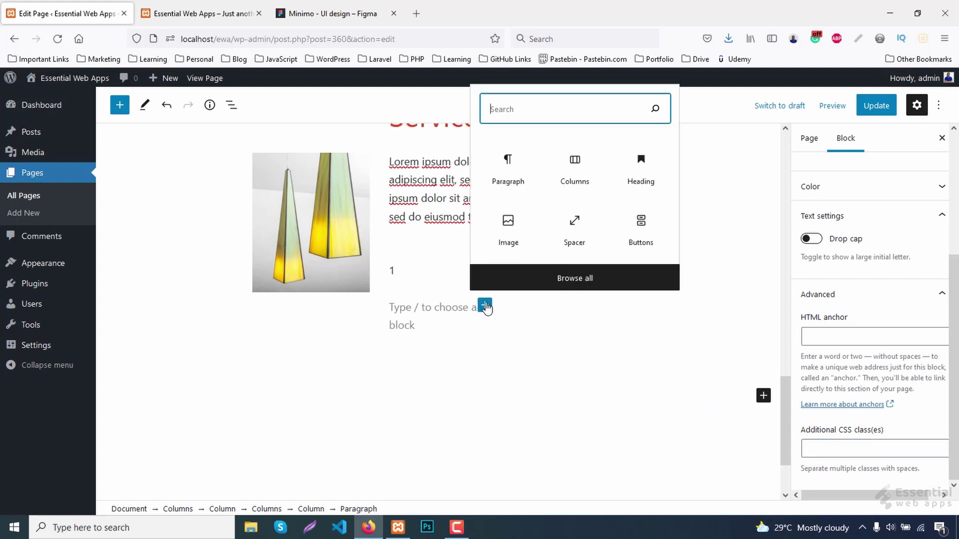
{"action": "left_click", "coordinate": [641, 170]}
{"action": "left_click", "coordinate": [524, 278]}
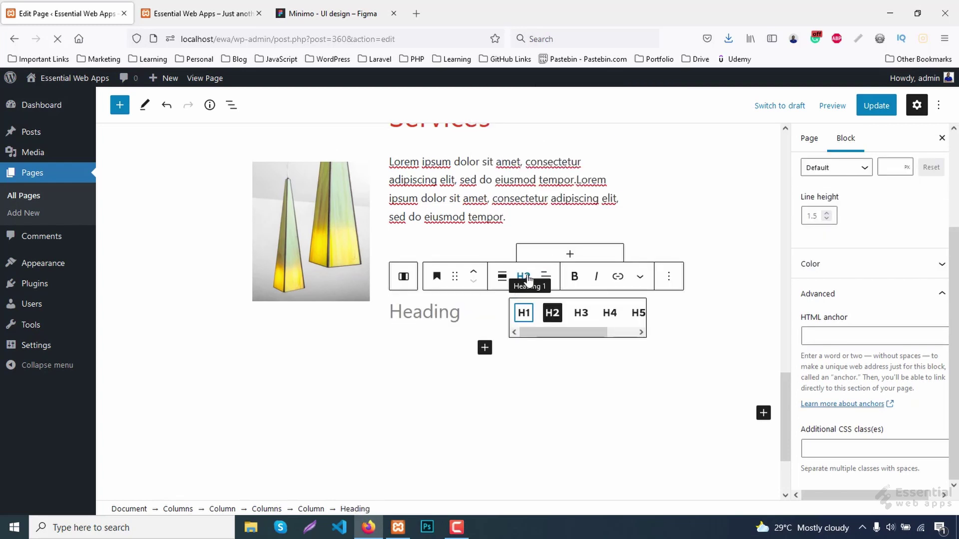
{"action": "left_click", "coordinate": [612, 315]}
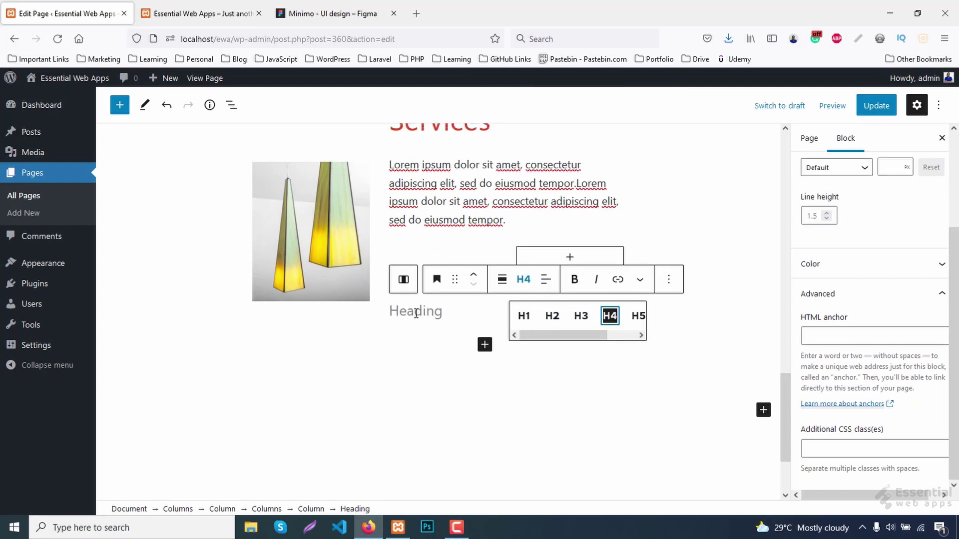
Title the heading 'Consultancy' and paste the copied description into a paragraph below it.
{"action": "left_click", "coordinate": [416, 313]}
{"action": "type", "text": "Consultancy"}
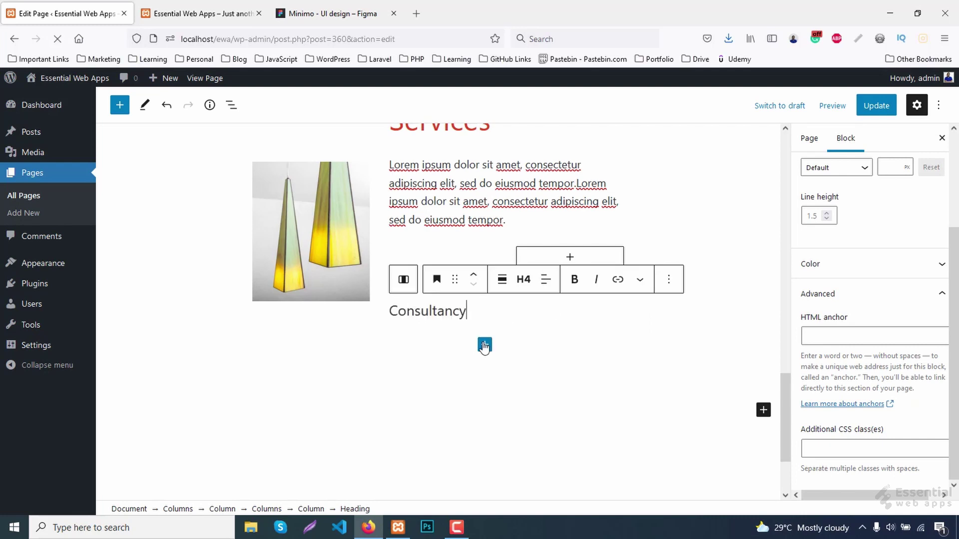
{"action": "left_click", "coordinate": [484, 345]}
{"action": "left_click", "coordinate": [513, 208]}
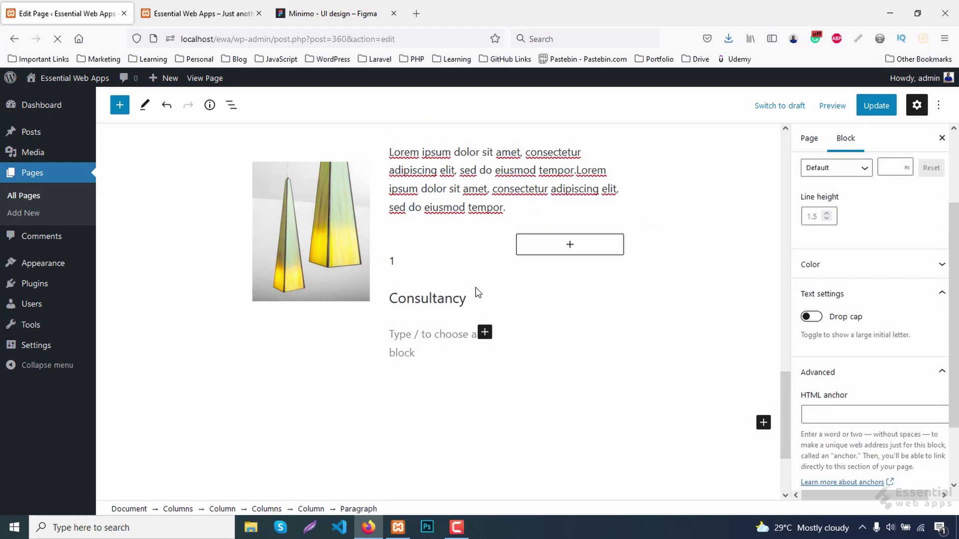
{"action": "key", "text": "ctrl+v"}
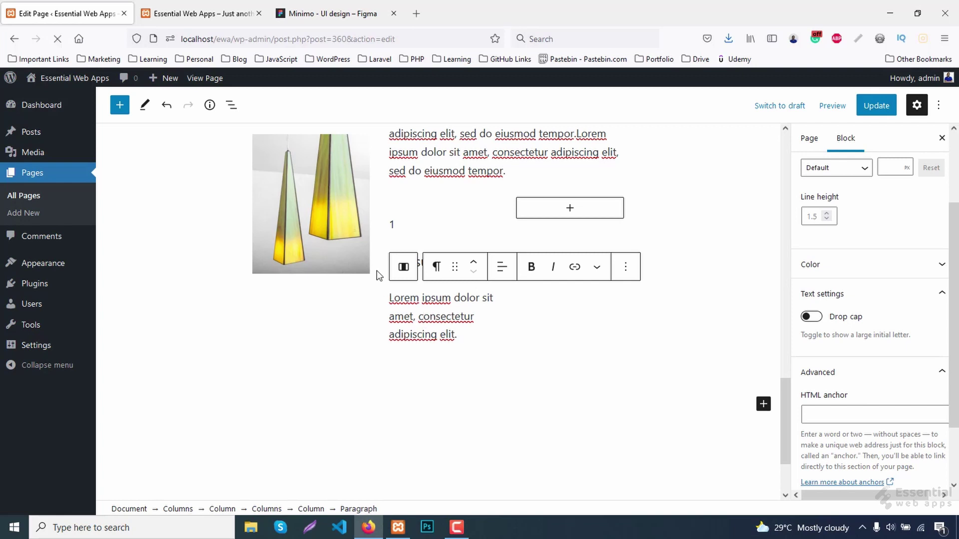
Give the Consultancy heading the additional CSS class 'service-title'.
{"action": "left_click", "coordinate": [411, 276]}
{"action": "left_click", "coordinate": [414, 260]}
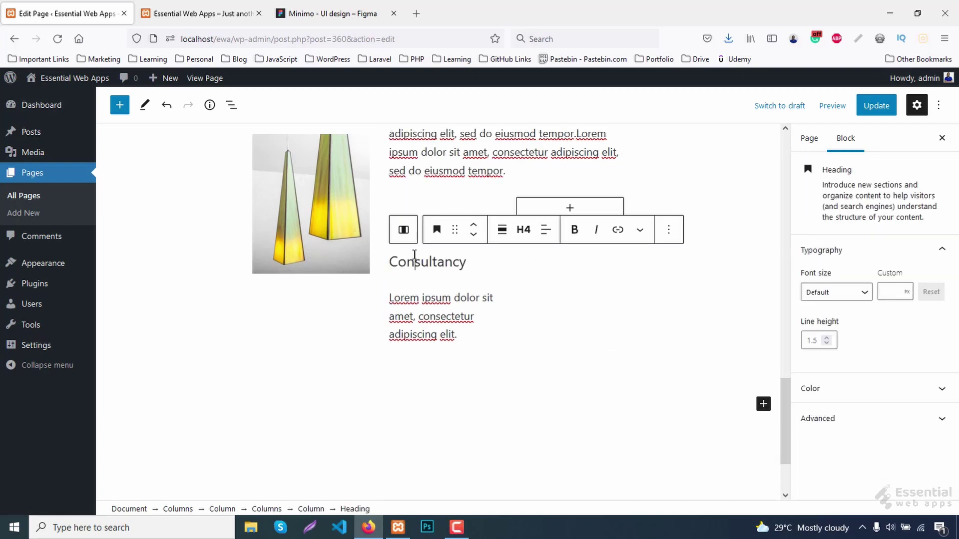
{"action": "left_click", "coordinate": [829, 424]}
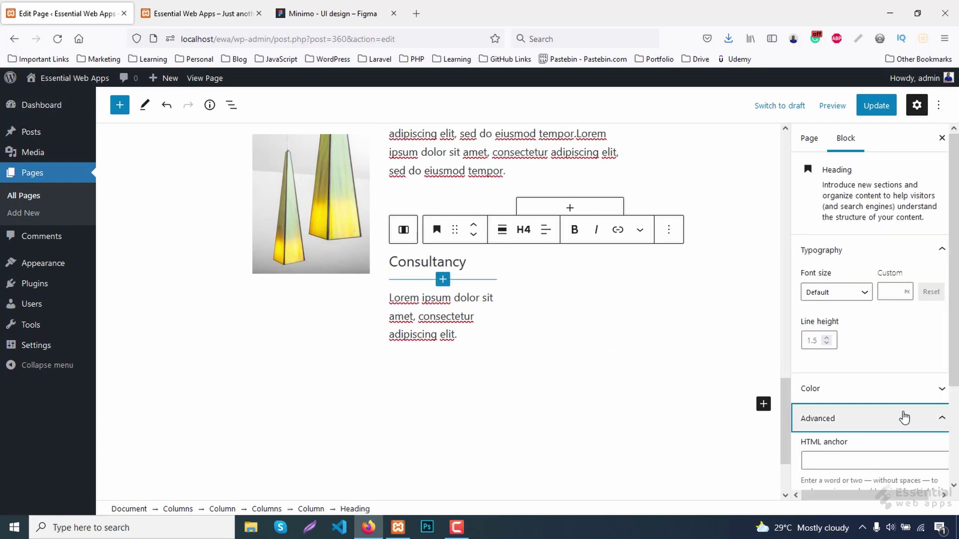
{"action": "left_click", "coordinate": [832, 446]}
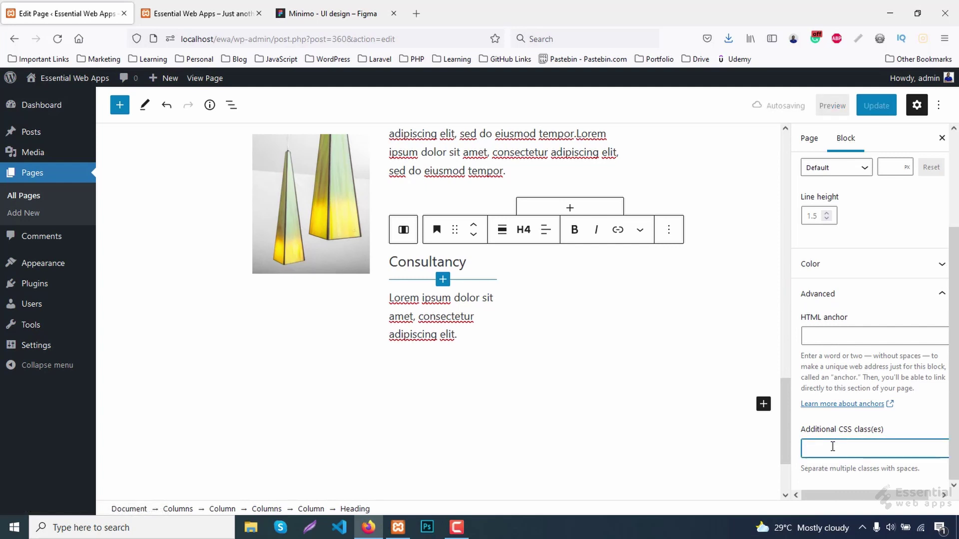
{"action": "type", "text": "service-title"}
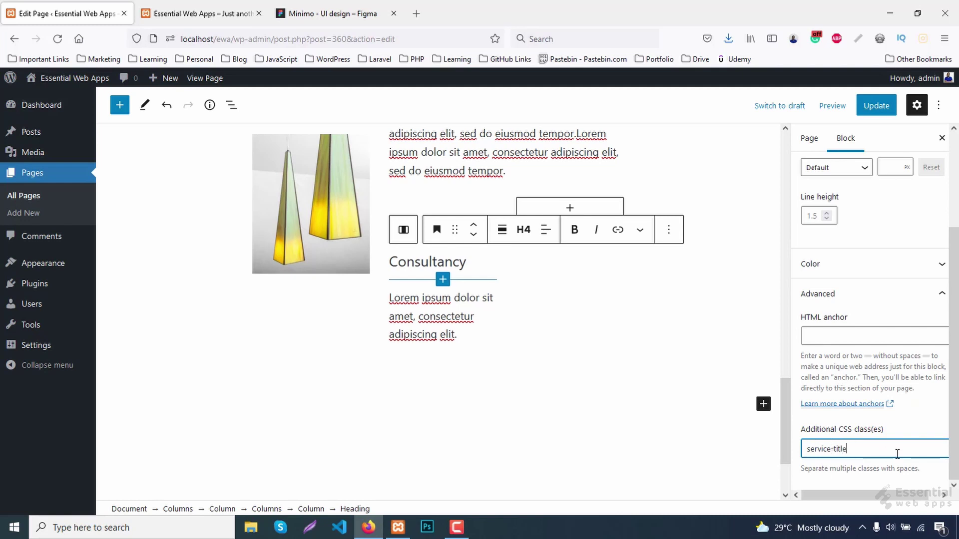
{"action": "left_click", "coordinate": [435, 326]}
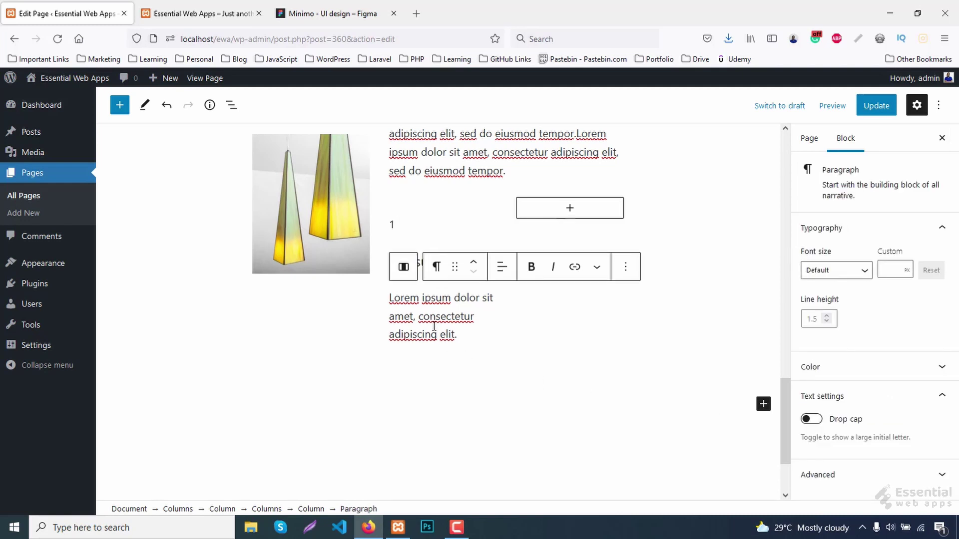
{"action": "scroll", "coordinate": [436, 331], "scroll_direction": "up", "scroll_amount": 1}
Add a paragraph reading '2' to the second column.
{"action": "left_click", "coordinate": [573, 270]}
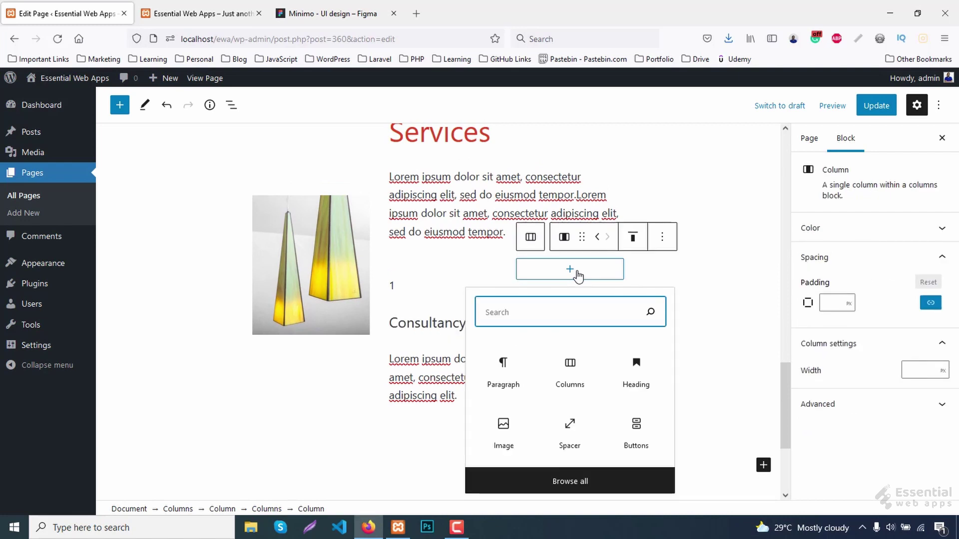
{"action": "left_click", "coordinate": [501, 385]}
{"action": "type", "text": "2"}
{"action": "scroll", "coordinate": [584, 349], "scroll_direction": "up", "scroll_amount": 2}
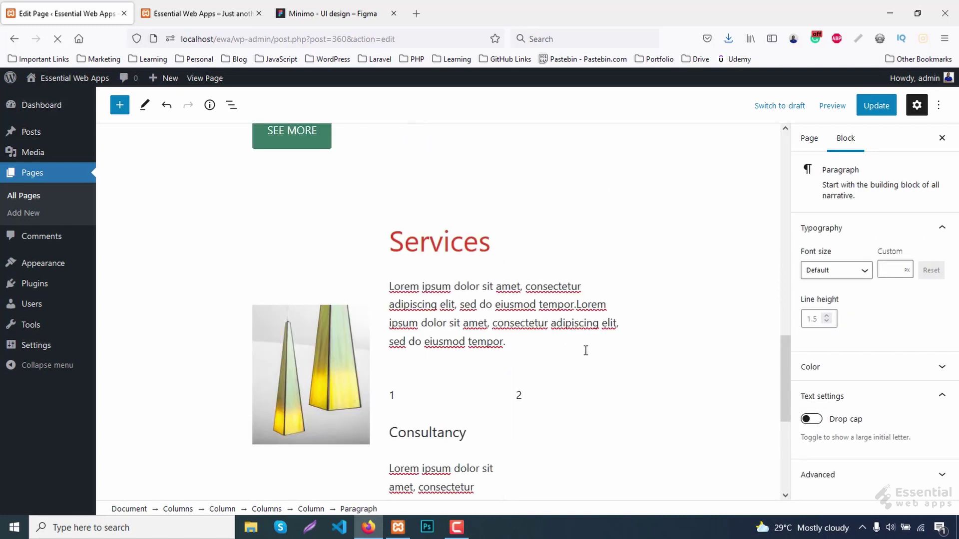
{"action": "scroll", "coordinate": [676, 345], "scroll_direction": "down", "scroll_amount": 1}
Insert an H4 heading 'Idea' after the number 2 paragraph.
{"action": "left_click", "coordinate": [752, 303]}
{"action": "left_click", "coordinate": [777, 169]}
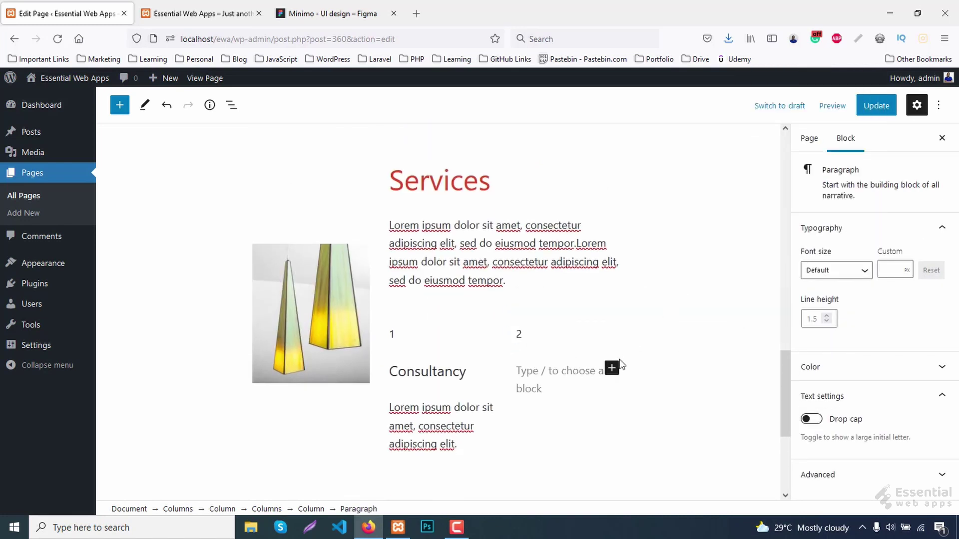
{"action": "left_click", "coordinate": [612, 369]}
{"action": "left_click", "coordinate": [768, 235]}
{"action": "left_click", "coordinate": [650, 339]}
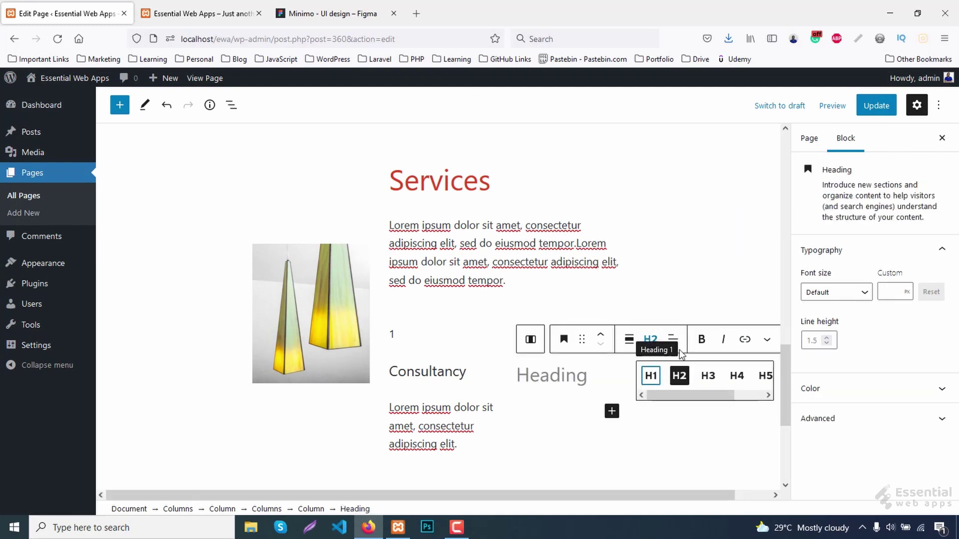
{"action": "left_click", "coordinate": [676, 381]}
{"action": "type", "text": "Ide"}
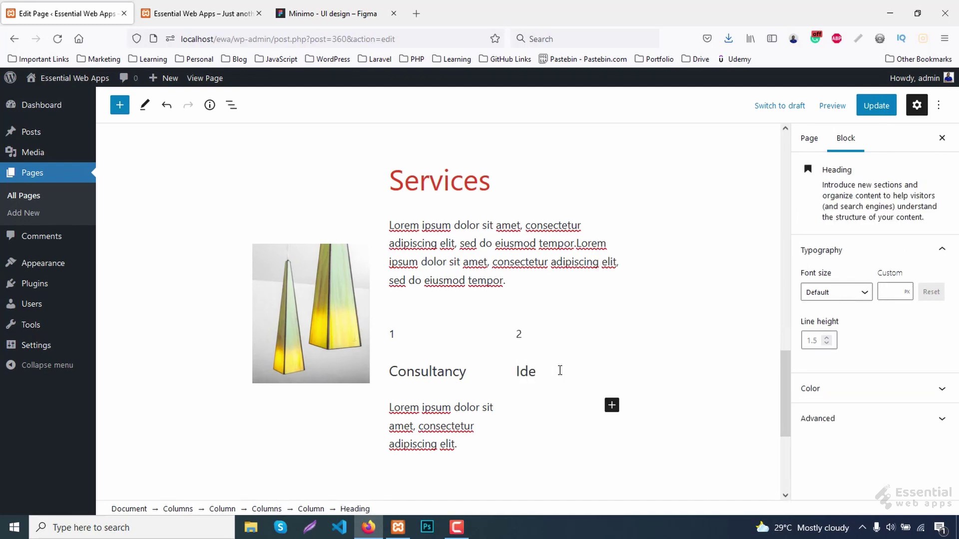
{"action": "type", "text": "a"}
Give the Idea heading the CSS class 'service-title'.
{"action": "scroll", "coordinate": [563, 374], "scroll_direction": "down", "scroll_amount": 2}
{"action": "left_click", "coordinate": [868, 420]}
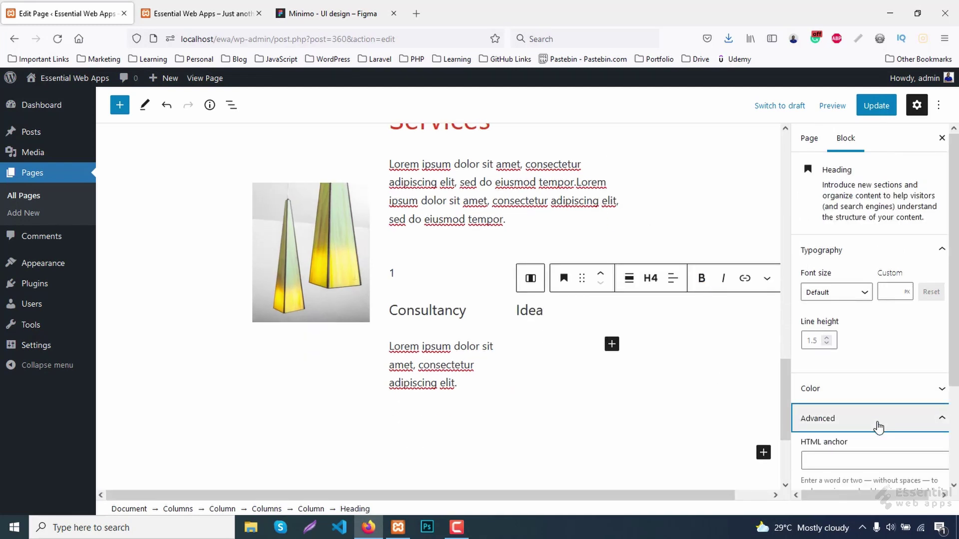
{"action": "left_click", "coordinate": [844, 447]}
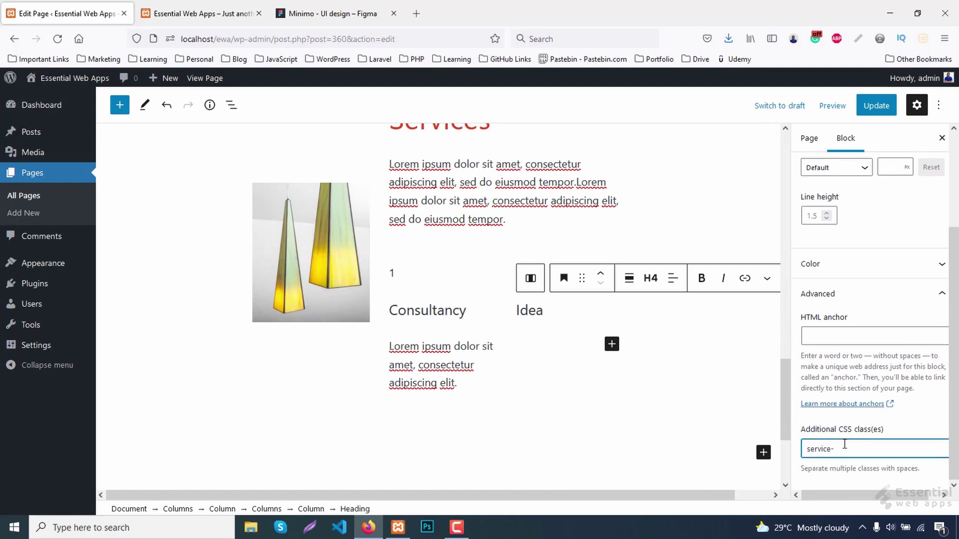
{"action": "left_click", "coordinate": [534, 306]}
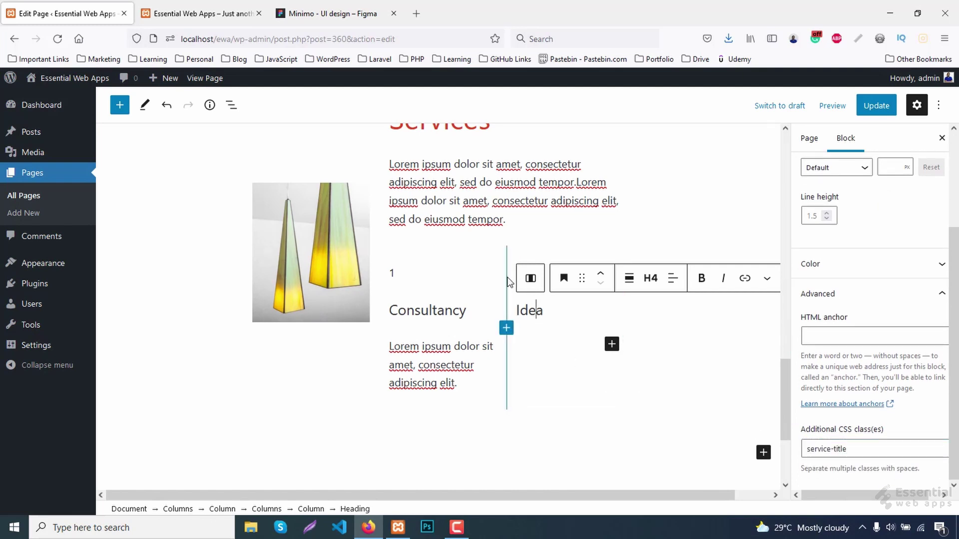
Give the number 2 paragraph its CSS class 'service-no'.
{"action": "left_click", "coordinate": [521, 274]}
{"action": "left_click", "coordinate": [521, 273]}
{"action": "scroll", "coordinate": [816, 454], "scroll_direction": "down", "scroll_amount": 1}
{"action": "left_click", "coordinate": [819, 464]}
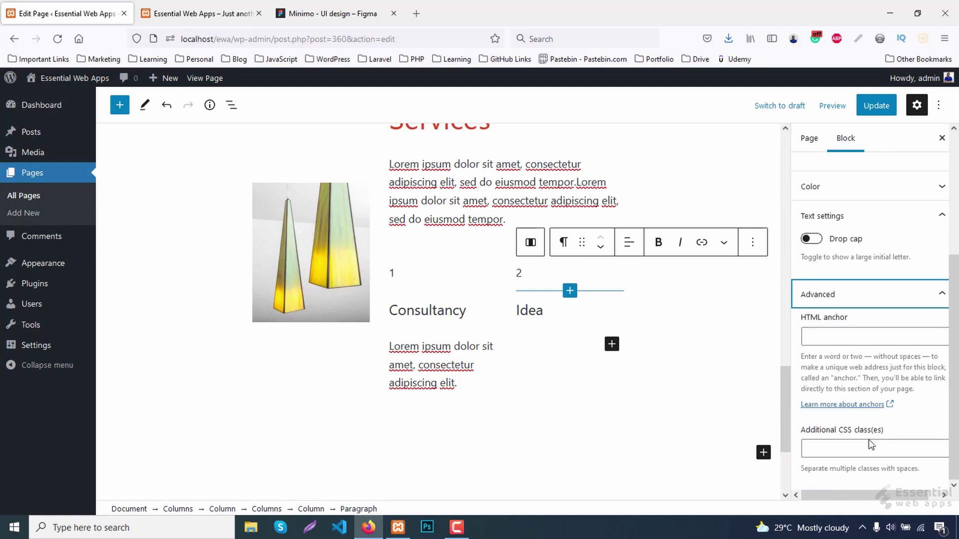
{"action": "left_click", "coordinate": [861, 448]}
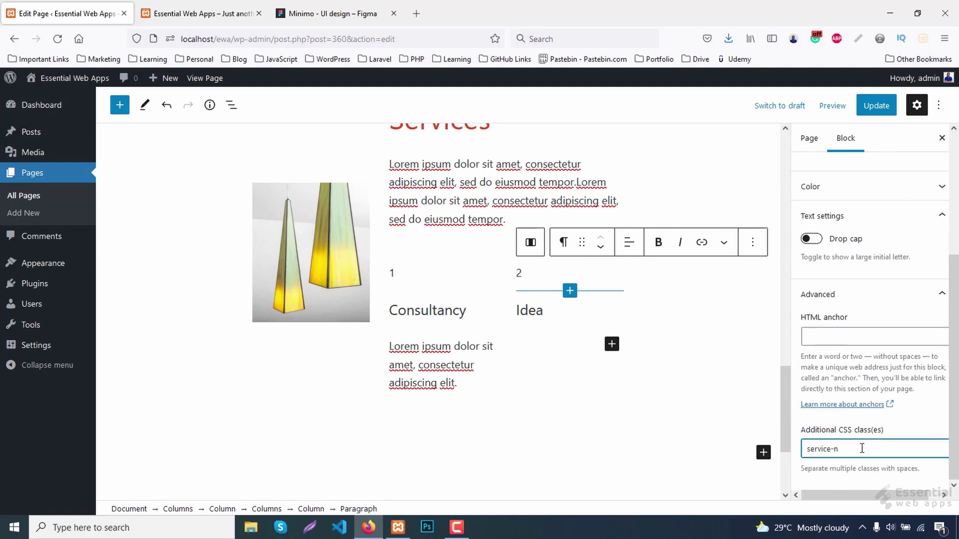
Paste the copied description text under the Idea heading.
{"action": "left_click", "coordinate": [611, 344]}
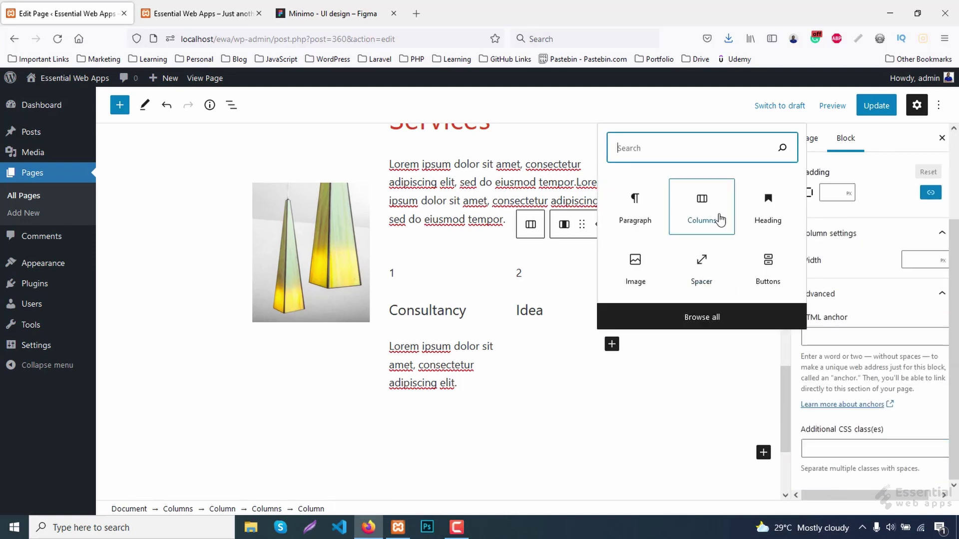
{"action": "key", "text": "Escape"}
{"action": "scroll", "coordinate": [549, 342], "scroll_direction": "down", "scroll_amount": 2}
{"action": "type", "text": "Lorem ipsum dolor sit amet, consectetur adipiscing elit."}
{"action": "scroll", "coordinate": [501, 254], "scroll_direction": "up", "scroll_amount": 1}
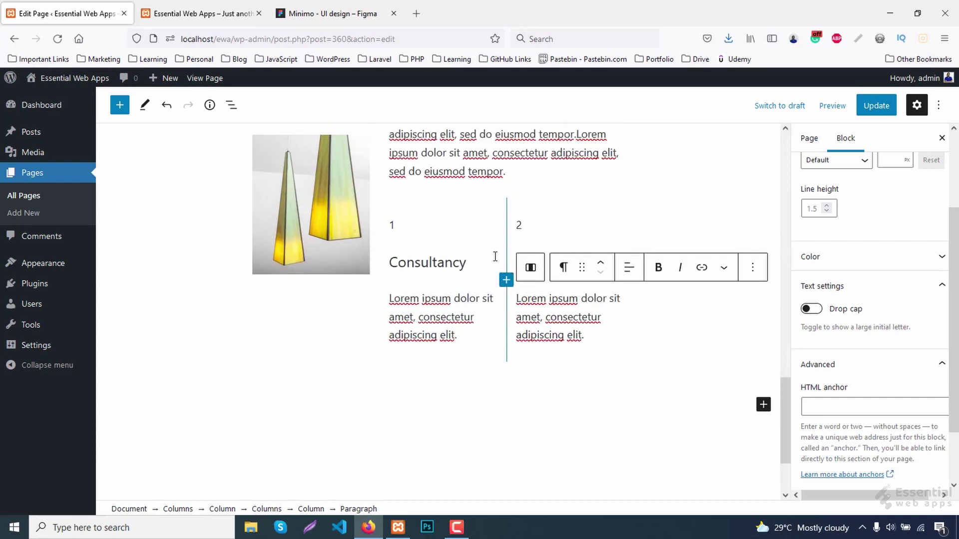
Duplicate the two-column services Columns block.
{"action": "left_click", "coordinate": [496, 224]}
{"action": "left_click", "coordinate": [517, 206]}
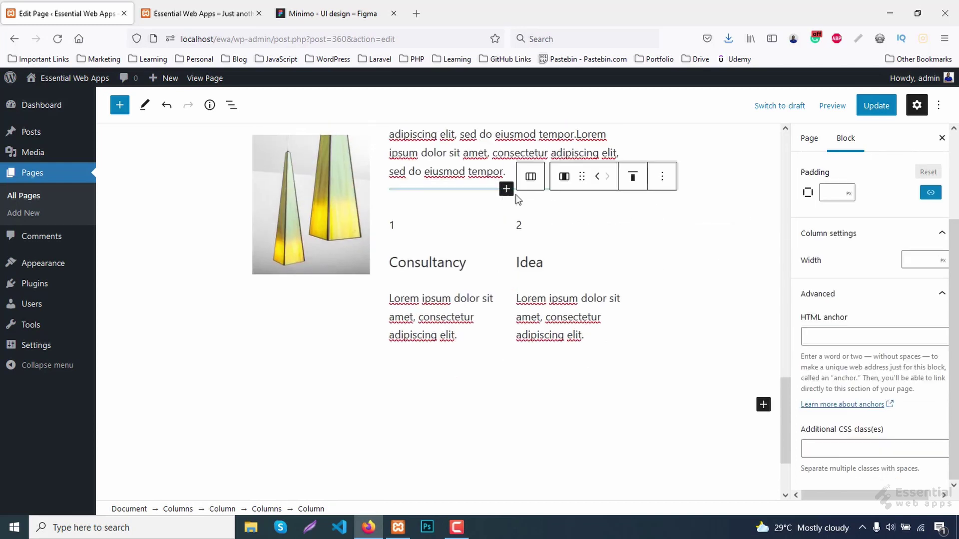
{"action": "left_click", "coordinate": [510, 209]}
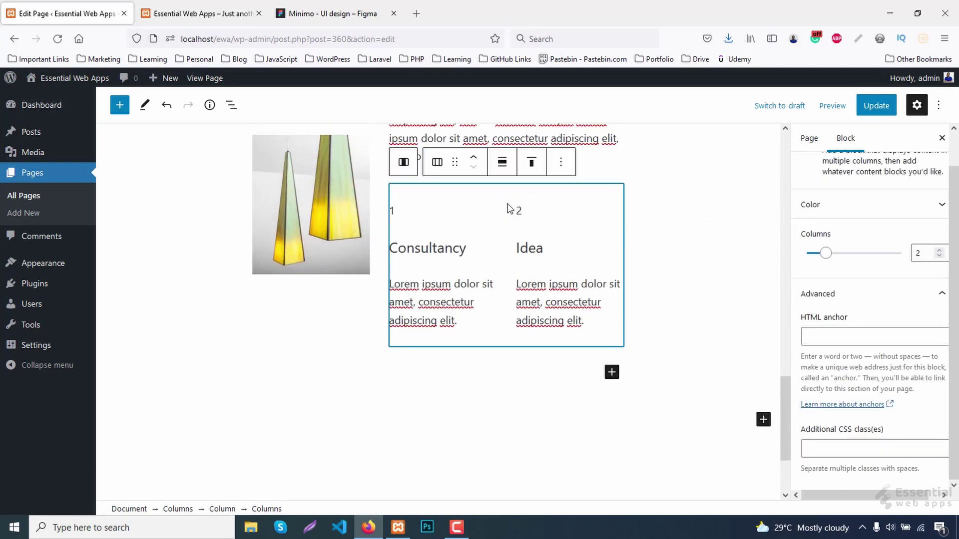
{"action": "left_click", "coordinate": [561, 168]}
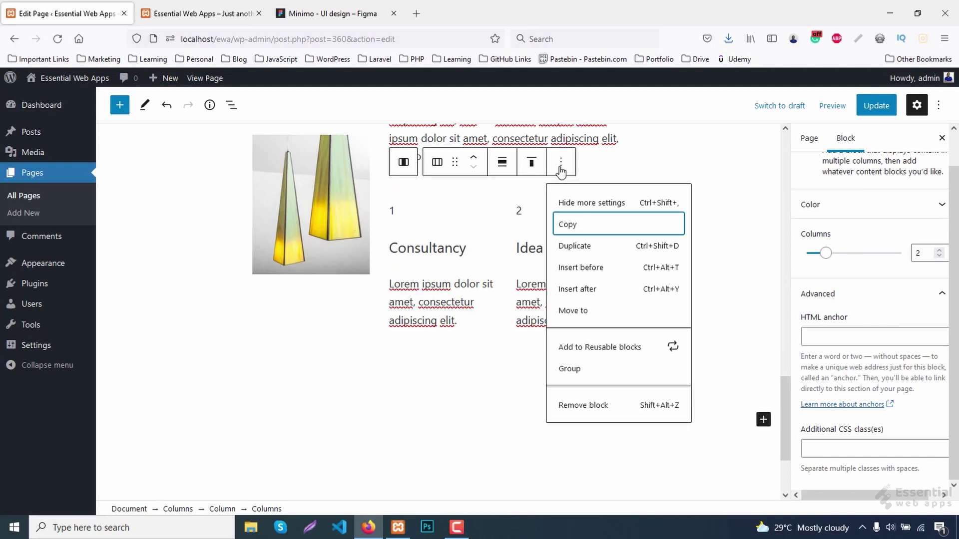
{"action": "left_click", "coordinate": [582, 246]}
Relabel the copy's first column as 3 Design.
{"action": "scroll", "coordinate": [551, 264], "scroll_direction": "down", "scroll_amount": 2}
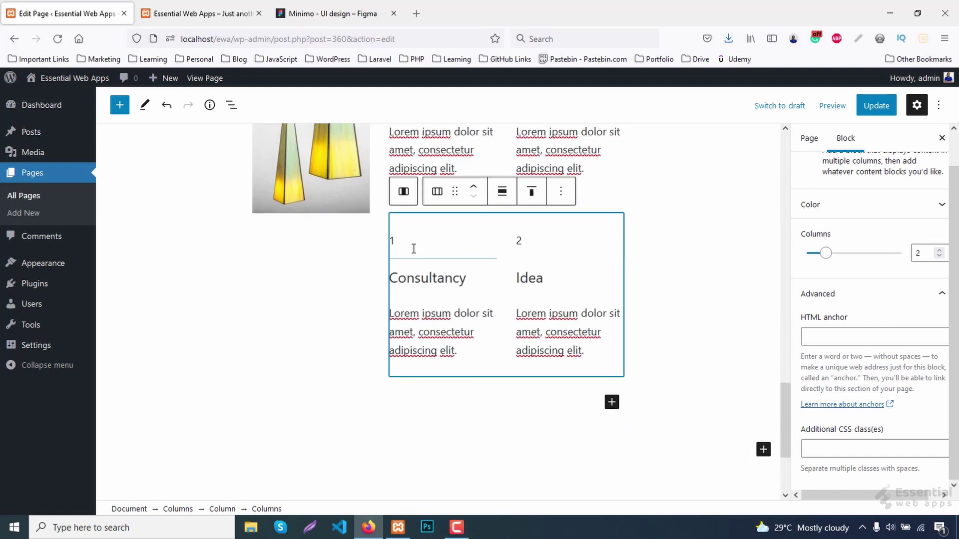
{"action": "left_click", "coordinate": [407, 248]}
{"action": "key", "text": "BackSpace"}
{"action": "type", "text": "3"}
{"action": "double_click", "coordinate": [428, 297]}
{"action": "type", "text": "D"}
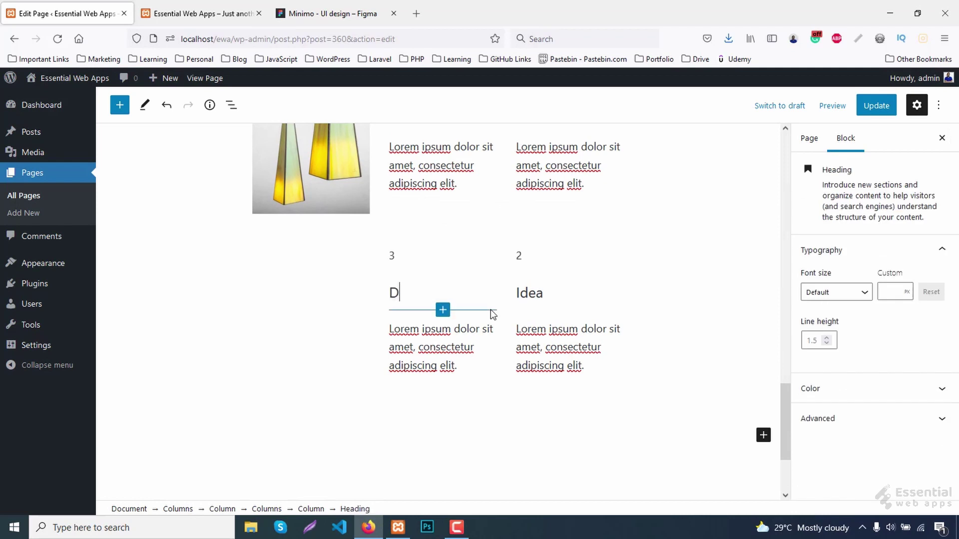
{"action": "type", "text": "esign"}
Relabel the copy's second column as 4 Remodeling and update the page.
{"action": "double_click", "coordinate": [528, 294]}
{"action": "type", "text": "Re"}
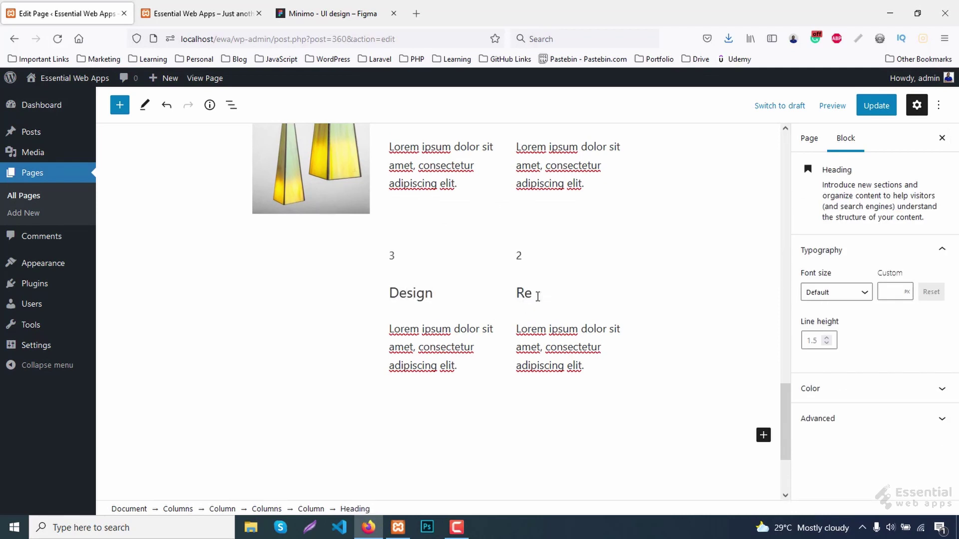
{"action": "type", "text": "modeling"}
{"action": "left_click", "coordinate": [519, 255]}
{"action": "key", "text": "BackSpace"}
{"action": "type", "text": "4"}
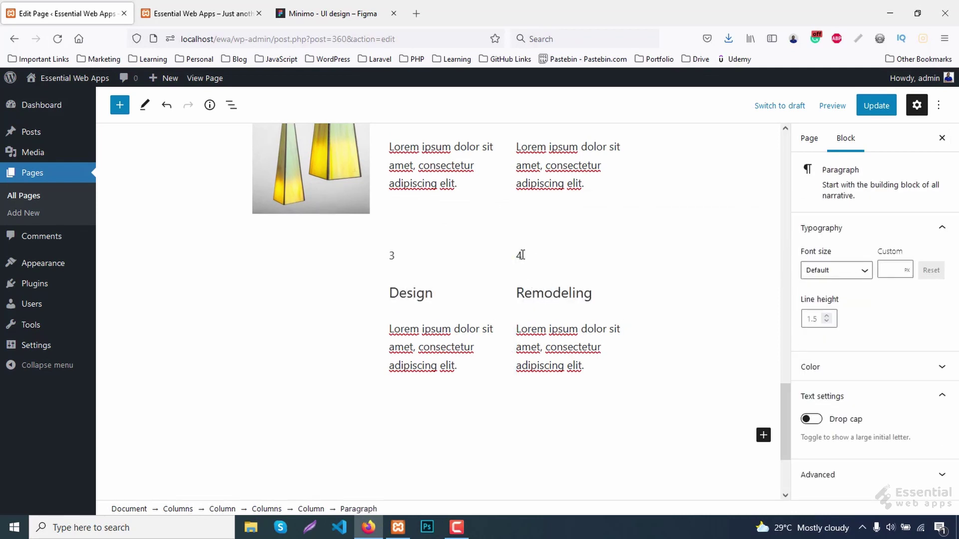
{"action": "left_click", "coordinate": [876, 105]}
{"action": "left_click", "coordinate": [178, 7]}
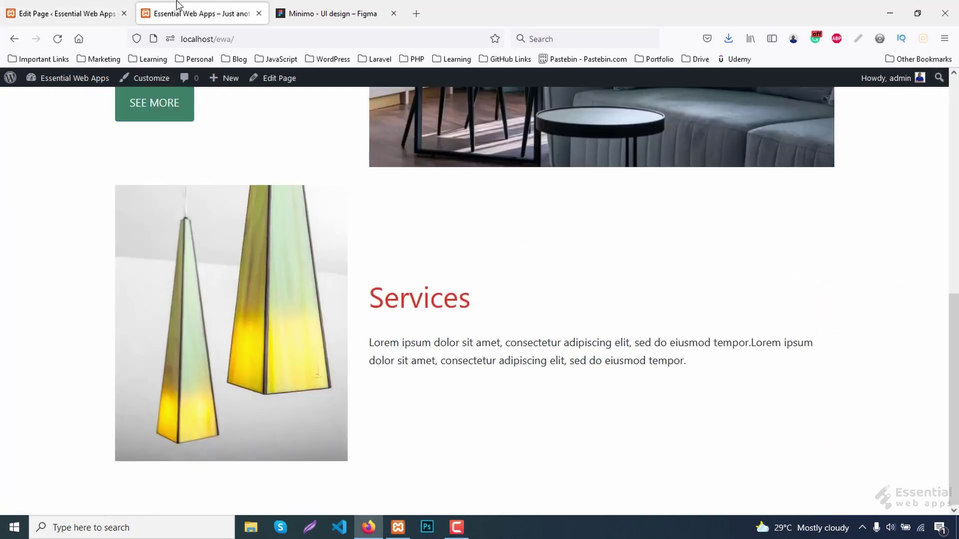
Reload the live site, then copy the number badge green #3A7B67 from Figma.
{"action": "key", "text": "F5"}
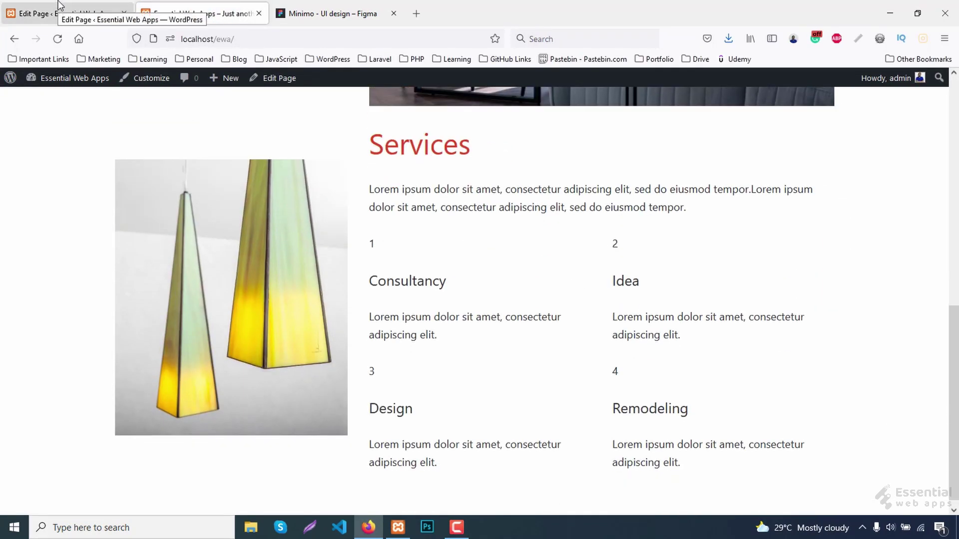
{"action": "left_click", "coordinate": [327, 14]}
{"action": "left_click", "coordinate": [511, 298]}
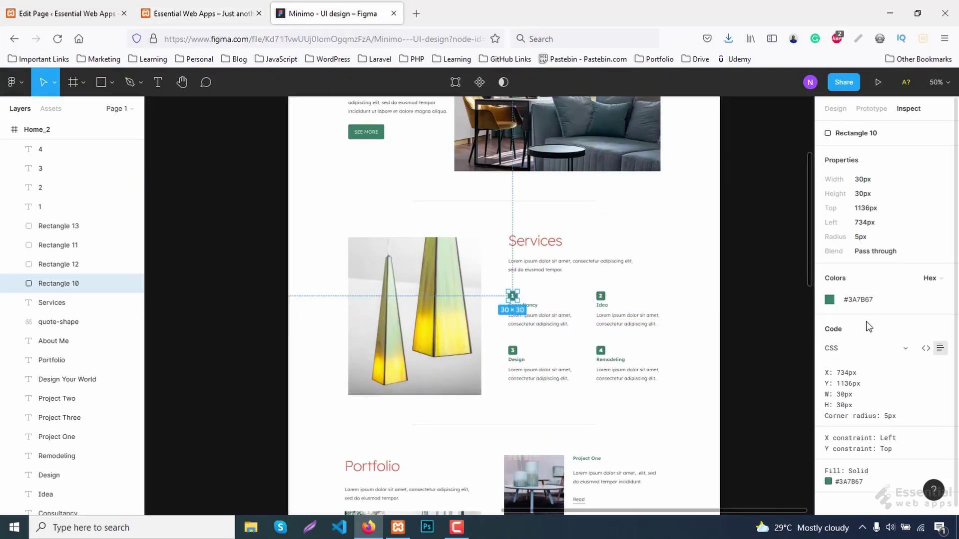
{"action": "left_click", "coordinate": [862, 305]}
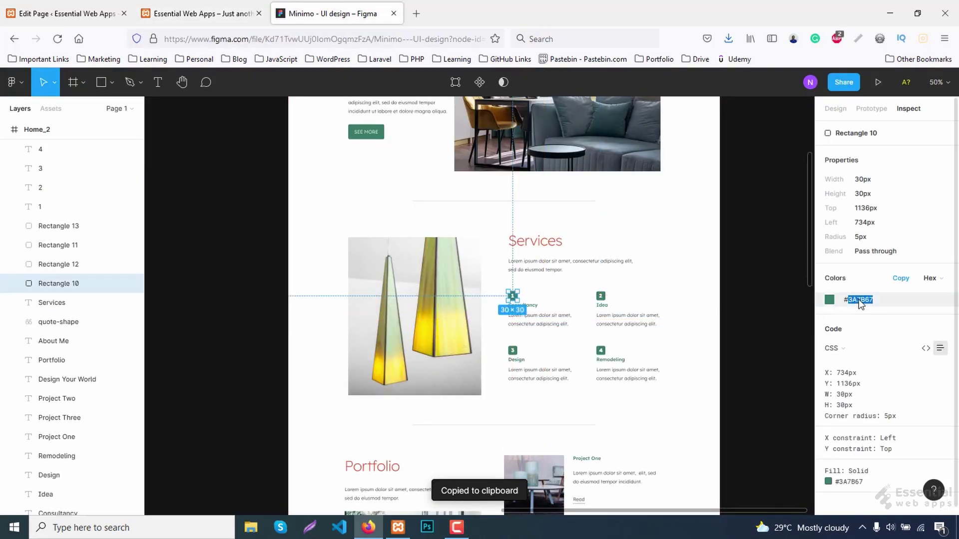
{"action": "left_click", "coordinate": [241, 8]}
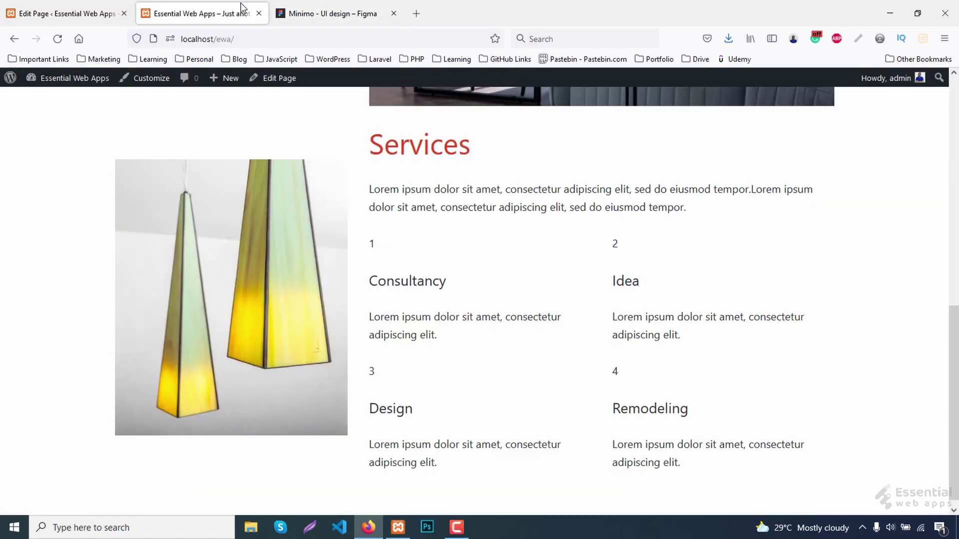
Inspect the number 1 and add a .service-no rule with background-color #3A7B67.
{"action": "right_click", "coordinate": [373, 244]}
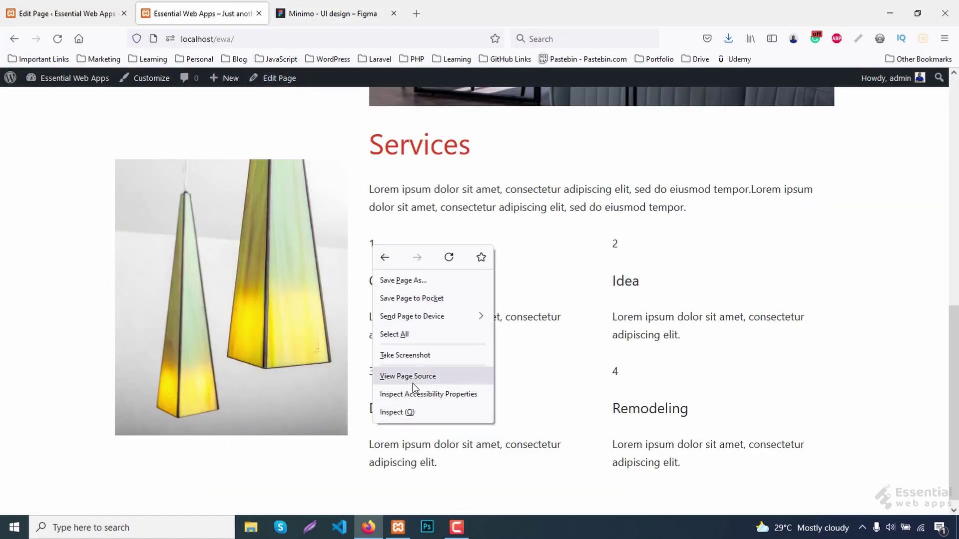
{"action": "left_click", "coordinate": [400, 411]}
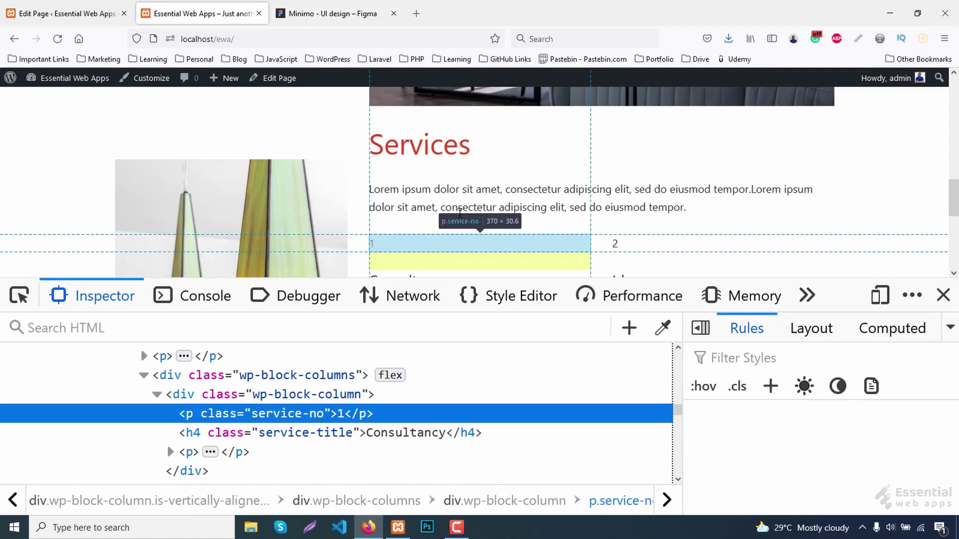
{"action": "left_click", "coordinate": [772, 388]}
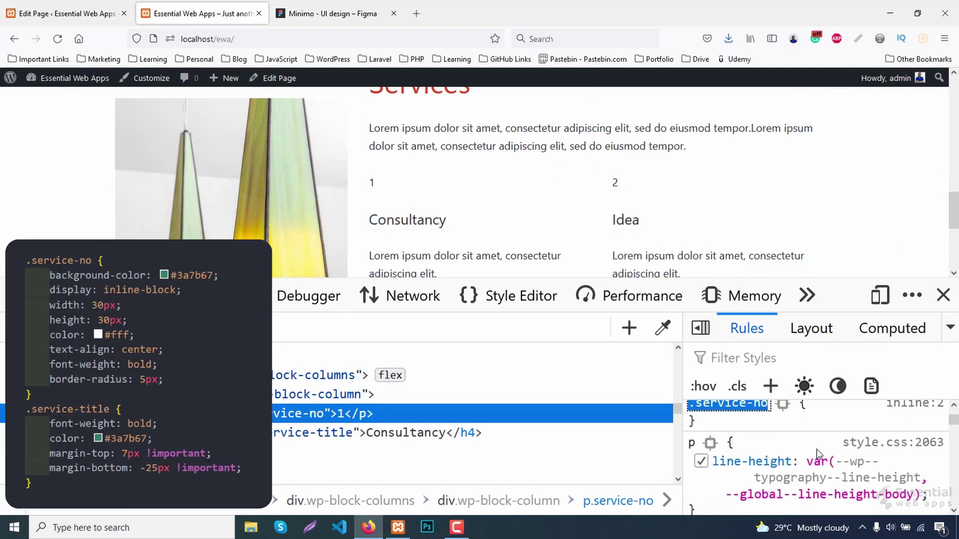
{"action": "key", "text": "Return"}
{"action": "type", "text": "ba"}
{"action": "key", "text": "Right"}
{"action": "type", "text": "-color"}
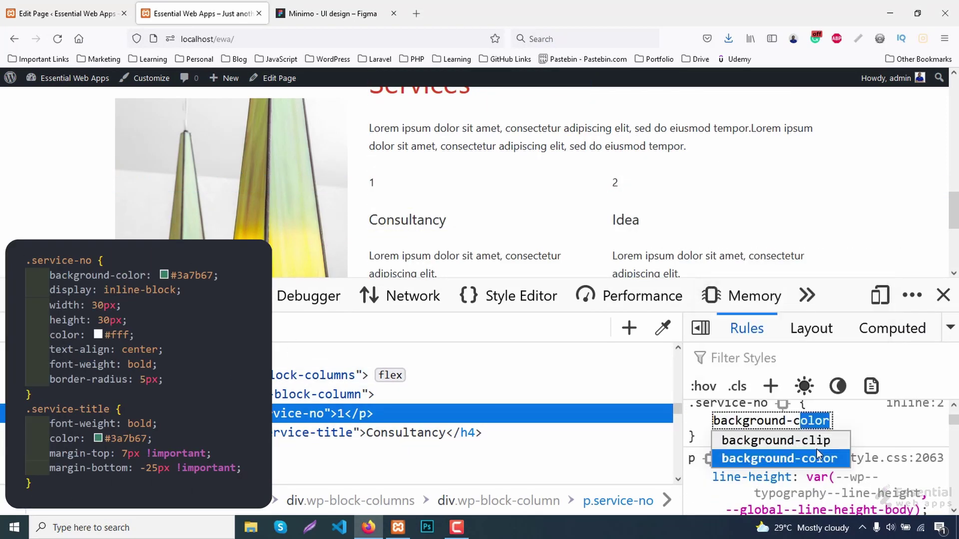
{"action": "key", "text": "Return"}
{"action": "type", "text": "#"}
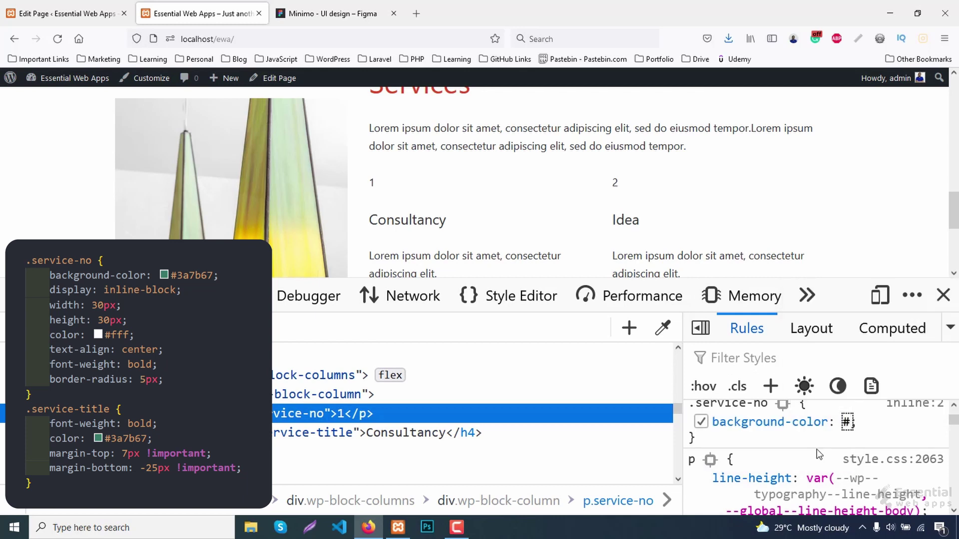
{"action": "key", "text": "ctrl+v"}
{"action": "key", "text": "Return"}
Add color #fff and display inline-block to the .service-no rule.
{"action": "type", "text": "co"}
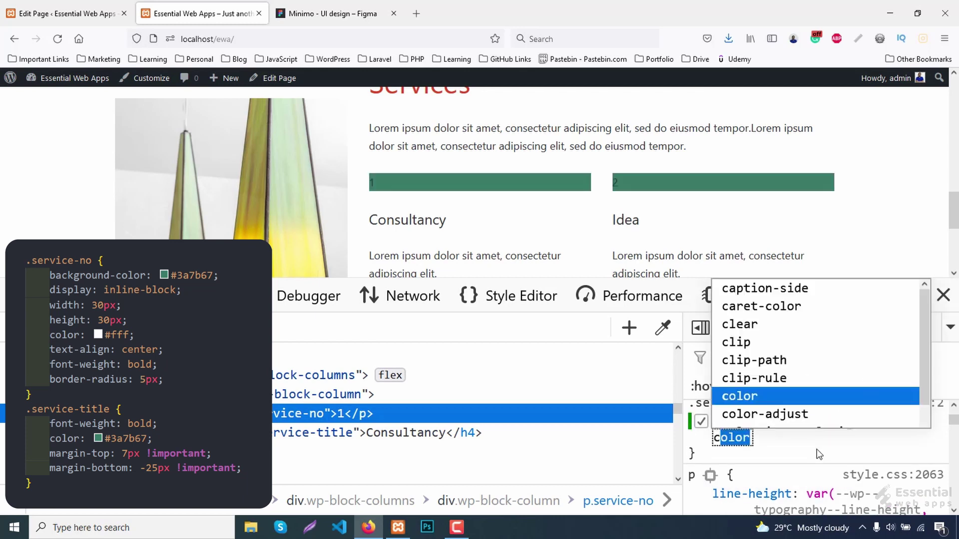
{"action": "key", "text": "Return"}
{"action": "type", "text": "#fff"}
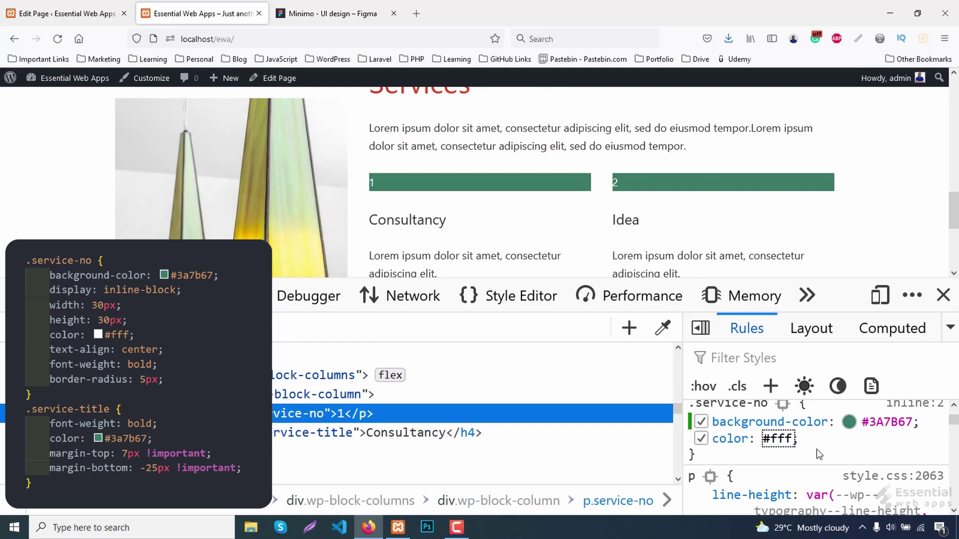
{"action": "key", "text": "Return"}
{"action": "type", "text": "dis"}
{"action": "key", "text": "Return"}
{"action": "type", "text": "in"}
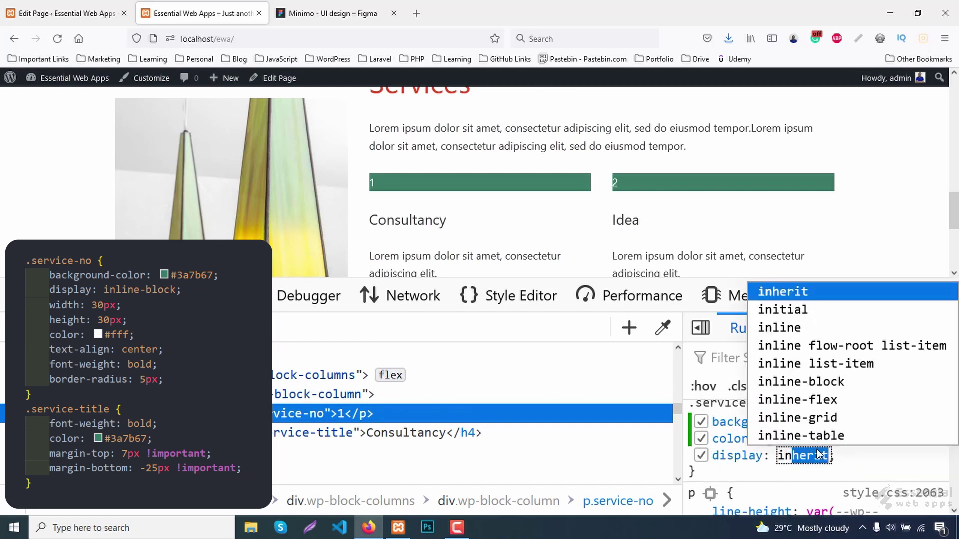
{"action": "type", "text": "line"}
{"action": "key", "text": "Right"}
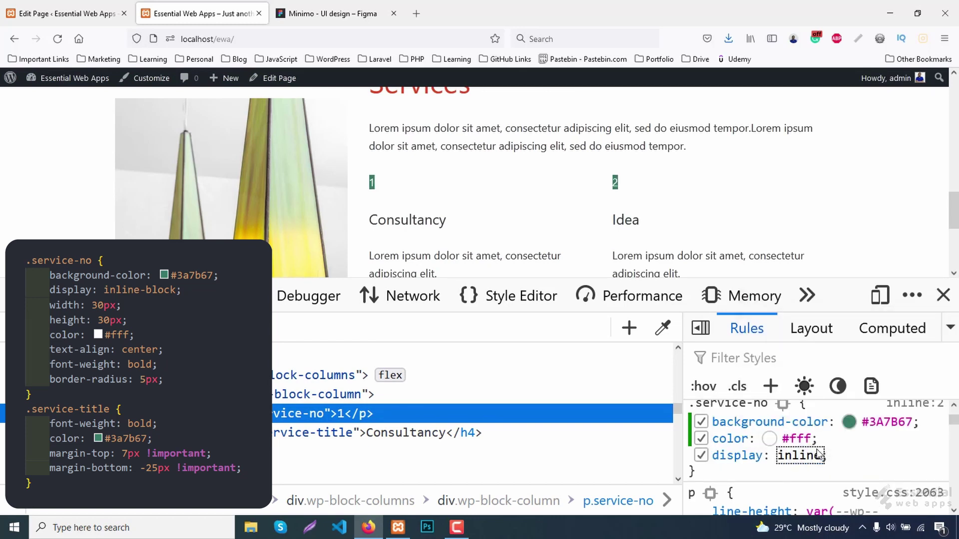
{"action": "type", "text": "-block"}
{"action": "key", "text": "Return"}
Set the badge width and height to 30px.
{"action": "type", "text": "w"}
{"action": "key", "text": "Return"}
{"action": "type", "text": "30px"}
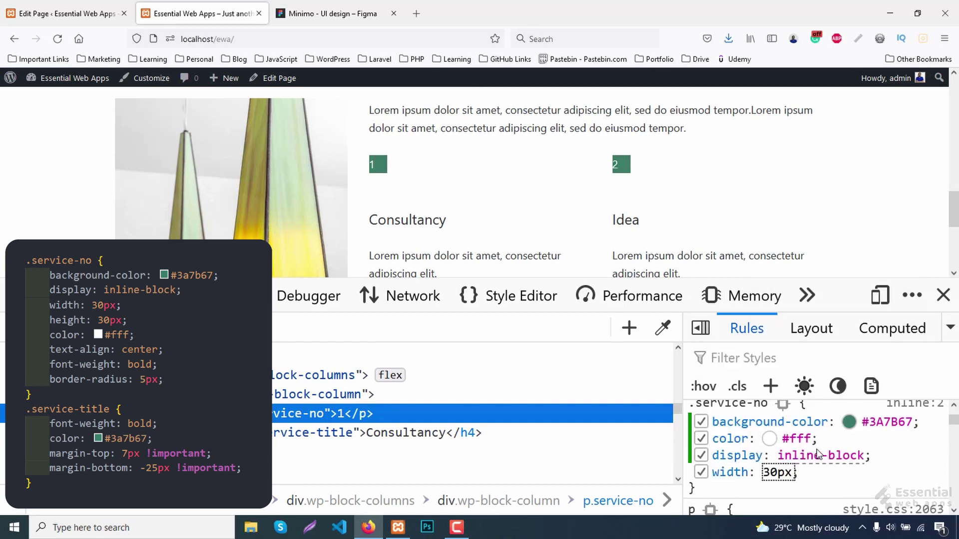
{"action": "key", "text": "Return"}
{"action": "type", "text": "height"}
{"action": "key", "text": "Return"}
{"action": "type", "text": "30px"}
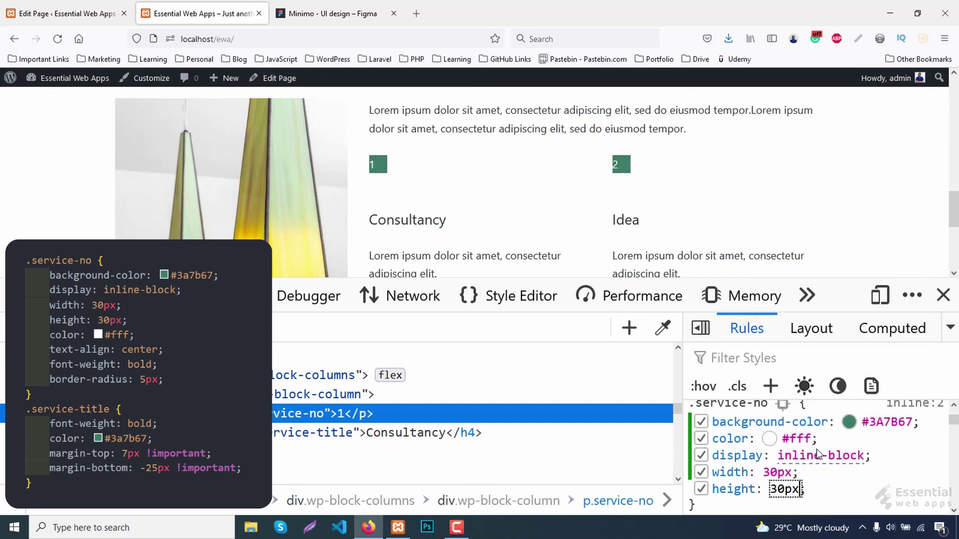
{"action": "key", "text": "Return"}
Center the digits with text-align center, line-height 30px, and border-radius 5px.
{"action": "type", "text": "text-align"}
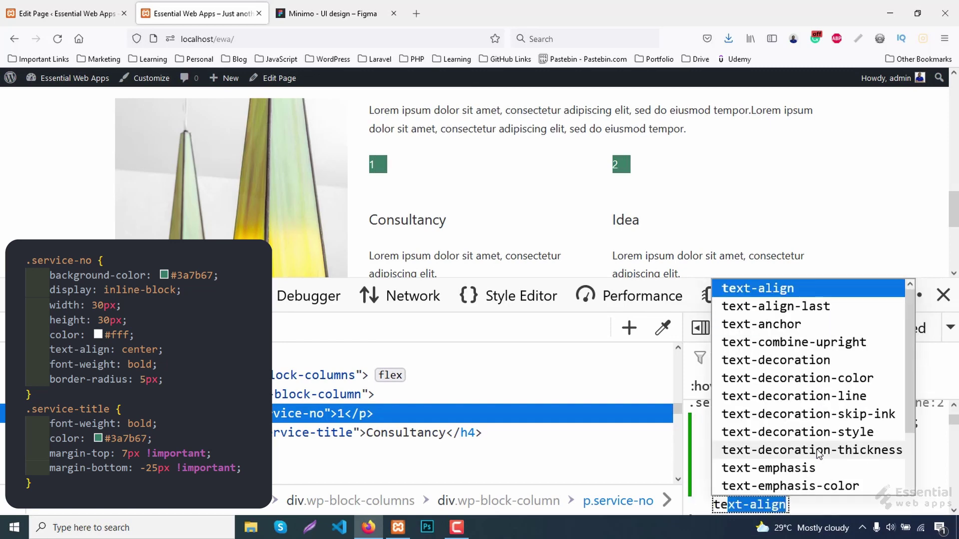
{"action": "key", "text": "Return"}
{"action": "type", "text": "center"}
{"action": "key", "text": "Return"}
{"action": "type", "text": "line-height"}
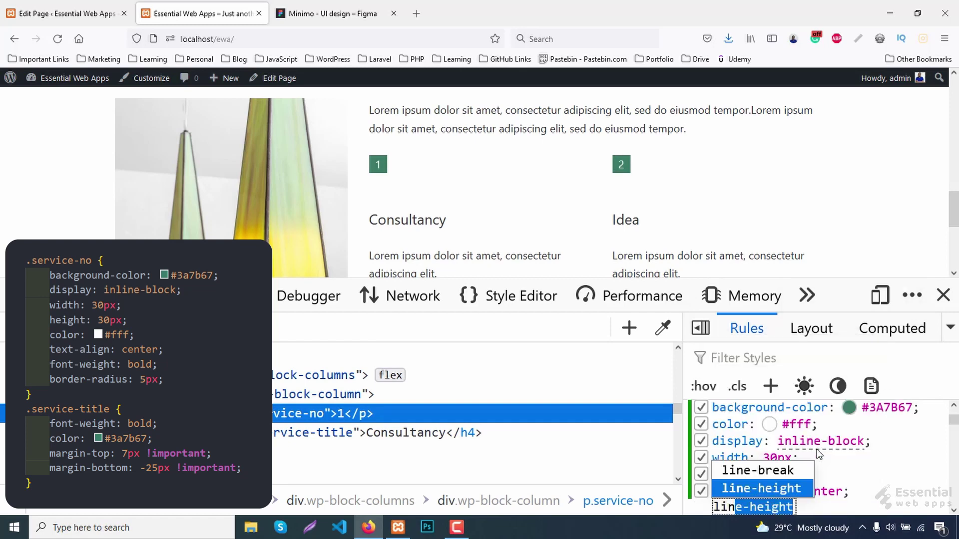
{"action": "key", "text": "Return"}
{"action": "type", "text": "30px"}
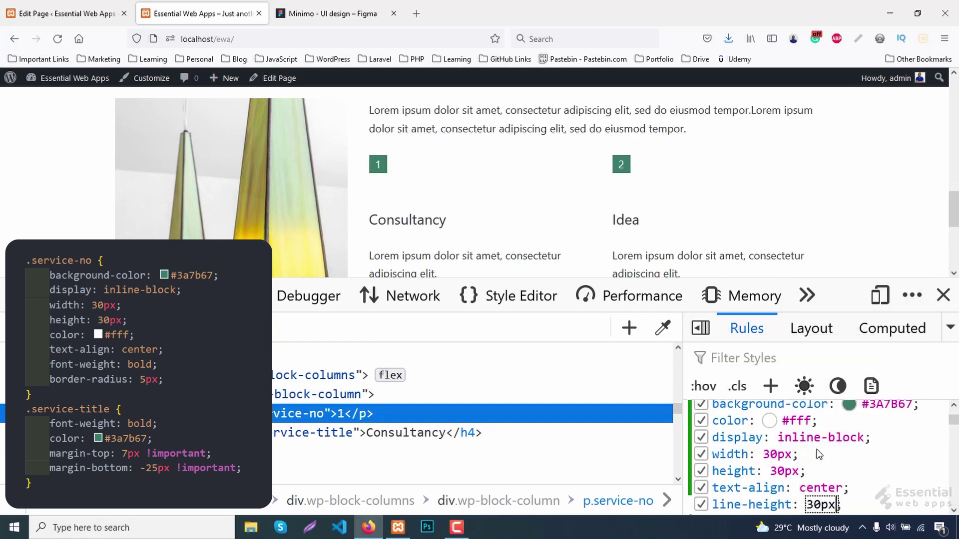
{"action": "key", "text": "Return"}
{"action": "type", "text": "border-radi"}
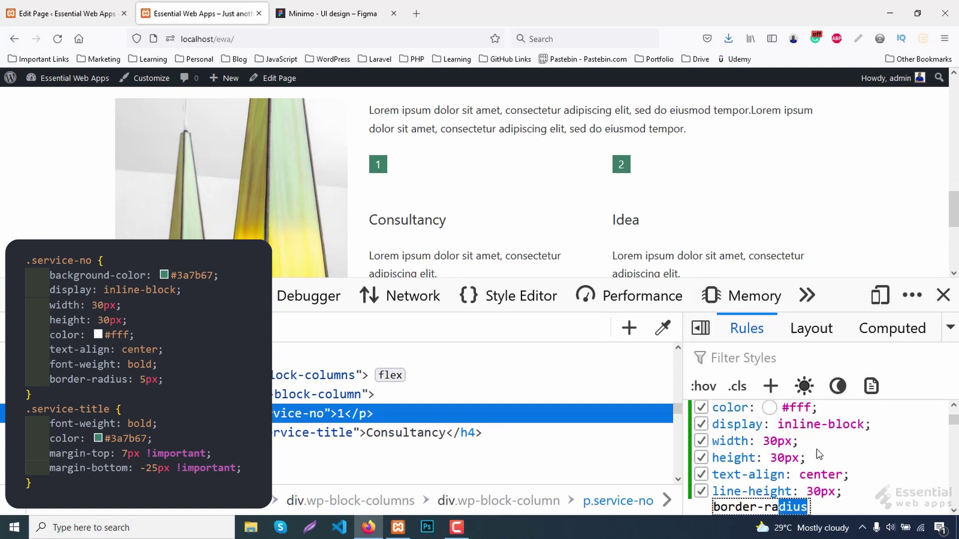
{"action": "key", "text": "Return"}
{"action": "type", "text": "5px"}
{"action": "key", "text": "Return"}
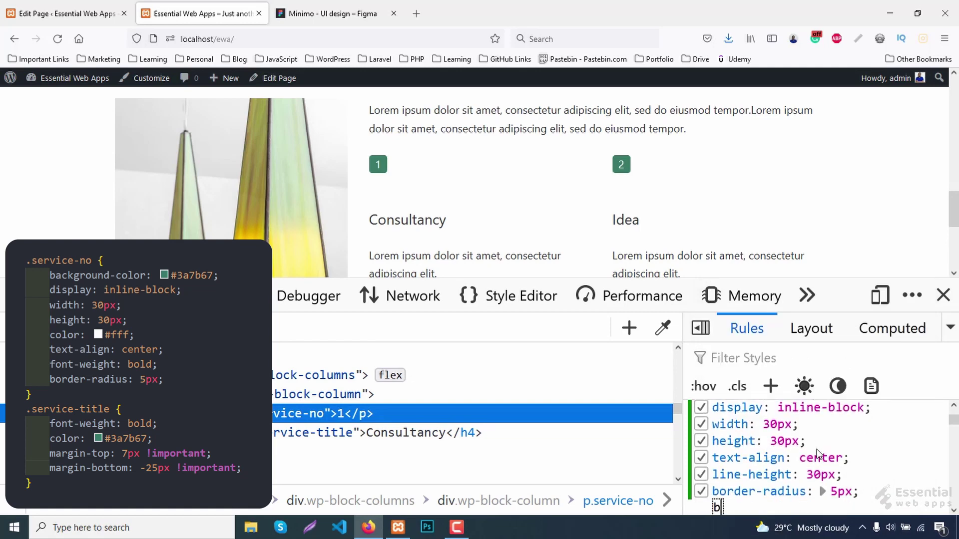
Add font-weight bold and margin-bottom 0 !important to the badge rule.
{"action": "type", "text": "border"}
{"action": "key", "text": "BackSpace"}
{"action": "key", "text": "BackSpace"}
{"action": "key", "text": "BackSpace"}
{"action": "key", "text": "BackSpace"}
{"action": "key", "text": "BackSpace"}
{"action": "key", "text": "BackSpace"}
{"action": "type", "text": "fp"}
{"action": "key", "text": "BackSpace"}
{"action": "type", "text": "ont-w"}
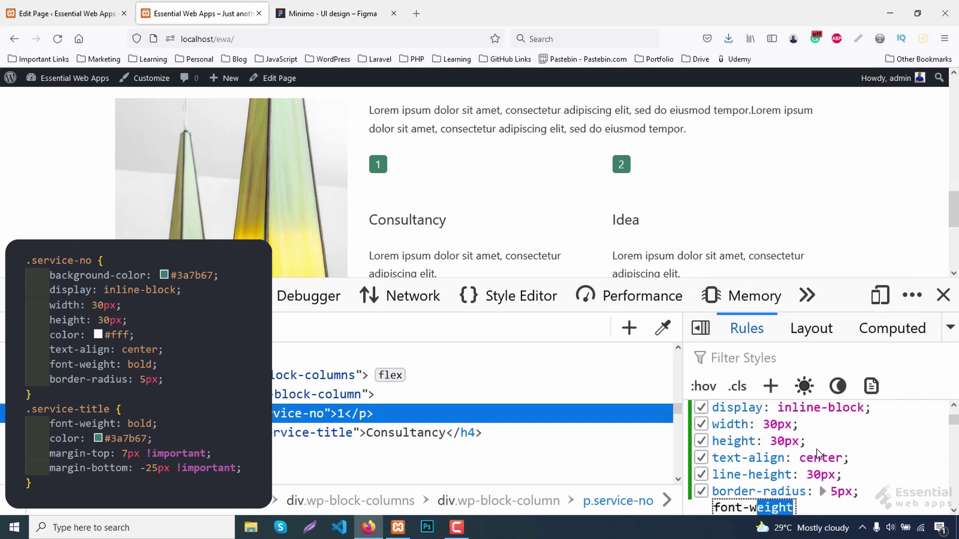
{"action": "key", "text": "Tab"}
{"action": "type", "text": "b"}
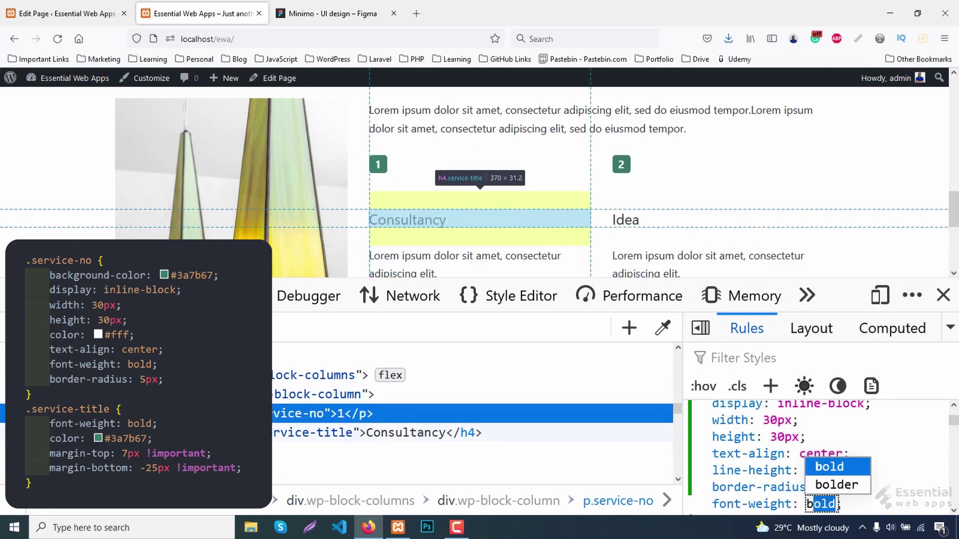
{"action": "key", "text": "Return"}
{"action": "type", "text": "m"}
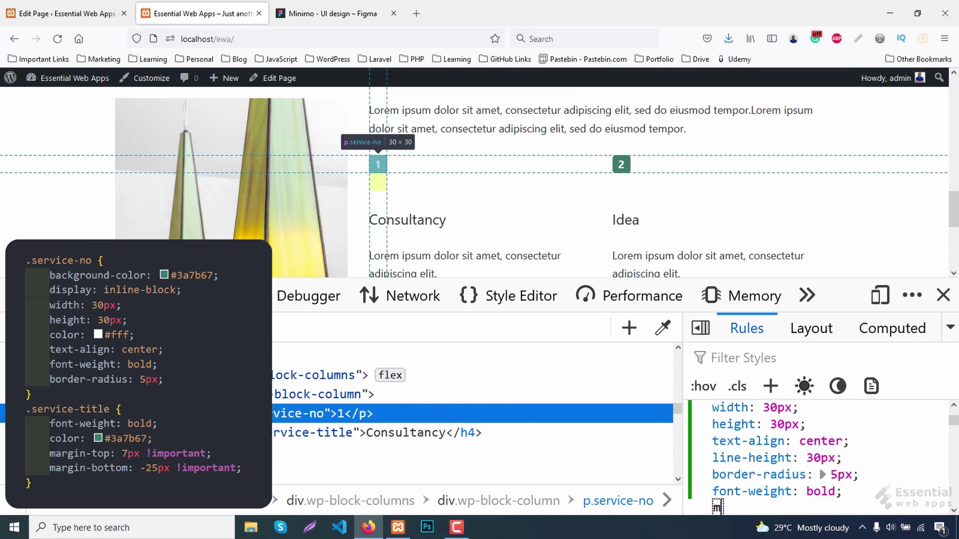
{"action": "type", "text": "argin-bottom"}
{"action": "key", "text": "Tab"}
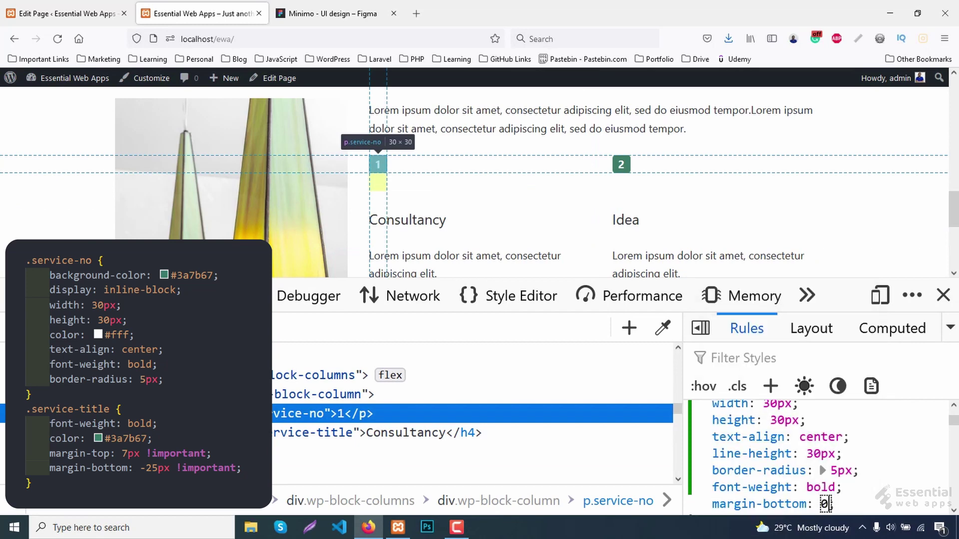
{"action": "type", "text": "0 a"}
{"action": "type", "text": "!"}
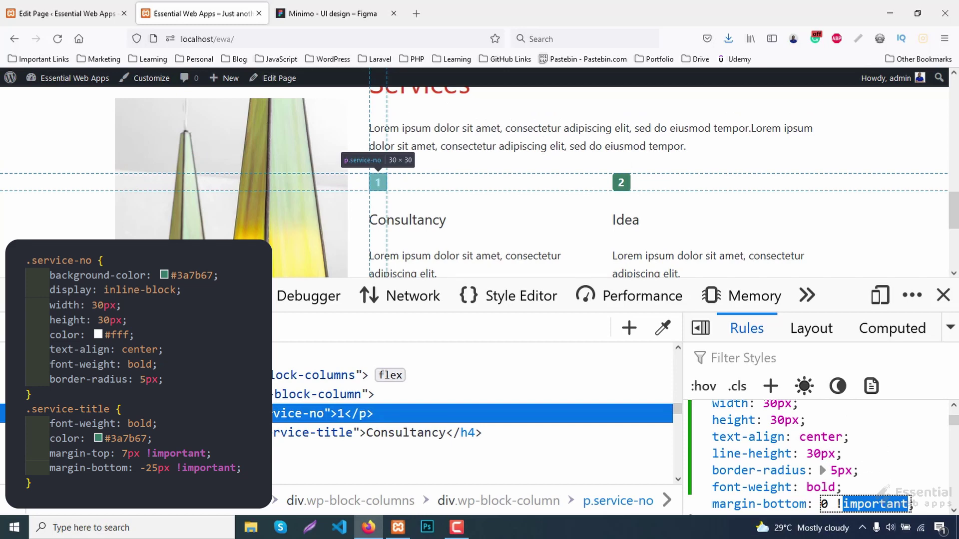
{"action": "scroll", "coordinate": [516, 174], "scroll_direction": "down", "scroll_amount": 2}
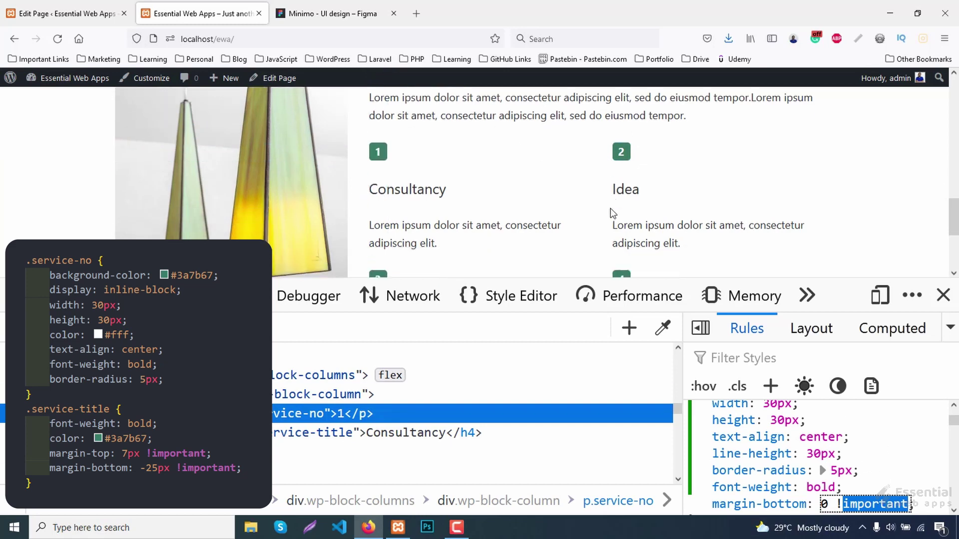
{"action": "scroll", "coordinate": [610, 205], "scroll_direction": "up", "scroll_amount": 1}
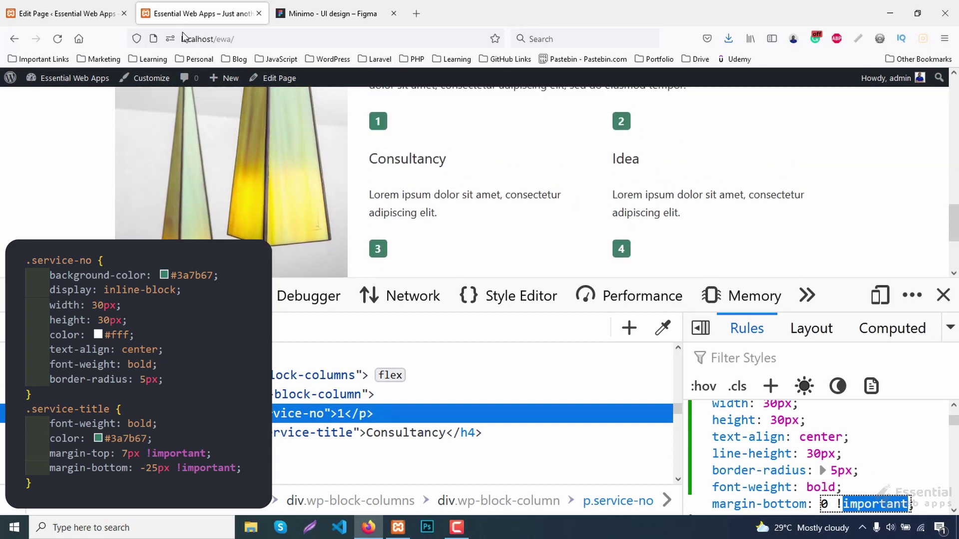
Compare the styled badge against the Figma design and return to the live site.
{"action": "left_click", "coordinate": [320, 7]}
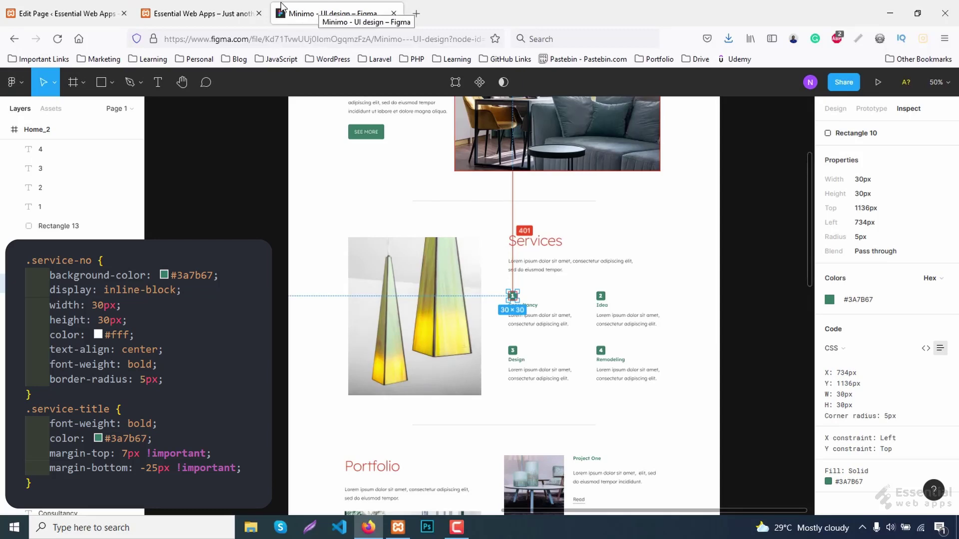
{"action": "left_click", "coordinate": [93, 10]}
{"action": "left_click", "coordinate": [150, 10]}
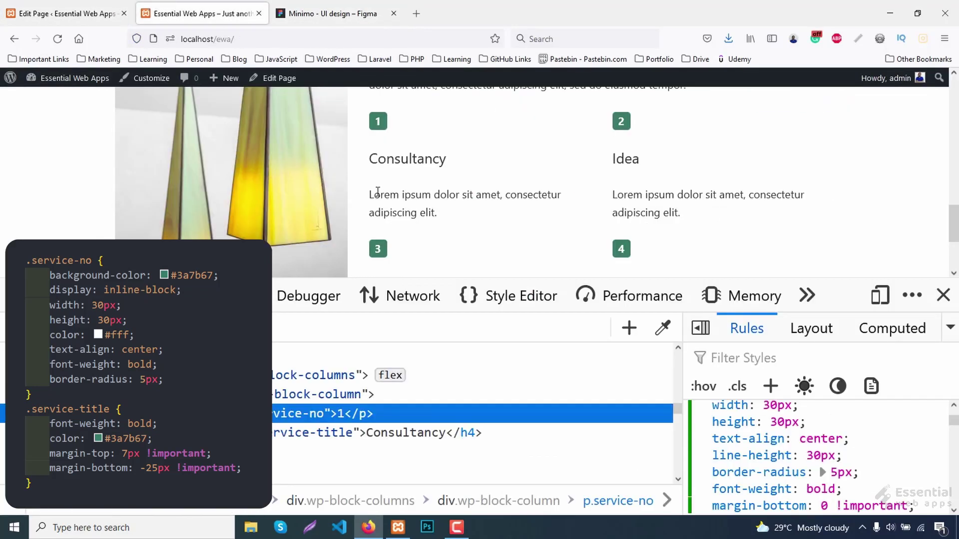
{"action": "right_click", "coordinate": [387, 165]}
Add a .service-title rule for the Consultancy heading with bold weight and #3A7B67 colour.
{"action": "left_click", "coordinate": [434, 338]}
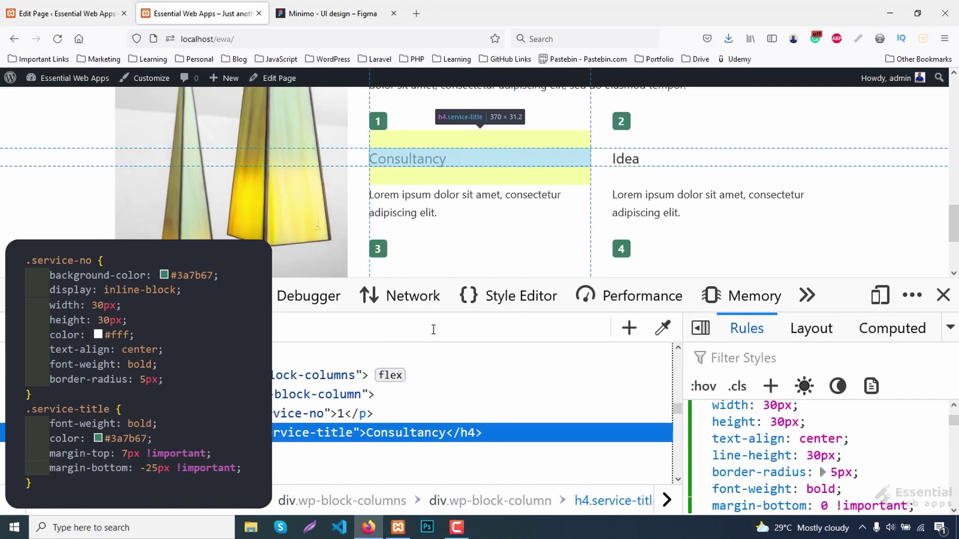
{"action": "mouse_move", "coordinate": [777, 439]}
{"action": "left_click", "coordinate": [770, 387]}
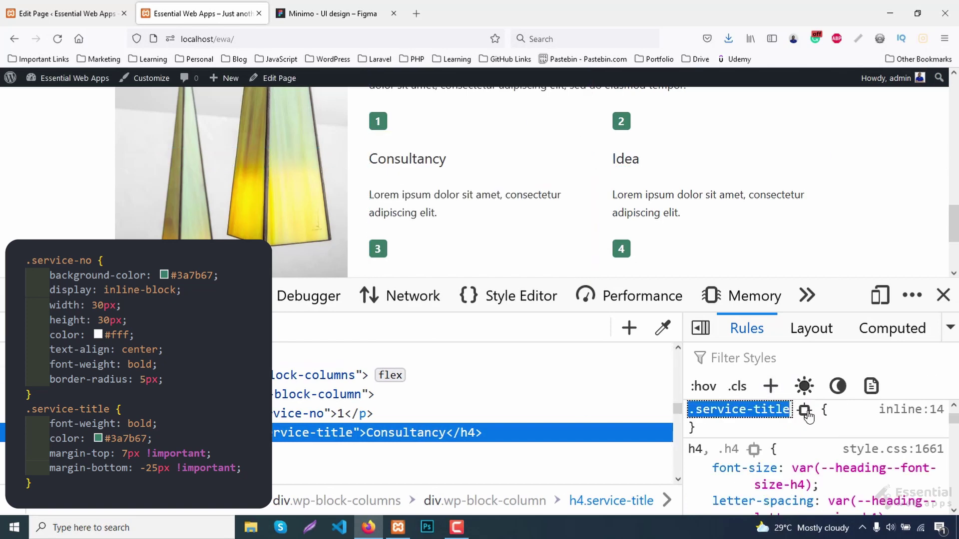
{"action": "key", "text": "Tab"}
{"action": "type", "text": "font-weight"}
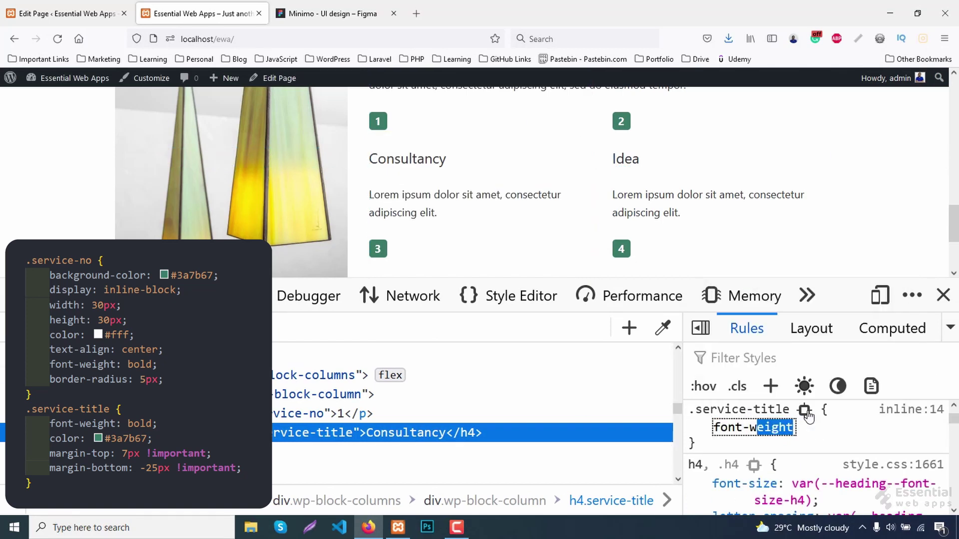
{"action": "key", "text": "Tab"}
{"action": "type", "text": "b"}
{"action": "key", "text": "Tab"}
{"action": "type", "text": "c"}
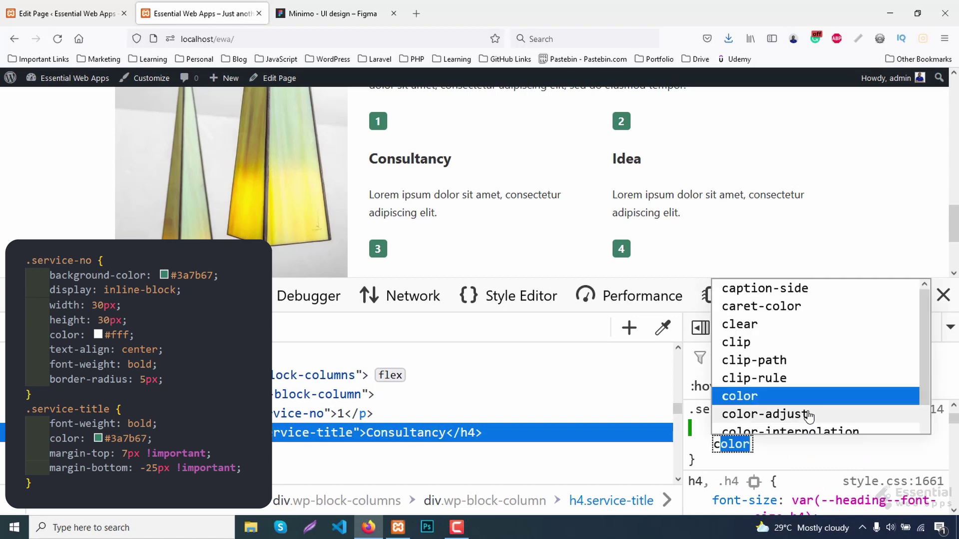
{"action": "key", "text": "Tab"}
{"action": "type", "text": "#3A7B67"}
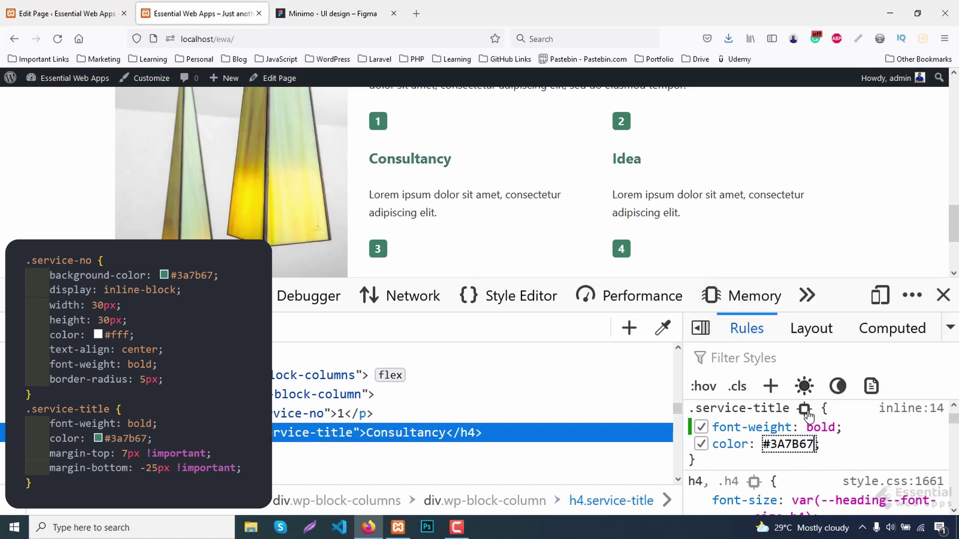
{"action": "key", "text": "Tab"}
Give the service title a 7px !important top margin.
{"action": "type", "text": "margin-t"}
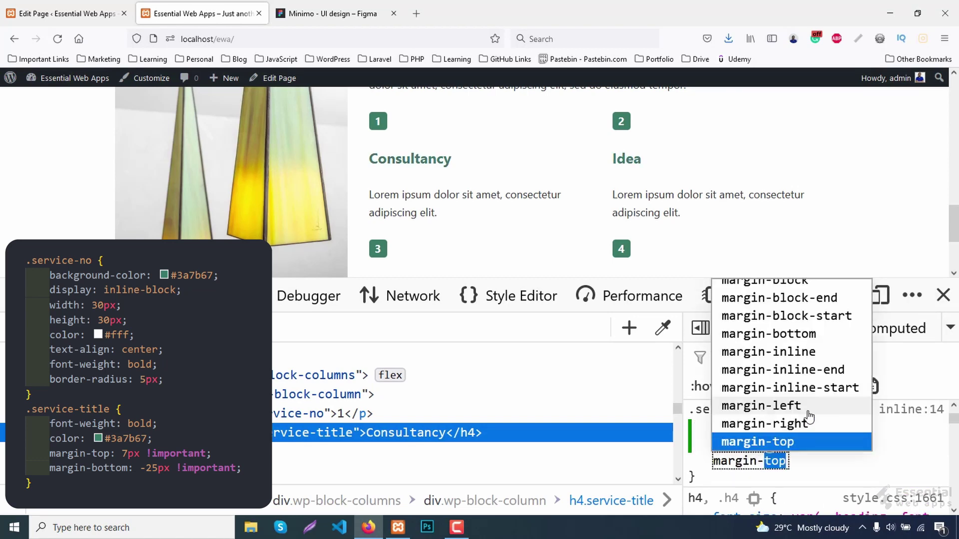
{"action": "key", "text": "Tab"}
{"action": "type", "text": "0px "}
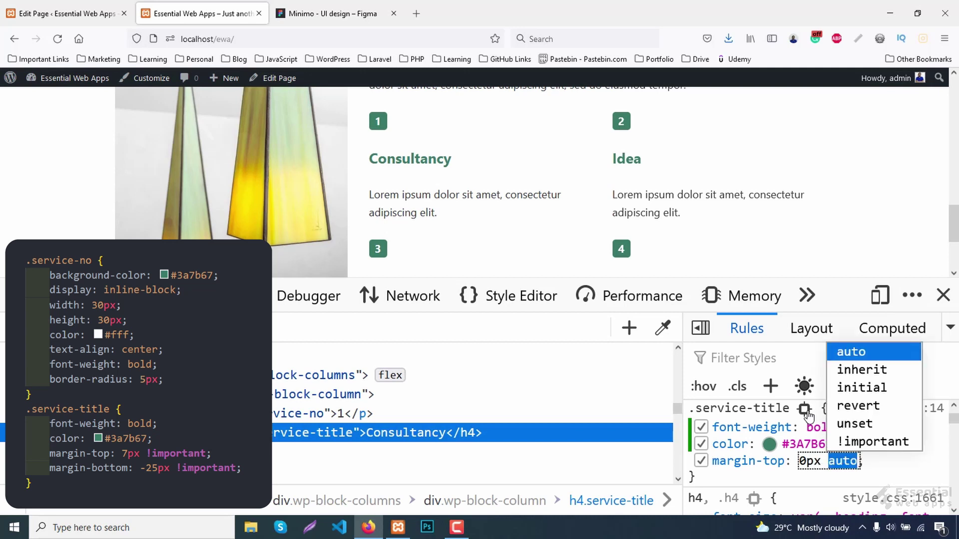
{"action": "type", "text": "!important"}
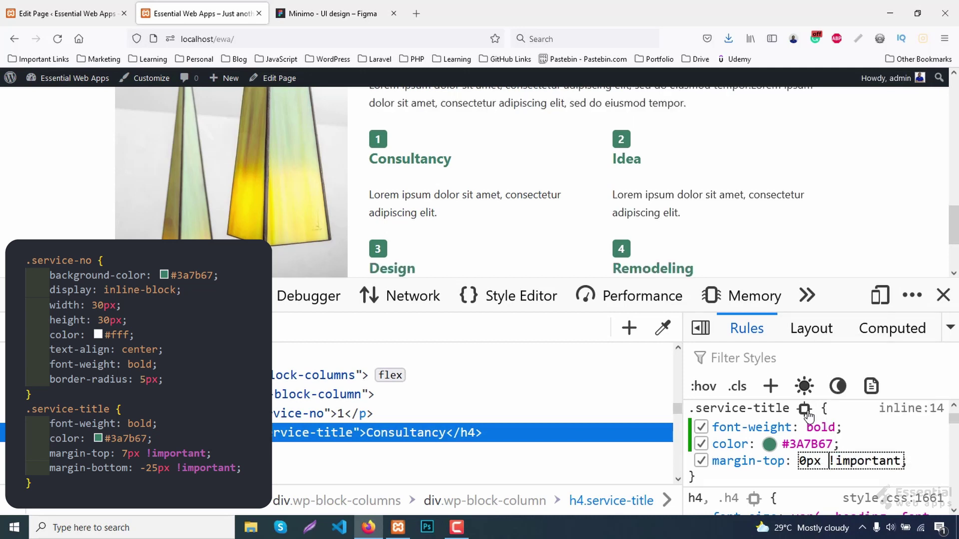
{"action": "key", "text": "Up"}
{"action": "key", "text": "Up"}
{"action": "key", "text": "Up"}
{"action": "key", "text": "Up"}
{"action": "key", "text": "Up"}
{"action": "key", "text": "Up"}
{"action": "key", "text": "Up"}
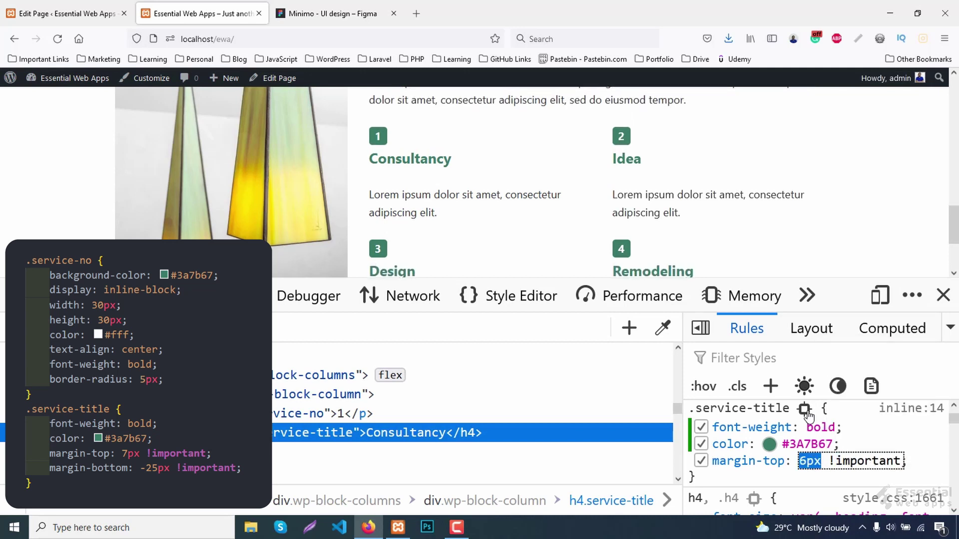
{"action": "key", "text": "Return"}
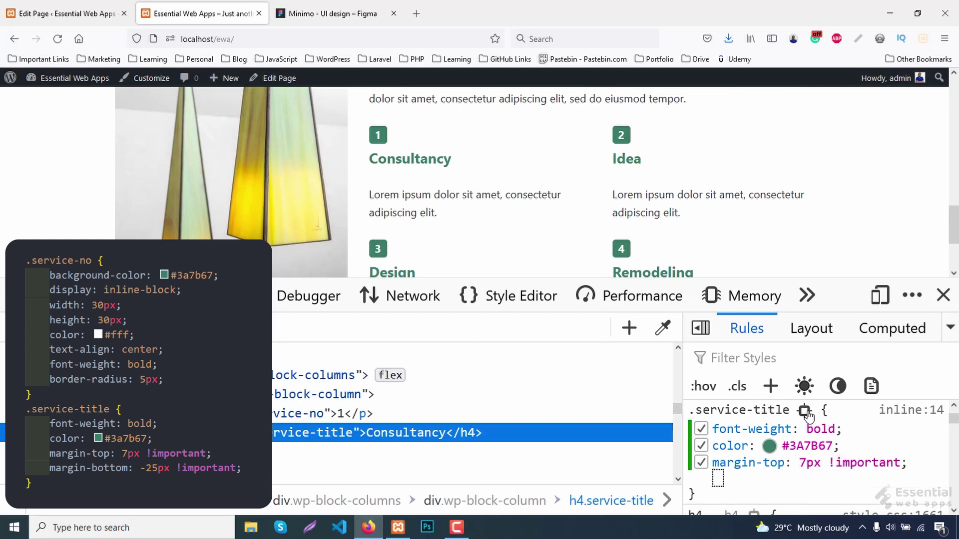
Set the service title's bottom margin to -25px !important to pull the description up.
{"action": "type", "text": "margin-bottom"}
{"action": "key", "text": "Return"}
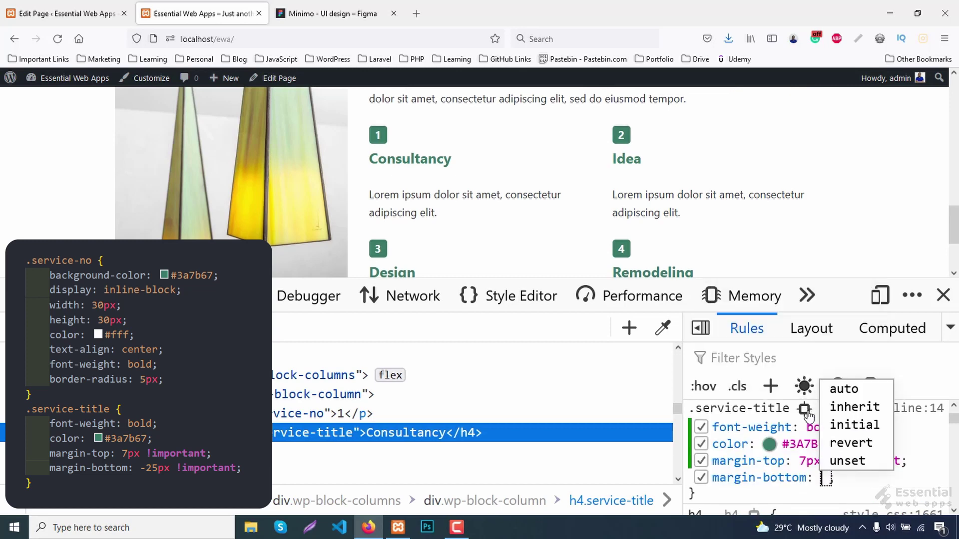
{"action": "type", "text": "0px"}
{"action": "key", "text": "BackSpace"}
{"action": "type", "text": "!important"}
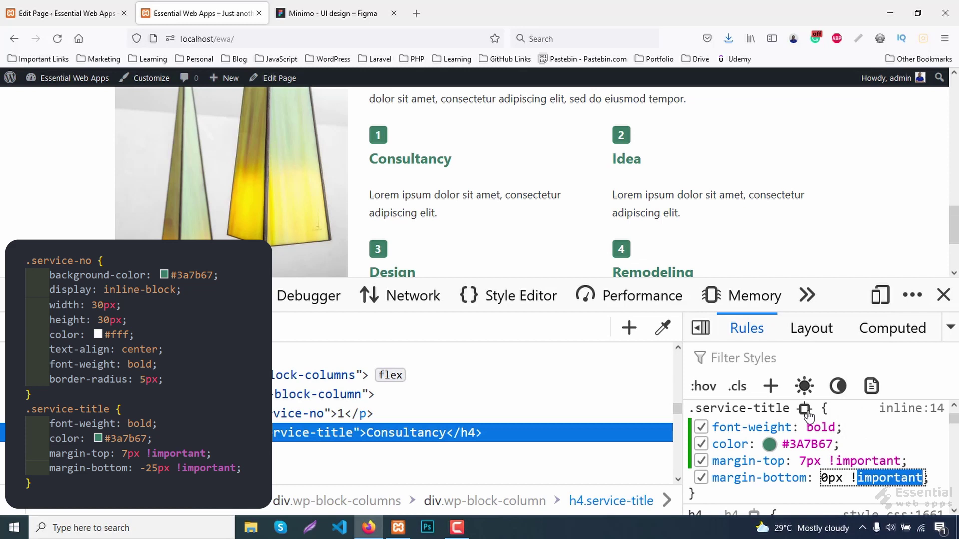
{"action": "key", "text": "Down"}
{"action": "key", "text": "Down"}
{"action": "key", "text": "Down"}
{"action": "key", "text": "Down"}
{"action": "key", "text": "Down"}
{"action": "key", "text": "Down"}
{"action": "key", "text": "Down"}
{"action": "key", "text": "Down"}
{"action": "key", "text": "Down"}
{"action": "key", "text": "Down"}
{"action": "key", "text": "Down"}
{"action": "key", "text": "Down"}
{"action": "key", "text": "Down"}
{"action": "key", "text": "Down"}
{"action": "key", "text": "Down"}
{"action": "key", "text": "Down"}
{"action": "key", "text": "Down"}
{"action": "key", "text": "Down"}
{"action": "key", "text": "Down"}
{"action": "key", "text": "Down"}
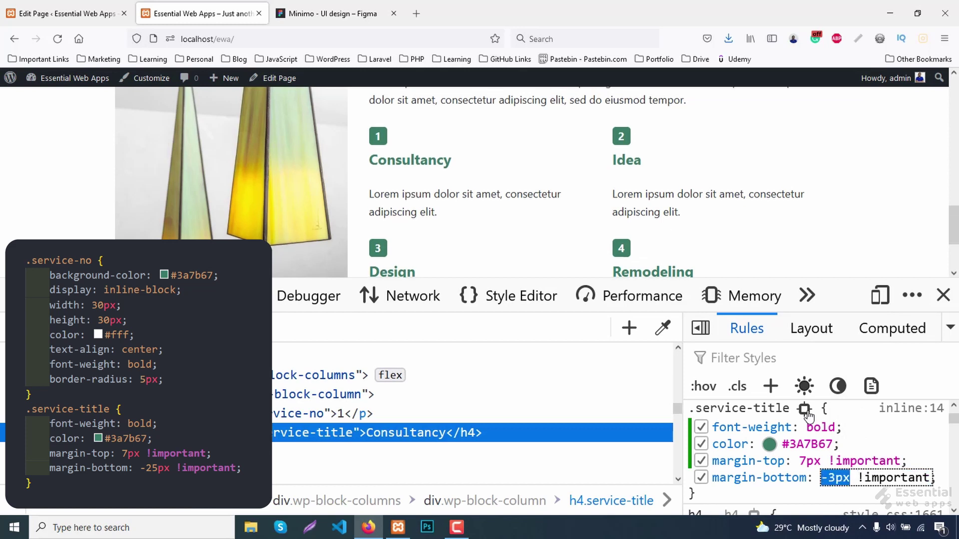
{"action": "key", "text": "Down"}
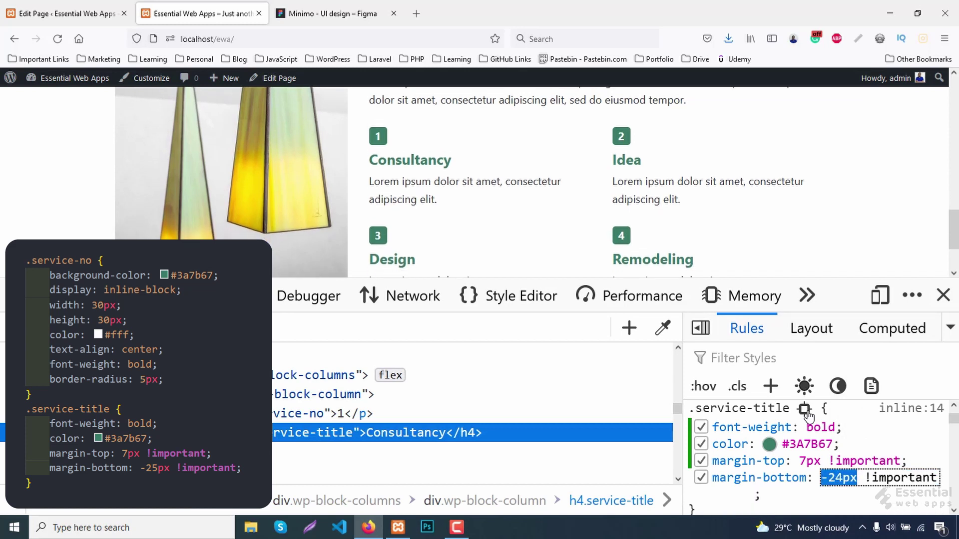
{"action": "key", "text": "Down"}
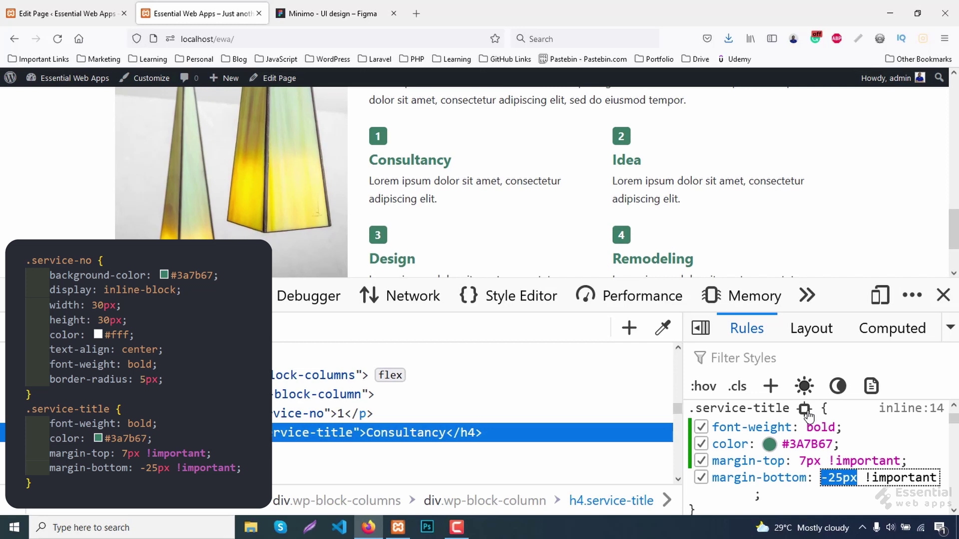
{"action": "scroll", "coordinate": [787, 208], "scroll_direction": "down", "scroll_amount": 2}
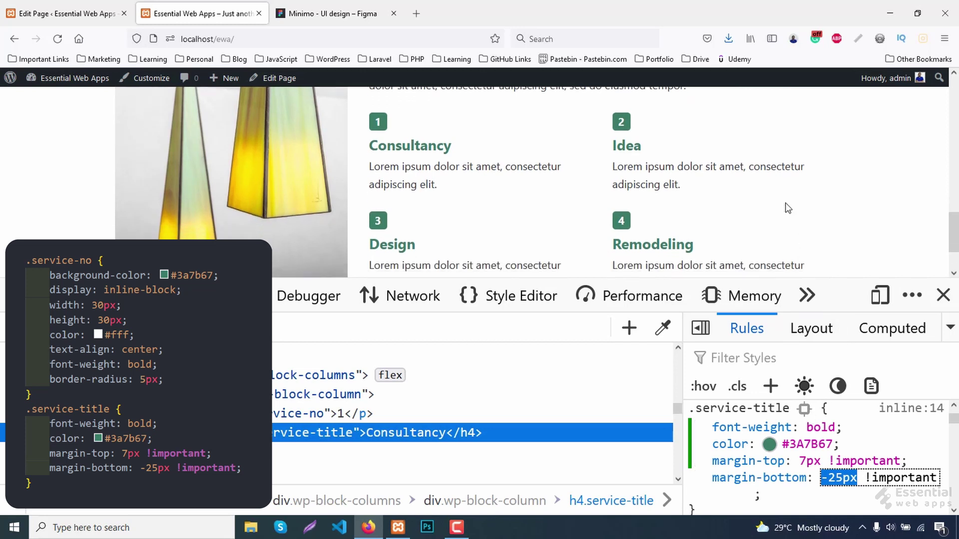
{"action": "scroll", "coordinate": [868, 472], "scroll_direction": "up", "scroll_amount": 2}
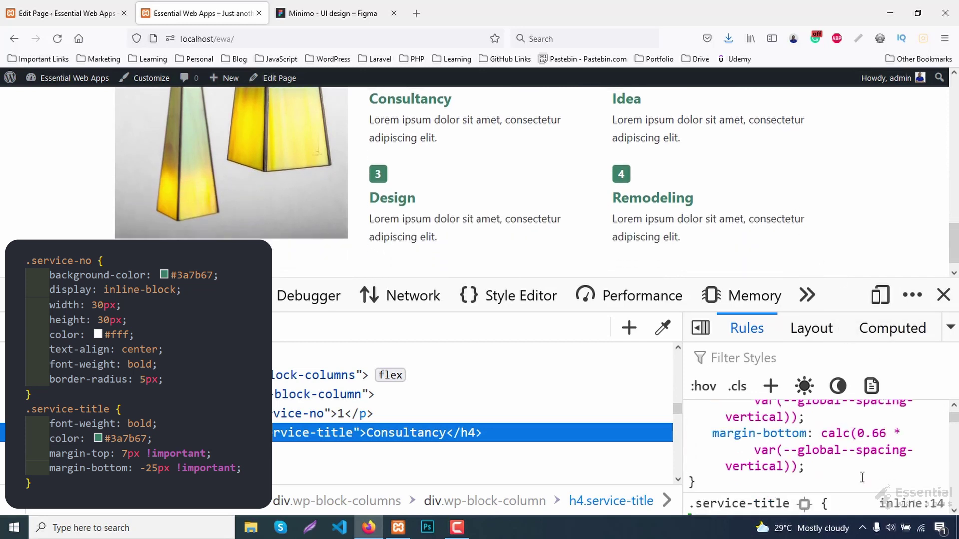
{"action": "scroll", "coordinate": [897, 465], "scroll_direction": "down", "scroll_amount": 2}
{"action": "scroll", "coordinate": [902, 465], "scroll_direction": "up", "scroll_amount": 2}
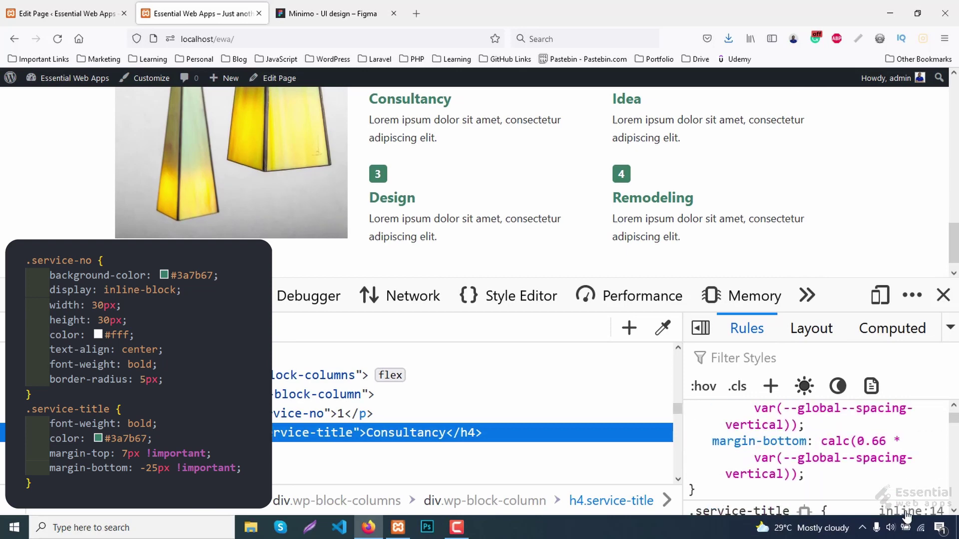
Open the rule's stylesheet in the Style Editor and select all its CSS for copying.
{"action": "left_click", "coordinate": [905, 510]}
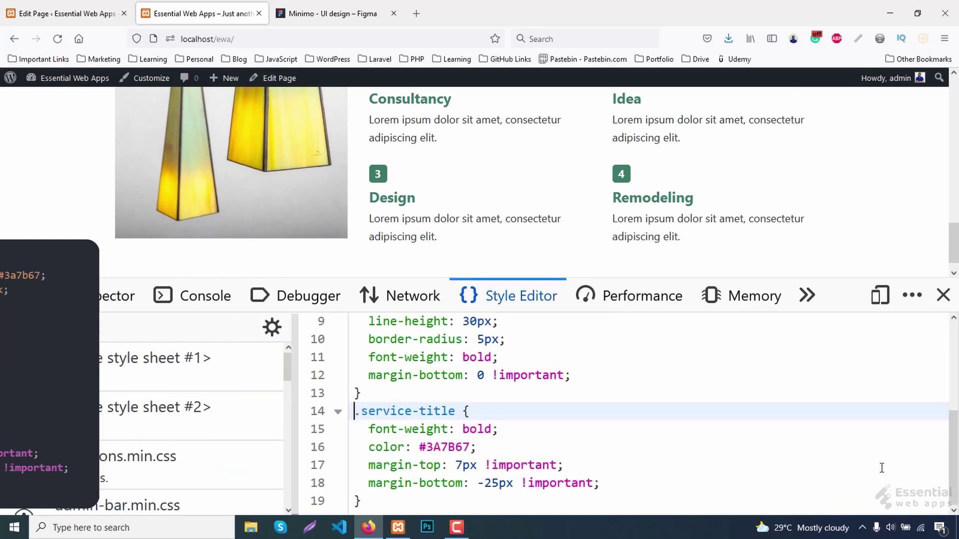
{"action": "left_click", "coordinate": [598, 426]}
{"action": "key", "text": "ctrl+a"}
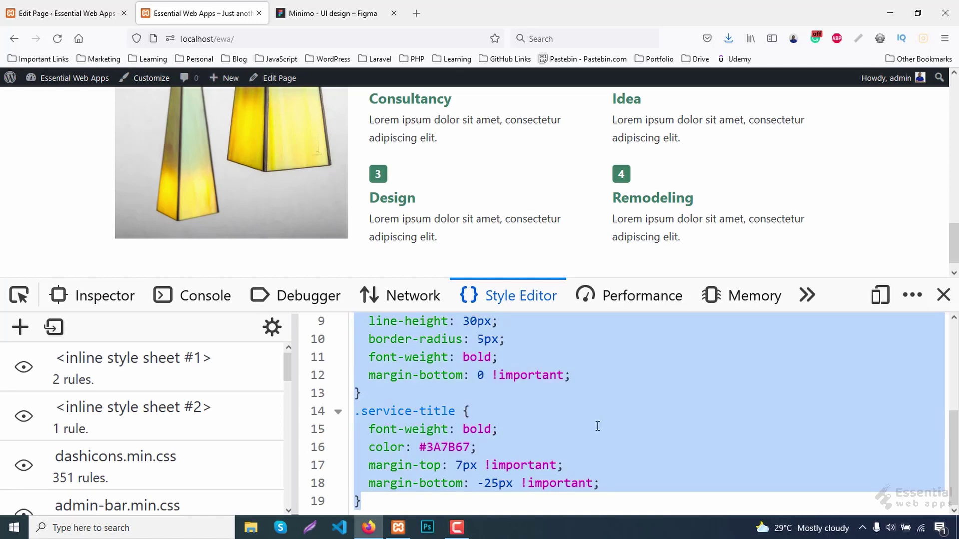
{"action": "left_click", "coordinate": [43, 14]}
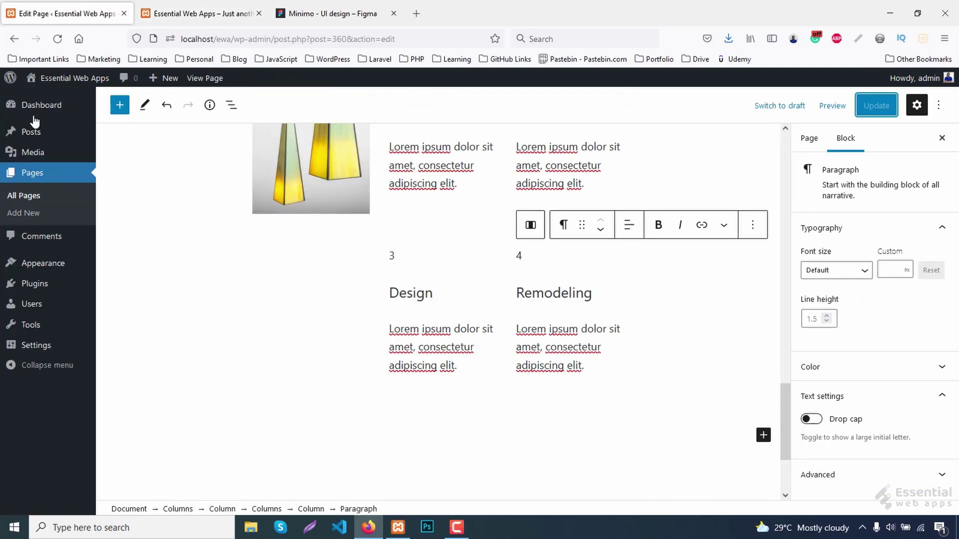
Paste the service badge and title CSS into the customizer's Additional CSS and publish.
{"action": "mouse_move", "coordinate": [75, 268]}
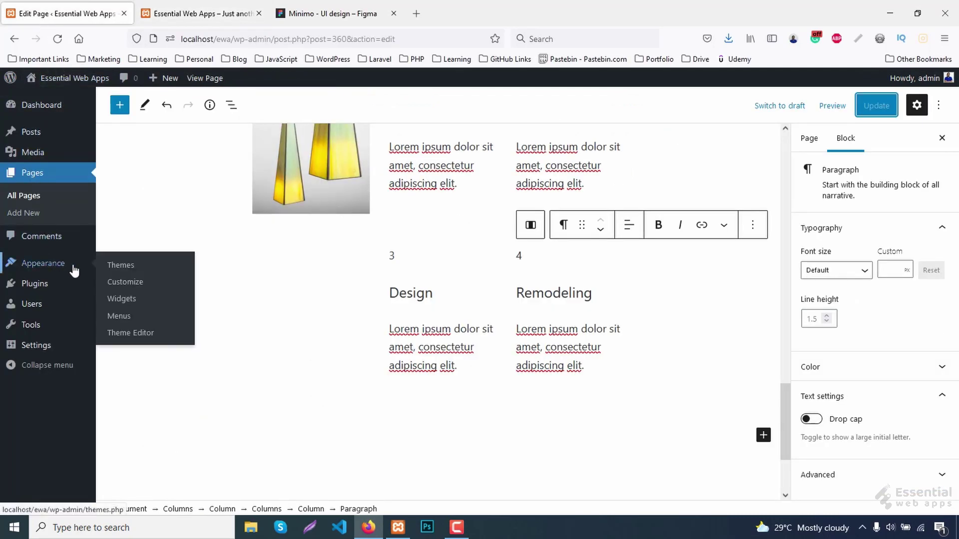
{"action": "middle_click", "coordinate": [132, 285]}
{"action": "left_click", "coordinate": [207, 10]}
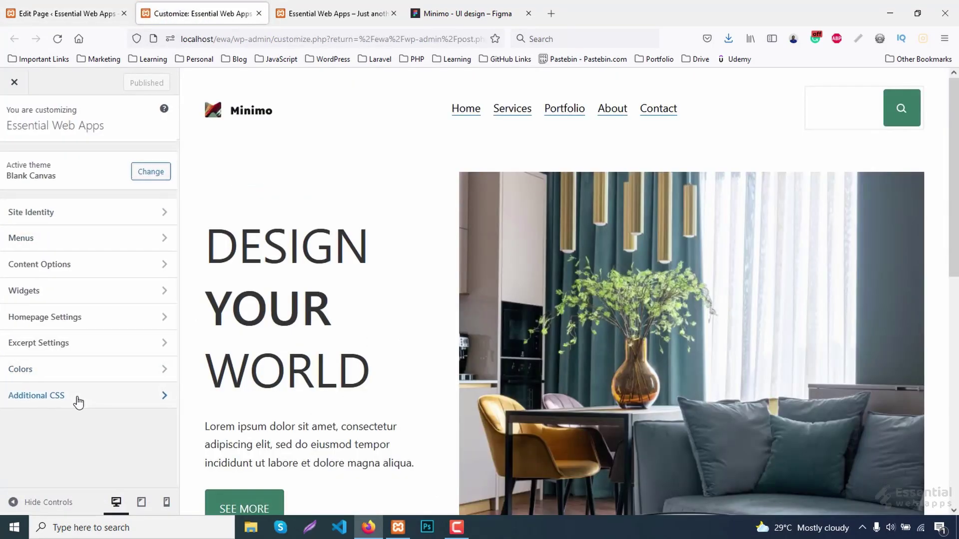
{"action": "left_click", "coordinate": [78, 396]}
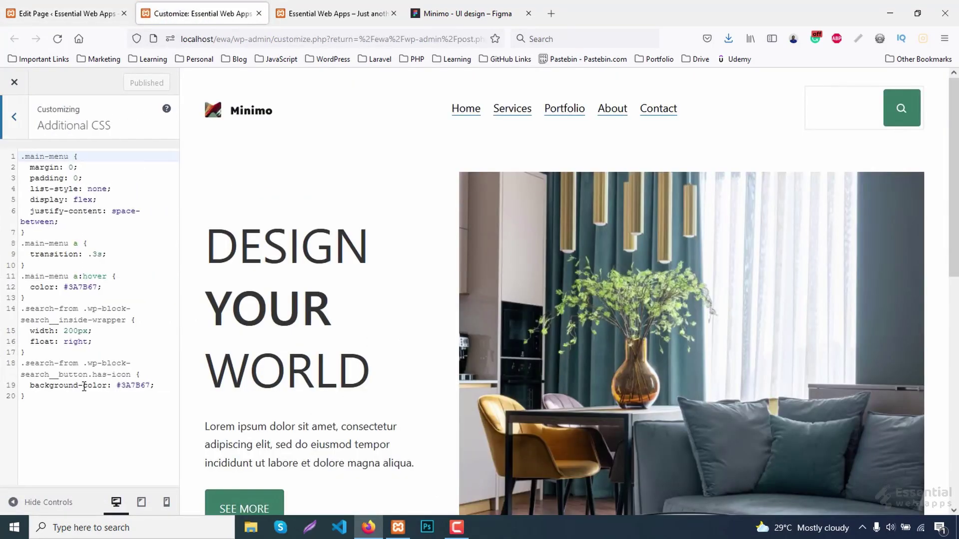
{"action": "left_click", "coordinate": [67, 403]}
{"action": "key", "text": "Return"}
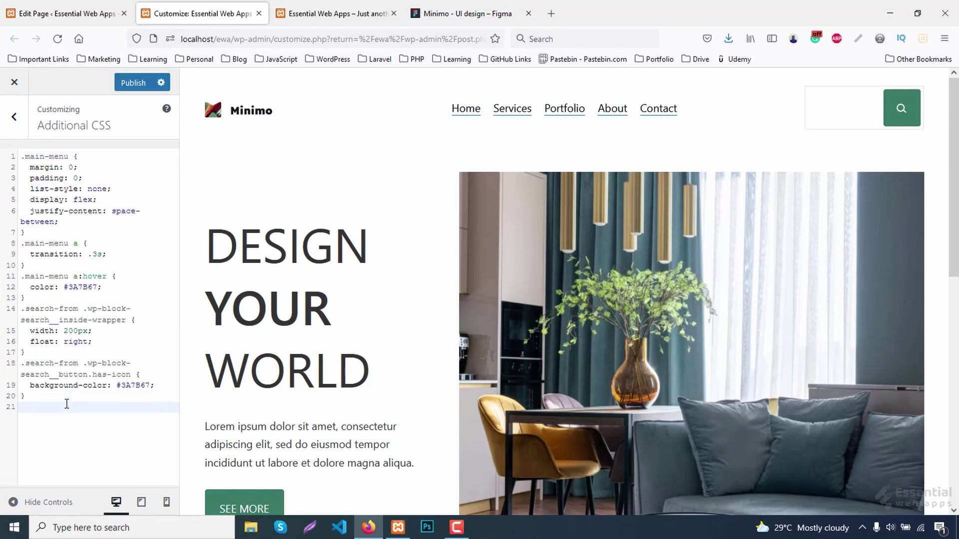
{"action": "type", "text": ".service-no {   background-color: #3A7B67;   color: #fff;   display: inline-block;   width: 30px;   height: 30px;   text-align: center;   line-height: 30px;   border-radius: 5px;   font-weight: bold;   margin-bottom: 0 !important; } .service-title {   font-weight: bold;   color: #3A7B67;   margin-top: 7px !important;   margin-bottom: -25px !important; }"}
{"action": "scroll", "coordinate": [525, 340], "scroll_direction": "down", "scroll_amount": 5}
{"action": "scroll", "coordinate": [578, 344], "scroll_direction": "down", "scroll_amount": 3}
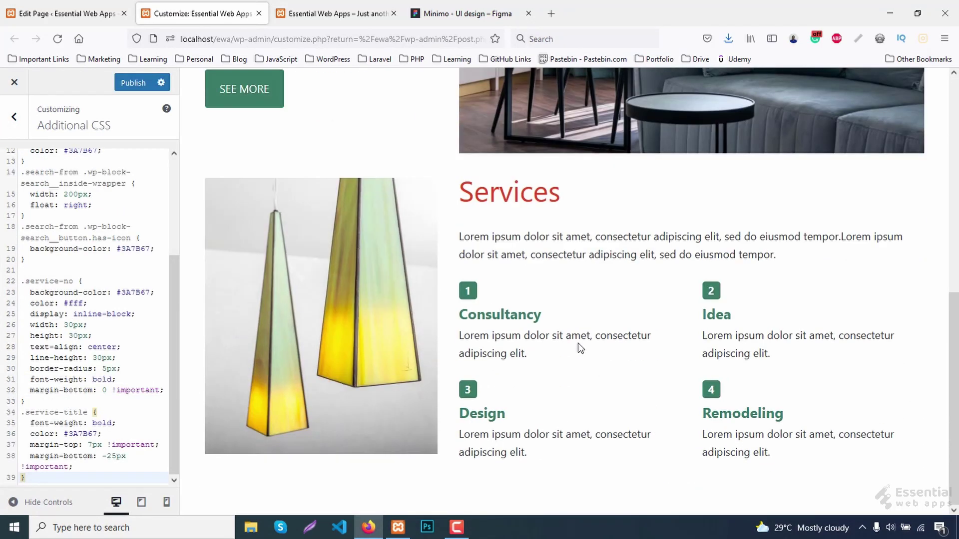
{"action": "left_click", "coordinate": [134, 83]}
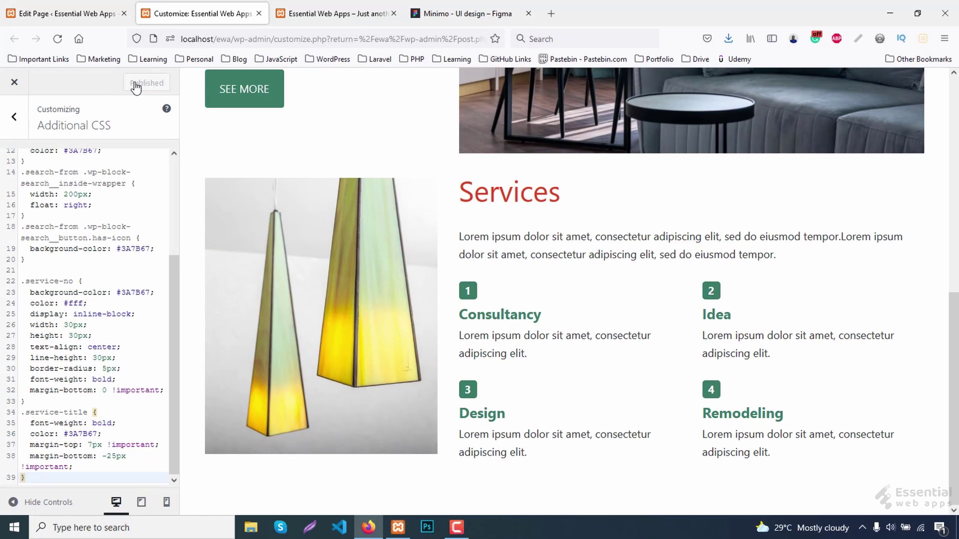
Check the live site, then copy the Figma divider's #C4C4C4 border colour.
{"action": "left_click", "coordinate": [330, 14]}
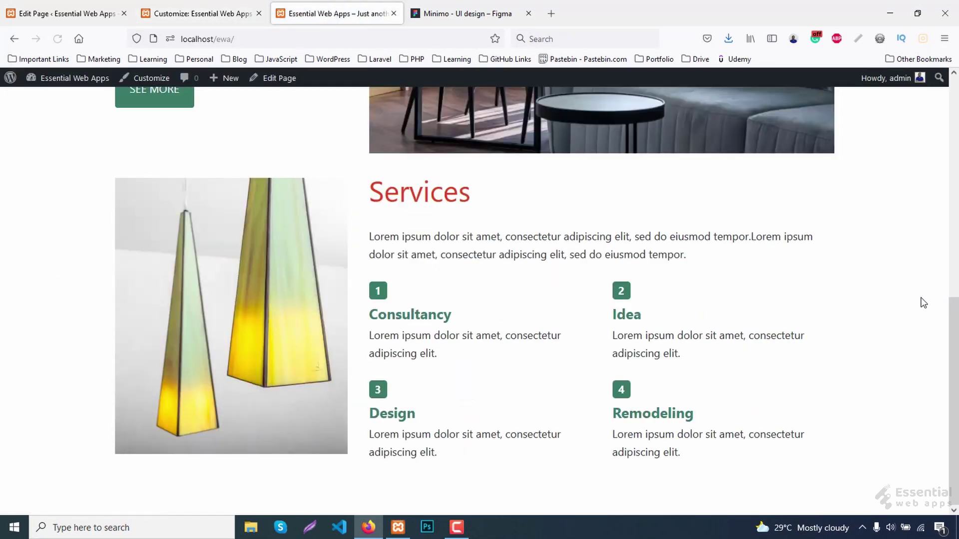
{"action": "left_click", "coordinate": [459, 13]}
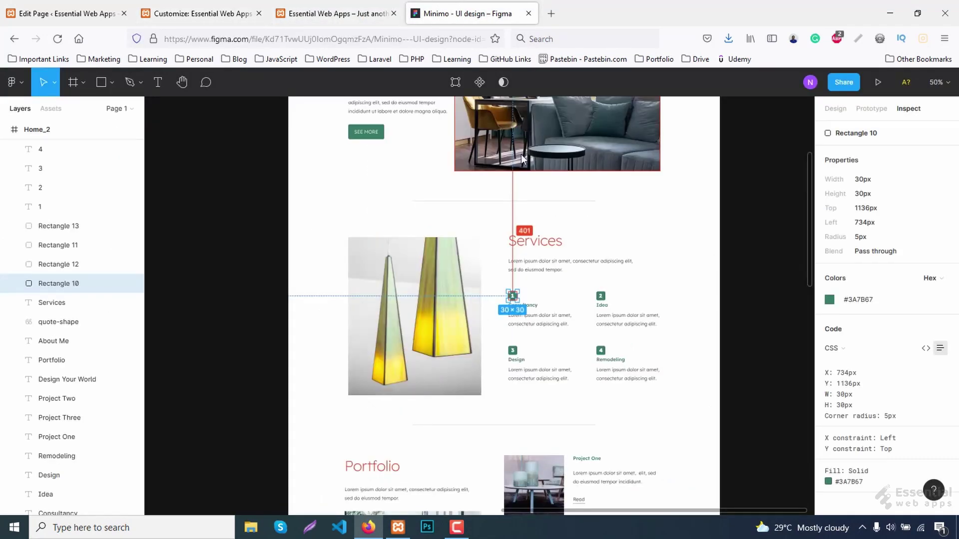
{"action": "left_click", "coordinate": [499, 253]}
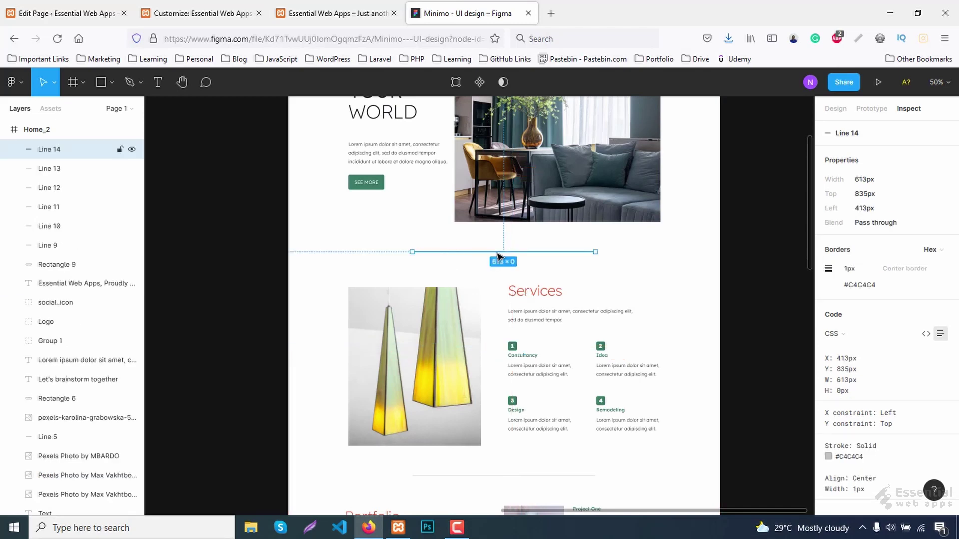
{"action": "left_click", "coordinate": [871, 289]}
{"action": "key", "text": "ctrl+Tab"}
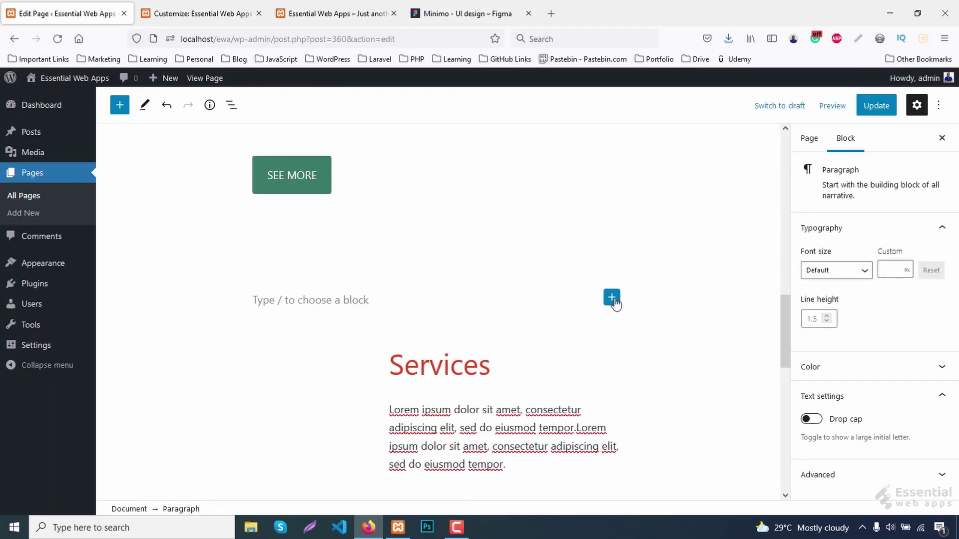
Insert a Separator block above Services with custom colour #c4c4c4.
{"action": "left_click", "coordinate": [612, 298]}
{"action": "type", "text": "s"}
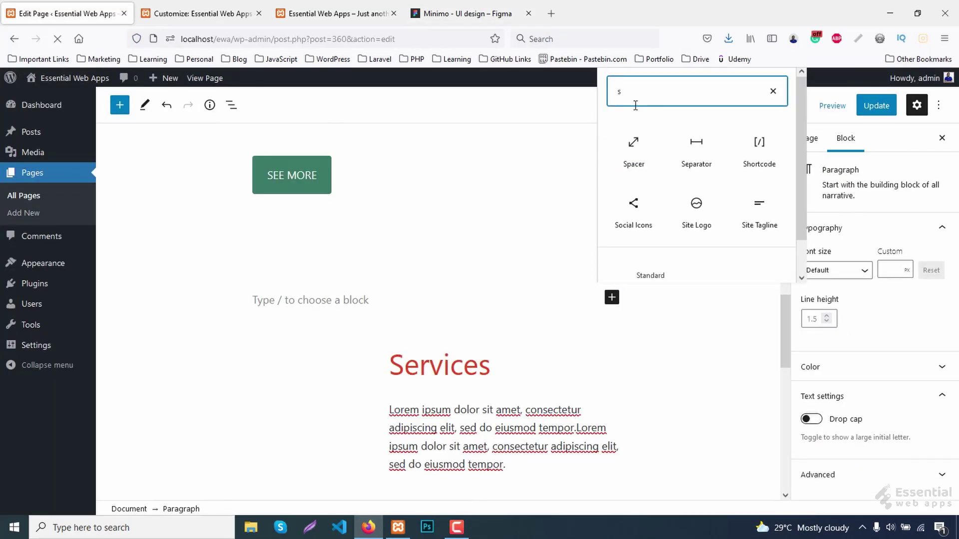
{"action": "type", "text": "ep"}
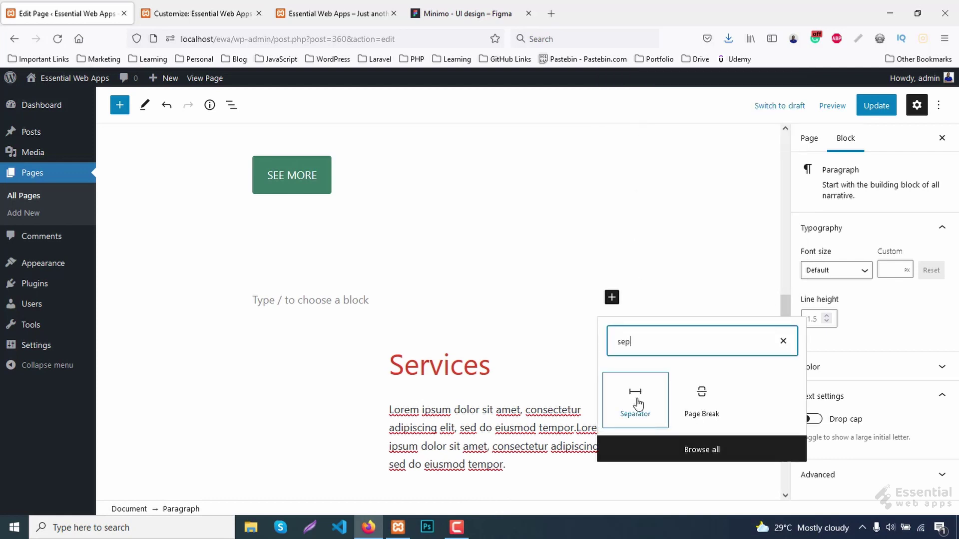
{"action": "left_click", "coordinate": [636, 402]}
{"action": "scroll", "coordinate": [881, 402], "scroll_direction": "down", "scroll_amount": 2}
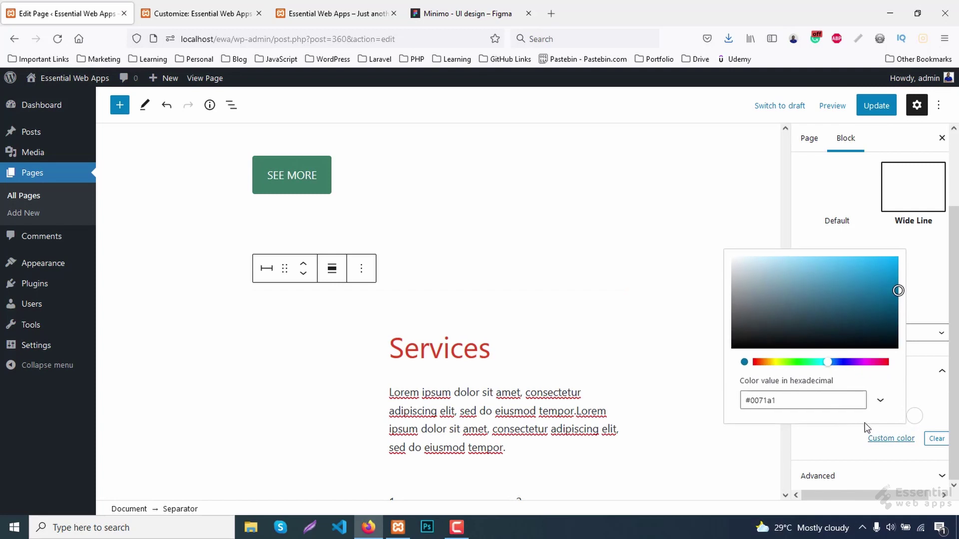
{"action": "left_click", "coordinate": [780, 400]}
{"action": "key", "text": "ctrl+a"}
{"action": "key", "text": "ctrl+v"}
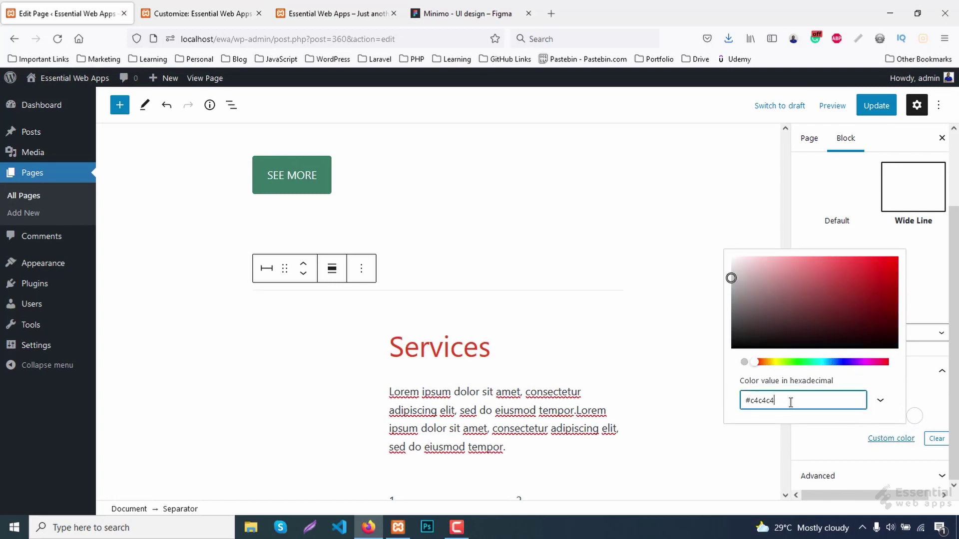
{"action": "left_click", "coordinate": [921, 388]}
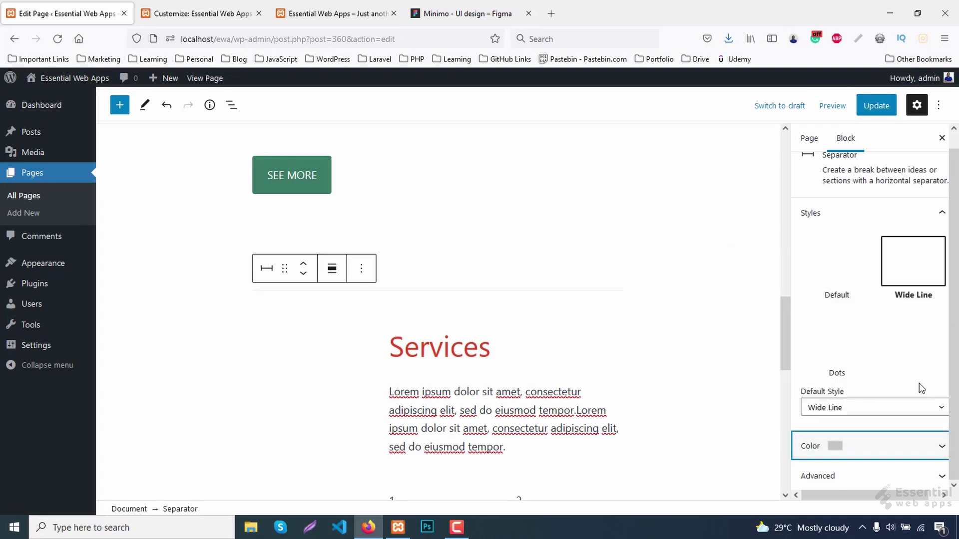
Add a Spacer block after the divider with a height of 40 pixels.
{"action": "left_click", "coordinate": [361, 269]}
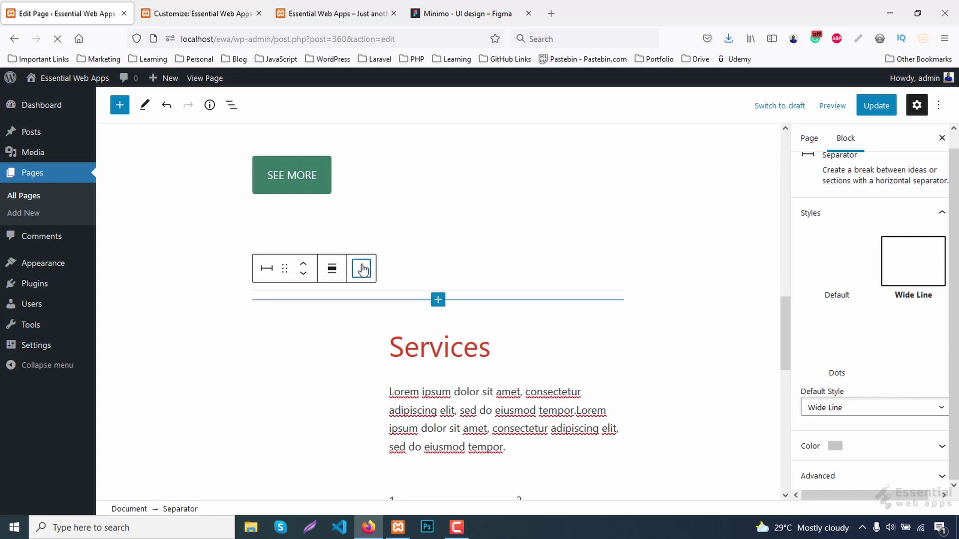
{"action": "left_click", "coordinate": [389, 396]}
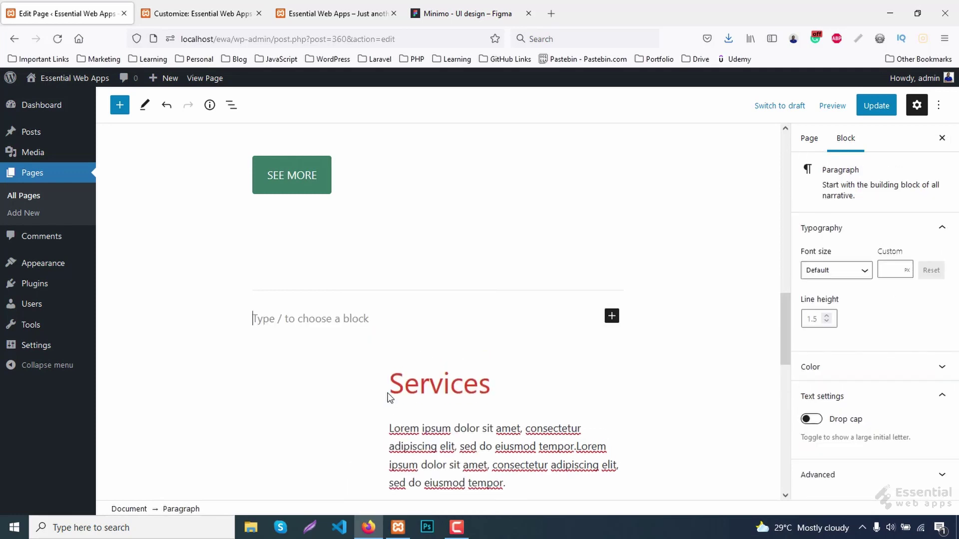
{"action": "left_click", "coordinate": [613, 316]}
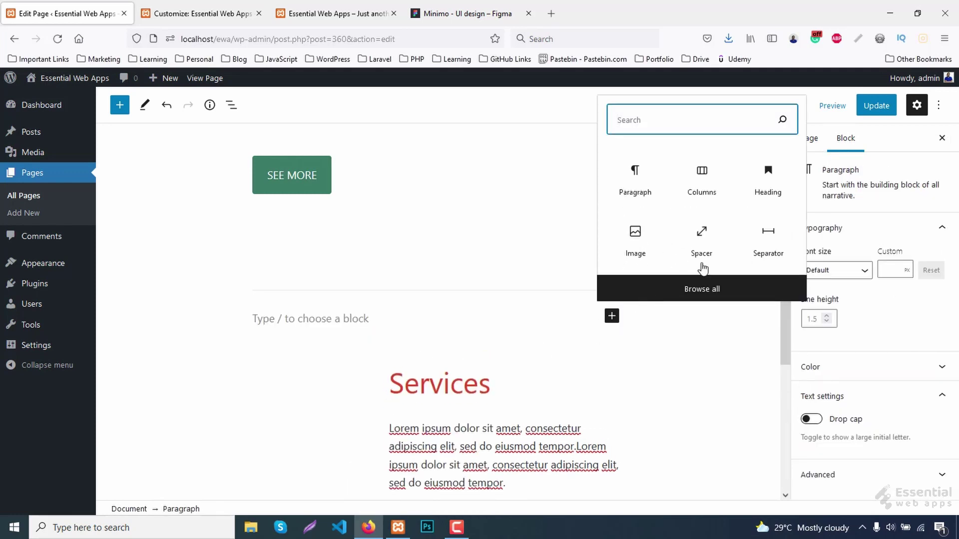
{"action": "left_click", "coordinate": [704, 242]}
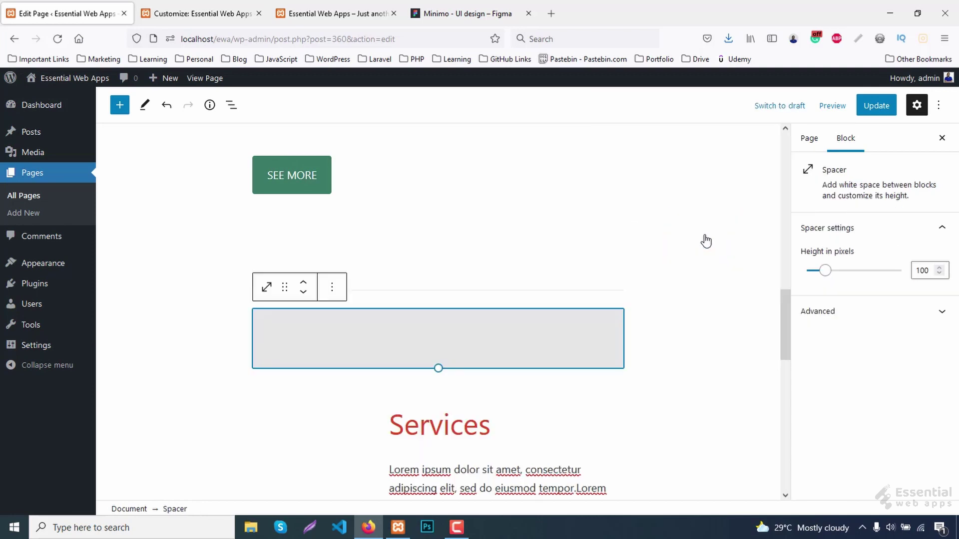
{"action": "left_click", "coordinate": [926, 269]}
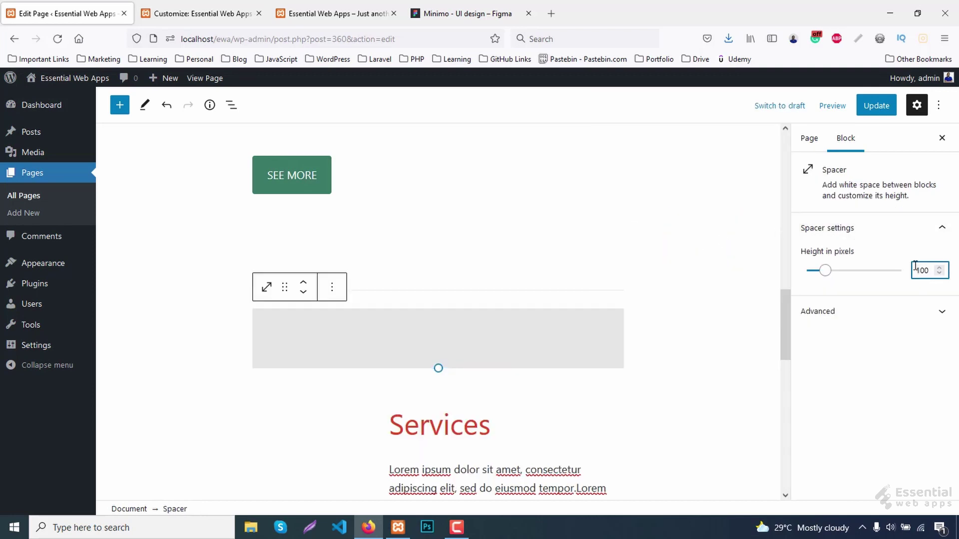
{"action": "type", "text": "4"}
{"action": "key", "text": "BackSpace"}
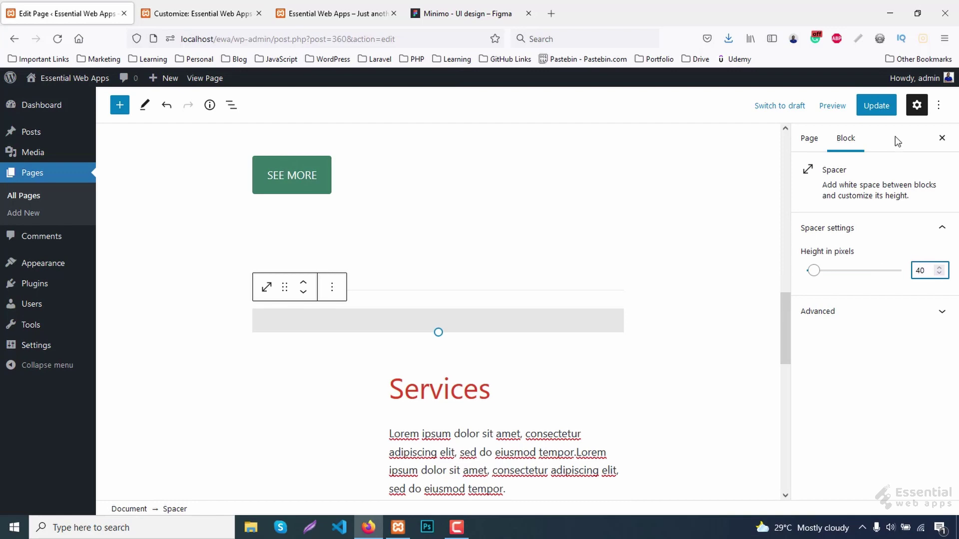
Update the page and check the divider on the live site.
{"action": "left_click", "coordinate": [878, 106]}
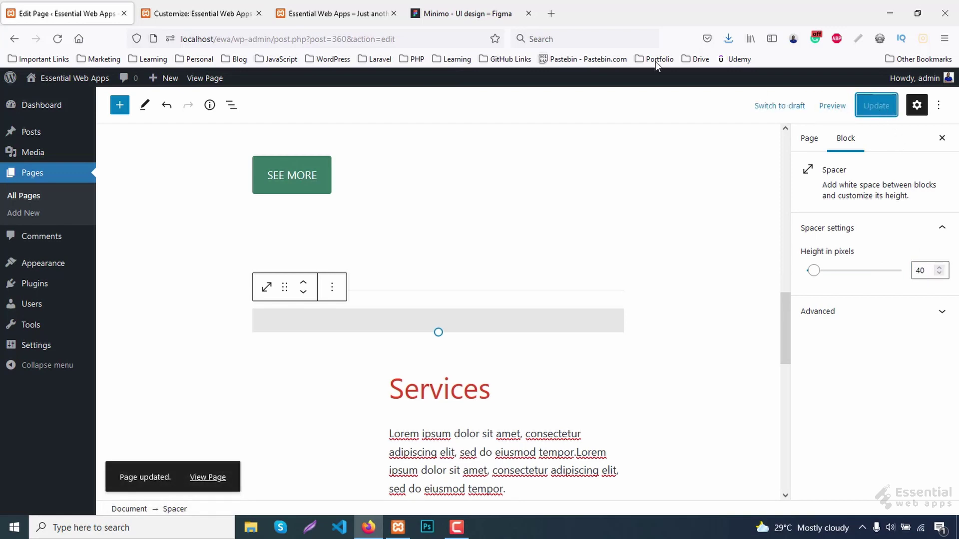
{"action": "left_click", "coordinate": [340, 13]}
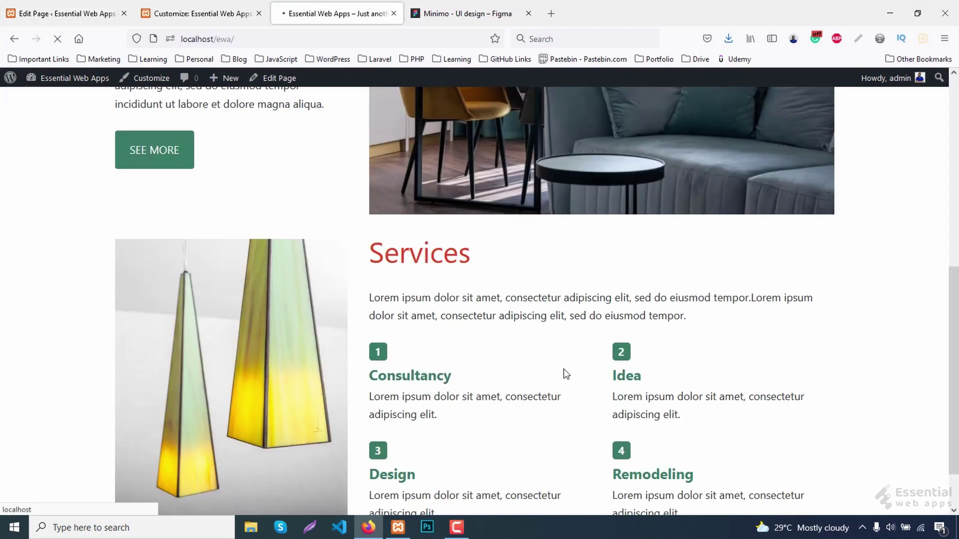
{"action": "left_click", "coordinate": [154, 6]}
{"action": "left_click", "coordinate": [70, 13]}
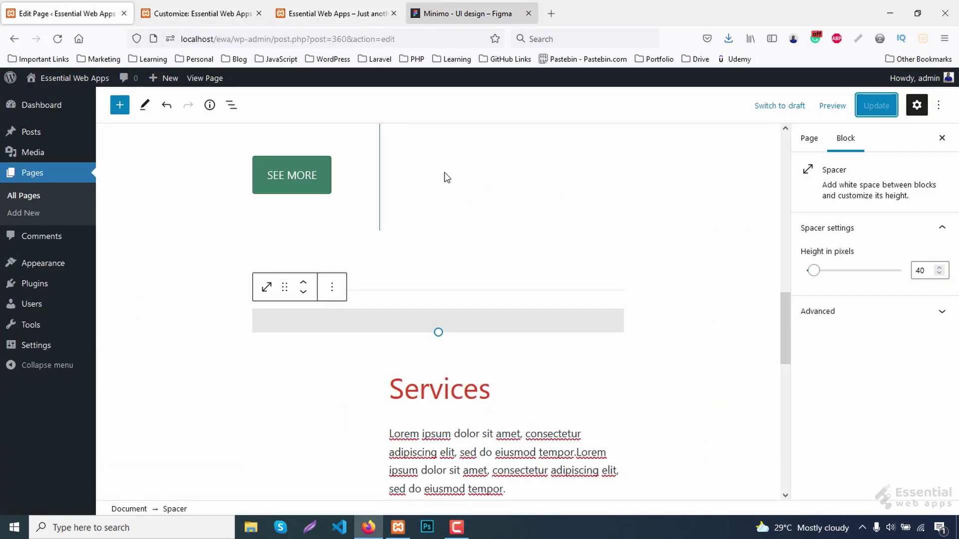
Unlink the Services text column's padding and set its left padding to 50.
{"action": "scroll", "coordinate": [447, 178], "scroll_direction": "down", "scroll_amount": 3}
{"action": "scroll", "coordinate": [380, 333], "scroll_direction": "down", "scroll_amount": 3}
{"action": "left_click", "coordinate": [389, 362]}
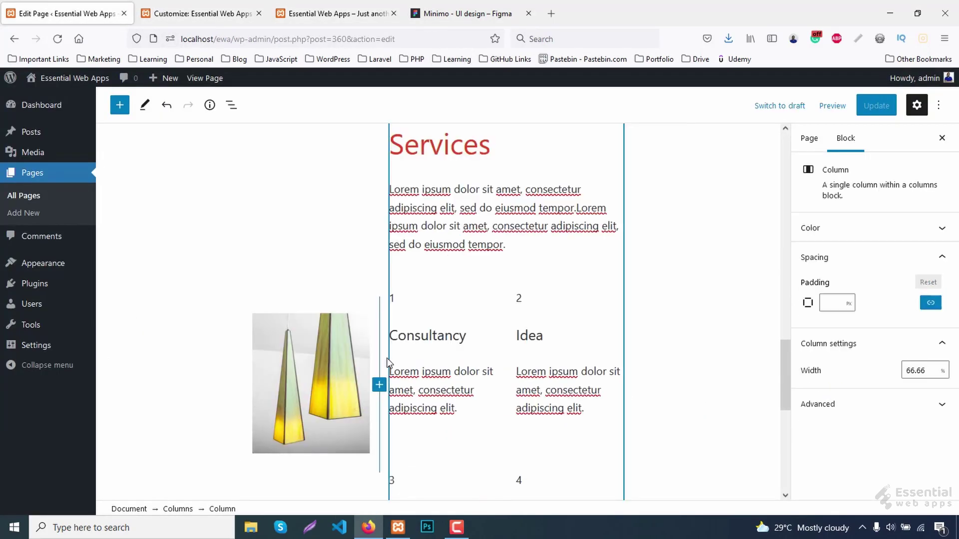
{"action": "left_click", "coordinate": [826, 303]}
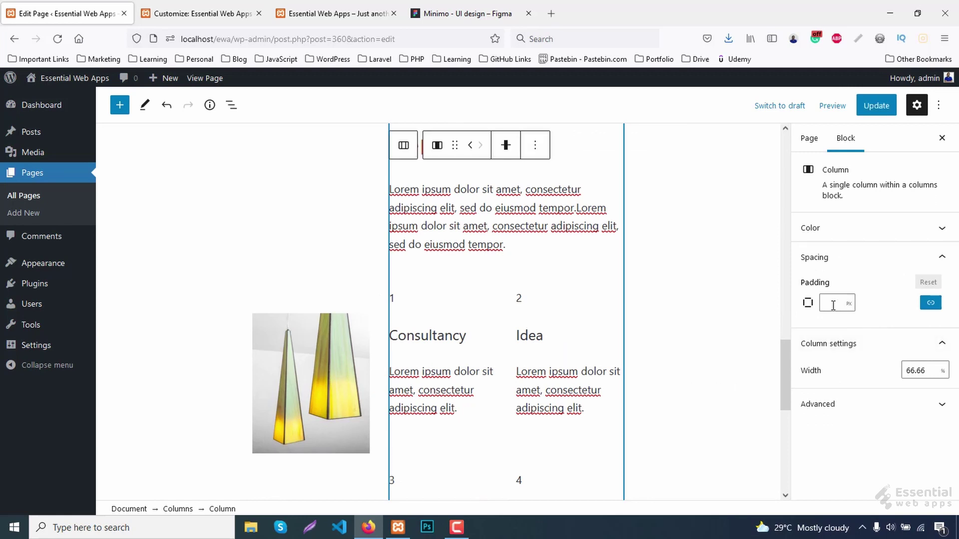
{"action": "left_click", "coordinate": [931, 303]}
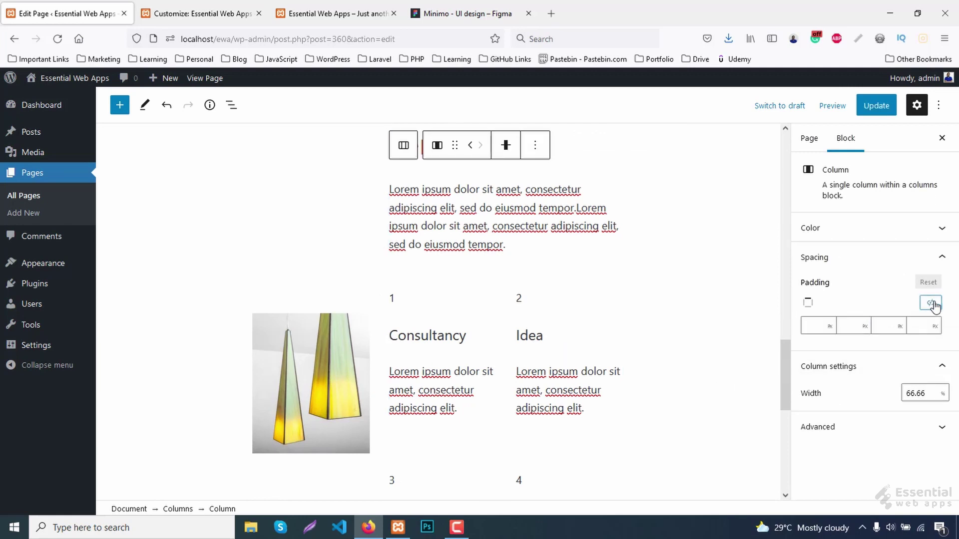
{"action": "left_click", "coordinate": [919, 327]}
Update the page and reload the live site to check the new padding.
{"action": "left_click", "coordinate": [876, 105]}
{"action": "left_click", "coordinate": [345, 14]}
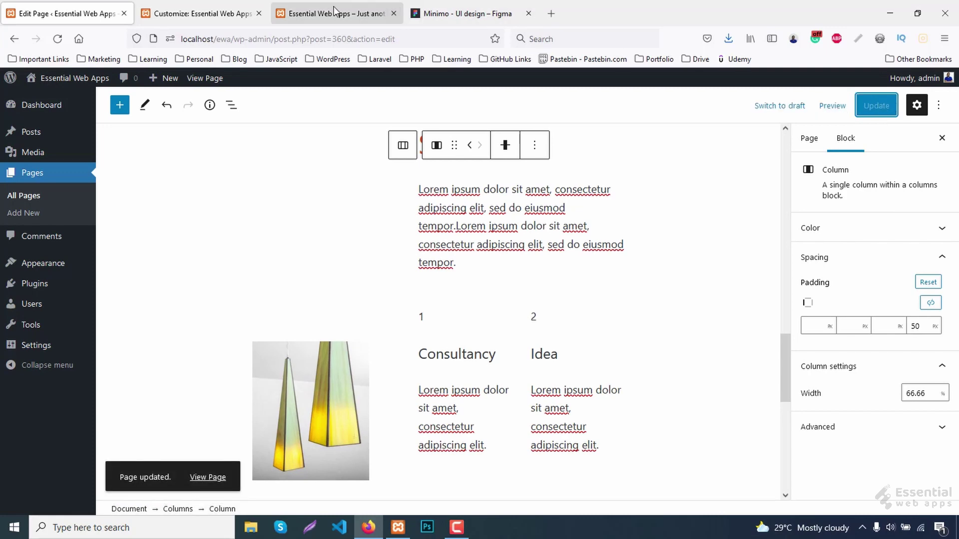
{"action": "key", "text": "F5"}
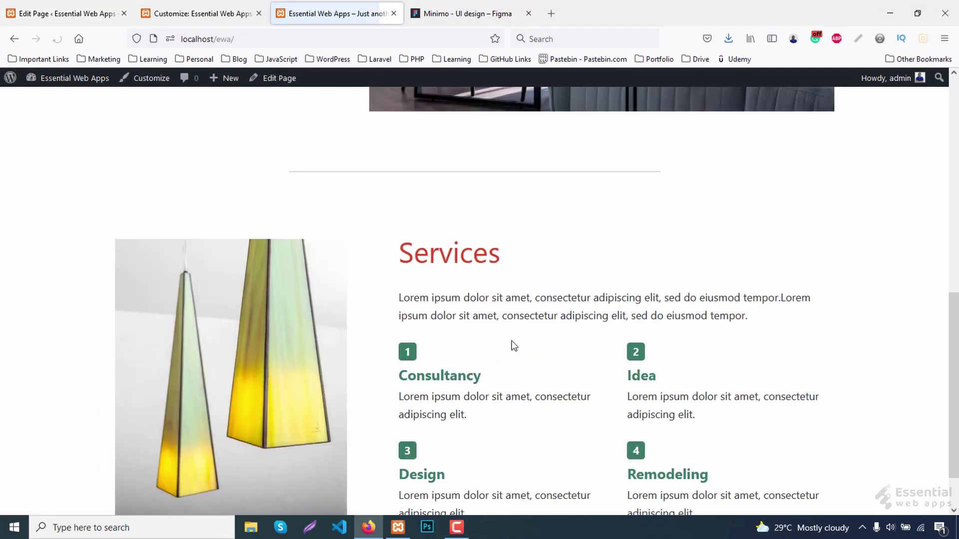
{"action": "scroll", "coordinate": [389, 338], "scroll_direction": "down", "scroll_amount": 2}
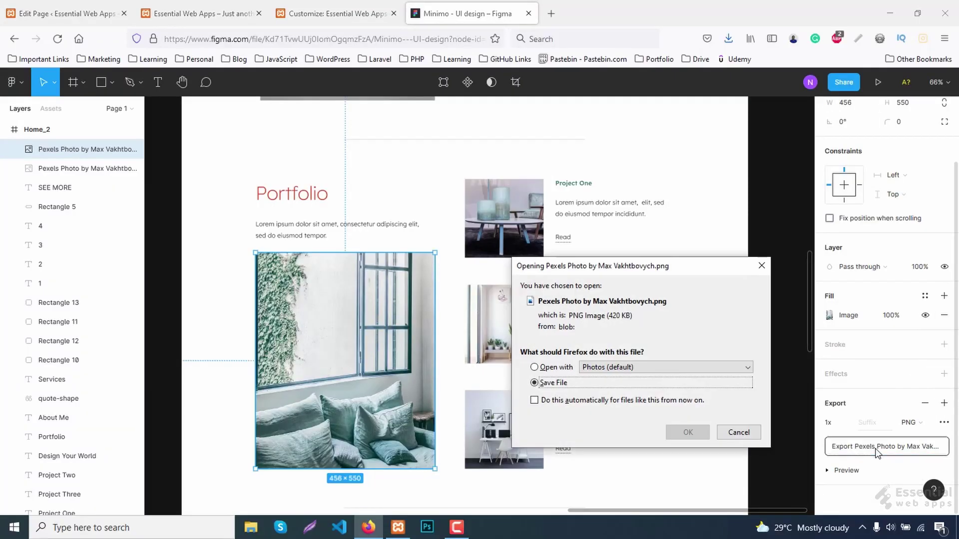
Export the large Portfolio photo and the Project One, Two and Three images as PNGs.
{"action": "left_click", "coordinate": [685, 431]}
{"action": "left_click", "coordinate": [691, 427]}
{"action": "left_click", "coordinate": [504, 218]}
{"action": "left_click", "coordinate": [887, 447]}
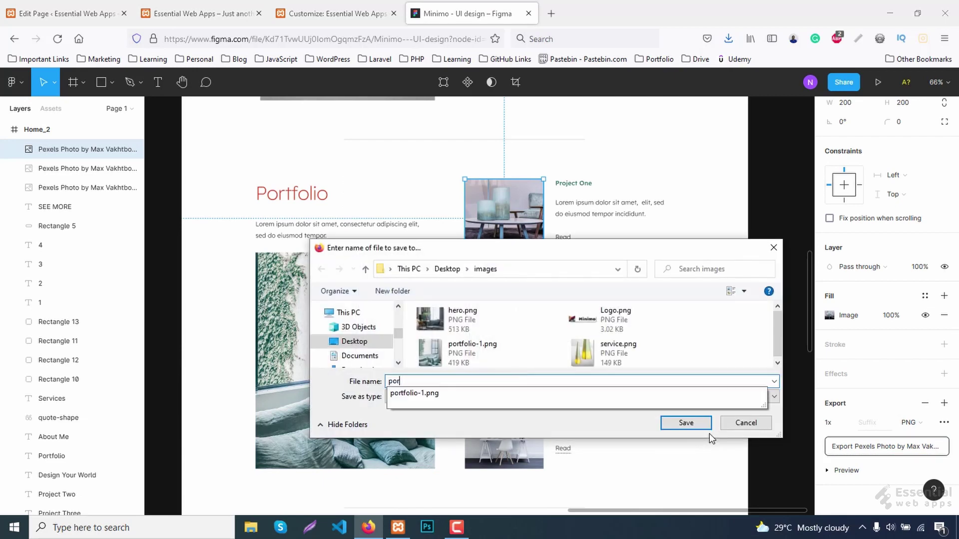
{"action": "left_click", "coordinate": [683, 422]}
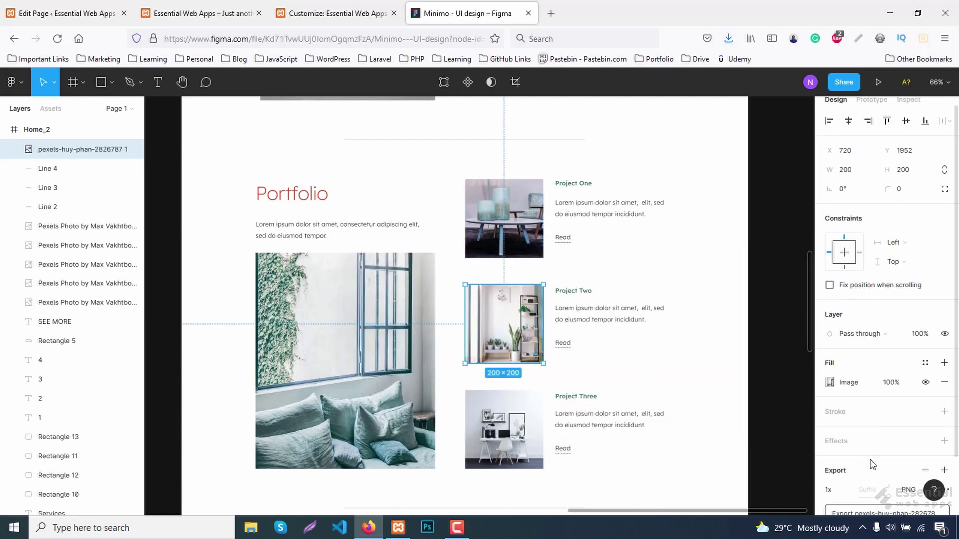
{"action": "left_click", "coordinate": [886, 513]}
{"action": "left_click", "coordinate": [685, 422]}
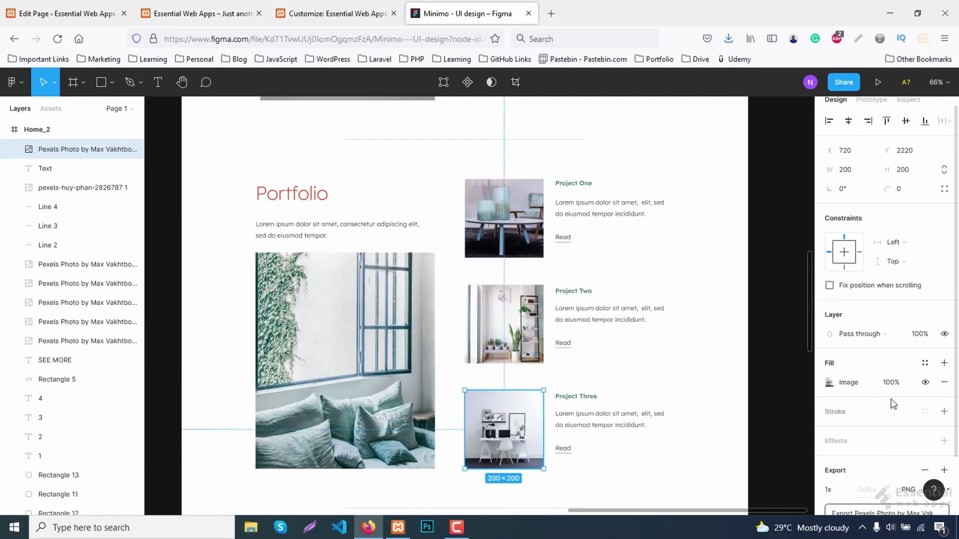
{"action": "scroll", "coordinate": [893, 400], "scroll_direction": "down", "scroll_amount": 2}
{"action": "left_click", "coordinate": [886, 447]}
{"action": "left_click", "coordinate": [685, 422]}
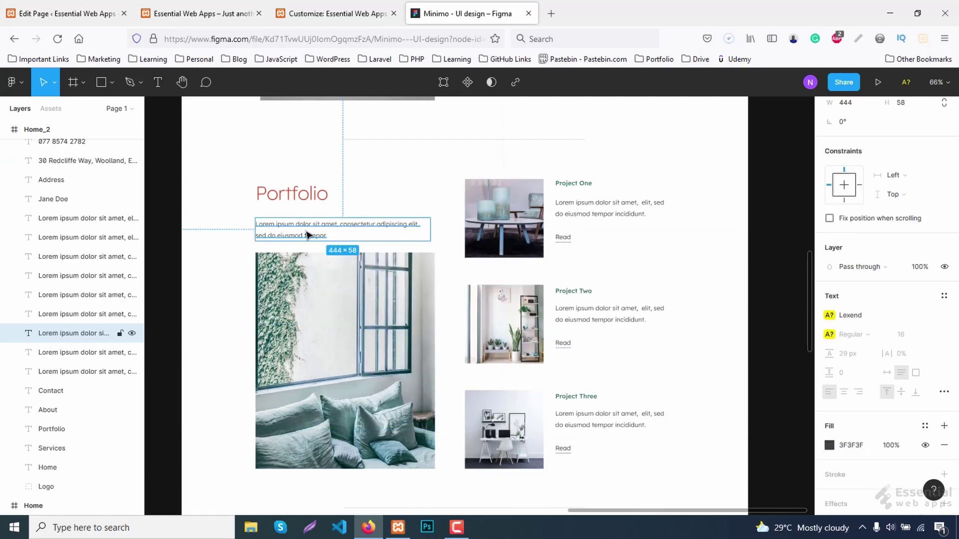
Copy the Portfolio intro text from Figma and return to the WordPress editor.
{"action": "left_click", "coordinate": [908, 108]}
{"action": "left_click", "coordinate": [878, 290]}
{"action": "left_click", "coordinate": [70, 7]}
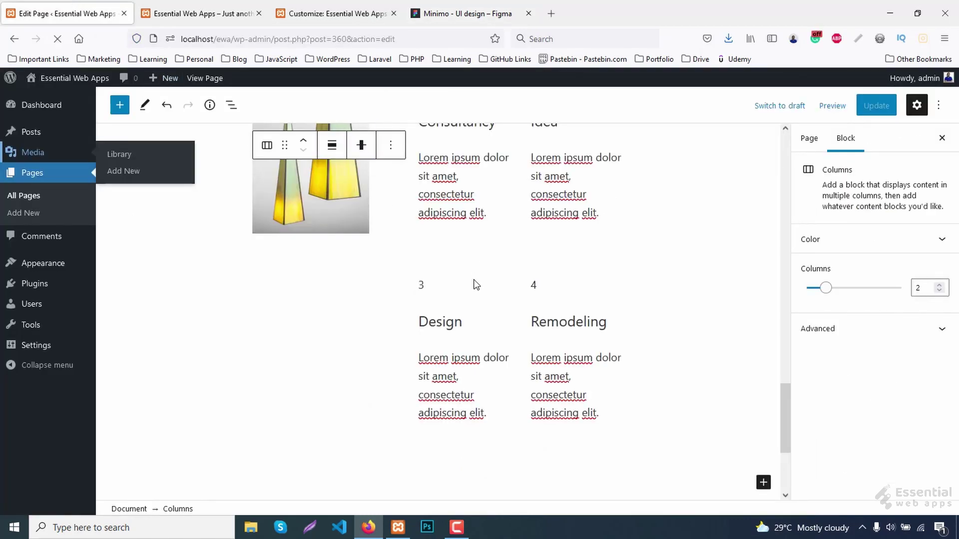
Insert a narrow-left, wide-right two-column Columns block for Portfolio.
{"action": "scroll", "coordinate": [534, 298], "scroll_direction": "down", "scroll_amount": 4}
{"action": "left_click", "coordinate": [763, 301]}
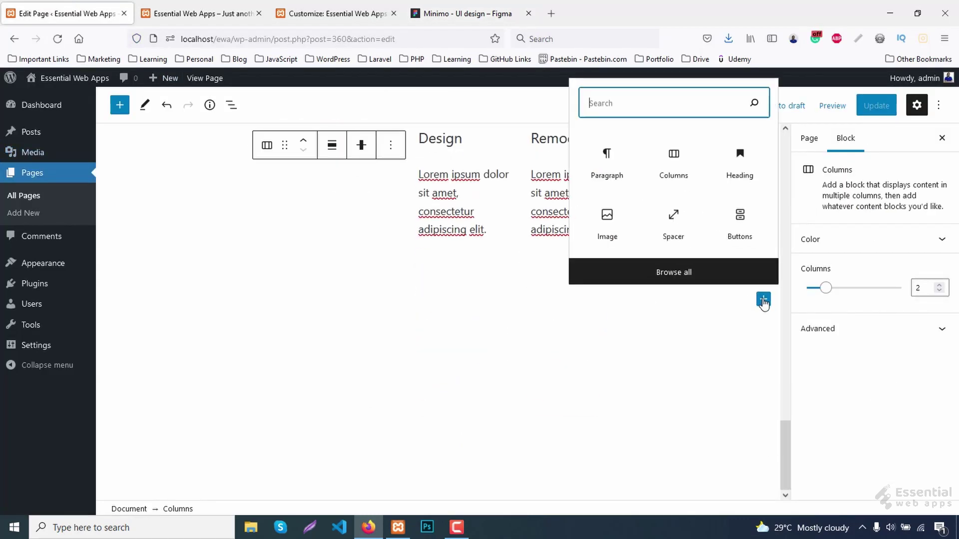
{"action": "left_click", "coordinate": [677, 166]}
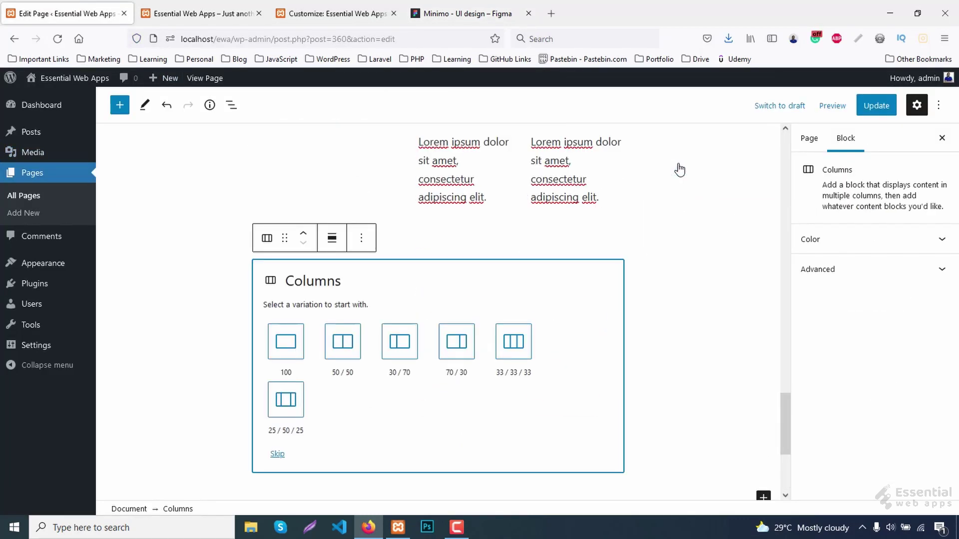
{"action": "left_click", "coordinate": [394, 344]}
Add a 'Portfolio' heading and the pasted Lorem ipsum intro paragraph in the left column.
{"action": "left_click", "coordinate": [308, 289]}
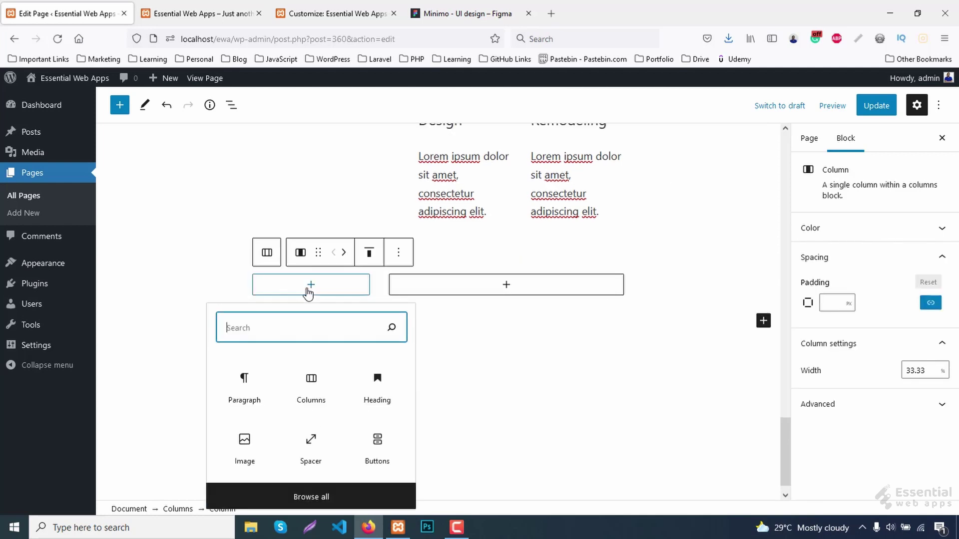
{"action": "left_click", "coordinate": [388, 396]}
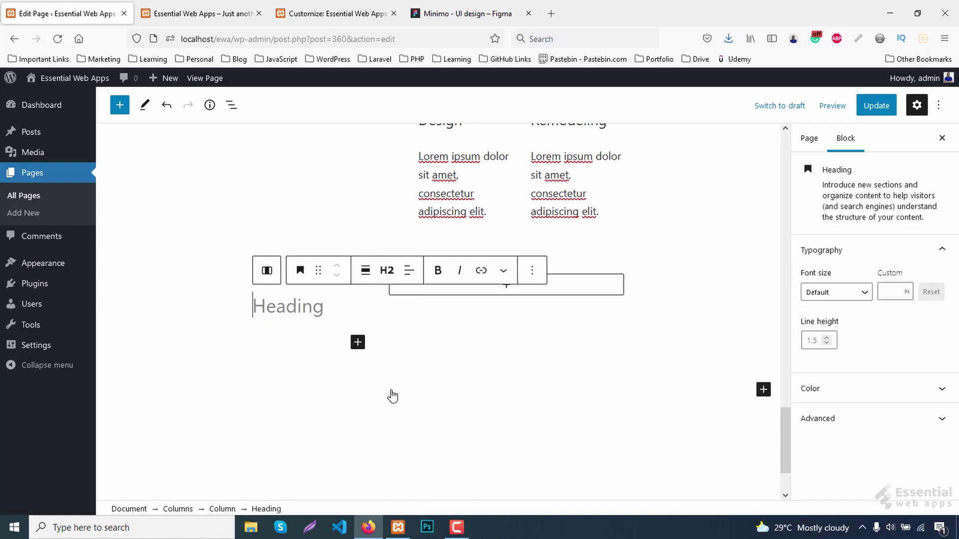
{"action": "scroll", "coordinate": [349, 379], "scroll_direction": "up", "scroll_amount": 2}
{"action": "type", "text": "Portfolio"}
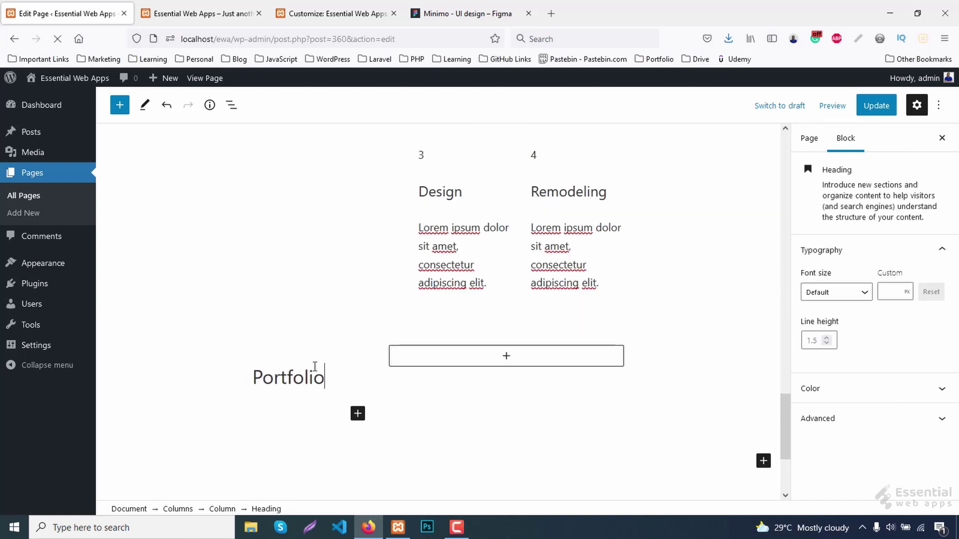
{"action": "scroll", "coordinate": [349, 379], "scroll_direction": "down", "scroll_amount": 2}
{"action": "left_click", "coordinate": [358, 352]}
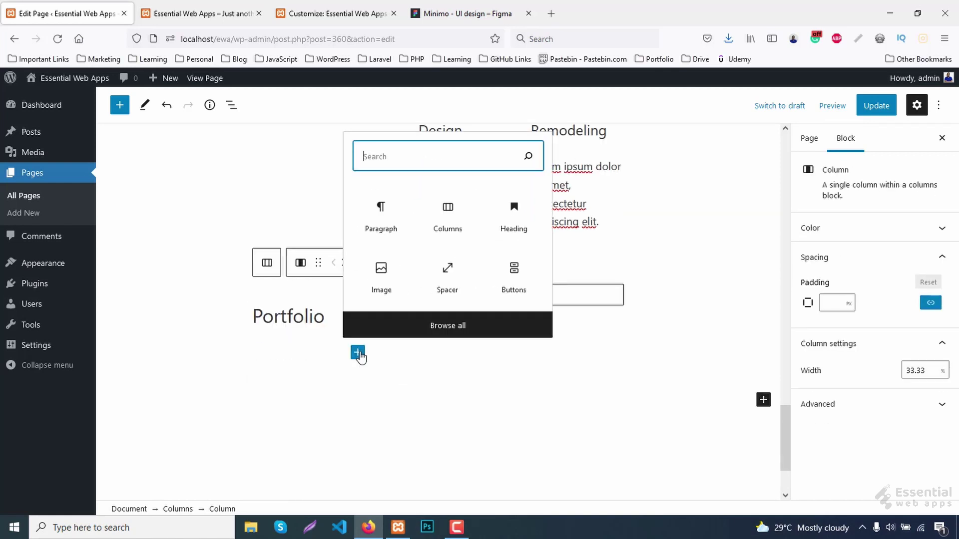
{"action": "left_click", "coordinate": [380, 223]}
{"action": "key", "text": "ctrl+v"}
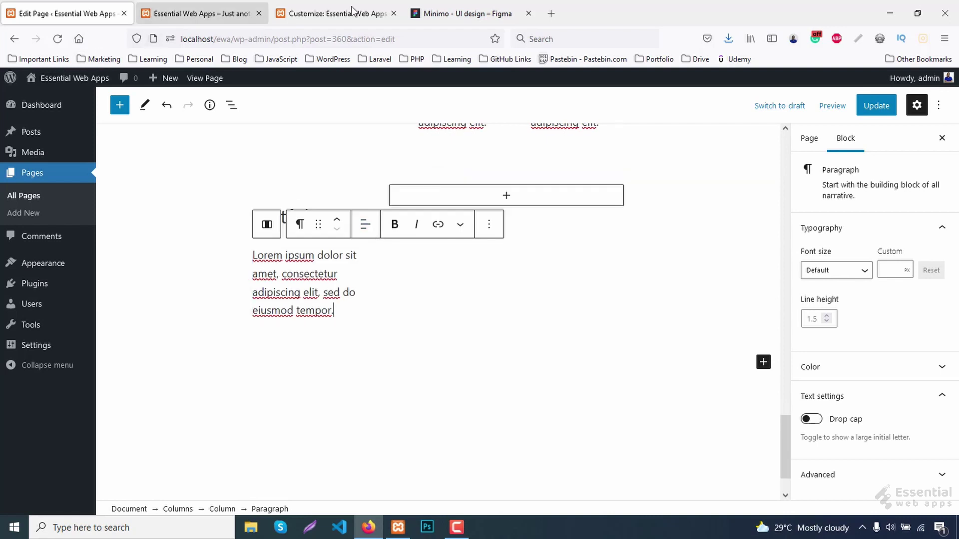
Set the Portfolio heading to font size 48 with a red custom text colour.
{"action": "left_click", "coordinate": [281, 219]}
{"action": "left_click", "coordinate": [894, 292]}
{"action": "type", "text": "48"}
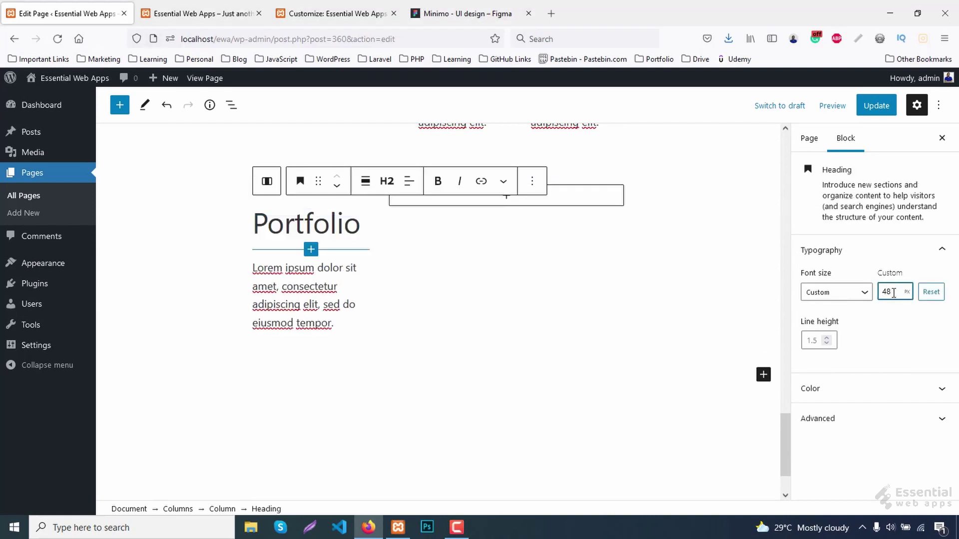
{"action": "left_click", "coordinate": [887, 388]}
{"action": "left_click", "coordinate": [891, 328]}
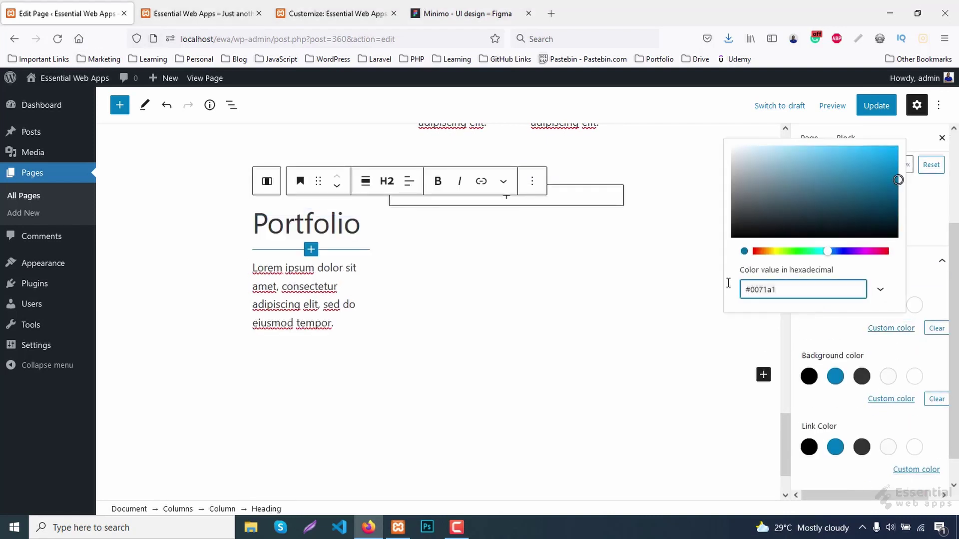
{"action": "key", "text": "ctrl+v"}
{"action": "left_click", "coordinate": [920, 235]}
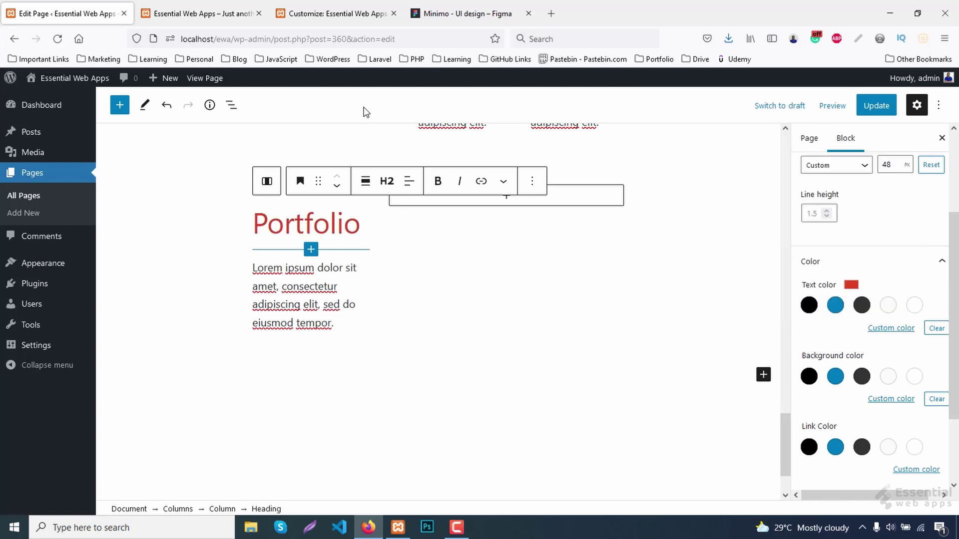
Insert a new empty block after the intro paragraph.
{"action": "left_click", "coordinate": [321, 281]}
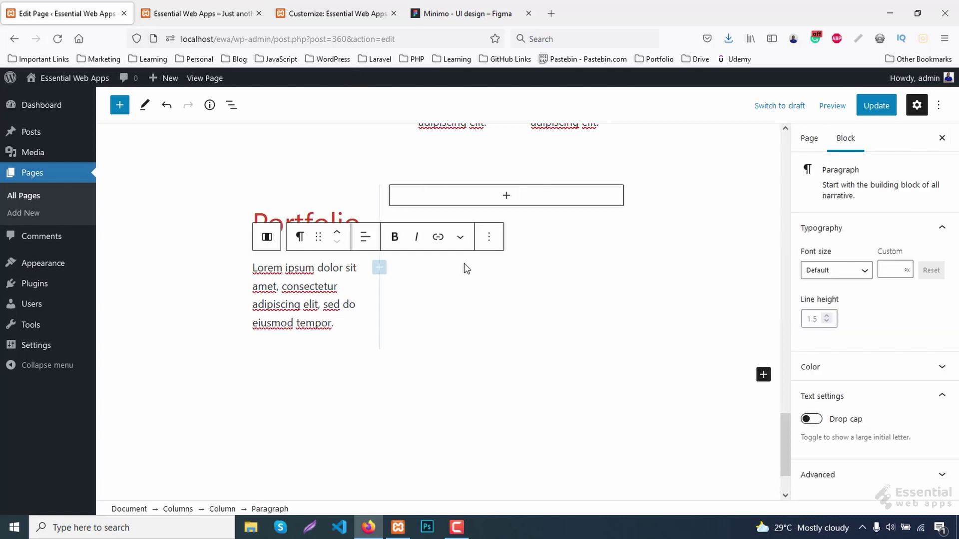
{"action": "left_click", "coordinate": [488, 240]}
{"action": "left_click", "coordinate": [505, 364]}
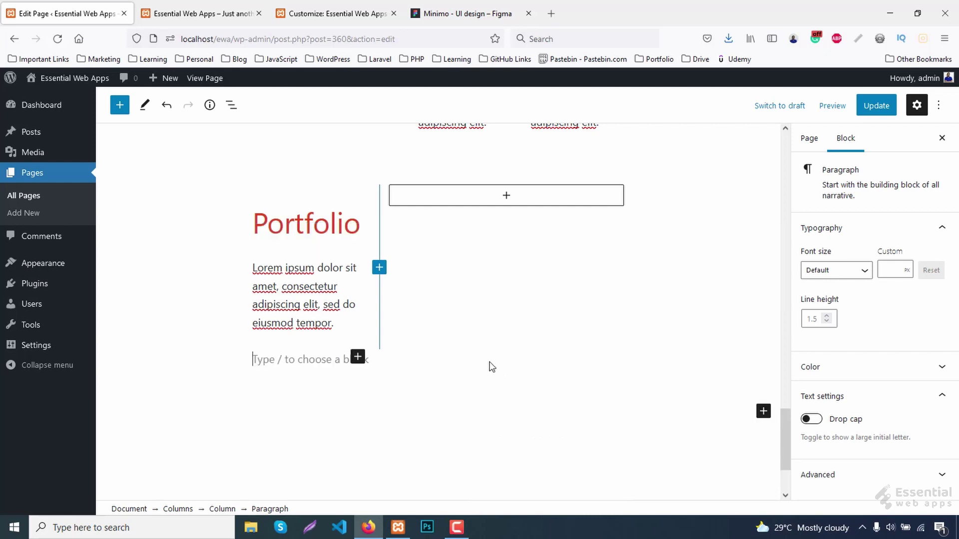
{"action": "left_click", "coordinate": [358, 358]}
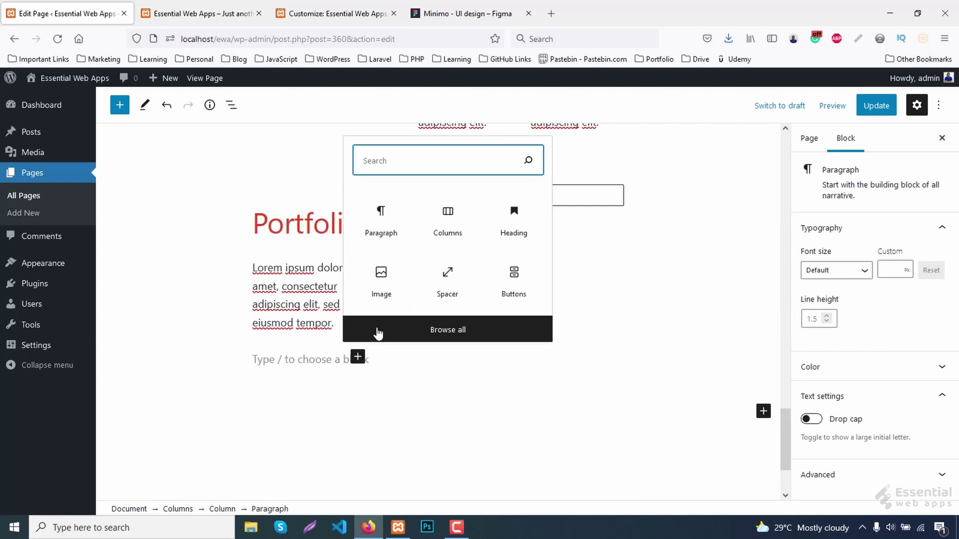
Add an Image block with uploaded portfolio-1.png at Wide width.
{"action": "left_click", "coordinate": [389, 285]}
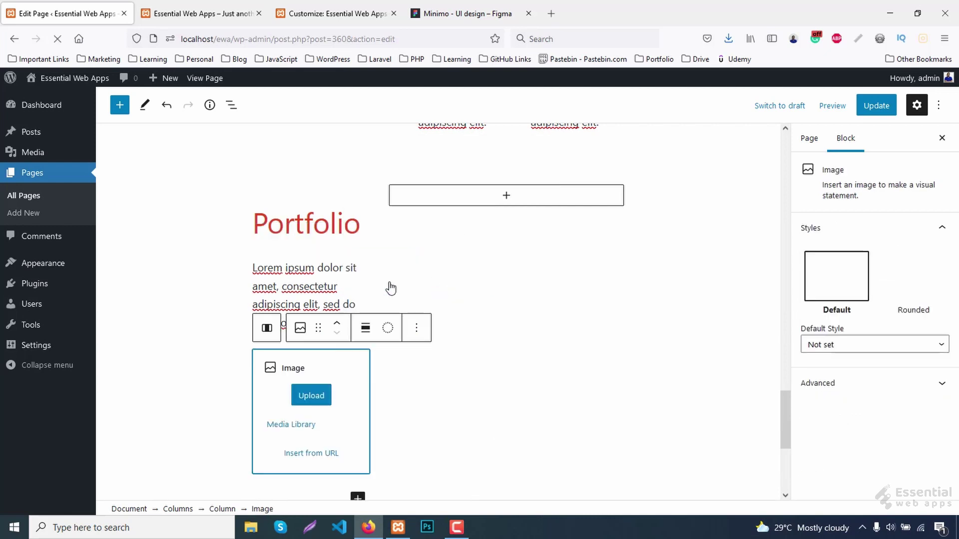
{"action": "left_click", "coordinate": [312, 395]}
{"action": "left_click", "coordinate": [447, 362]}
{"action": "left_click", "coordinate": [682, 426]}
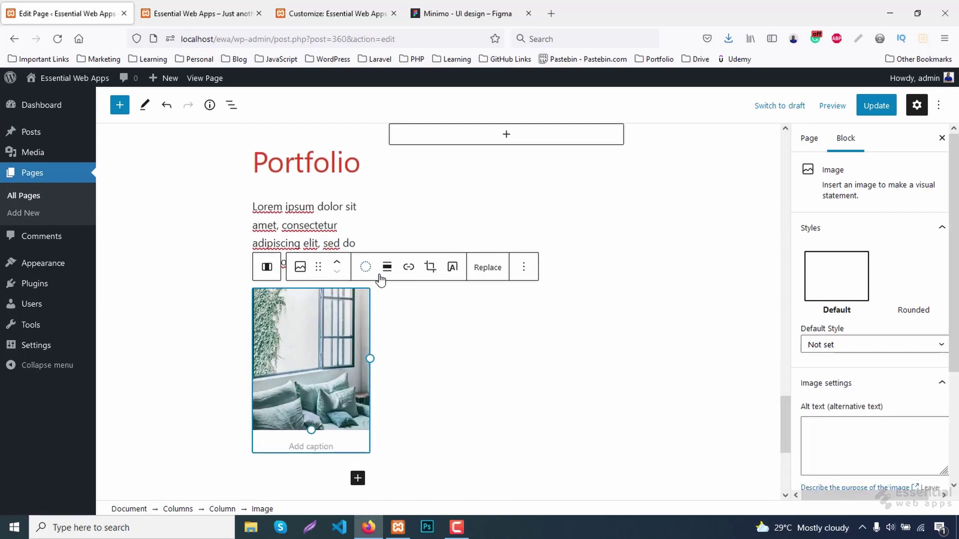
{"action": "left_click", "coordinate": [389, 268]}
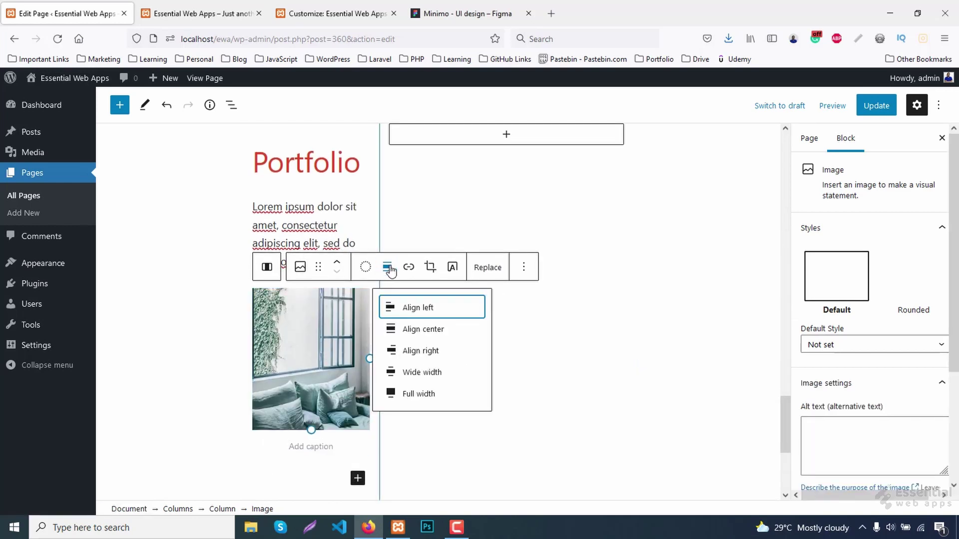
{"action": "left_click", "coordinate": [422, 372]}
Vertically align the two-column Portfolio block's content to the middle.
{"action": "scroll", "coordinate": [389, 217], "scroll_direction": "up", "scroll_amount": 1}
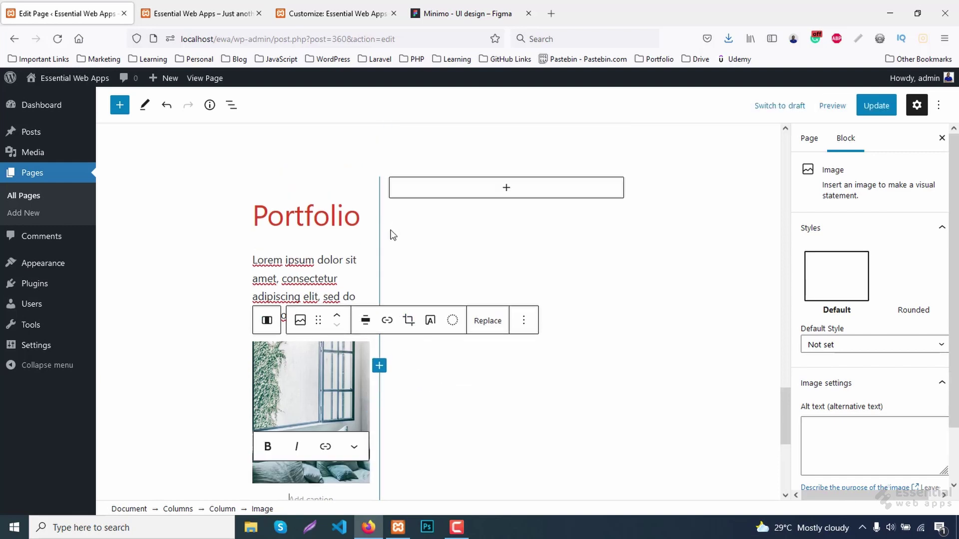
{"action": "left_click", "coordinate": [385, 220]}
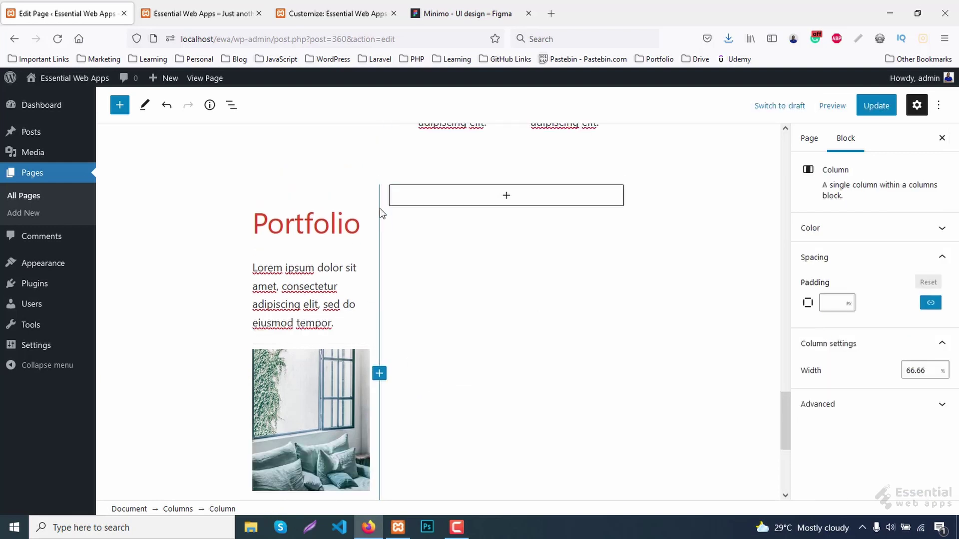
{"action": "left_click", "coordinate": [387, 185]}
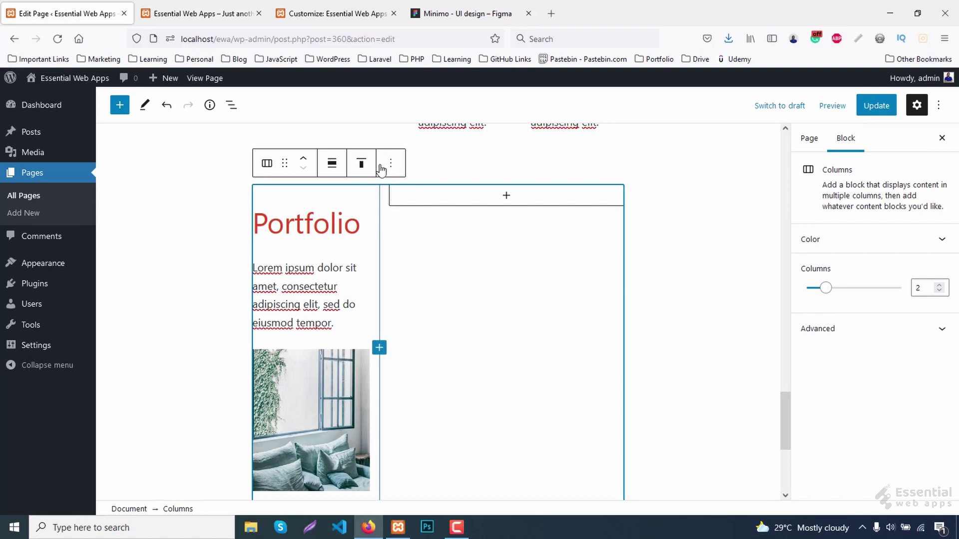
{"action": "left_click", "coordinate": [361, 163]}
{"action": "left_click", "coordinate": [376, 226]}
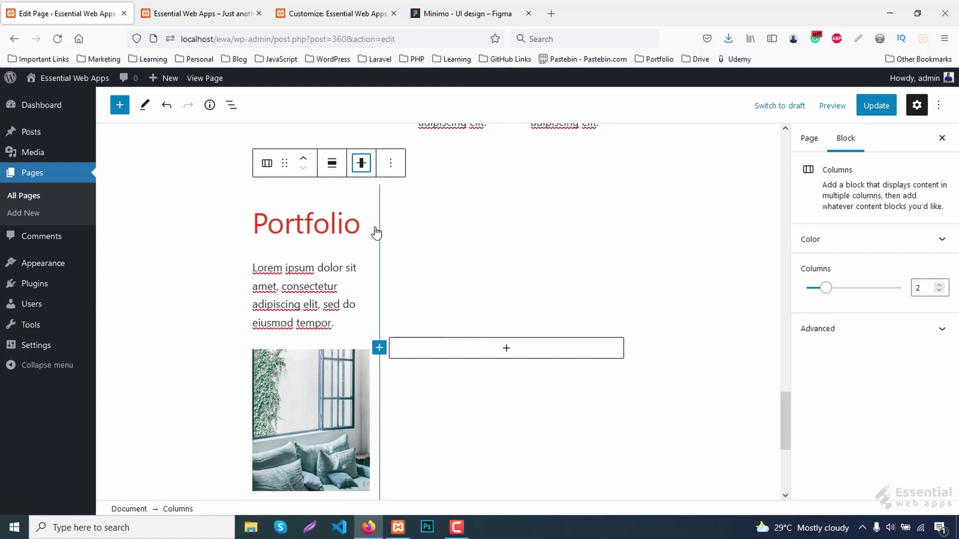
Update the page and review the Portfolio section on the live site.
{"action": "left_click", "coordinate": [876, 105]}
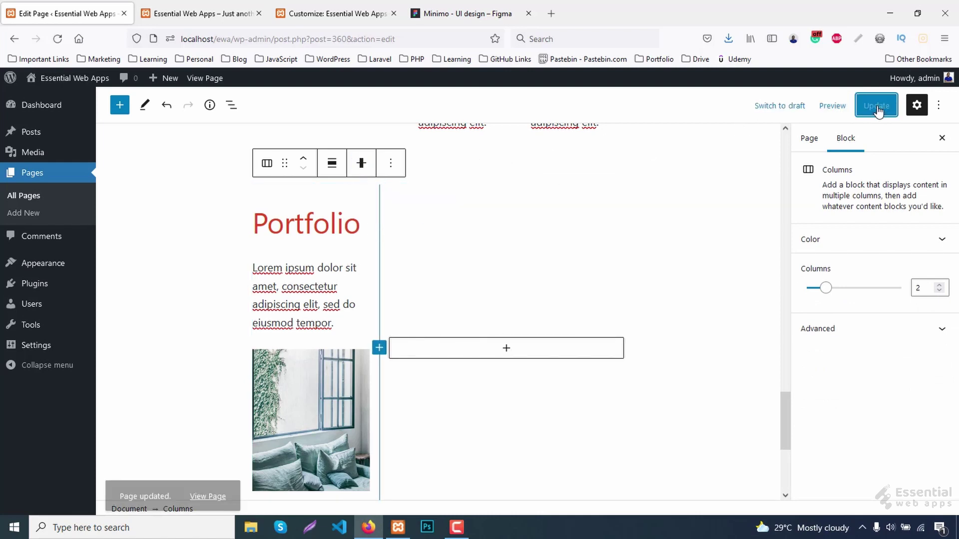
{"action": "left_click", "coordinate": [231, 11]}
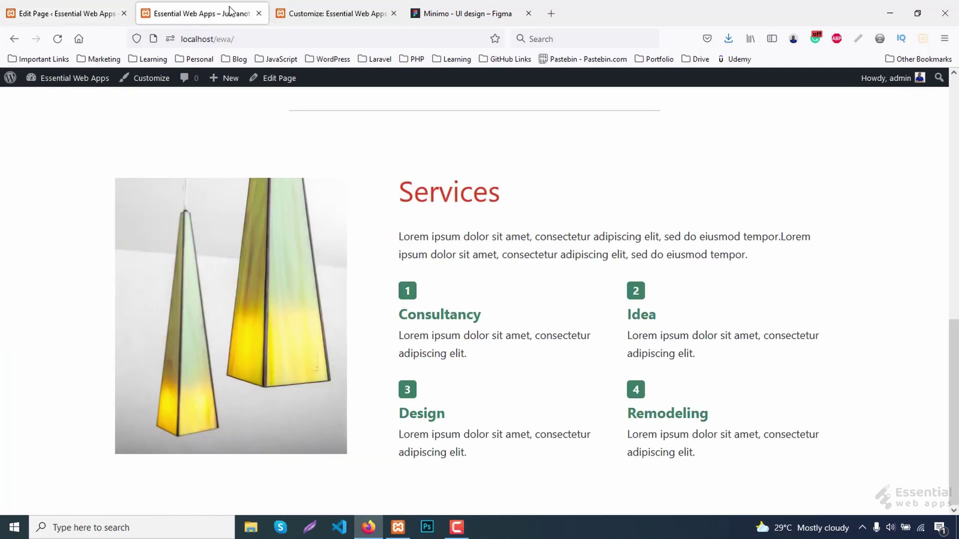
{"action": "scroll", "coordinate": [468, 325], "scroll_direction": "down", "scroll_amount": 3}
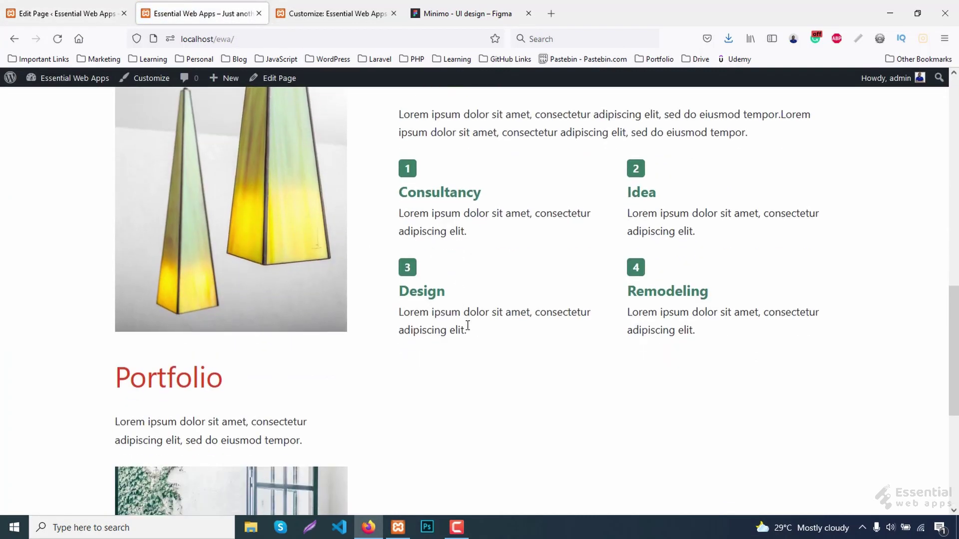
{"action": "scroll", "coordinate": [474, 327], "scroll_direction": "down", "scroll_amount": 6}
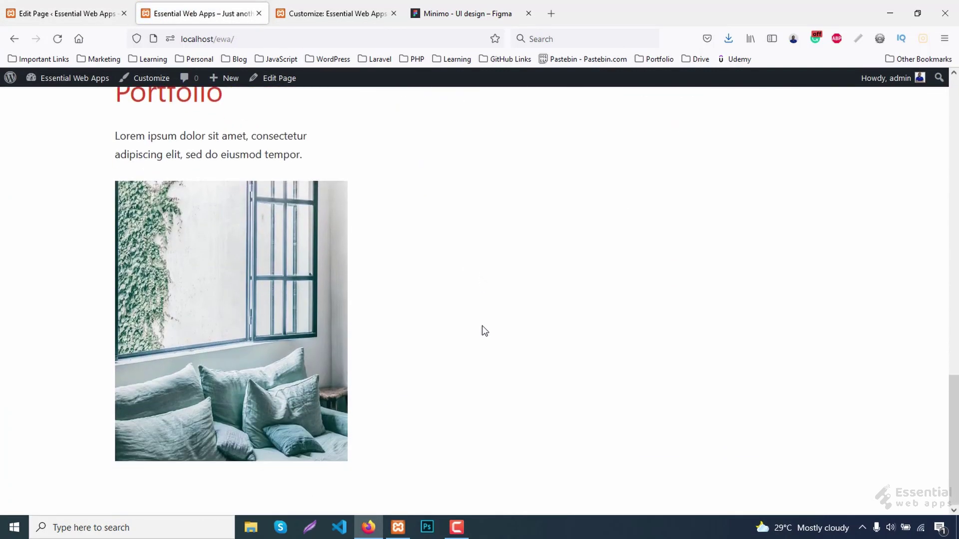
{"action": "key", "text": "ctrl+shift+Tab"}
Add a 30/70 Columns block inside the right column.
{"action": "left_click", "coordinate": [513, 355]}
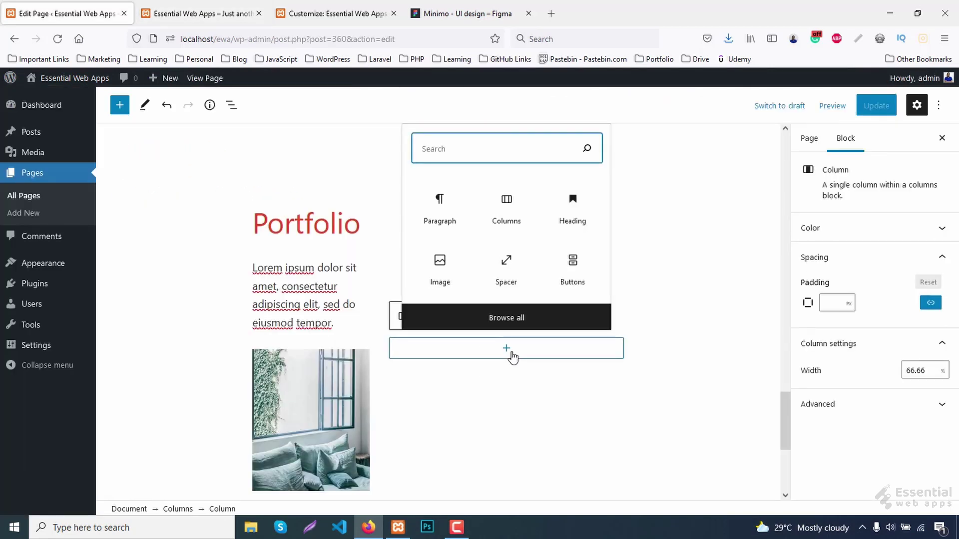
{"action": "left_click", "coordinate": [506, 204]}
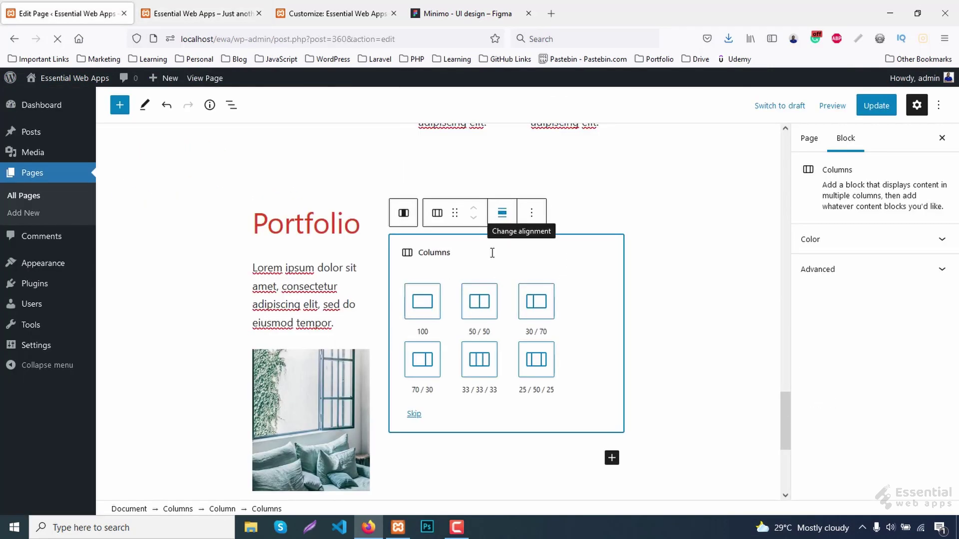
{"action": "left_click", "coordinate": [532, 309]}
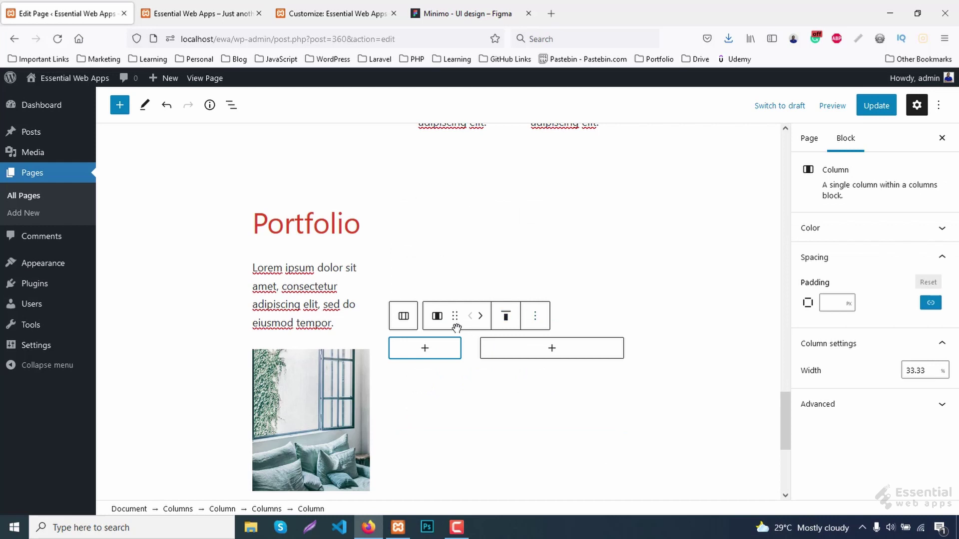
Put an Image block with portfolio-2.png at Wide width in the narrow column.
{"action": "left_click", "coordinate": [425, 348]}
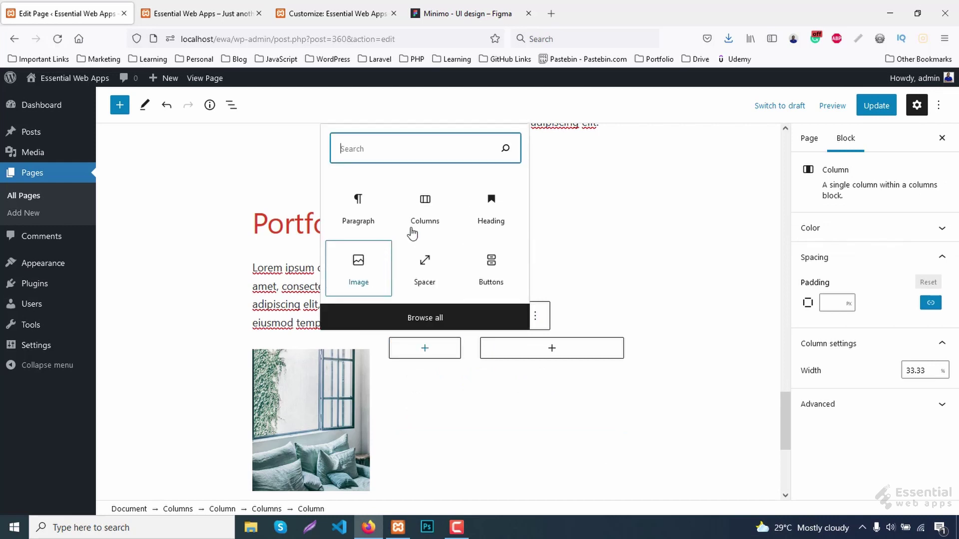
{"action": "left_click", "coordinate": [364, 281]}
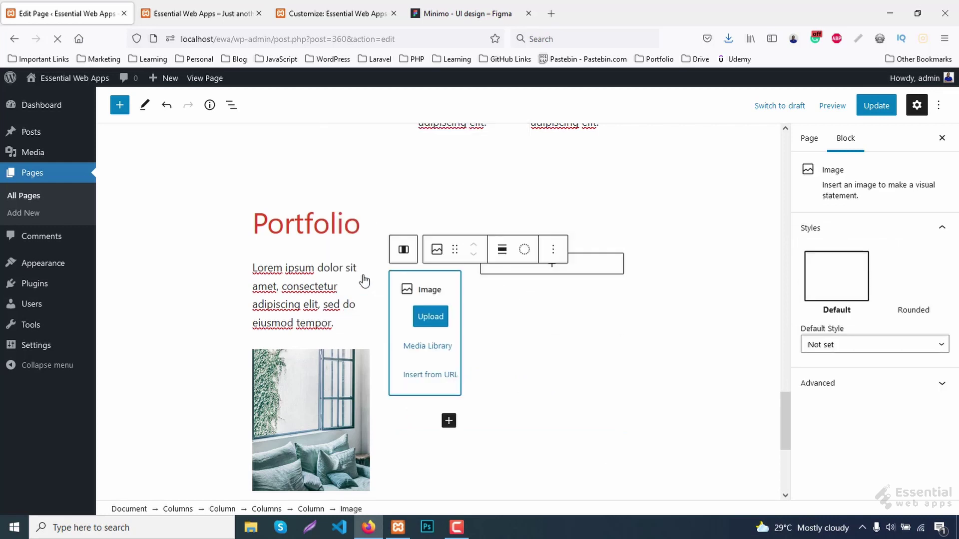
{"action": "left_click", "coordinate": [429, 319]}
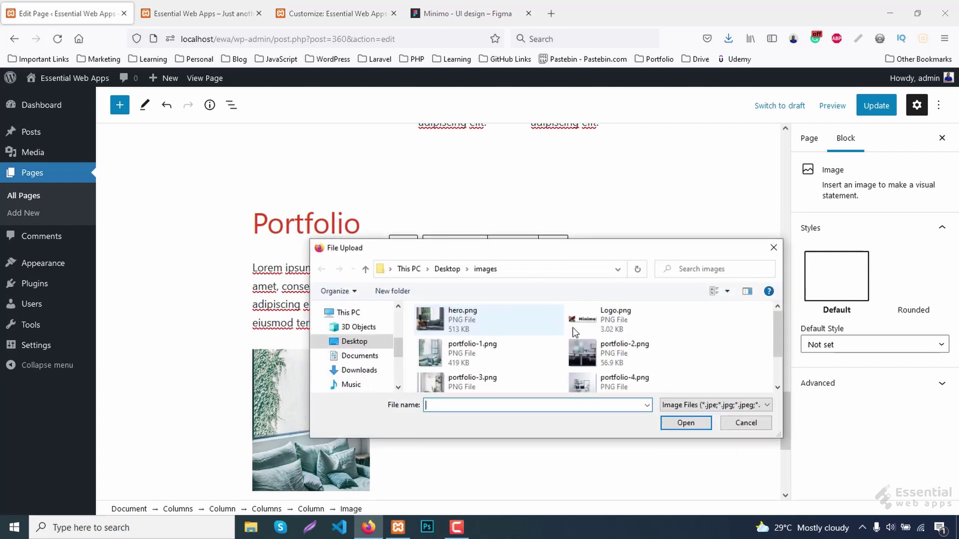
{"action": "double_click", "coordinate": [580, 349]}
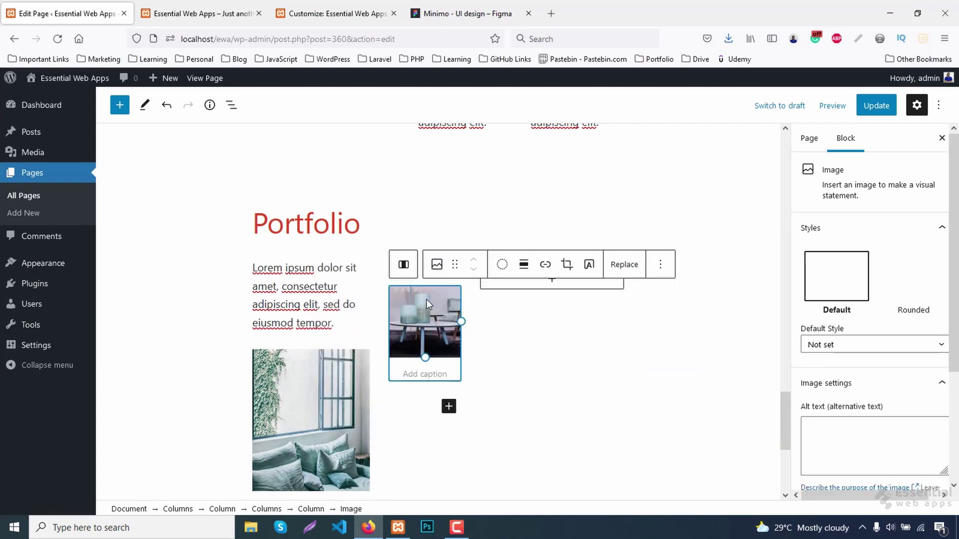
{"action": "left_click", "coordinate": [523, 264]}
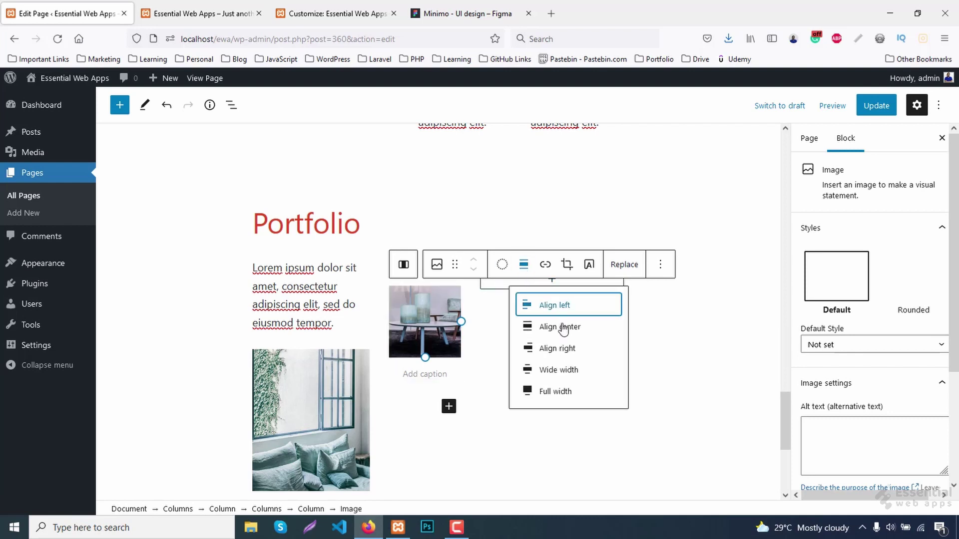
{"action": "left_click", "coordinate": [563, 370]}
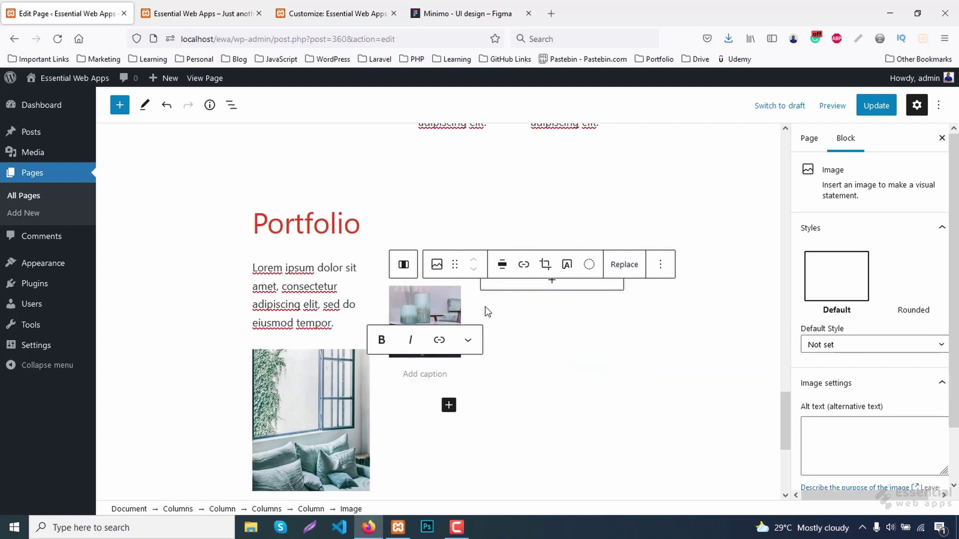
{"action": "left_click", "coordinate": [552, 286]}
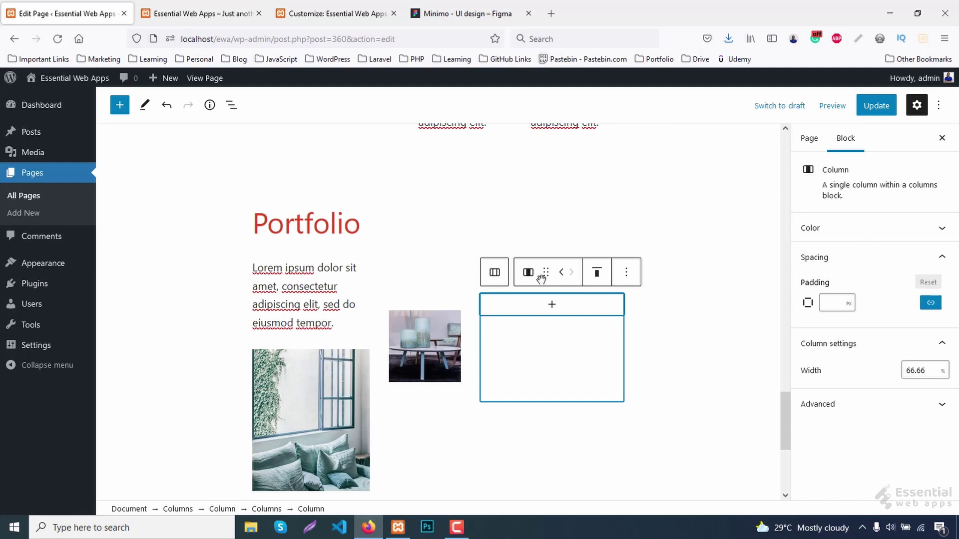
{"action": "left_click", "coordinate": [552, 305]}
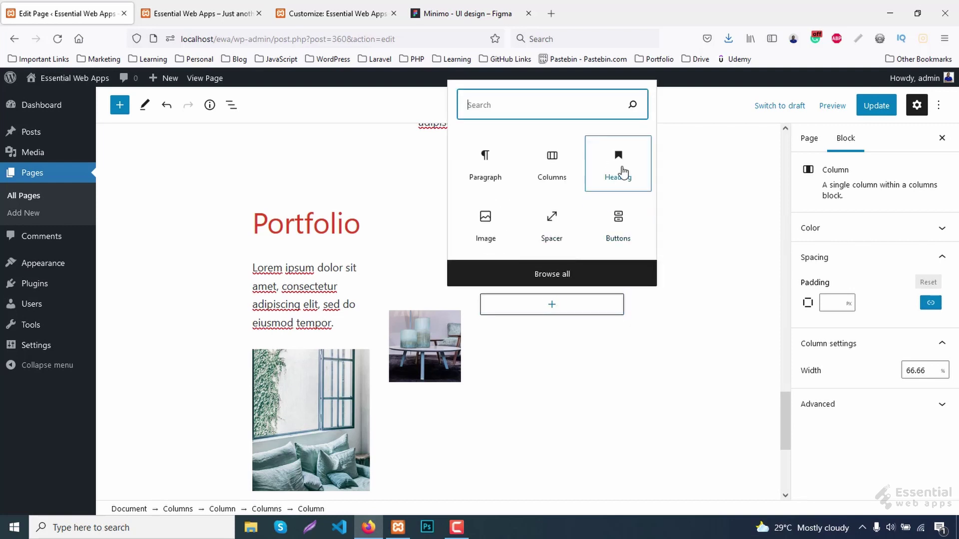
Add a bold H4 heading reading 'Project One' to the column.
{"action": "left_click", "coordinate": [626, 159]}
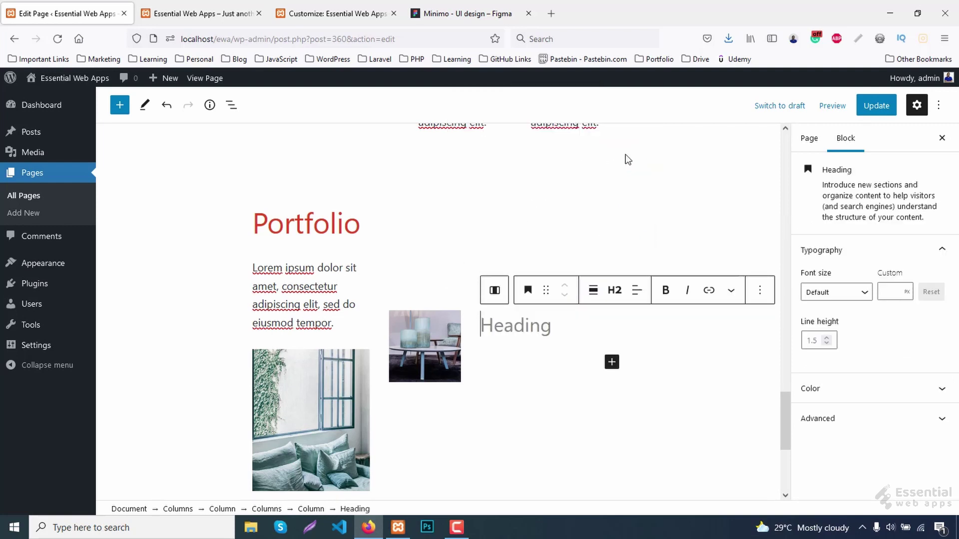
{"action": "left_click", "coordinate": [617, 294]}
{"action": "left_click", "coordinate": [701, 327]}
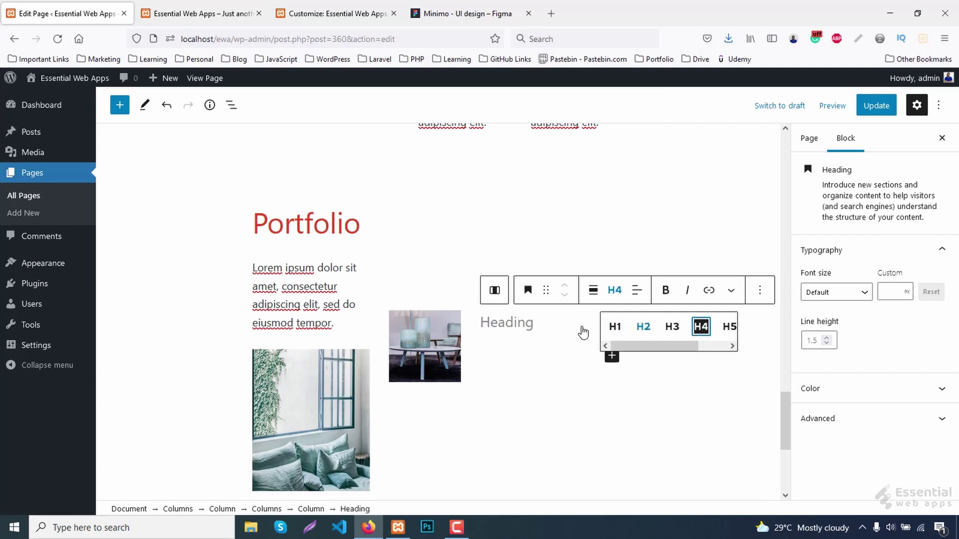
{"action": "left_click", "coordinate": [495, 326]}
{"action": "type", "text": "Project One"}
{"action": "key", "text": "ctrl+a"}
{"action": "left_click", "coordinate": [665, 290]}
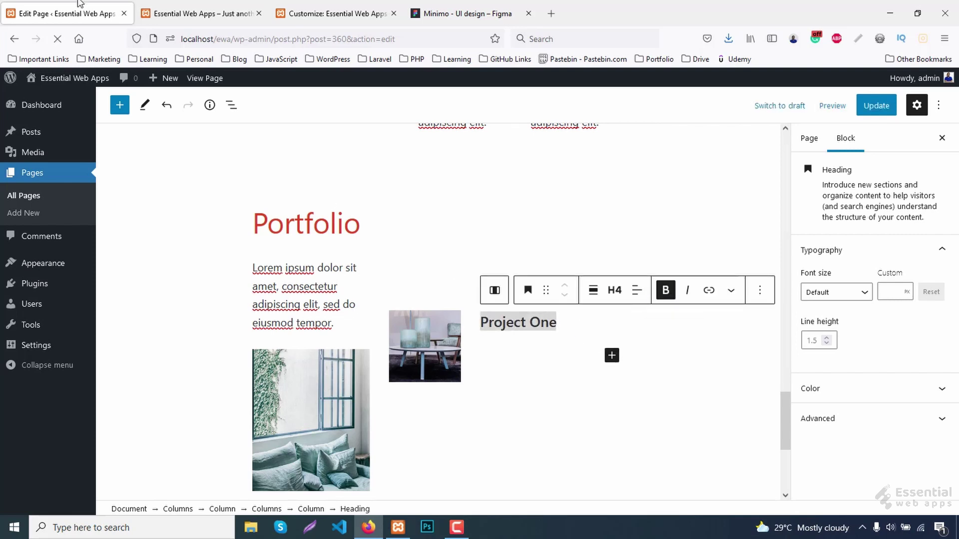
{"action": "left_click", "coordinate": [844, 388]}
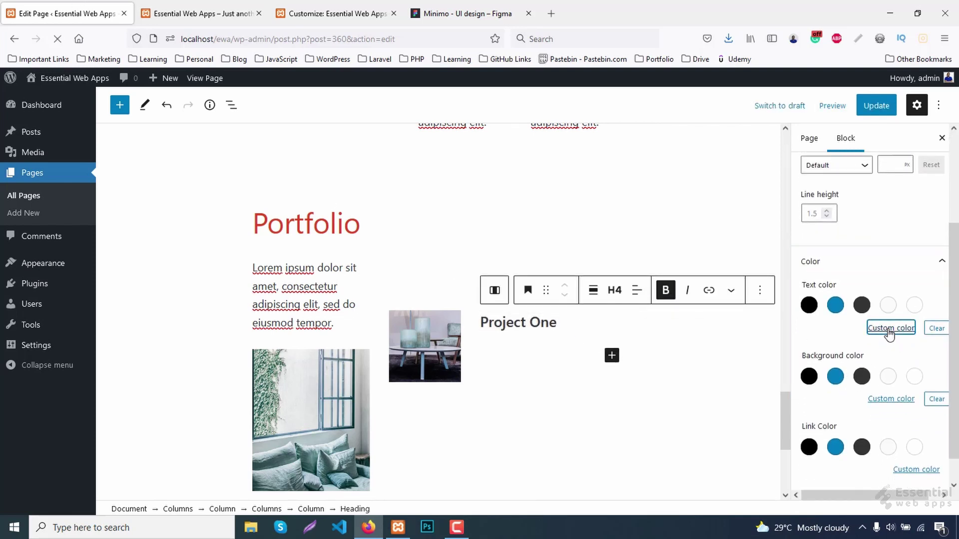
Set the Project One heading's text colour to custom #3a7b67.
{"action": "left_click", "coordinate": [891, 328]}
{"action": "left_click", "coordinate": [746, 286]}
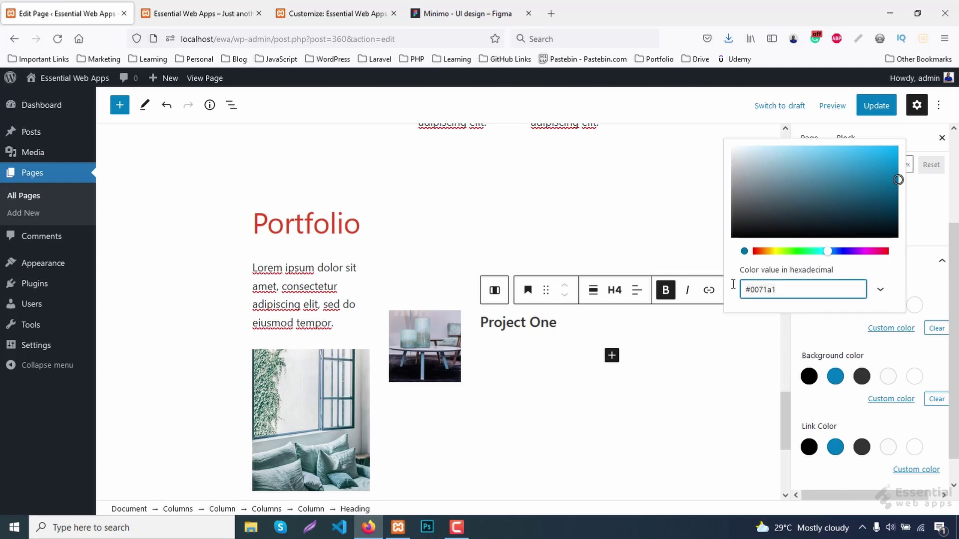
{"action": "key", "text": "ctrl+a"}
{"action": "type", "text": "#3a7b67"}
{"action": "left_click", "coordinate": [930, 283]}
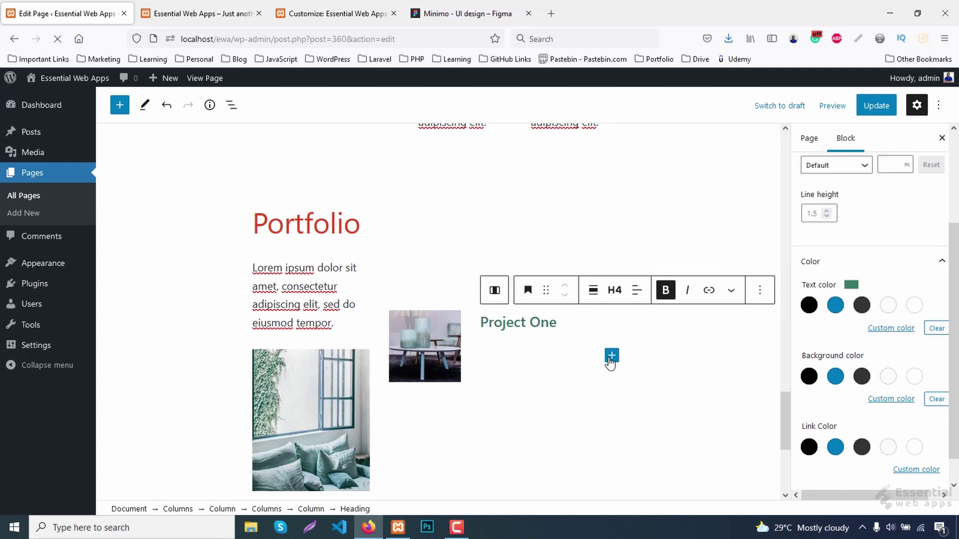
Add a pasted Lorem ipsum paragraph below the heading, followed by an empty block.
{"action": "left_click", "coordinate": [612, 355]}
{"action": "left_click", "coordinate": [635, 228]}
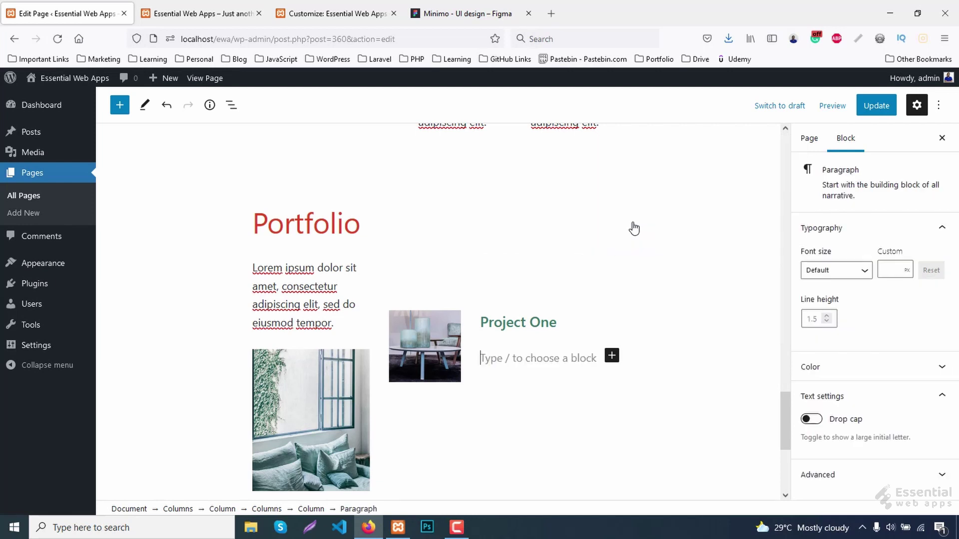
{"action": "scroll", "coordinate": [563, 349], "scroll_direction": "down", "scroll_amount": 2}
{"action": "type", "text": "Lorem ipsum dolor sit amet, elit, sed do eiusmod tempor incididunt."}
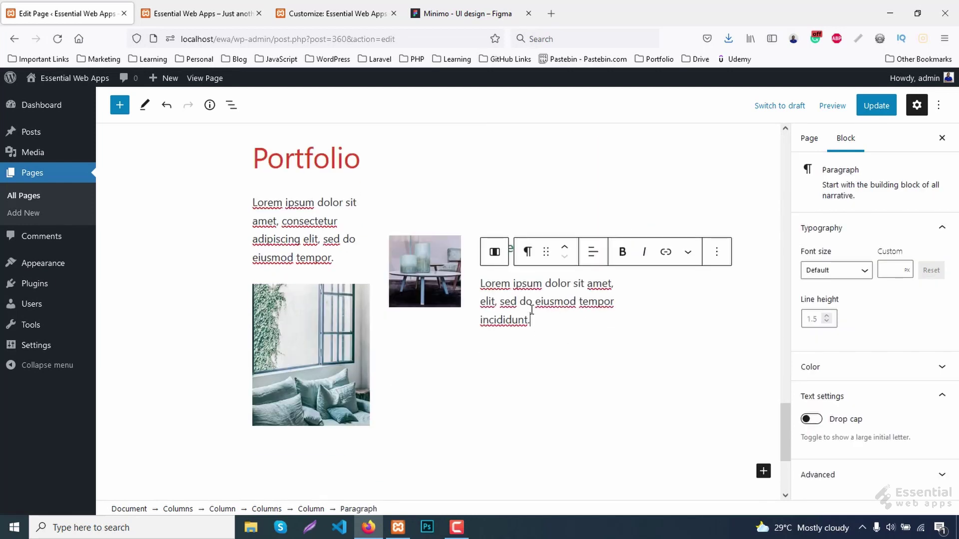
{"action": "left_click", "coordinate": [716, 254]}
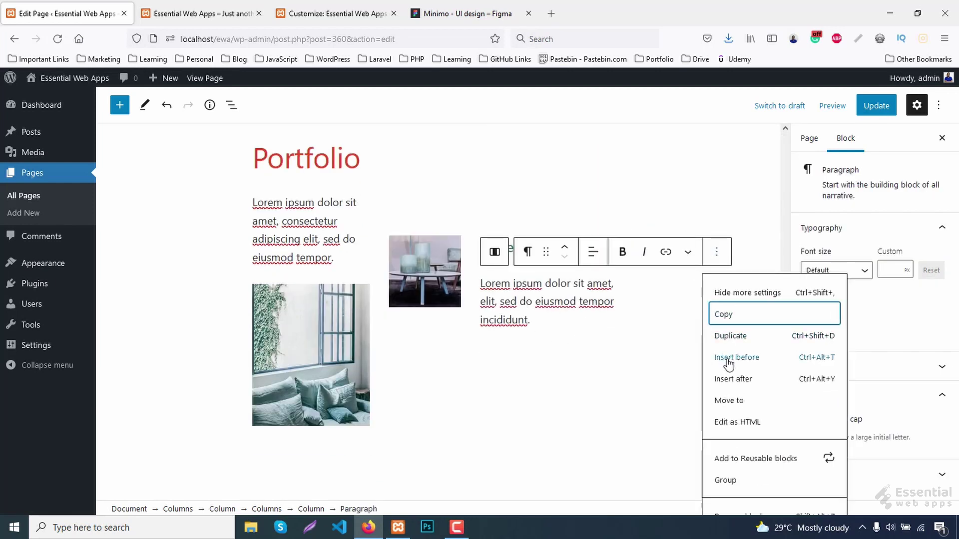
{"action": "left_click", "coordinate": [731, 378]}
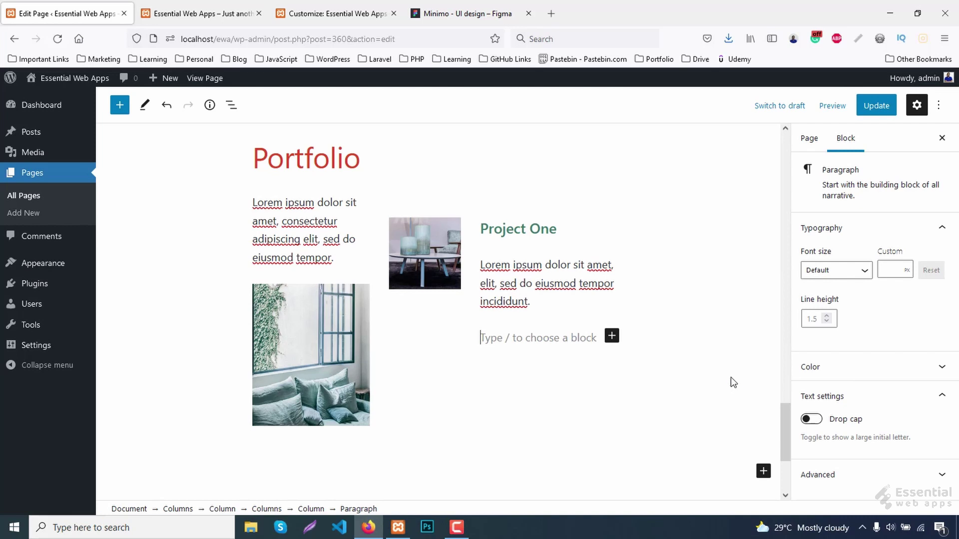
Insert a Buttons block labelled 'Read' with the Additional CSS class portfolio-btn.
{"action": "left_click", "coordinate": [611, 336]}
{"action": "type", "text": "bu"}
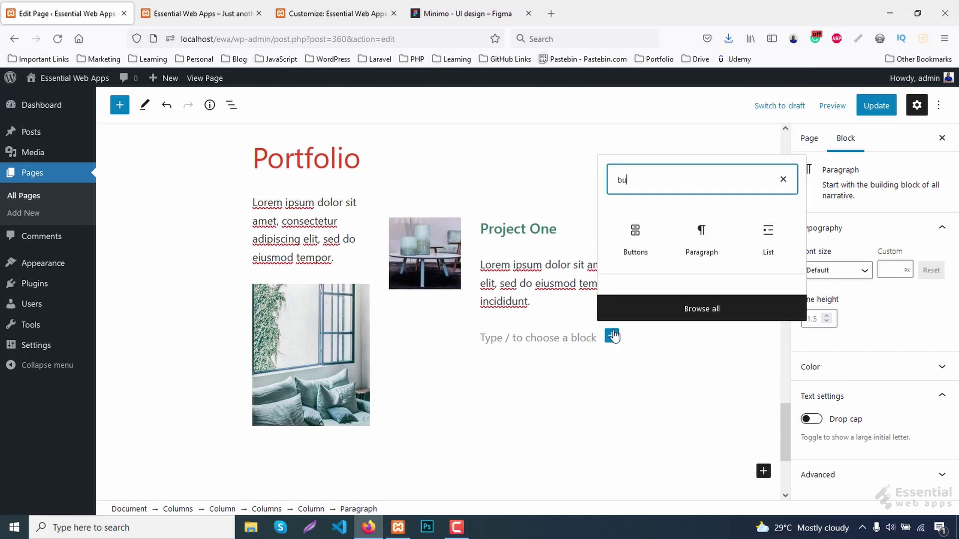
{"action": "left_click", "coordinate": [634, 206]}
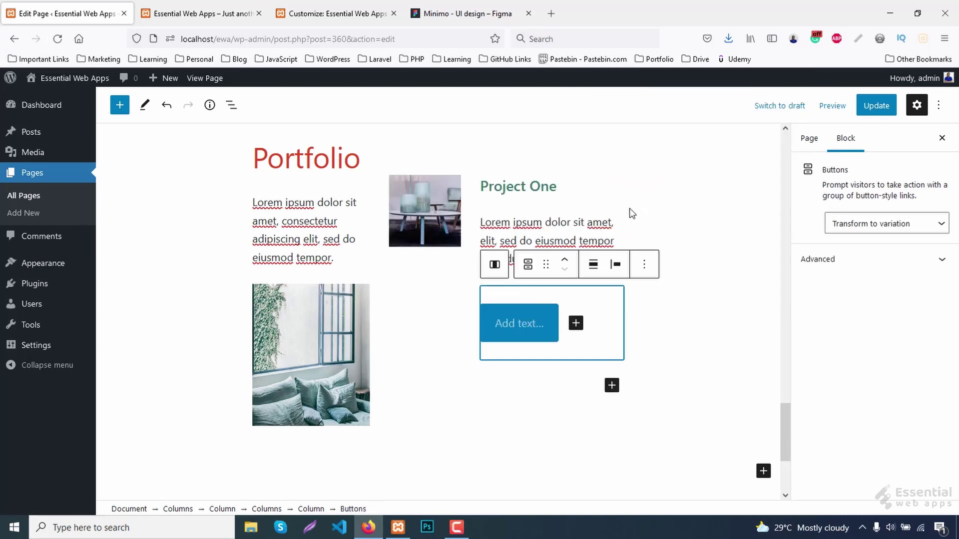
{"action": "left_click", "coordinate": [512, 329]}
{"action": "type", "text": "Read"}
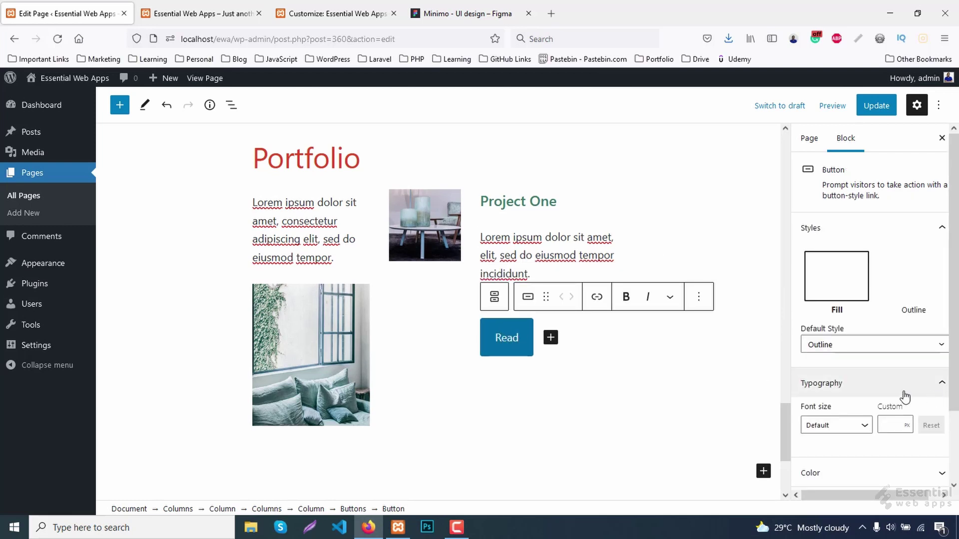
{"action": "scroll", "coordinate": [899, 396], "scroll_direction": "down", "scroll_amount": 3}
{"action": "left_click", "coordinate": [855, 477]}
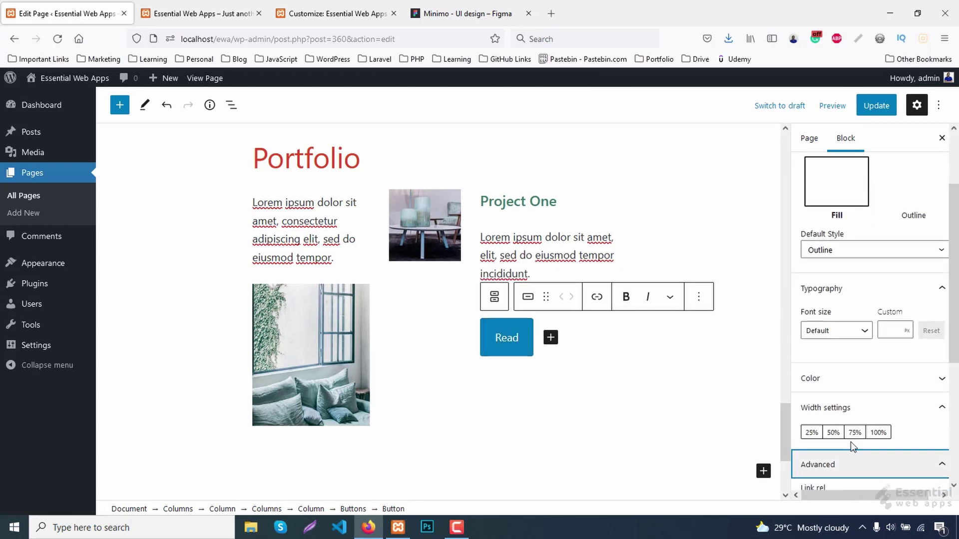
{"action": "left_click", "coordinate": [844, 448]}
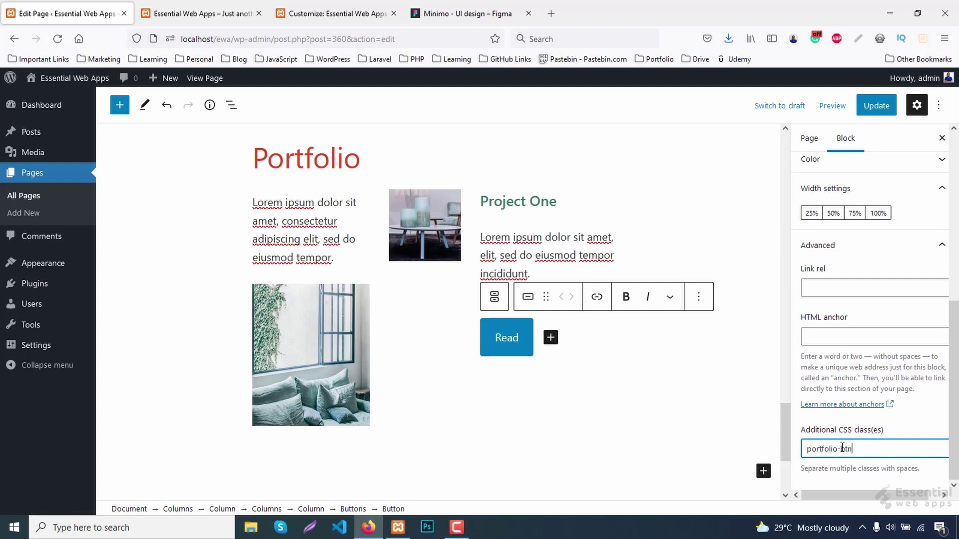
Select the entire Project One row containing the image and text column.
{"action": "left_click", "coordinate": [440, 233]}
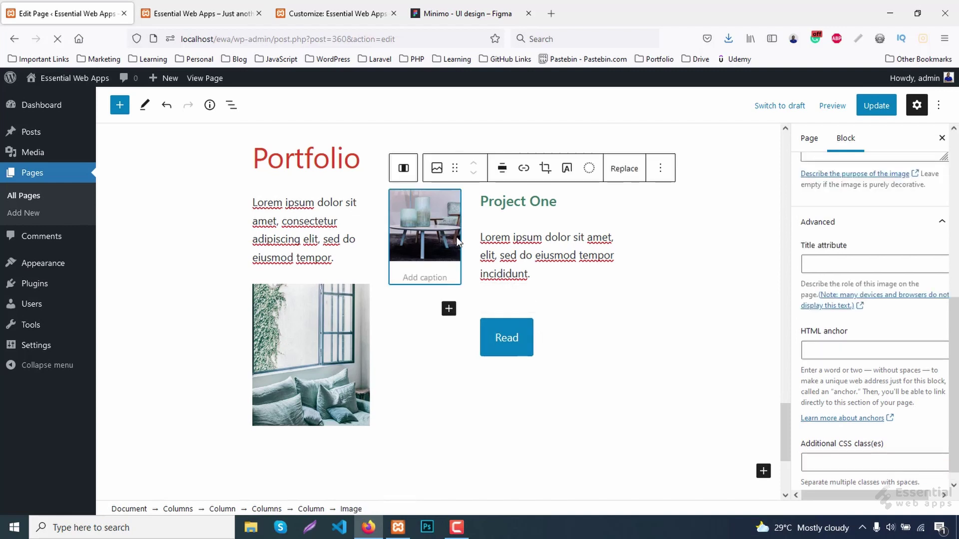
{"action": "left_click", "coordinate": [464, 243]}
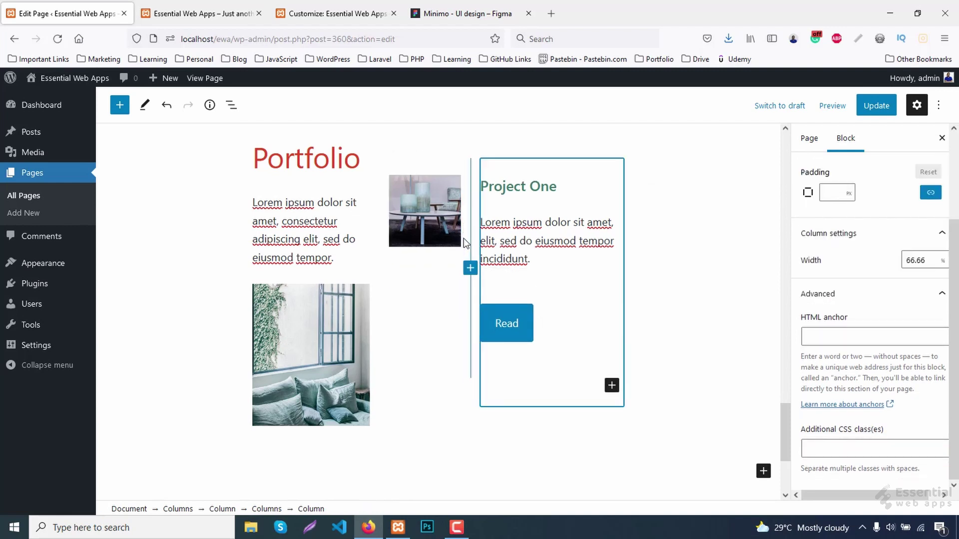
{"action": "scroll", "coordinate": [464, 239], "scroll_direction": "up", "scroll_amount": 1}
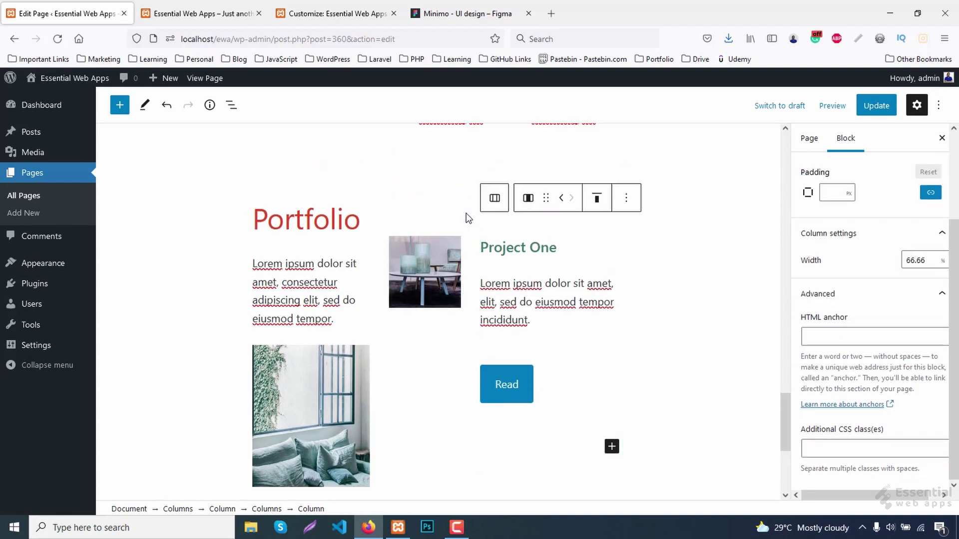
{"action": "left_click", "coordinate": [467, 215]}
{"action": "left_click", "coordinate": [473, 220]}
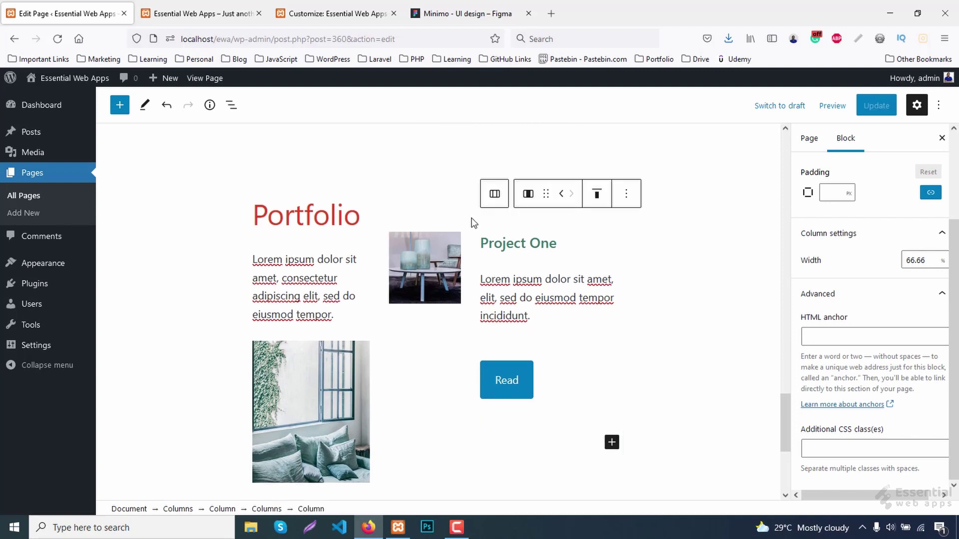
Duplicate the Project One row twice for two more project cards.
{"action": "left_click", "coordinate": [562, 201]}
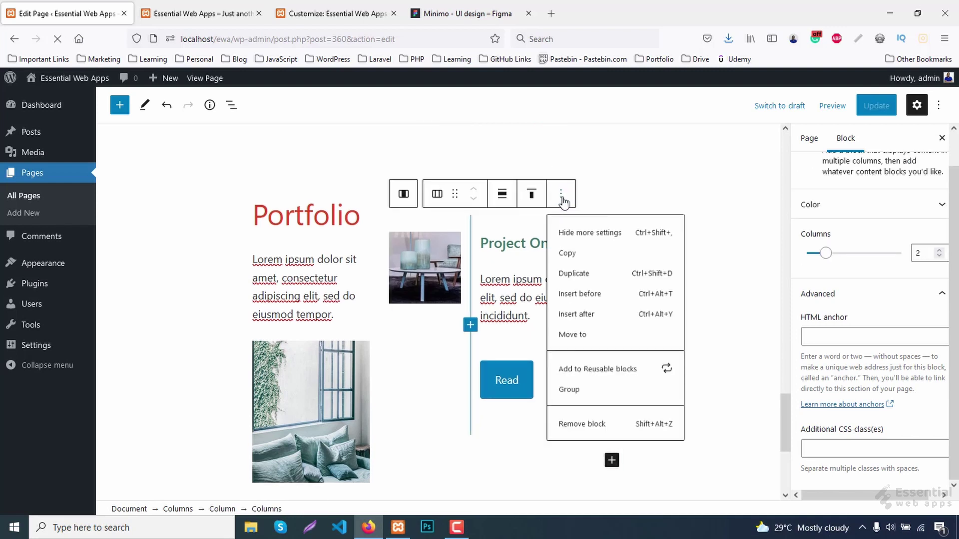
{"action": "left_click", "coordinate": [599, 274]}
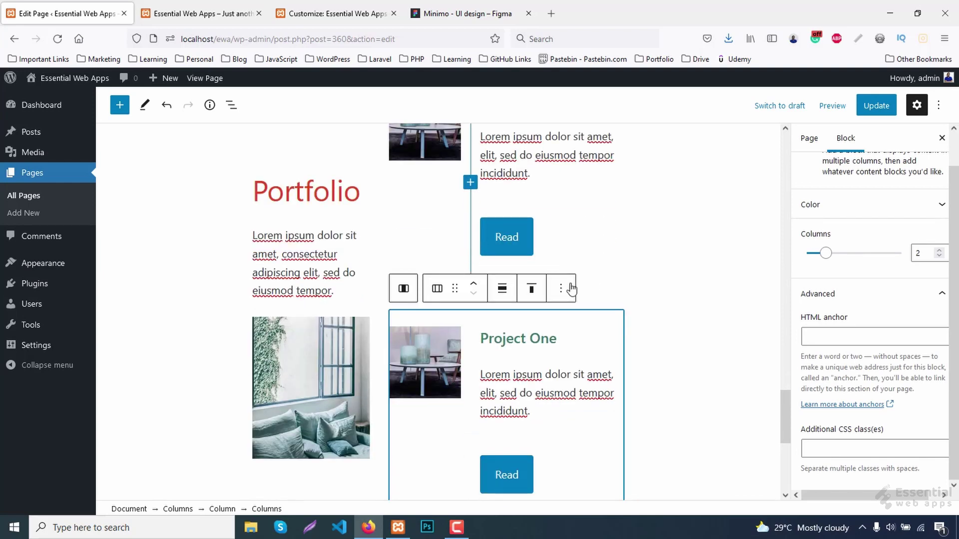
{"action": "left_click", "coordinate": [560, 288]}
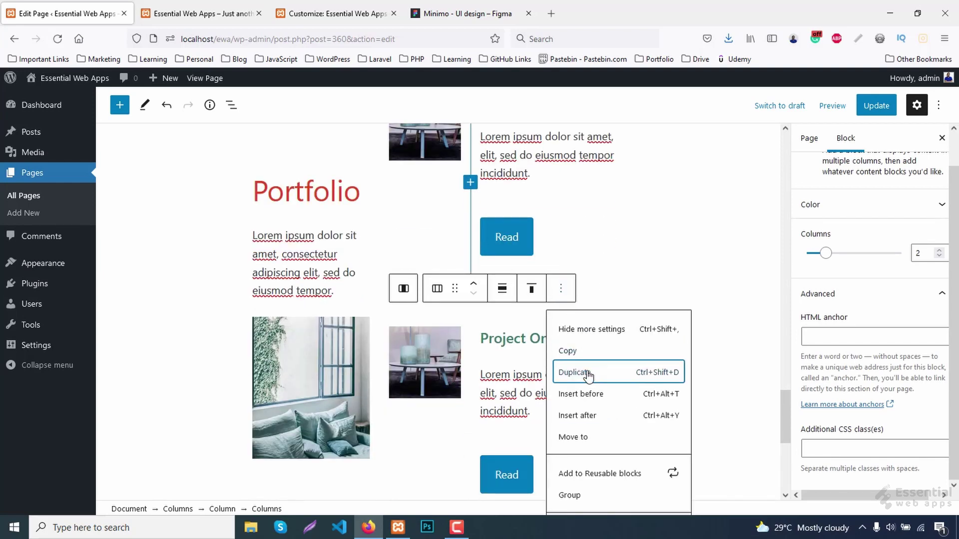
{"action": "left_click", "coordinate": [588, 372]}
Rename the second card's heading to 'Project Two' and replace its image with a shelf photo.
{"action": "left_click", "coordinate": [551, 314]}
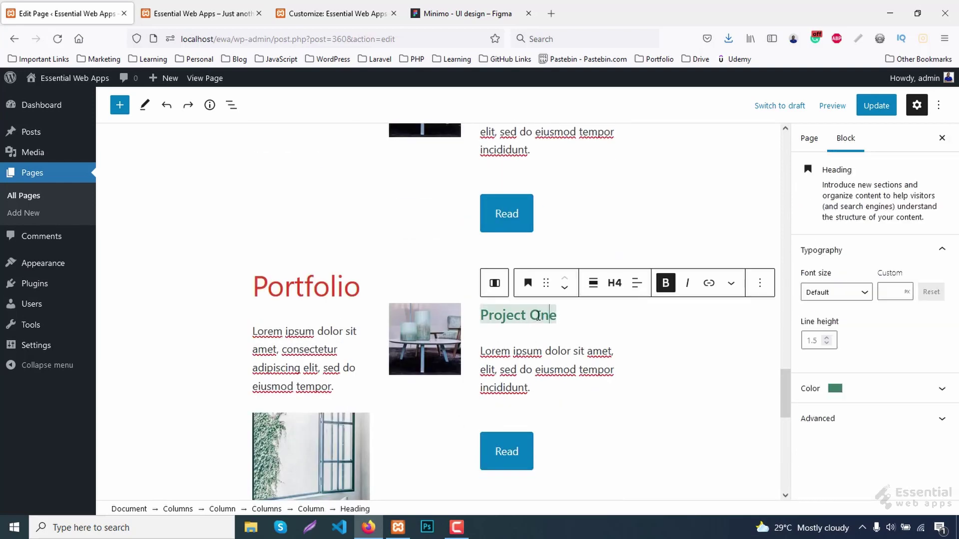
{"action": "key", "text": "Delete"}
{"action": "key", "text": "Delete"}
{"action": "key", "text": "Delete"}
{"action": "type", "text": "Two"}
{"action": "left_click", "coordinate": [431, 357]}
{"action": "left_click", "coordinate": [680, 295]}
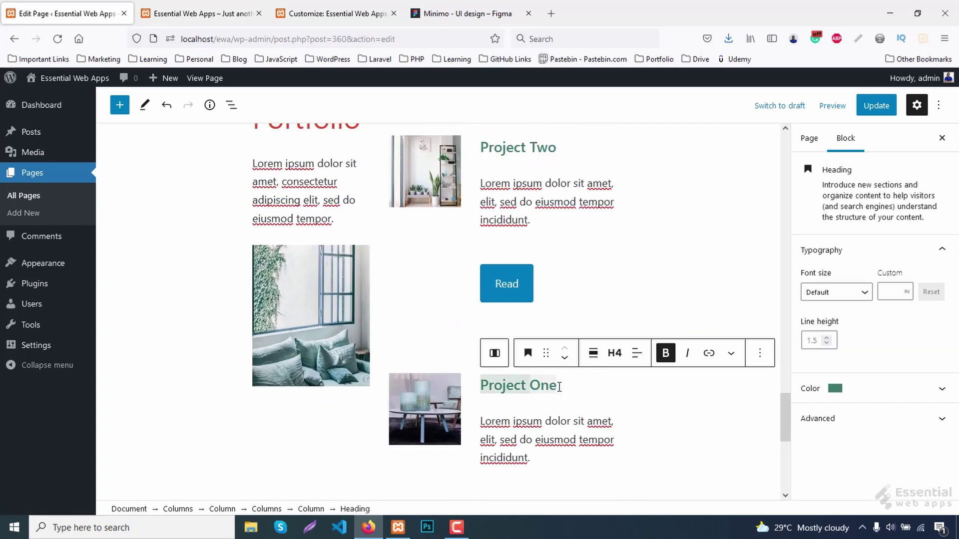
Rename the third card 'Project Three' with a desk photo, update the page, and view the live site.
{"action": "key", "text": "BackSpace"}
{"action": "key", "text": "BackSpace"}
{"action": "key", "text": "BackSpace"}
{"action": "type", "text": "Three"}
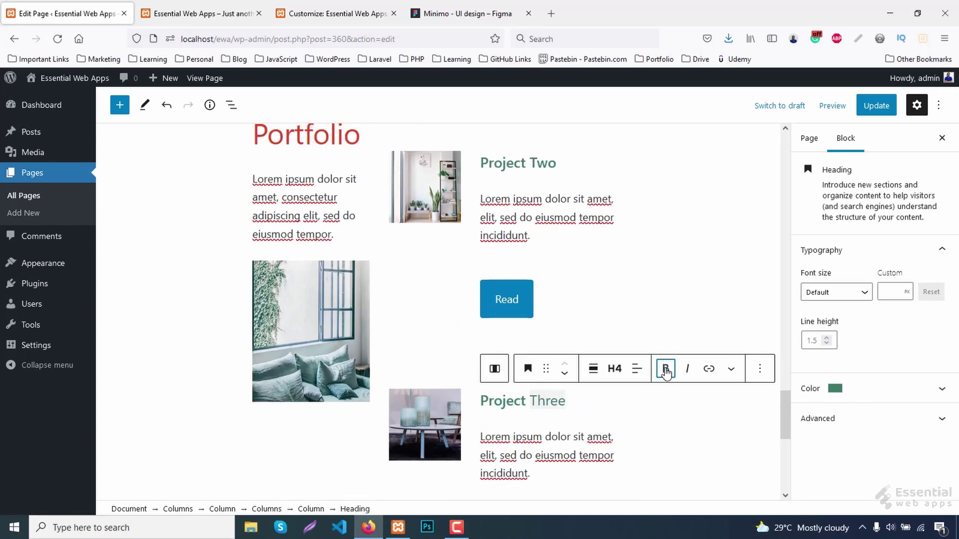
{"action": "left_click", "coordinate": [624, 306]}
{"action": "left_click", "coordinate": [643, 374]}
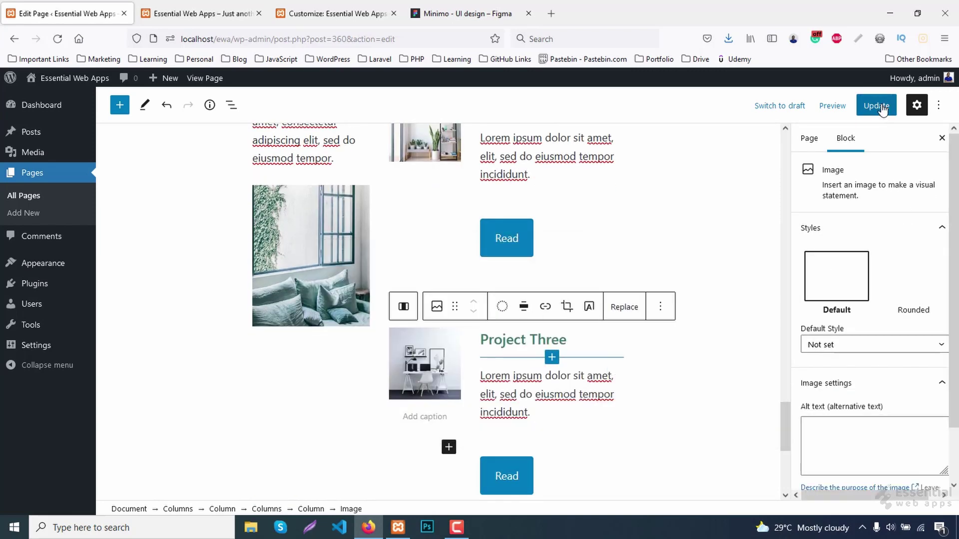
{"action": "left_click", "coordinate": [877, 106]}
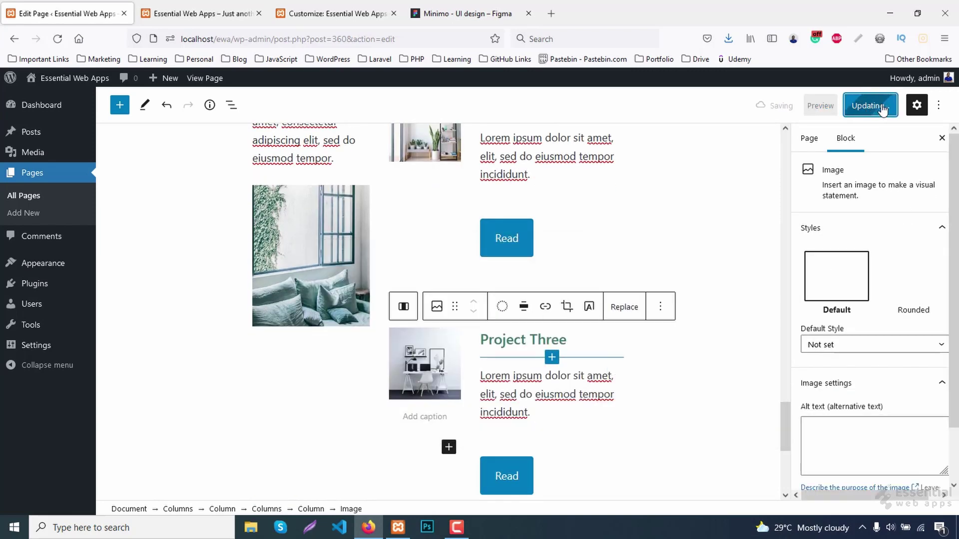
{"action": "left_click", "coordinate": [223, 14]}
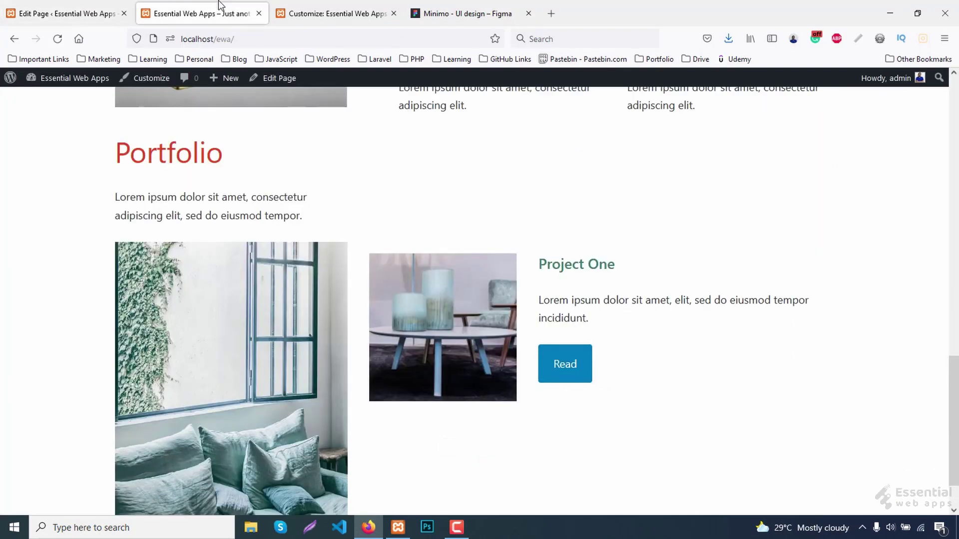
Reload the live page and inspect the Read button's div.wp-block-button.portfolio-btn wrapper.
{"action": "key", "text": "F5"}
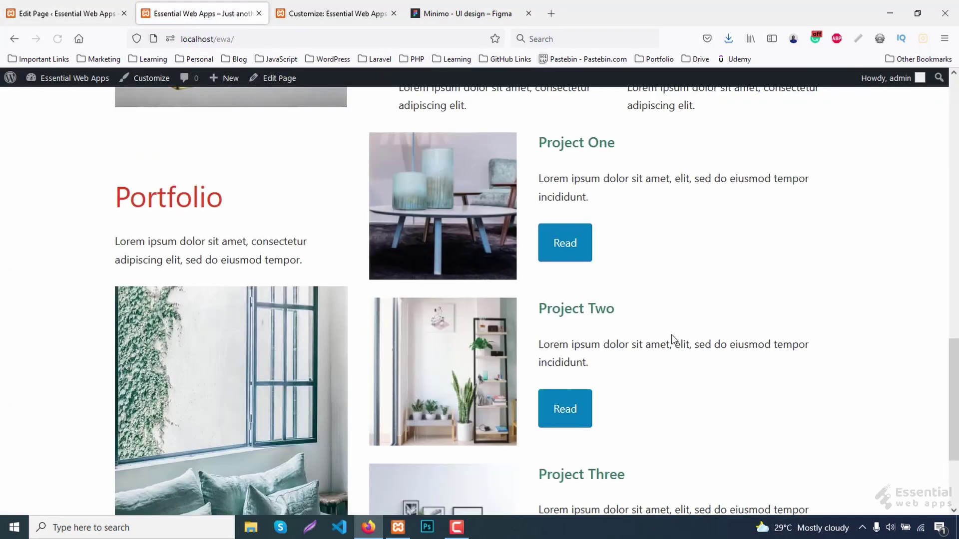
{"action": "scroll", "coordinate": [673, 338], "scroll_direction": "up", "scroll_amount": 4}
{"action": "scroll", "coordinate": [672, 336], "scroll_direction": "down", "scroll_amount": 1}
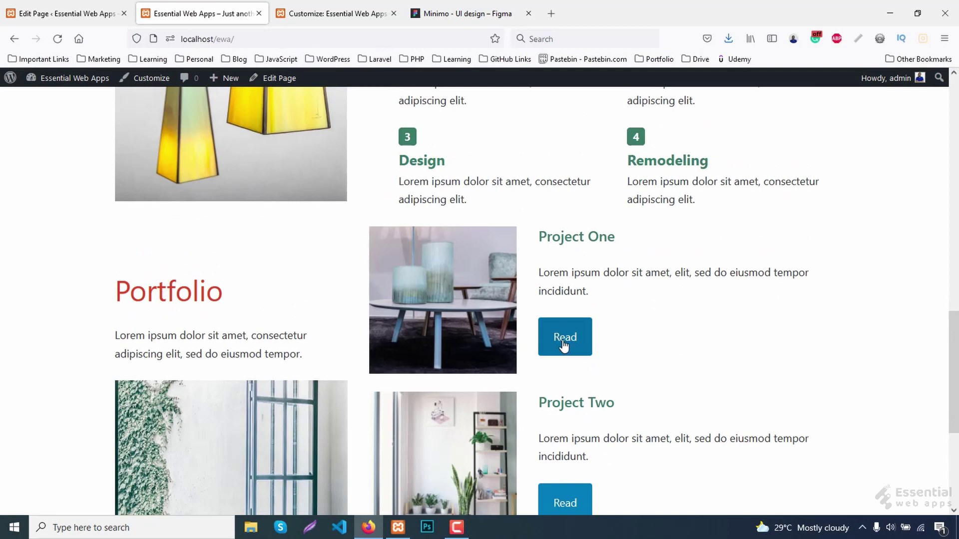
{"action": "right_click", "coordinate": [565, 345]}
{"action": "left_click", "coordinate": [613, 509]}
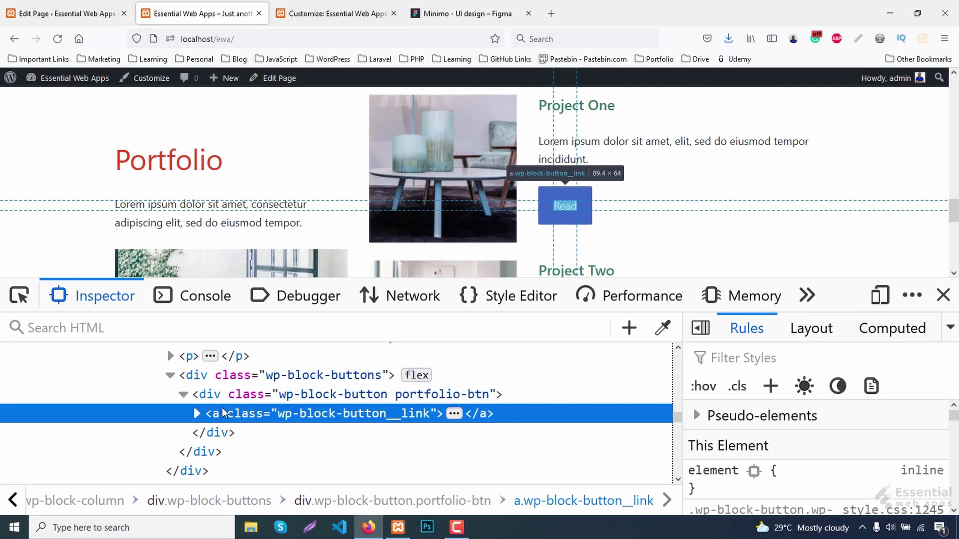
{"action": "left_click", "coordinate": [207, 395]}
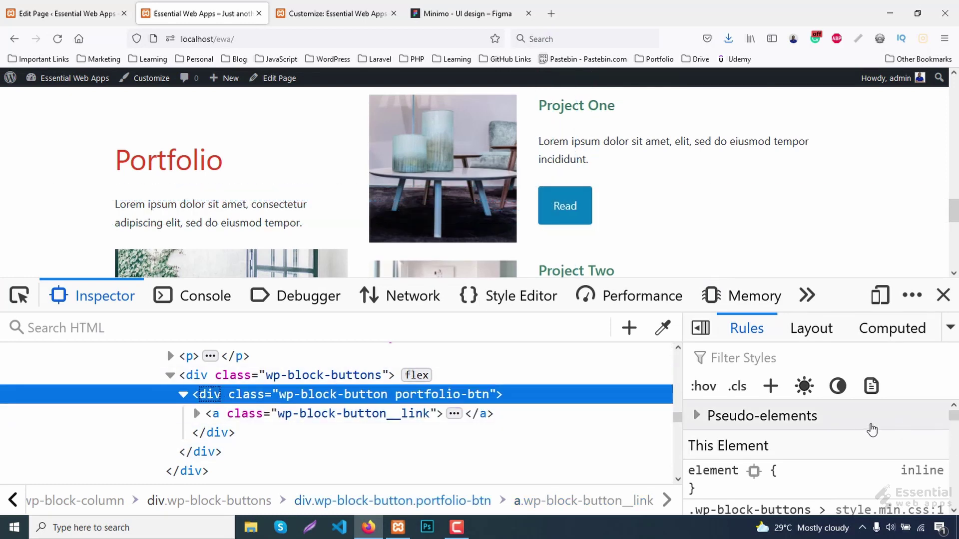
{"action": "scroll", "coordinate": [899, 434], "scroll_direction": "down", "scroll_amount": 2}
{"action": "scroll", "coordinate": [898, 434], "scroll_direction": "down", "scroll_amount": 4}
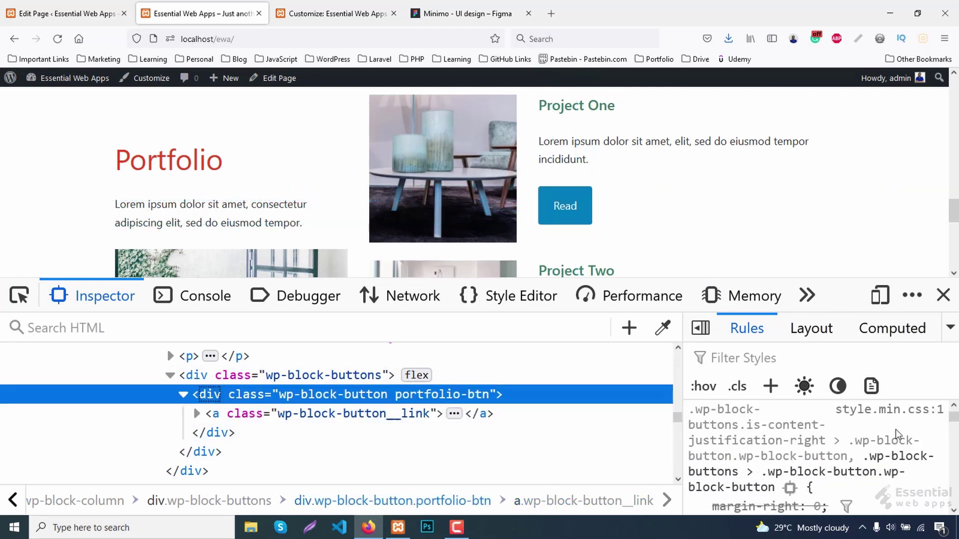
{"action": "scroll", "coordinate": [871, 407], "scroll_direction": "up", "scroll_amount": 4}
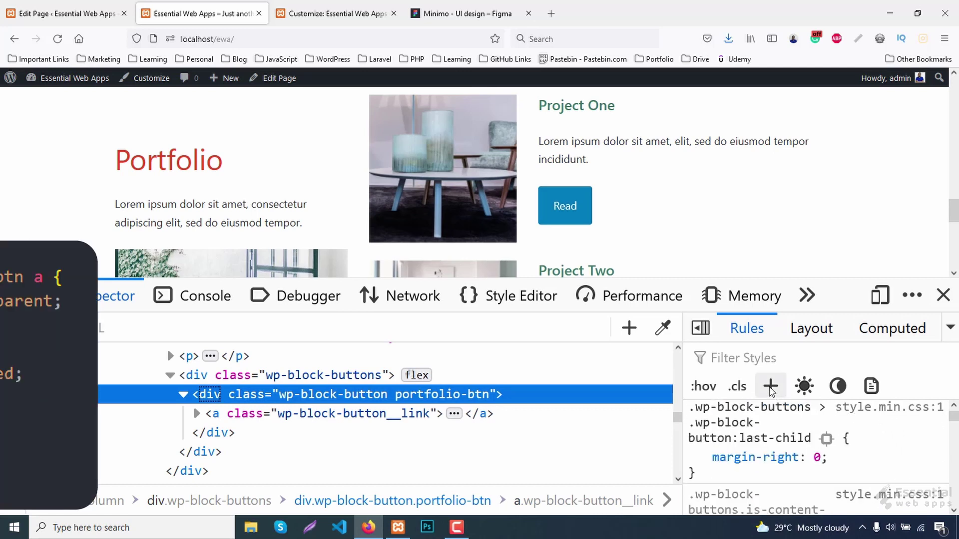
Add a new rule for the wrapper's link: background-color transparent, color #333, padding 0.
{"action": "left_click", "coordinate": [771, 386]}
{"action": "key", "text": "End"}
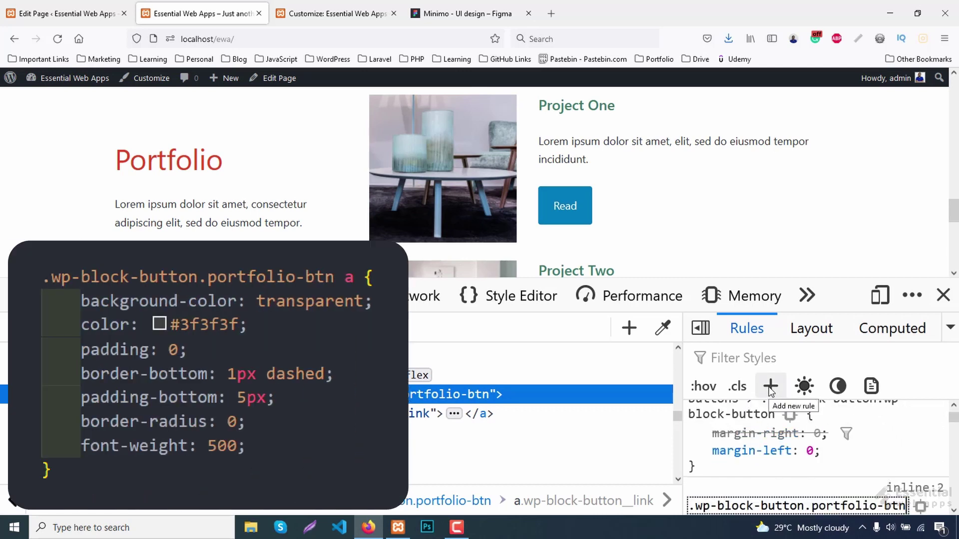
{"action": "type", "text": "a"}
{"action": "key", "text": "Return"}
{"action": "type", "text": "background-color"}
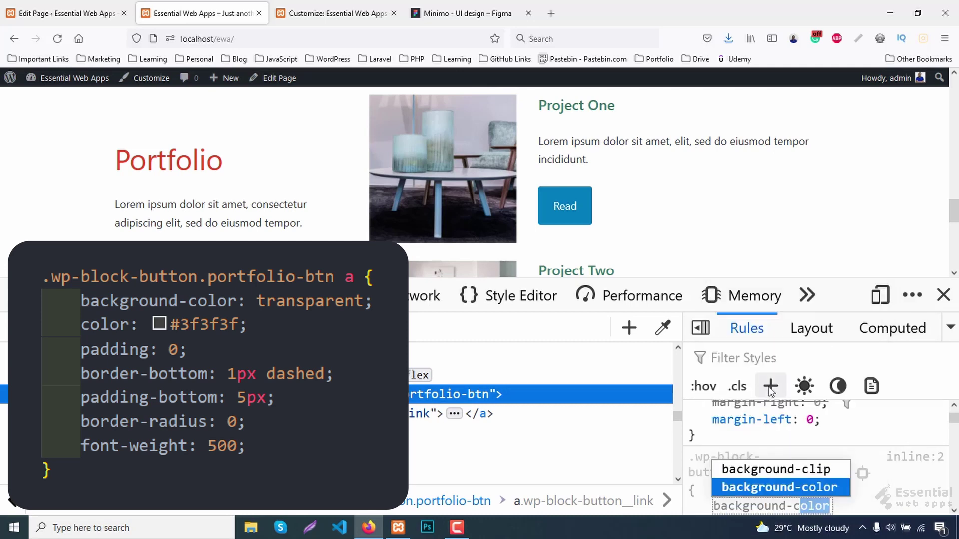
{"action": "key", "text": "Return"}
{"action": "type", "text": "transparent"}
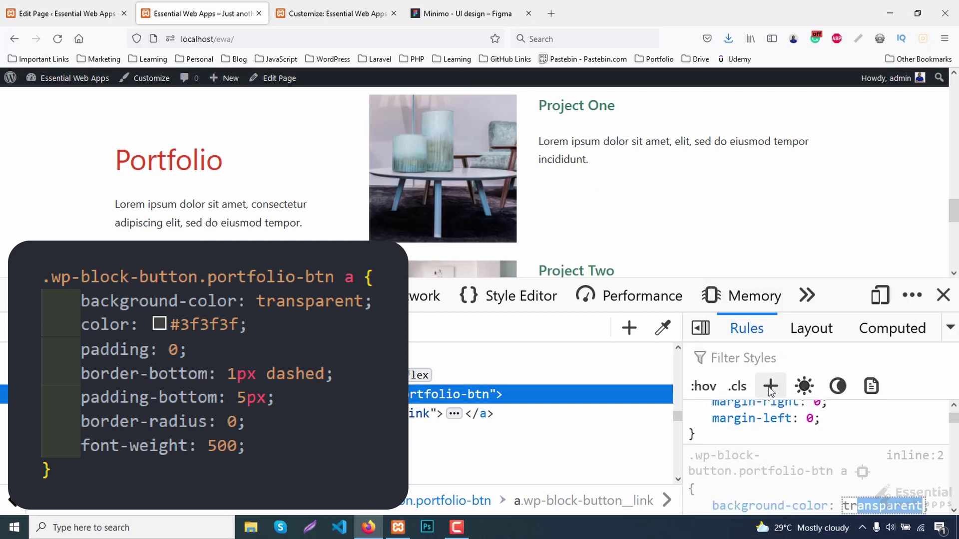
{"action": "key", "text": "Return"}
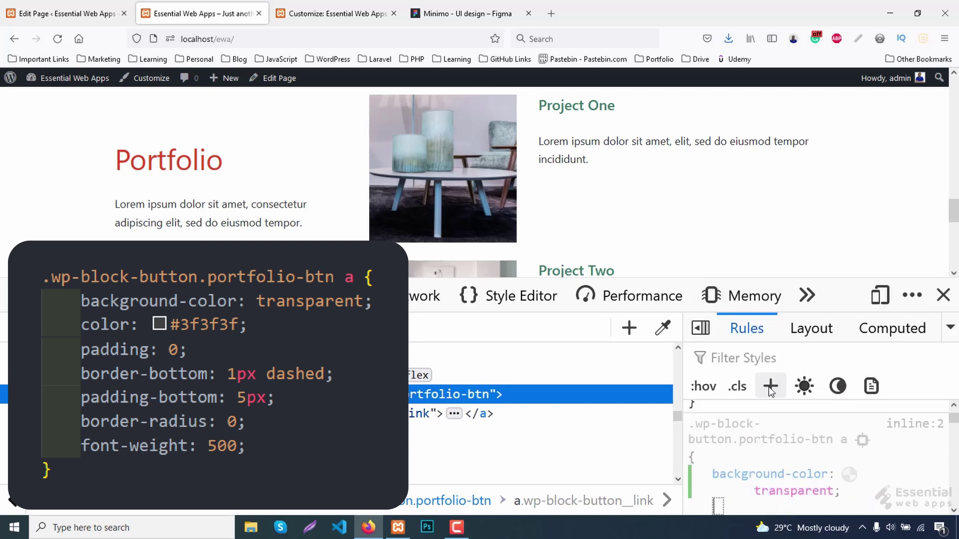
{"action": "type", "text": "color"}
{"action": "key", "text": "Return"}
{"action": "type", "text": "#333"}
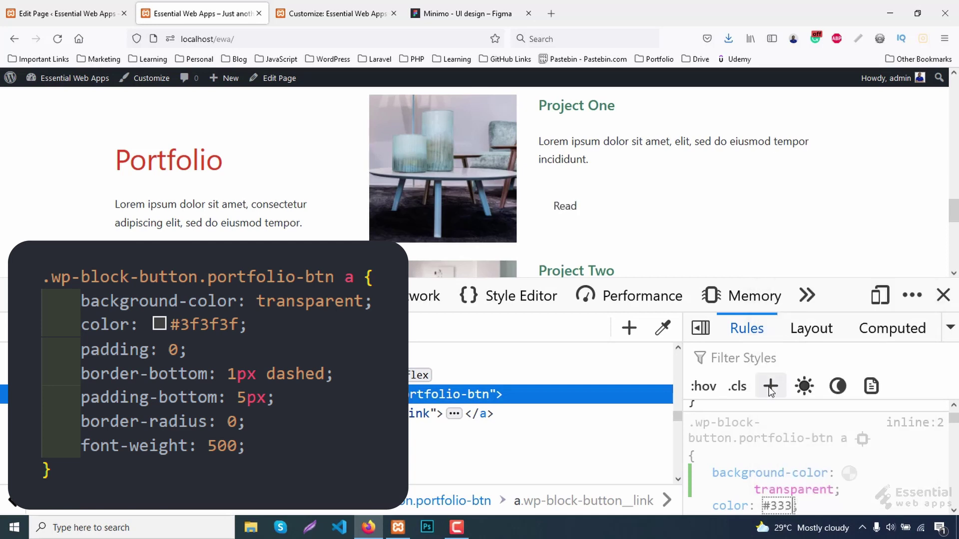
{"action": "key", "text": "Return"}
{"action": "type", "text": "pa"}
{"action": "key", "text": "Return"}
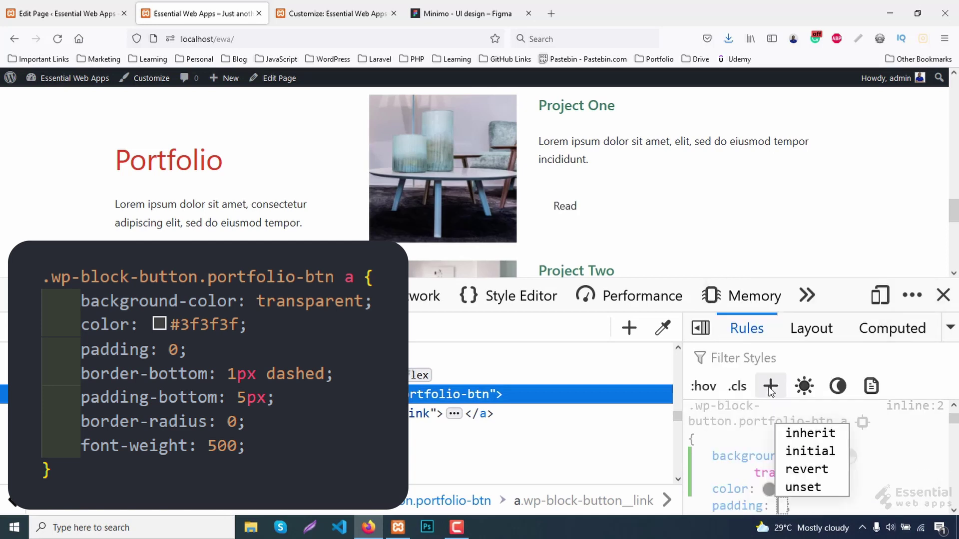
{"action": "type", "text": "0"}
{"action": "key", "text": "Return"}
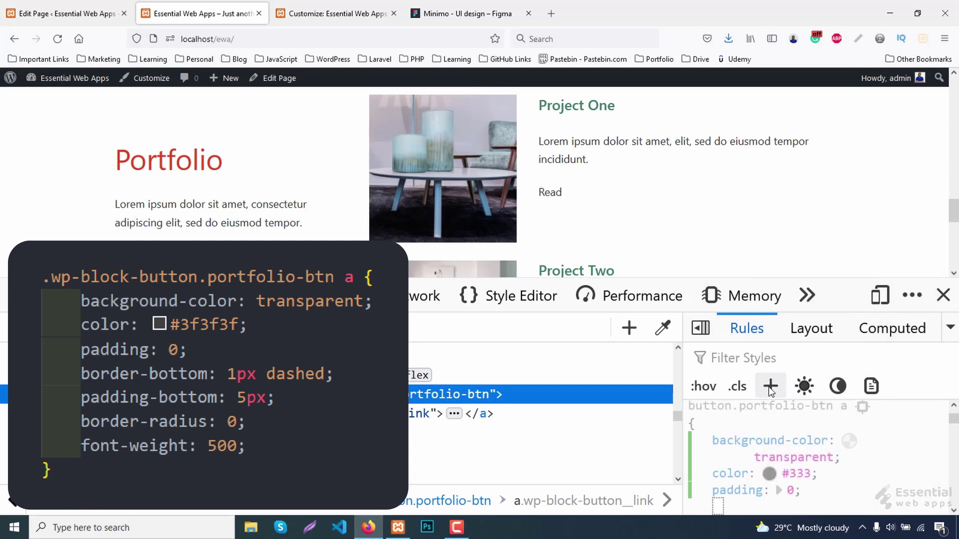
Add border-bottom 1px dashed, padding-bottom 5px, border-radius 0 and font-weight bold to the rule.
{"action": "type", "text": "border-bottom"}
{"action": "key", "text": "Return"}
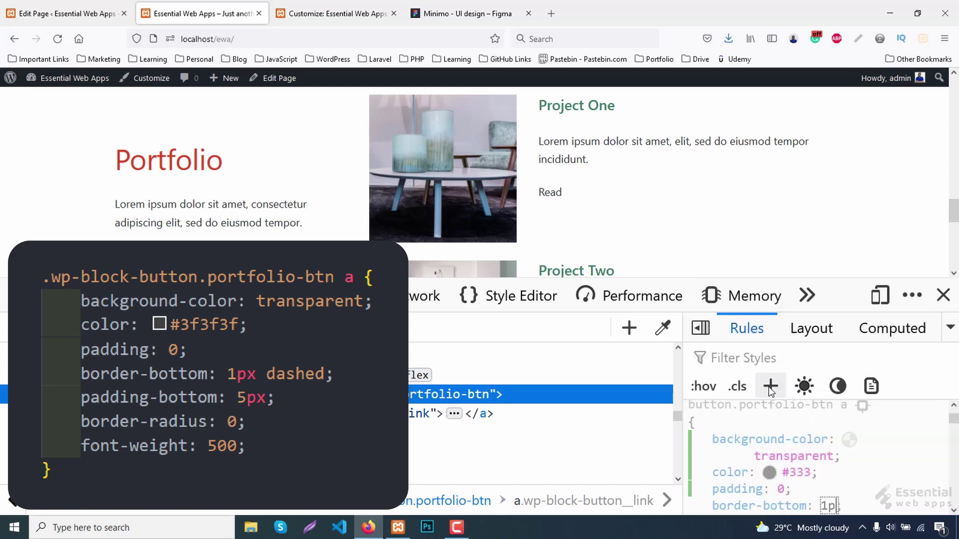
{"action": "type", "text": "1px da"}
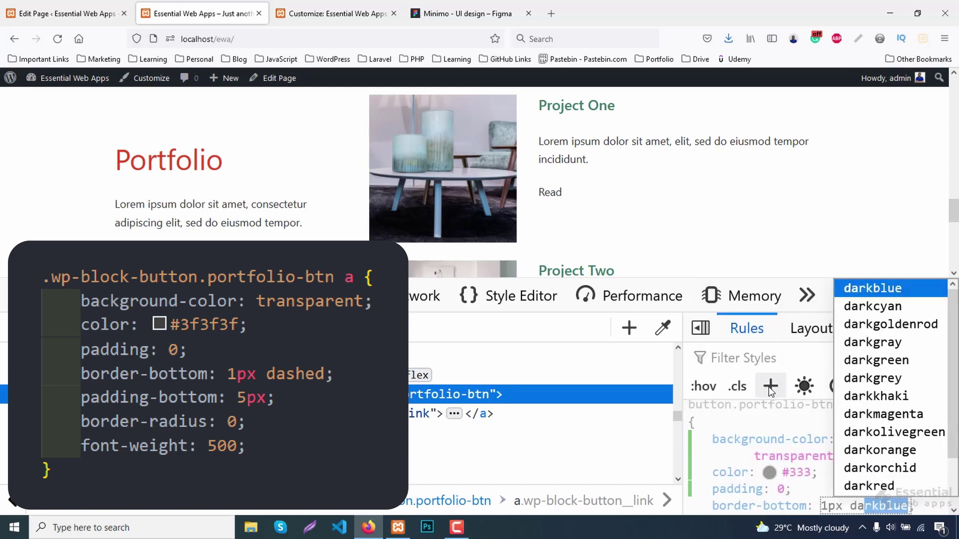
{"action": "type", "text": "s"}
{"action": "key", "text": "Right"}
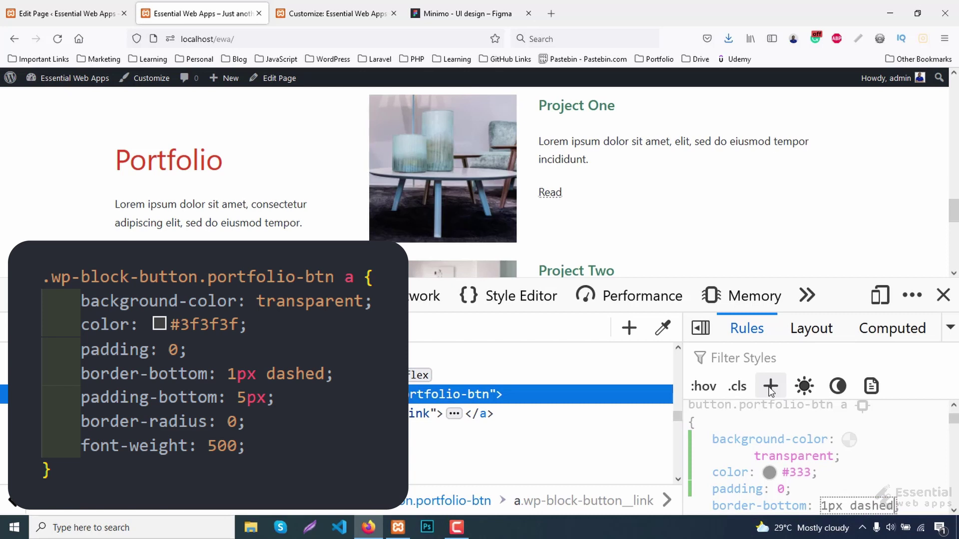
{"action": "key", "text": "Return"}
{"action": "type", "text": "padding-bottom"}
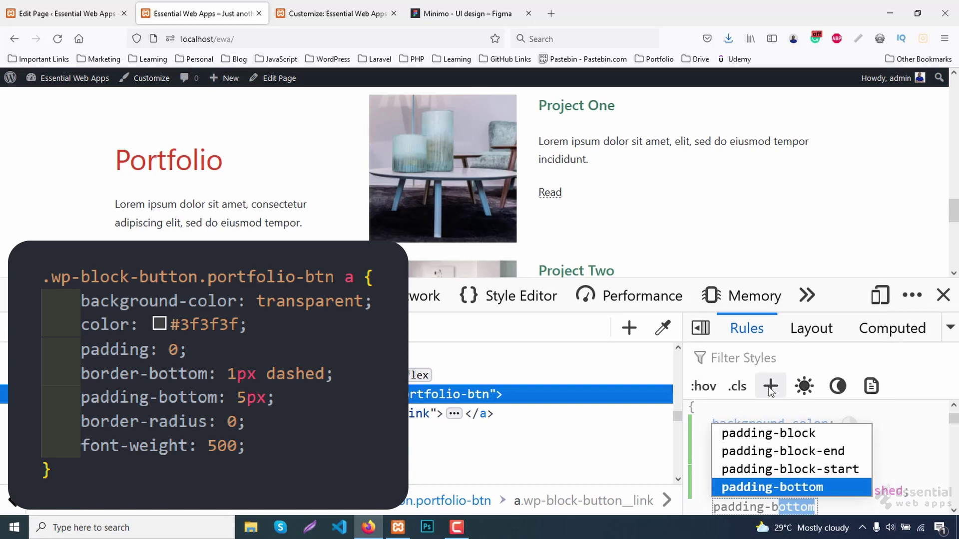
{"action": "key", "text": "Return"}
{"action": "type", "text": "1"}
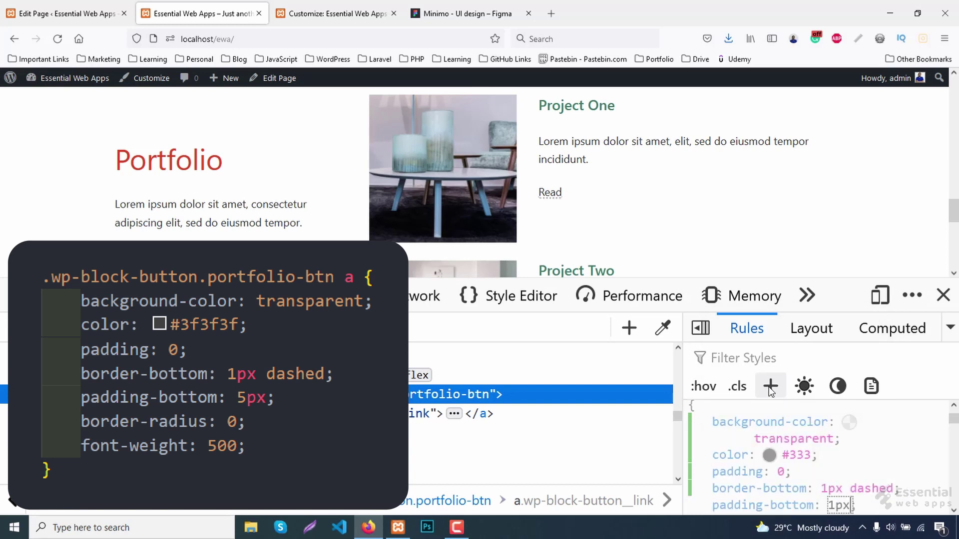
{"action": "key", "text": "Up"}
{"action": "key", "text": "Return"}
{"action": "type", "text": "border-r"}
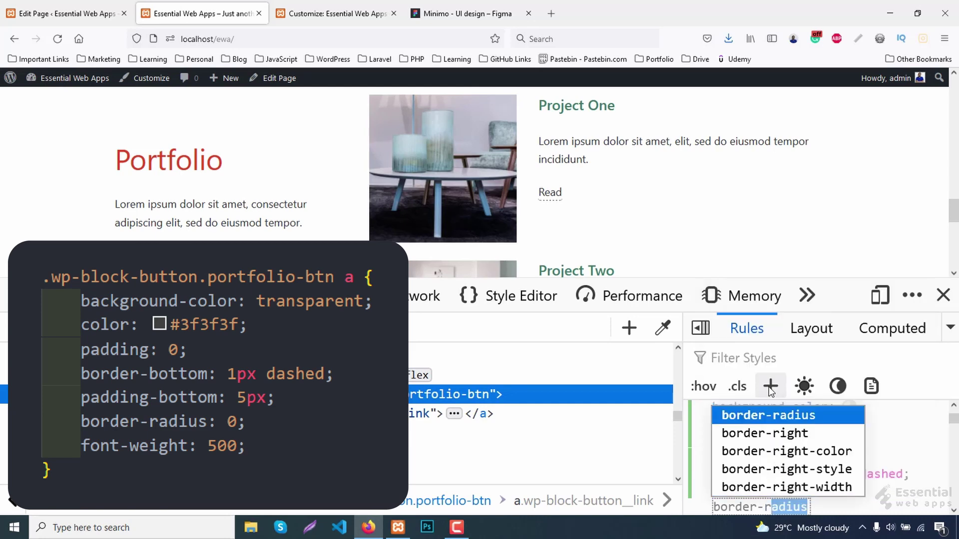
{"action": "key", "text": "Return"}
{"action": "type", "text": "0"}
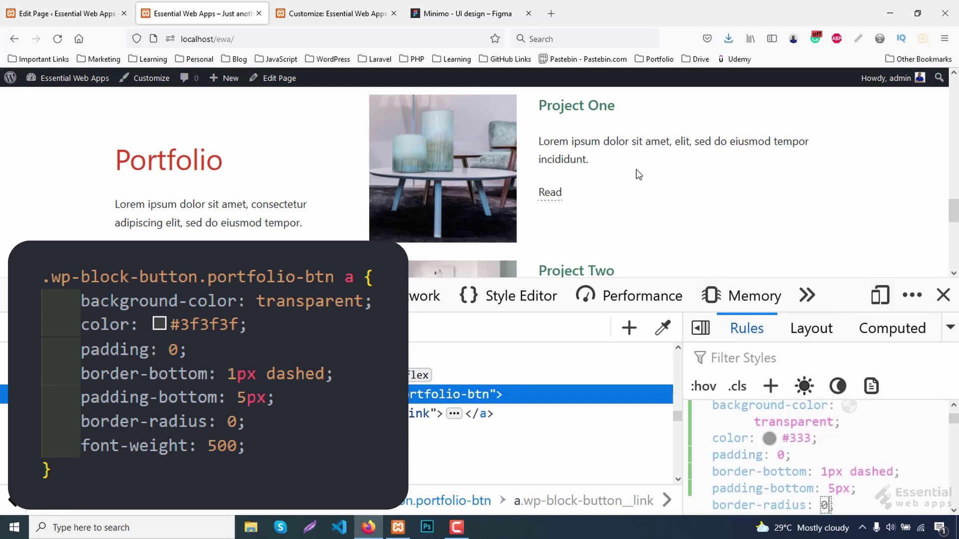
{"action": "key", "text": "Return"}
{"action": "type", "text": "font-w"}
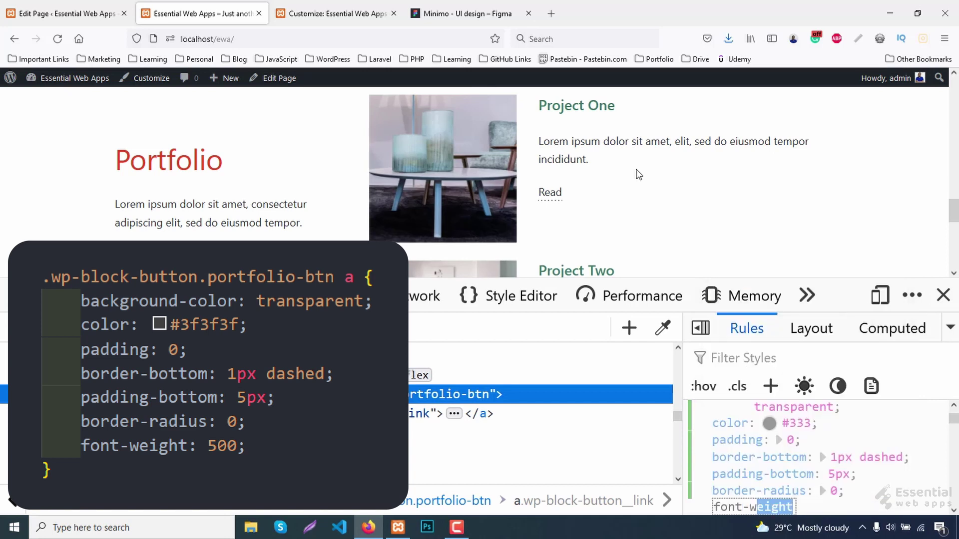
{"action": "key", "text": "Return"}
{"action": "type", "text": "b"}
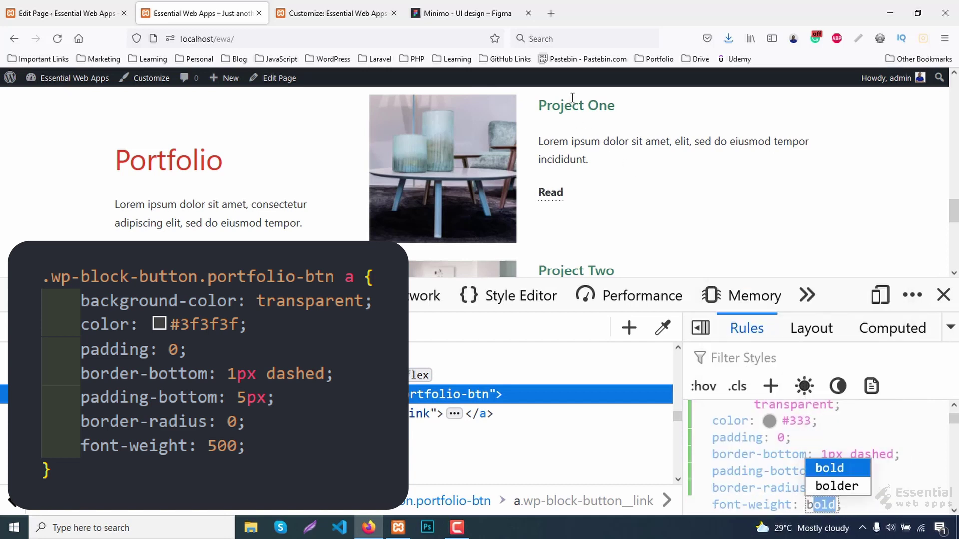
Inspect the Project One heading element on the live page.
{"action": "right_click", "coordinate": [572, 98]}
{"action": "left_click", "coordinate": [616, 268]}
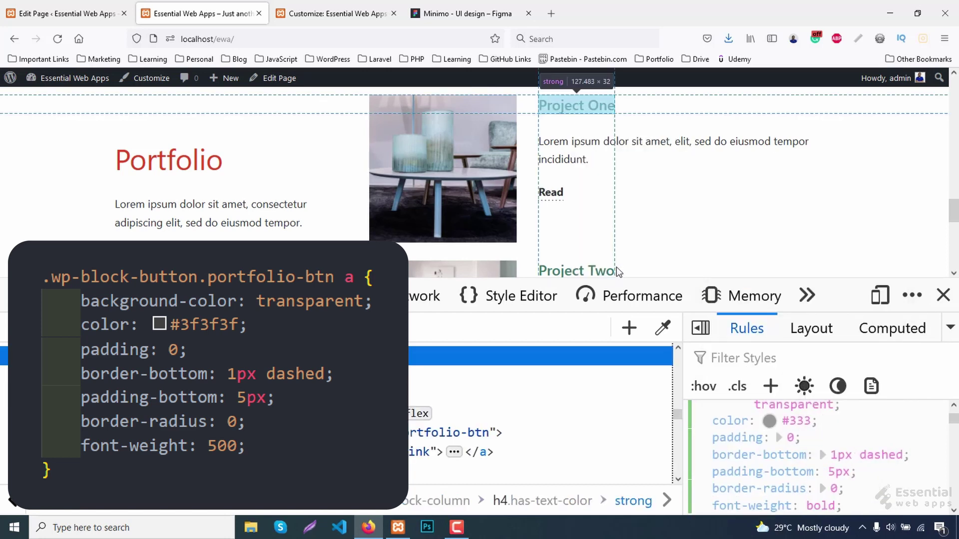
{"action": "scroll", "coordinate": [846, 461], "scroll_direction": "up", "scroll_amount": 5}
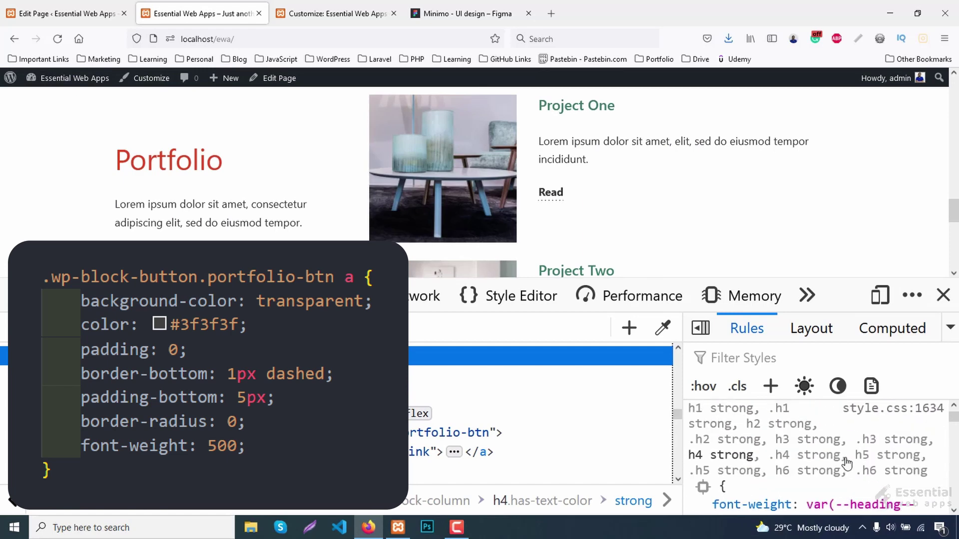
{"action": "scroll", "coordinate": [846, 462], "scroll_direction": "up", "scroll_amount": 3}
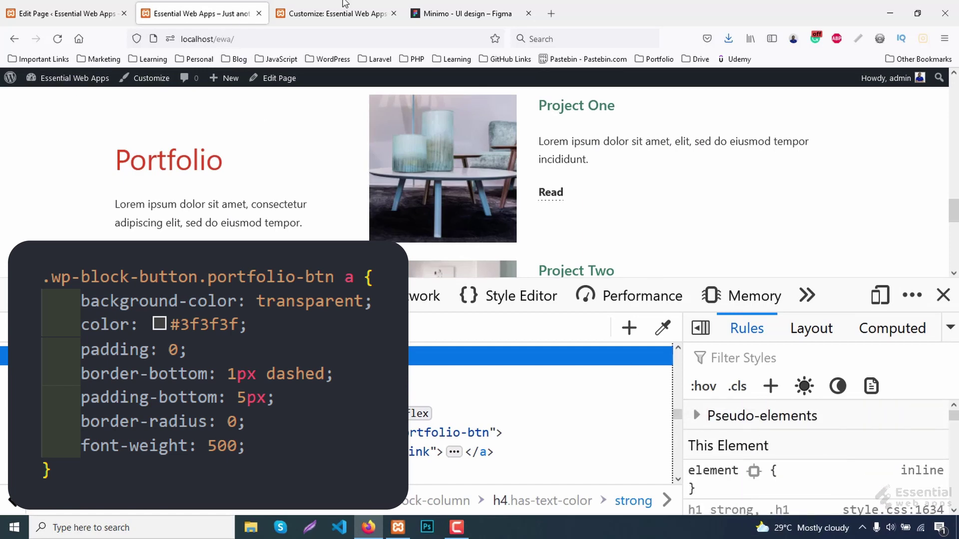
Copy the Read text colour 3F3F3F from the Minimo Figma design.
{"action": "left_click", "coordinate": [469, 7]}
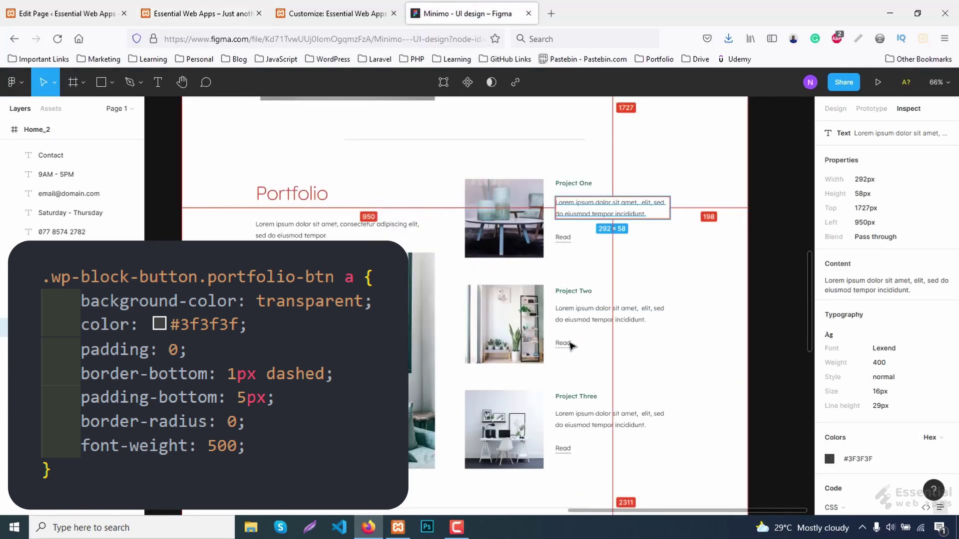
{"action": "left_click", "coordinate": [563, 342]}
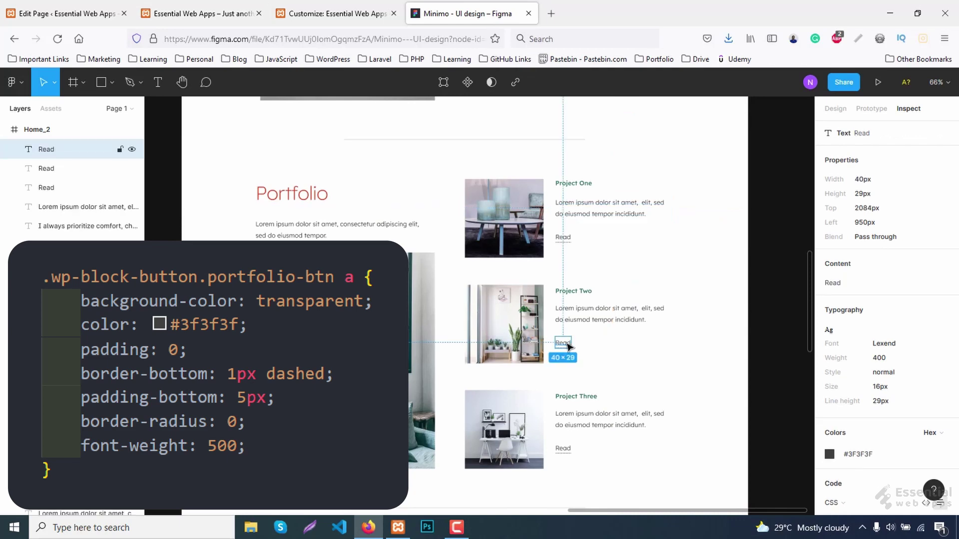
{"action": "left_click", "coordinate": [860, 454]}
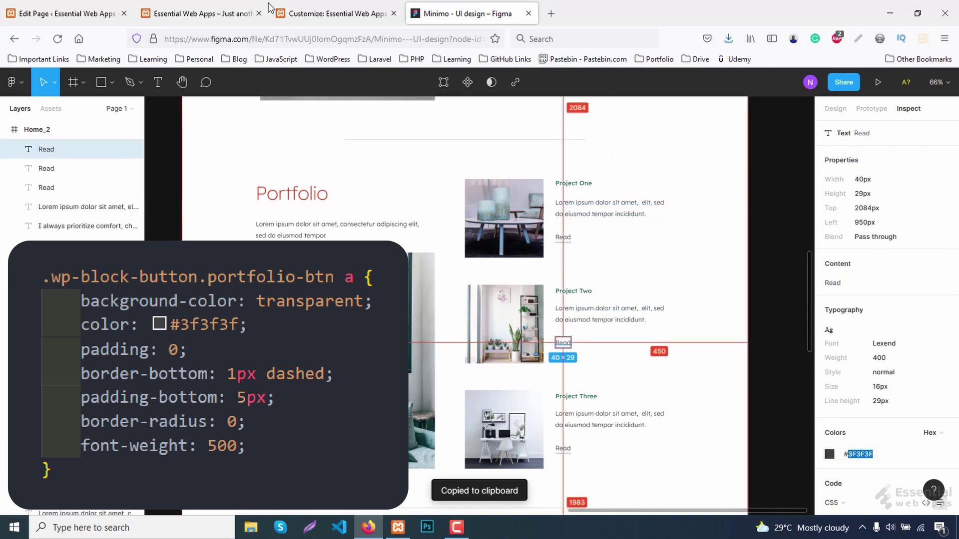
{"action": "left_click", "coordinate": [206, 11]}
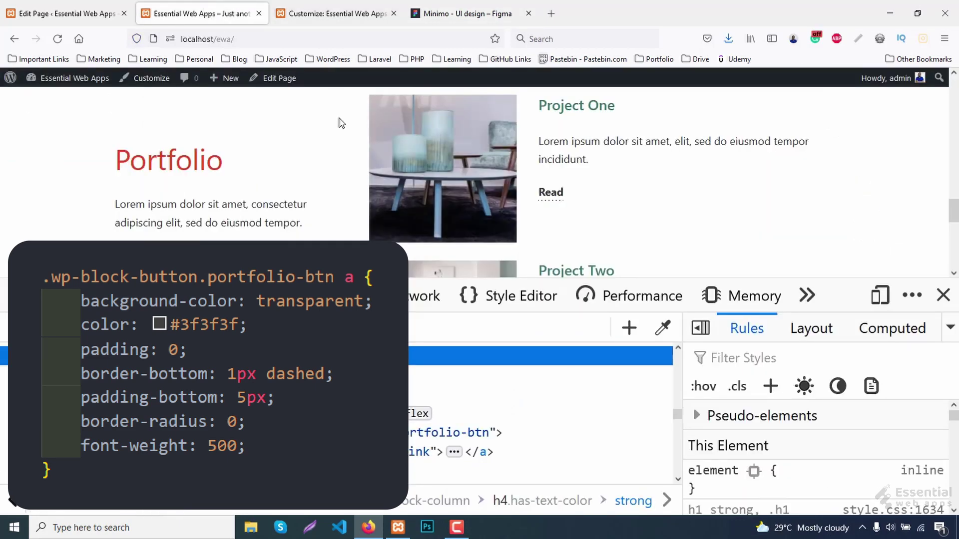
Change the Read link rule's color to #3F3F3F and font-weight to 500.
{"action": "left_click", "coordinate": [583, 451]}
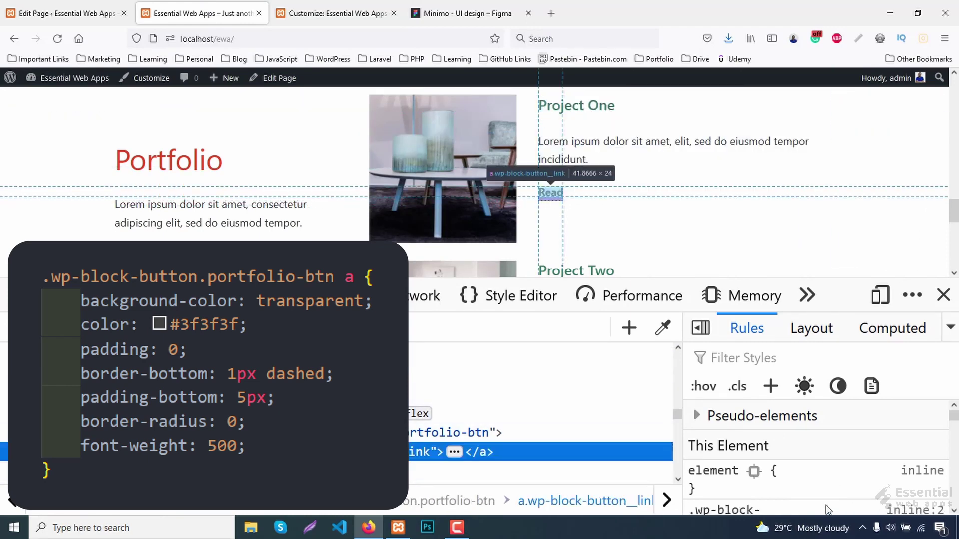
{"action": "scroll", "coordinate": [823, 489], "scroll_direction": "down", "scroll_amount": 5}
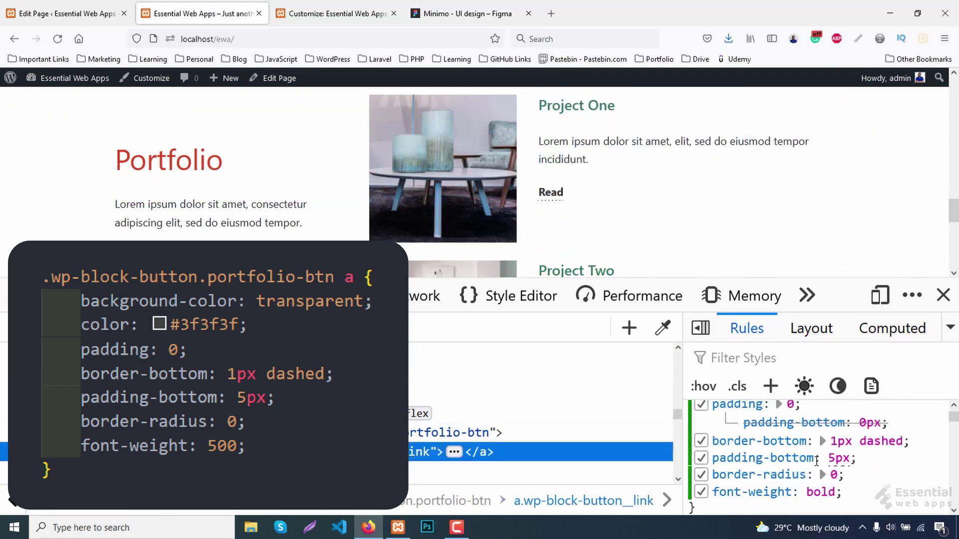
{"action": "scroll", "coordinate": [816, 459], "scroll_direction": "up", "scroll_amount": 4}
{"action": "left_click", "coordinate": [799, 489]}
{"action": "type", "text": "3F3F3F"}
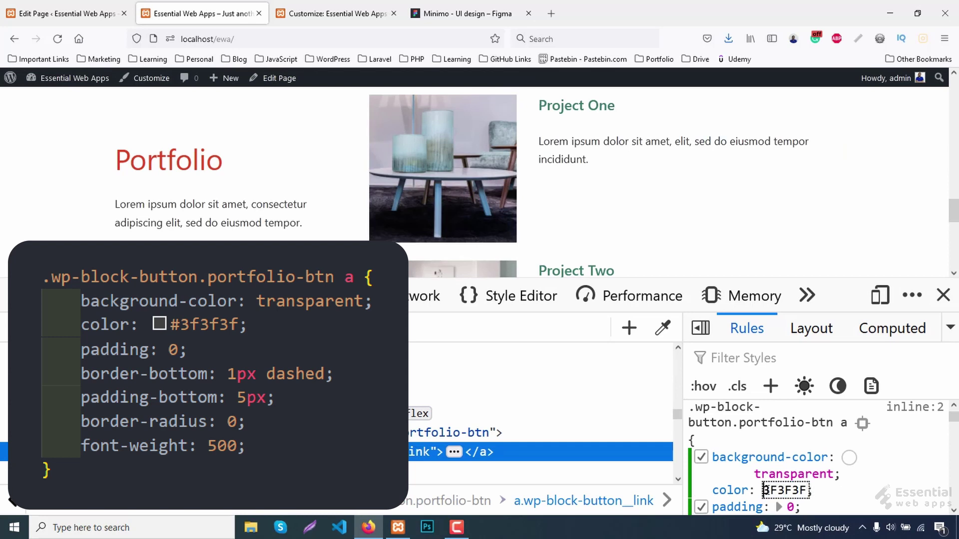
{"action": "key", "text": "Home"}
{"action": "type", "text": "#"}
{"action": "scroll", "coordinate": [827, 486], "scroll_direction": "down", "scroll_amount": 3}
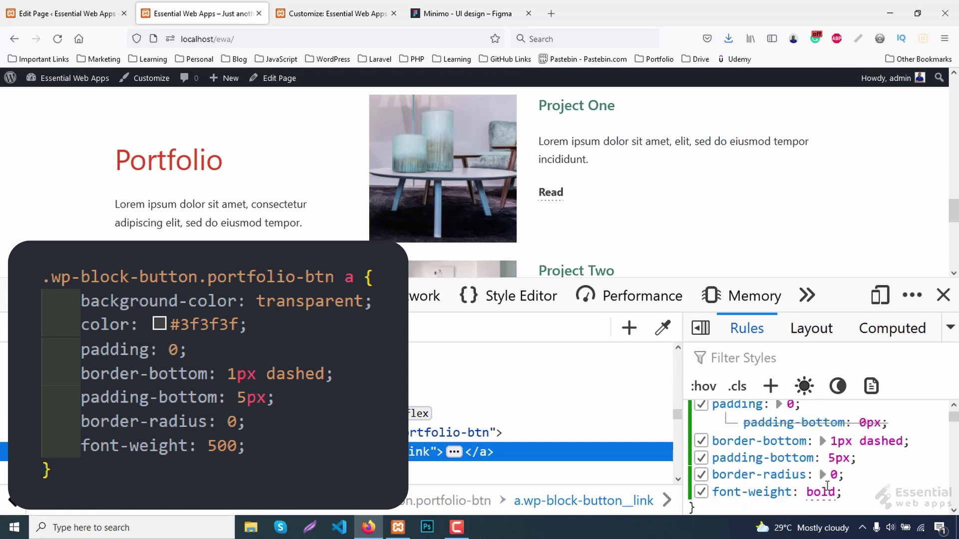
{"action": "left_click", "coordinate": [830, 492]}
{"action": "type", "text": "500"}
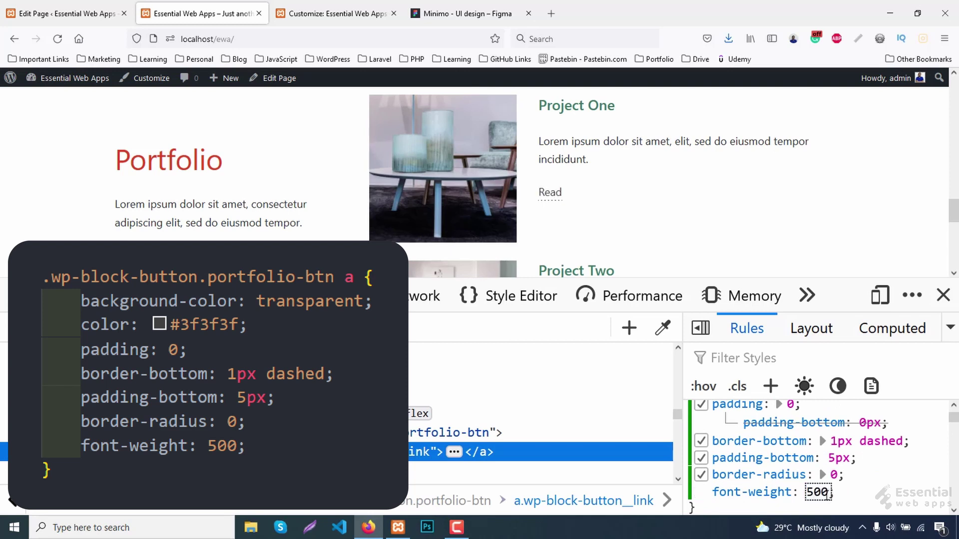
{"action": "scroll", "coordinate": [911, 508], "scroll_direction": "up", "scroll_amount": 3}
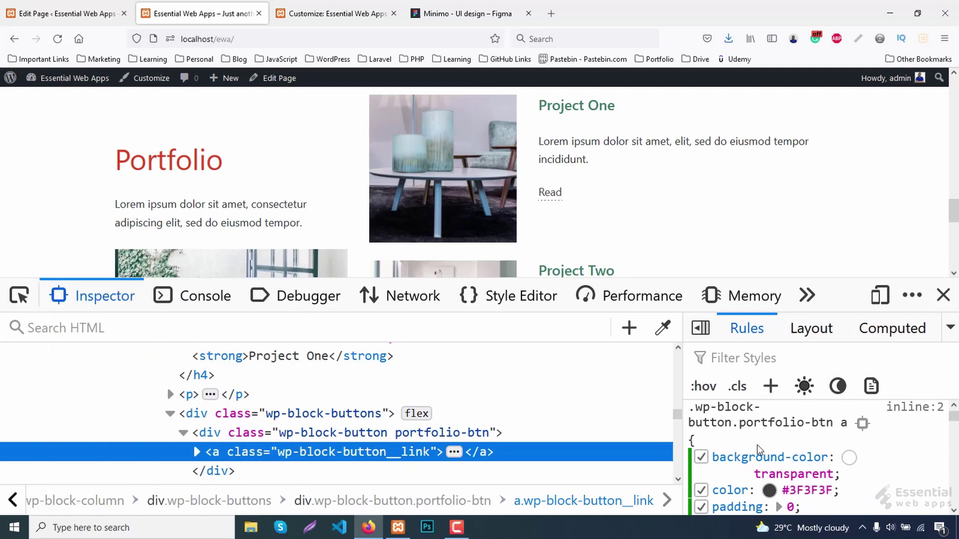
Copy the portfolio-btn rule into the Customizer's Additional CSS, publish, and reload the live page.
{"action": "right_click", "coordinate": [737, 421]}
{"action": "left_click", "coordinate": [773, 330]}
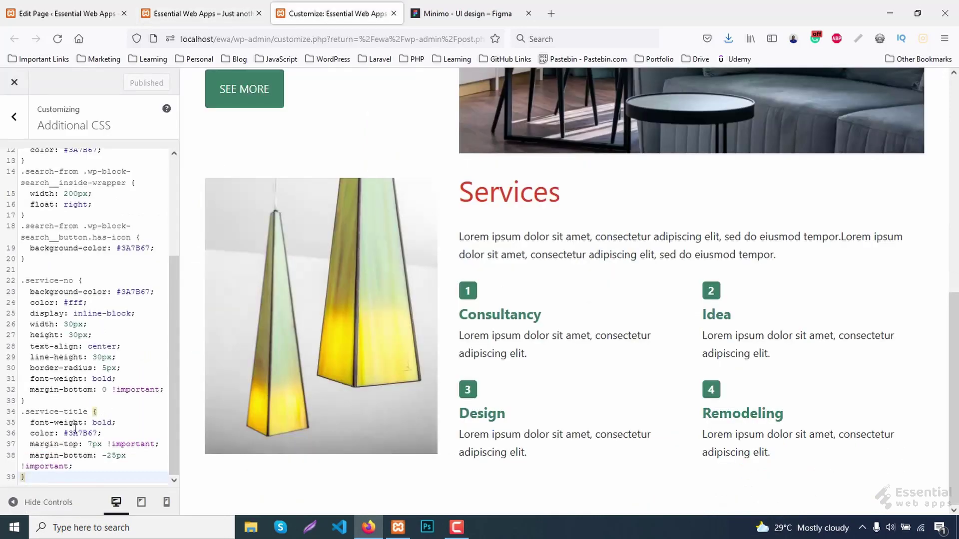
{"action": "key", "text": "ctrl+v"}
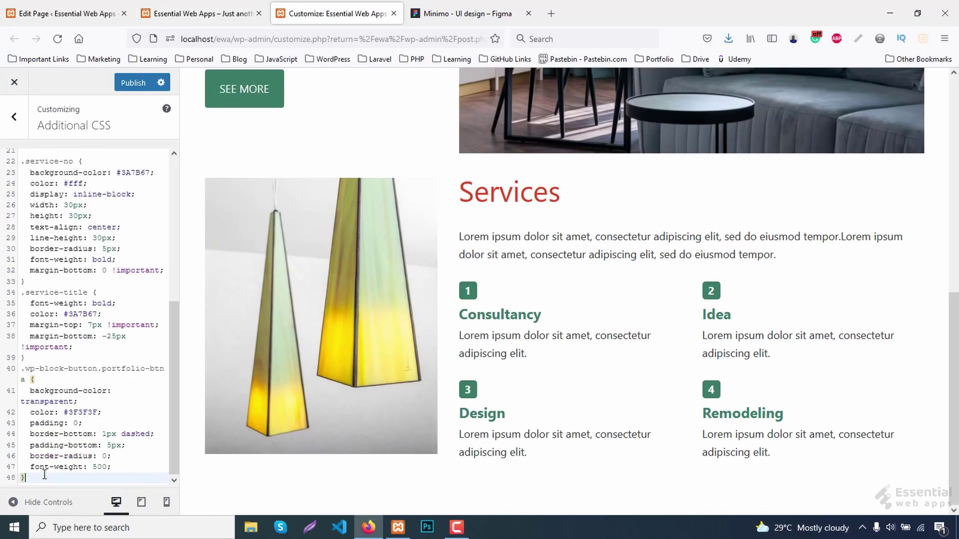
{"action": "left_click", "coordinate": [133, 83]}
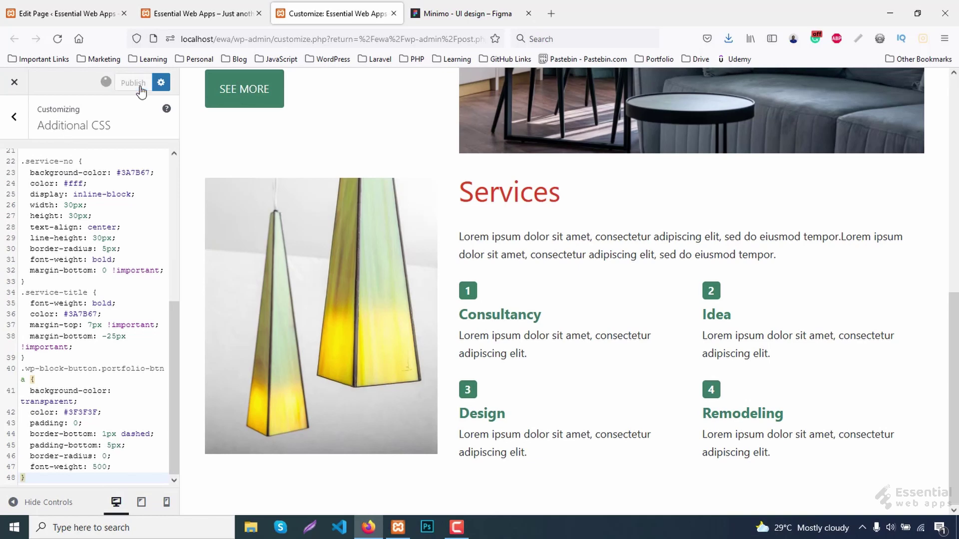
{"action": "left_click", "coordinate": [199, 13]}
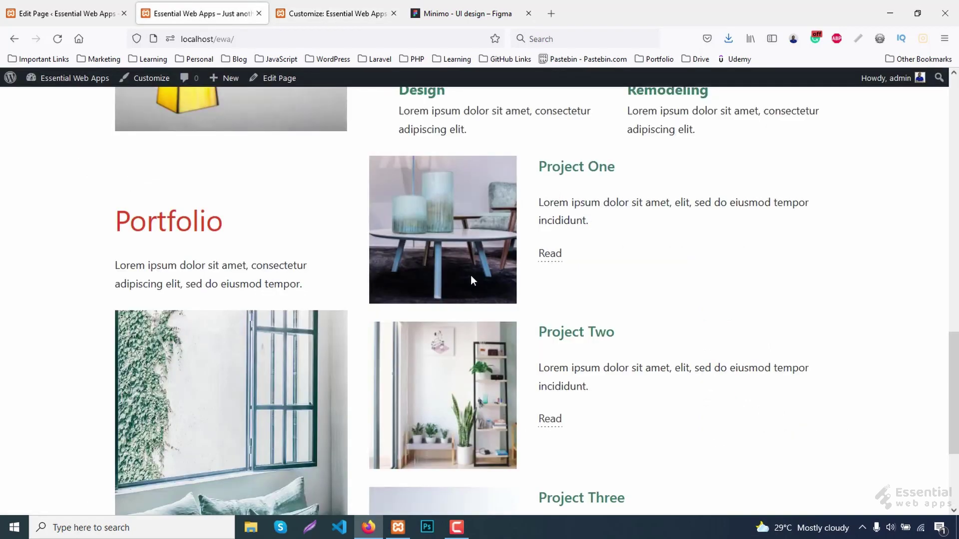
{"action": "key", "text": "F5"}
{"action": "scroll", "coordinate": [567, 427], "scroll_direction": "down", "scroll_amount": 4}
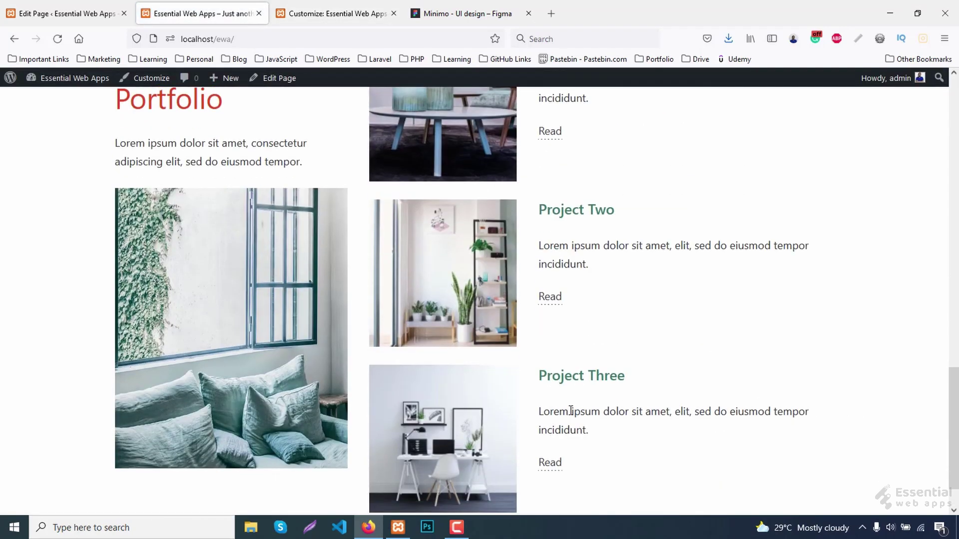
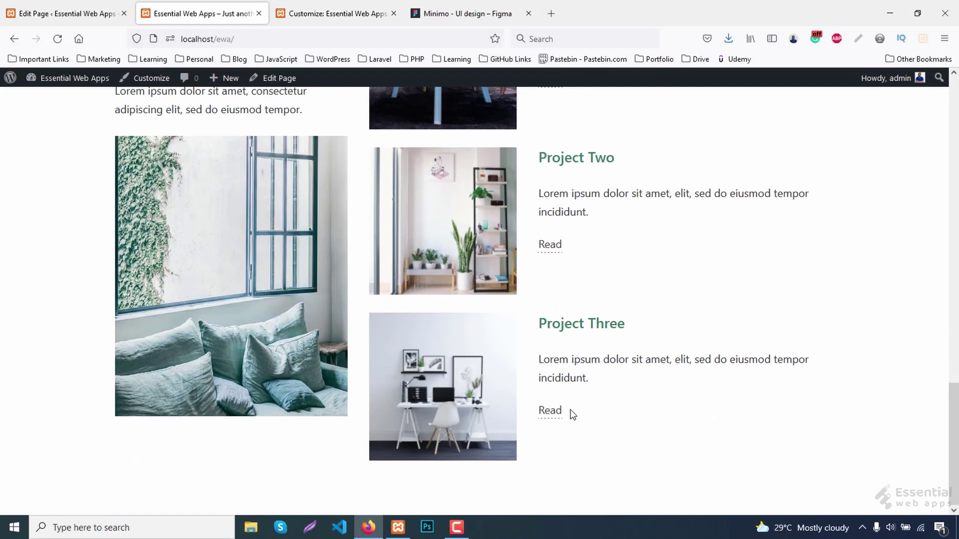
Set the Project One, Two and Three columns blocks to Align middle vertically.
{"action": "left_click", "coordinate": [77, 11]}
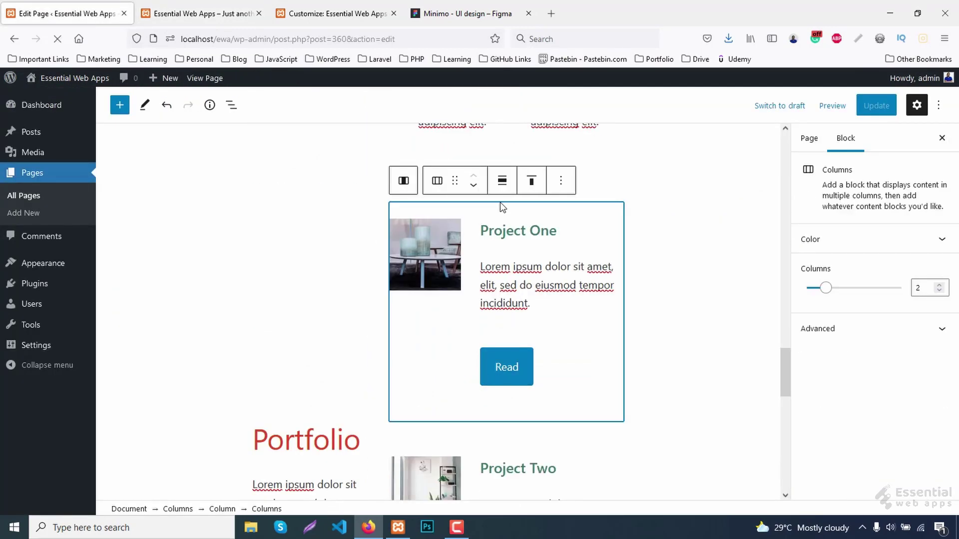
{"action": "left_click", "coordinate": [531, 180]}
{"action": "left_click", "coordinate": [554, 242]}
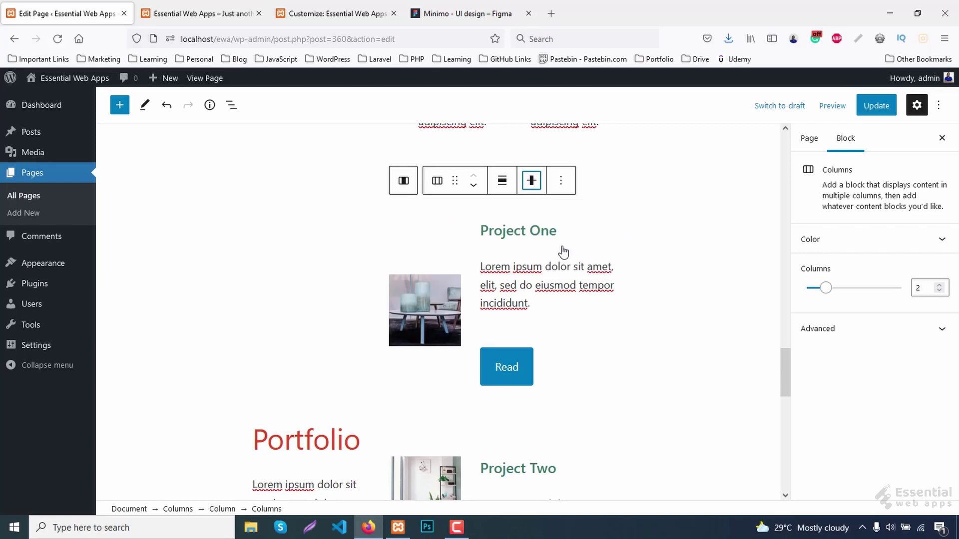
{"action": "scroll", "coordinate": [562, 274], "scroll_direction": "down", "scroll_amount": 4}
{"action": "left_click", "coordinate": [484, 271]}
{"action": "left_click", "coordinate": [473, 273]}
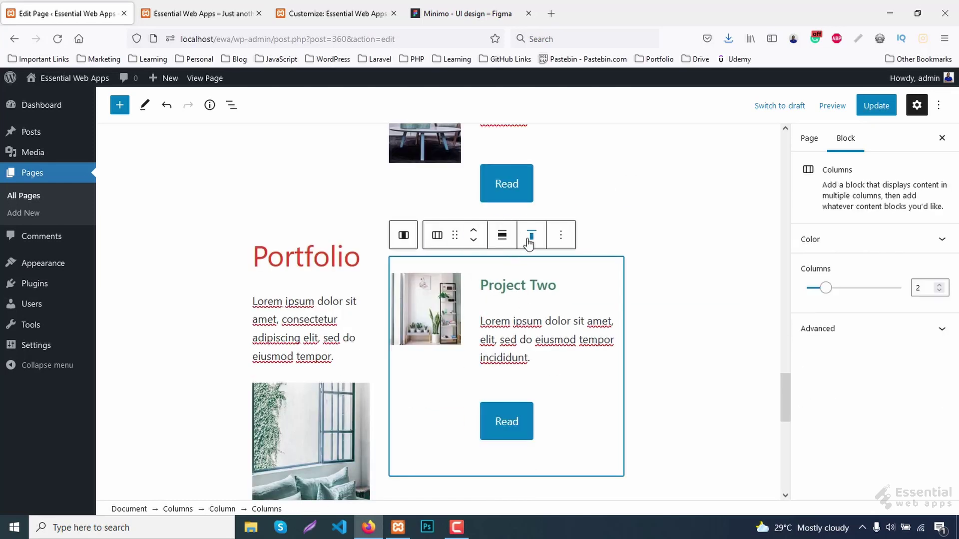
{"action": "left_click", "coordinate": [529, 242]}
{"action": "left_click", "coordinate": [557, 298]}
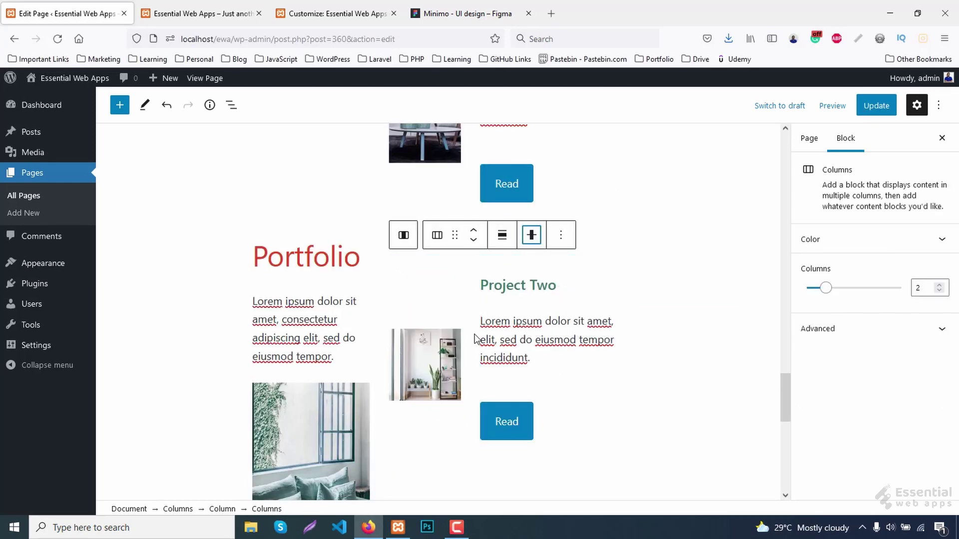
{"action": "scroll", "coordinate": [474, 341], "scroll_direction": "down", "scroll_amount": 4}
{"action": "left_click", "coordinate": [473, 322]}
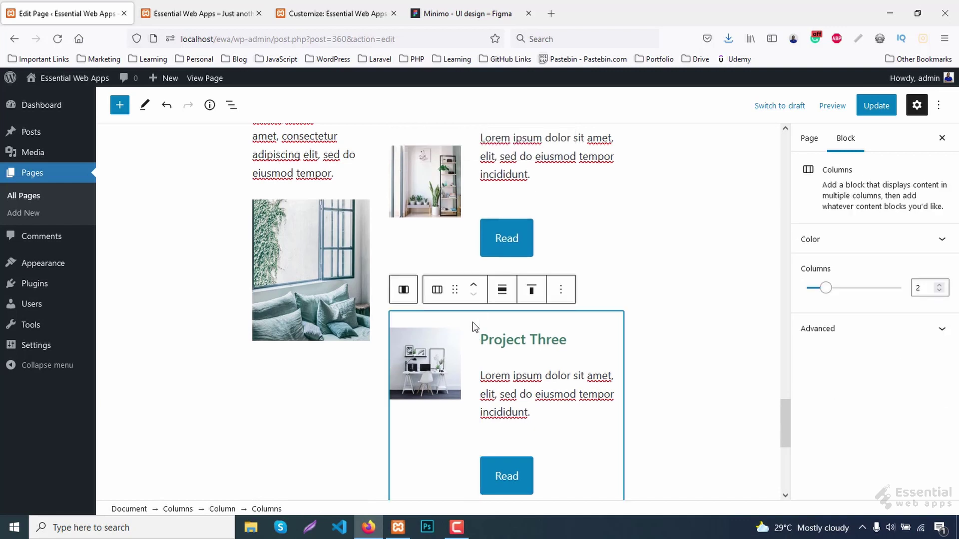
{"action": "left_click", "coordinate": [529, 296]}
{"action": "left_click", "coordinate": [558, 356]}
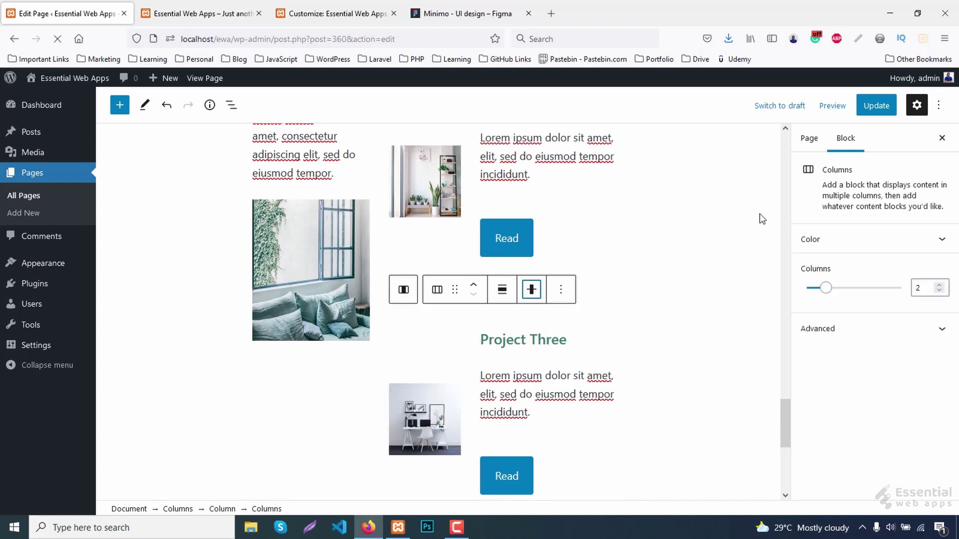
Update the page and reload the live site to check the centred project rows.
{"action": "left_click", "coordinate": [876, 105]}
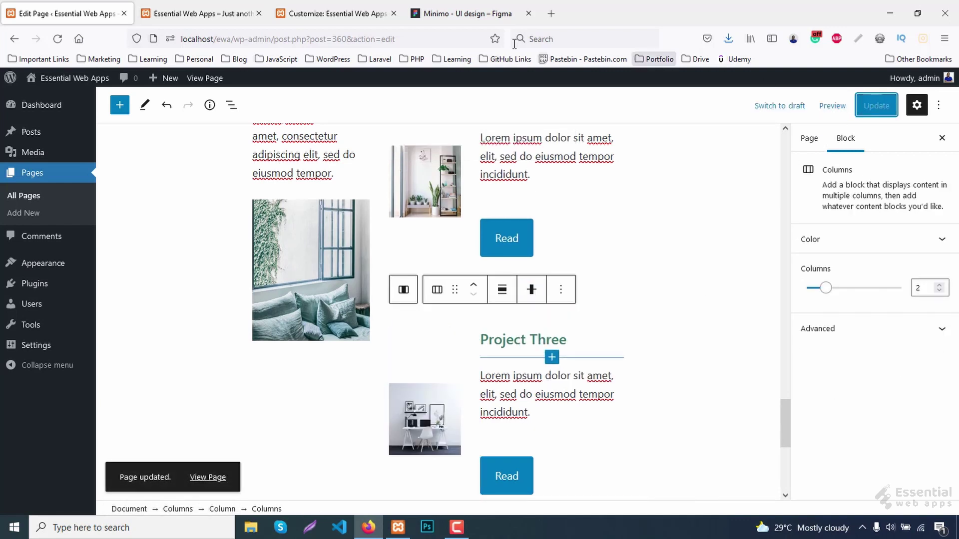
{"action": "left_click", "coordinate": [199, 14]}
{"action": "key", "text": "F5"}
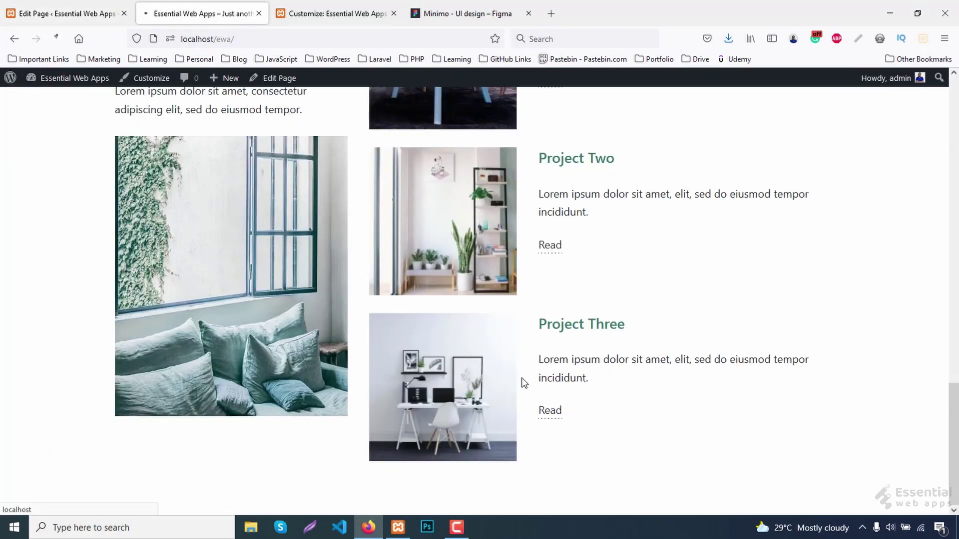
{"action": "scroll", "coordinate": [528, 372], "scroll_direction": "up", "scroll_amount": 3}
{"action": "scroll", "coordinate": [527, 368], "scroll_direction": "up", "scroll_amount": 2}
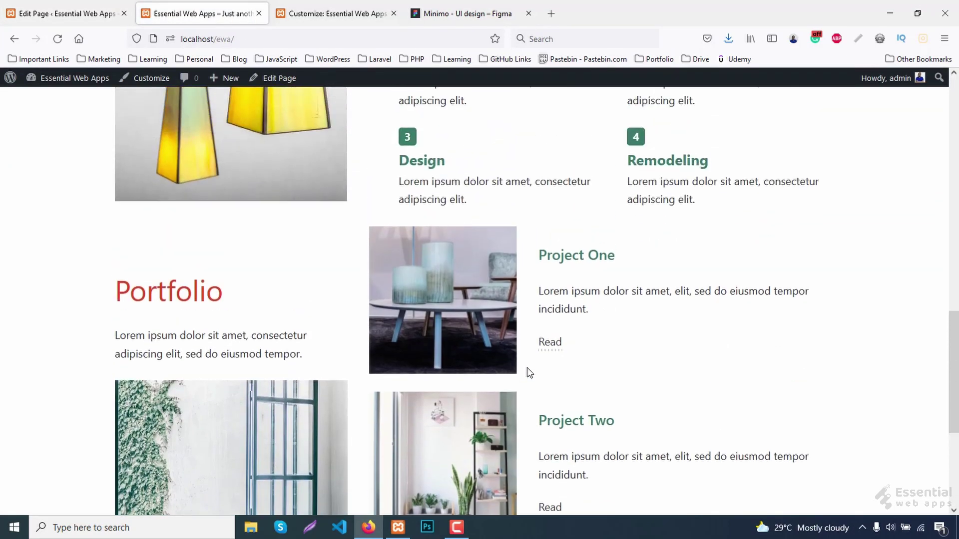
{"action": "scroll", "coordinate": [527, 368], "scroll_direction": "down", "scroll_amount": 2}
{"action": "scroll", "coordinate": [526, 368], "scroll_direction": "up", "scroll_amount": 2}
Give the 66.66% projects column 50px left padding with unlinked sides and update the page.
{"action": "left_click", "coordinate": [61, 11]}
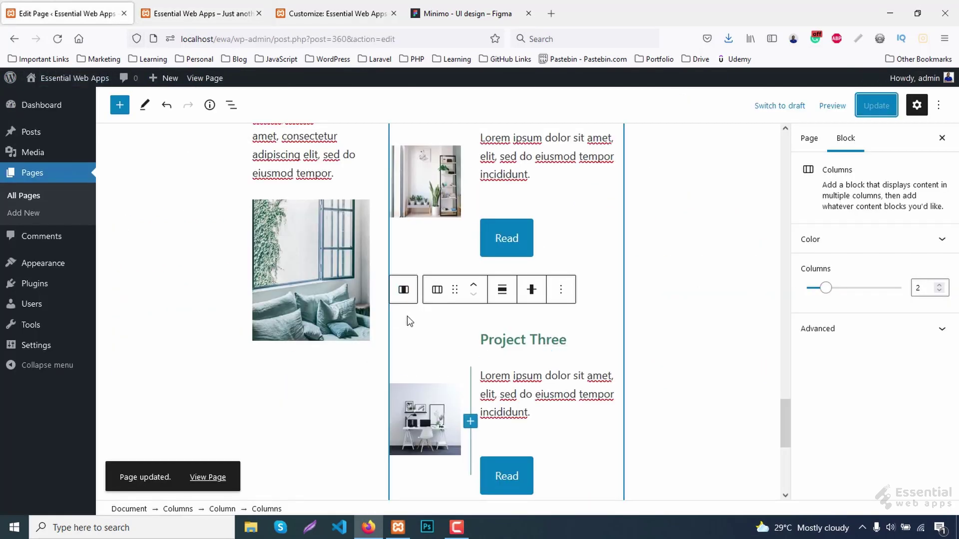
{"action": "left_click", "coordinate": [407, 321]}
{"action": "scroll", "coordinate": [417, 336], "scroll_direction": "up", "scroll_amount": 5}
{"action": "left_click", "coordinate": [924, 303]}
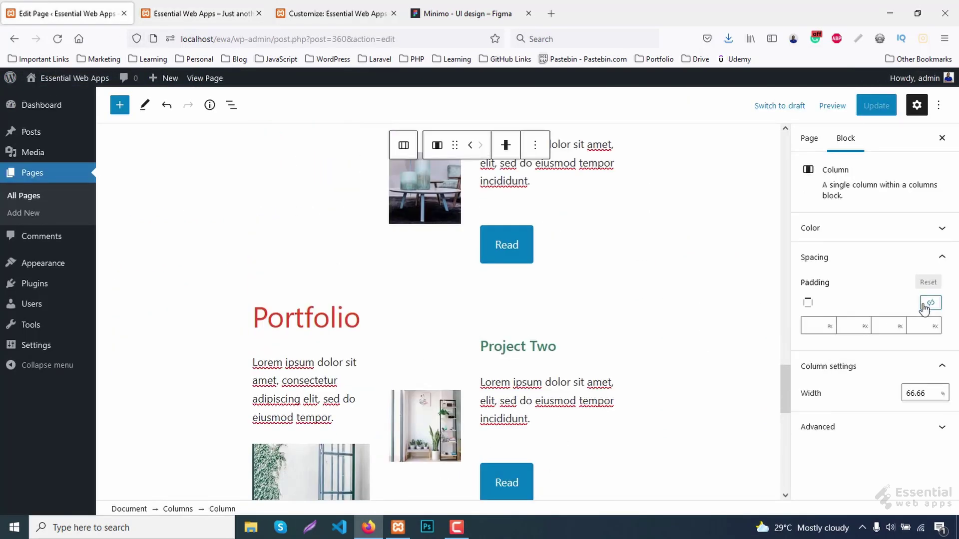
{"action": "left_click", "coordinate": [930, 327]}
{"action": "left_click", "coordinate": [877, 105]}
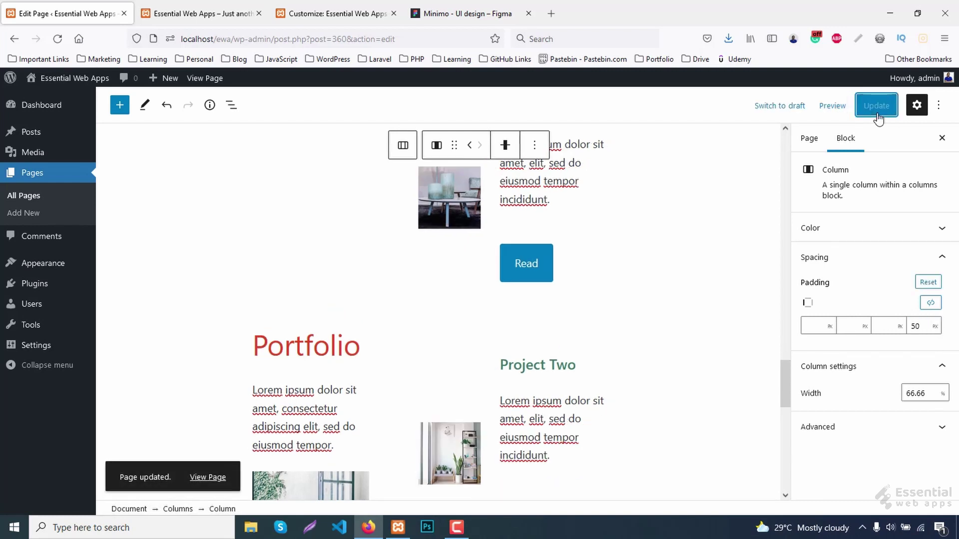
{"action": "scroll", "coordinate": [494, 295], "scroll_direction": "up", "scroll_amount": 8}
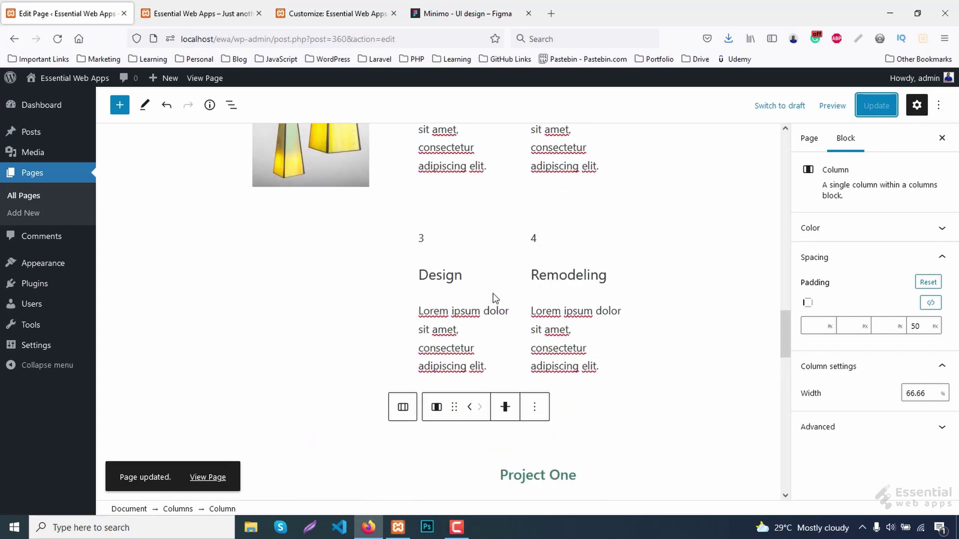
{"action": "scroll", "coordinate": [484, 307], "scroll_direction": "down", "scroll_amount": 5}
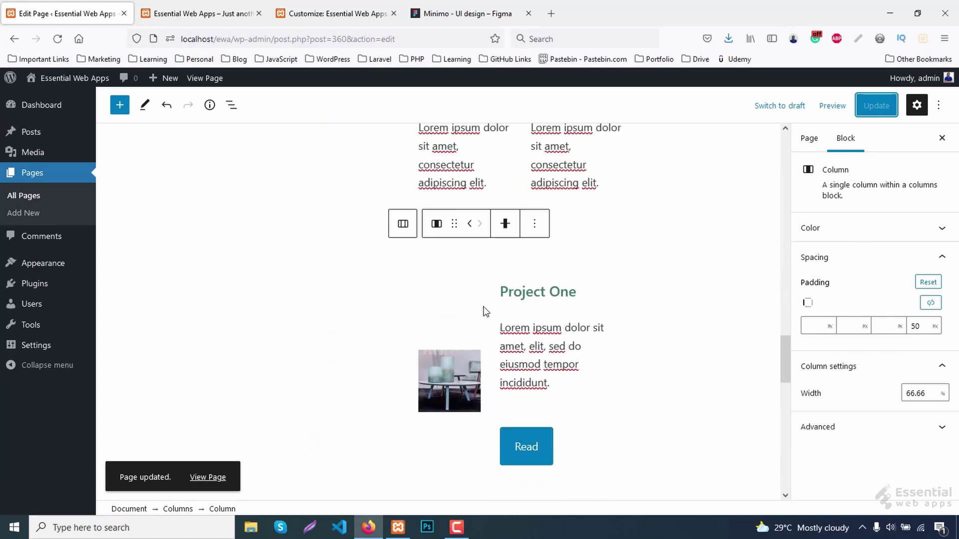
{"action": "left_click", "coordinate": [448, 301]}
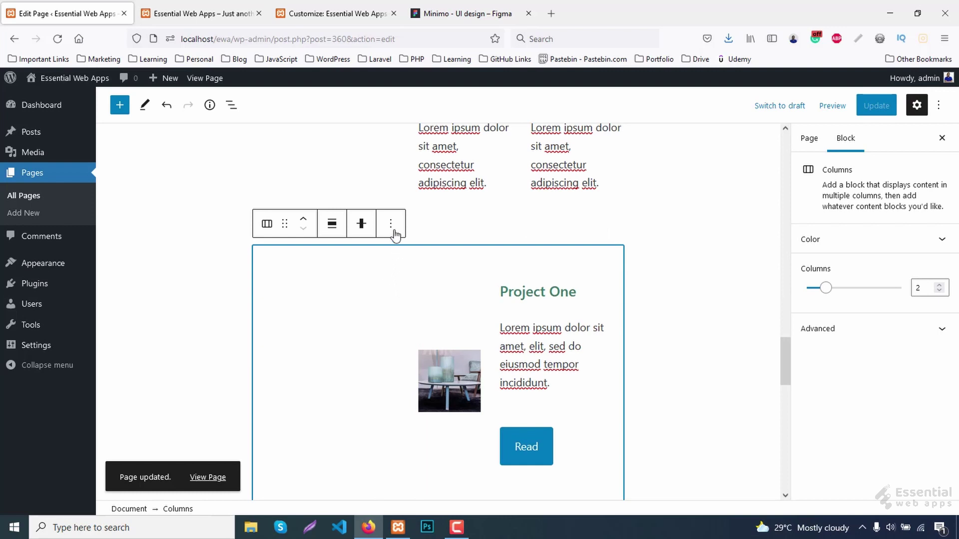
Insert a Spacer block before the Project One row and set its height to 40px.
{"action": "left_click", "coordinate": [393, 232]}
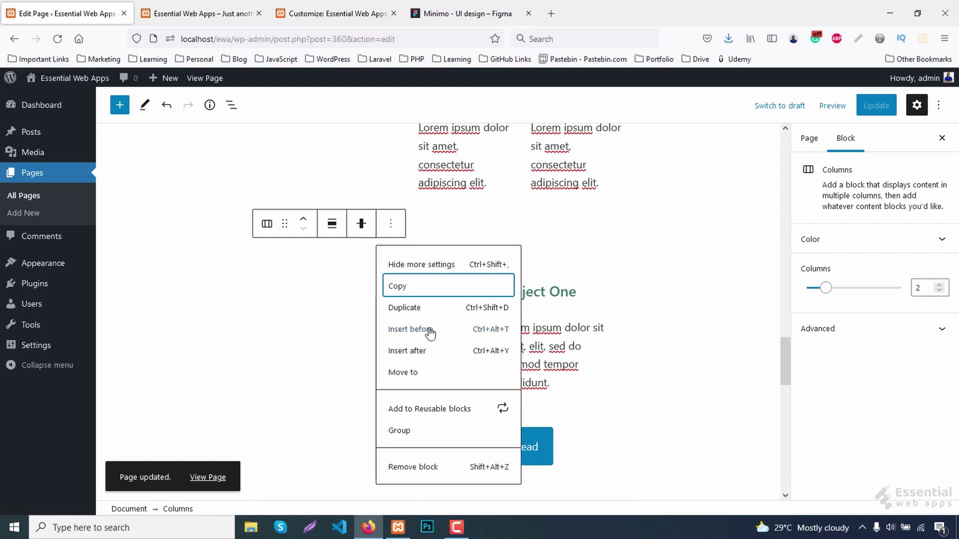
{"action": "left_click", "coordinate": [430, 331]}
{"action": "left_click", "coordinate": [611, 253]}
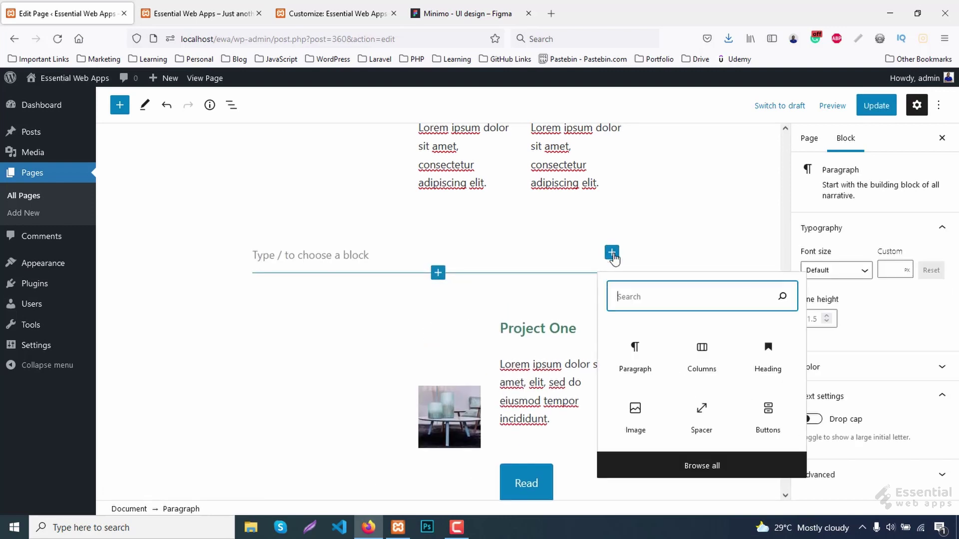
{"action": "left_click", "coordinate": [704, 412]}
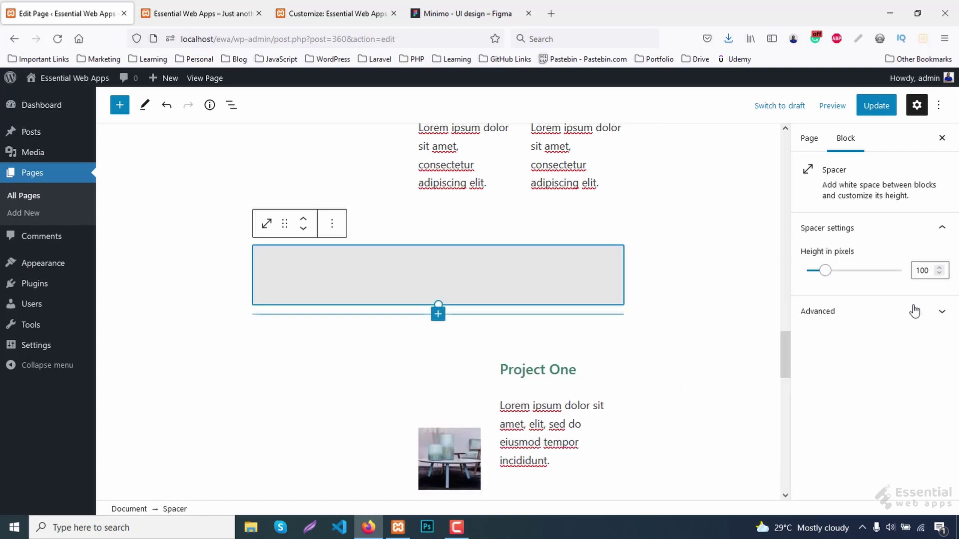
{"action": "left_click", "coordinate": [930, 270]}
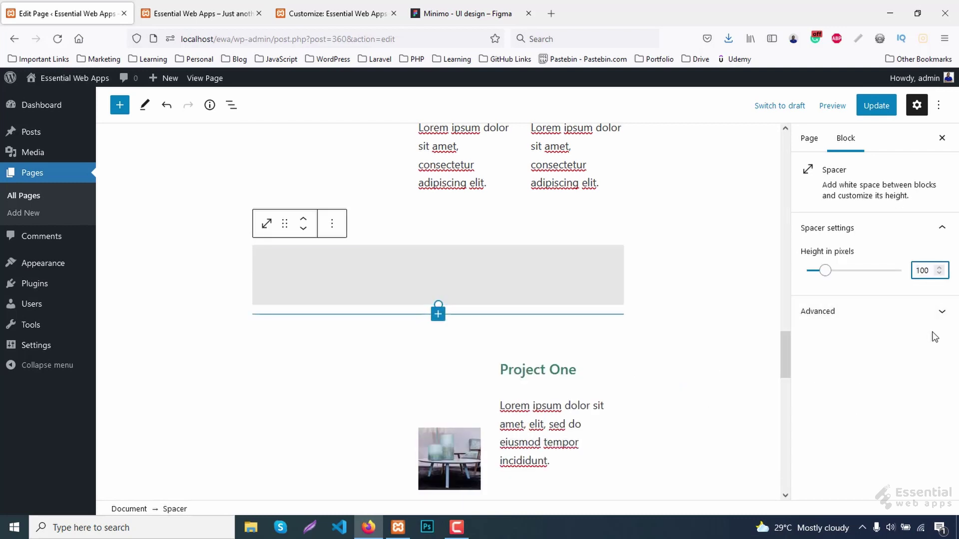
{"action": "key", "text": "Left"}
{"action": "key", "text": "Left"}
{"action": "key", "text": "BackSpace"}
{"action": "type", "text": "4"}
{"action": "key", "text": "Delete"}
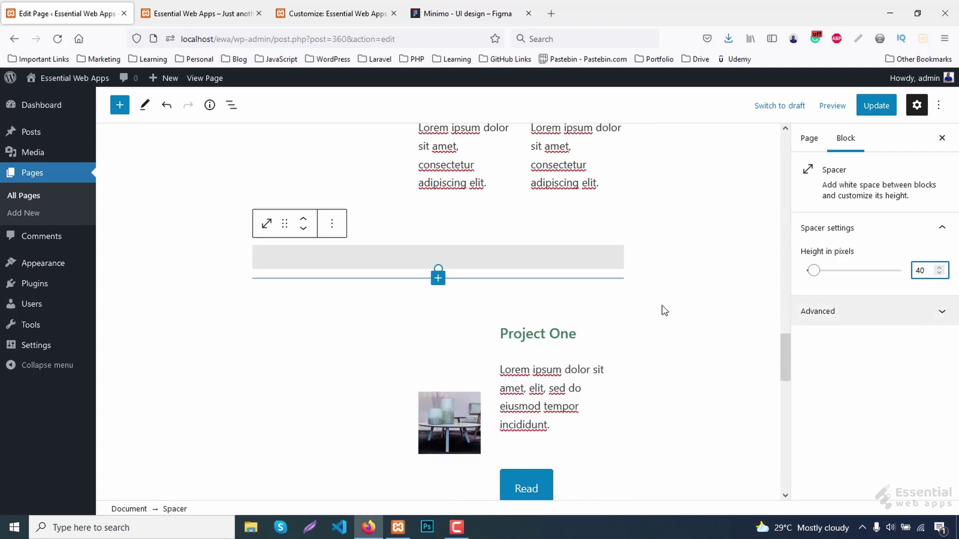
Add a Separator block directly below the new spacer.
{"action": "left_click", "coordinate": [332, 223]}
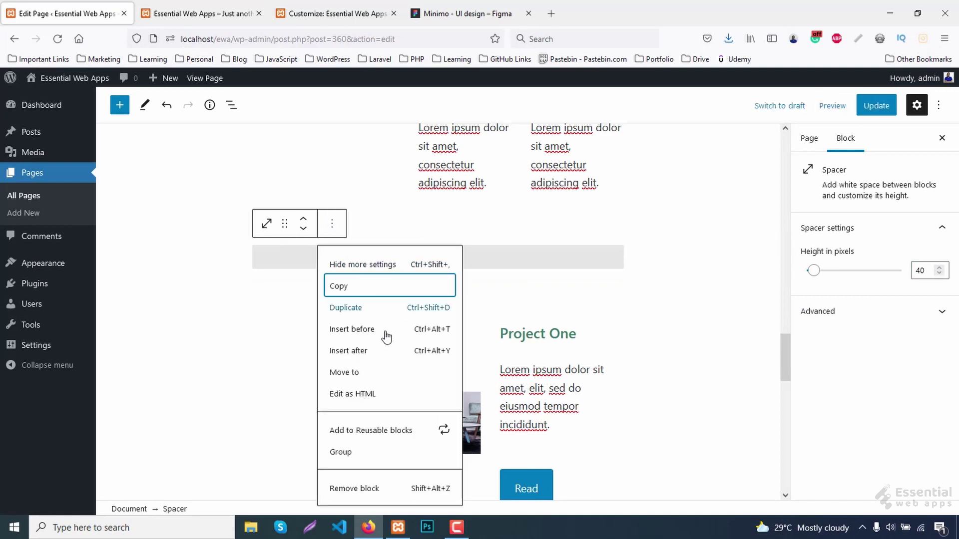
{"action": "left_click", "coordinate": [370, 354]}
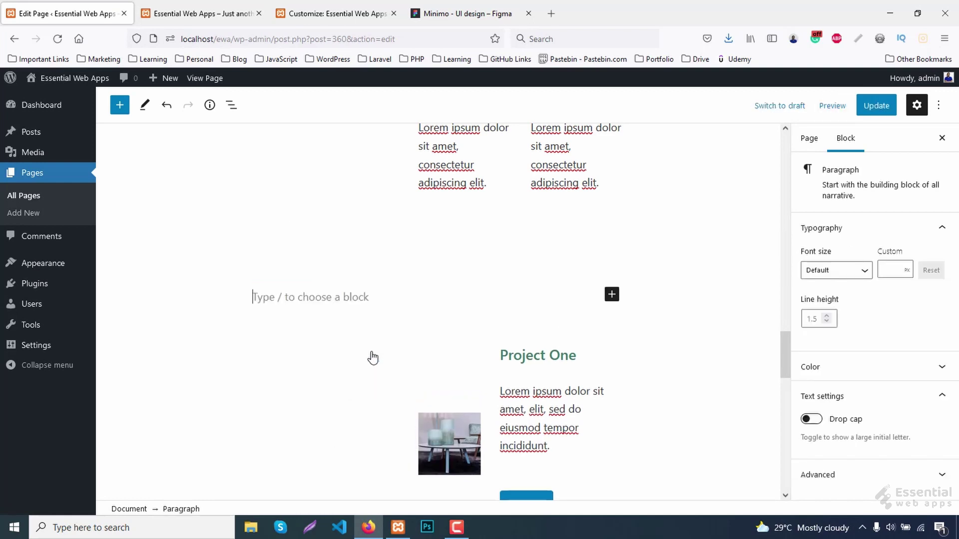
{"action": "left_click", "coordinate": [611, 295]}
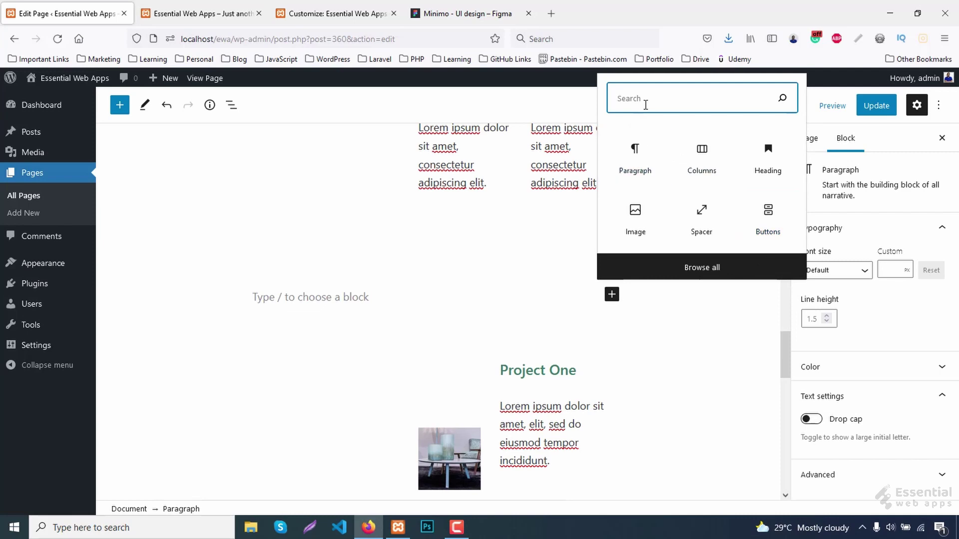
{"action": "type", "text": "se"}
{"action": "left_click", "coordinate": [636, 158]}
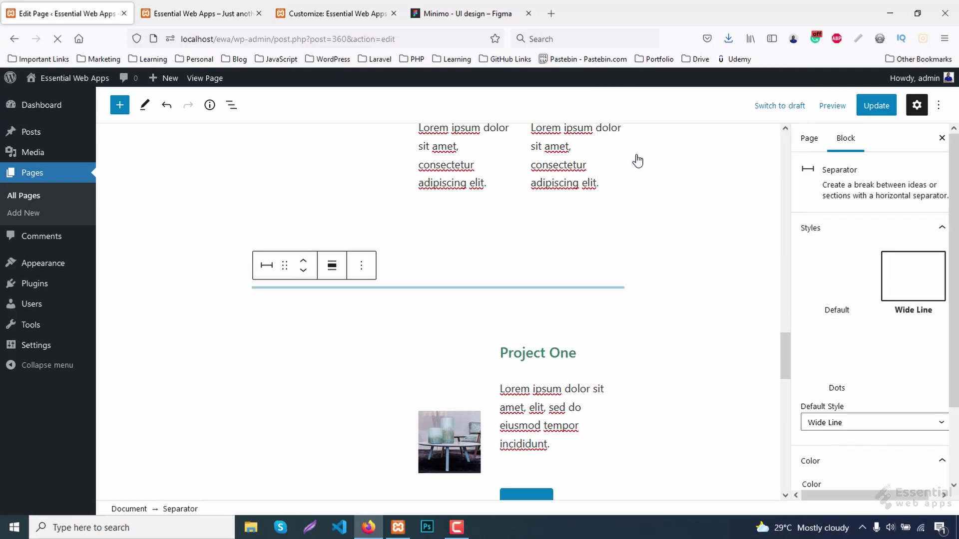
Copy the Figma divider line's colour #C4C4C4 and return to the page editor.
{"action": "left_click", "coordinate": [446, 7]}
{"action": "scroll", "coordinate": [452, 250], "scroll_direction": "up", "scroll_amount": 2}
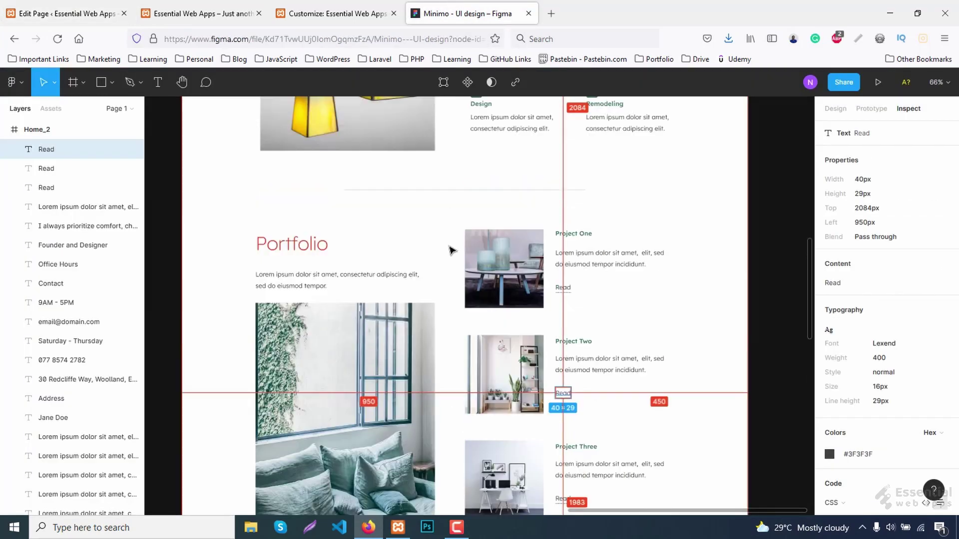
{"action": "left_click", "coordinate": [449, 194]}
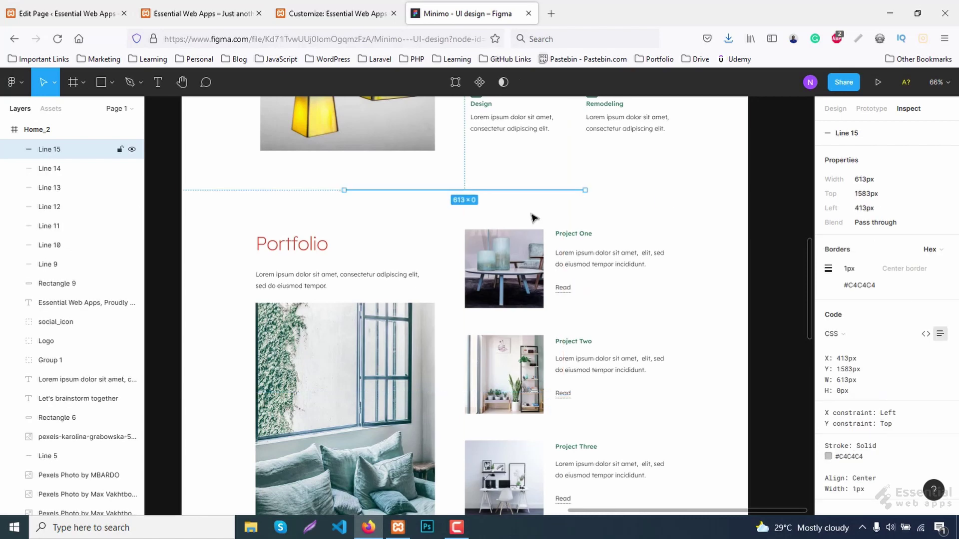
{"action": "left_click", "coordinate": [861, 289]}
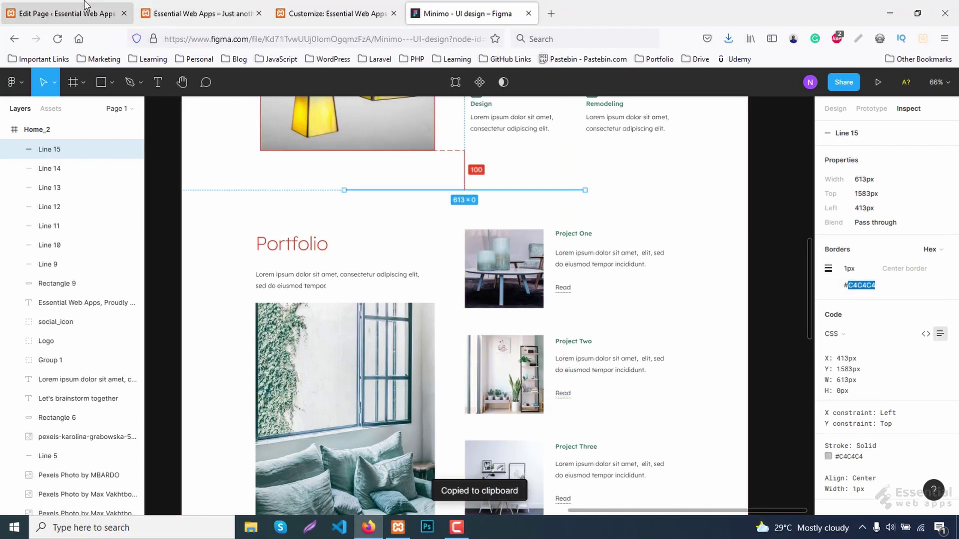
{"action": "left_click", "coordinate": [95, 12]}
Give the separator the custom colour #c4c4c4.
{"action": "scroll", "coordinate": [885, 397], "scroll_direction": "down", "scroll_amount": 2}
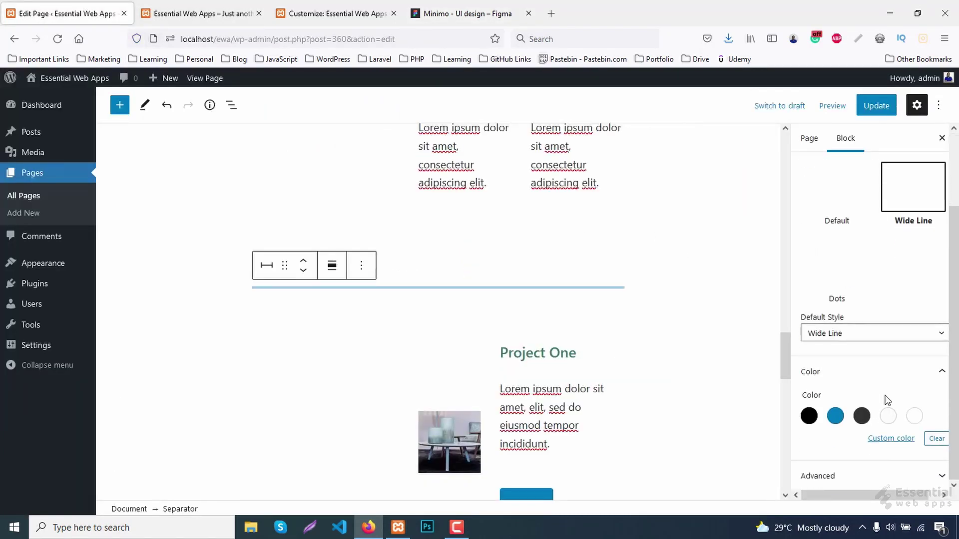
{"action": "left_click", "coordinate": [891, 438]}
{"action": "key", "text": "ctrl+a"}
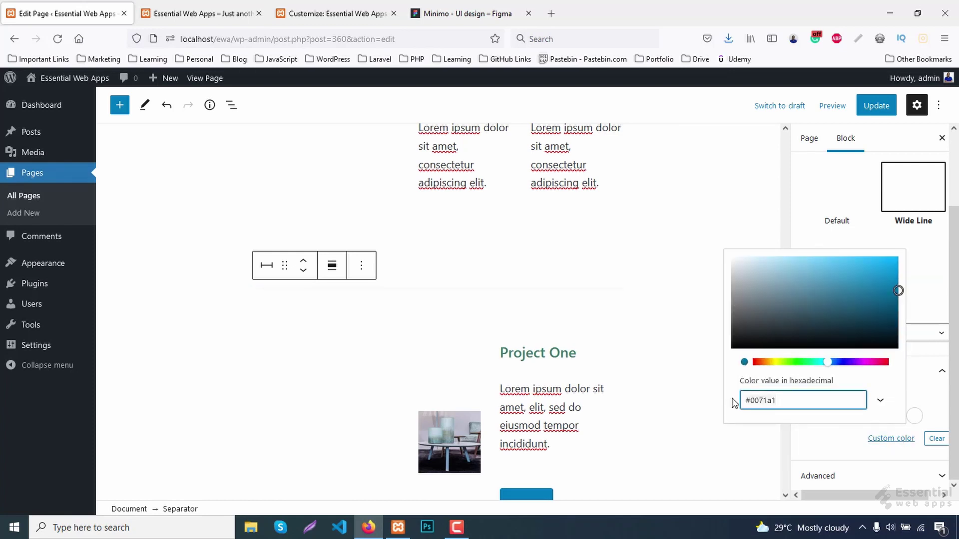
{"action": "key", "text": "ctrl+v"}
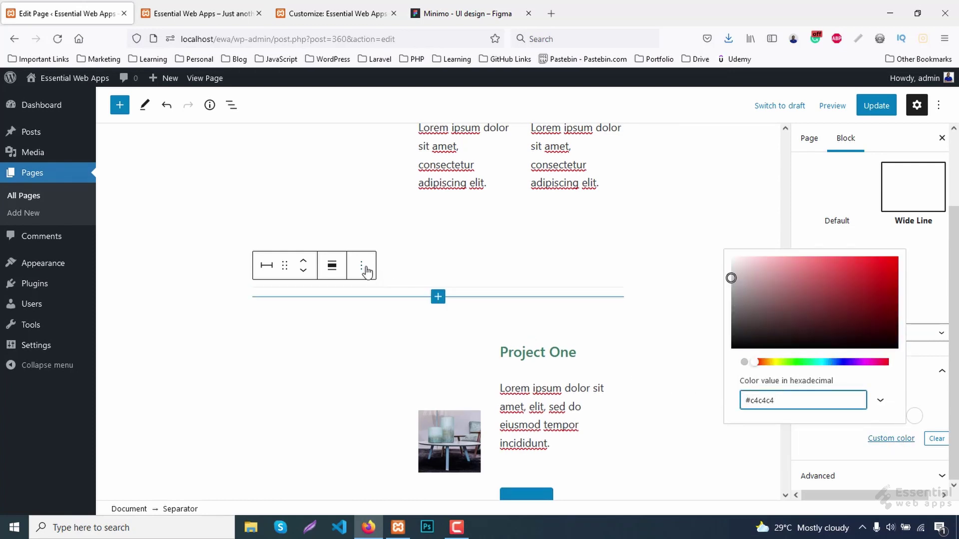
Add a 40px spacer after the separator, update the page, and open the live site.
{"action": "left_click", "coordinate": [365, 270]}
{"action": "left_click", "coordinate": [392, 395]}
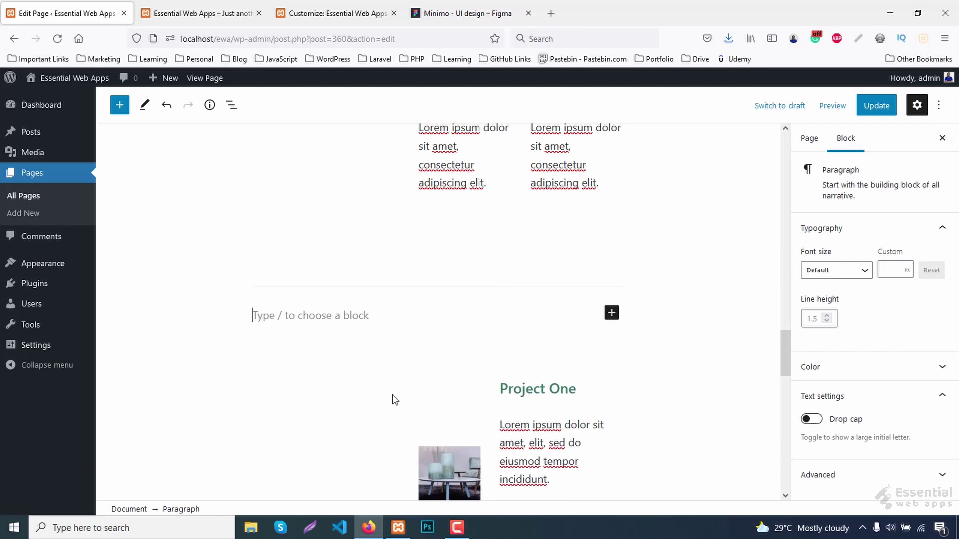
{"action": "left_click", "coordinate": [611, 312]}
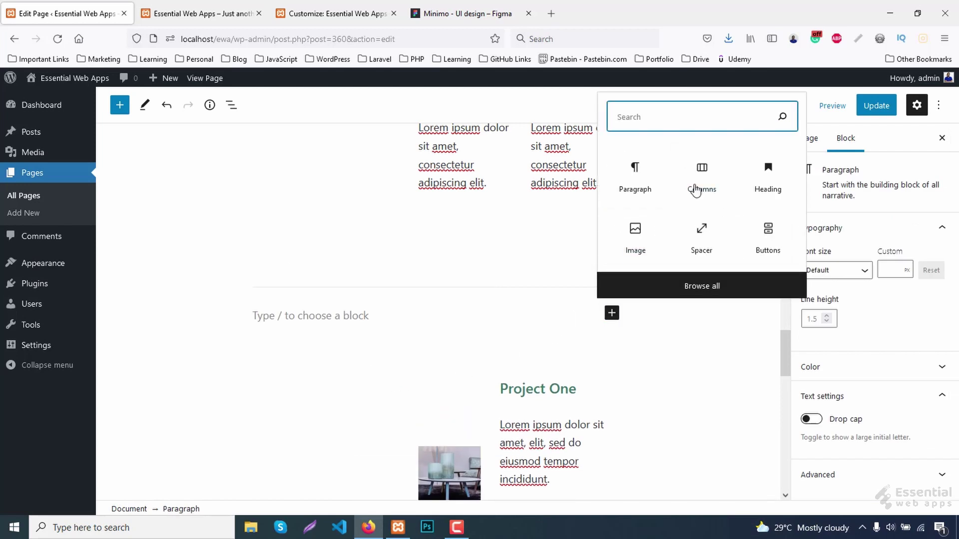
{"action": "left_click", "coordinate": [702, 236]}
{"action": "left_click", "coordinate": [922, 270]}
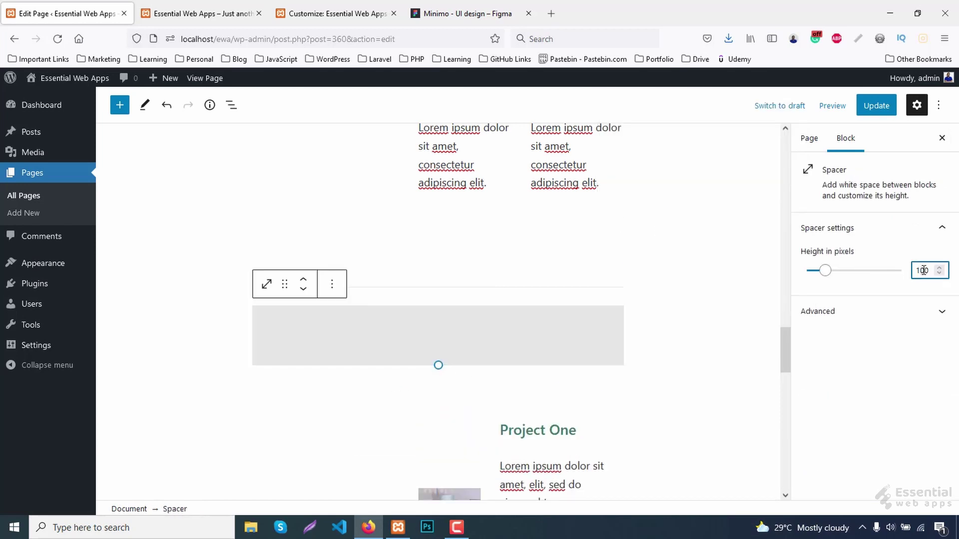
{"action": "key", "text": "BackSpace"}
{"action": "key", "text": "BackSpace"}
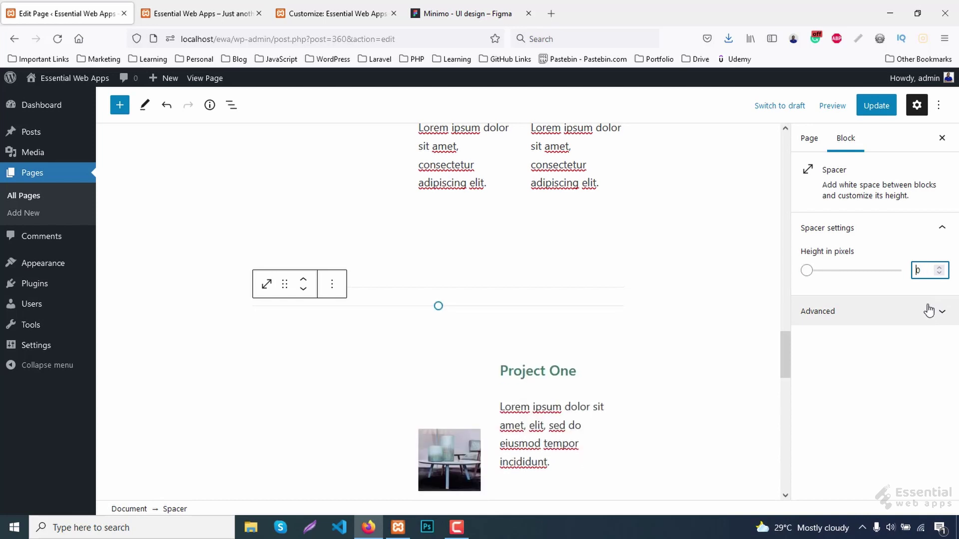
{"action": "type", "text": "4"}
{"action": "left_click", "coordinate": [870, 107]}
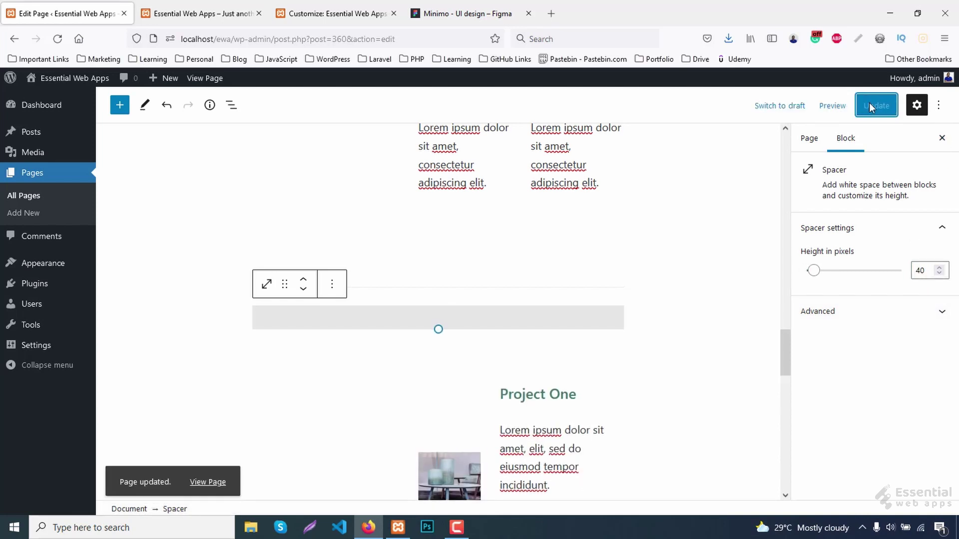
{"action": "left_click", "coordinate": [200, 13]}
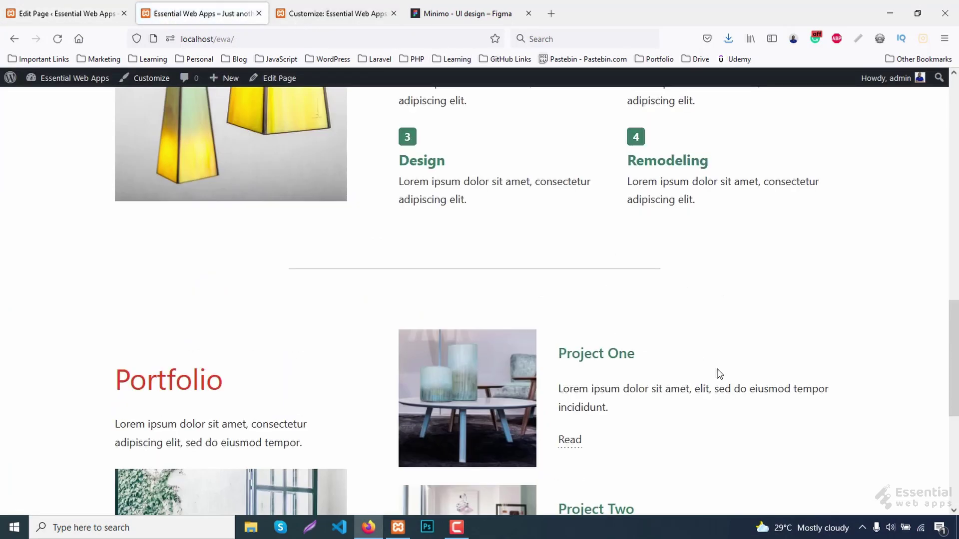
Insert a Columns block below the last portfolio project and its Read button.
{"action": "scroll", "coordinate": [719, 374], "scroll_direction": "down", "scroll_amount": 5}
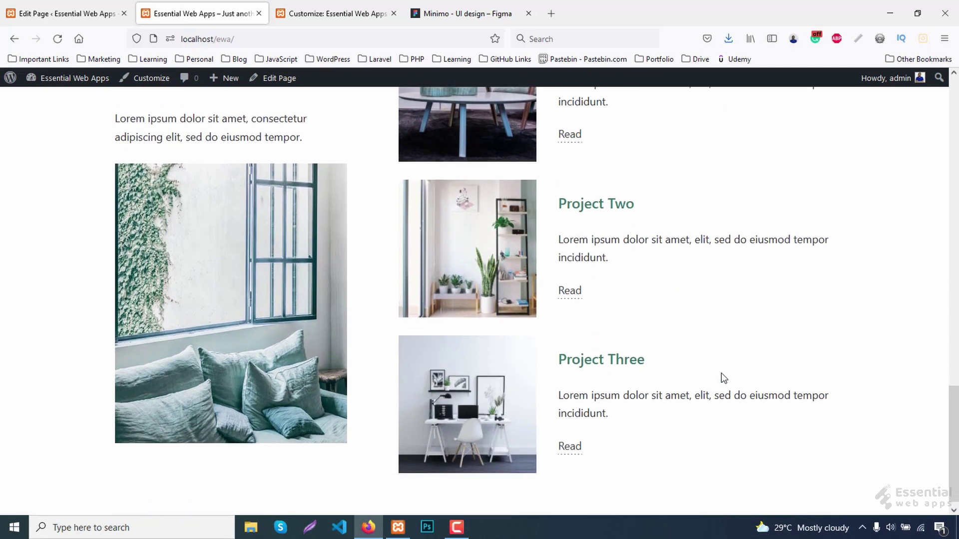
{"action": "scroll", "coordinate": [724, 378], "scroll_direction": "up", "scroll_amount": 1}
{"action": "scroll", "coordinate": [726, 378], "scroll_direction": "down", "scroll_amount": 1}
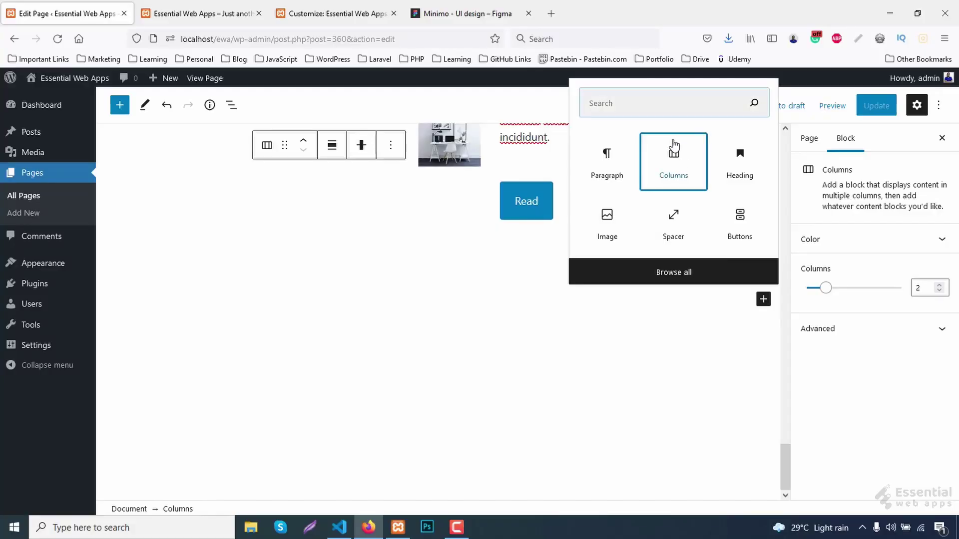
{"action": "left_click", "coordinate": [673, 146]}
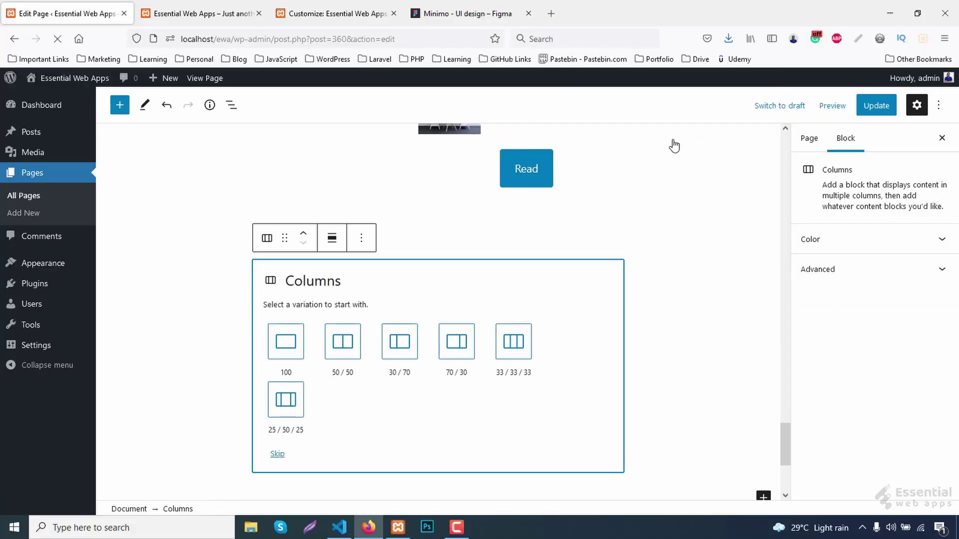
Choose the 30/70 layout and set the column widths to 25% and 75%.
{"action": "left_click", "coordinate": [390, 347]}
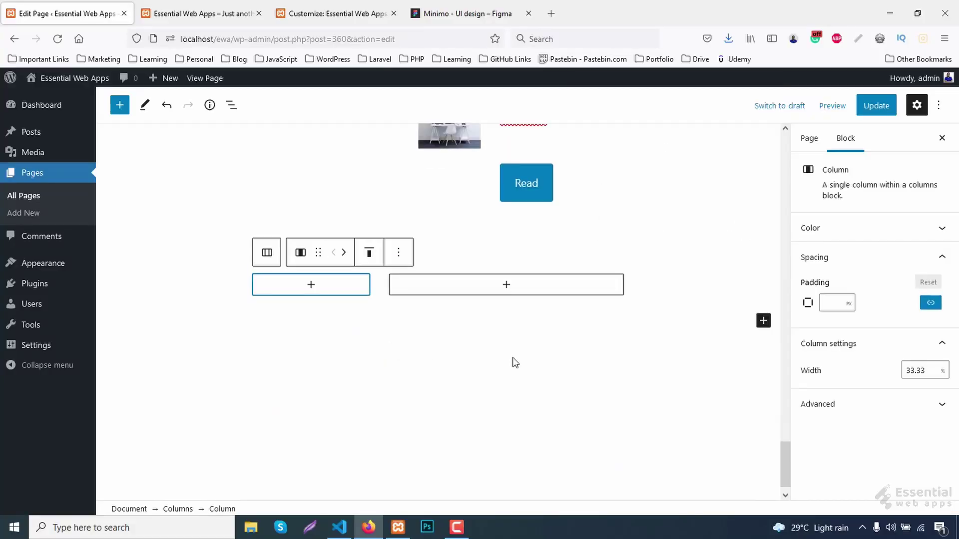
{"action": "left_click", "coordinate": [941, 372]}
{"action": "left_click", "coordinate": [926, 370]}
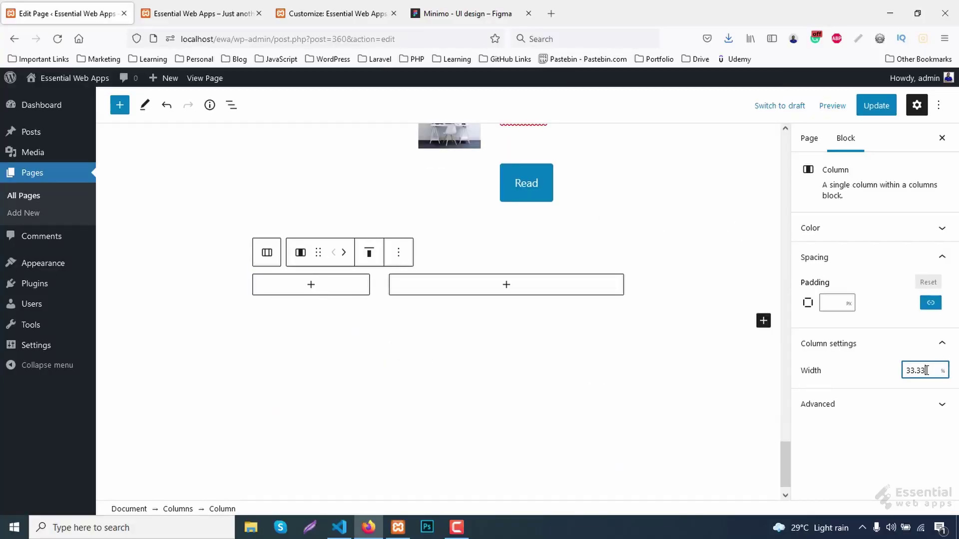
{"action": "key", "text": "ctrl+a"}
{"action": "type", "text": "25"}
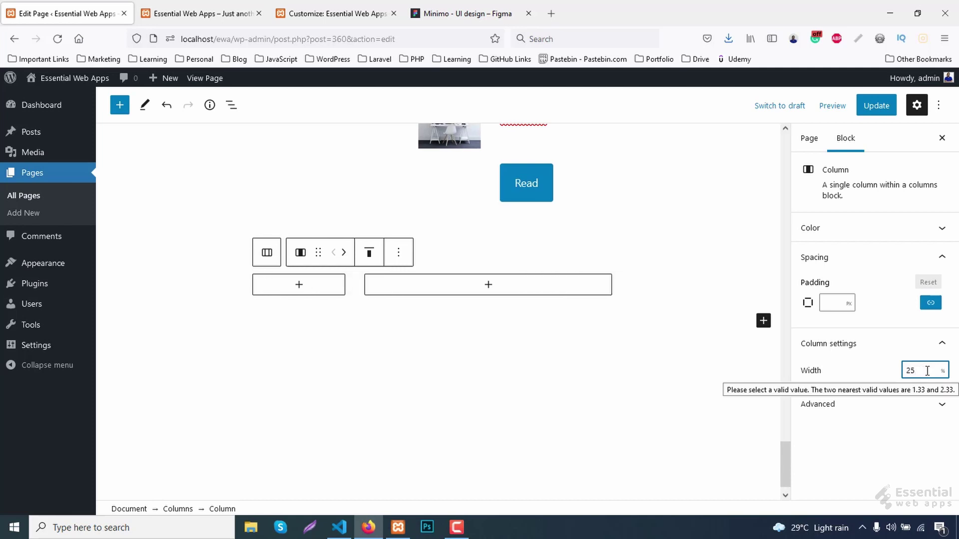
{"action": "left_click", "coordinate": [488, 284]}
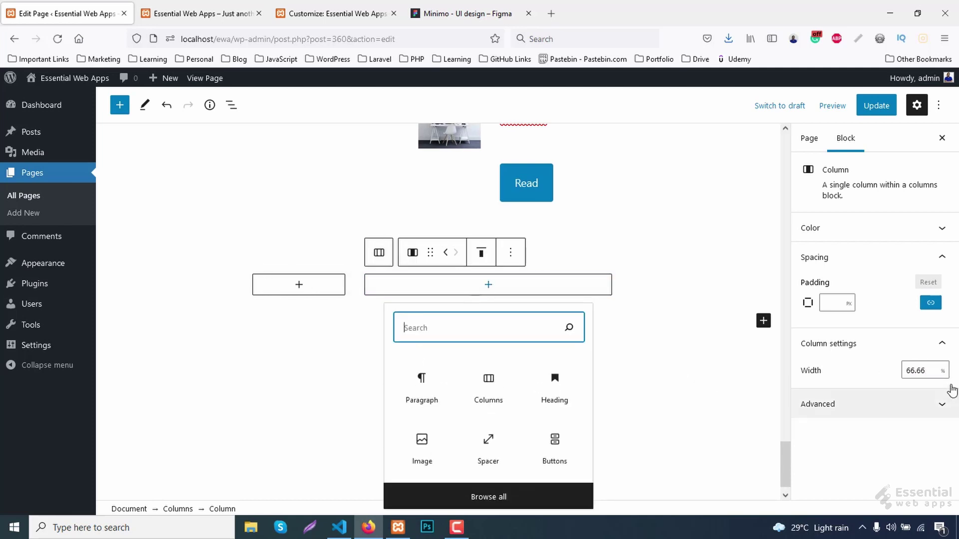
{"action": "left_click", "coordinate": [932, 369]}
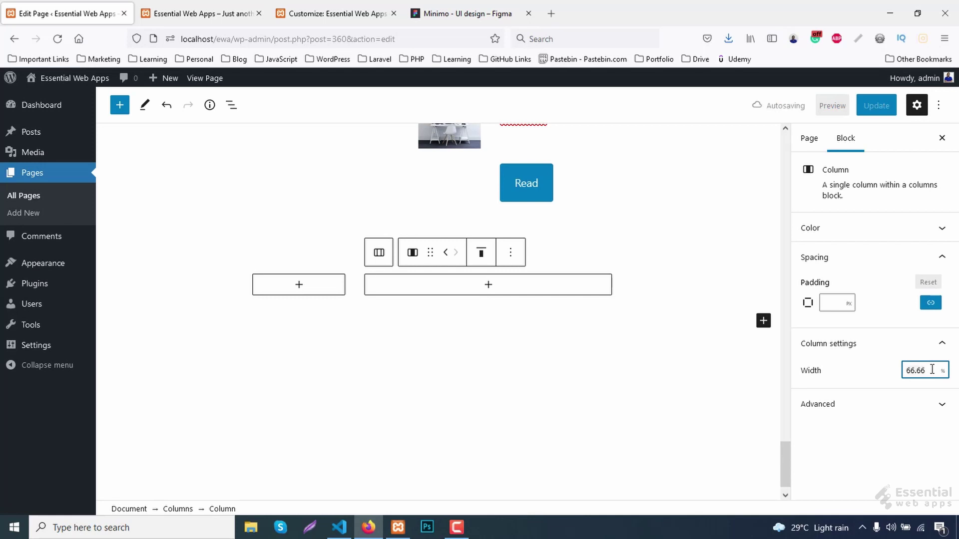
{"action": "key", "text": "ctrl+a"}
{"action": "type", "text": "75"}
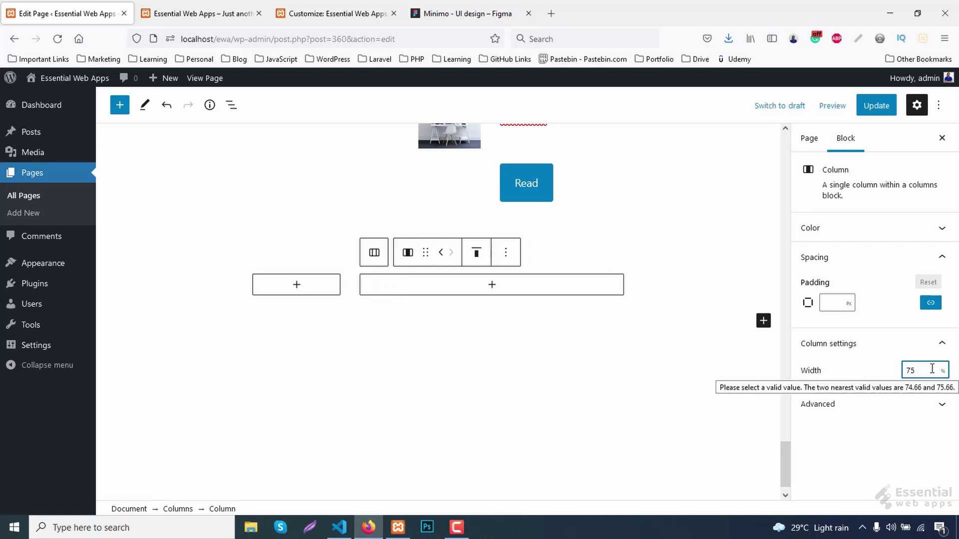
Align the columns' content to the middle and add a Heading to the left column.
{"action": "left_click", "coordinate": [347, 269]}
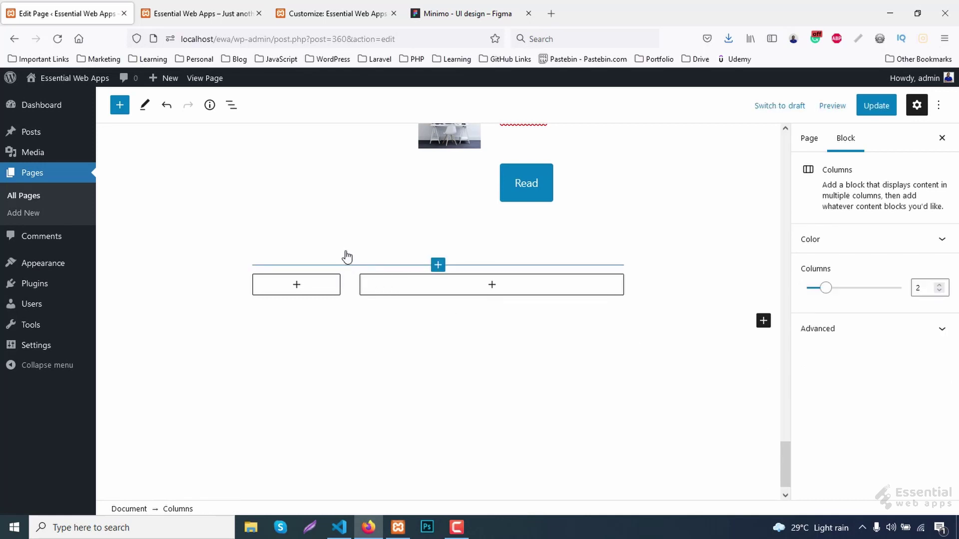
{"action": "left_click", "coordinate": [372, 254]}
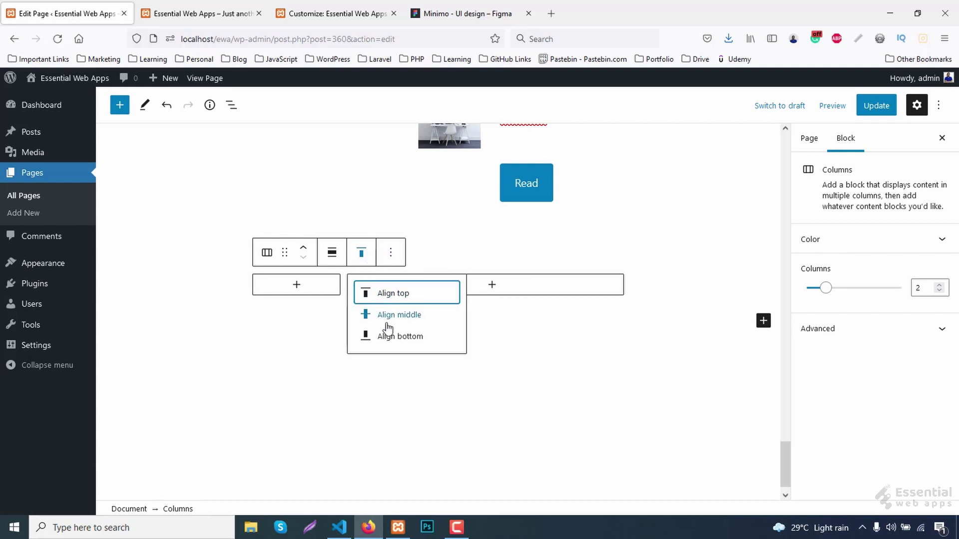
{"action": "left_click", "coordinate": [388, 321]}
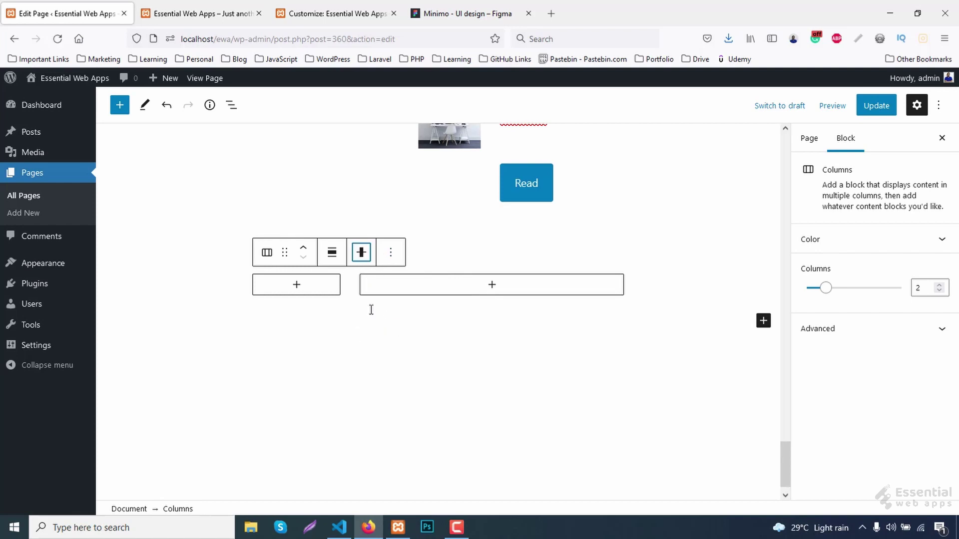
{"action": "left_click", "coordinate": [299, 286]}
{"action": "left_click", "coordinate": [357, 396]}
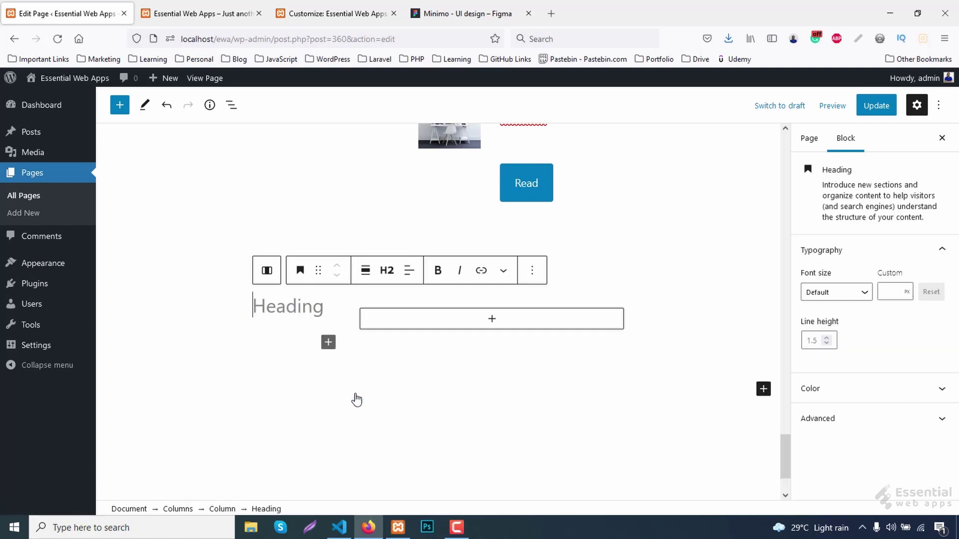
Write the heading 'About Me' at 48px font size in red #dd4124.
{"action": "type", "text": "About Me"}
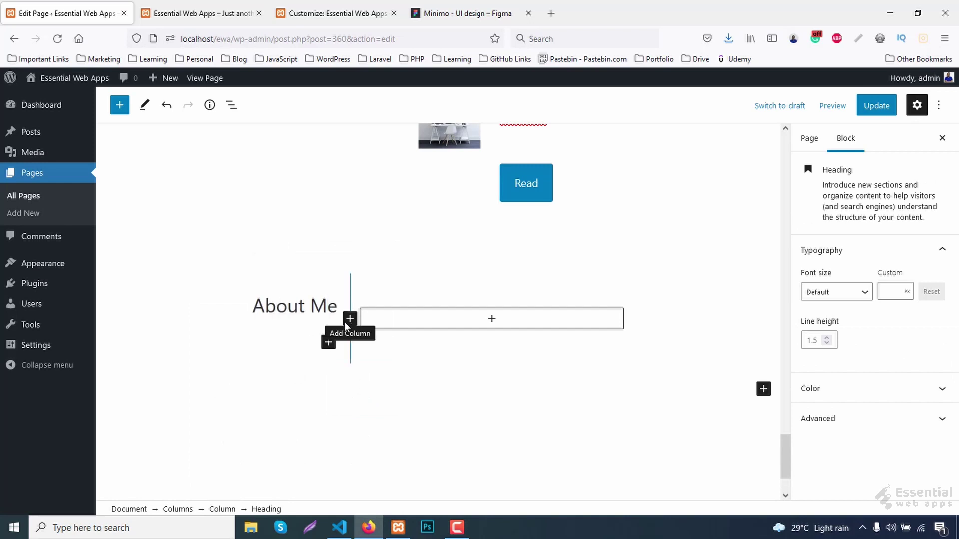
{"action": "left_click", "coordinate": [890, 291]}
{"action": "type", "text": "48"}
{"action": "left_click", "coordinate": [824, 395]}
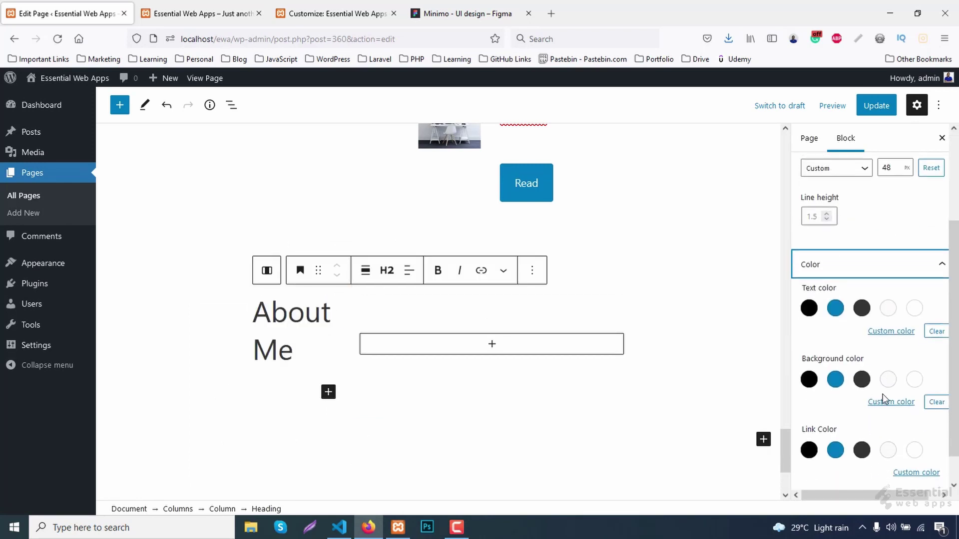
{"action": "left_click", "coordinate": [891, 329]}
{"action": "left_click", "coordinate": [794, 290]}
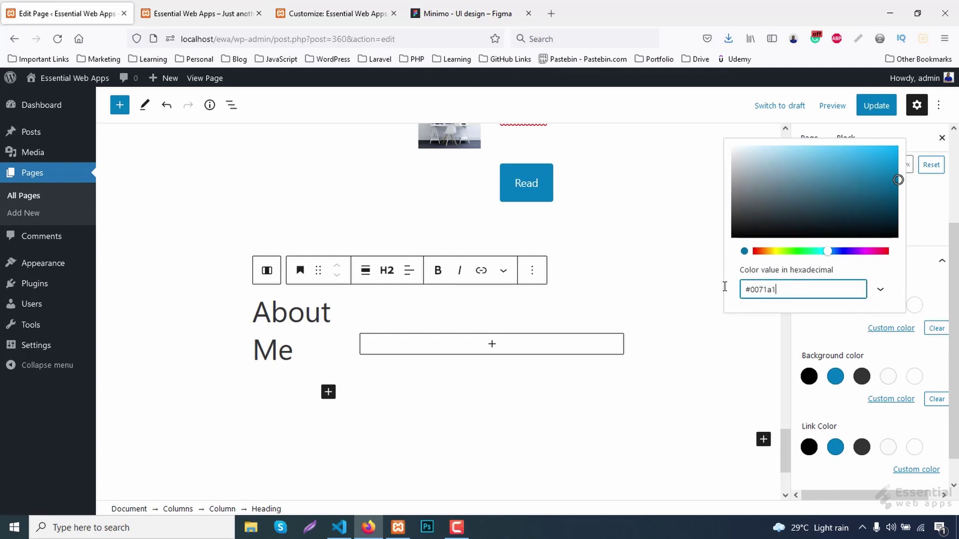
{"action": "key", "text": "ctrl+a"}
{"action": "type", "text": "#dd4124"}
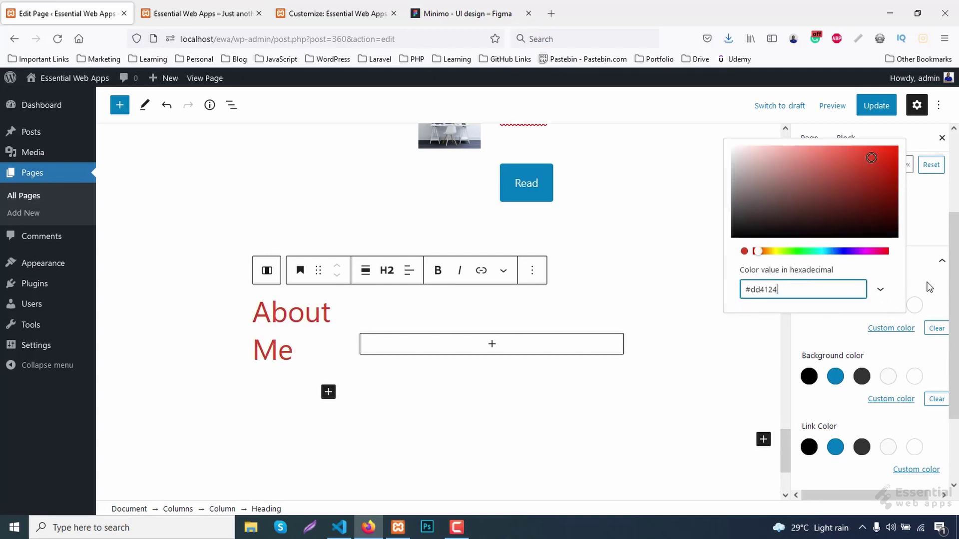
{"action": "left_click", "coordinate": [927, 286]}
Add the about.png portrait as a wide-width Image block below the heading.
{"action": "left_click", "coordinate": [451, 6]}
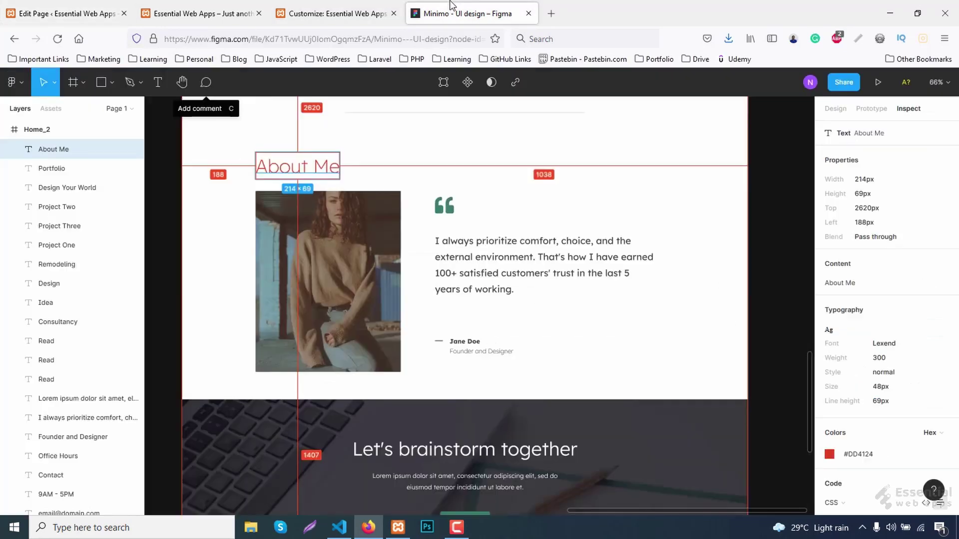
{"action": "left_click", "coordinate": [333, 281]}
{"action": "key", "text": "ctrl+Tab"}
{"action": "left_click", "coordinate": [328, 392]}
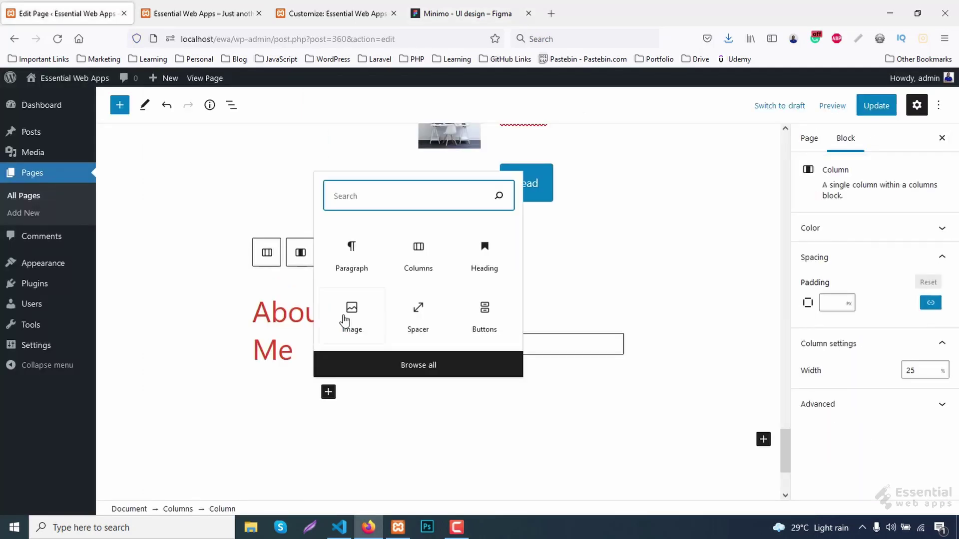
{"action": "left_click", "coordinate": [348, 315]}
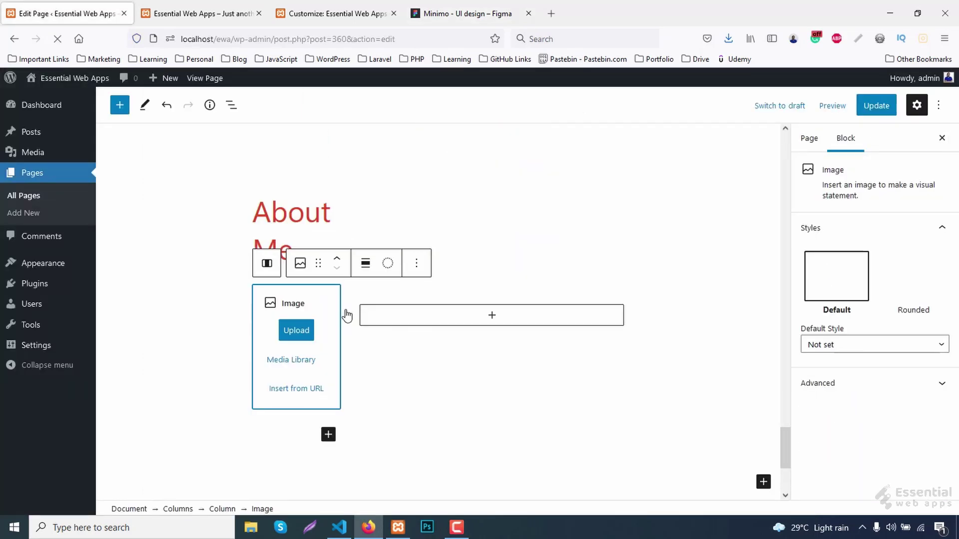
{"action": "left_click", "coordinate": [297, 331]}
{"action": "double_click", "coordinate": [431, 311]}
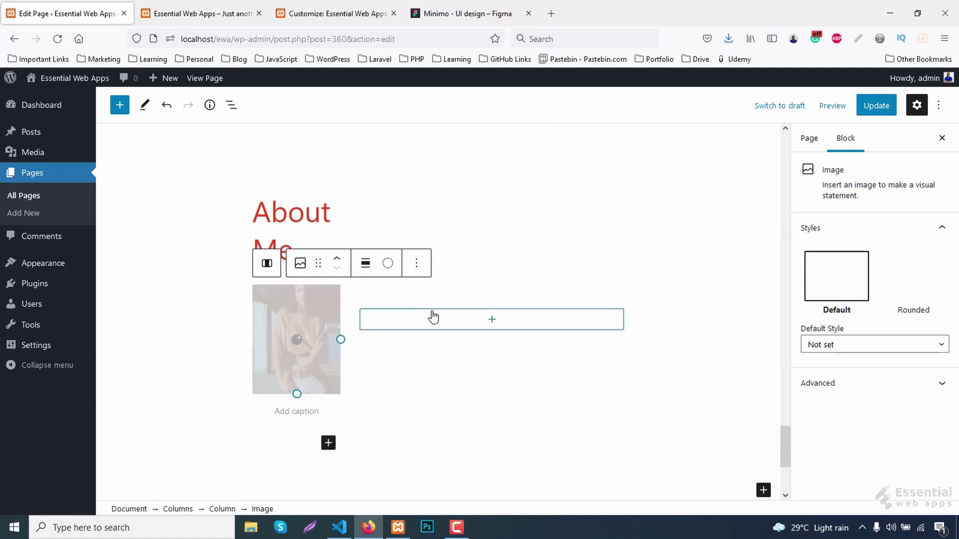
{"action": "left_click", "coordinate": [387, 263]}
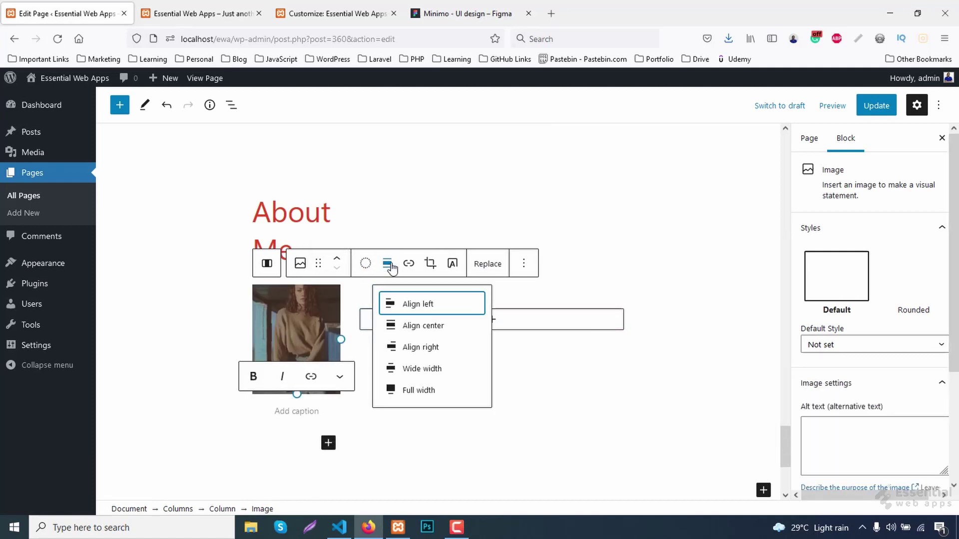
{"action": "left_click", "coordinate": [421, 368]}
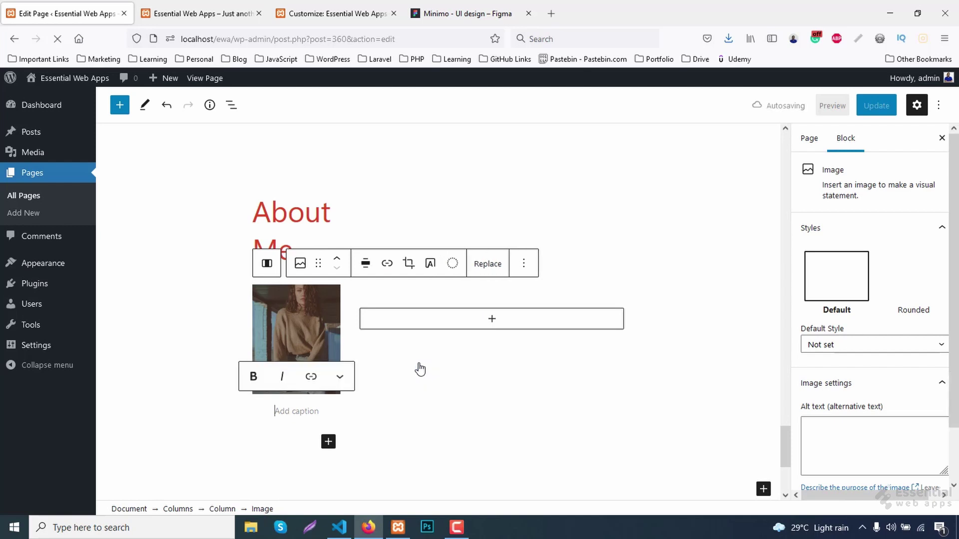
Update the page, view the About Me section live, then switch to the Minimo design.
{"action": "left_click", "coordinate": [873, 112]}
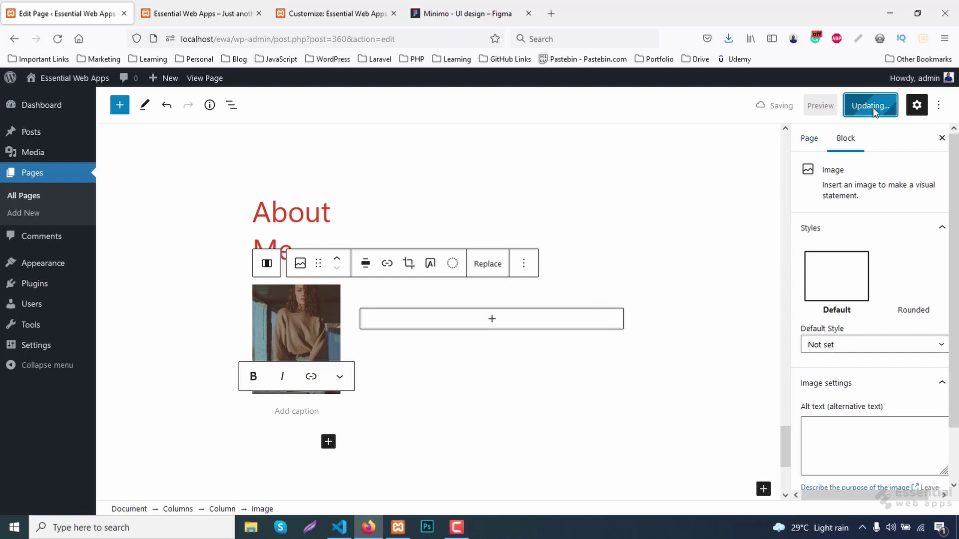
{"action": "left_click", "coordinate": [221, 11]}
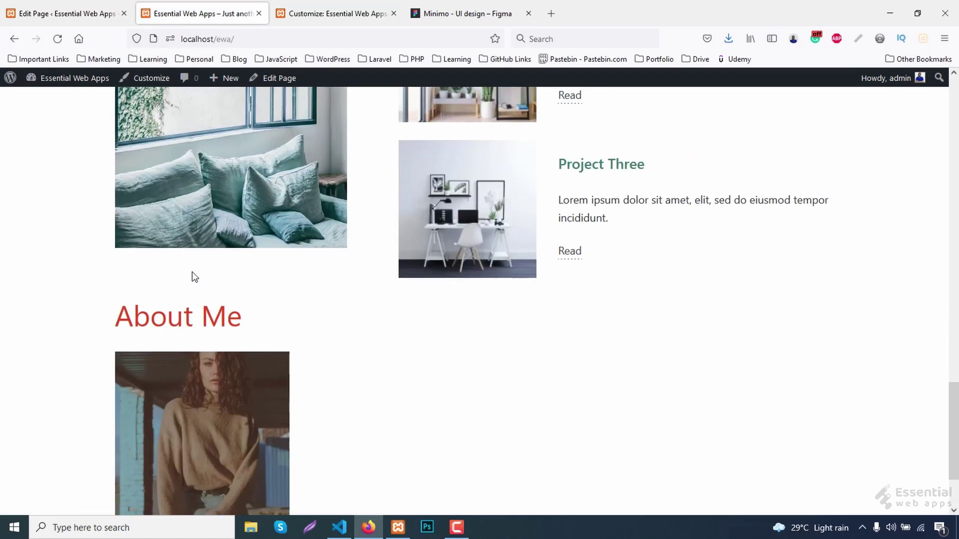
{"action": "scroll", "coordinate": [218, 398], "scroll_direction": "down", "scroll_amount": 2}
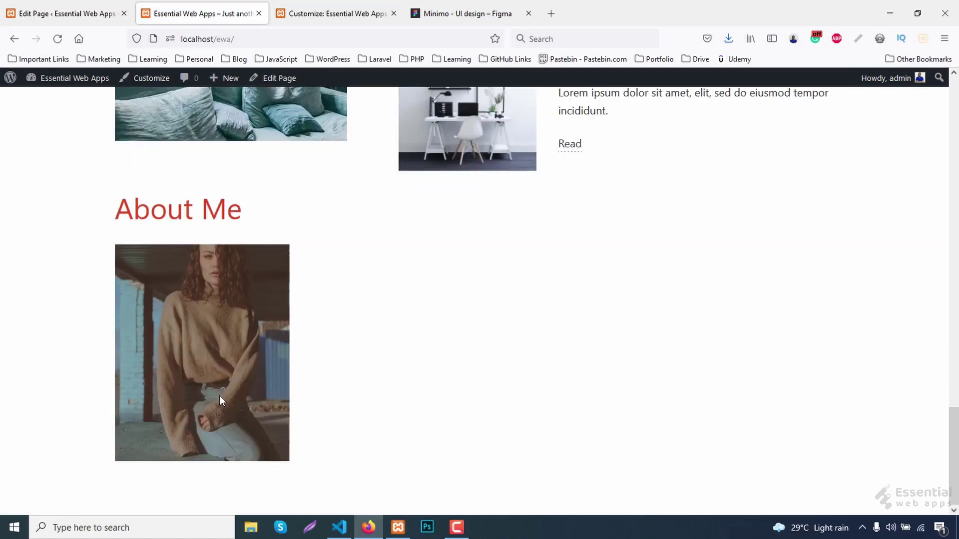
{"action": "left_click", "coordinate": [417, 5]}
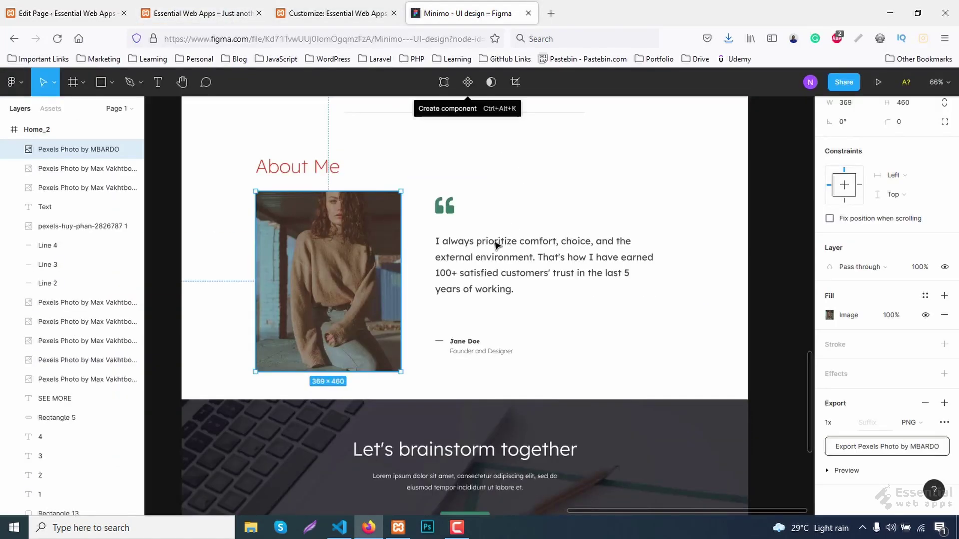
Copy the About Me quote paragraph's content from Figma's Inspect panel and return to WordPress.
{"action": "left_click", "coordinate": [488, 262]}
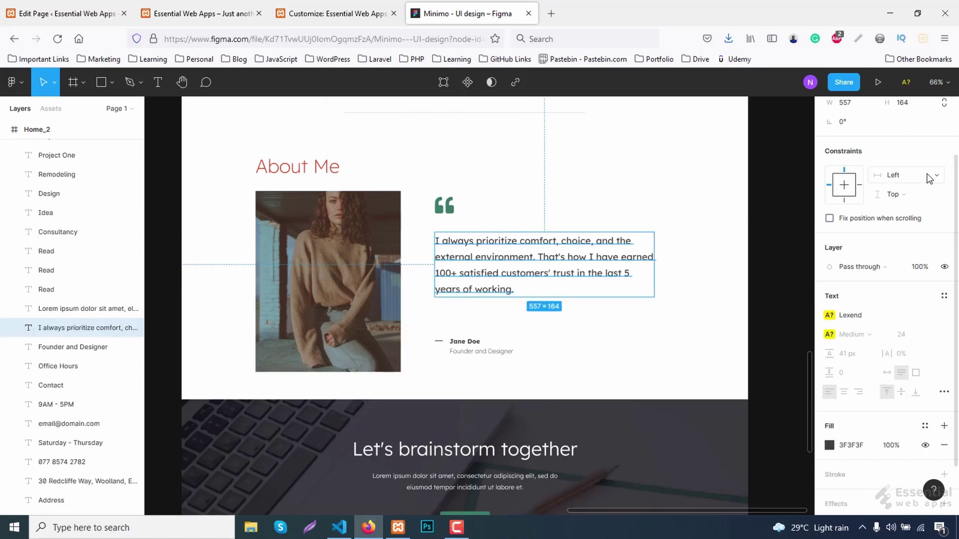
{"action": "scroll", "coordinate": [924, 150], "scroll_direction": "up", "scroll_amount": 3}
{"action": "left_click", "coordinate": [909, 109]}
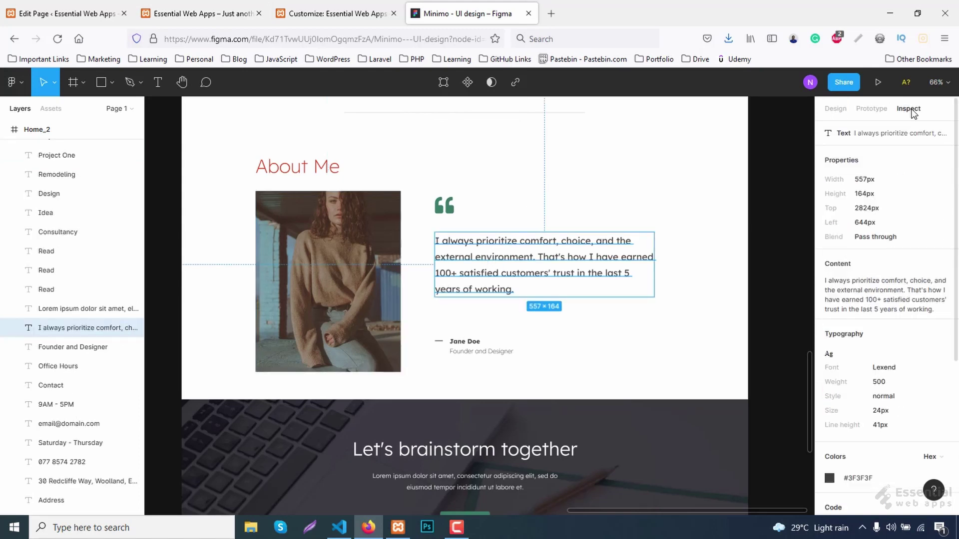
{"action": "left_click", "coordinate": [932, 264]}
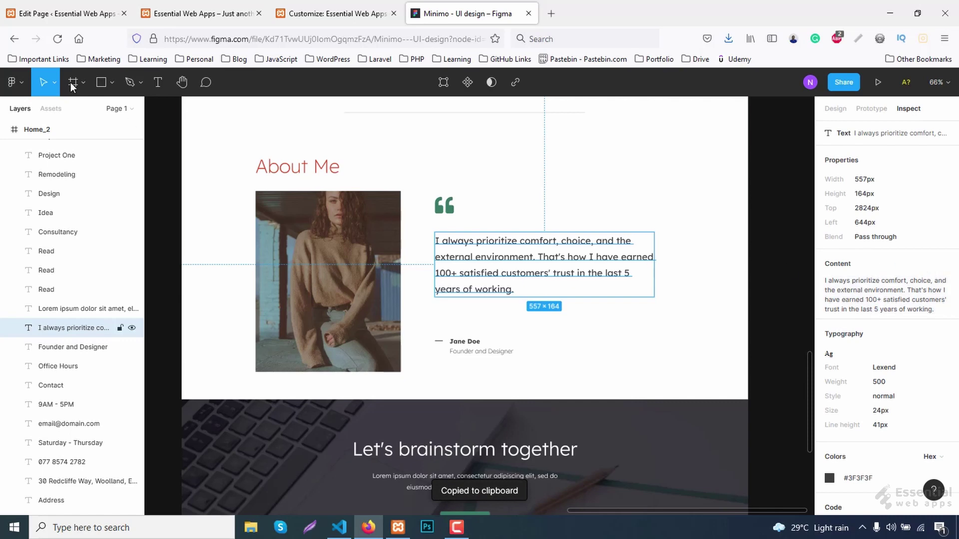
{"action": "left_click", "coordinate": [55, 14]}
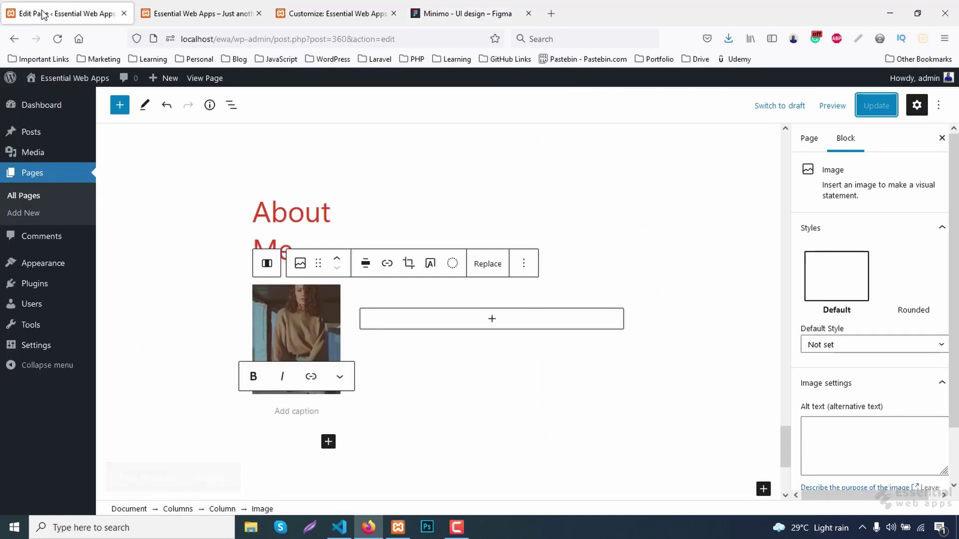
Upload quote-shape.png as a left-aligned Image block in the column beside the portrait.
{"action": "left_click", "coordinate": [498, 327]}
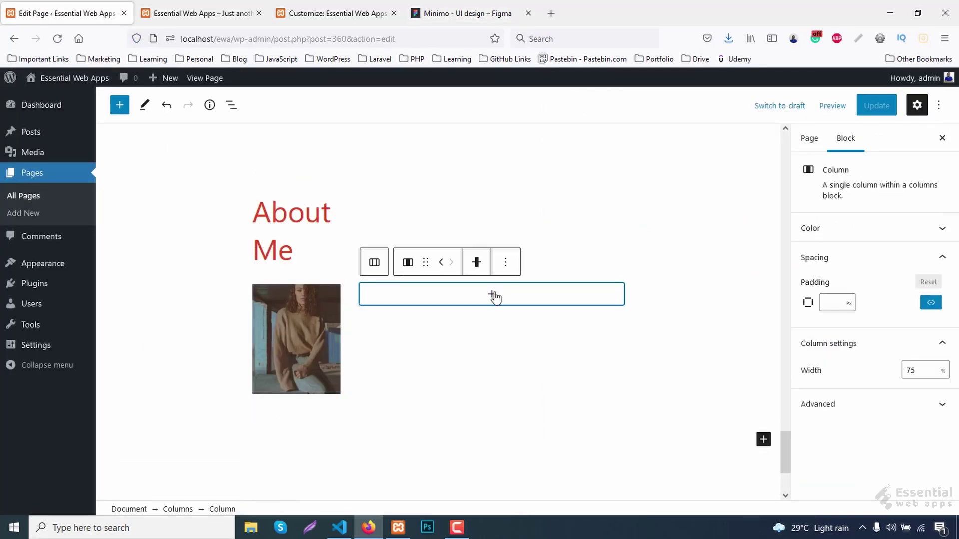
{"action": "left_click", "coordinate": [494, 298]}
{"action": "left_click", "coordinate": [425, 220]}
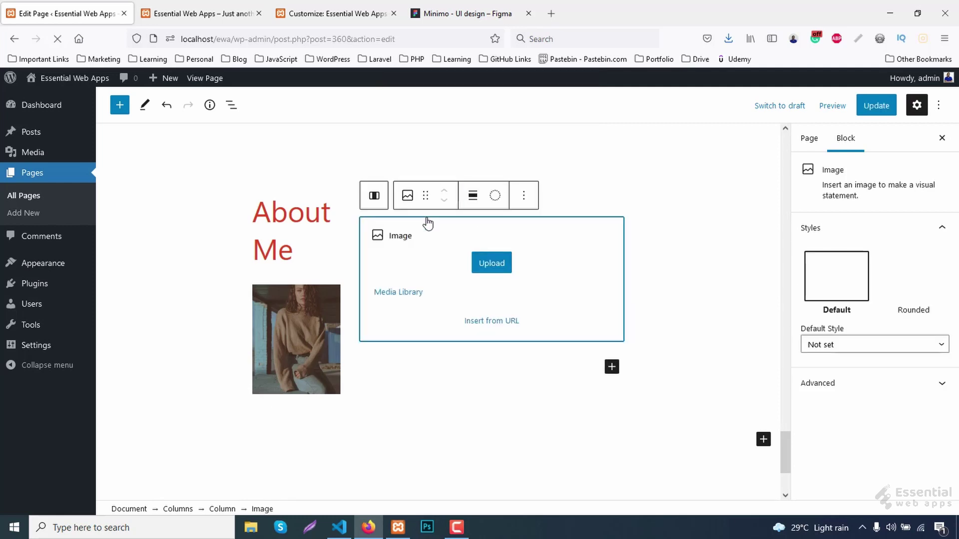
{"action": "left_click", "coordinate": [489, 265]}
{"action": "scroll", "coordinate": [579, 369], "scroll_direction": "down", "scroll_amount": 2}
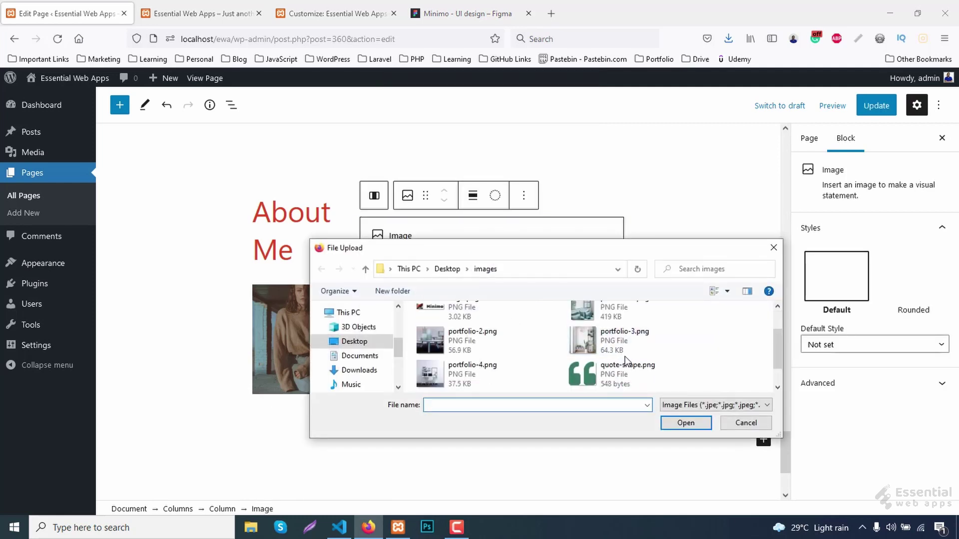
{"action": "double_click", "coordinate": [581, 377]}
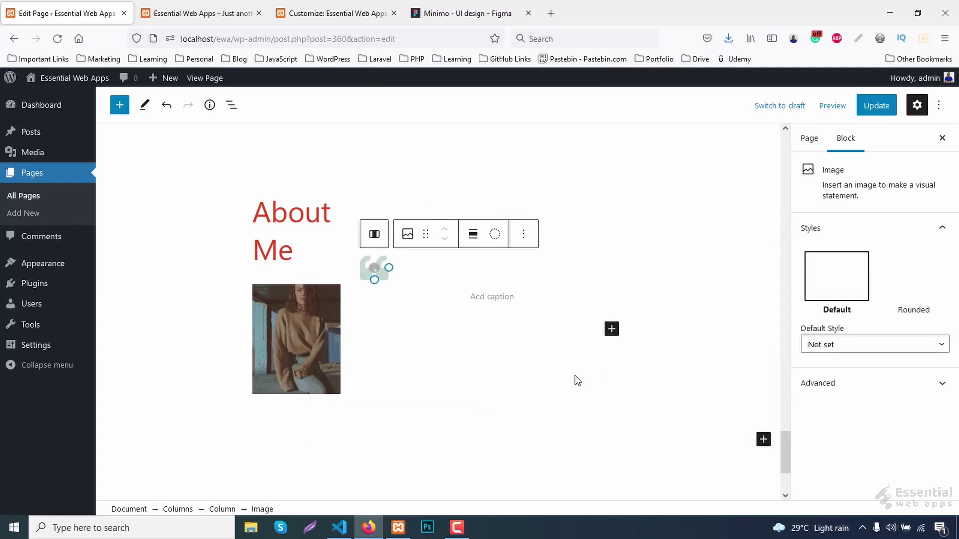
{"action": "left_click", "coordinate": [494, 234]}
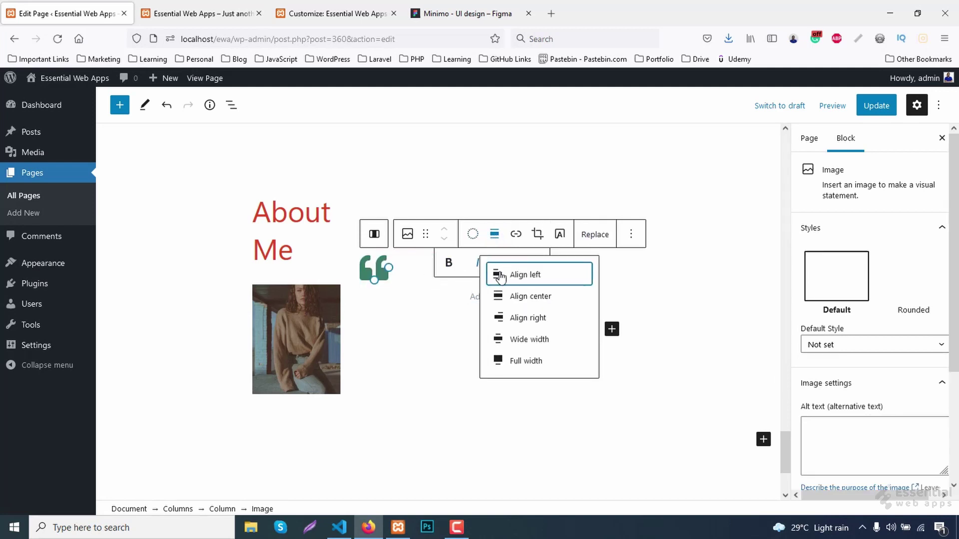
{"action": "left_click", "coordinate": [508, 279]}
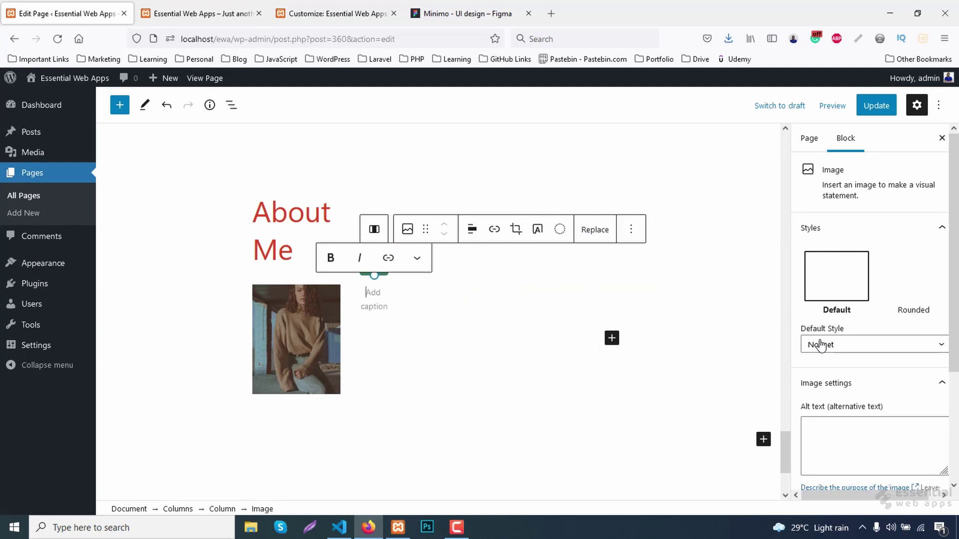
Give the quote icon the additional CSS class 'about-quote'.
{"action": "scroll", "coordinate": [856, 335], "scroll_direction": "down", "scroll_amount": 3}
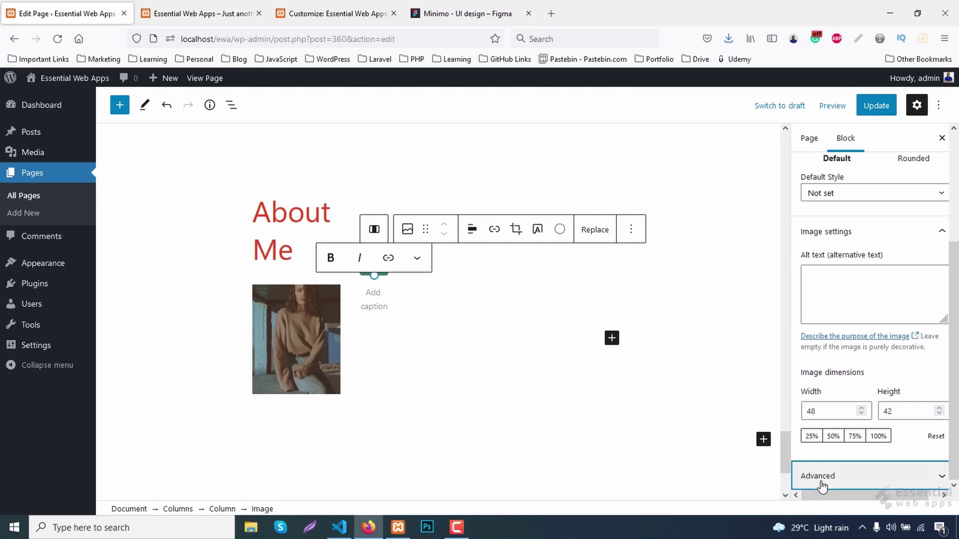
{"action": "left_click", "coordinate": [821, 481]}
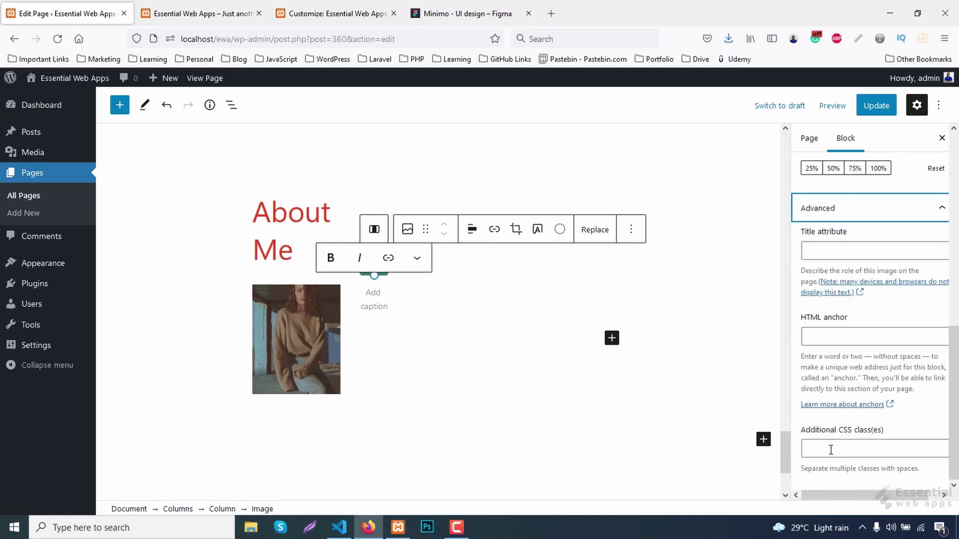
{"action": "left_click", "coordinate": [831, 450]}
{"action": "type", "text": "about-quote"}
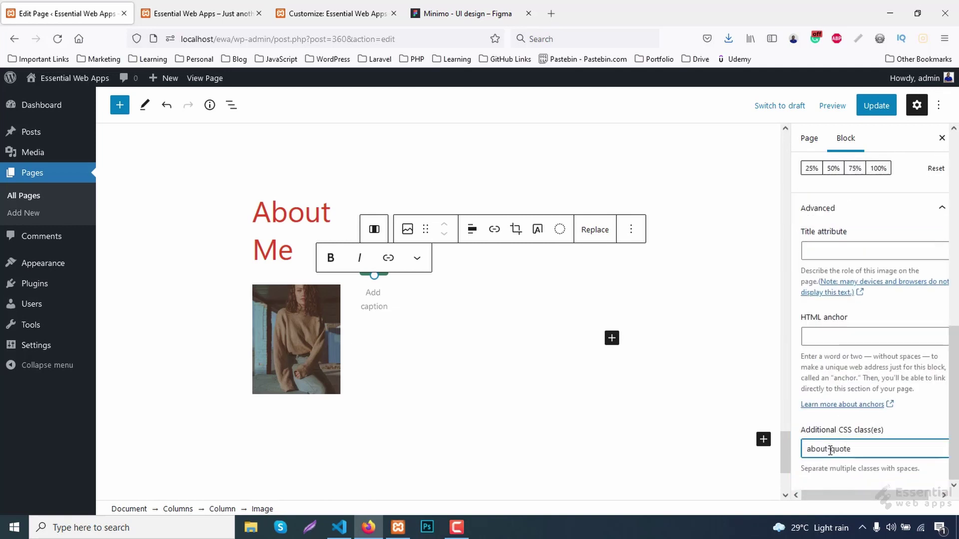
{"action": "left_click", "coordinate": [613, 342]}
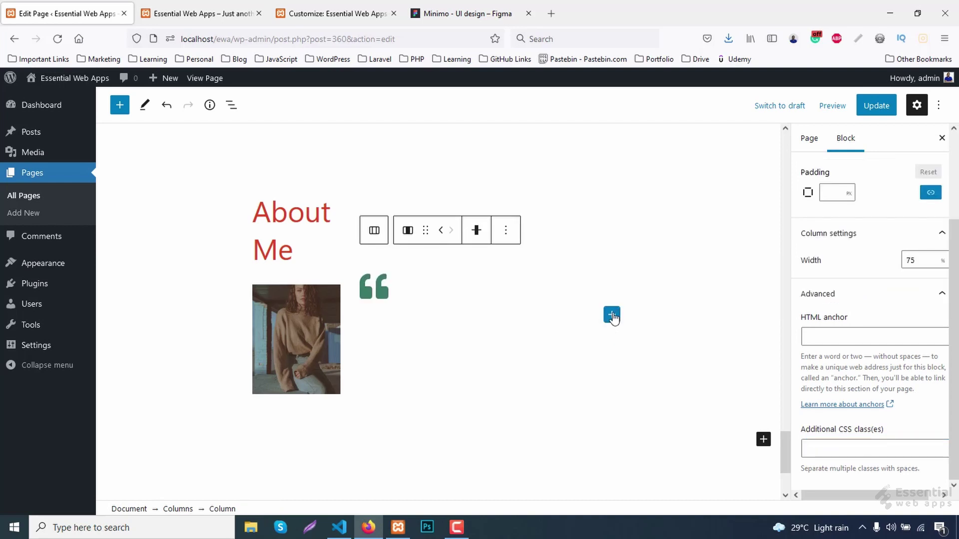
{"action": "left_click", "coordinate": [611, 315]}
Paste the quote into a paragraph with 24px font size and 1.5 line height.
{"action": "left_click", "coordinate": [634, 190]}
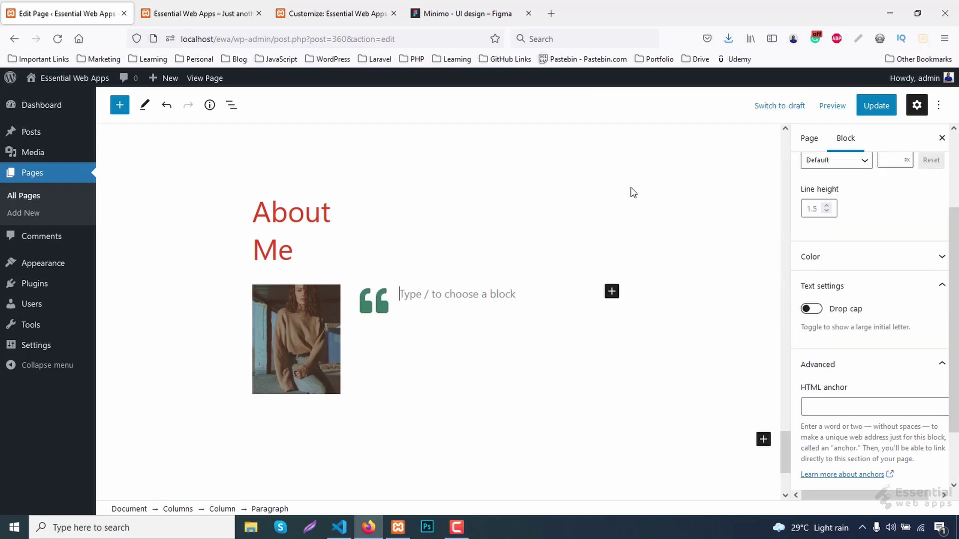
{"action": "key", "text": "ctrl+v"}
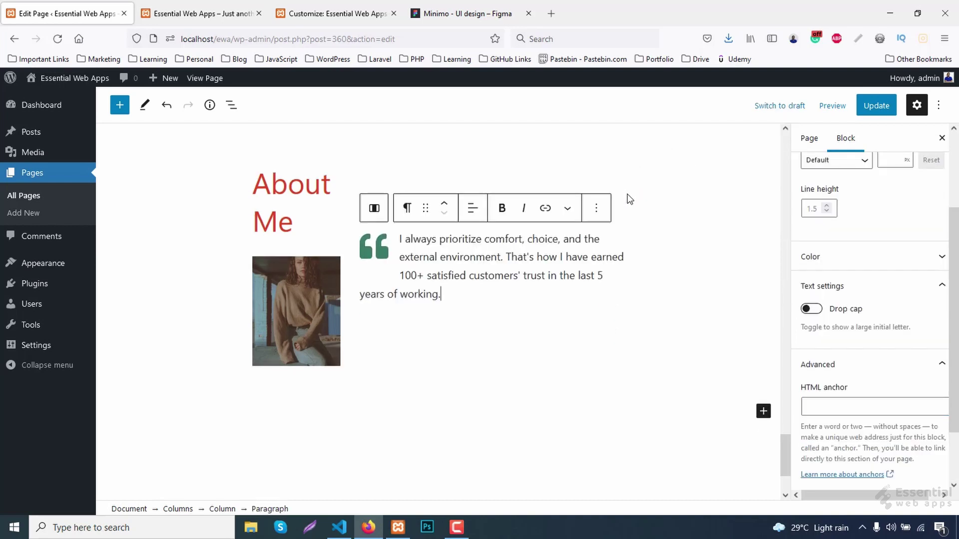
{"action": "scroll", "coordinate": [888, 300], "scroll_direction": "up", "scroll_amount": 3}
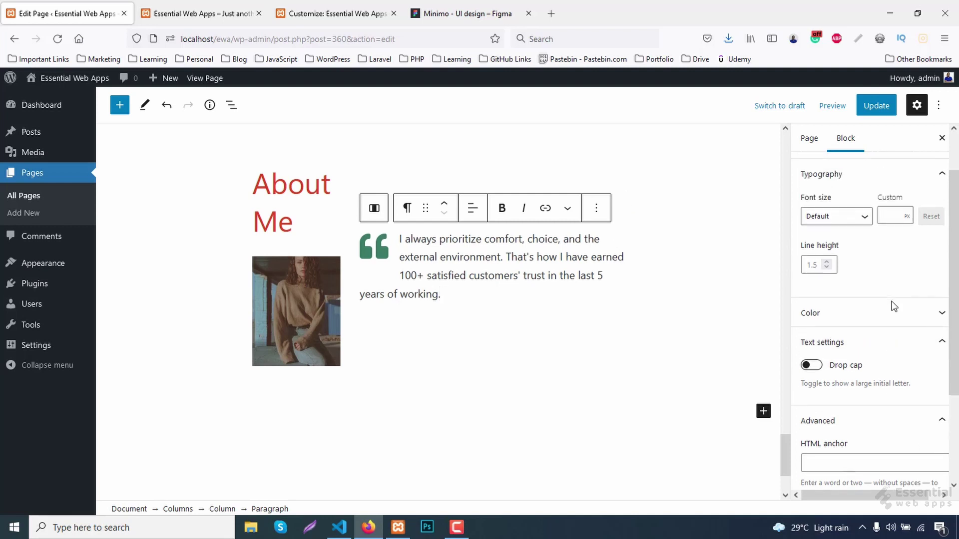
{"action": "left_click", "coordinate": [892, 274]}
{"action": "type", "text": "24"}
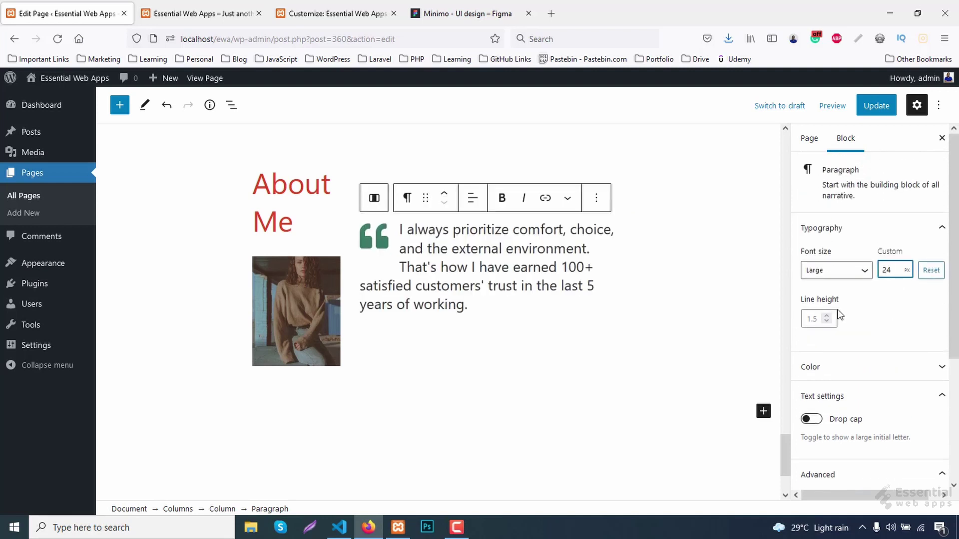
{"action": "left_click", "coordinate": [814, 320]}
{"action": "type", "text": "1"}
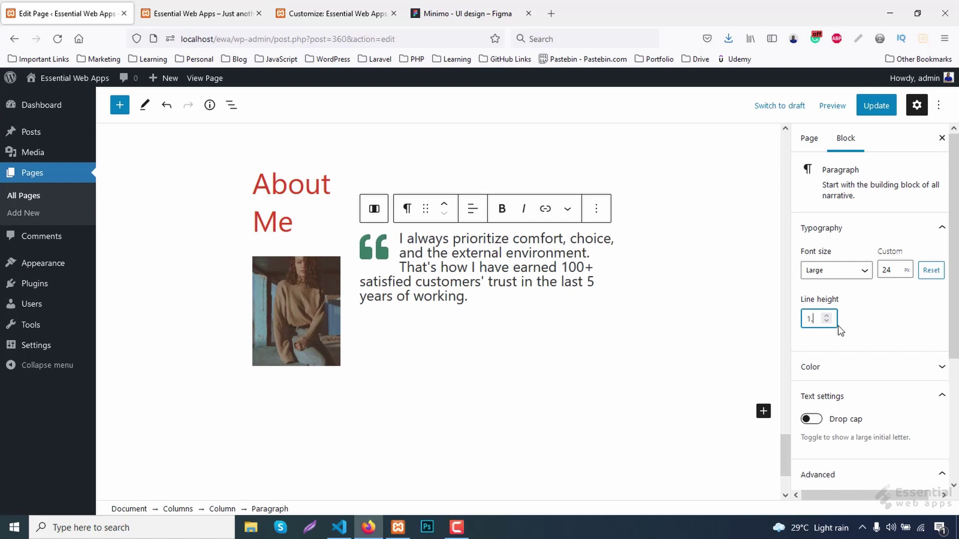
{"action": "type", "text": ".5"}
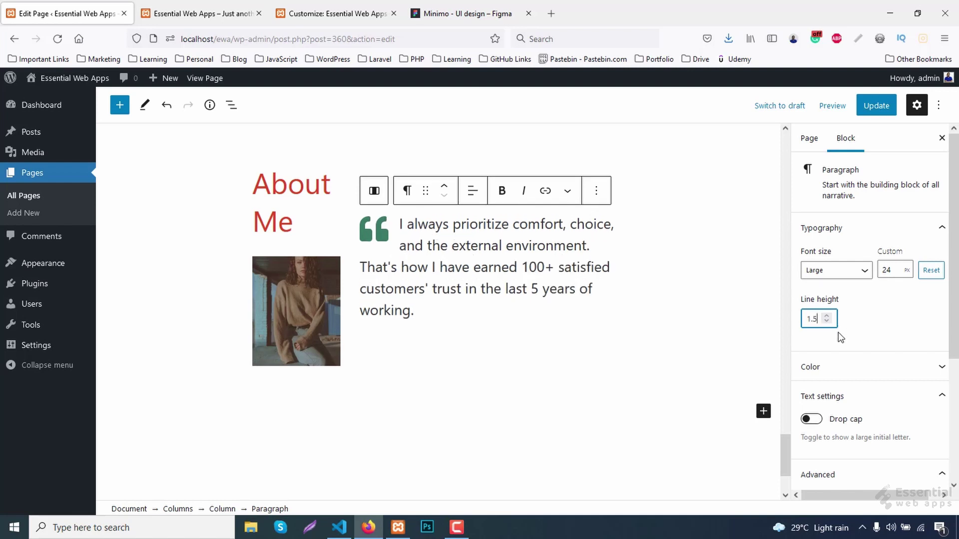
Insert an empty block after the quote and search the inserter for an HTML block.
{"action": "left_click", "coordinate": [596, 191]}
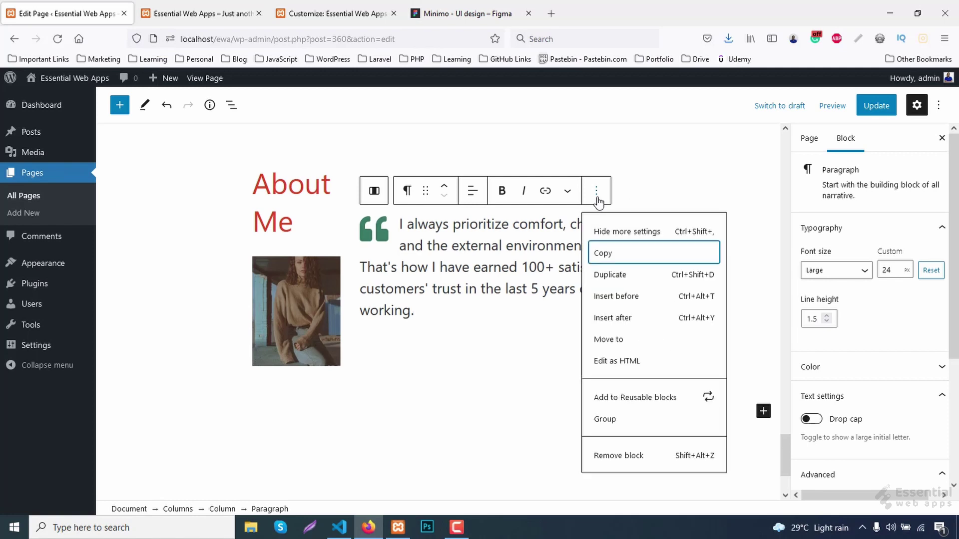
{"action": "left_click", "coordinate": [612, 319]}
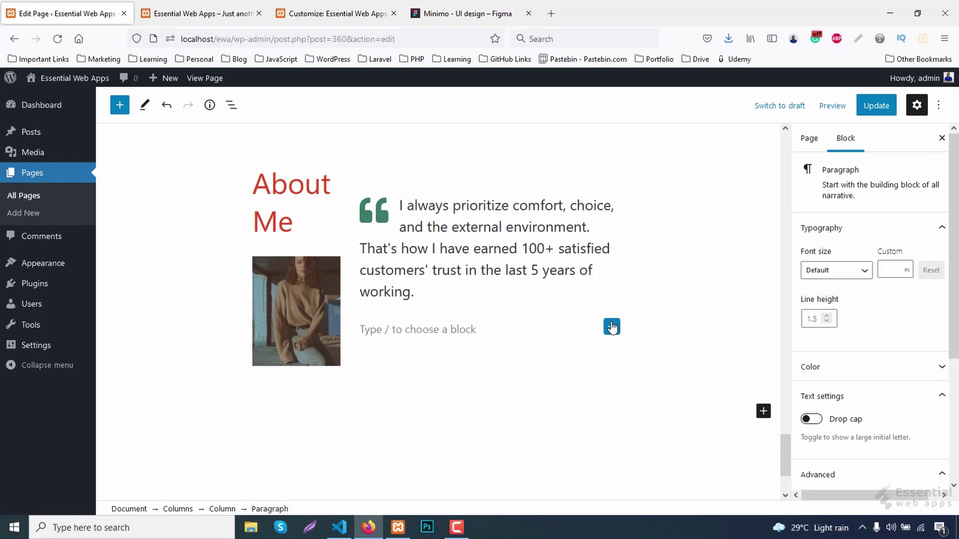
{"action": "left_click", "coordinate": [612, 326]}
{"action": "type", "text": "ht"}
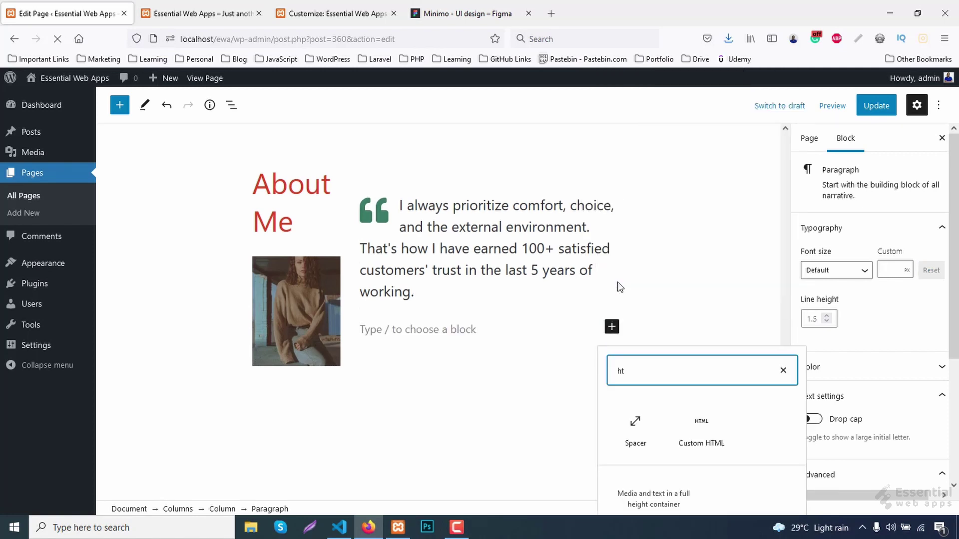
{"action": "type", "text": "c"}
{"action": "key", "text": "BackSpace"}
Add a Custom HTML about-name h4 with the author's name and a 'Founder & Designer' span, then update.
{"action": "type", "text": "ml"}
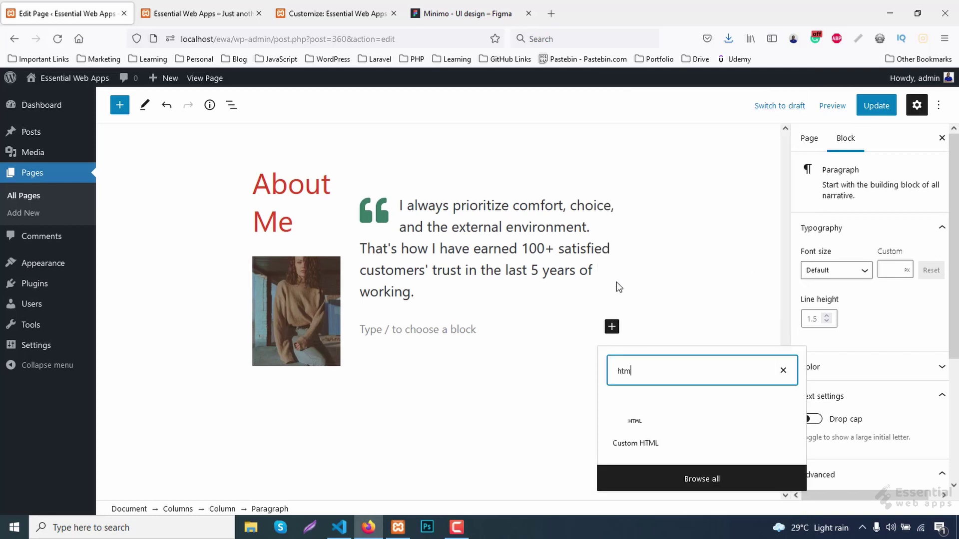
{"action": "left_click", "coordinate": [644, 440]}
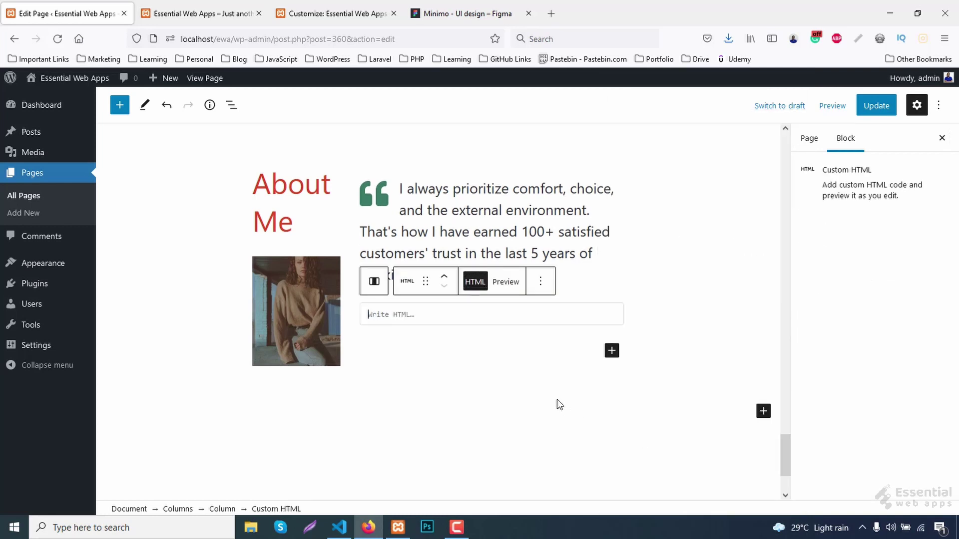
{"action": "type", "text": "<>"}
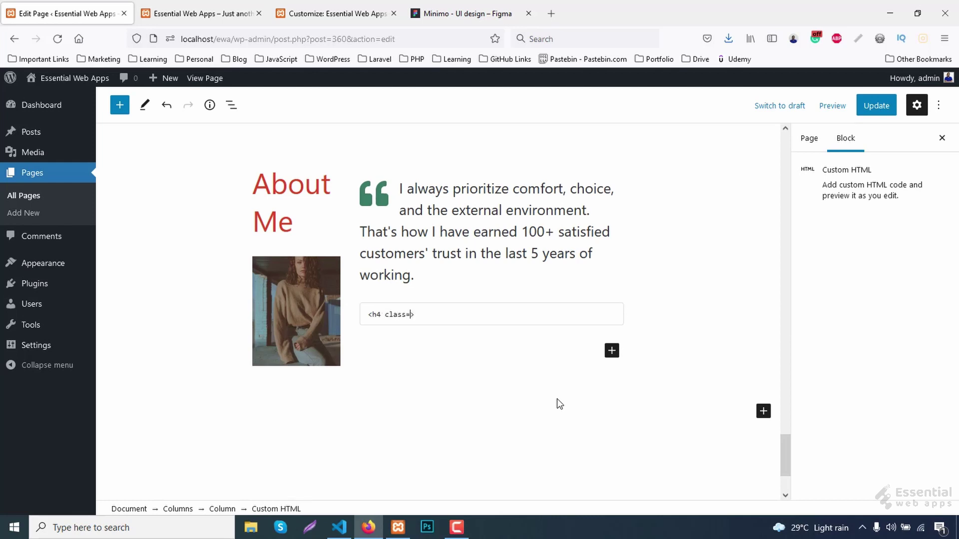
{"action": "type", "text": "h4 class=\"about-name"}
{"action": "type", "text": "- John Doe <span"}
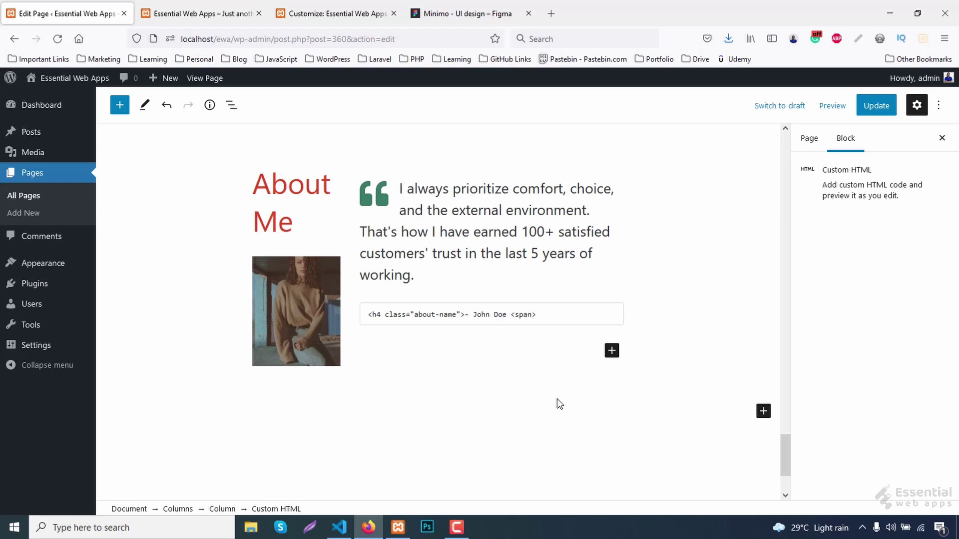
{"action": "type", "text": ">Founder "}
{"action": "type", "text": "& Desig"}
{"action": "type", "text": "ner"}
{"action": "type", "text": "<>"}
{"action": "type", "text": "/span>"}
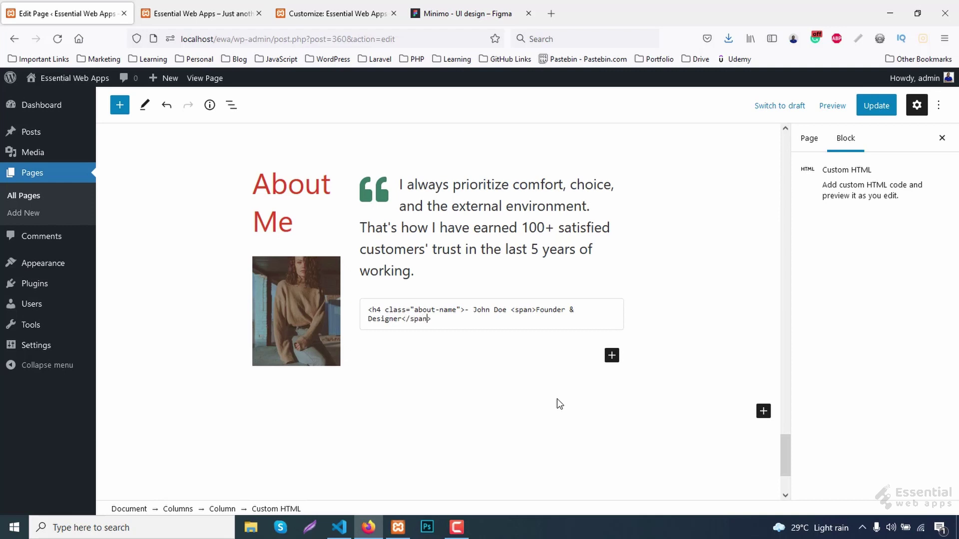
{"action": "key", "text": "Right"}
{"action": "type", "text": "</h4"}
{"action": "left_click", "coordinate": [879, 105]}
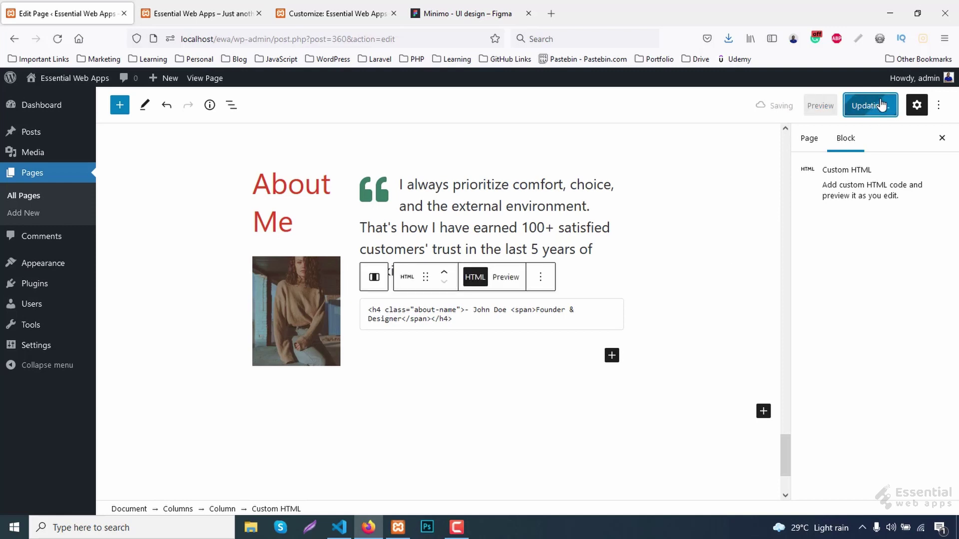
Reload the live page and inspect the quote image's about-quote wrapper in Developer Tools.
{"action": "left_click", "coordinate": [162, 6]}
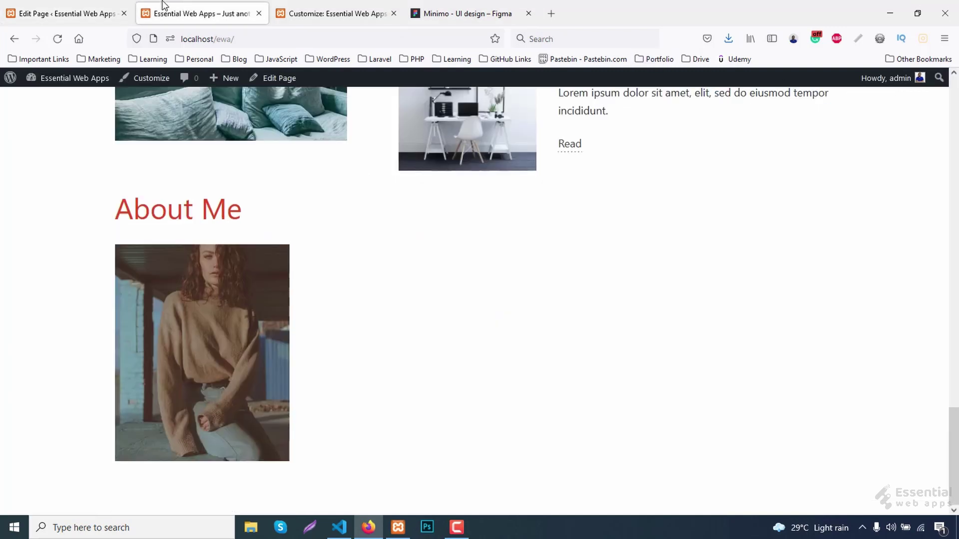
{"action": "key", "text": "F5"}
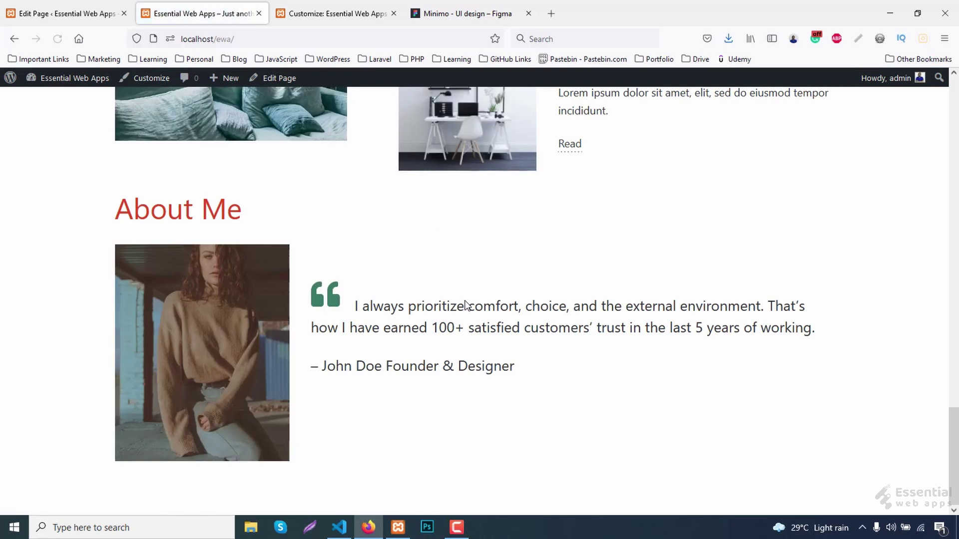
{"action": "right_click", "coordinate": [337, 298]}
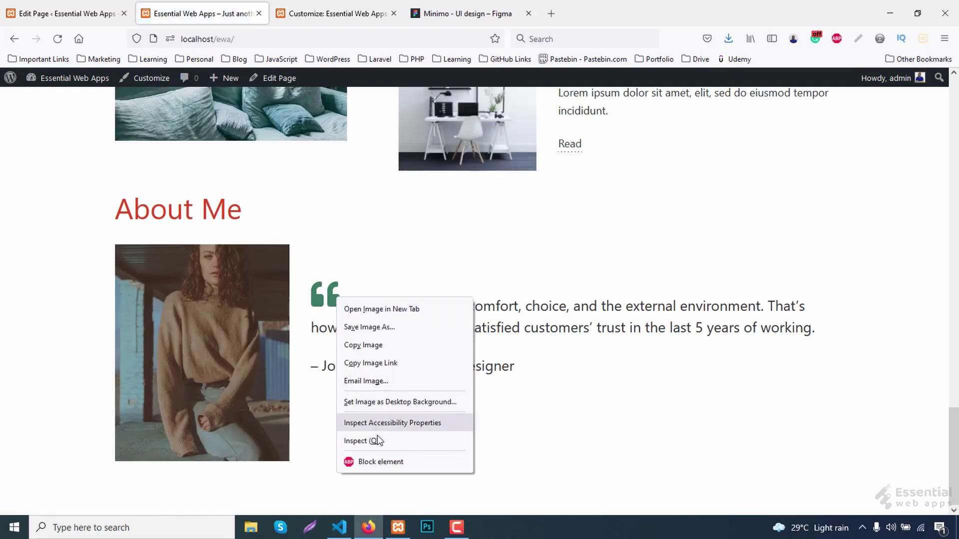
{"action": "left_click", "coordinate": [370, 441]}
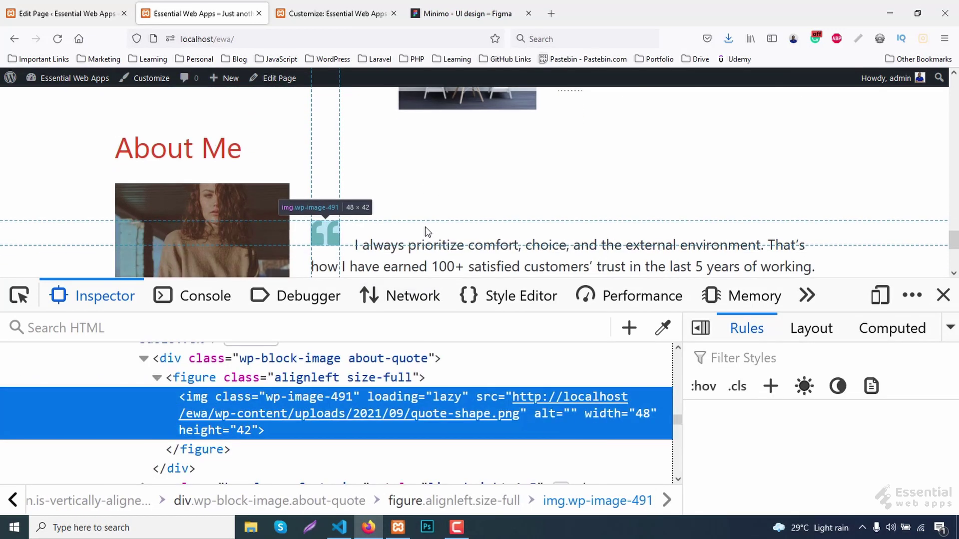
{"action": "left_click", "coordinate": [181, 360]}
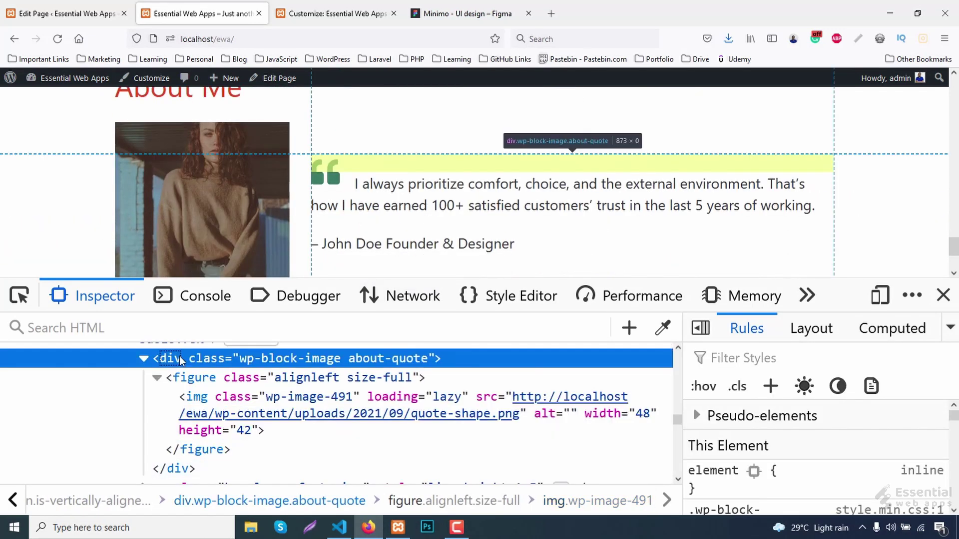
Add a .wp-block-image.about-quote rule with height 55px, then select the author name in Figma.
{"action": "left_click", "coordinate": [773, 392]}
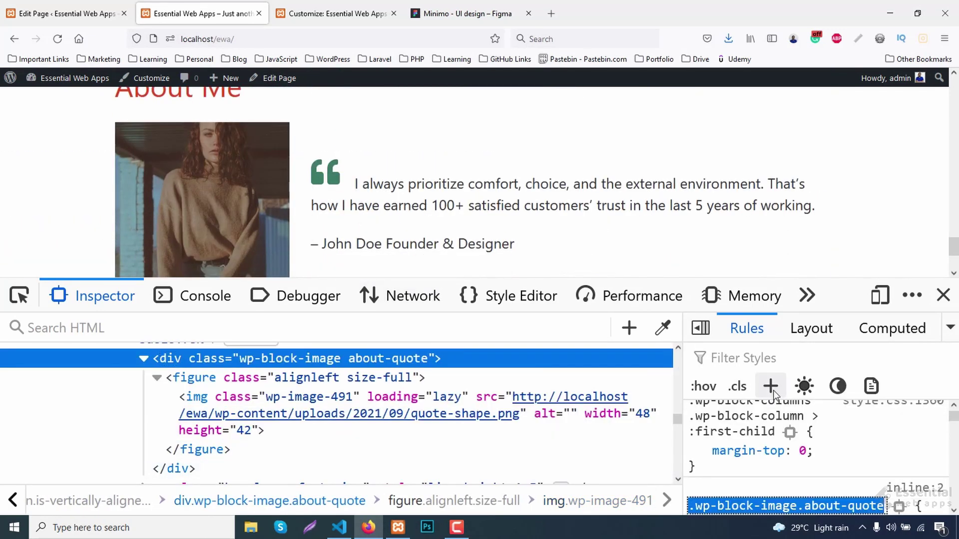
{"action": "type", "text": "height"}
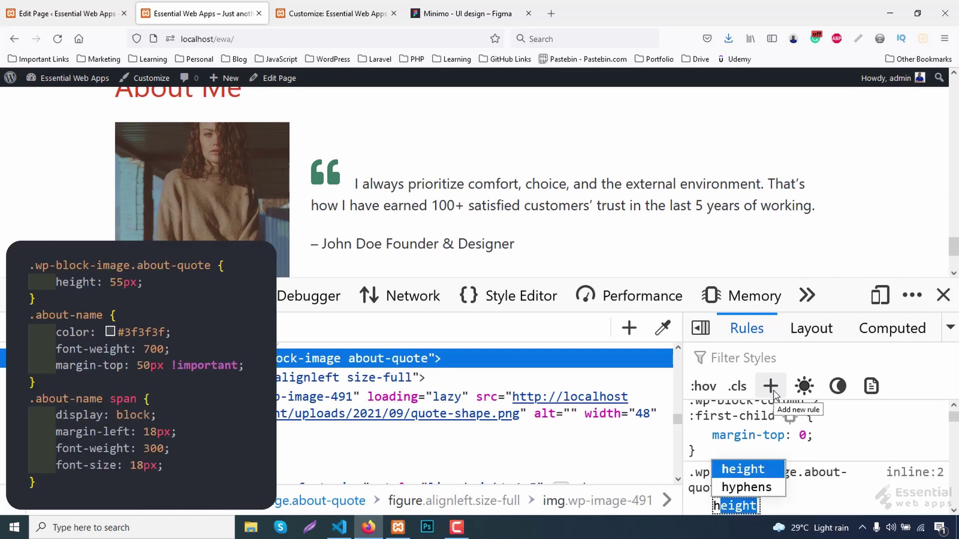
{"action": "key", "text": "Tab"}
{"action": "type", "text": "45px"}
{"action": "key", "text": "Up"}
{"action": "key", "text": "Up"}
{"action": "key", "text": "Up"}
{"action": "key", "text": "Up"}
{"action": "key", "text": "Up"}
{"action": "key", "text": "Up"}
{"action": "key", "text": "Up"}
{"action": "key", "text": "Up"}
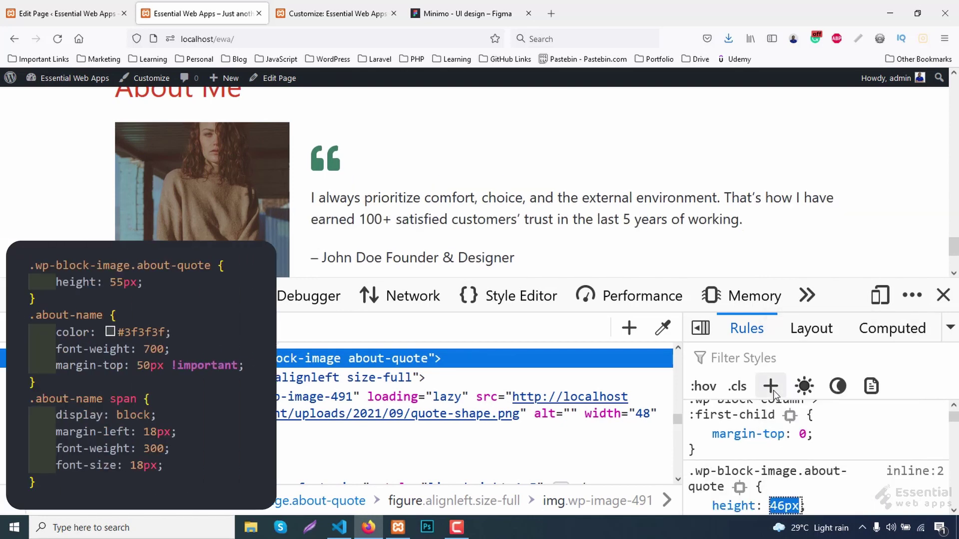
{"action": "key", "text": "Up"}
{"action": "key", "text": "Up"}
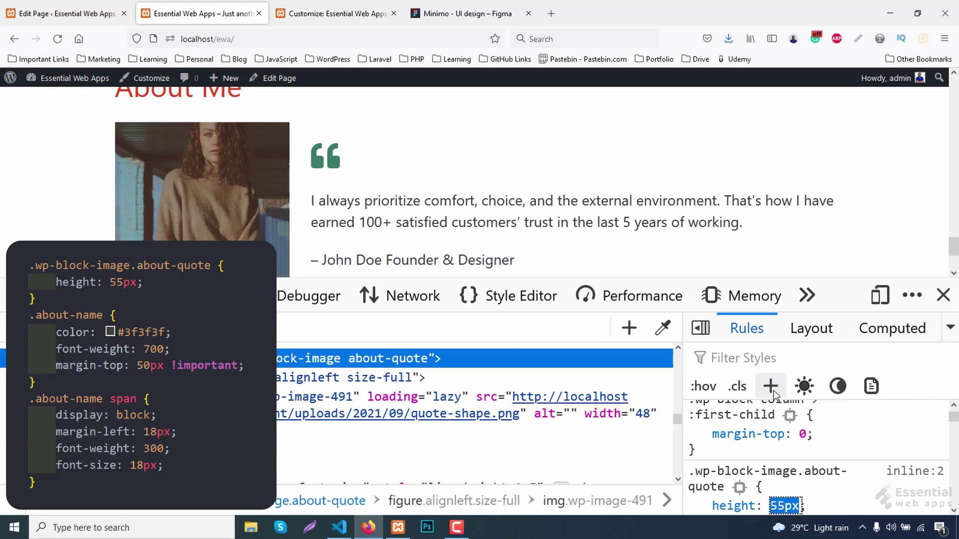
{"action": "scroll", "coordinate": [534, 186], "scroll_direction": "down", "scroll_amount": 2}
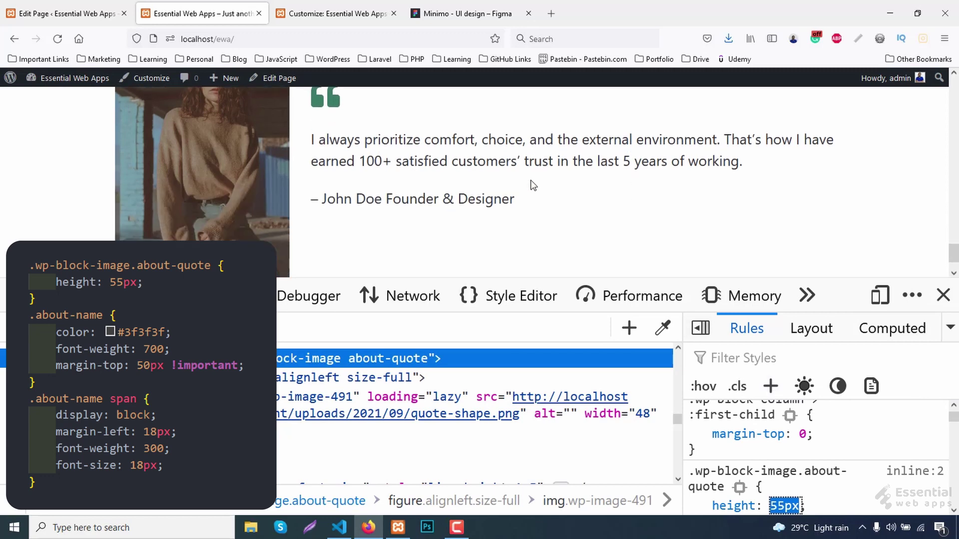
{"action": "left_click", "coordinate": [432, 12]}
{"action": "left_click", "coordinate": [464, 341]}
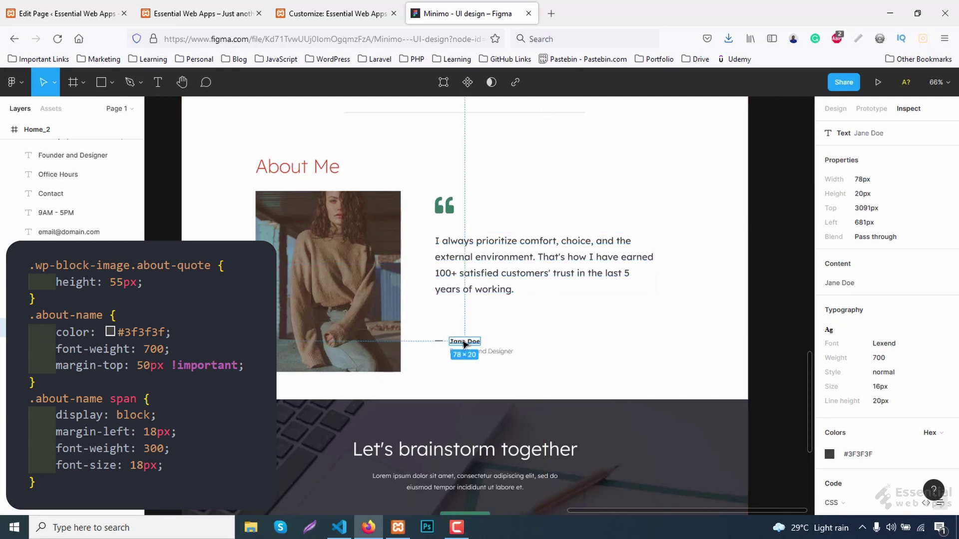
Copy the name text's #3F3F3F colour in Figma and go back to the localhost tab.
{"action": "left_click", "coordinate": [859, 454]}
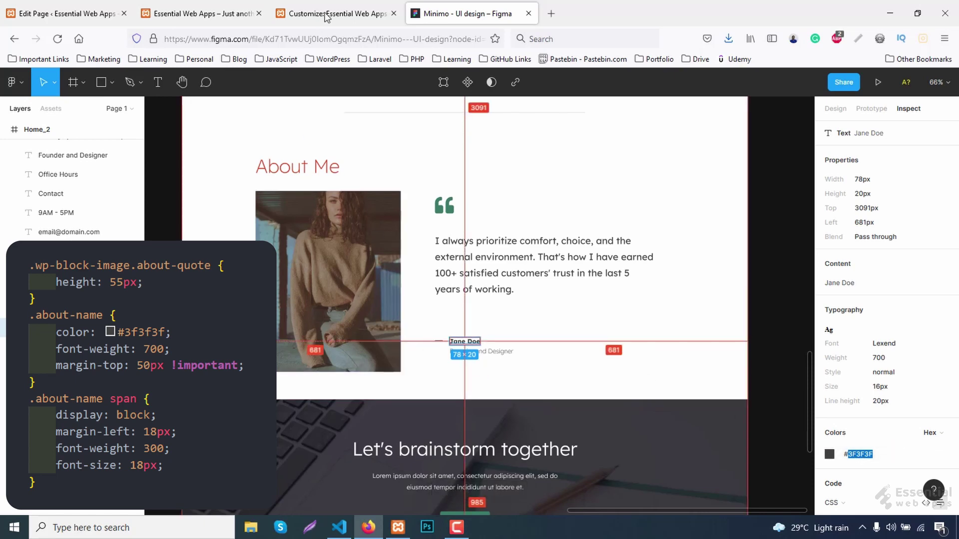
{"action": "left_click", "coordinate": [229, 5]}
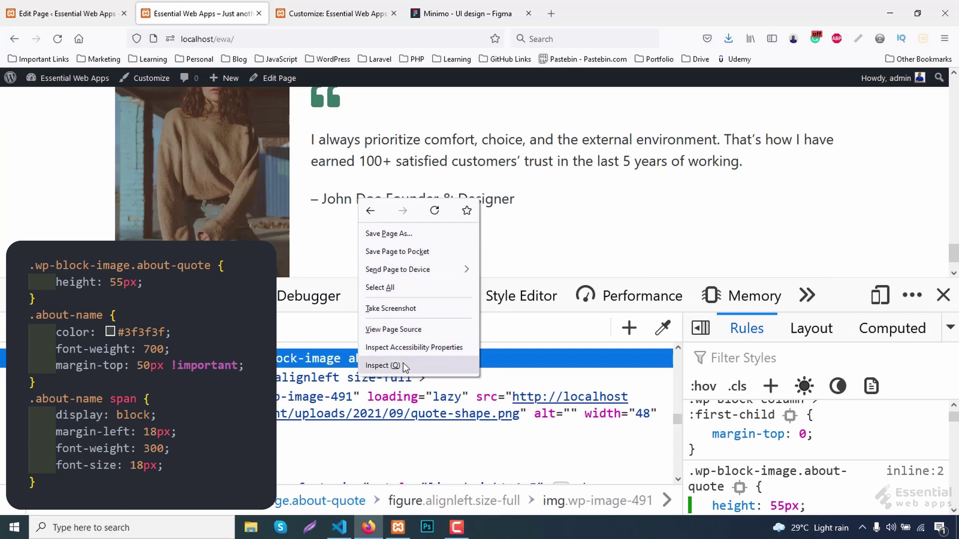
Inspect the author name heading and give a new .about-name rule color #3F3F3F.
{"action": "left_click", "coordinate": [394, 365]}
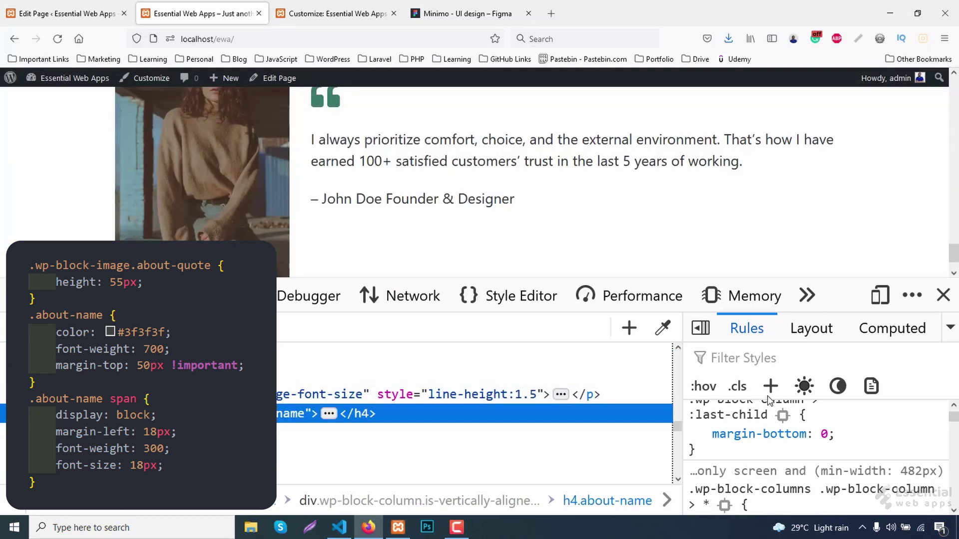
{"action": "left_click", "coordinate": [770, 386]}
{"action": "scroll", "coordinate": [764, 473], "scroll_direction": "down", "scroll_amount": 2}
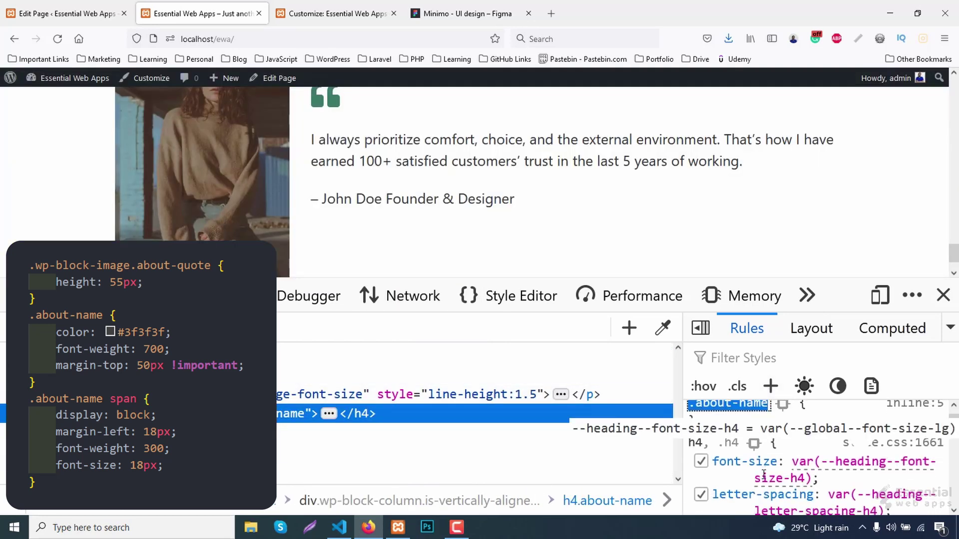
{"action": "key", "text": "Return"}
{"action": "type", "text": "fon"}
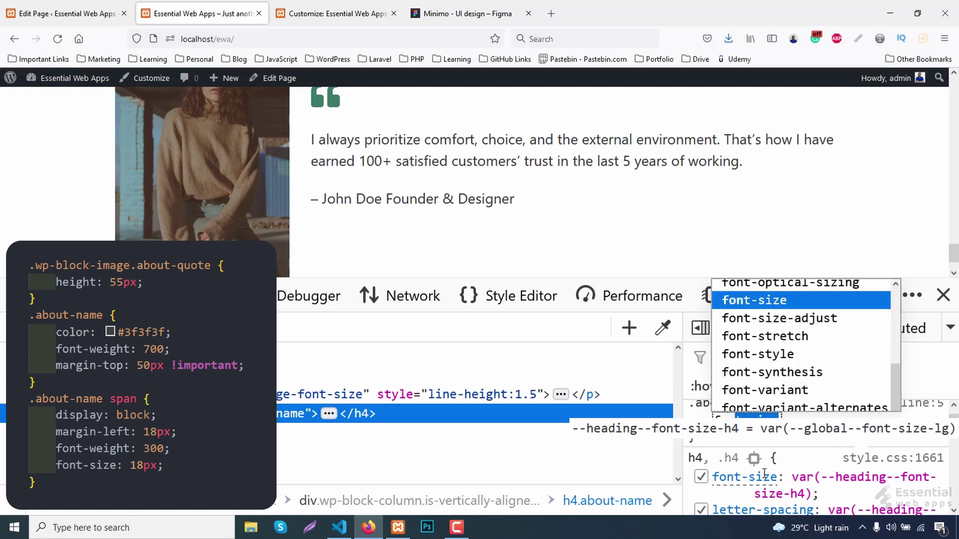
{"action": "key", "text": "BackSpace"}
{"action": "key", "text": "BackSpace"}
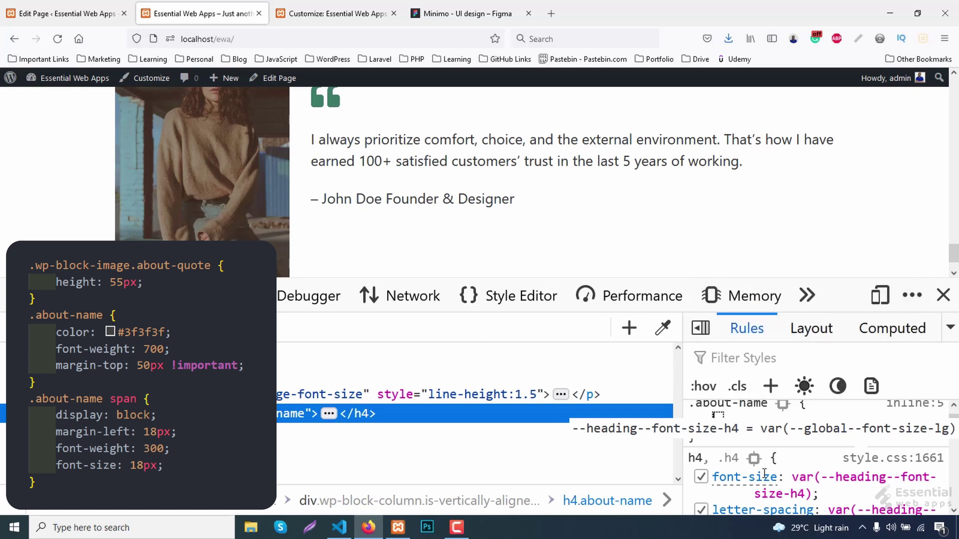
{"action": "type", "text": "color"}
{"action": "key", "text": "Return"}
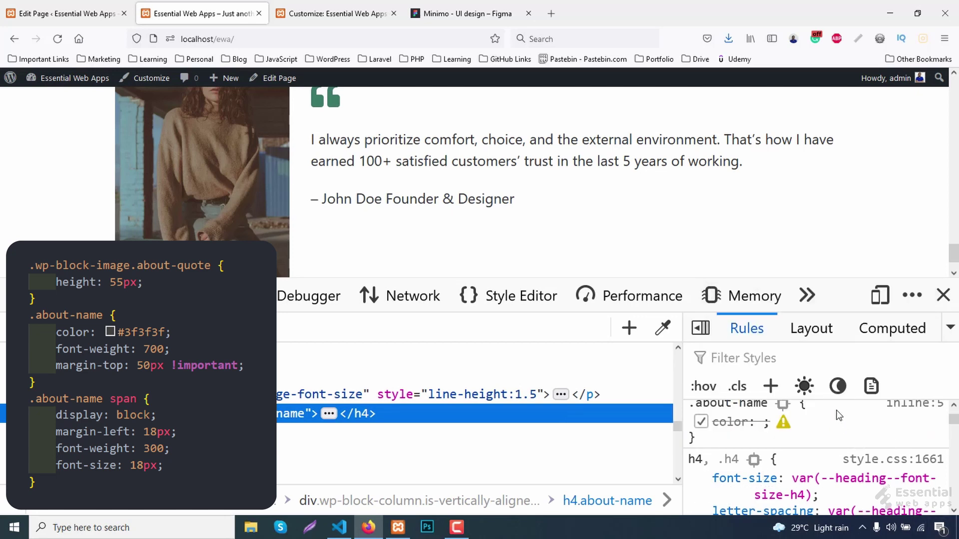
{"action": "left_click", "coordinate": [725, 424]}
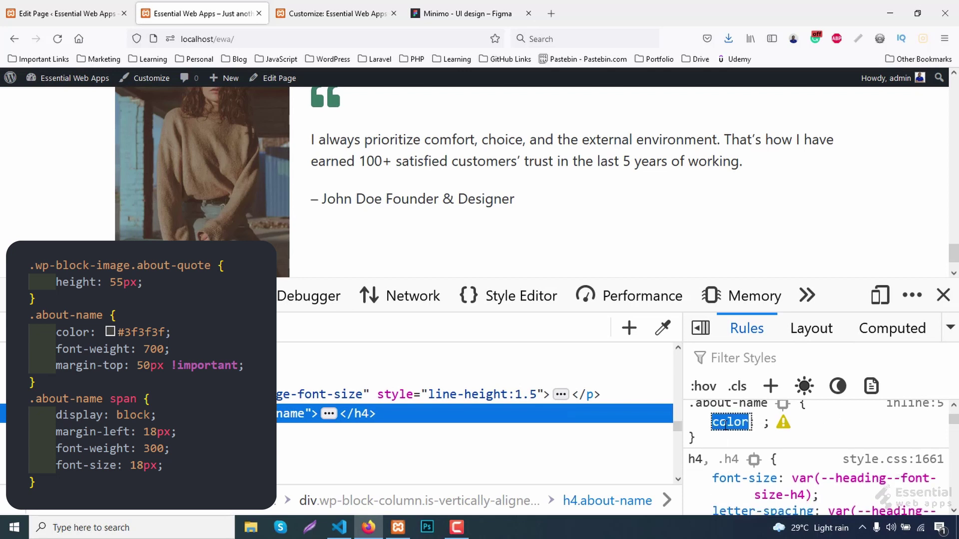
{"action": "key", "text": "Return"}
{"action": "key", "text": "ctrl+v"}
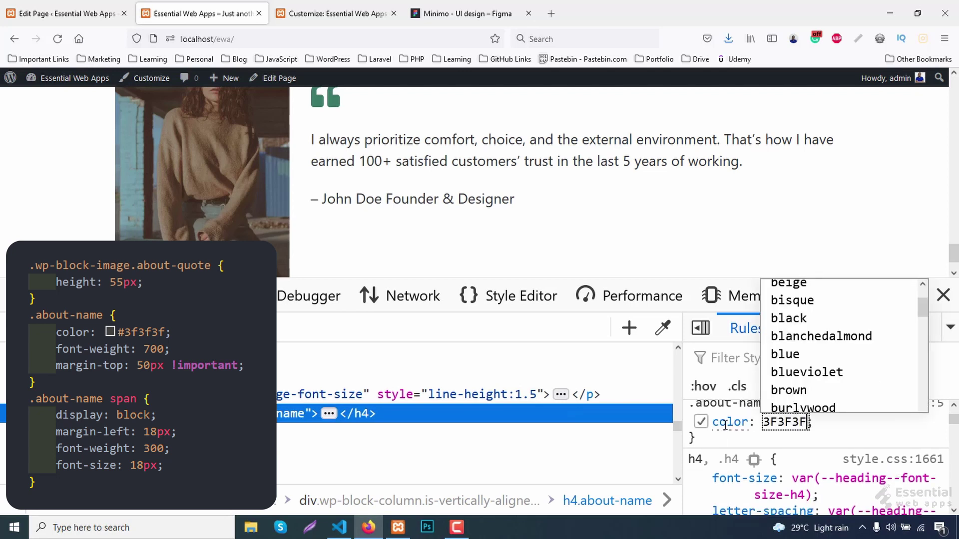
{"action": "type", "text": "#"}
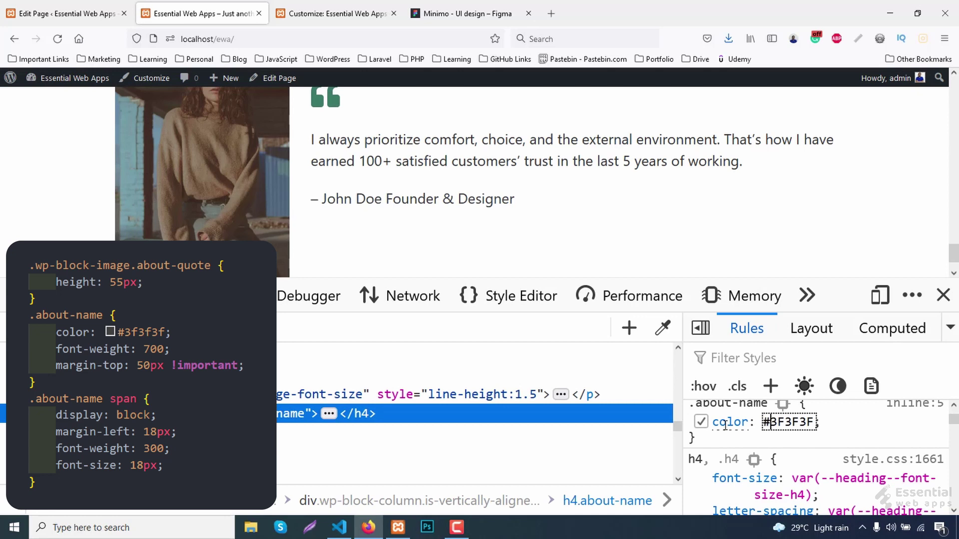
{"action": "key", "text": "Return"}
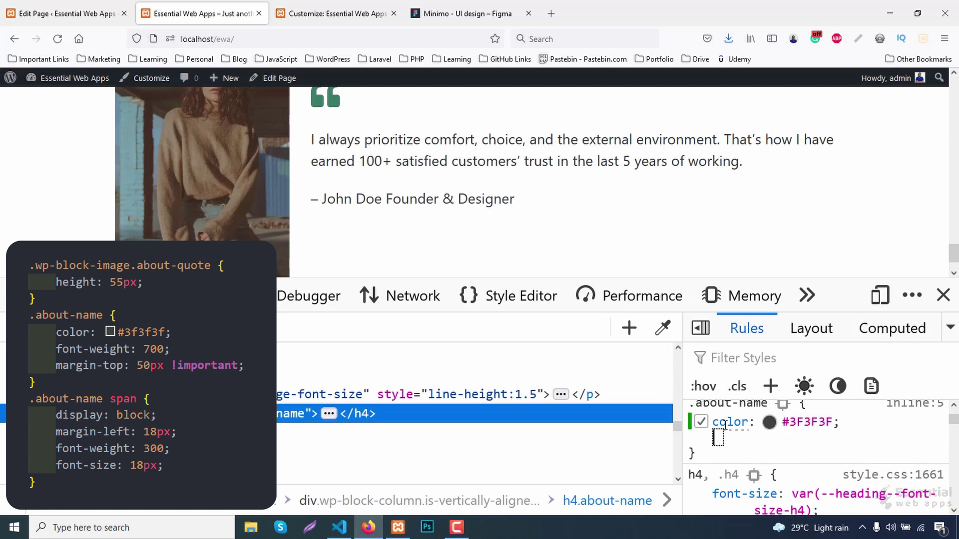
Set .about-name font-weight to 700 and start another rule for the name's span.
{"action": "type", "text": "font-weight"}
{"action": "key", "text": "Return"}
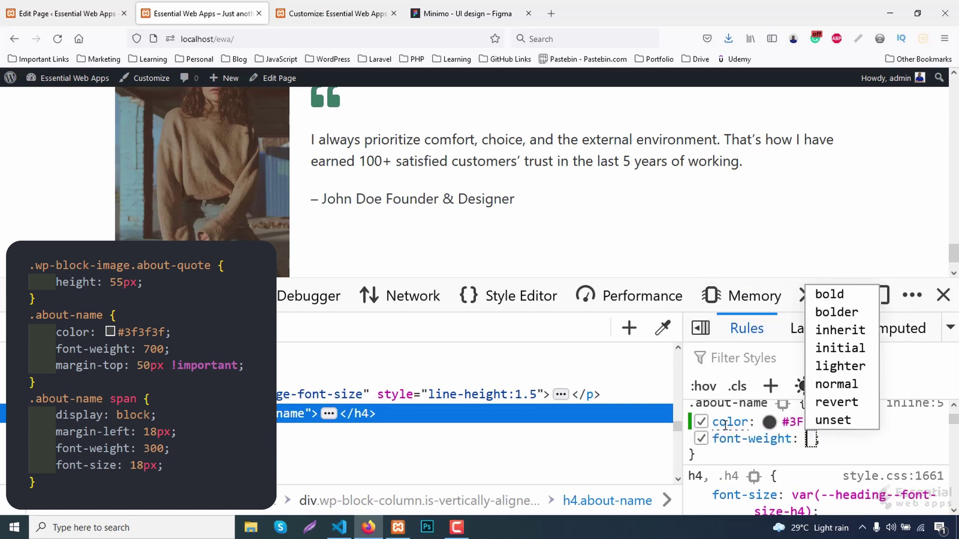
{"action": "type", "text": "700"}
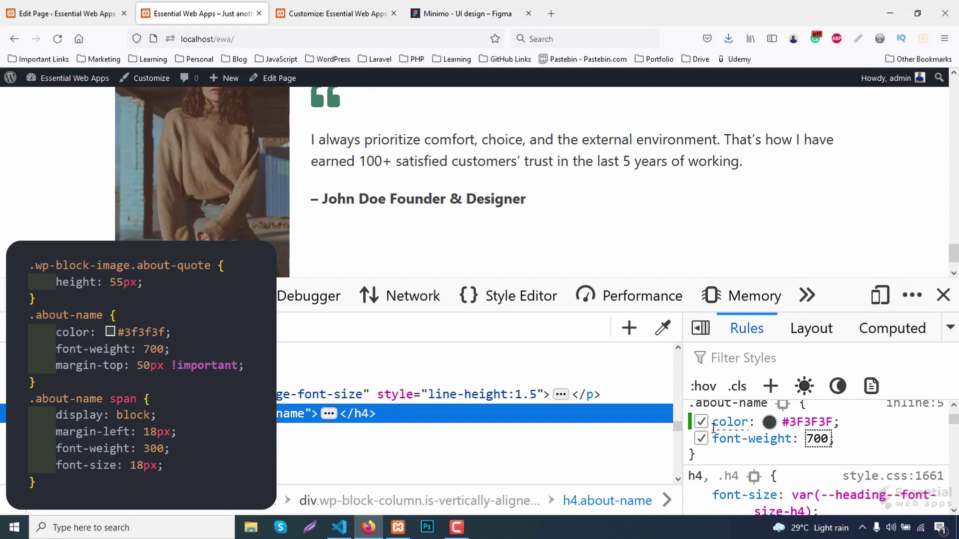
{"action": "scroll", "coordinate": [754, 453], "scroll_direction": "up", "scroll_amount": 2}
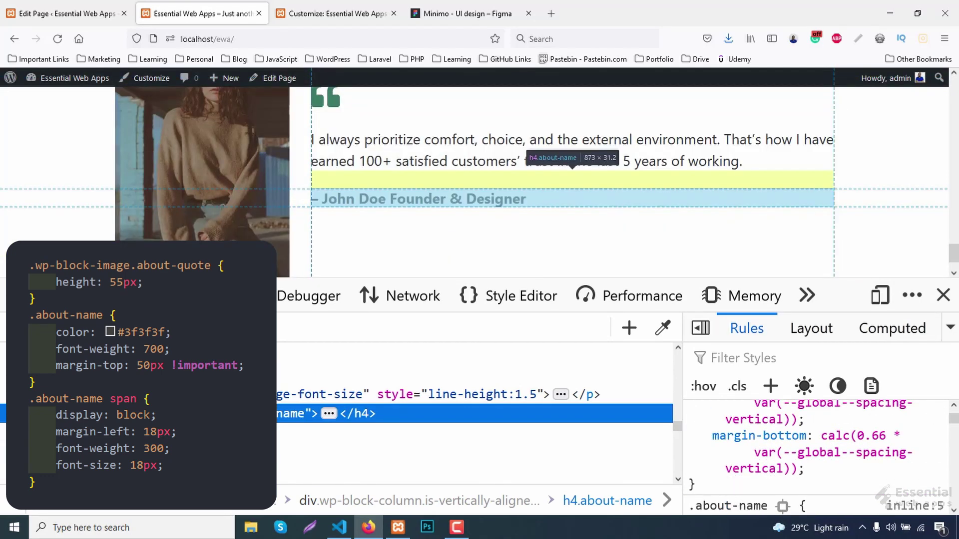
{"action": "left_click", "coordinate": [144, 414]}
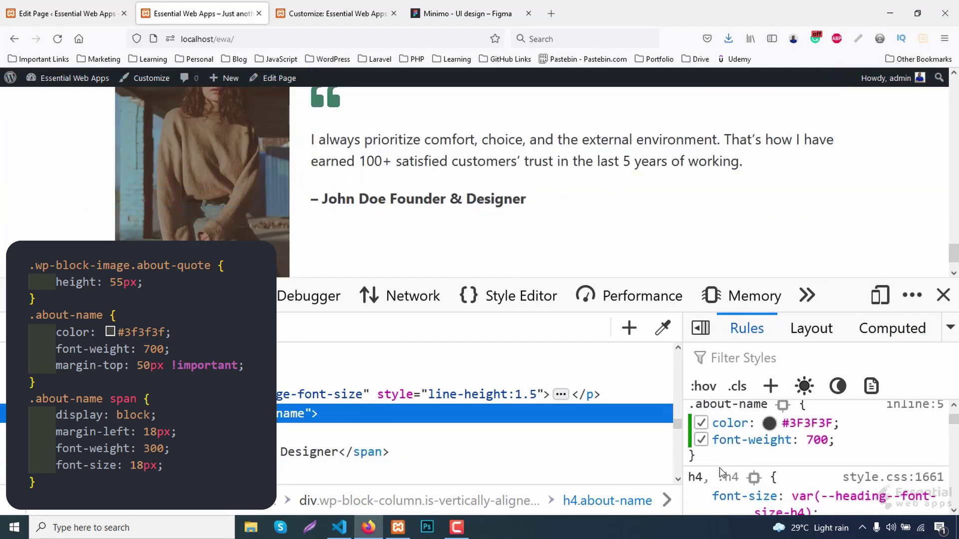
{"action": "left_click", "coordinate": [770, 386]}
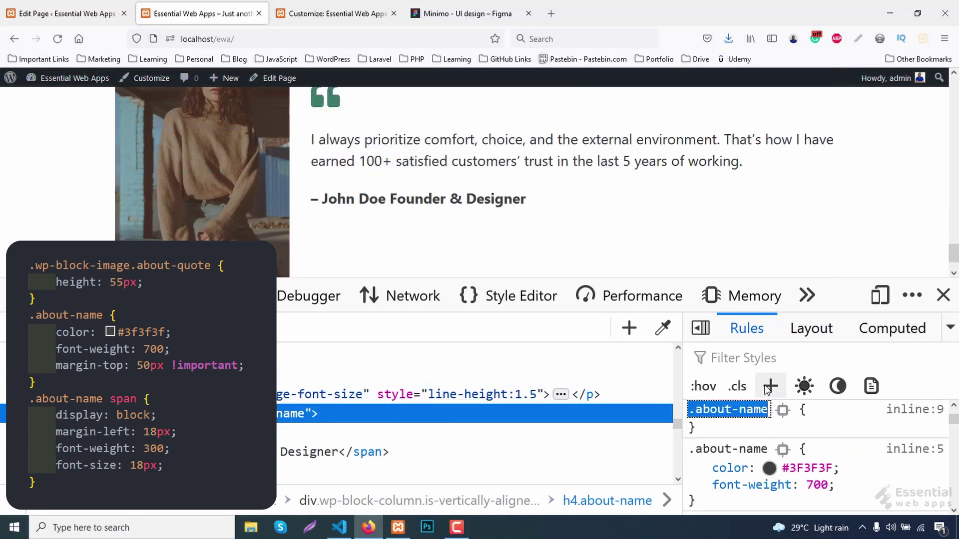
Create an .about-name span rule with display block and an 18px left margin.
{"action": "type", "text": "span"}
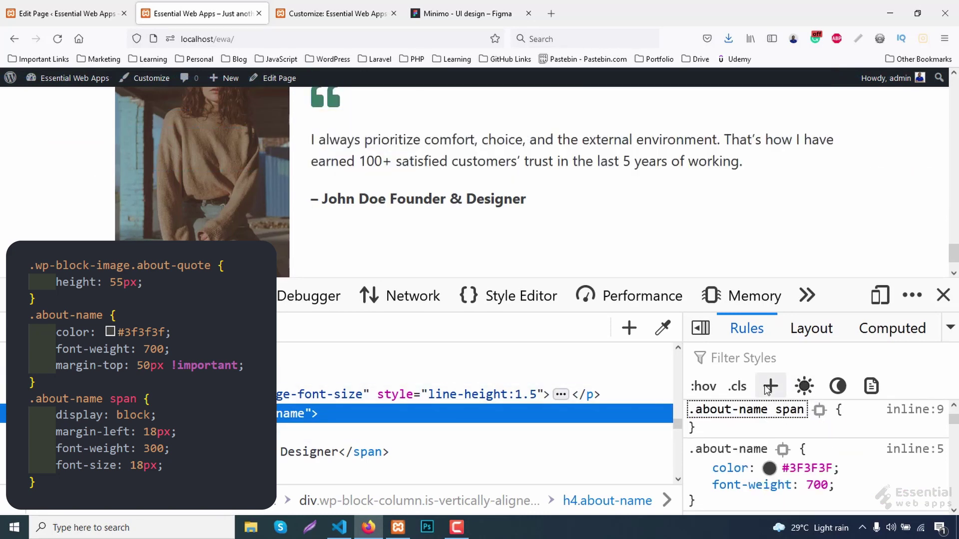
{"action": "key", "text": "Return"}
{"action": "type", "text": "display"}
{"action": "key", "text": "Return"}
{"action": "type", "text": "block"}
{"action": "key", "text": "Return"}
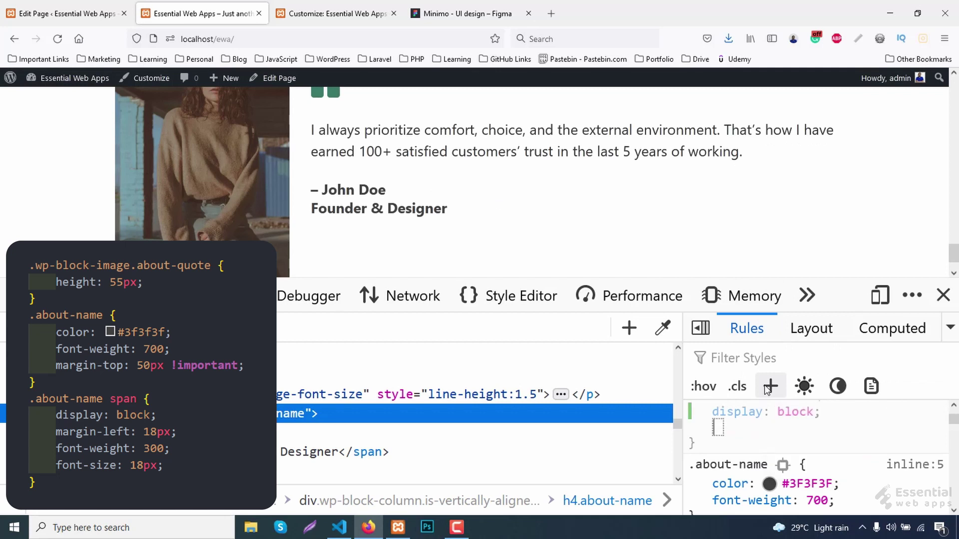
{"action": "type", "text": "margin-left"}
{"action": "key", "text": "Return"}
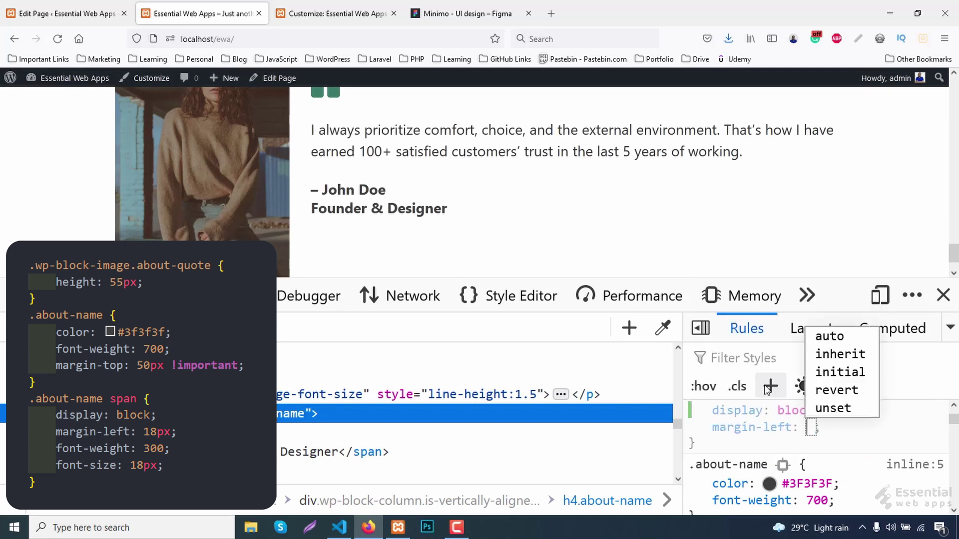
{"action": "type", "text": "20px"}
{"action": "key", "text": "Down"}
{"action": "key", "text": "Down"}
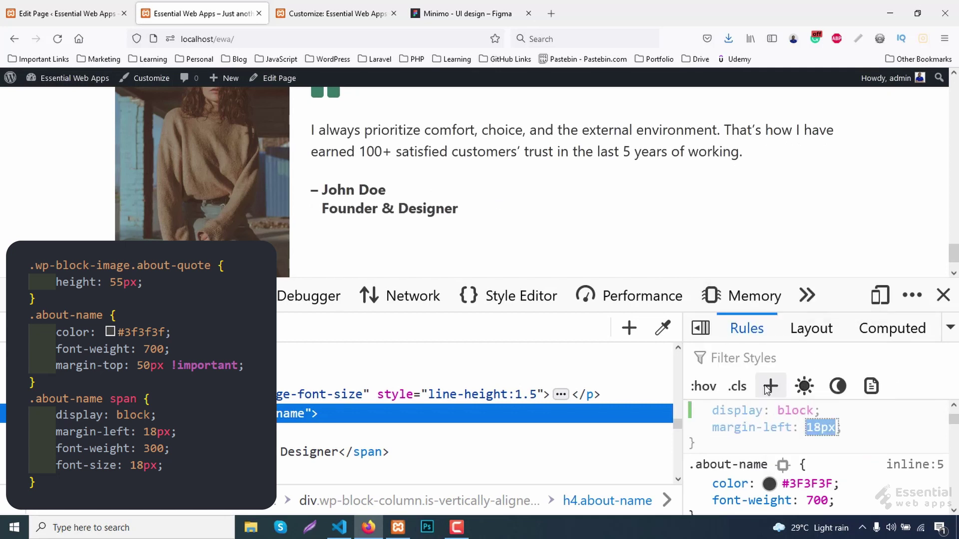
{"action": "key", "text": "Return"}
Give the span font-weight 300 and font-size 18px.
{"action": "type", "text": "font-weight"}
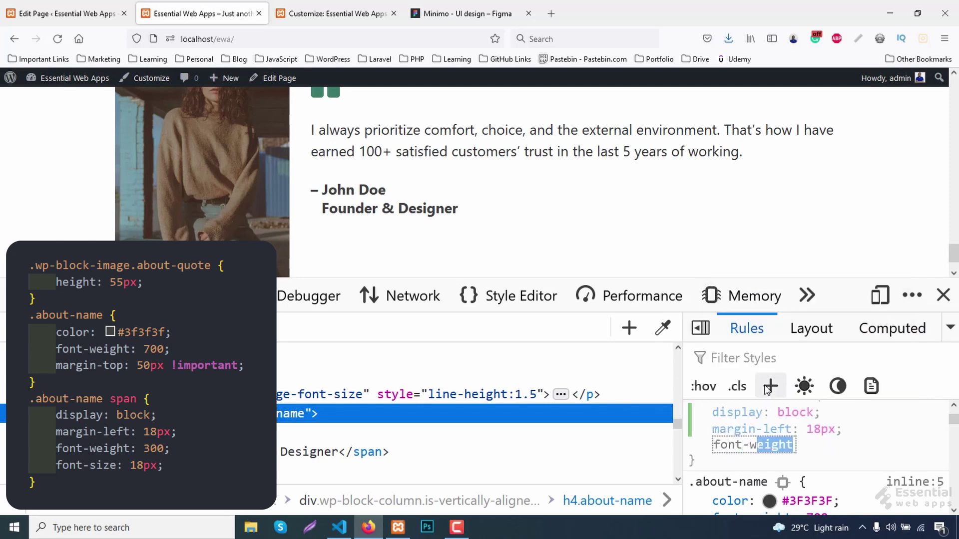
{"action": "key", "text": "Return"}
{"action": "type", "text": "300"}
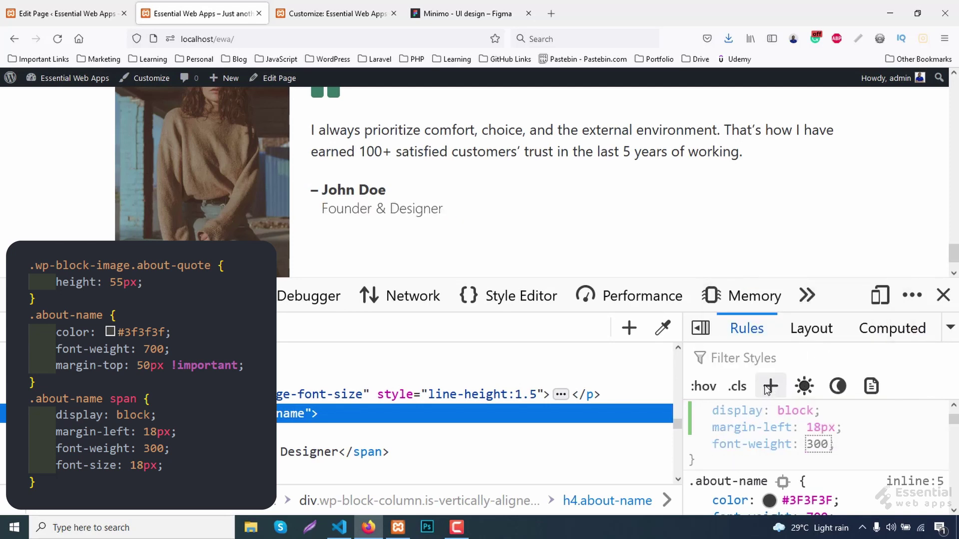
{"action": "key", "text": "Return"}
{"action": "type", "text": "font-size"}
{"action": "key", "text": "Return"}
{"action": "type", "text": "20px"}
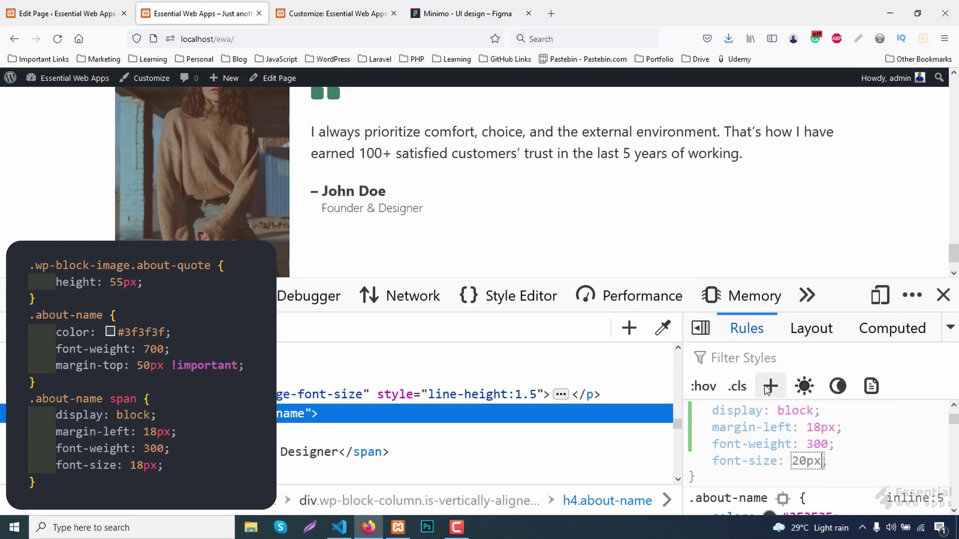
{"action": "key", "text": "Down"}
{"action": "key", "text": "Down"}
{"action": "key", "text": "Down"}
{"action": "key", "text": "Up"}
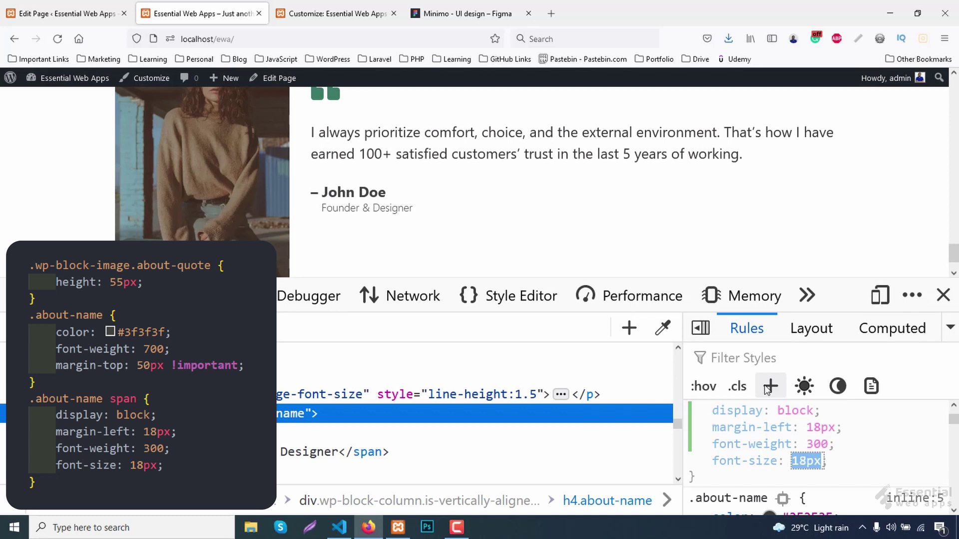
Add margin-top: 50px !important to the .about-name rule.
{"action": "scroll", "coordinate": [766, 443], "scroll_direction": "down", "scroll_amount": 4}
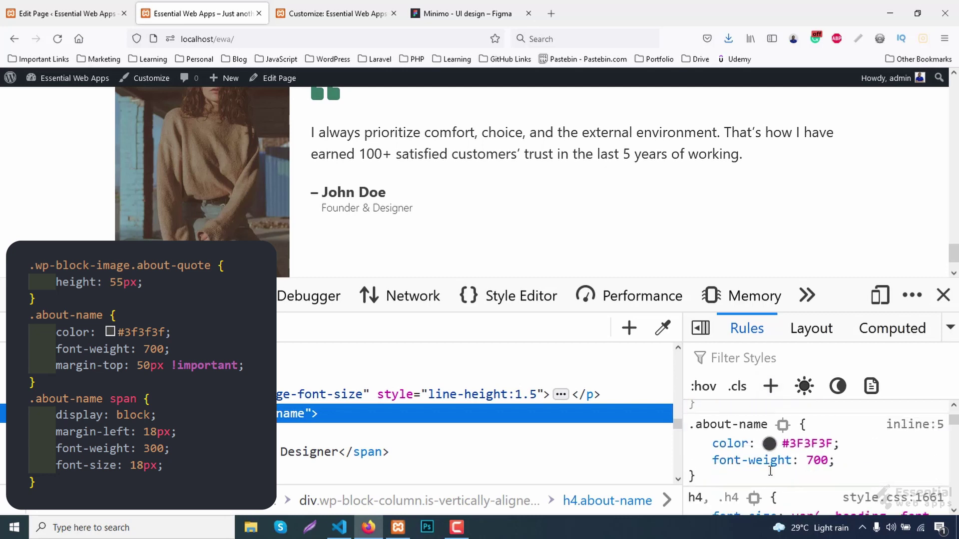
{"action": "left_click", "coordinate": [747, 450]}
{"action": "type", "text": "margin"}
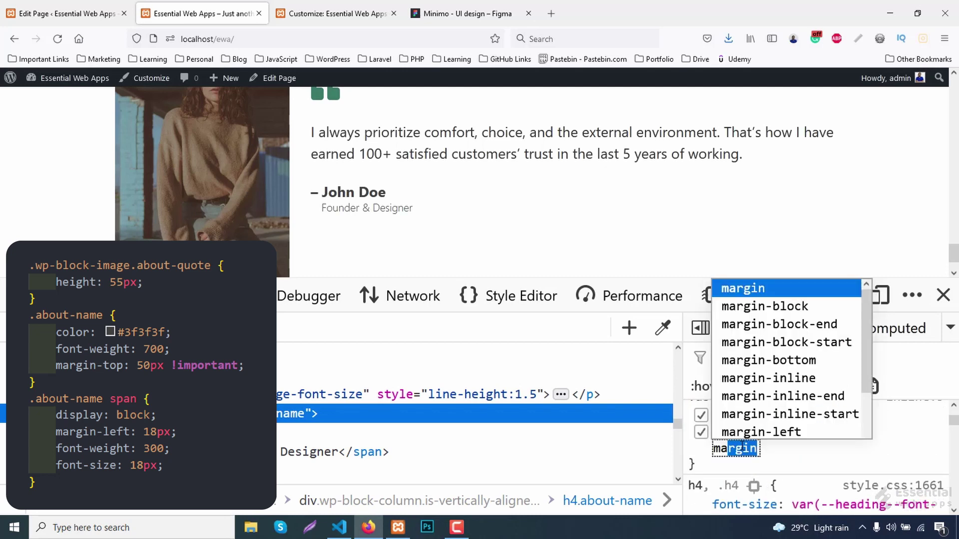
{"action": "key", "text": "Right"}
{"action": "type", "text": "-top"}
{"action": "key", "text": "Tab"}
{"action": "type", "text": "20p"}
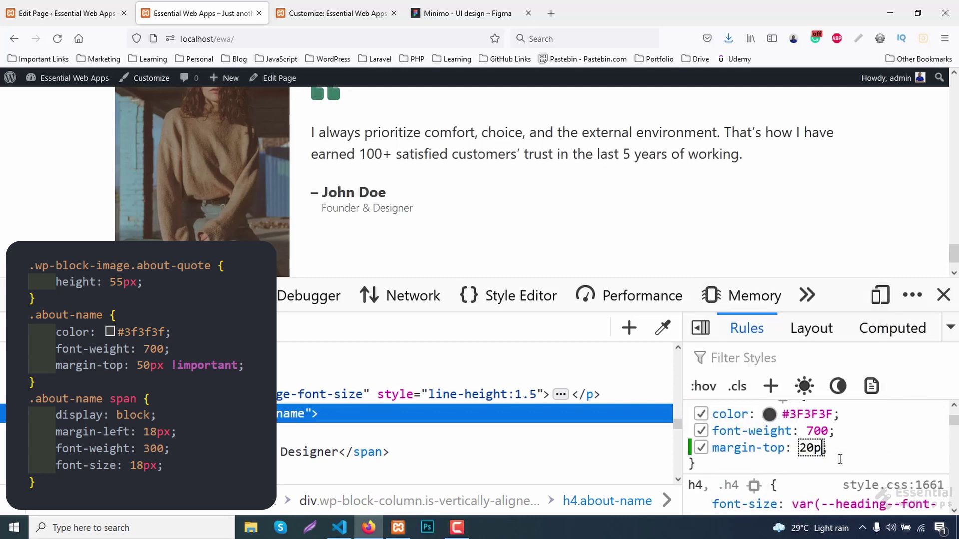
{"action": "type", "text": "x !important"}
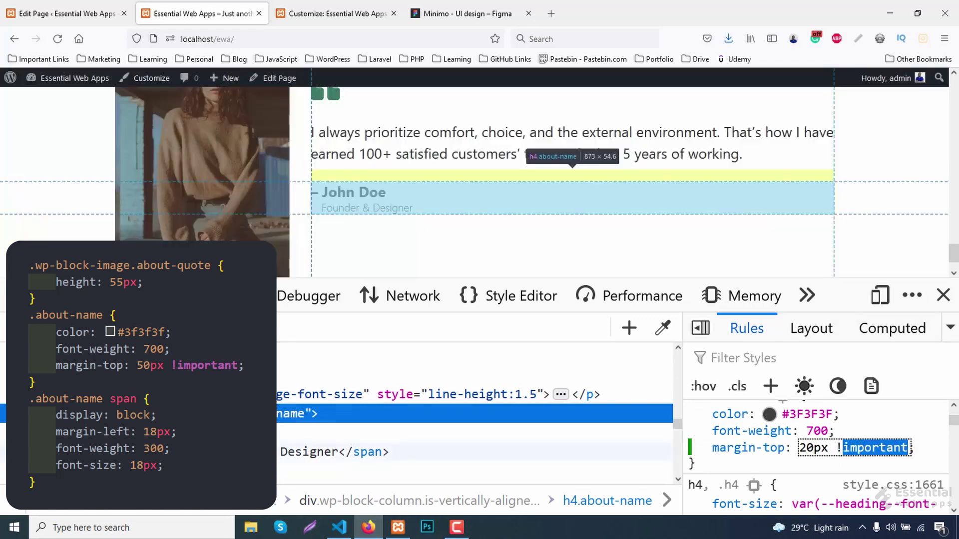
{"action": "key", "text": "Left"}
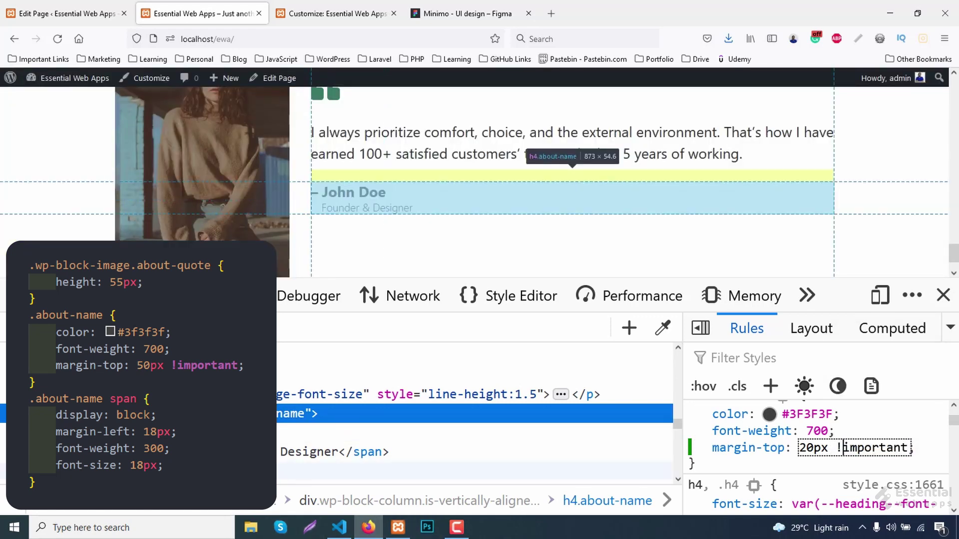
{"action": "key", "text": "Up"}
{"action": "key", "text": "Up"}
{"action": "key", "text": "Up"}
{"action": "key", "text": "Up"}
{"action": "key", "text": "Up"}
{"action": "key", "text": "Up"}
{"action": "key", "text": "Up"}
{"action": "key", "text": "Up"}
{"action": "key", "text": "Up"}
{"action": "key", "text": "Up"}
{"action": "key", "text": "Up"}
{"action": "key", "text": "Up"}
{"action": "key", "text": "Up"}
{"action": "key", "text": "Up"}
{"action": "key", "text": "Up"}
{"action": "key", "text": "Up"}
{"action": "key", "text": "Up"}
{"action": "key", "text": "Up"}
{"action": "key", "text": "Up"}
{"action": "key", "text": "Up"}
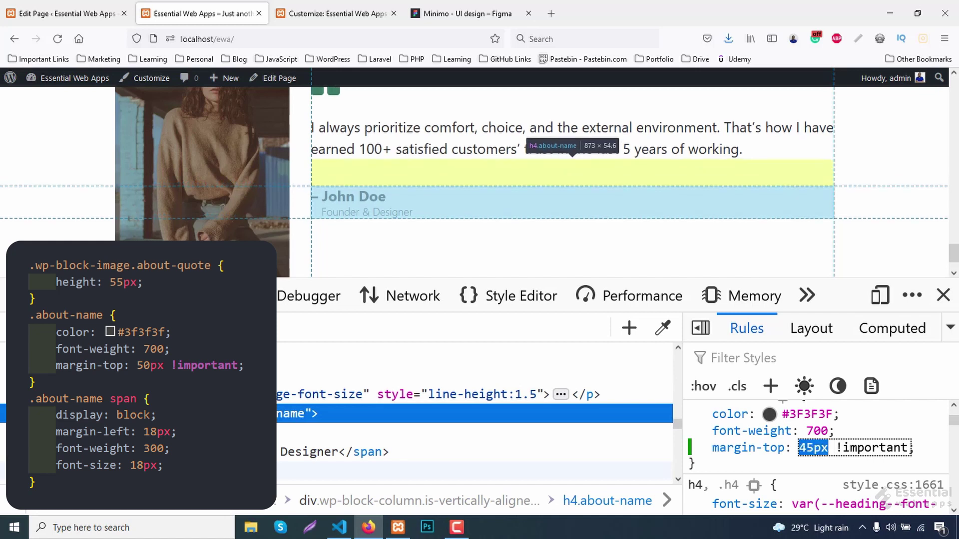
{"action": "key", "text": "Up"}
{"action": "key", "text": "Up"}
{"action": "key", "text": "Up"}
{"action": "key", "text": "Up"}
{"action": "key", "text": "Up"}
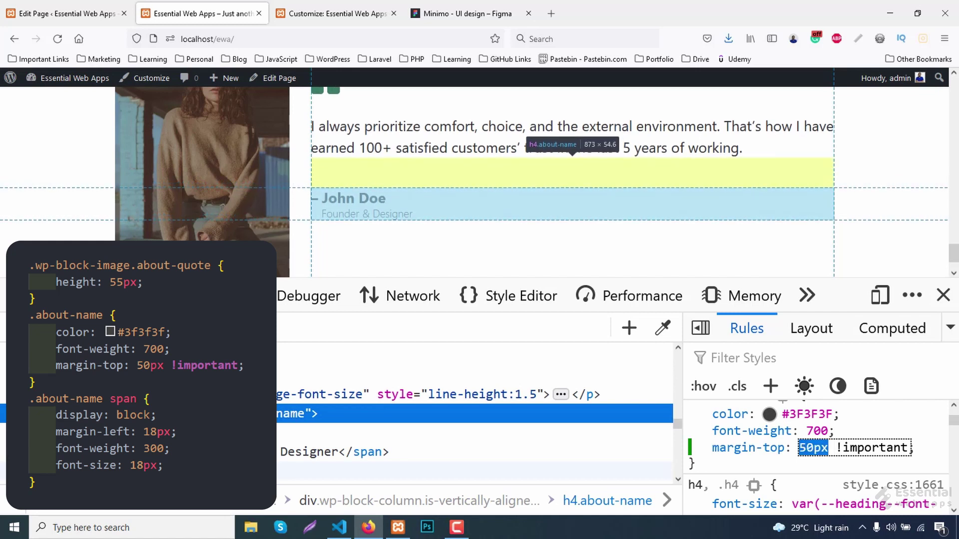
{"action": "scroll", "coordinate": [464, 203], "scroll_direction": "up", "scroll_amount": 1}
{"action": "scroll", "coordinate": [474, 214], "scroll_direction": "down", "scroll_amount": 1}
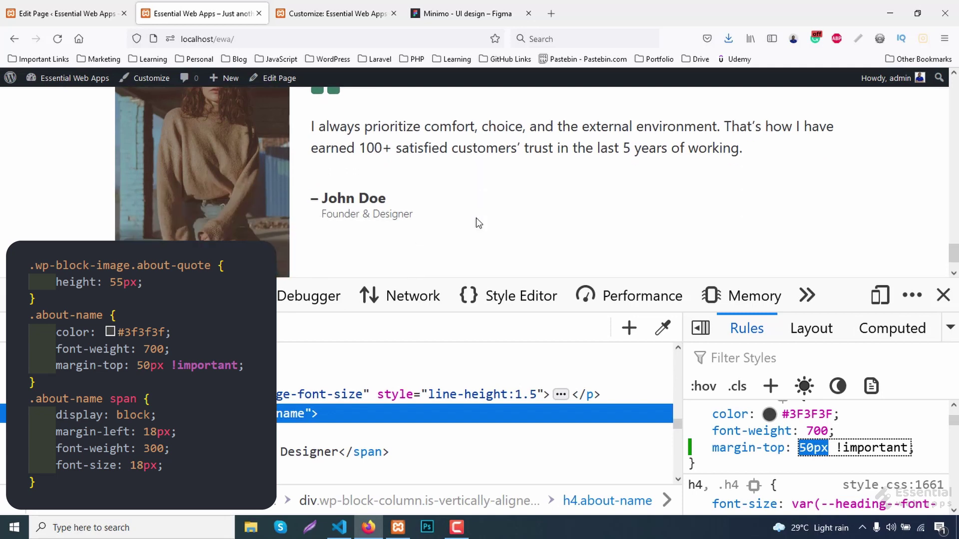
{"action": "scroll", "coordinate": [926, 471], "scroll_direction": "up", "scroll_amount": 2}
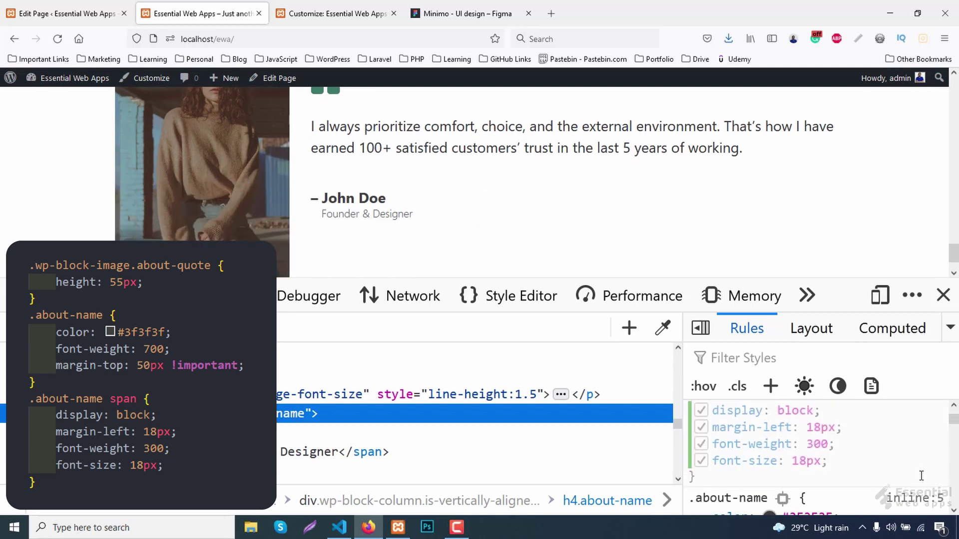
Copy the inline stylesheet's about-quote and about-name rules to the end of Additional CSS and publish.
{"action": "left_click", "coordinate": [917, 501]}
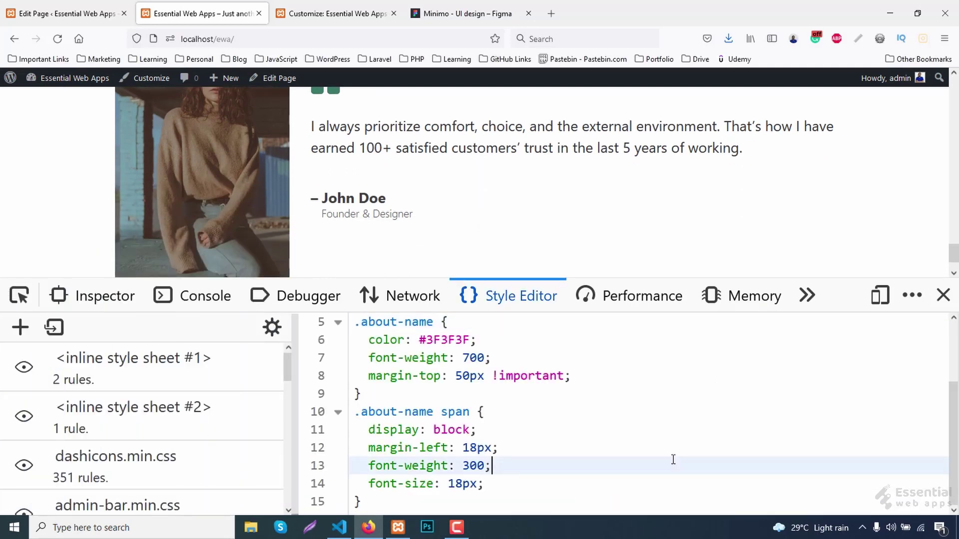
{"action": "key", "text": "ctrl+a"}
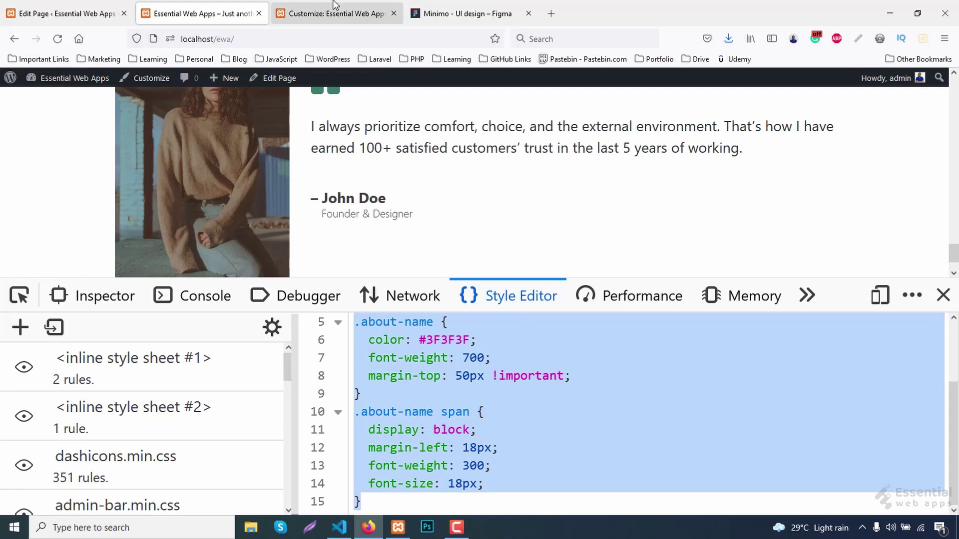
{"action": "left_click", "coordinate": [332, 13]}
{"action": "left_click", "coordinate": [67, 392]}
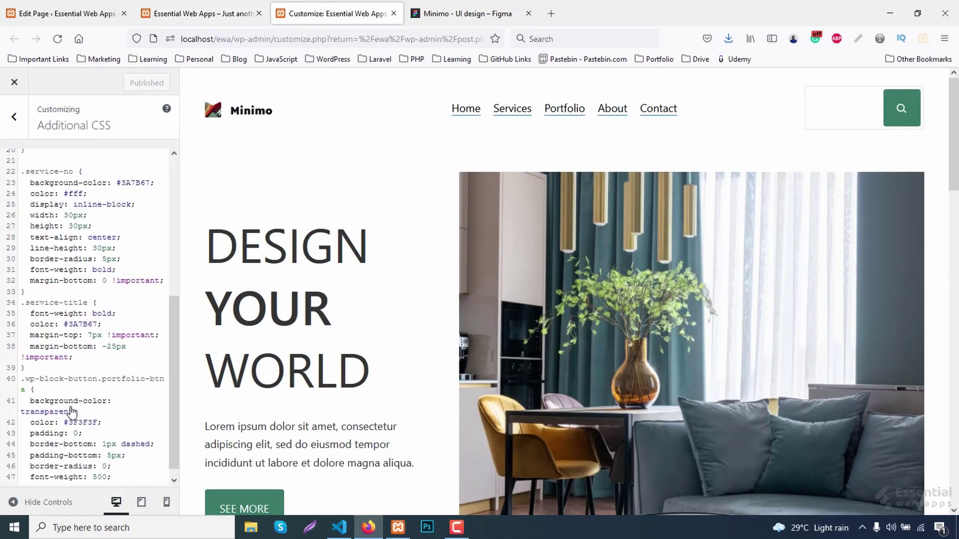
{"action": "scroll", "coordinate": [74, 415], "scroll_direction": "down", "scroll_amount": 1}
{"action": "left_click", "coordinate": [40, 478]}
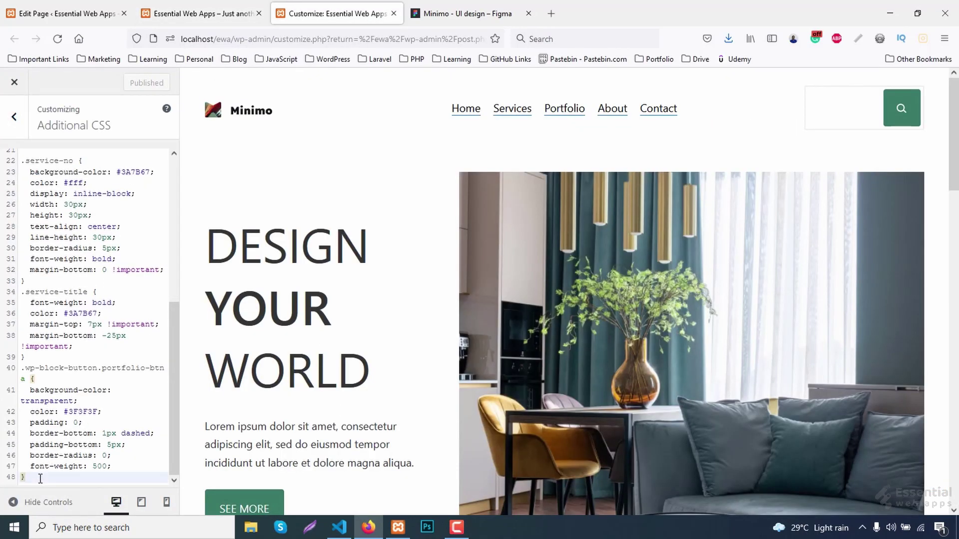
{"action": "type", "text": ".wp-block-image.about-quote {   height: 55px; } .about-name {   color: #3F3F3F;   font-weight: 700;   margin-top: 50px !important; } .about-name span {   display: block;   margin-left: 18px;   font-weight: 300;   font-size: 18px; }"}
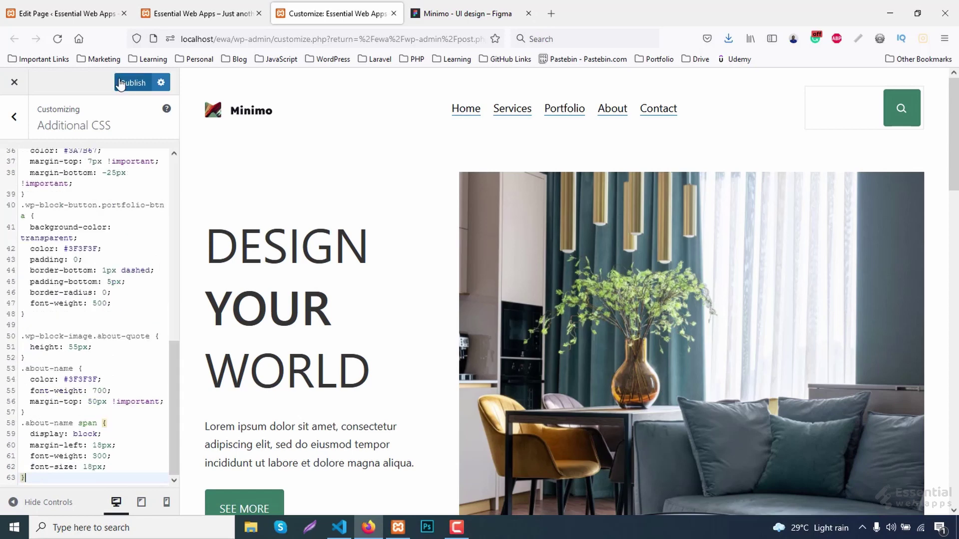
{"action": "left_click", "coordinate": [130, 84]}
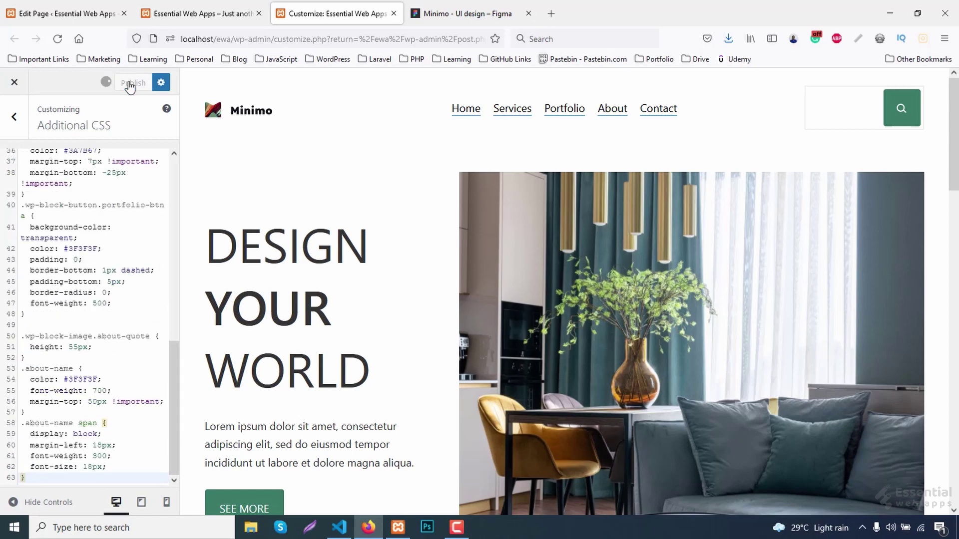
Unlink the quote column's padding, set its left padding to 50px, and update the page.
{"action": "left_click", "coordinate": [81, 16]}
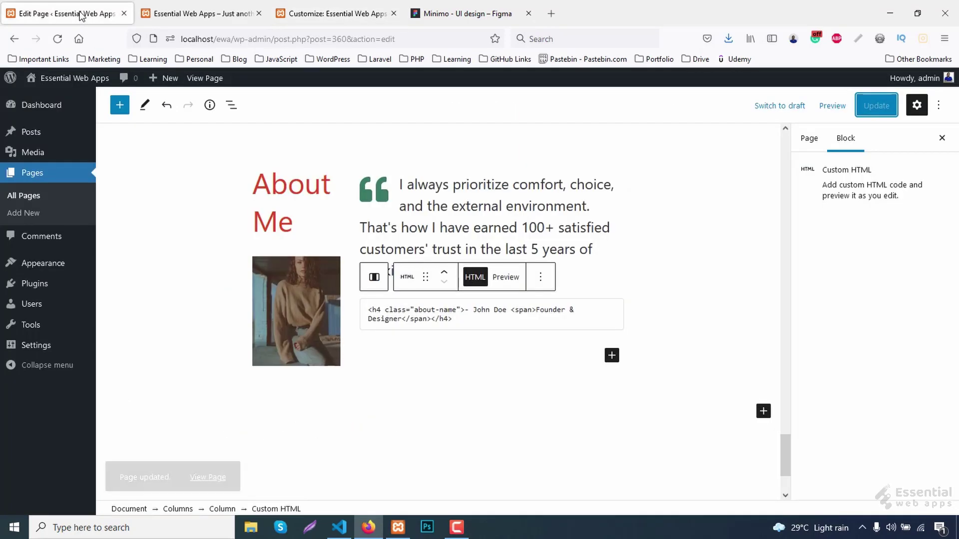
{"action": "left_click", "coordinate": [352, 229]}
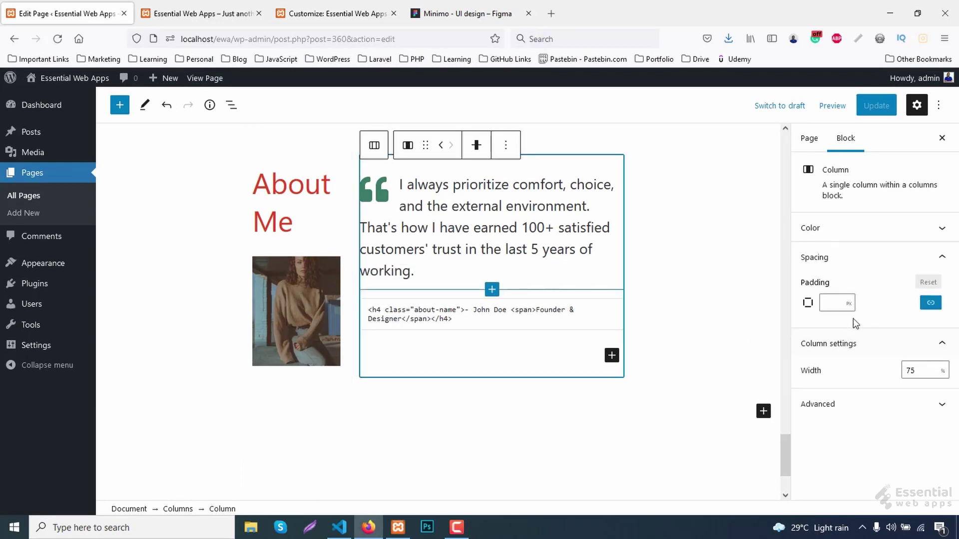
{"action": "left_click", "coordinate": [930, 303]}
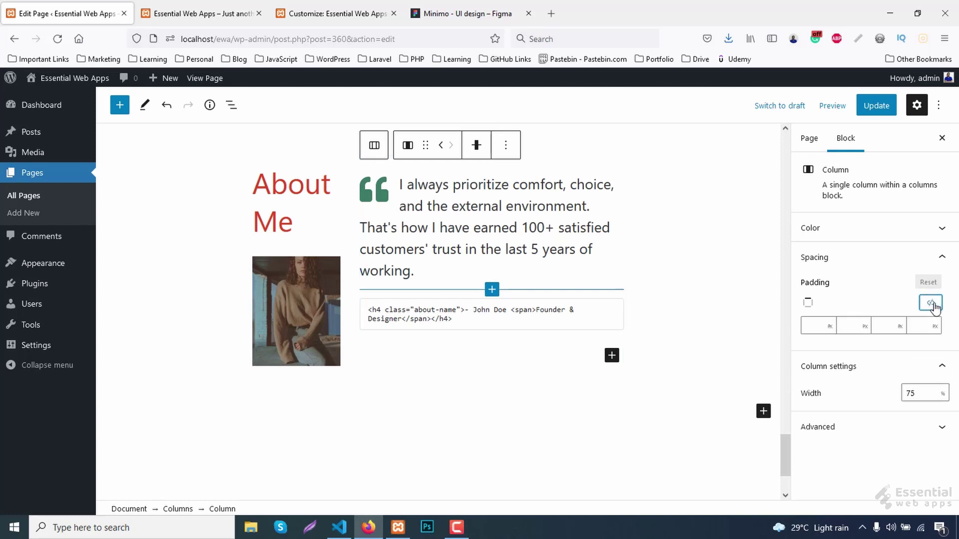
{"action": "left_click", "coordinate": [922, 325]}
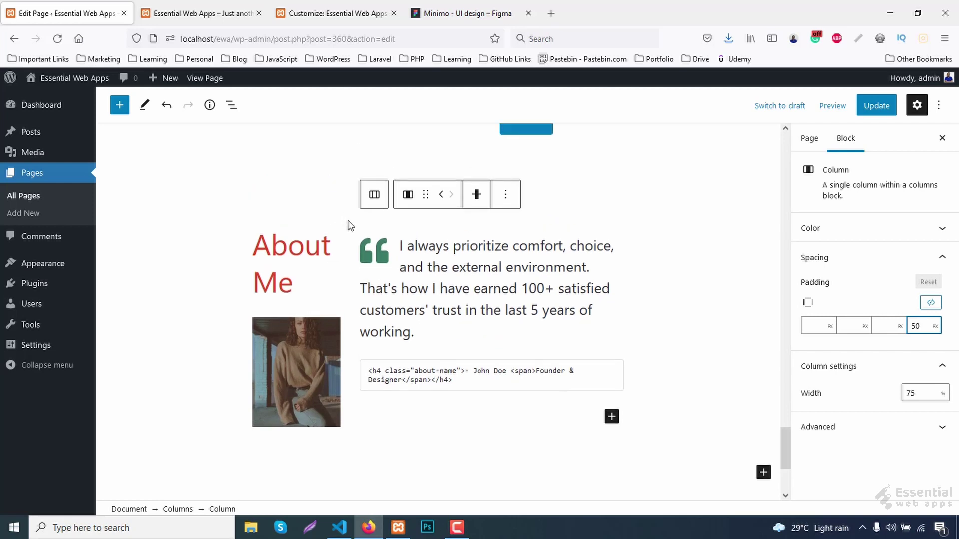
{"action": "left_click", "coordinate": [348, 220]}
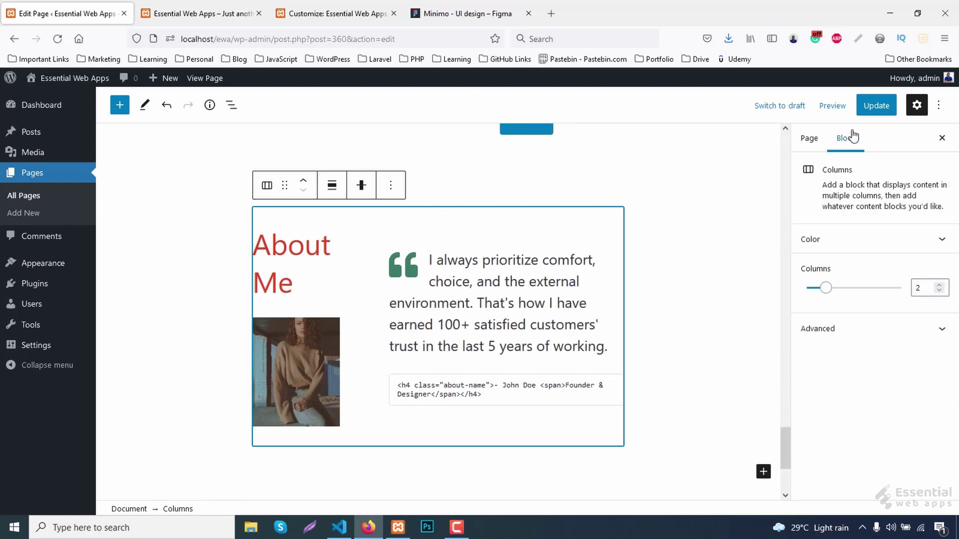
{"action": "left_click", "coordinate": [874, 107]}
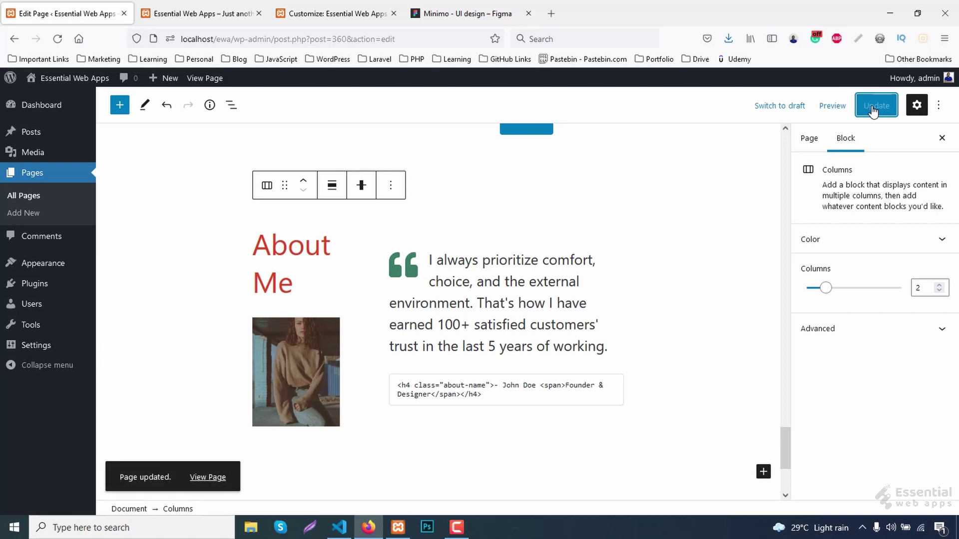
{"action": "scroll", "coordinate": [400, 250], "scroll_direction": "up", "scroll_amount": 2}
{"action": "left_click", "coordinate": [390, 307]}
Insert a Spacer above About Me and set its height to 40px.
{"action": "left_click", "coordinate": [412, 131]}
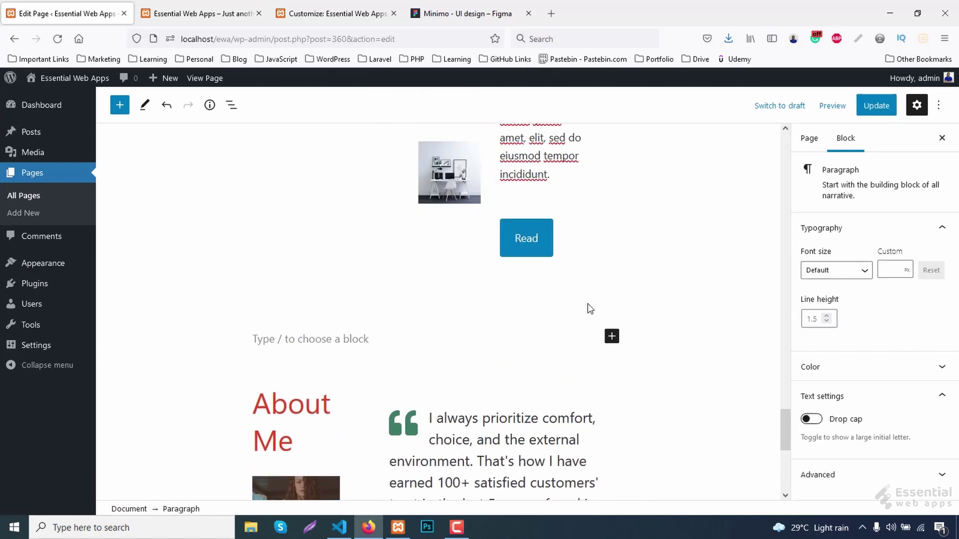
{"action": "left_click", "coordinate": [610, 336]}
{"action": "left_click", "coordinate": [690, 254]}
{"action": "left_click", "coordinate": [936, 270]}
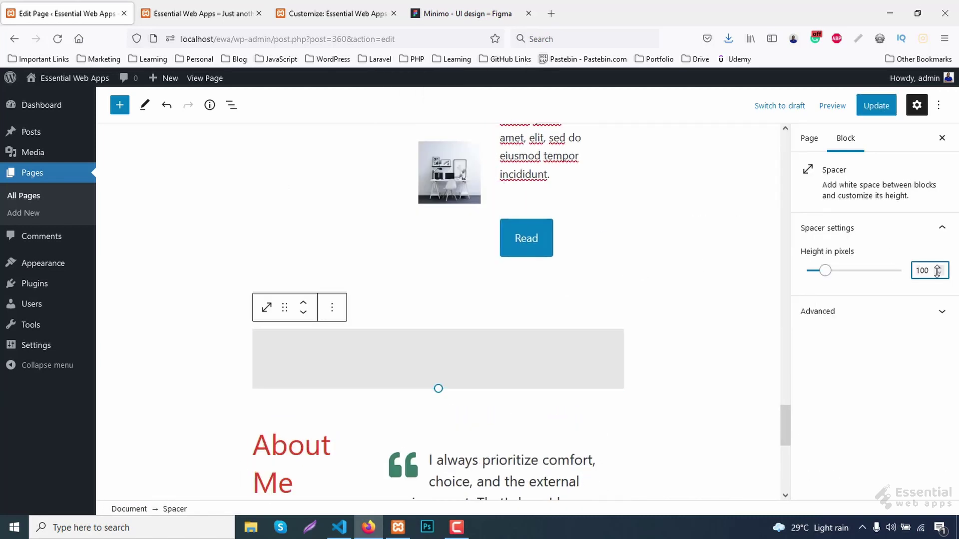
{"action": "key", "text": "BackSpace"}
{"action": "type", "text": "4"}
{"action": "key", "text": "Delete"}
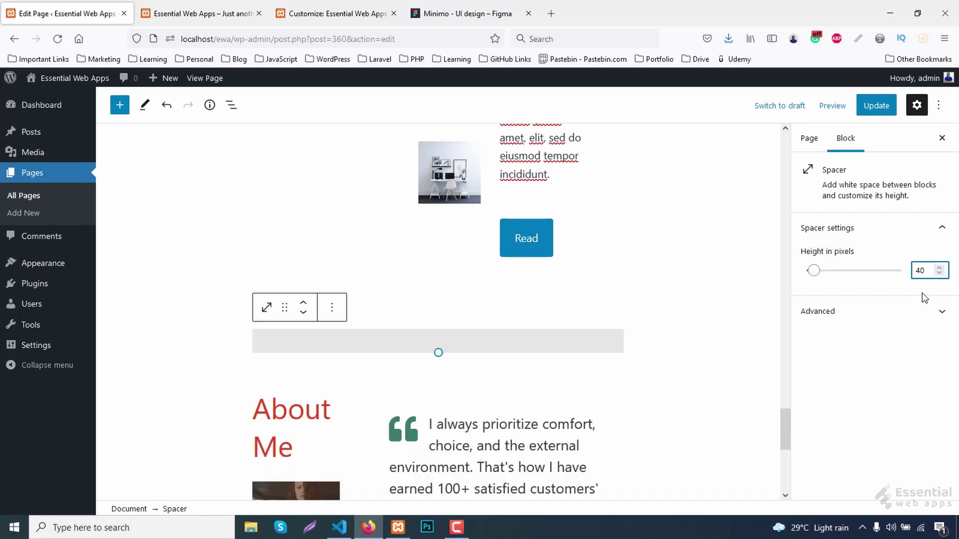
Add a Separator below the spacer and give it a custom colour.
{"action": "left_click", "coordinate": [331, 307]}
{"action": "left_click", "coordinate": [350, 131]}
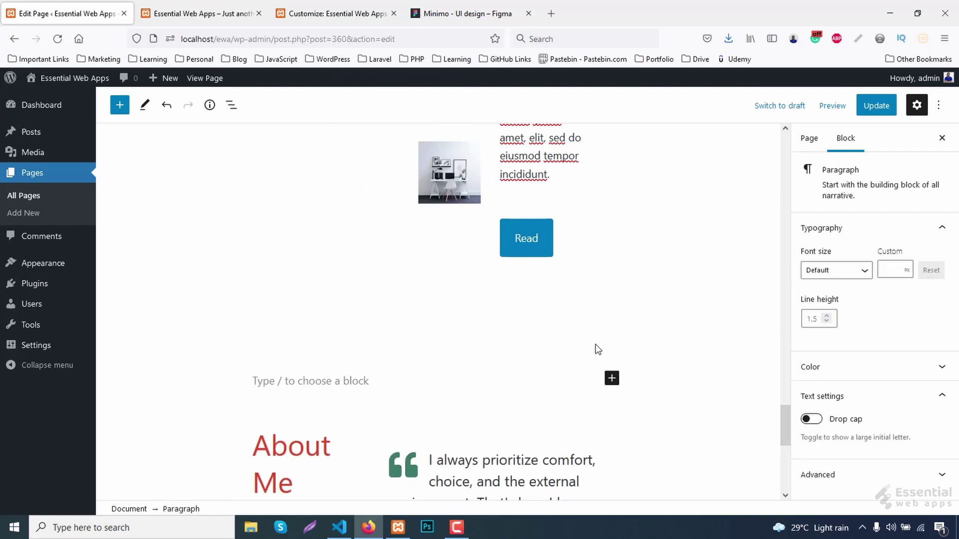
{"action": "left_click", "coordinate": [612, 378]}
{"action": "type", "text": "se"}
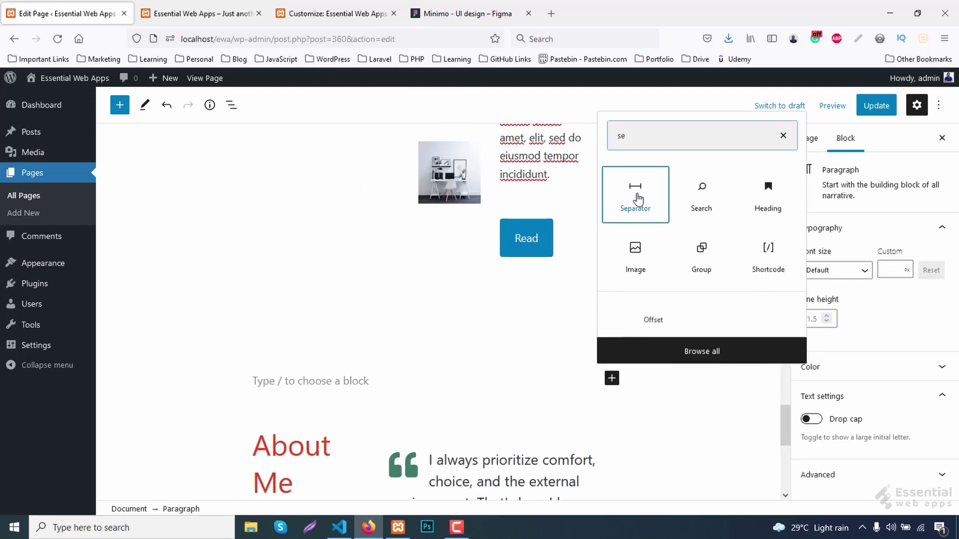
{"action": "left_click", "coordinate": [636, 200]}
{"action": "scroll", "coordinate": [871, 392], "scroll_direction": "down", "scroll_amount": 2}
{"action": "left_click", "coordinate": [891, 438]}
{"action": "left_click", "coordinate": [806, 400]}
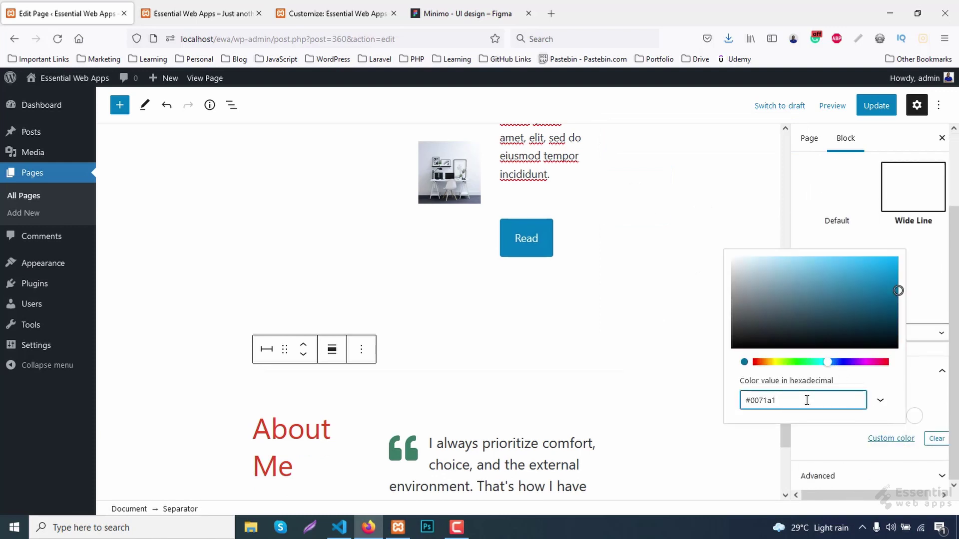
{"action": "left_click", "coordinate": [924, 367]}
{"action": "scroll", "coordinate": [403, 312], "scroll_direction": "down", "scroll_amount": 2}
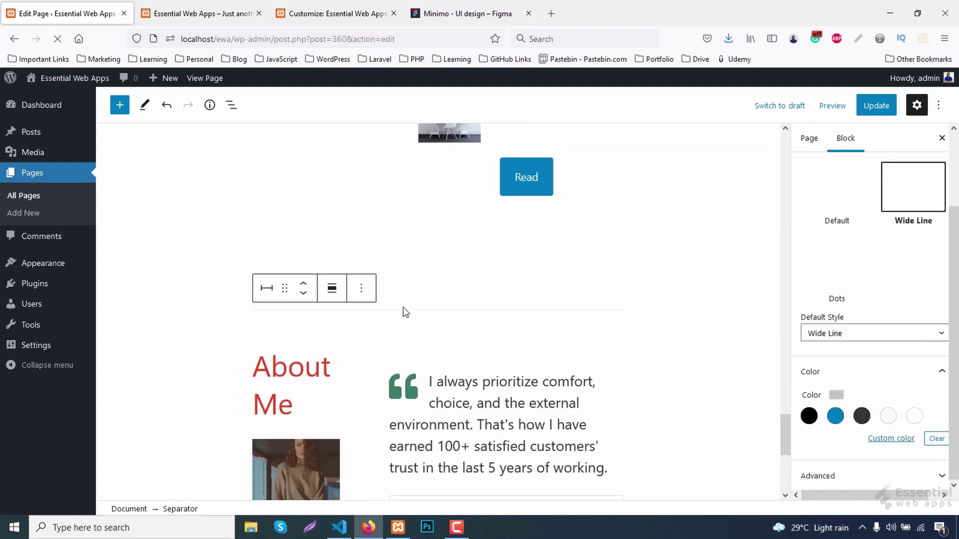
Add a second 40px Spacer after the separator, update the page, and reload the live site.
{"action": "left_click", "coordinate": [360, 291]}
{"action": "left_click", "coordinate": [375, 400]}
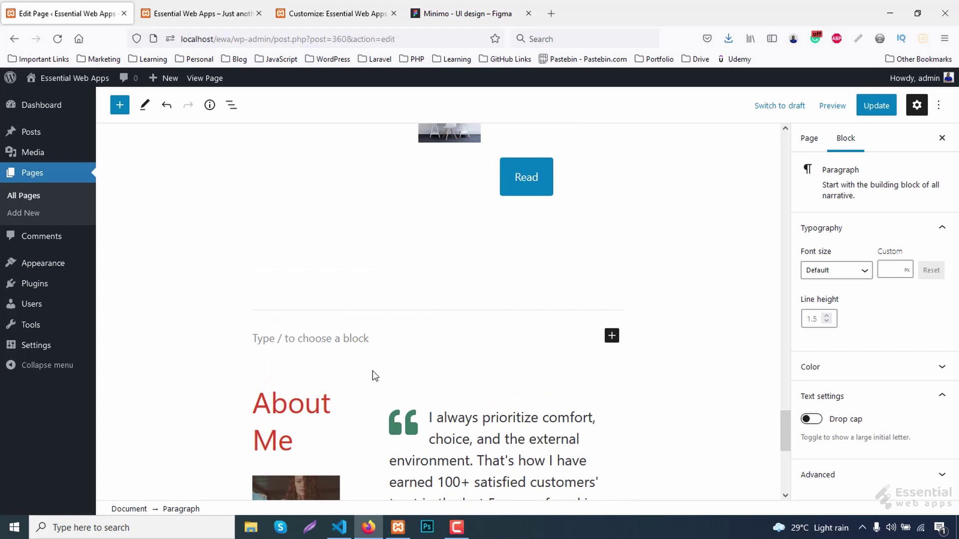
{"action": "left_click", "coordinate": [612, 335]}
{"action": "left_click", "coordinate": [702, 260]}
{"action": "double_click", "coordinate": [920, 270]}
{"action": "type", "text": "40"}
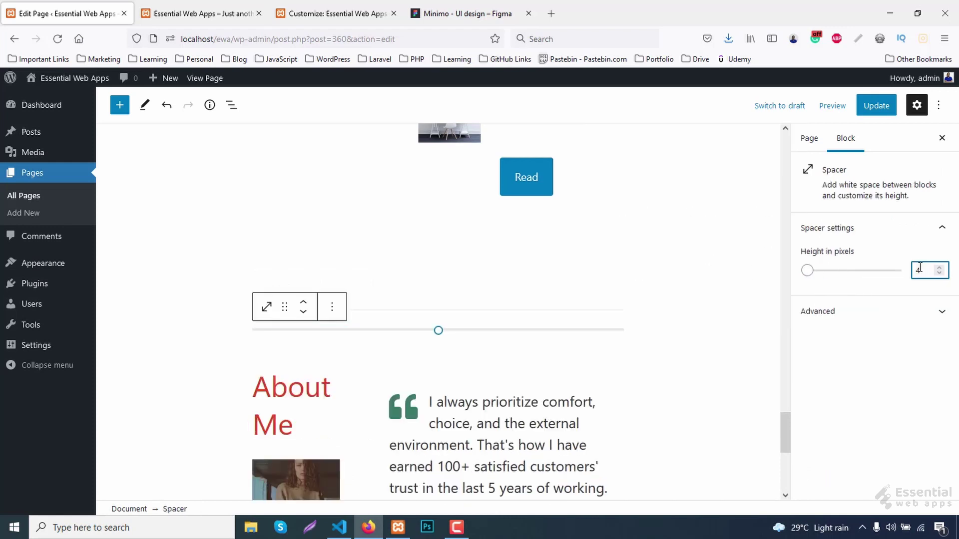
{"action": "left_click", "coordinate": [876, 111]}
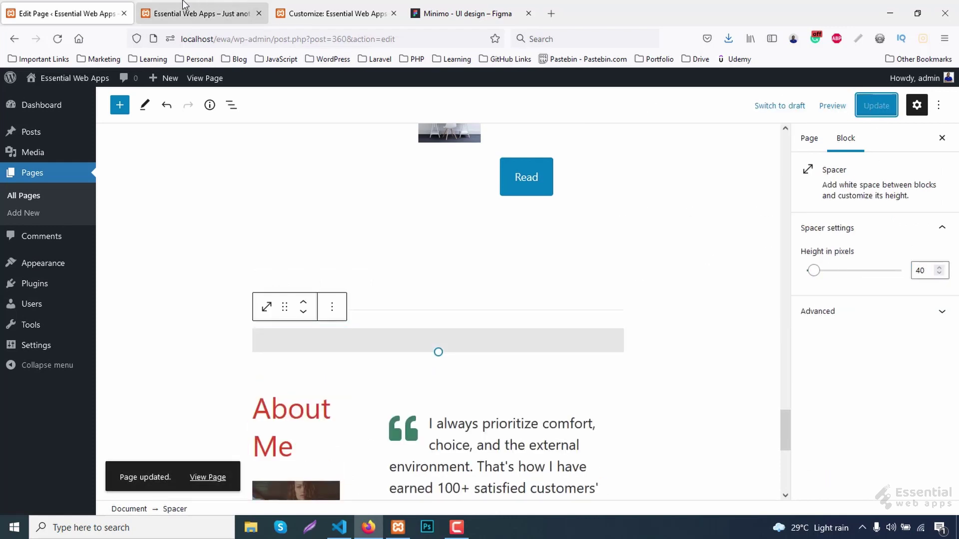
{"action": "left_click", "coordinate": [184, 11]}
{"action": "key", "text": "F5"}
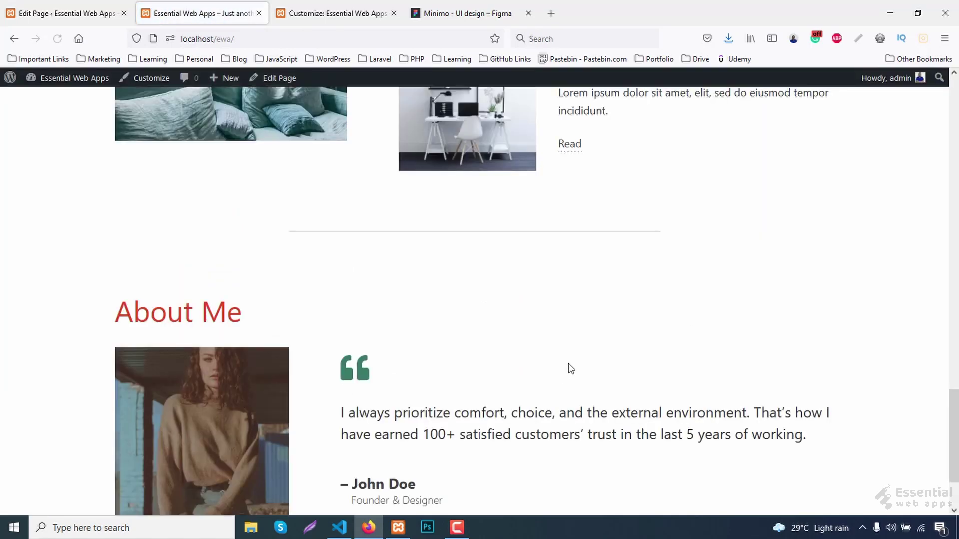
{"action": "scroll", "coordinate": [620, 347], "scroll_direction": "up", "scroll_amount": 10}
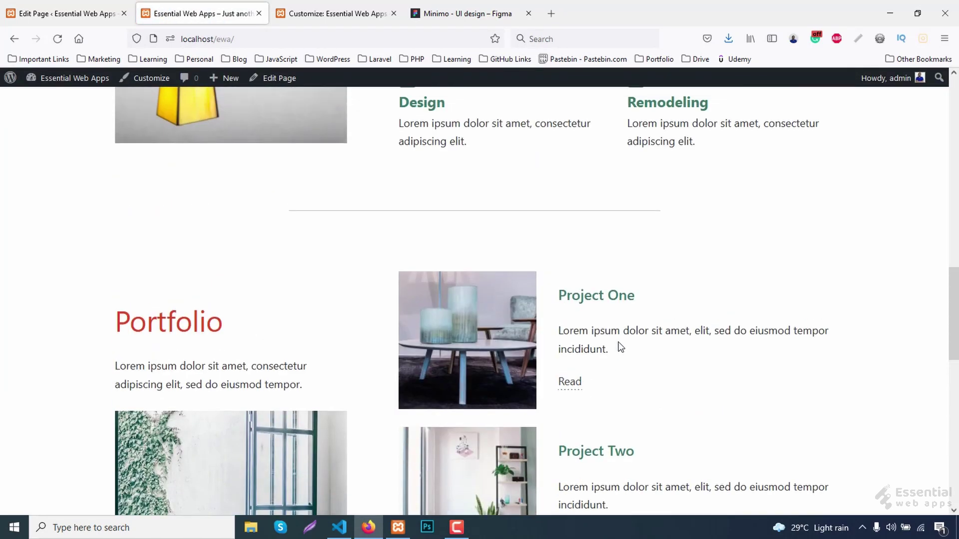
{"action": "scroll", "coordinate": [620, 347], "scroll_direction": "down", "scroll_amount": 6}
{"action": "scroll", "coordinate": [620, 347], "scroll_direction": "down", "scroll_amount": 7}
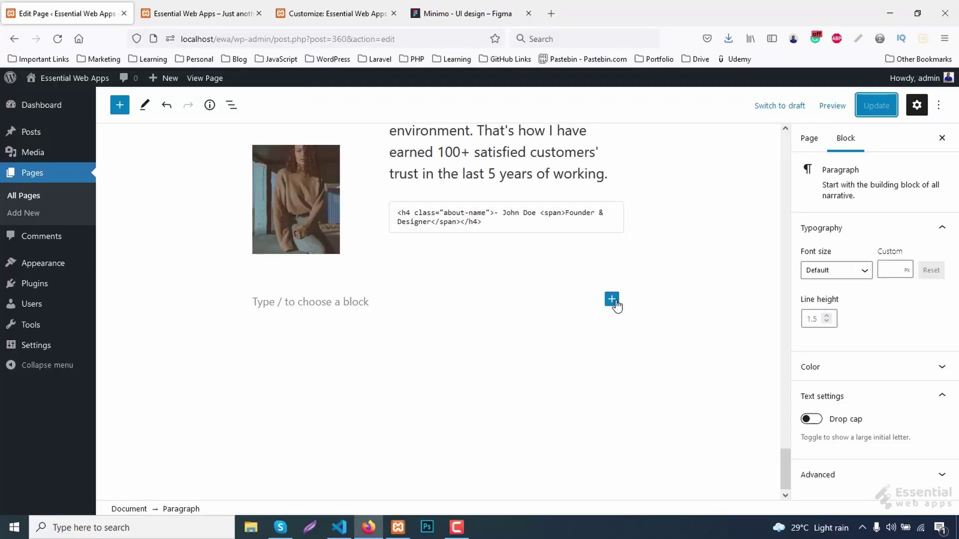
Insert a full-width Cover block below About Me with the cta-bg image from the Media Library.
{"action": "left_click", "coordinate": [611, 300]}
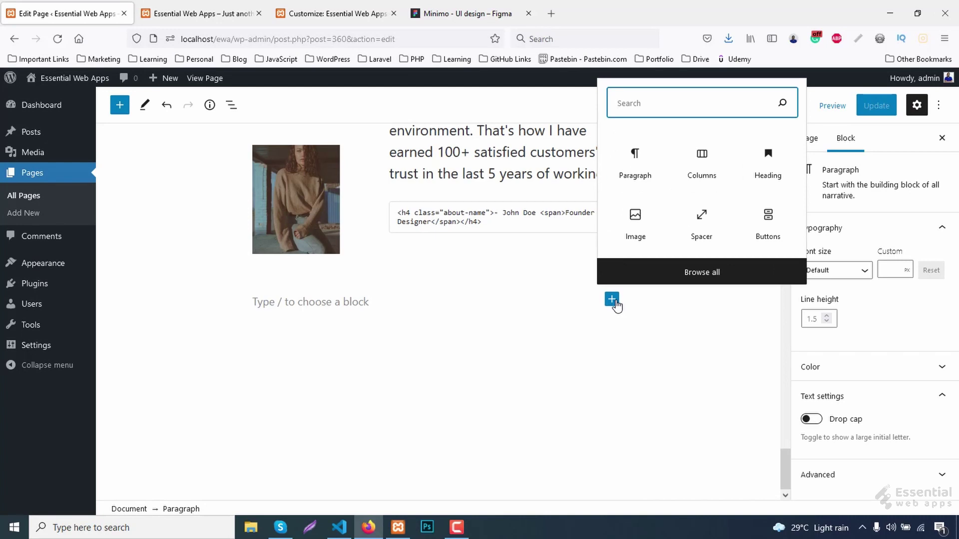
{"action": "type", "text": "co"}
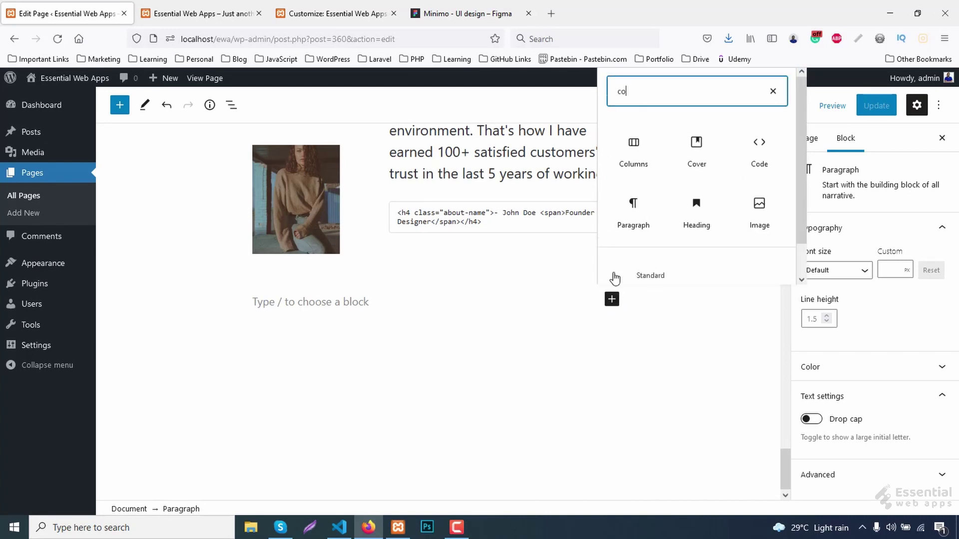
{"action": "left_click", "coordinate": [696, 152]}
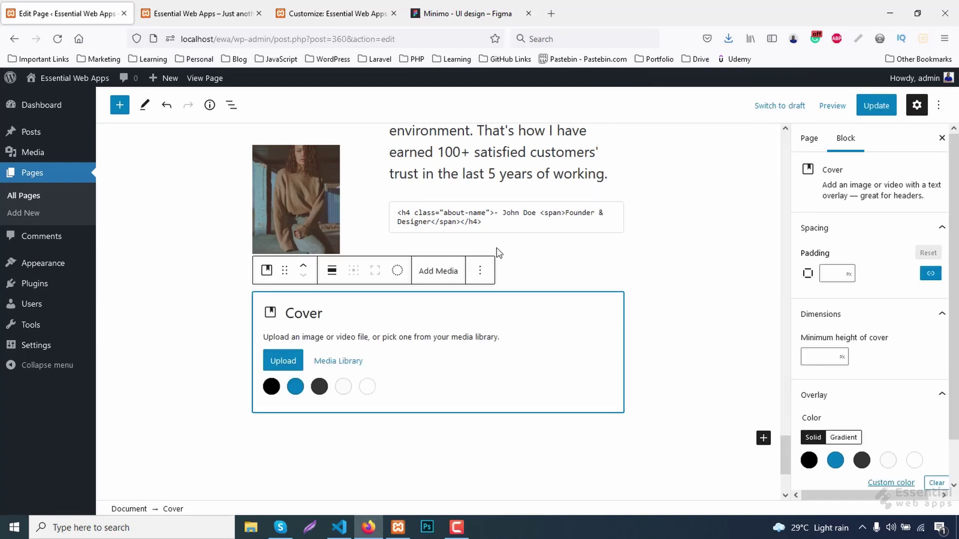
{"action": "left_click", "coordinate": [331, 271]}
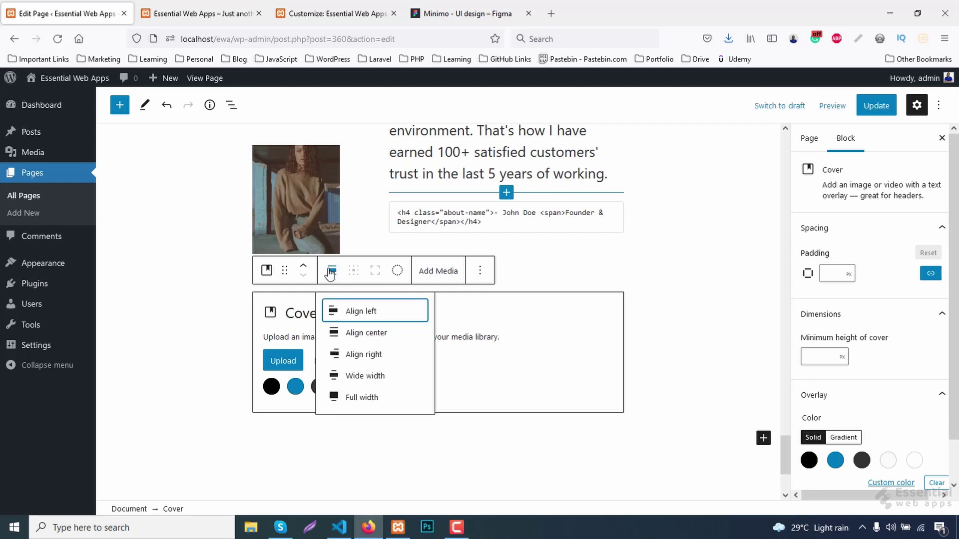
{"action": "left_click", "coordinate": [356, 399]}
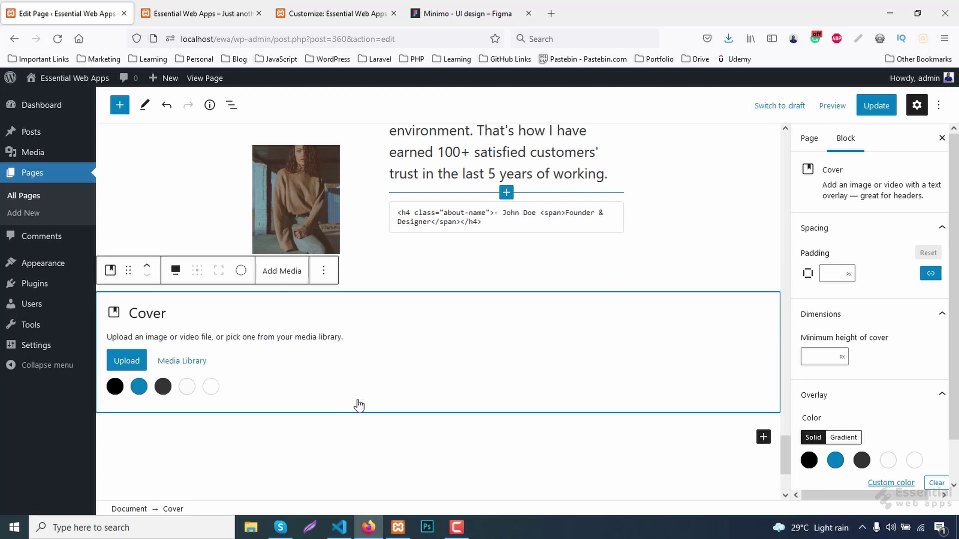
{"action": "left_click", "coordinate": [168, 362]}
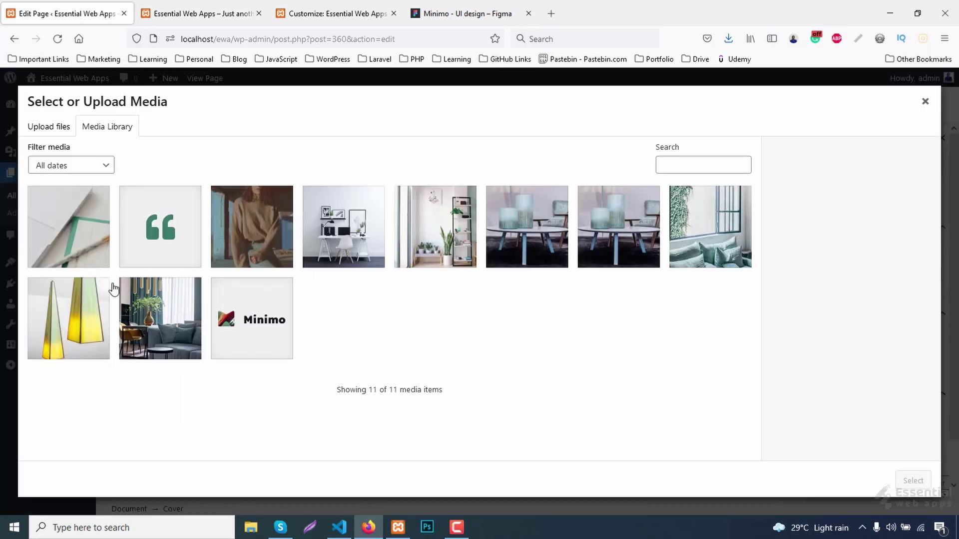
{"action": "left_click", "coordinate": [85, 250]}
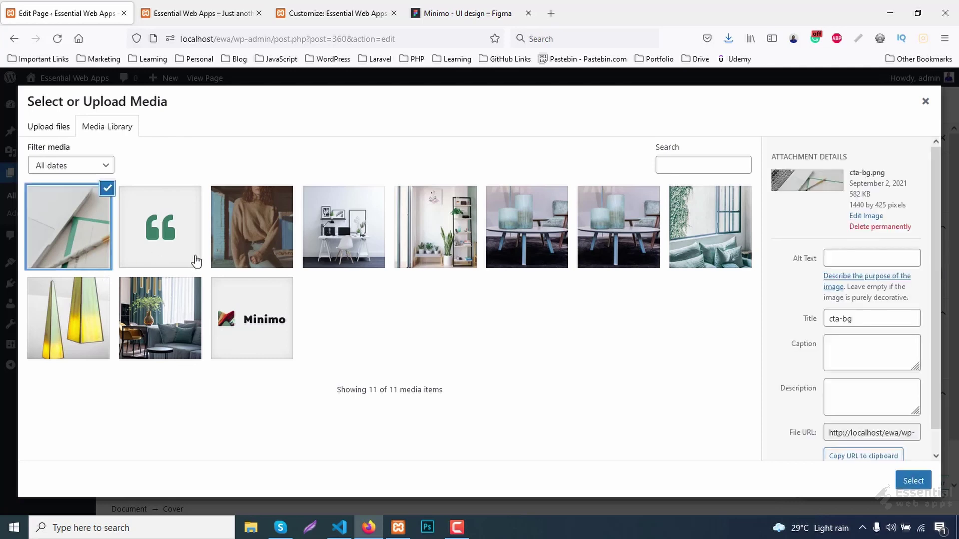
{"action": "left_click", "coordinate": [915, 483]}
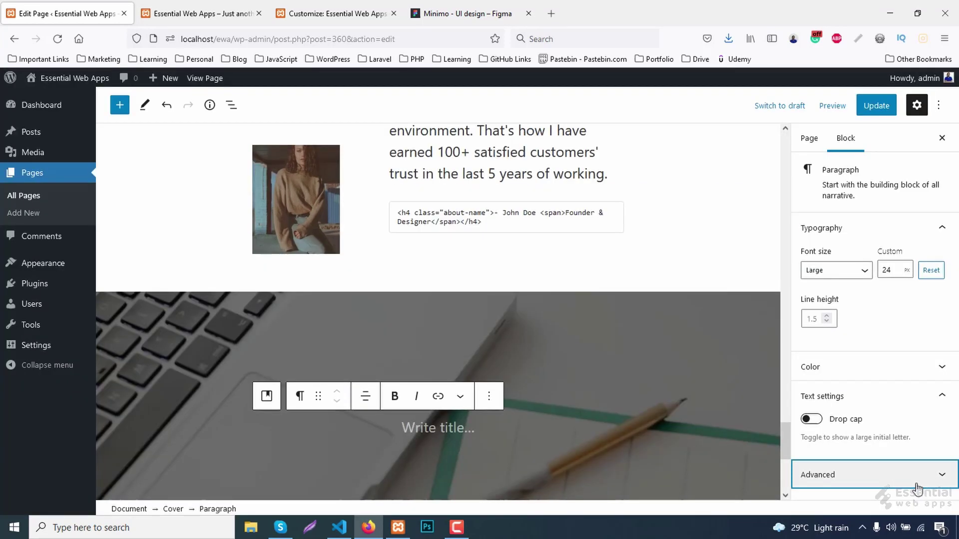
{"action": "left_click", "coordinate": [915, 483]}
Make the cover title a centred 'Let's brainstorm together' heading at font size 48.
{"action": "scroll", "coordinate": [430, 295], "scroll_direction": "down", "scroll_amount": 3}
{"action": "type", "text": "Let's brainstorm together"}
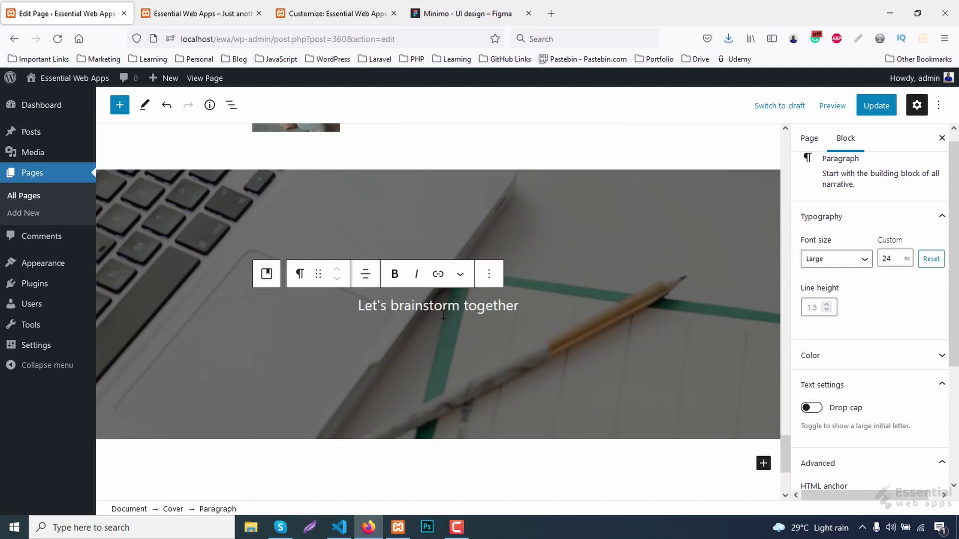
{"action": "left_click", "coordinate": [299, 274]}
{"action": "left_click", "coordinate": [341, 354]}
{"action": "left_click", "coordinate": [263, 255]}
{"action": "left_click", "coordinate": [306, 317]}
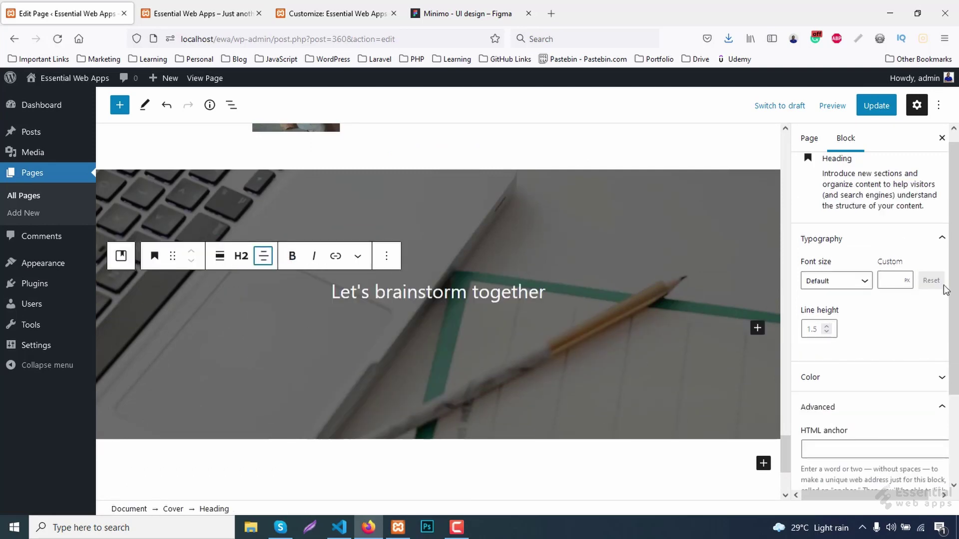
{"action": "left_click", "coordinate": [890, 281]}
{"action": "type", "text": "48"}
Copy the lorem ipsum text from the Figma design.
{"action": "left_click", "coordinate": [494, 13]}
{"action": "left_click", "coordinate": [480, 272]}
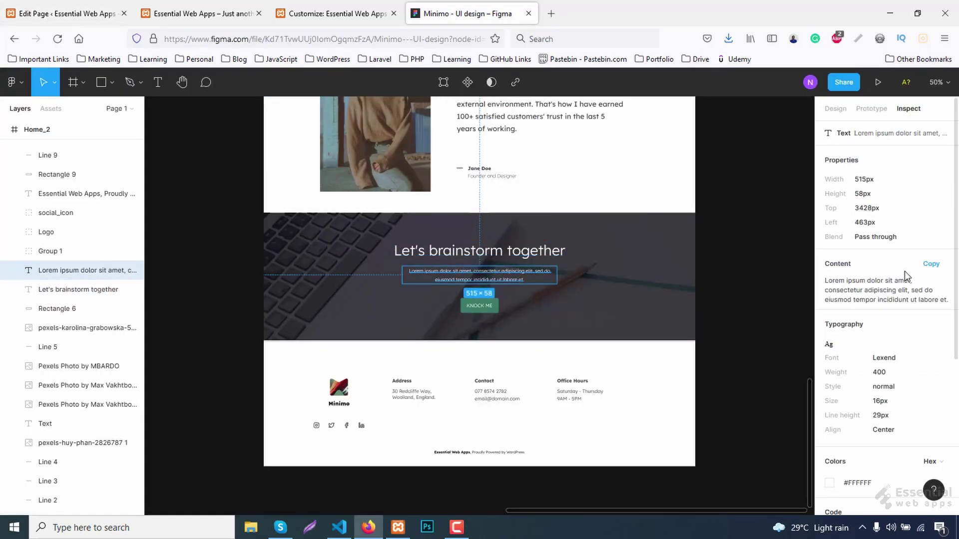
{"action": "left_click", "coordinate": [930, 264]}
{"action": "left_click", "coordinate": [54, 16]}
Add a centred lorem ipsum paragraph below the heading, followed by an empty block.
{"action": "left_click", "coordinate": [395, 254]}
{"action": "left_click", "coordinate": [413, 378]}
{"action": "left_click", "coordinate": [612, 334]}
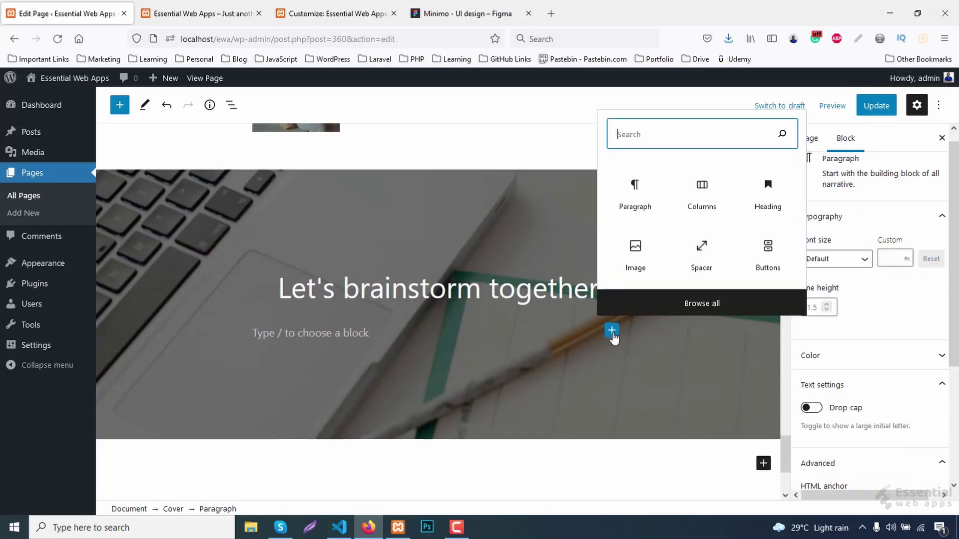
{"action": "left_click", "coordinate": [642, 198]}
{"action": "scroll", "coordinate": [550, 250], "scroll_direction": "down", "scroll_amount": 1}
{"action": "type", "text": "Lorem ipsum dolor sit amet, consectetur adipiscing elit, sed do eiusmod tempor incididunt ut labore et."}
{"action": "left_click", "coordinate": [365, 254]}
{"action": "left_click", "coordinate": [405, 315]}
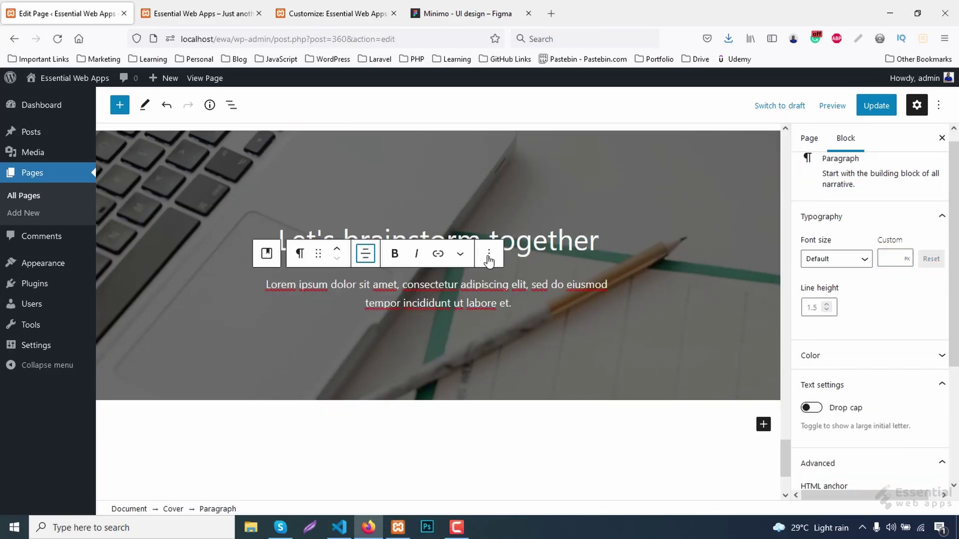
{"action": "left_click", "coordinate": [488, 254]}
{"action": "left_click", "coordinate": [500, 377]}
{"action": "left_click", "coordinate": [612, 320]}
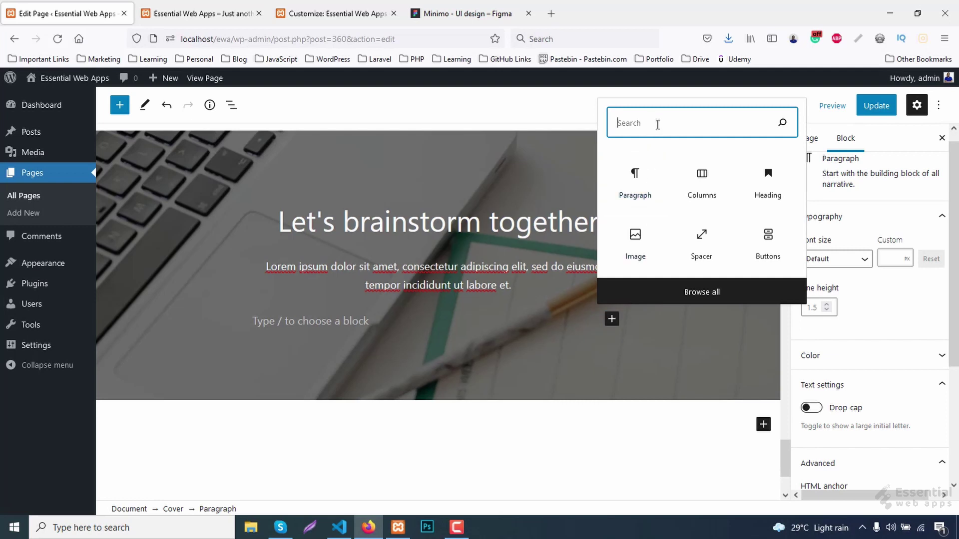
Add a KNOCK ME button to the cover and copy its 3A7B67 colour from the Figma design.
{"action": "type", "text": "bu"}
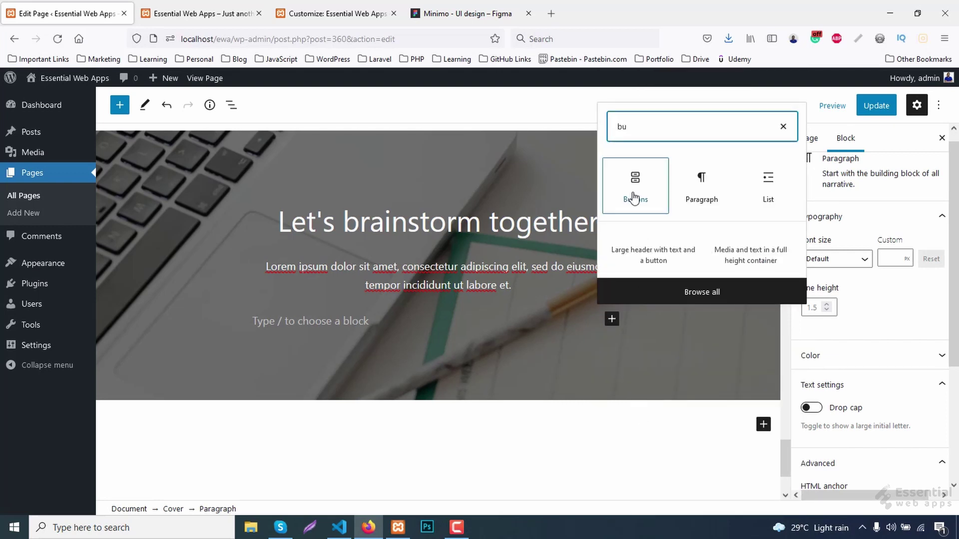
{"action": "left_click", "coordinate": [634, 193]}
{"action": "type", "text": "KNOCK ME"}
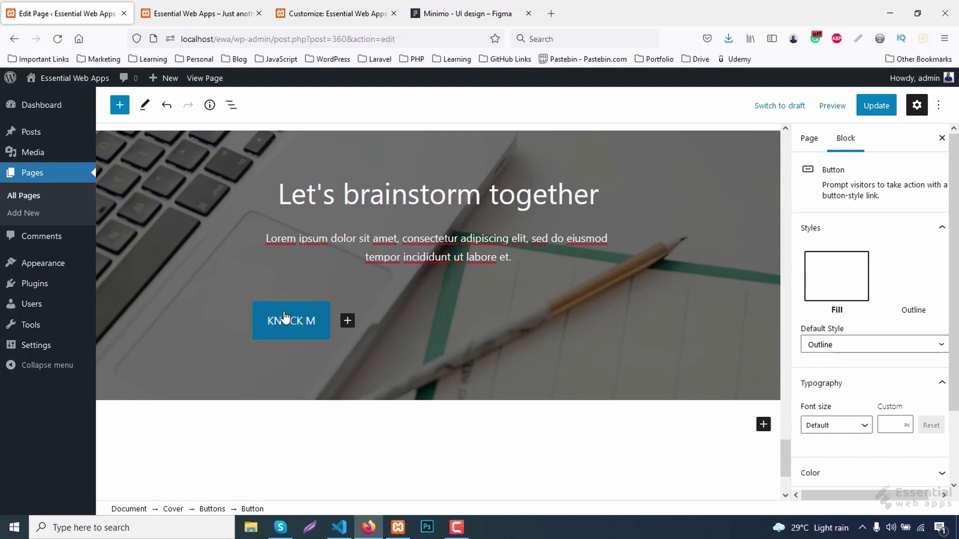
{"action": "left_click", "coordinate": [462, 14]}
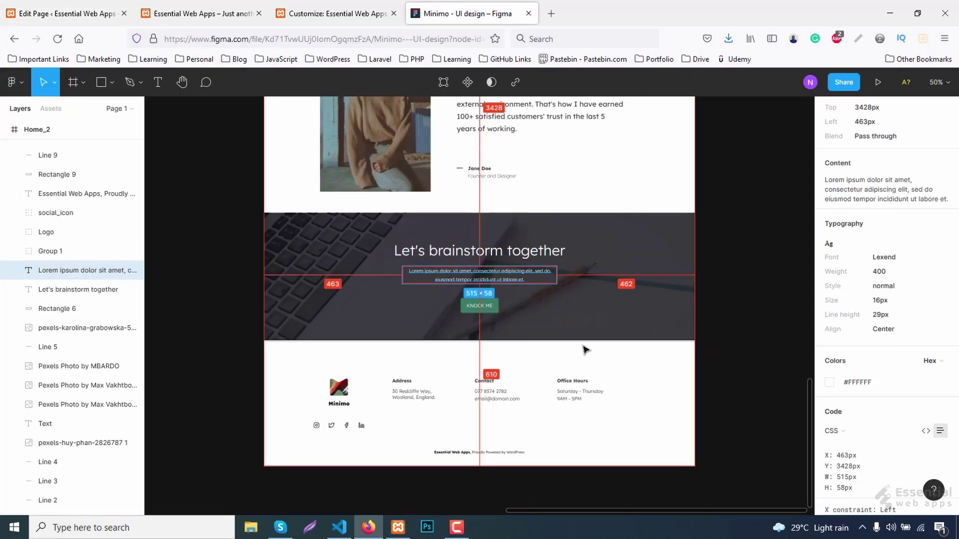
{"action": "left_click", "coordinate": [494, 312]}
{"action": "left_click", "coordinate": [835, 108]}
{"action": "scroll", "coordinate": [878, 357], "scroll_direction": "down", "scroll_amount": 3}
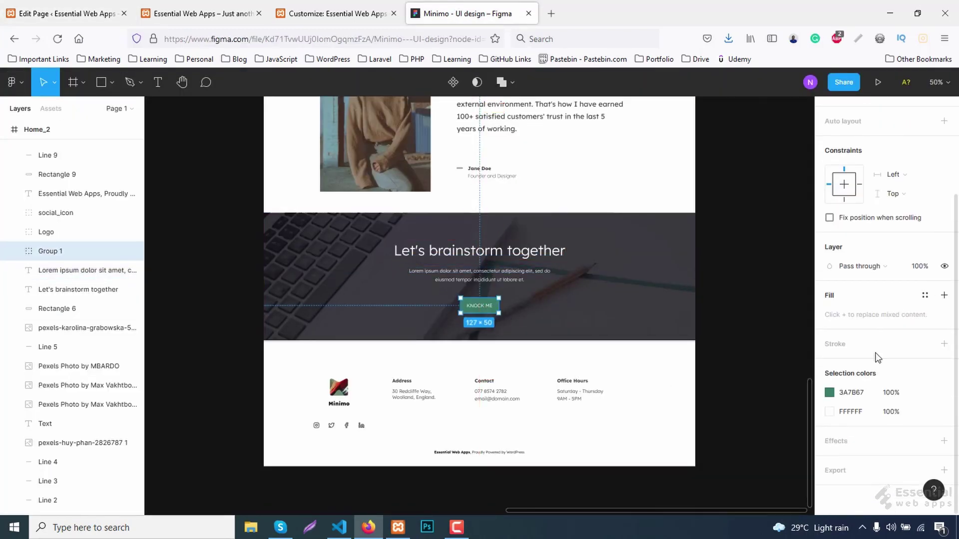
{"action": "left_click", "coordinate": [851, 393]}
{"action": "left_click", "coordinate": [67, 6]}
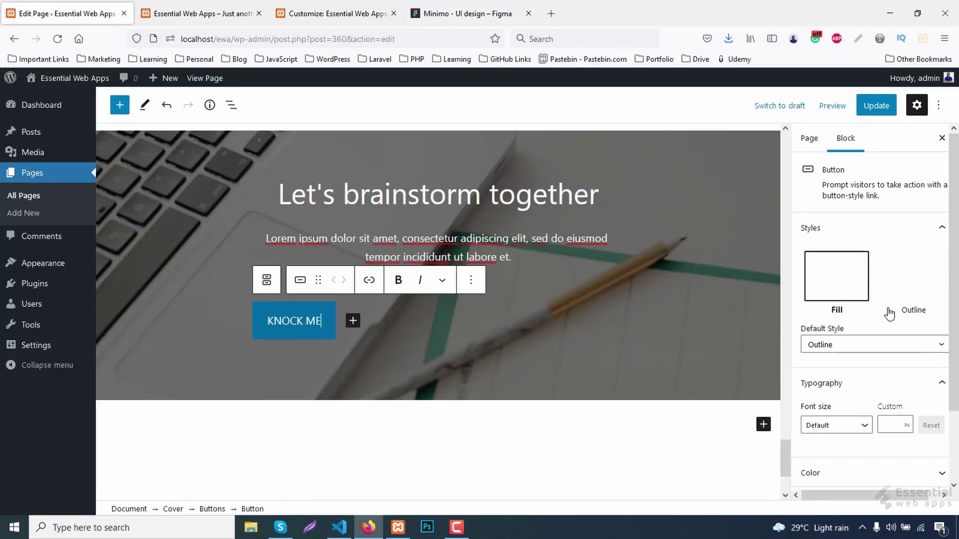
Set the button's custom background colour to #3a7b67.
{"action": "scroll", "coordinate": [888, 350], "scroll_direction": "down", "scroll_amount": 2}
{"action": "left_click", "coordinate": [829, 389]}
{"action": "scroll", "coordinate": [834, 380], "scroll_direction": "down", "scroll_amount": 2}
{"action": "left_click", "coordinate": [891, 407]}
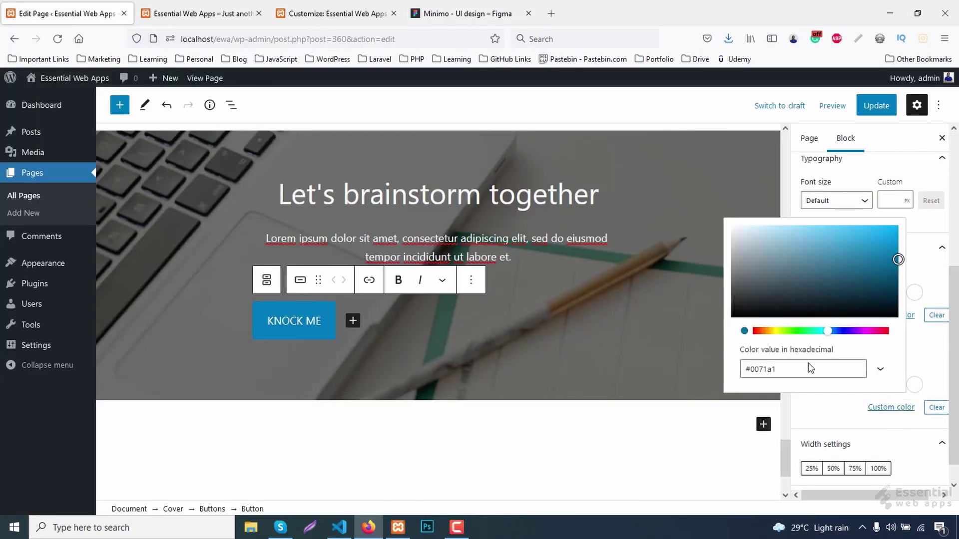
{"action": "left_click", "coordinate": [810, 368]}
{"action": "key", "text": "ctrl+a"}
{"action": "type", "text": "#3a7b67"}
{"action": "left_click", "coordinate": [913, 445]}
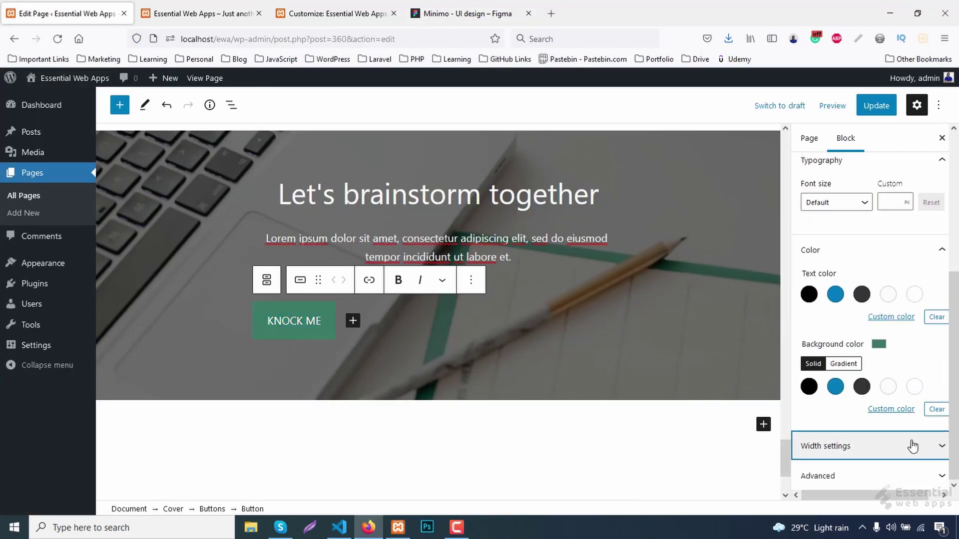
Give the button the cta-btn CSS class, update the page, and view the live site.
{"action": "left_click", "coordinate": [860, 476]}
{"action": "scroll", "coordinate": [839, 439], "scroll_direction": "down", "scroll_amount": 4}
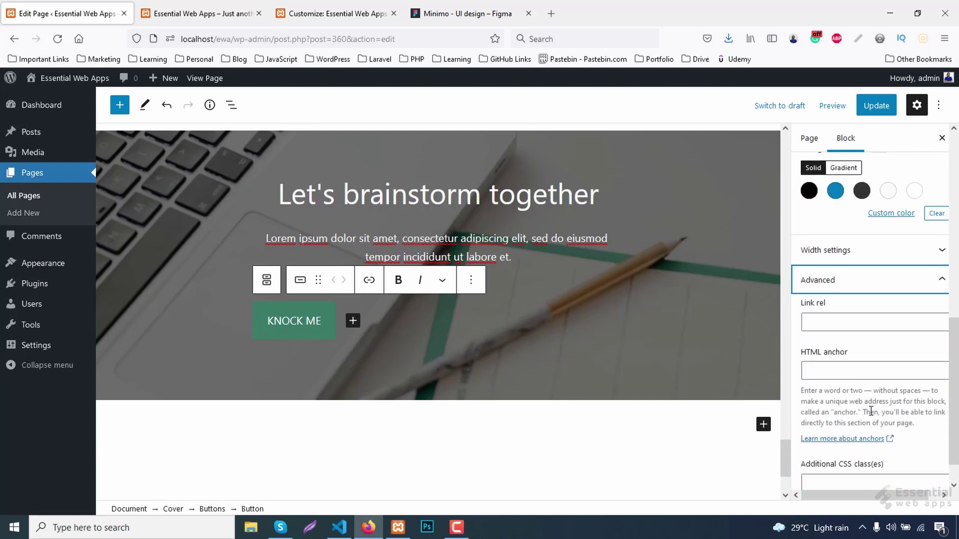
{"action": "scroll", "coordinate": [811, 417], "scroll_direction": "up", "scroll_amount": 1}
{"action": "scroll", "coordinate": [824, 402], "scroll_direction": "down", "scroll_amount": 2}
{"action": "left_click", "coordinate": [841, 449]}
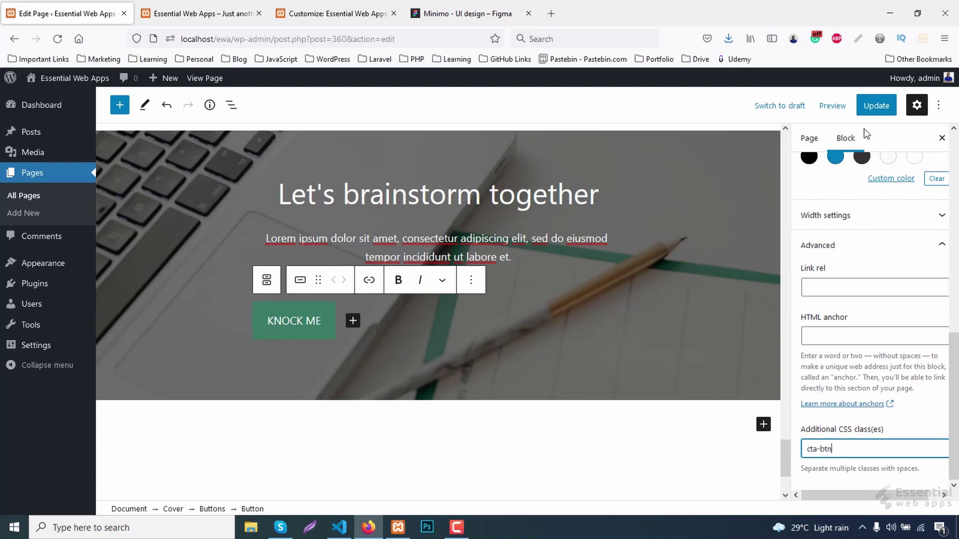
{"action": "left_click", "coordinate": [875, 105]}
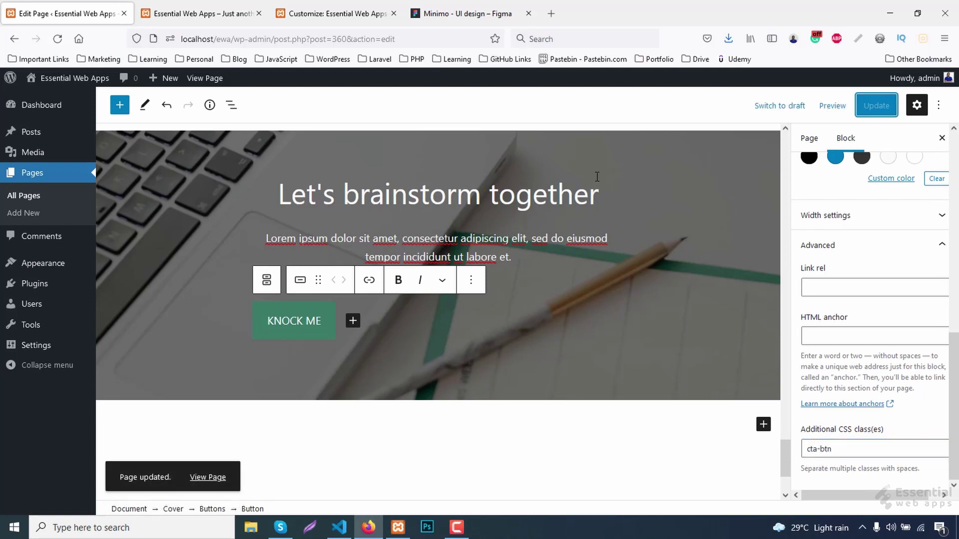
{"action": "left_click", "coordinate": [225, 7]}
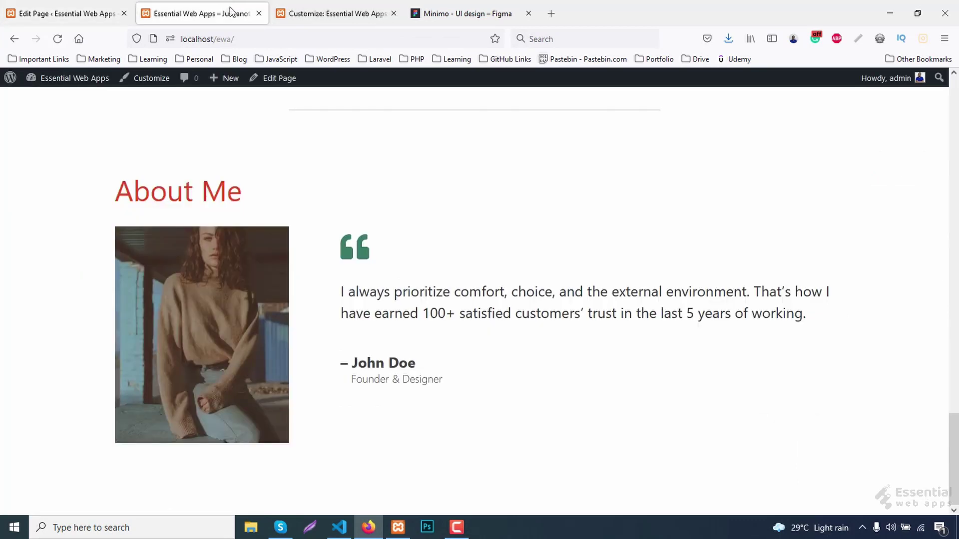
Reload the live site and inspect the KNOCK ME button's cta-btn wrapper element.
{"action": "key", "text": "F5"}
{"action": "scroll", "coordinate": [624, 275], "scroll_direction": "down", "scroll_amount": 3}
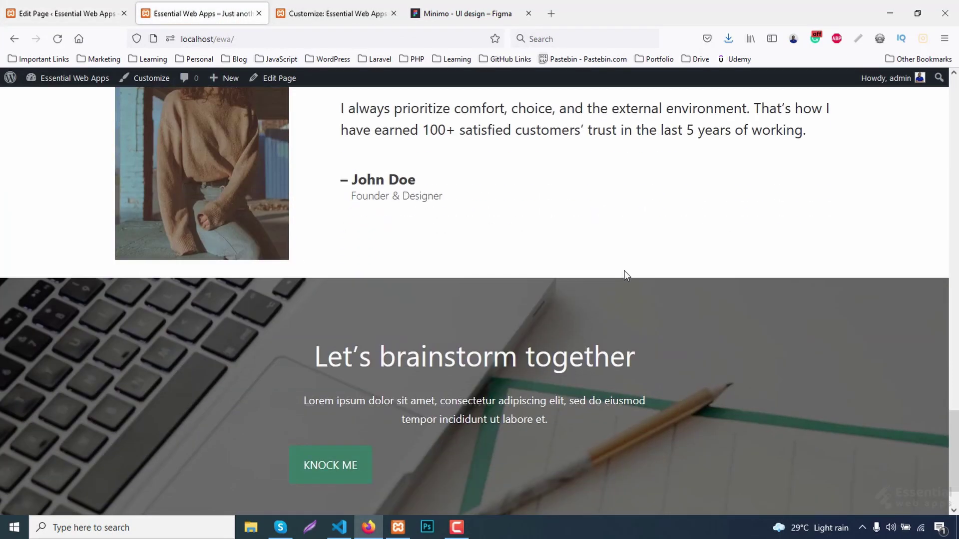
{"action": "scroll", "coordinate": [624, 271], "scroll_direction": "down", "scroll_amount": 1}
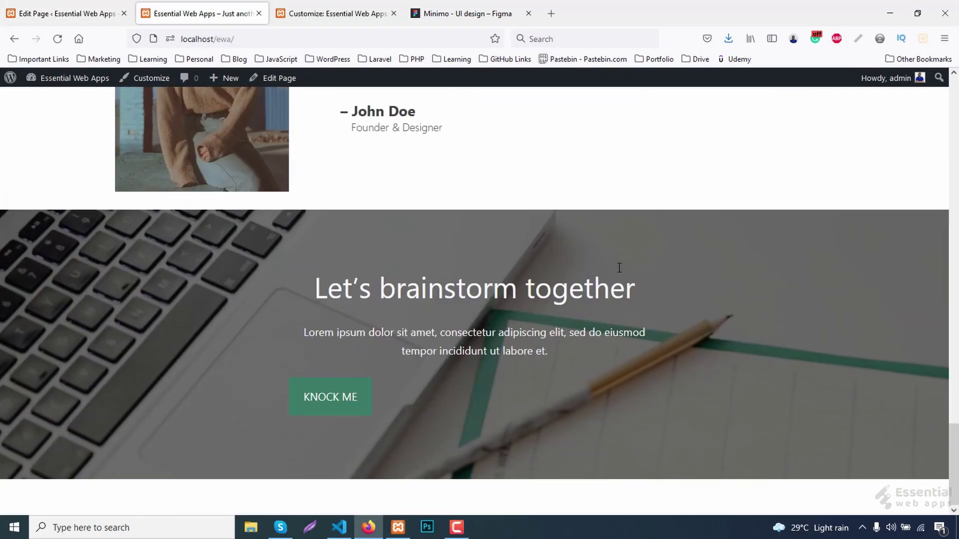
{"action": "right_click", "coordinate": [336, 402]}
{"action": "left_click", "coordinate": [362, 388]}
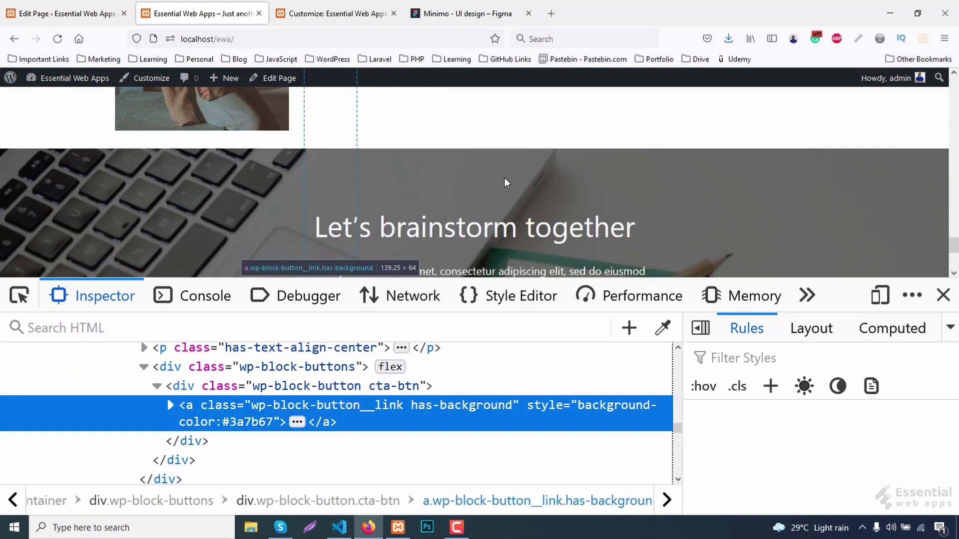
{"action": "left_click", "coordinate": [176, 388]}
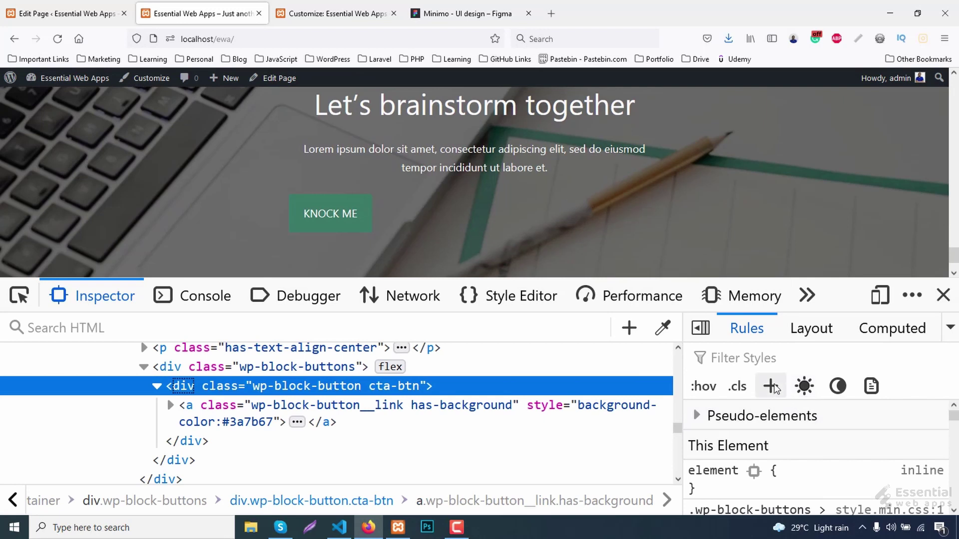
Add a .wp-block-button.cta-btn rule with margin: 0 auto !important and copy it.
{"action": "left_click", "coordinate": [774, 388]}
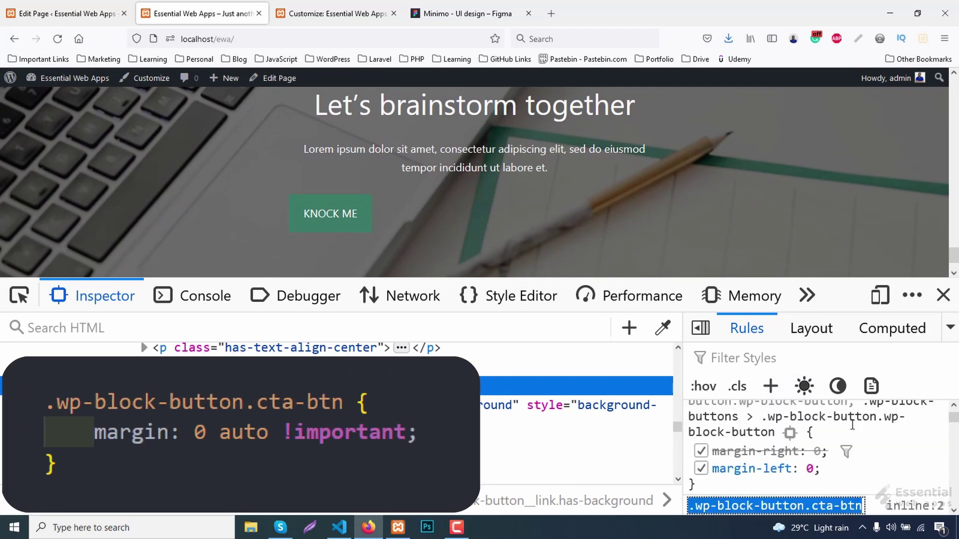
{"action": "key", "text": "Return"}
{"action": "type", "text": "margin"}
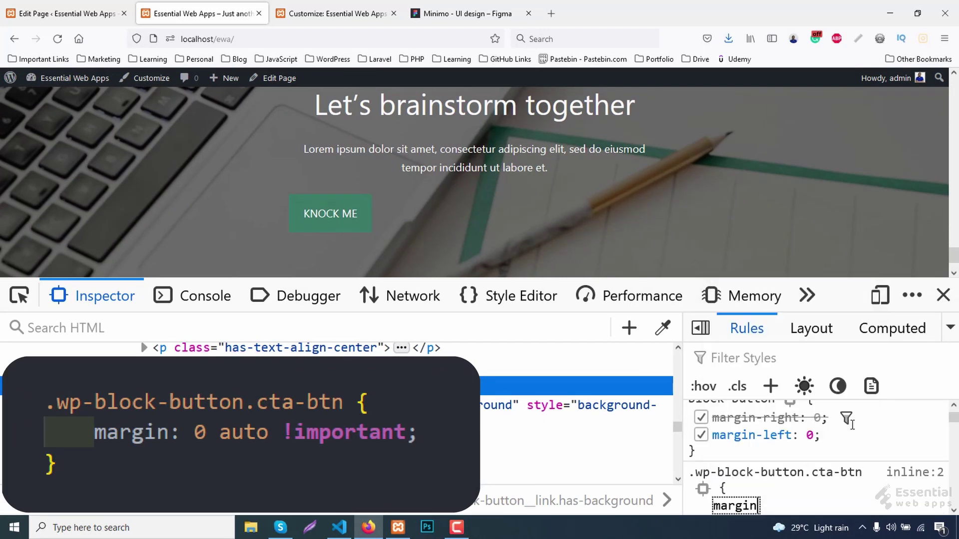
{"action": "key", "text": "Tab"}
{"action": "type", "text": "0 auto"}
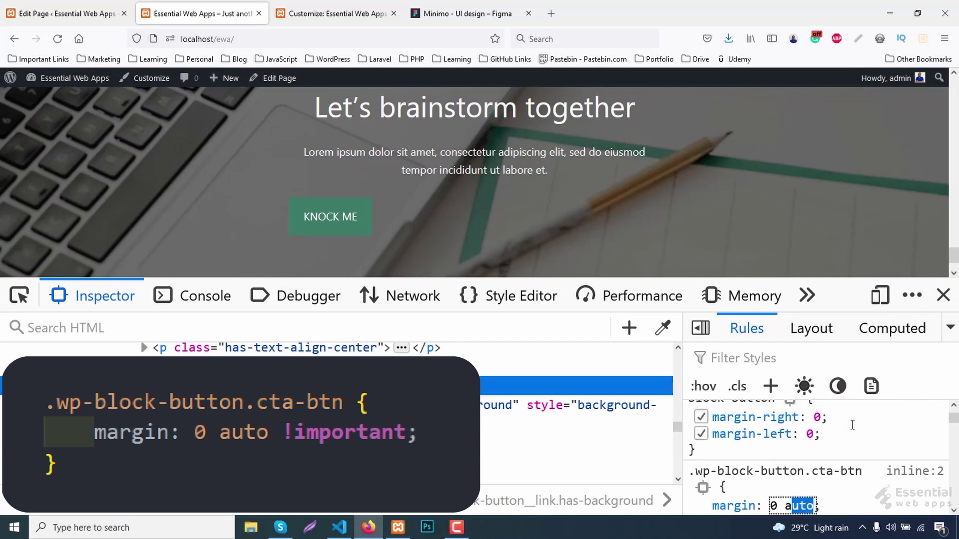
{"action": "type", "text": " !important"}
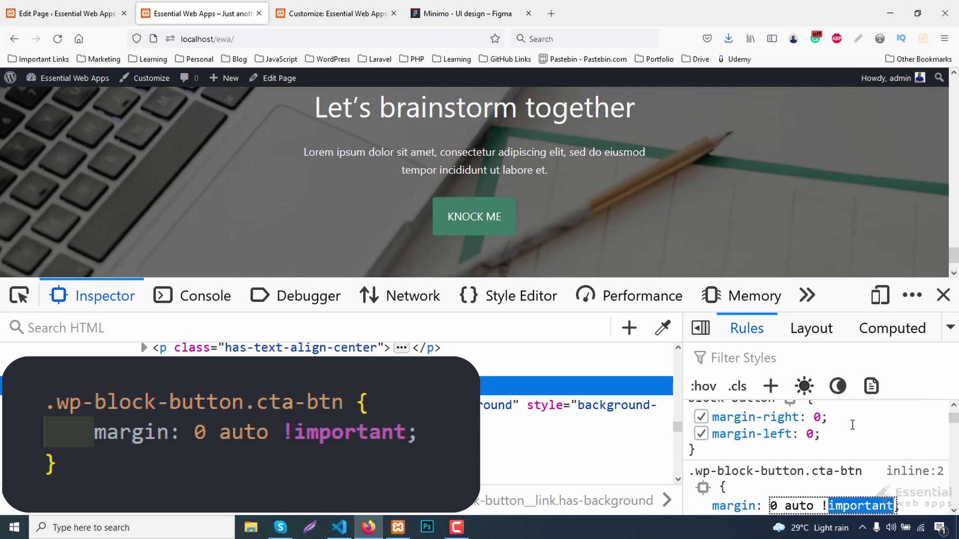
{"action": "right_click", "coordinate": [767, 471]}
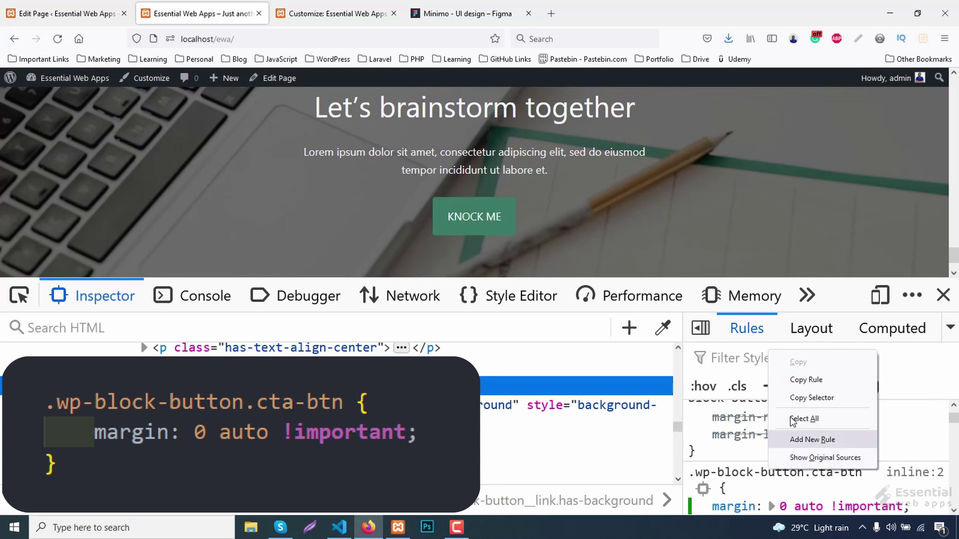
{"action": "left_click", "coordinate": [794, 379]}
{"action": "left_click", "coordinate": [303, 14]}
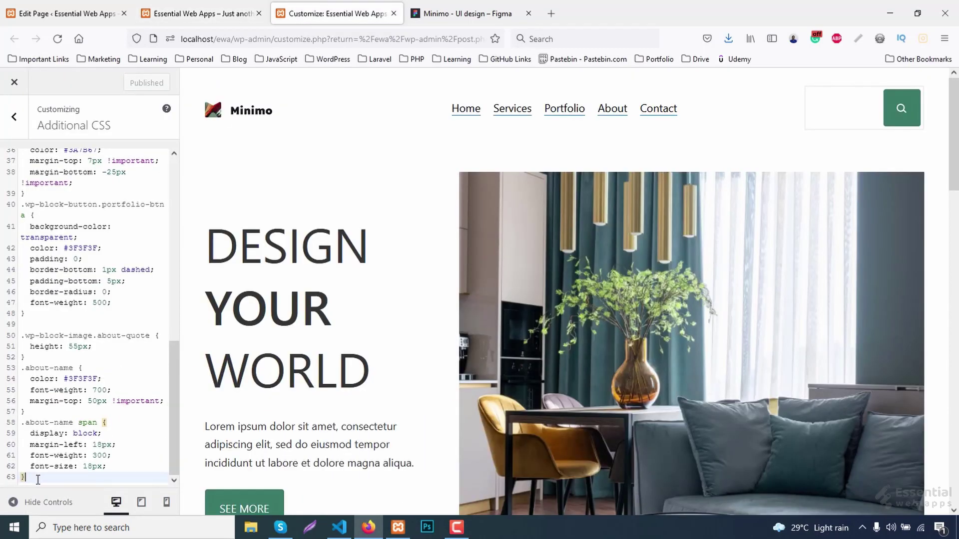
Paste the cta-btn rule into Additional CSS, publish, and reload the live site.
{"action": "key", "text": "Return"}
{"action": "key", "text": "ctrl+v"}
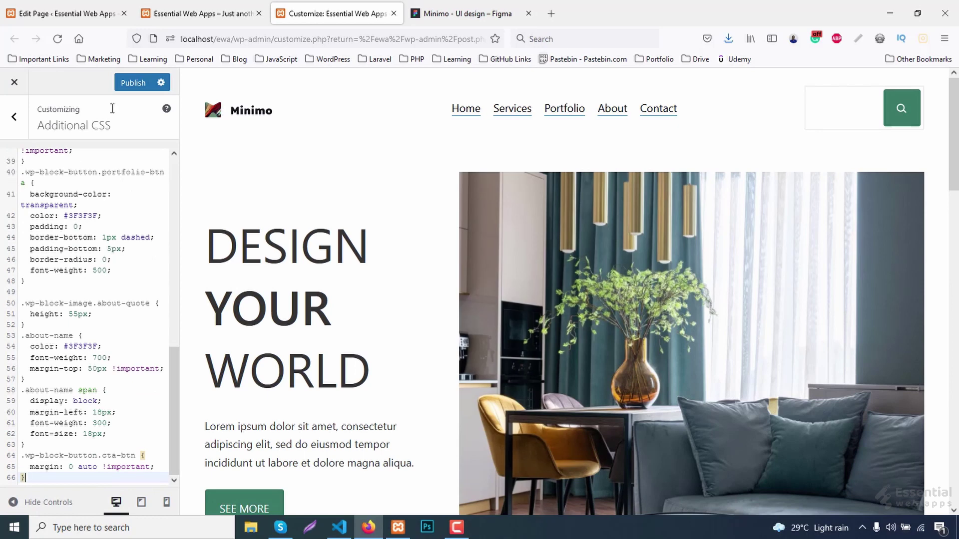
{"action": "left_click", "coordinate": [134, 85]}
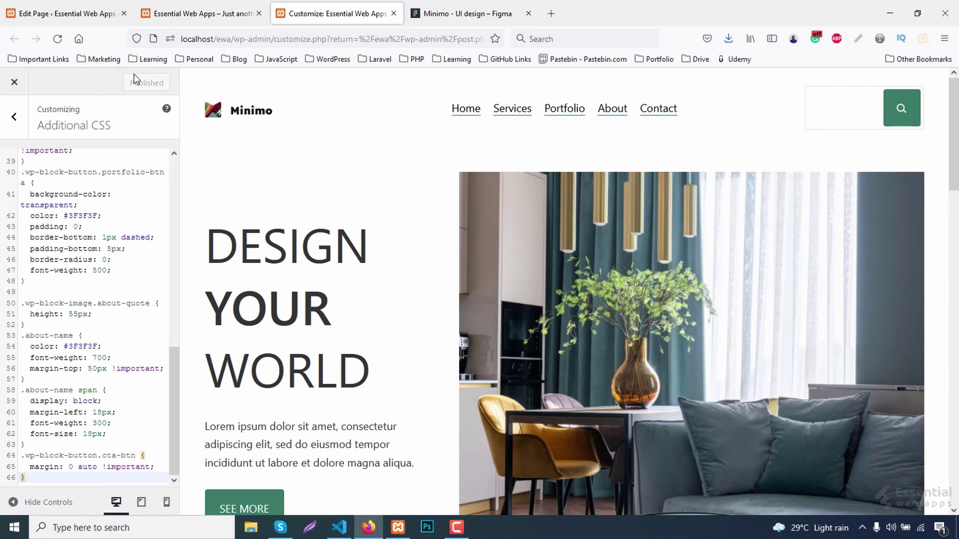
{"action": "left_click", "coordinate": [167, 6]}
{"action": "key", "text": "F5"}
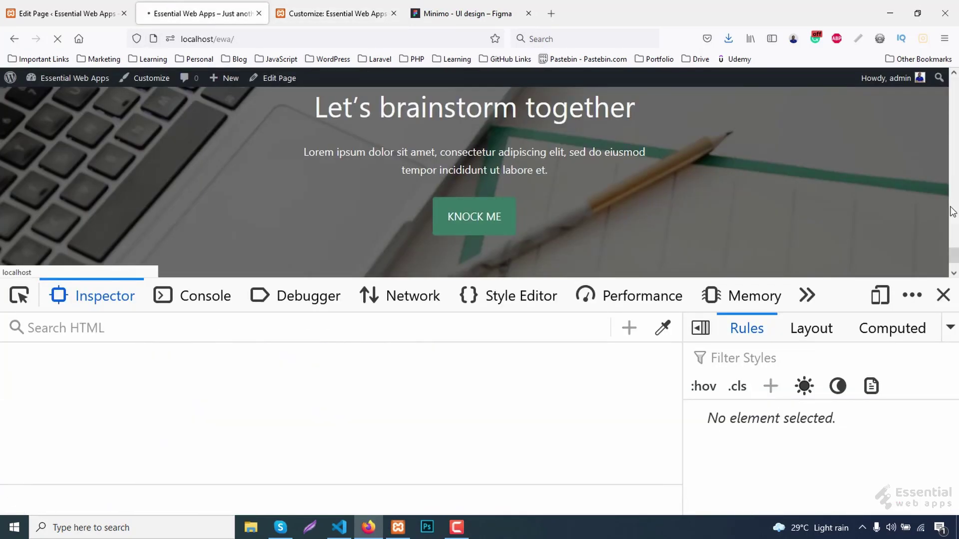
{"action": "left_click", "coordinate": [943, 295]}
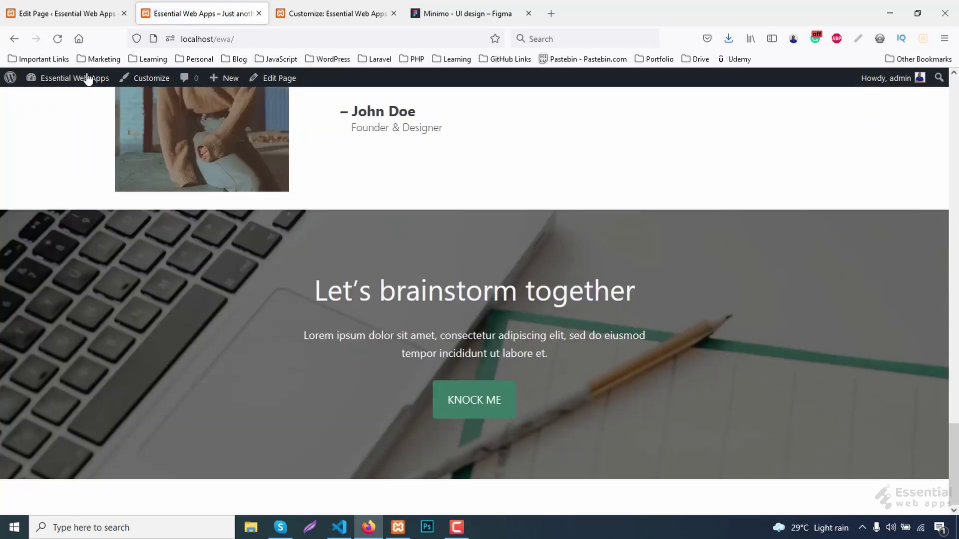
Insert a Spacer block above the Let's brainstorm together cover and update the page.
{"action": "left_click", "coordinate": [67, 13]}
{"action": "scroll", "coordinate": [549, 320], "scroll_direction": "up", "scroll_amount": 3}
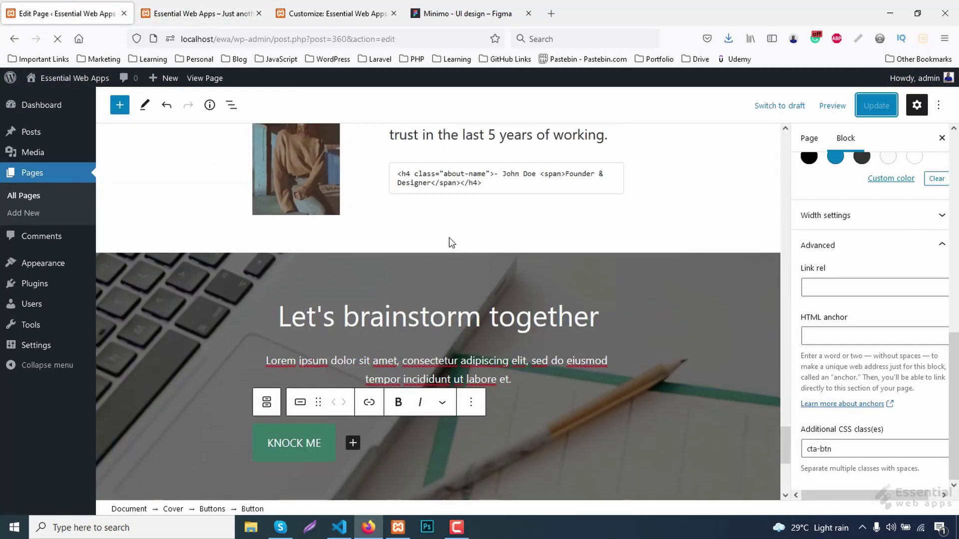
{"action": "left_click", "coordinate": [437, 243]}
{"action": "left_click", "coordinate": [437, 407]}
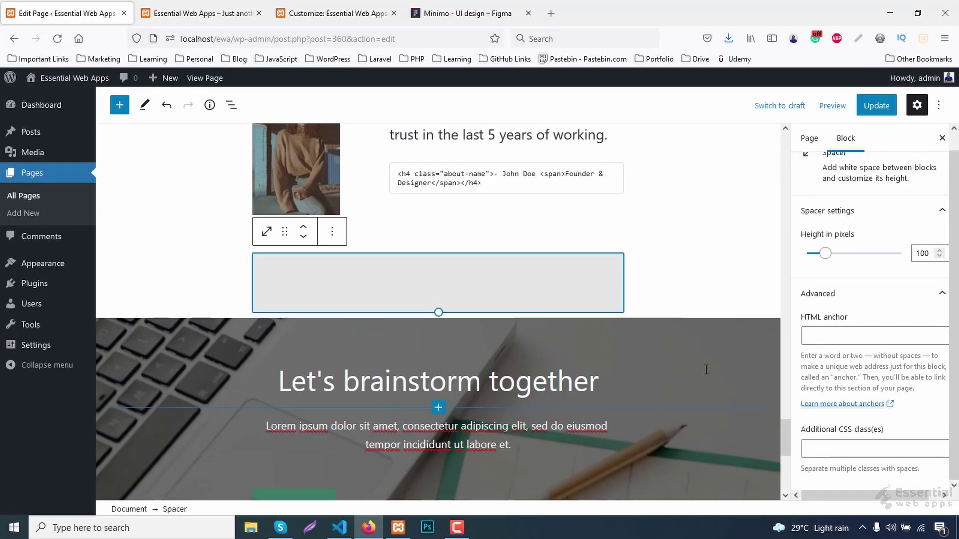
{"action": "left_click", "coordinate": [927, 254]}
{"action": "key", "text": "BackSpace"}
{"action": "left_click", "coordinate": [873, 106]}
{"action": "left_click", "coordinate": [217, 8]}
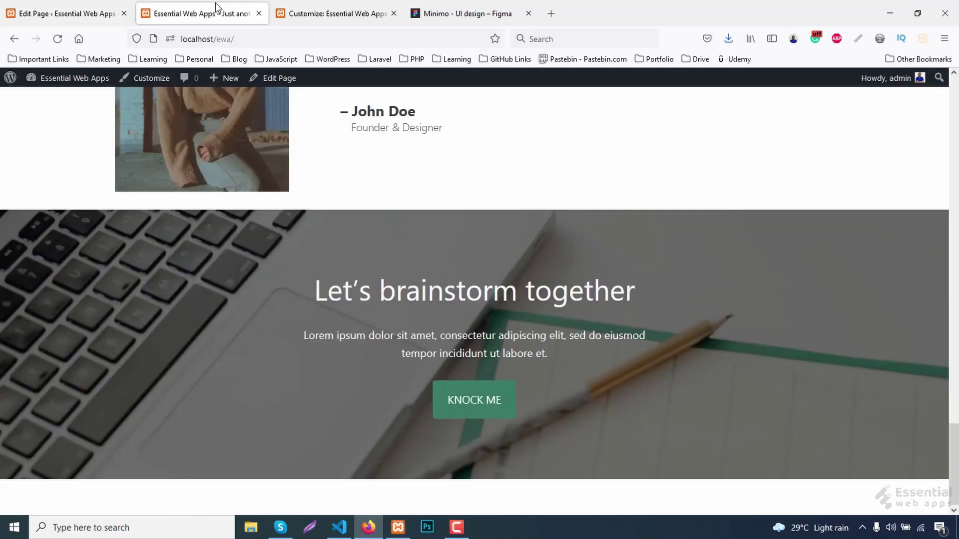
Set the spacer height to 10 pixels, update, and check the live site.
{"action": "left_click", "coordinate": [68, 13]}
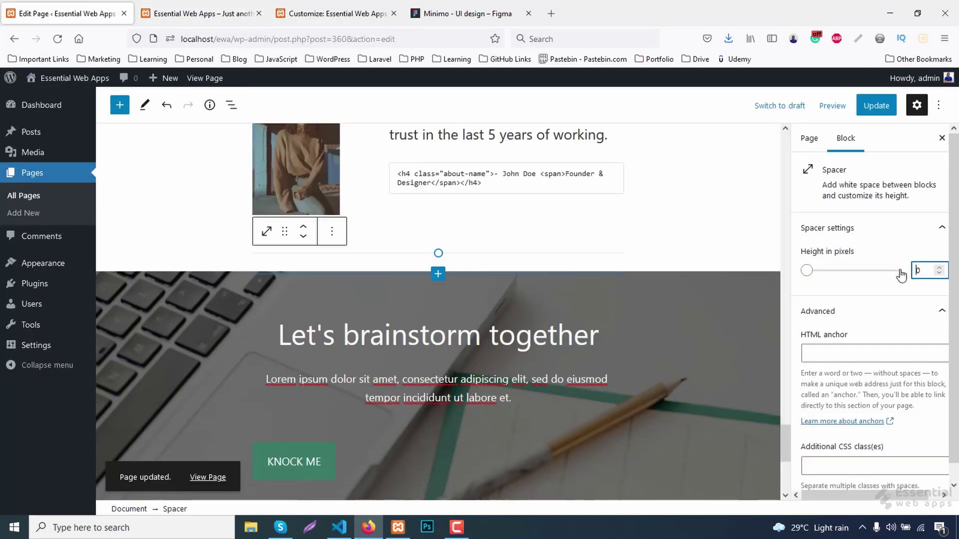
{"action": "type", "text": "1"}
{"action": "left_click", "coordinate": [873, 106]}
{"action": "left_click", "coordinate": [204, 13]}
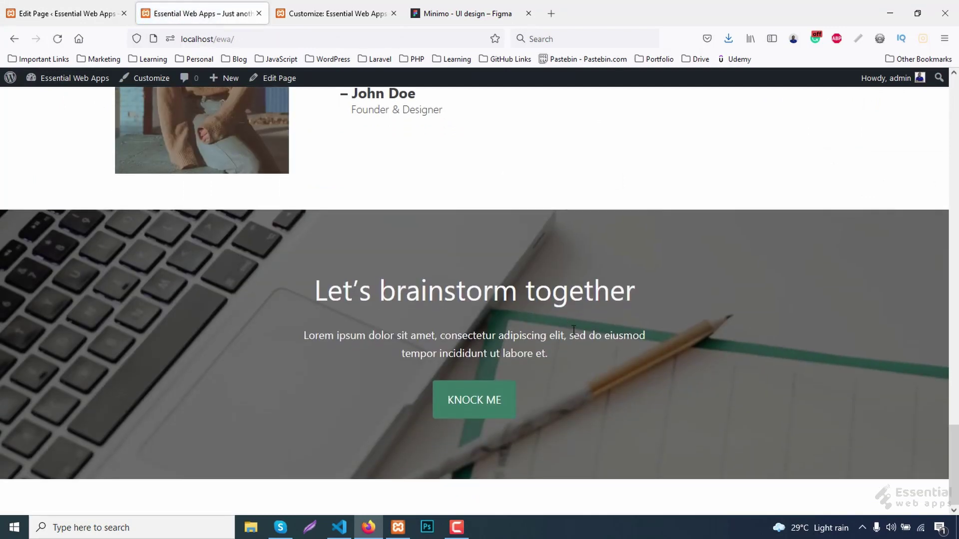
{"action": "scroll", "coordinate": [616, 356], "scroll_direction": "up", "scroll_amount": 2}
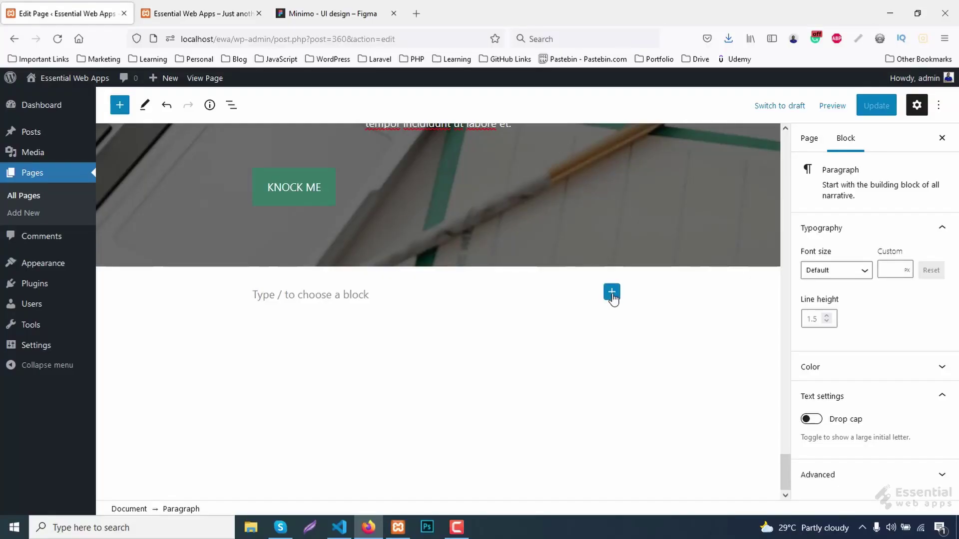
Add a Columns block below the cover with four columns.
{"action": "left_click", "coordinate": [611, 294]}
{"action": "left_click", "coordinate": [706, 154]}
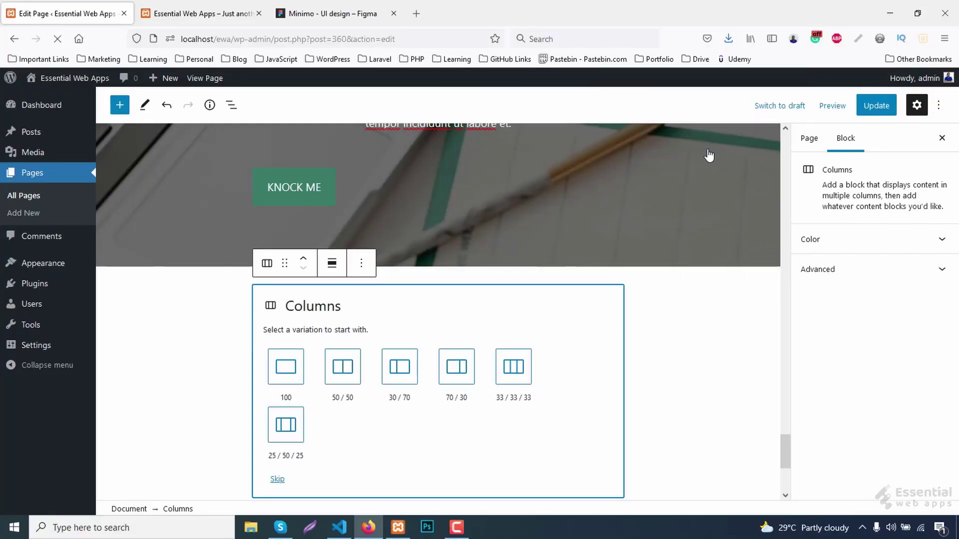
{"action": "left_click", "coordinate": [509, 377]}
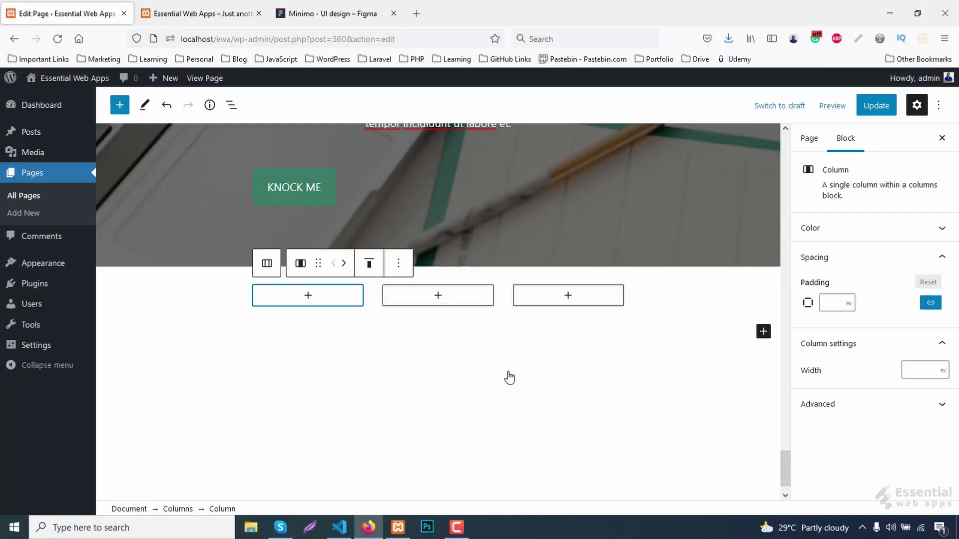
{"action": "left_click", "coordinate": [373, 296]}
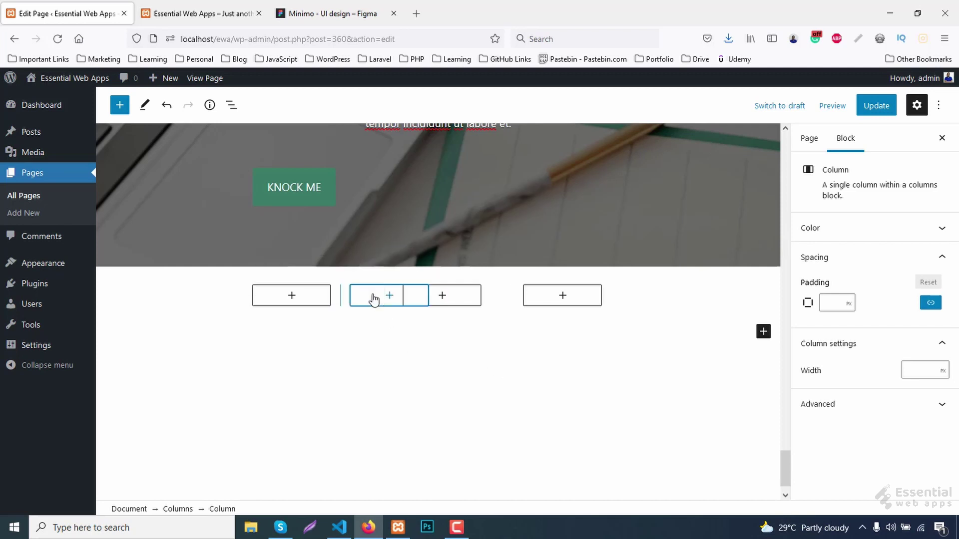
Place the footer-logo image from the Media Library in the first column, centred.
{"action": "left_click", "coordinate": [289, 301]}
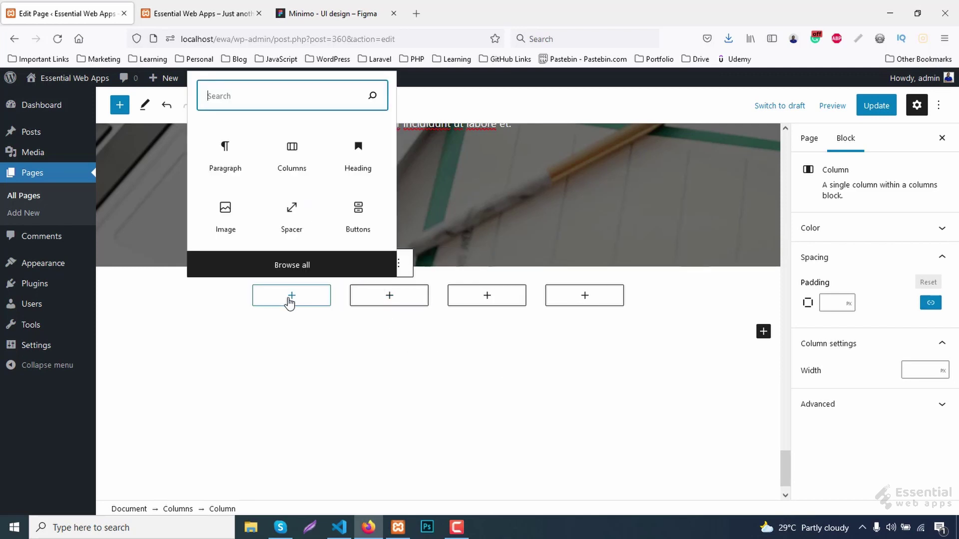
{"action": "left_click", "coordinate": [223, 223]}
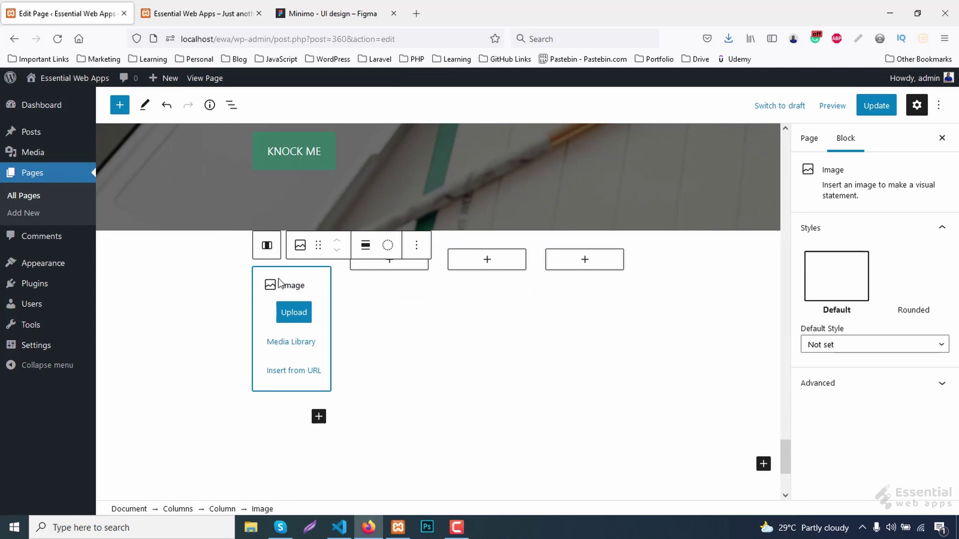
{"action": "left_click", "coordinate": [292, 341]}
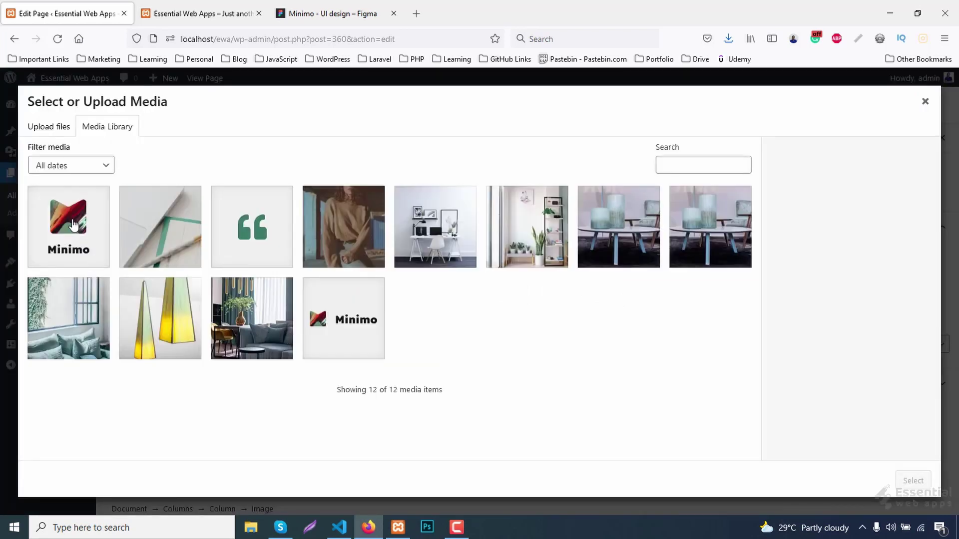
{"action": "left_click", "coordinate": [73, 223]}
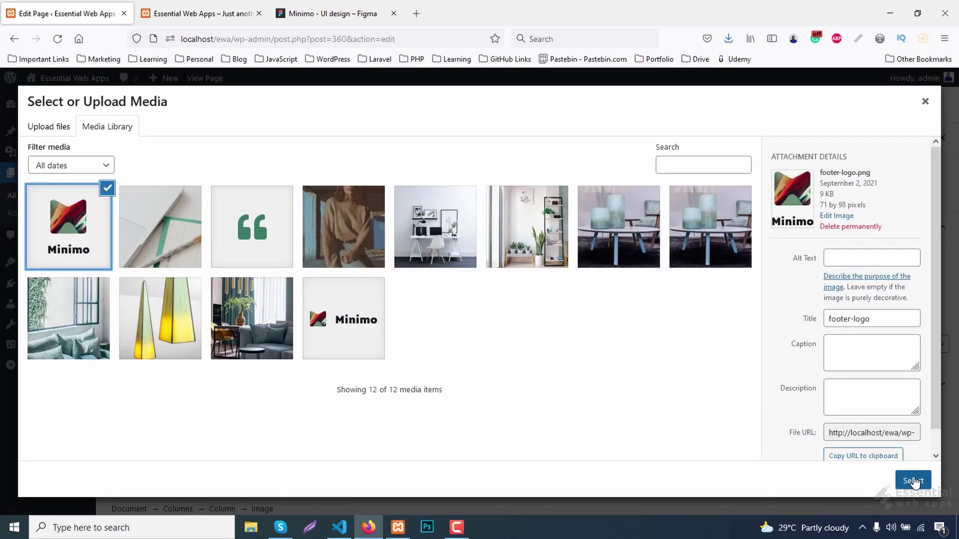
{"action": "left_click", "coordinate": [914, 482]}
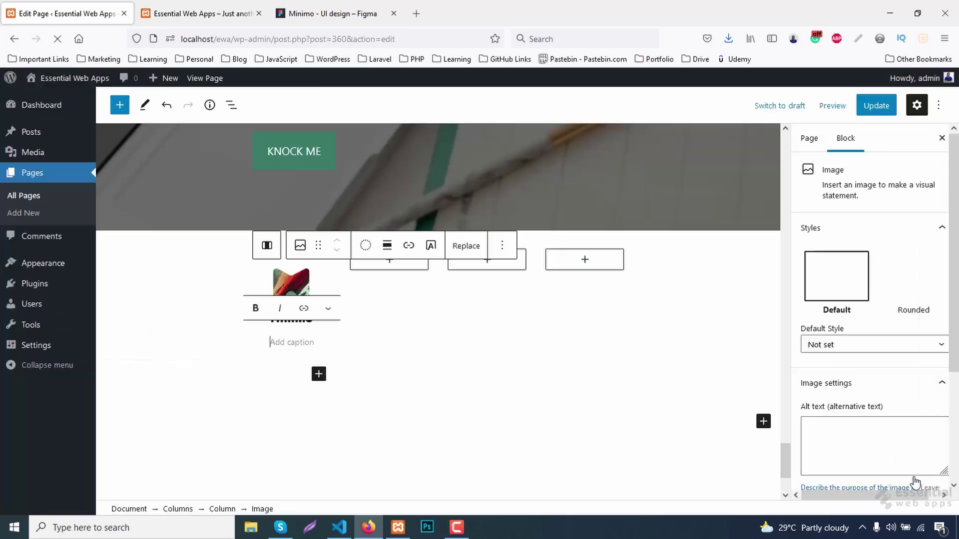
{"action": "left_click", "coordinate": [388, 245]}
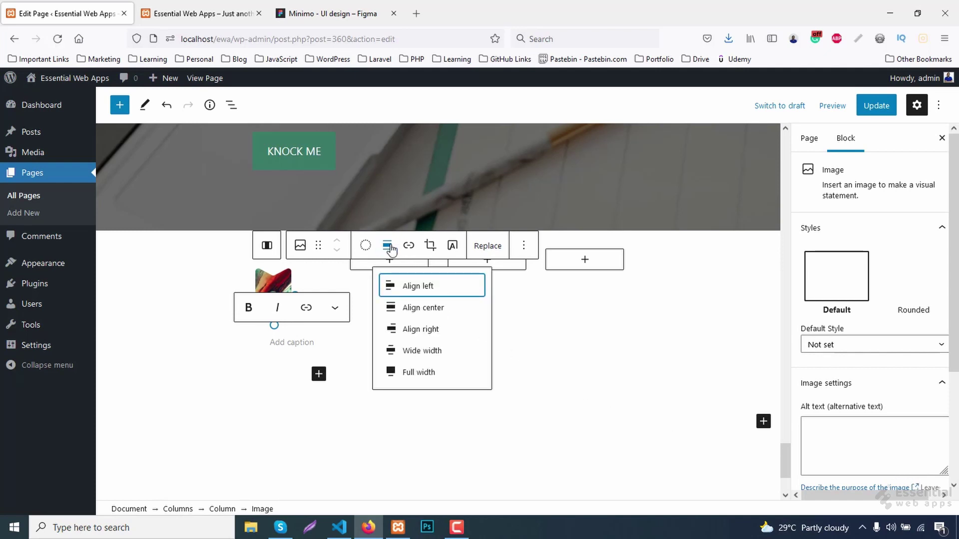
{"action": "left_click", "coordinate": [417, 307]}
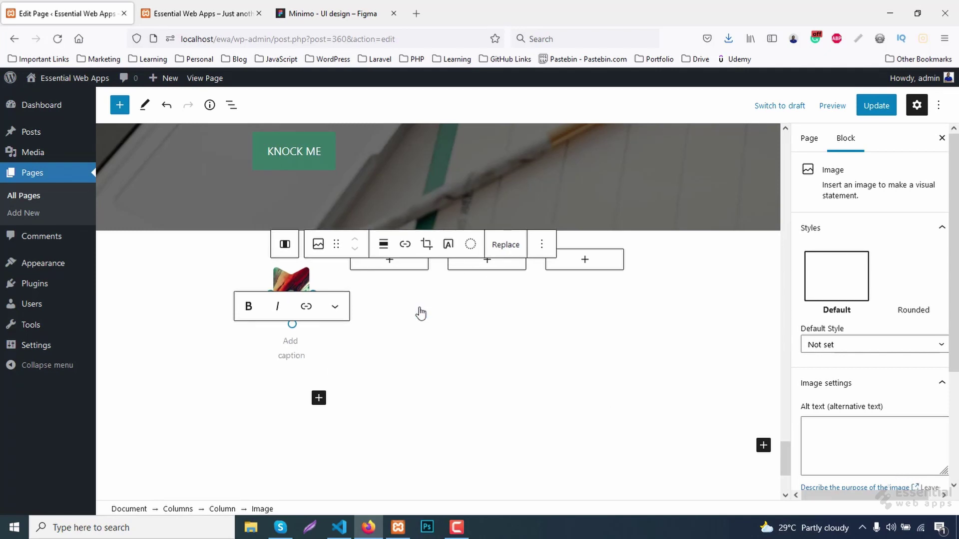
Add a Social Icons block beneath the logo.
{"action": "left_click", "coordinate": [322, 402]}
{"action": "left_click", "coordinate": [318, 351]}
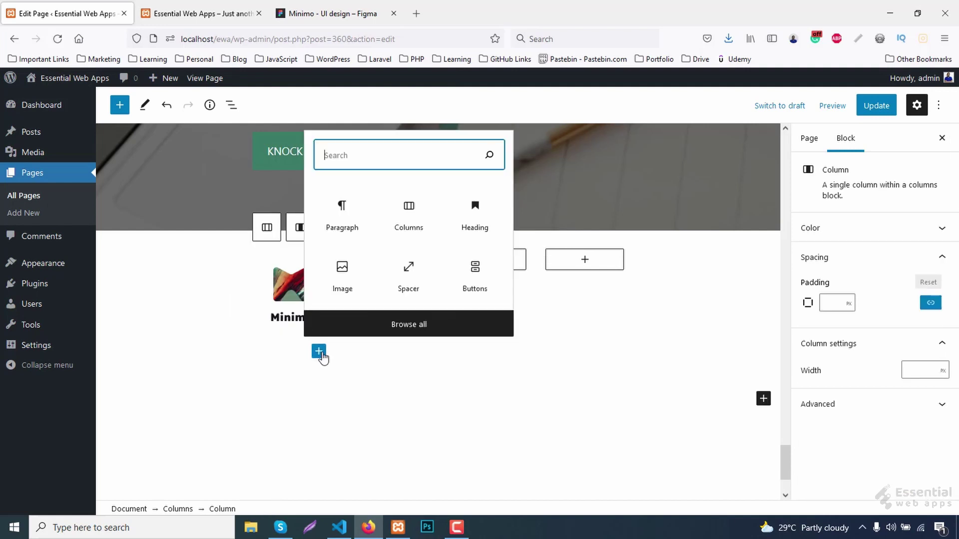
{"action": "type", "text": "so"}
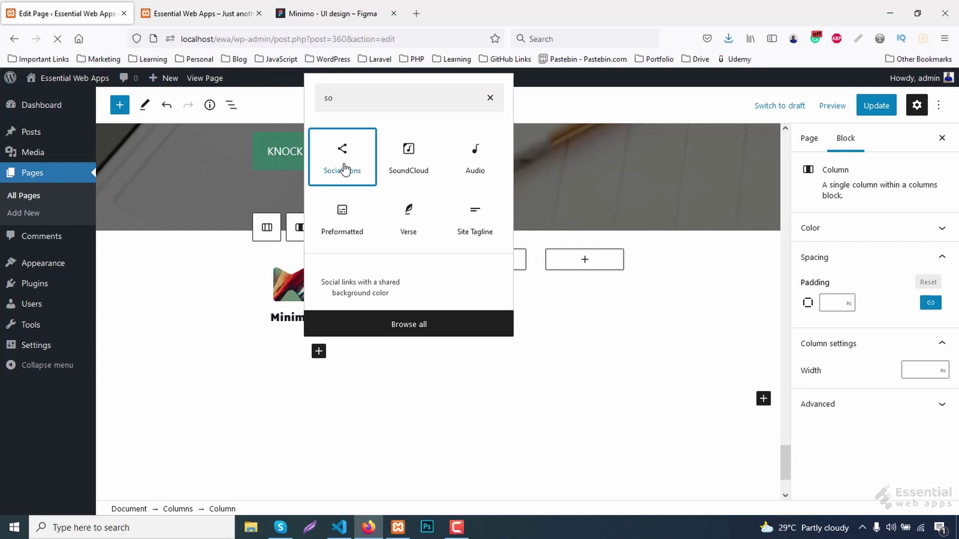
{"action": "left_click", "coordinate": [344, 168]}
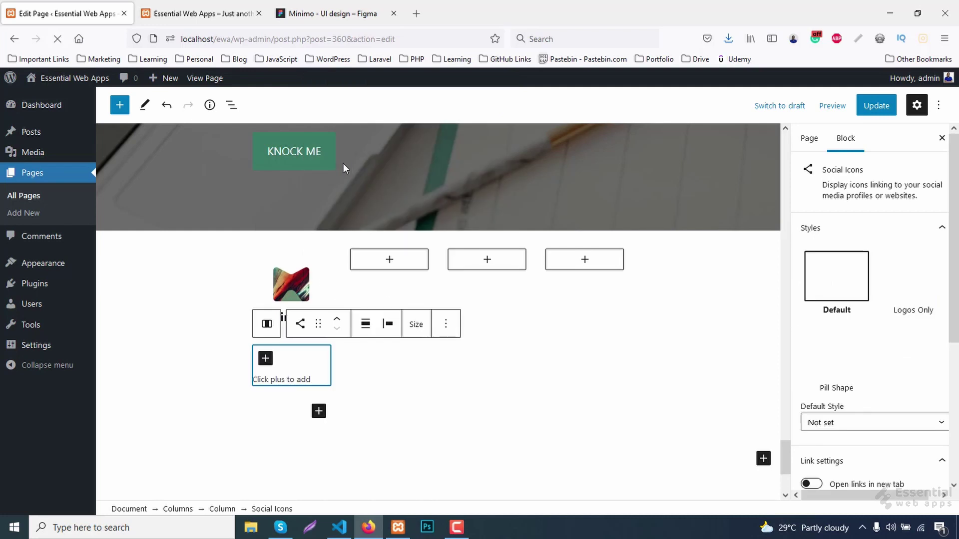
Add Instagram, Twitter, Facebook and LinkedIn icons to the social icons block.
{"action": "left_click", "coordinate": [265, 358]}
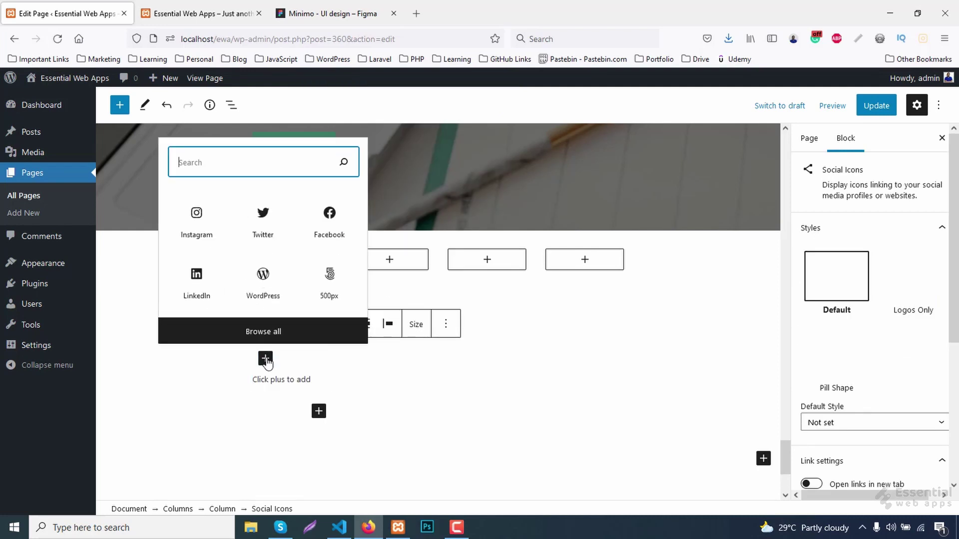
{"action": "left_click", "coordinate": [200, 218]}
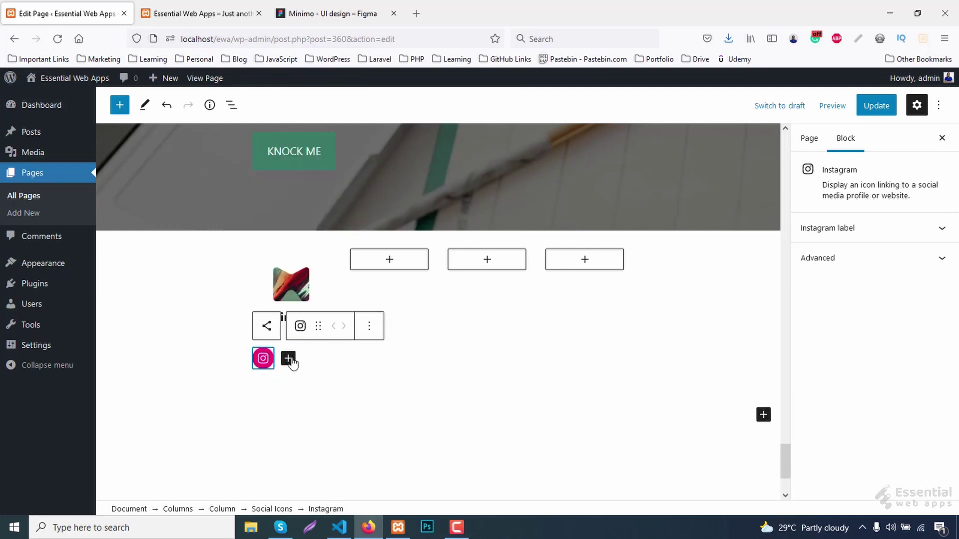
{"action": "left_click", "coordinate": [288, 358]}
{"action": "left_click", "coordinate": [285, 223]}
{"action": "left_click", "coordinate": [315, 358]}
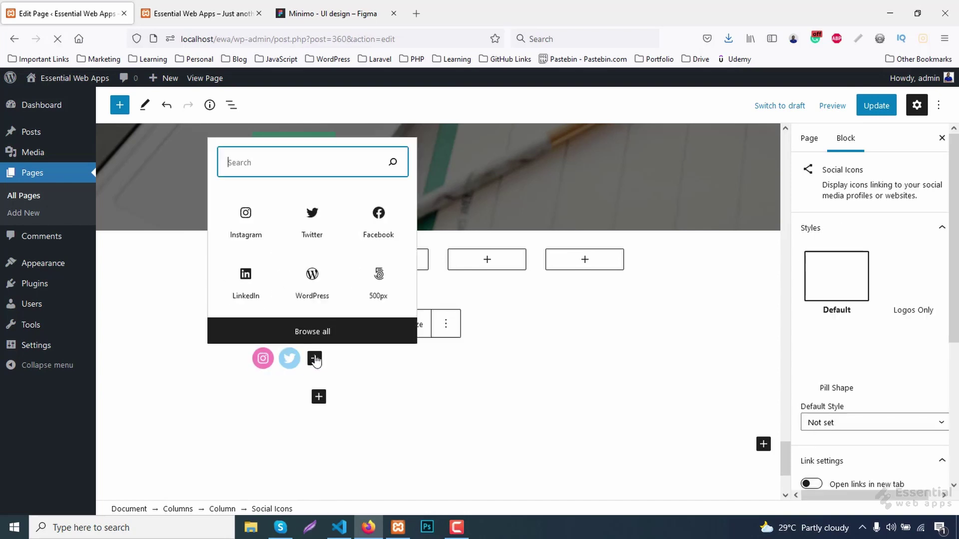
{"action": "left_click", "coordinate": [378, 222]}
{"action": "left_click", "coordinate": [288, 386]}
{"action": "left_click", "coordinate": [216, 302]}
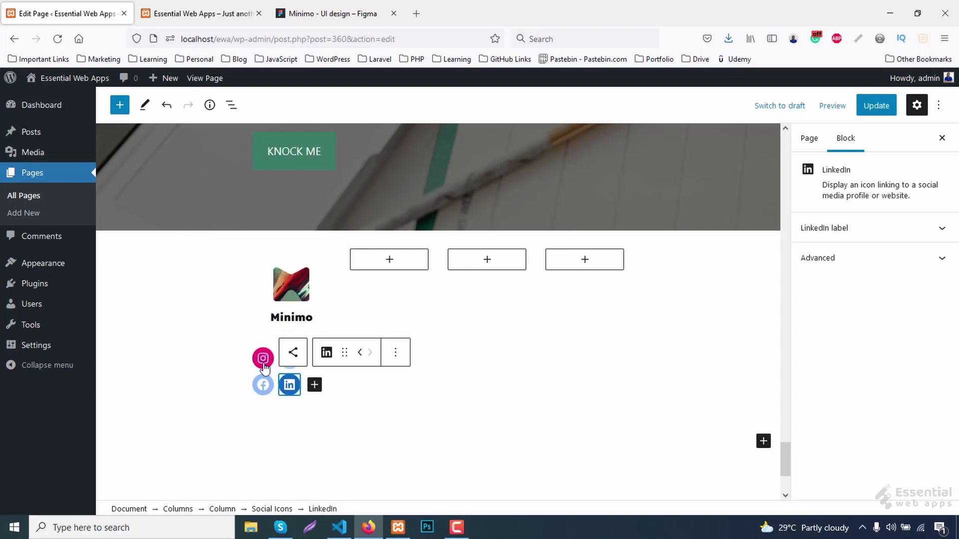
{"action": "left_click", "coordinate": [263, 359]}
{"action": "type", "text": "htt"}
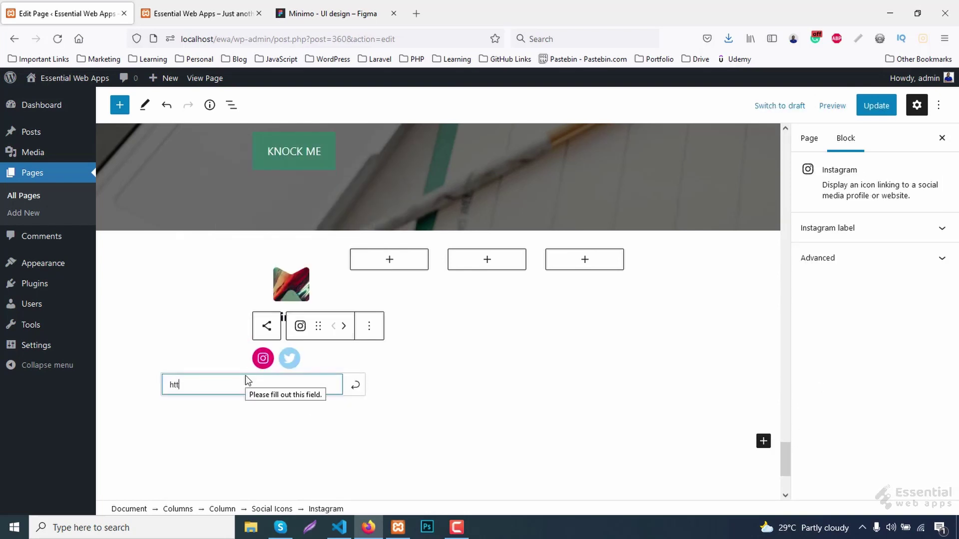
{"action": "type", "text": "ps://www.instagram.com"}
{"action": "left_click", "coordinate": [355, 385]}
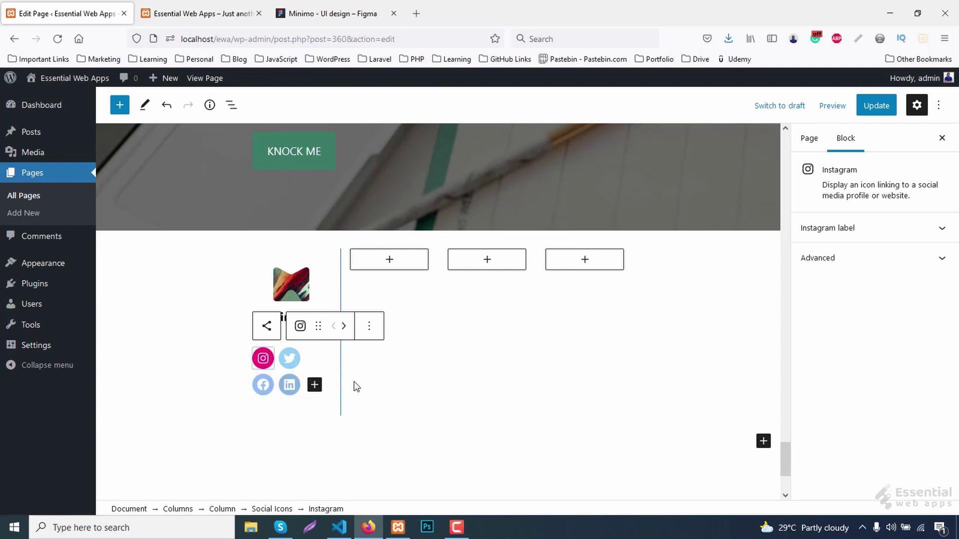
{"action": "left_click", "coordinate": [289, 358]}
{"action": "type", "text": "https://www.instagram.com"}
{"action": "key", "text": "Left"}
{"action": "key", "text": "Left"}
{"action": "key", "text": "Left"}
{"action": "key", "text": "Left"}
{"action": "key", "text": "BackSpace"}
{"action": "key", "text": "BackSpace"}
{"action": "key", "text": "BackSpace"}
{"action": "key", "text": "BackSpace"}
{"action": "key", "text": "BackSpace"}
{"action": "key", "text": "BackSpace"}
{"action": "key", "text": "BackSpace"}
{"action": "key", "text": "BackSpace"}
{"action": "key", "text": "BackSpace"}
{"action": "type", "text": "twitter"}
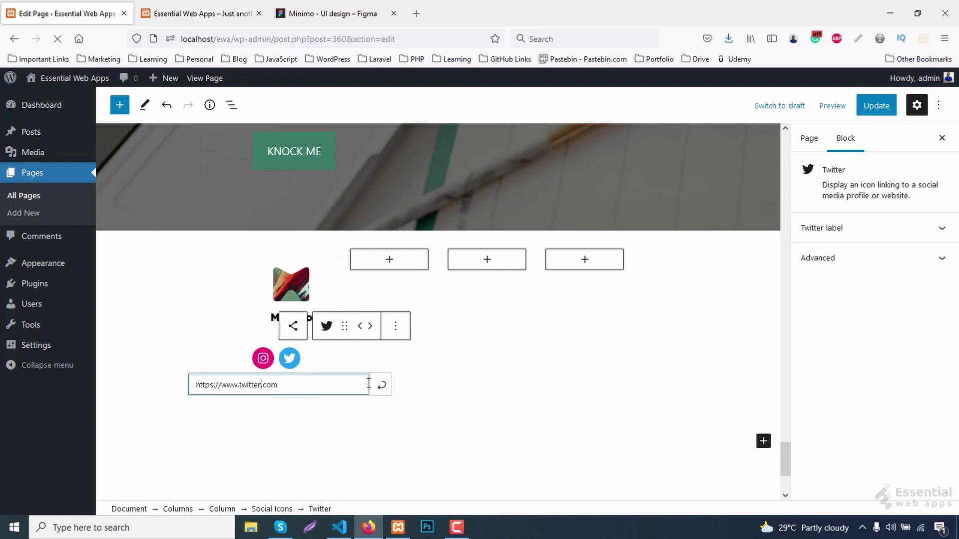
{"action": "left_click", "coordinate": [382, 385]}
{"action": "left_click", "coordinate": [260, 389]}
{"action": "type", "text": "https://www.instagram.com"}
{"action": "double_click", "coordinate": [234, 413]}
{"action": "type", "text": "fa"}
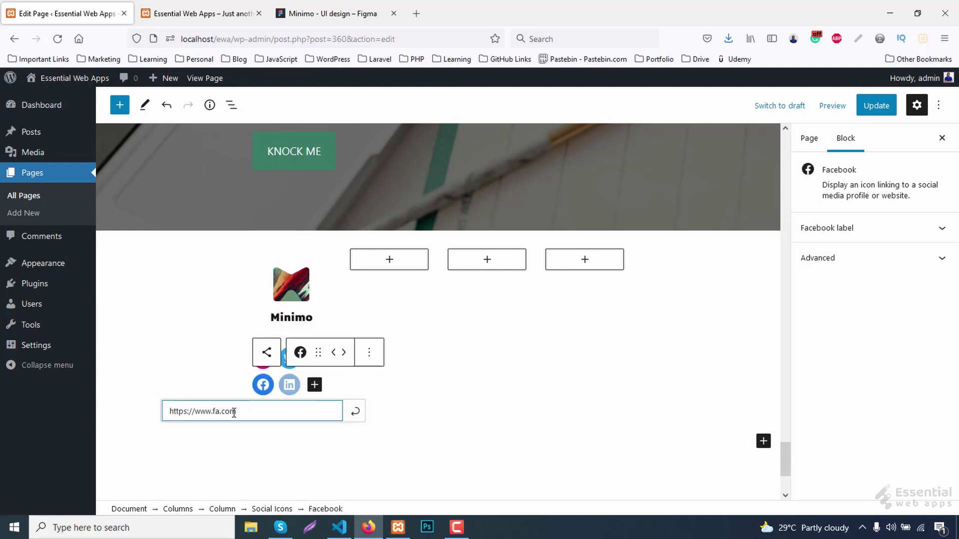
{"action": "type", "text": "cebook"}
{"action": "key", "text": "Return"}
{"action": "left_click", "coordinate": [289, 385]}
{"action": "type", "text": "https://www.instagram.com"}
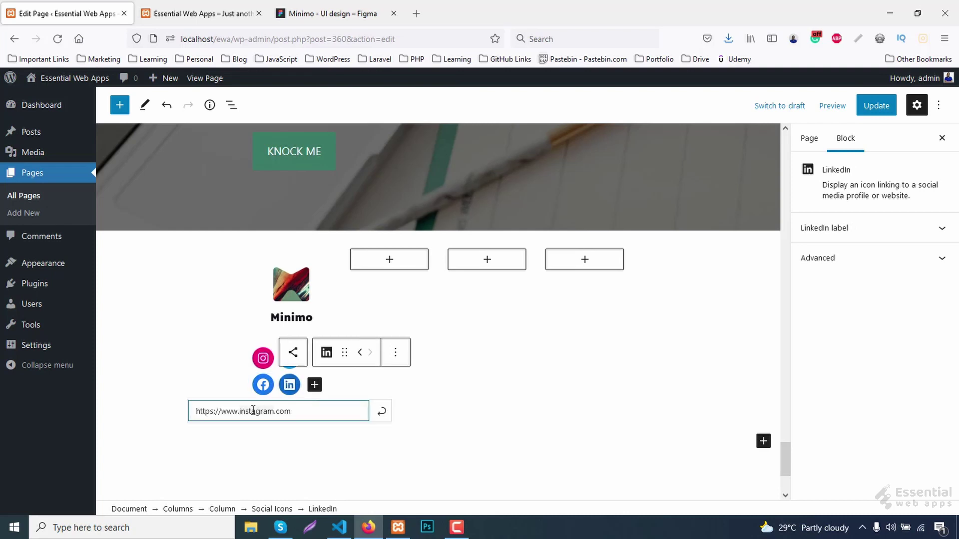
{"action": "double_click", "coordinate": [252, 411]}
{"action": "type", "text": "linkedin"}
{"action": "left_click", "coordinate": [384, 418]}
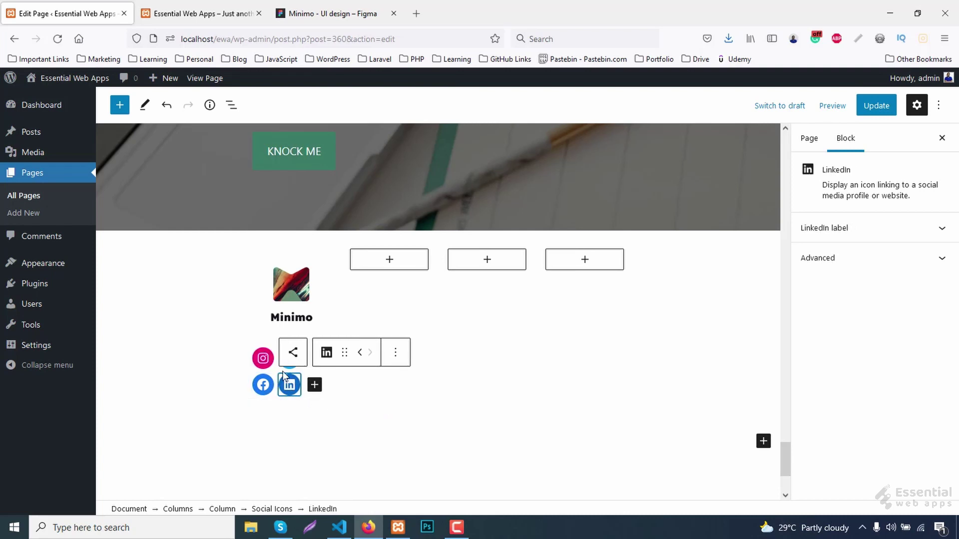
{"action": "left_click", "coordinate": [242, 373]}
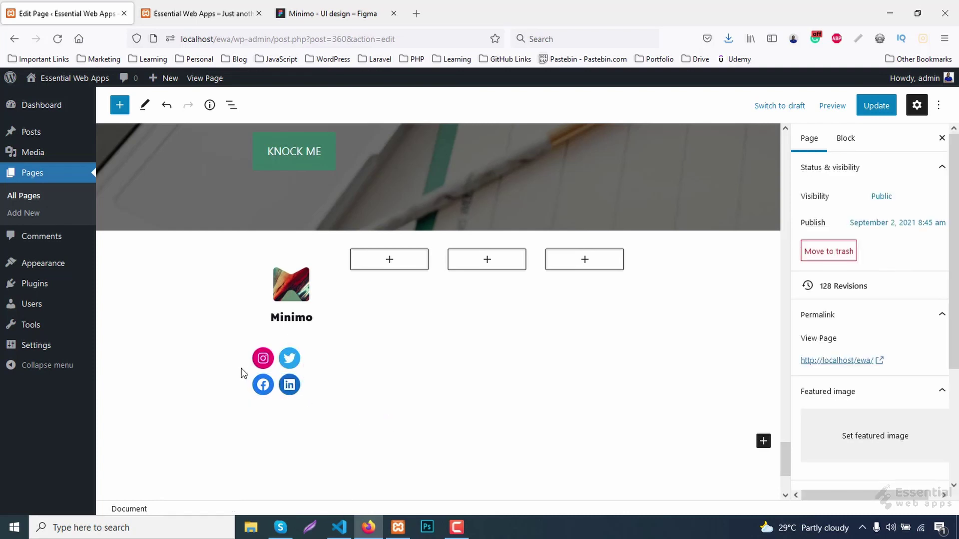
{"action": "left_click", "coordinate": [276, 378]}
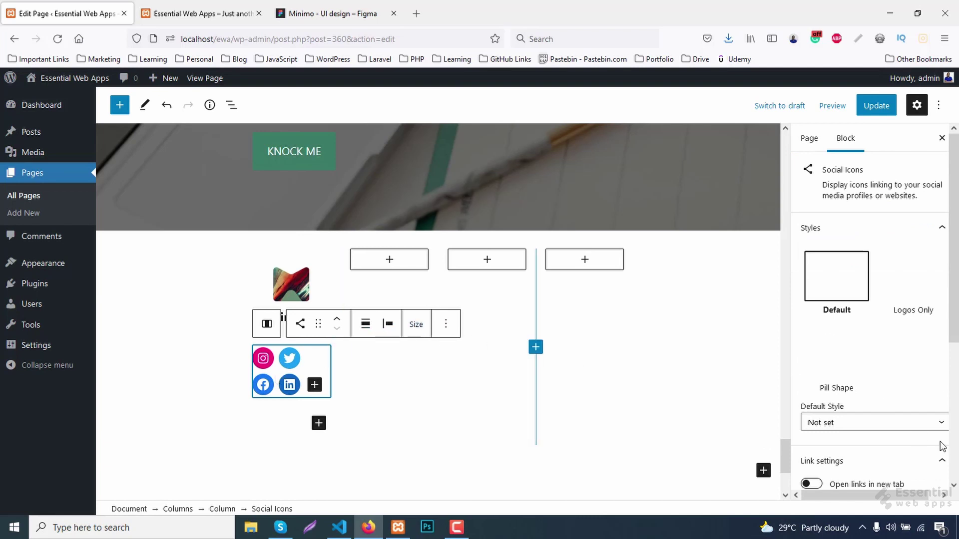
Centre the footer social icons with the Justify items center setting.
{"action": "scroll", "coordinate": [942, 446], "scroll_direction": "down", "scroll_amount": 2}
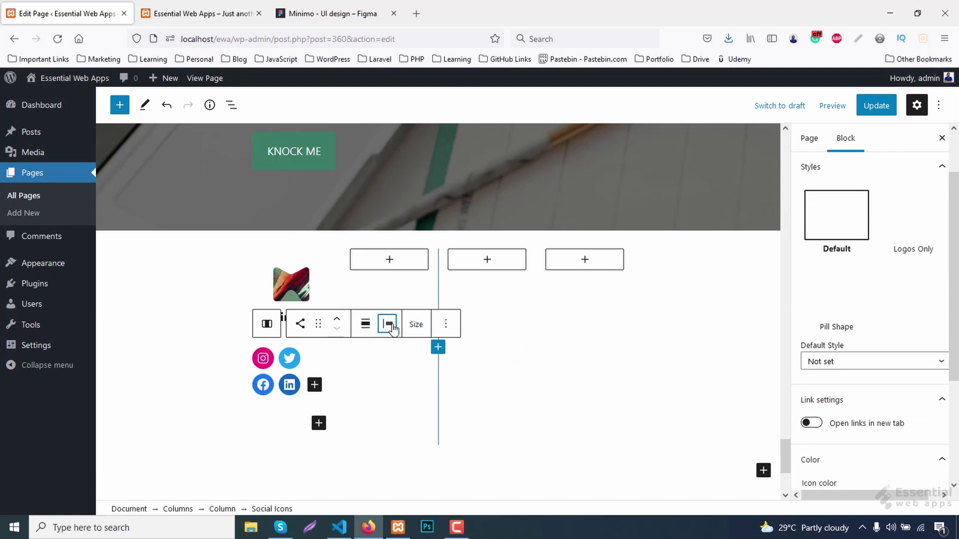
{"action": "left_click", "coordinate": [390, 325]}
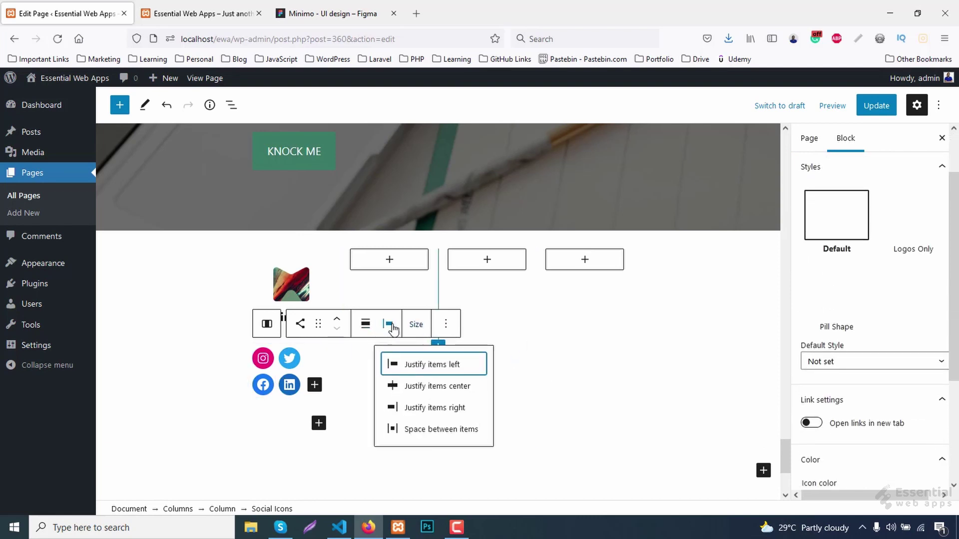
{"action": "left_click", "coordinate": [422, 387]}
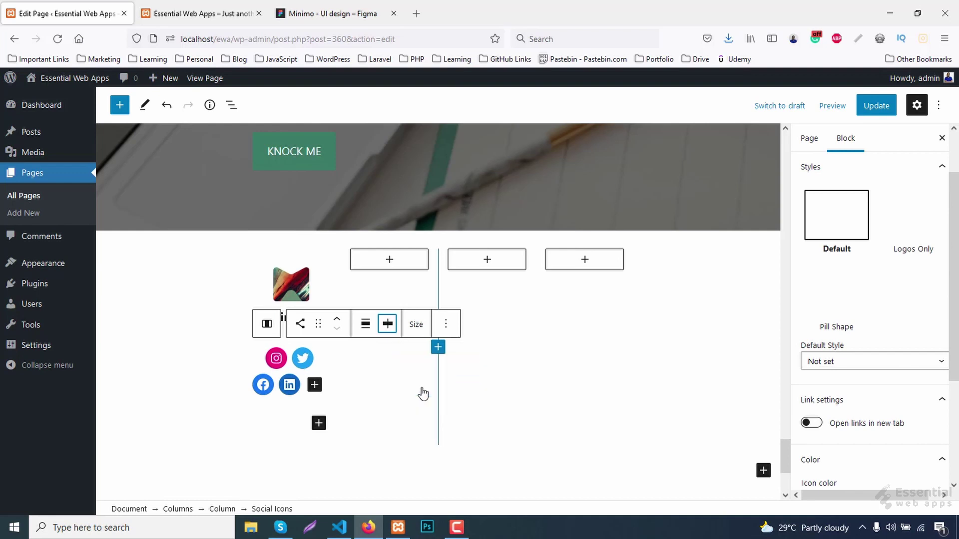
{"action": "left_click", "coordinate": [388, 325]}
{"action": "left_click", "coordinate": [388, 325]}
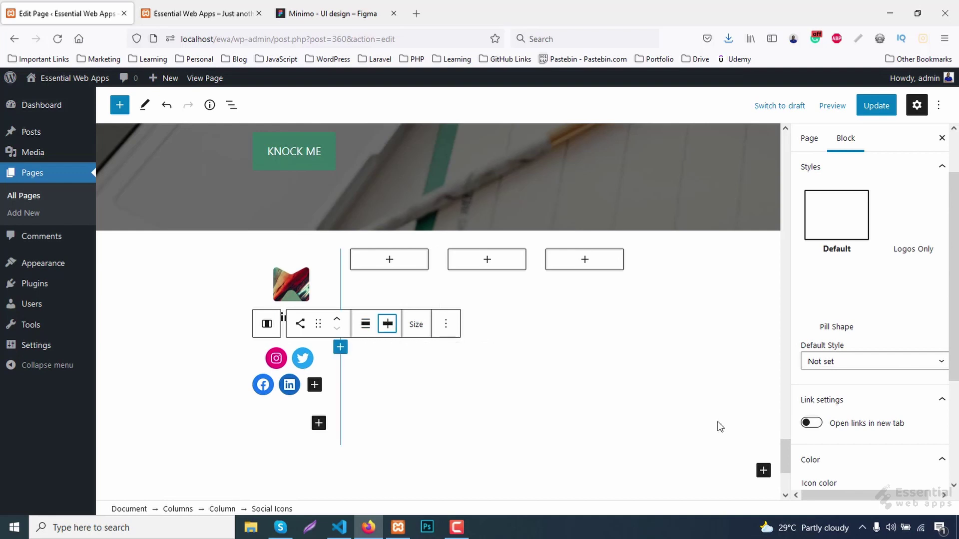
{"action": "scroll", "coordinate": [863, 430], "scroll_direction": "down", "scroll_amount": 3}
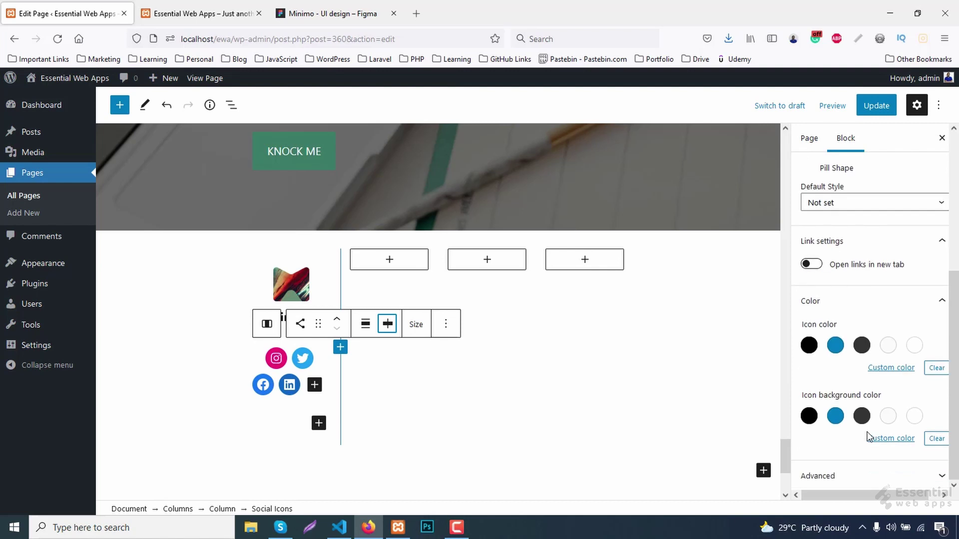
Make the social icons dark grey #3f3f3f on a white background and update the page.
{"action": "left_click", "coordinate": [897, 361]}
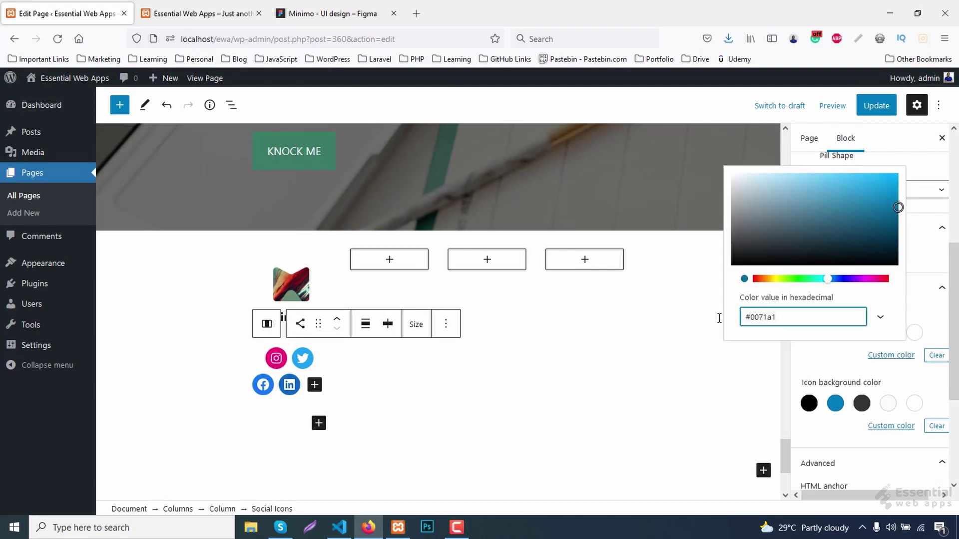
{"action": "key", "text": "ctrl+a"}
{"action": "type", "text": "#3f3f3f"}
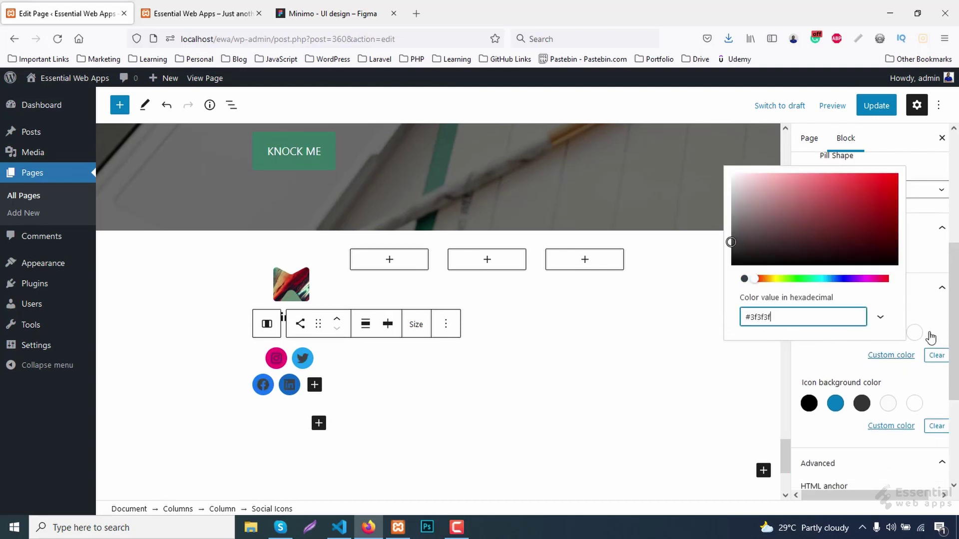
{"action": "left_click", "coordinate": [931, 300]}
{"action": "left_click", "coordinate": [858, 294]}
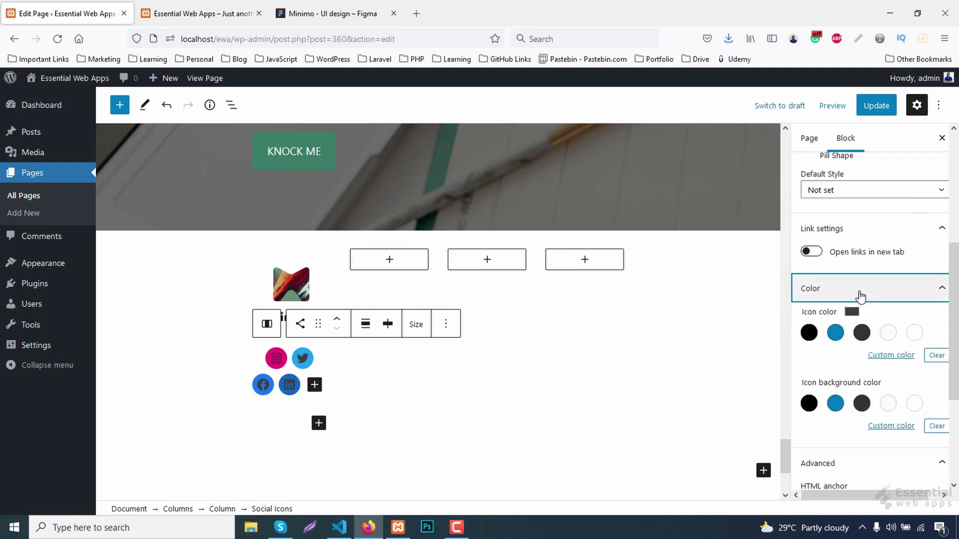
{"action": "scroll", "coordinate": [879, 327], "scroll_direction": "down", "scroll_amount": 3}
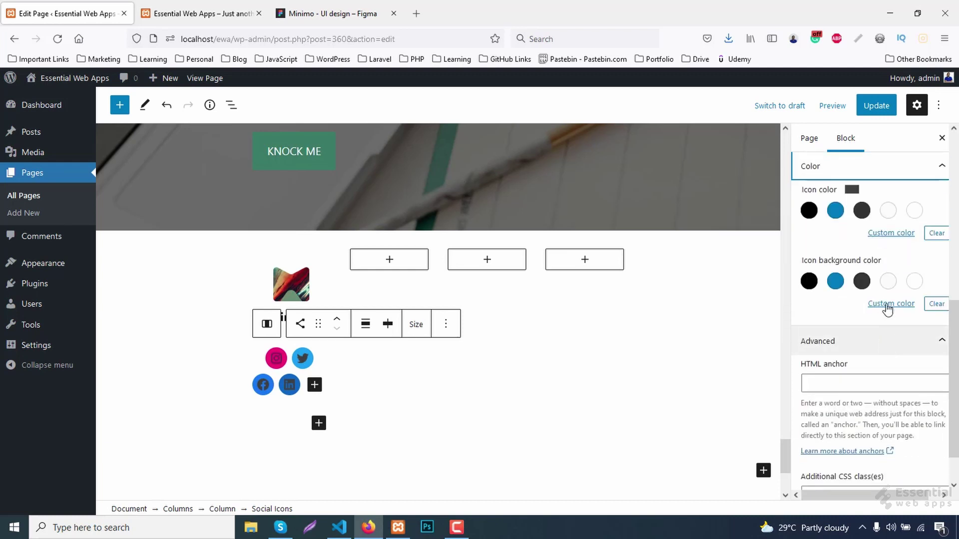
{"action": "left_click", "coordinate": [914, 281]}
{"action": "left_click", "coordinate": [882, 109]}
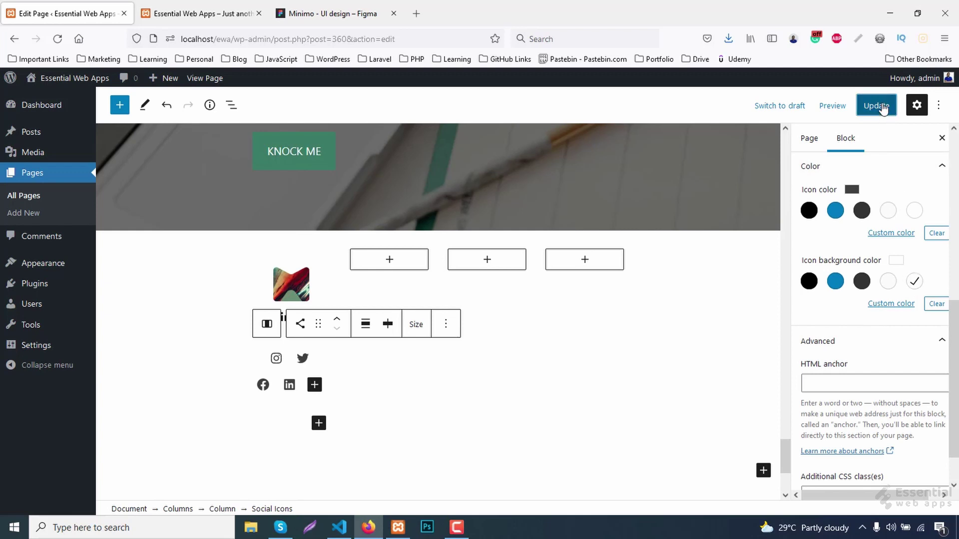
{"action": "left_click", "coordinate": [181, 13]}
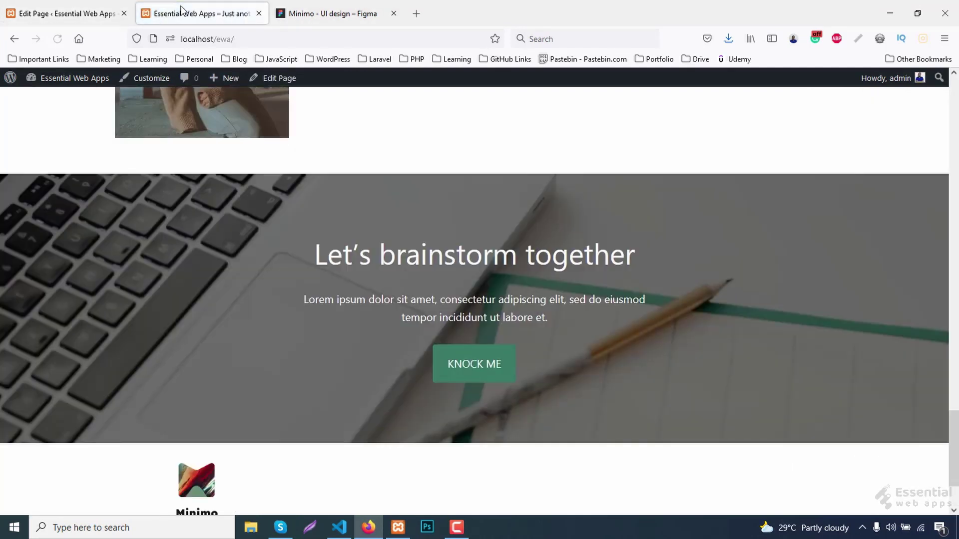
{"action": "scroll", "coordinate": [306, 280], "scroll_direction": "down", "scroll_amount": 2}
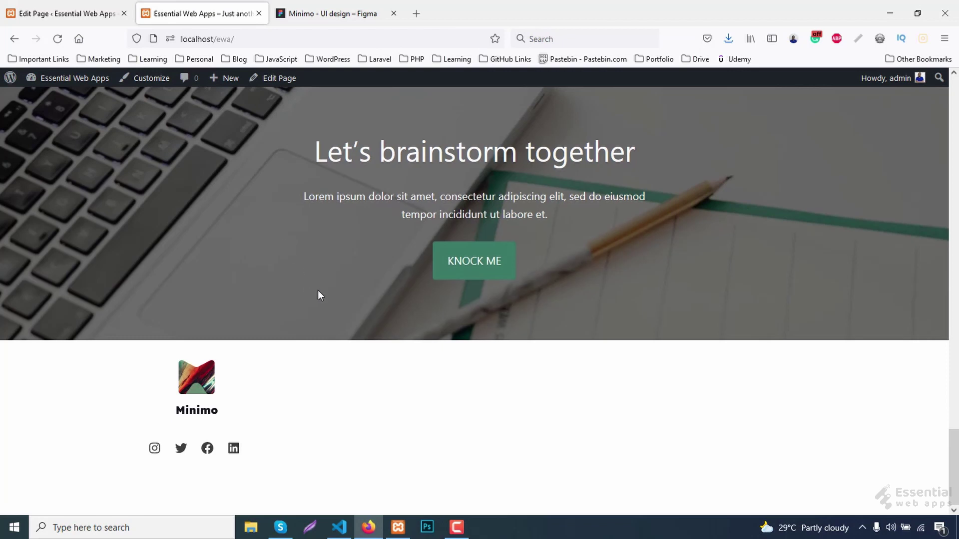
{"action": "left_click", "coordinate": [35, 6]}
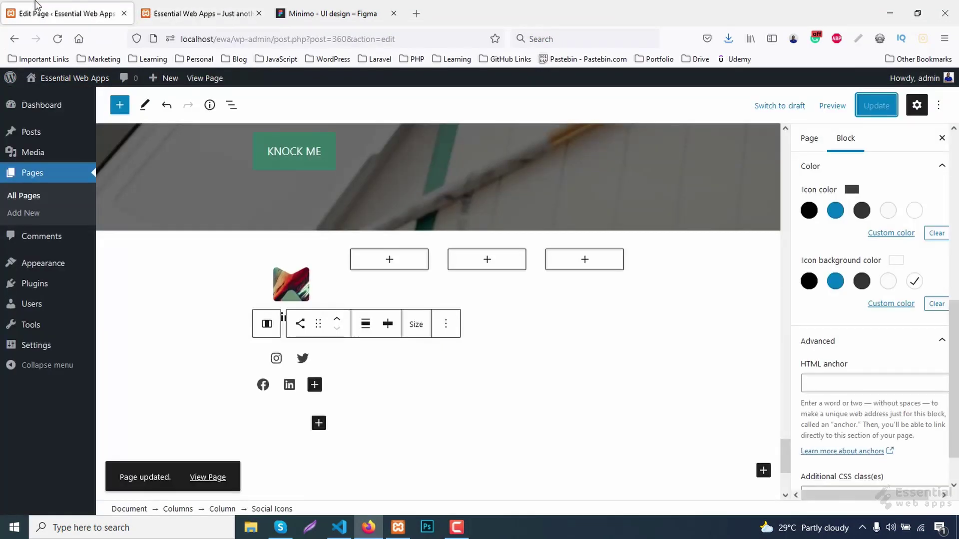
Add an H4 heading reading 'Address' to the second footer column.
{"action": "left_click", "coordinate": [390, 260]}
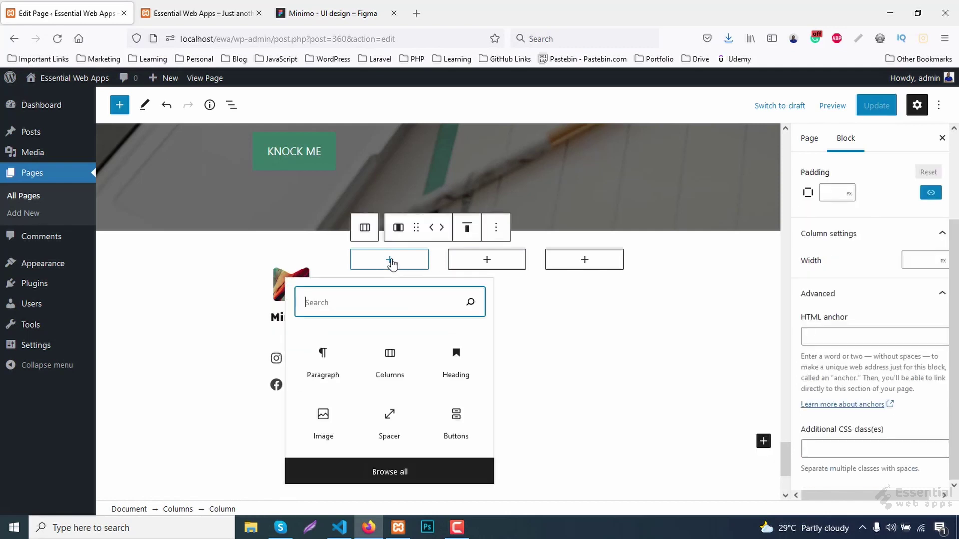
{"action": "left_click", "coordinate": [455, 363]}
{"action": "left_click", "coordinate": [490, 246]}
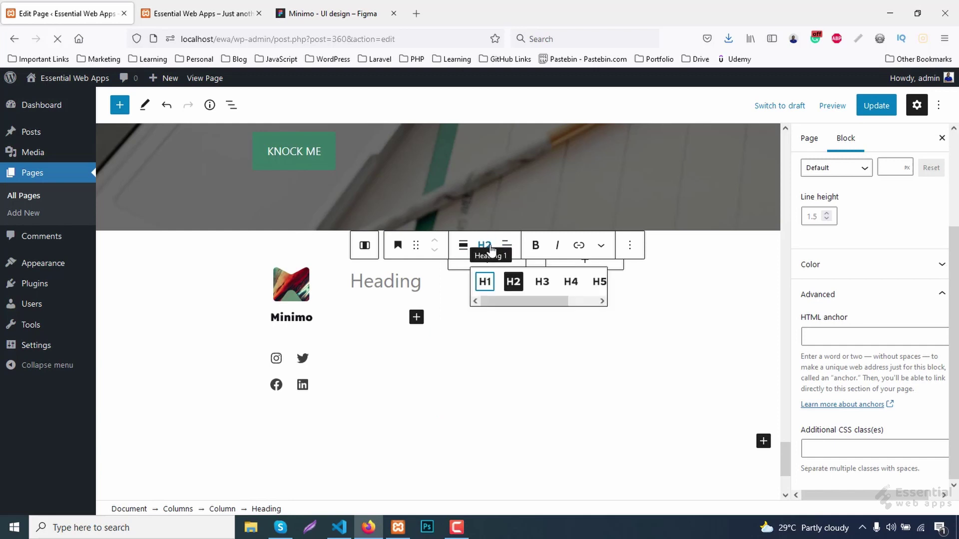
{"action": "left_click", "coordinate": [571, 281]}
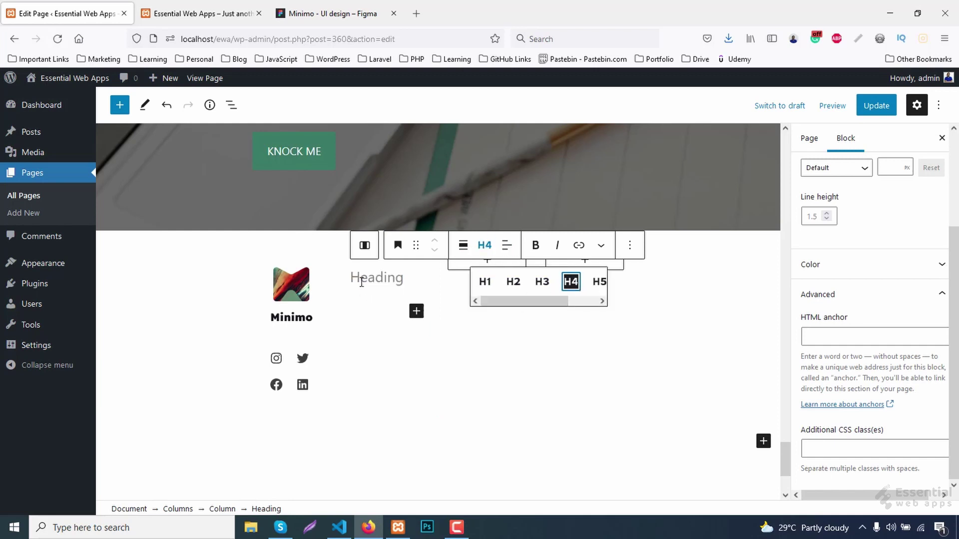
{"action": "left_click", "coordinate": [382, 286]}
{"action": "type", "text": "Add"}
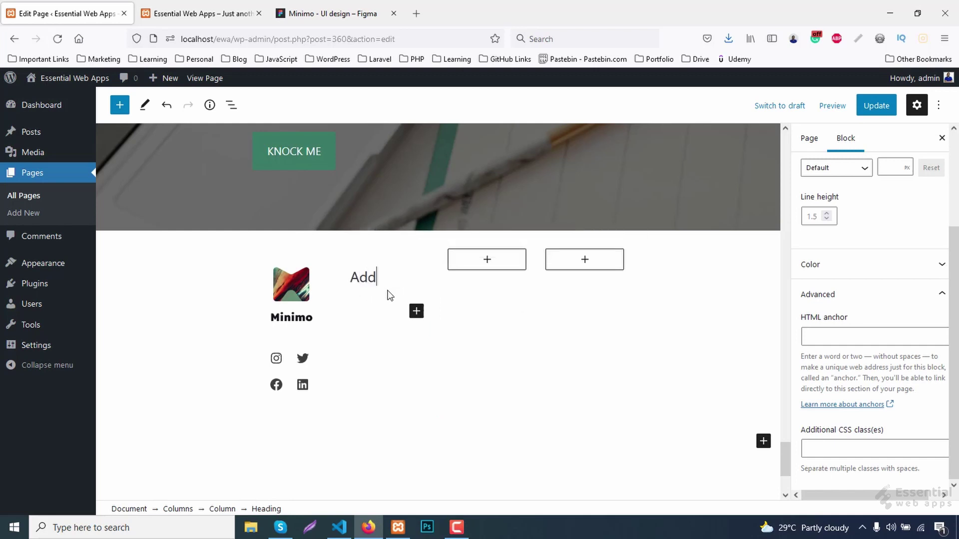
{"action": "type", "text": "ress"}
Add a paragraph under the Address heading with the pasted postal address, broken after 'Way,'.
{"action": "left_click", "coordinate": [416, 311]}
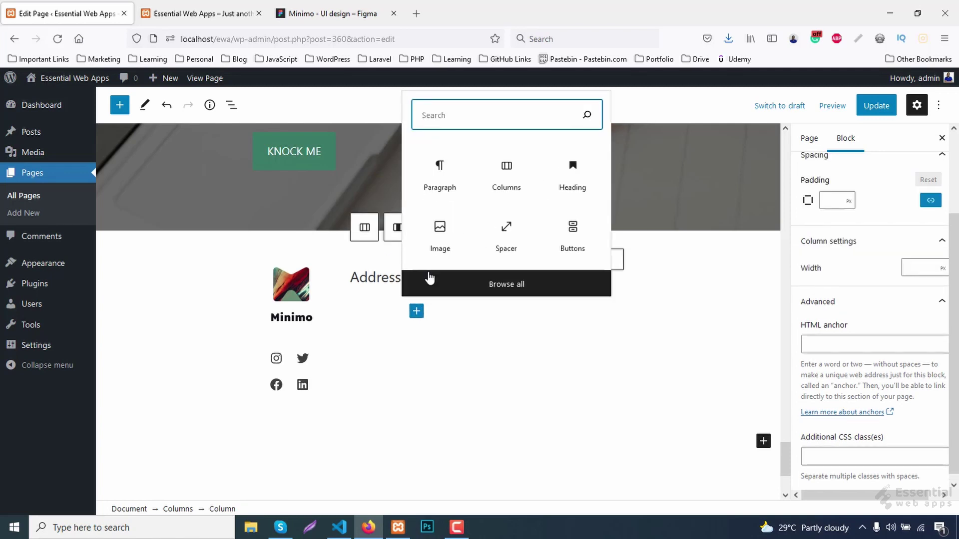
{"action": "left_click", "coordinate": [435, 186]}
{"action": "scroll", "coordinate": [410, 322], "scroll_direction": "down", "scroll_amount": 2}
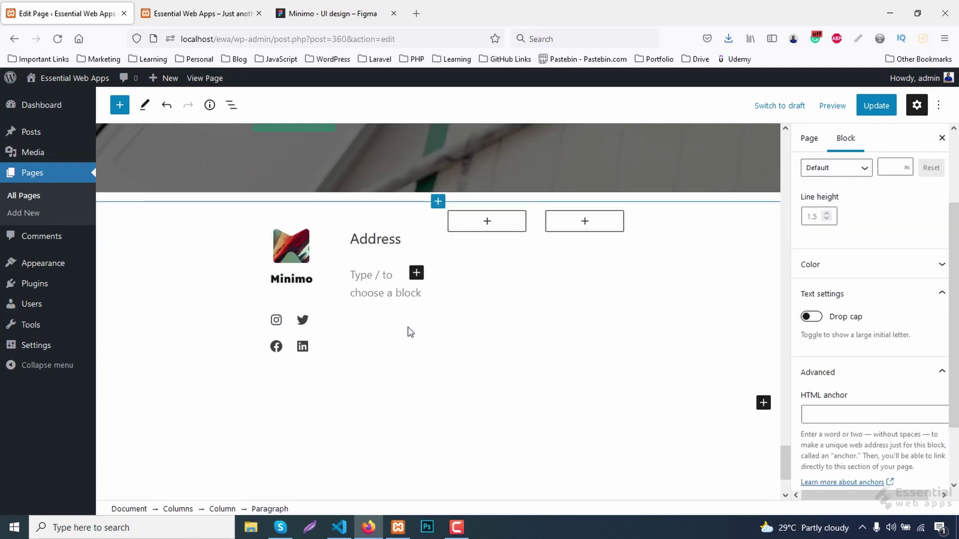
{"action": "left_click", "coordinate": [377, 242]}
{"action": "key", "text": "shift+Return"}
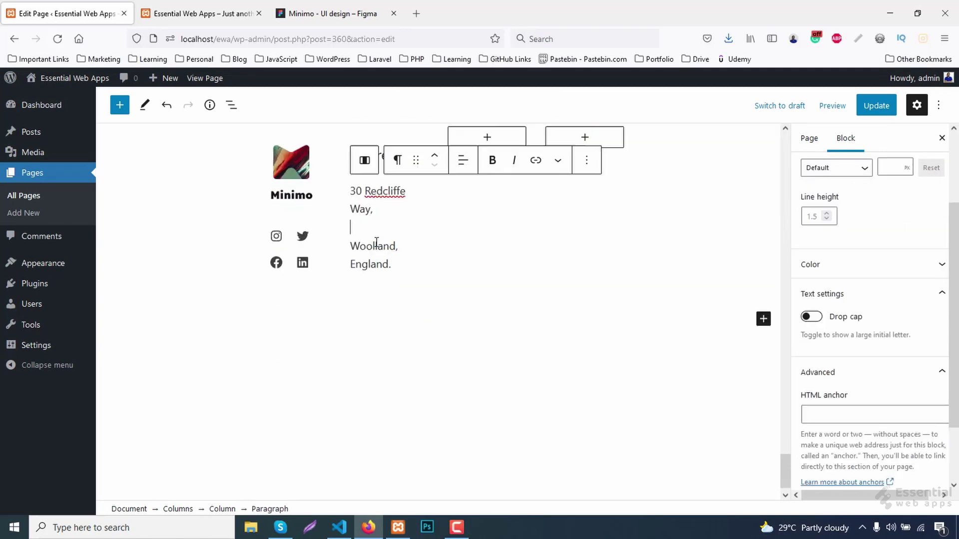
{"action": "key", "text": "Delete"}
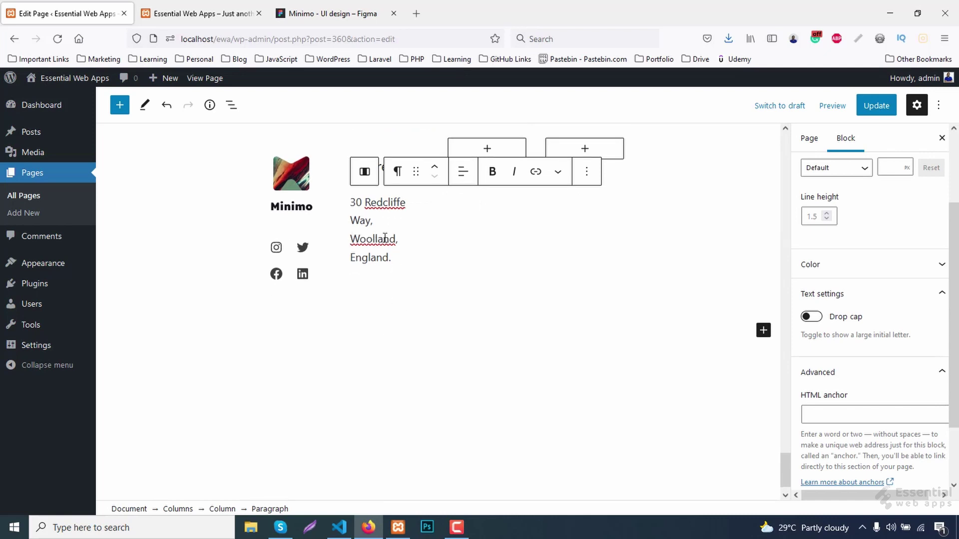
Give the Address heading the additional CSS class footer-title.
{"action": "scroll", "coordinate": [384, 239], "scroll_direction": "up", "scroll_amount": 2}
{"action": "left_click", "coordinate": [378, 234]}
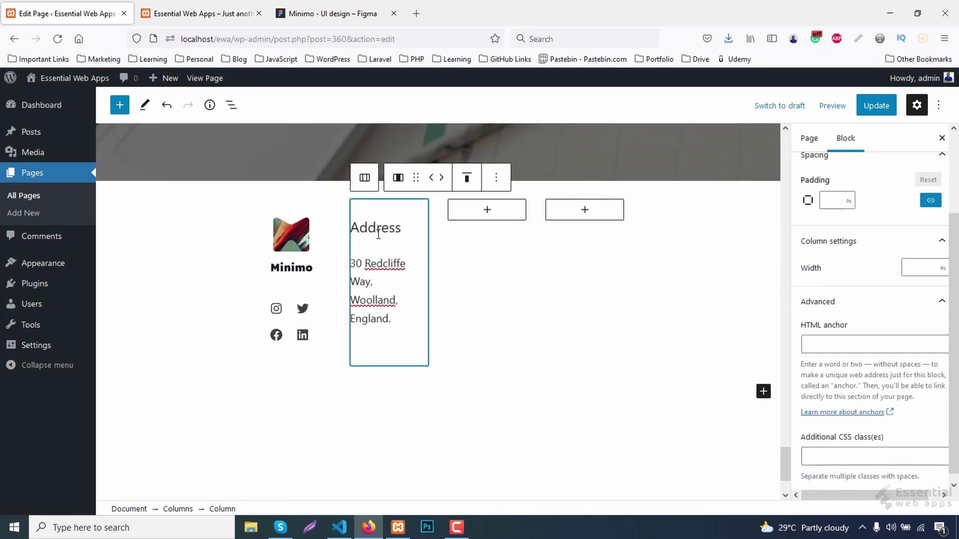
{"action": "left_click", "coordinate": [380, 232]}
{"action": "left_click", "coordinate": [844, 425]}
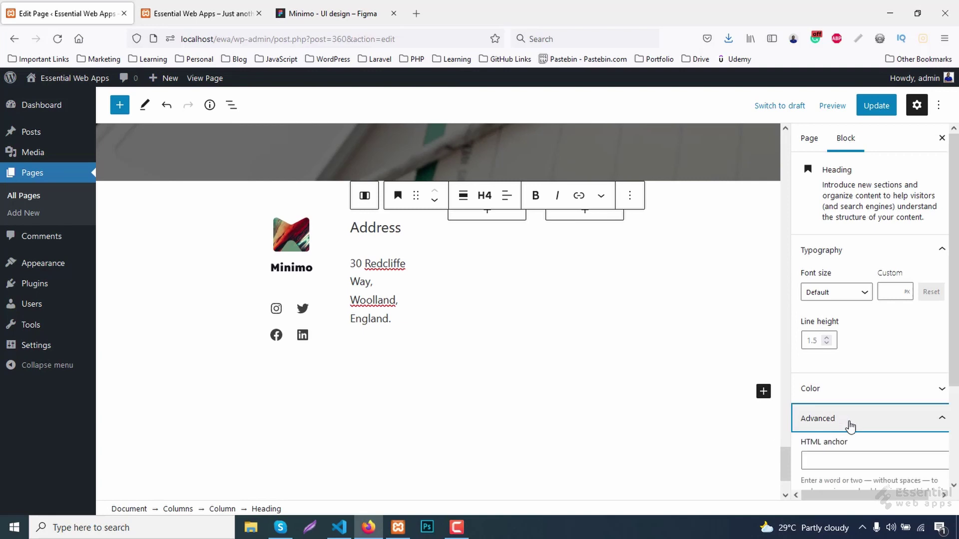
{"action": "left_click", "coordinate": [839, 448]}
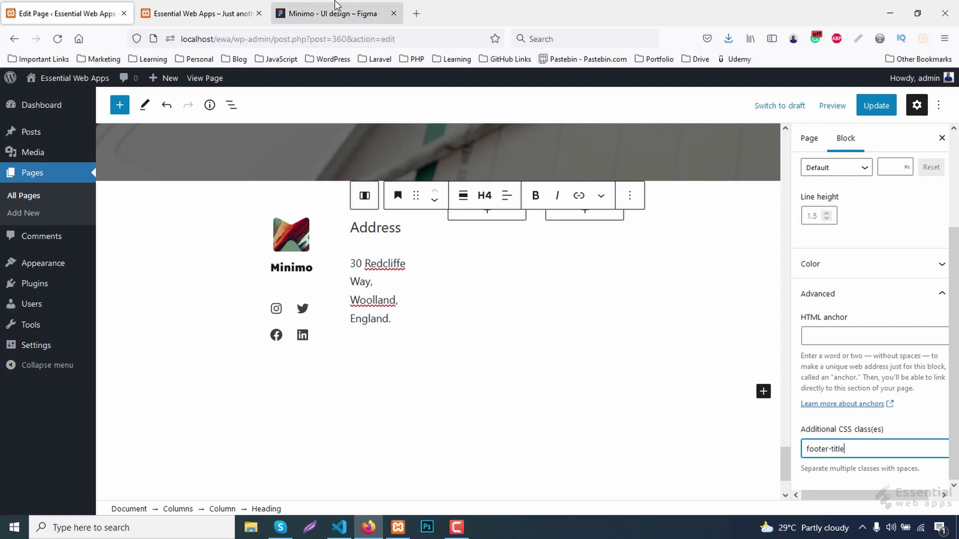
{"action": "left_click", "coordinate": [489, 212]}
Add an H4 'Contact' heading to the third column with a phone number and e-mail paragraph.
{"action": "left_click", "coordinate": [554, 317]}
{"action": "left_click", "coordinate": [577, 194]}
{"action": "left_click", "coordinate": [668, 231]}
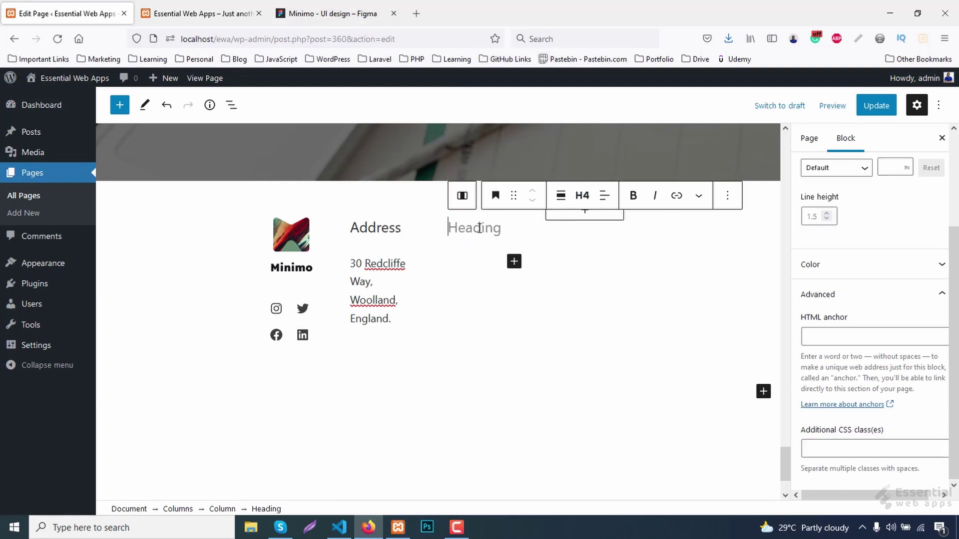
{"action": "type", "text": "Contact"}
{"action": "left_click", "coordinate": [514, 261]}
{"action": "left_click", "coordinate": [547, 365]}
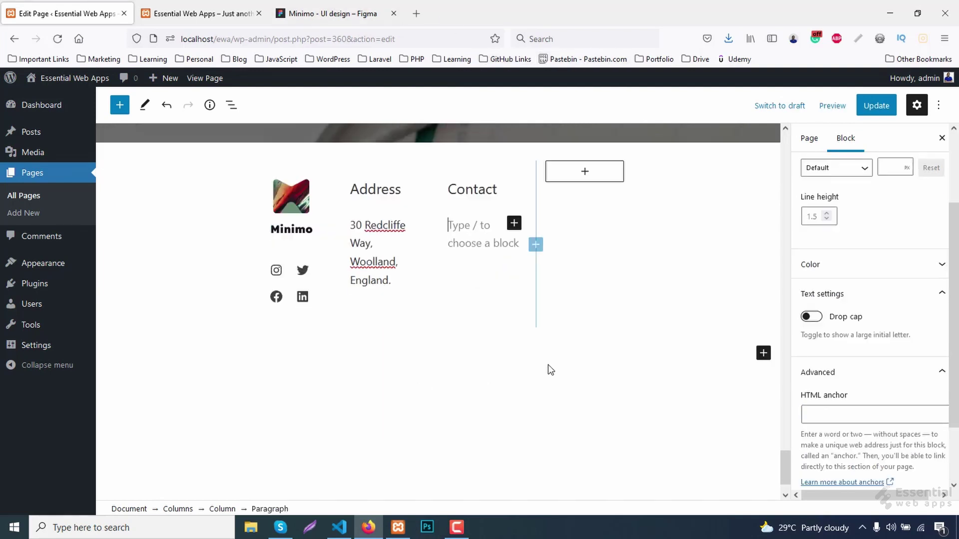
{"action": "key", "text": "shift+Return"}
{"action": "type", "text": "email@domain.com"}
Add an H4 'Office Hours' heading to the last column with 'Saturday - Thursday' and '9Am - 5PM' lines.
{"action": "left_click", "coordinate": [610, 278]}
{"action": "scroll", "coordinate": [610, 279], "scroll_direction": "up", "scroll_amount": 3}
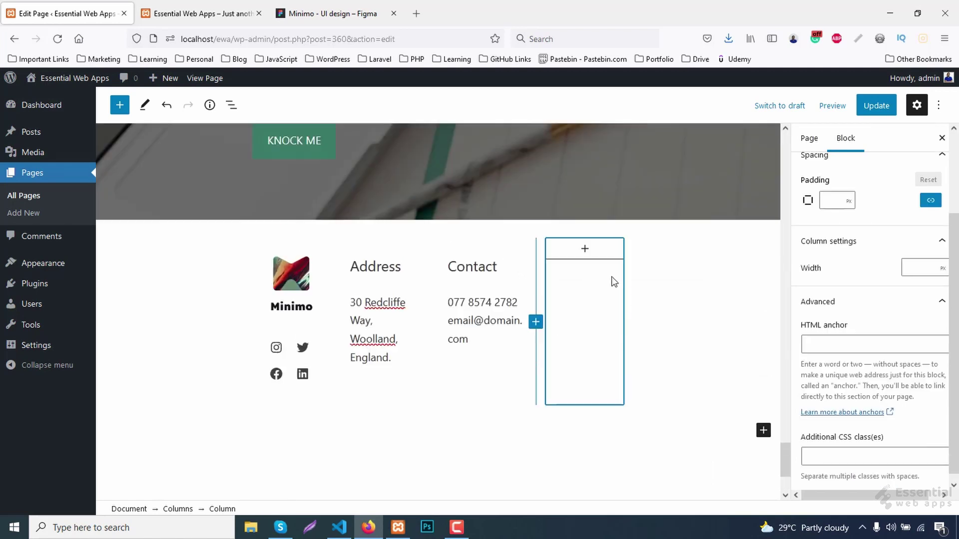
{"action": "left_click", "coordinate": [582, 258]}
{"action": "left_click", "coordinate": [658, 360]}
{"action": "left_click", "coordinate": [685, 249]}
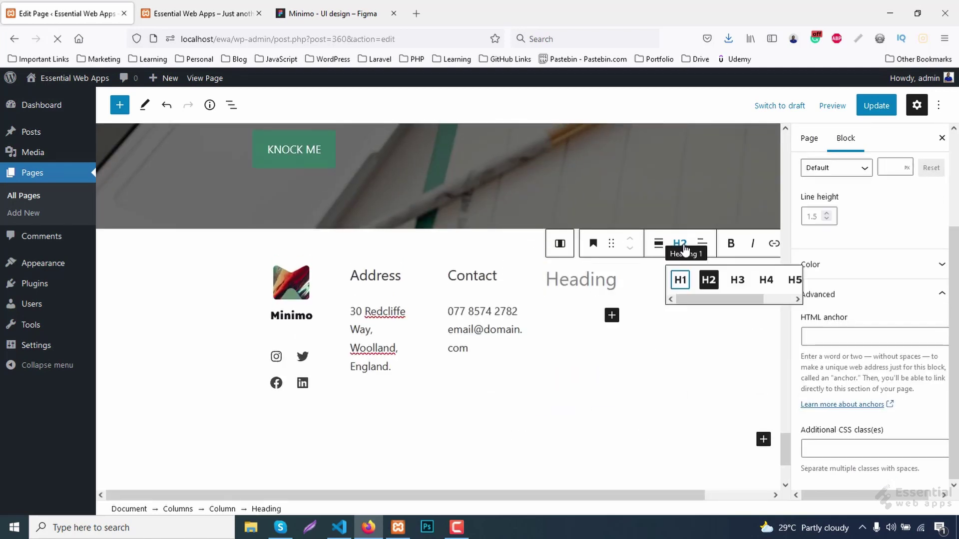
{"action": "left_click", "coordinate": [766, 280]}
{"action": "type", "text": "Office Hours"}
{"action": "left_click", "coordinate": [611, 309]}
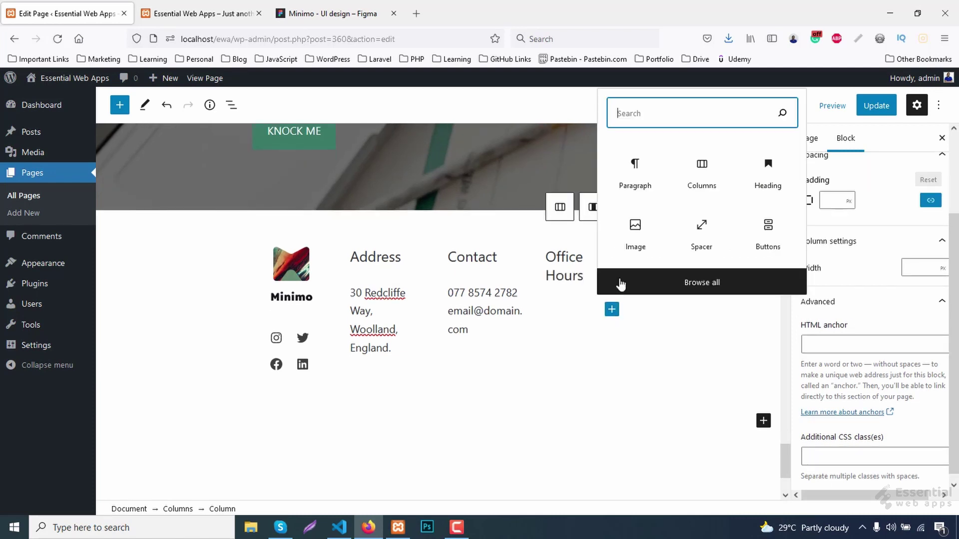
{"action": "left_click", "coordinate": [636, 170]}
{"action": "type", "text": "Saturday - Thursday"}
{"action": "key", "text": "shift+Return"}
{"action": "type", "text": "9Am"}
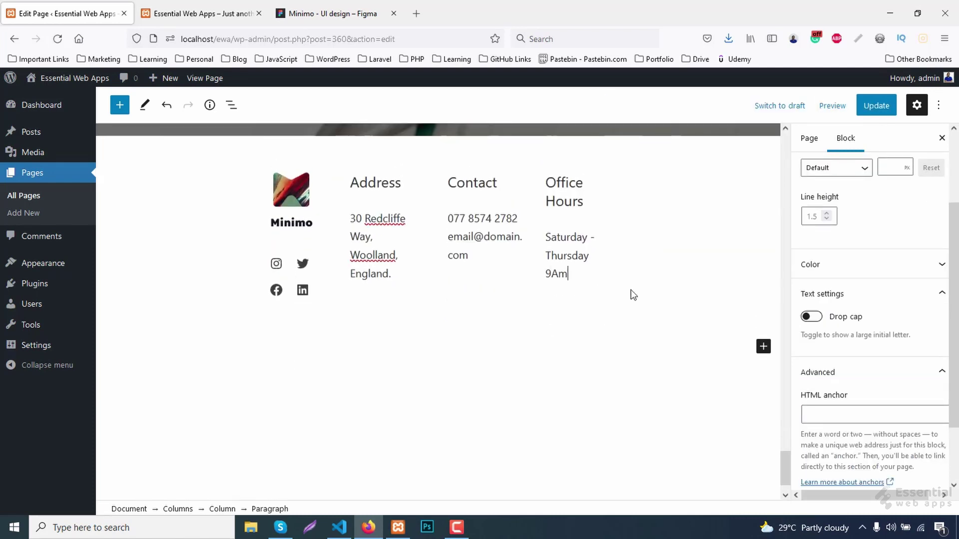
{"action": "type", "text": " - 5PM"}
Fill in the additional CSS class fields for the Office Hours and Contact headings.
{"action": "left_click", "coordinate": [557, 183]}
{"action": "left_click", "coordinate": [847, 449]}
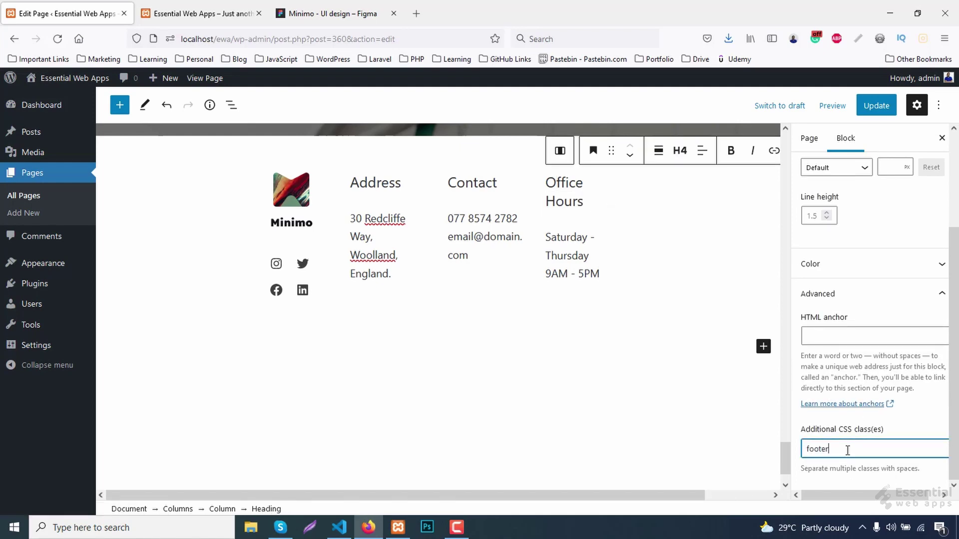
{"action": "left_click", "coordinate": [470, 176]}
{"action": "left_click", "coordinate": [829, 448]}
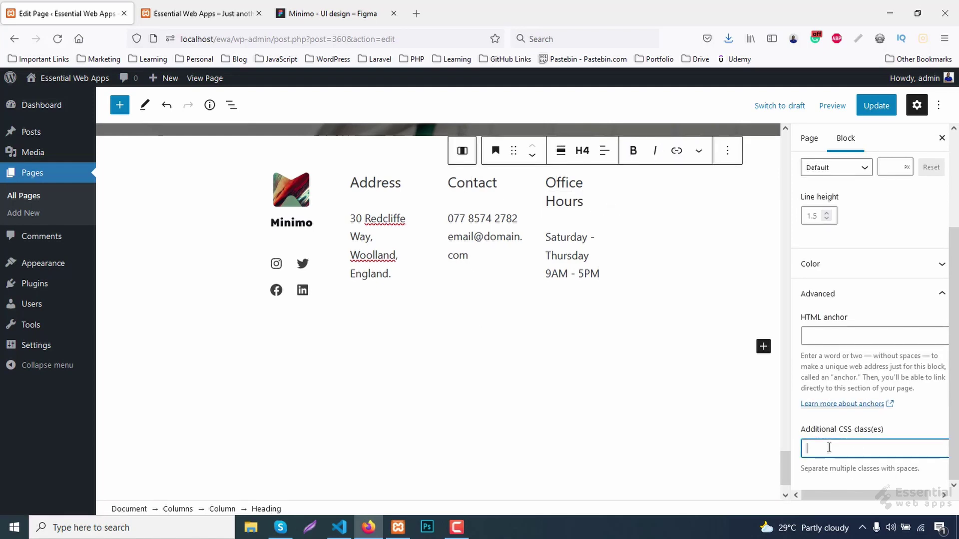
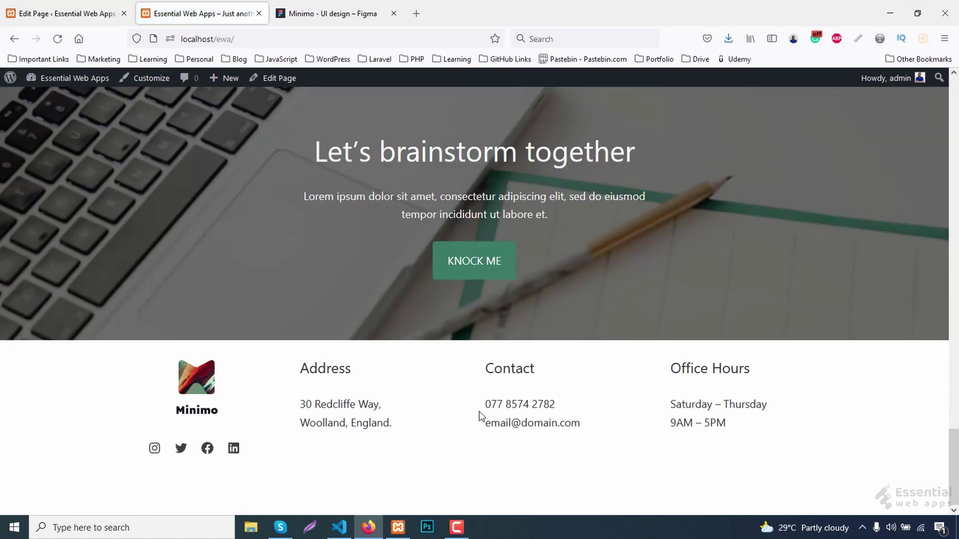
Compare the footer with the Minimo design and inspect the Address heading in DevTools.
{"action": "left_click", "coordinate": [370, 6]}
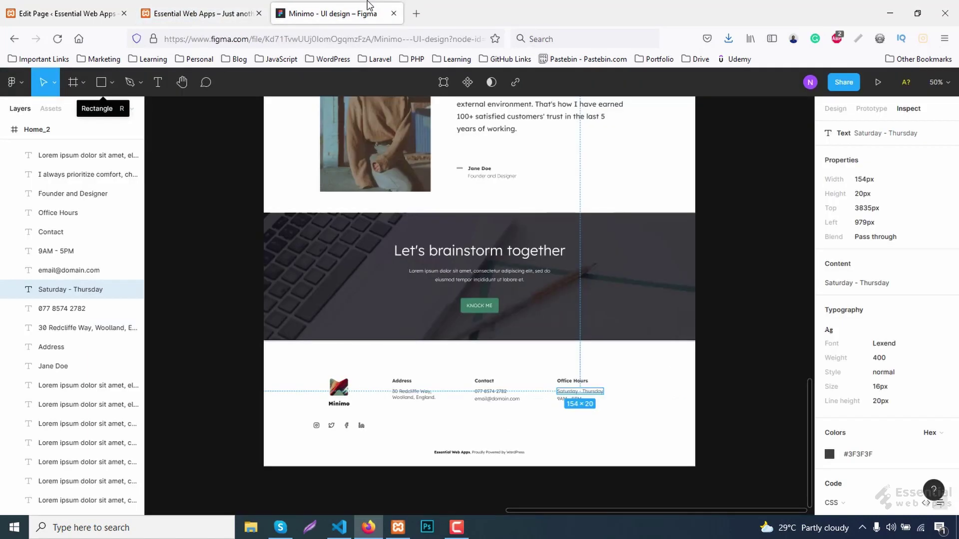
{"action": "left_click", "coordinate": [402, 383]}
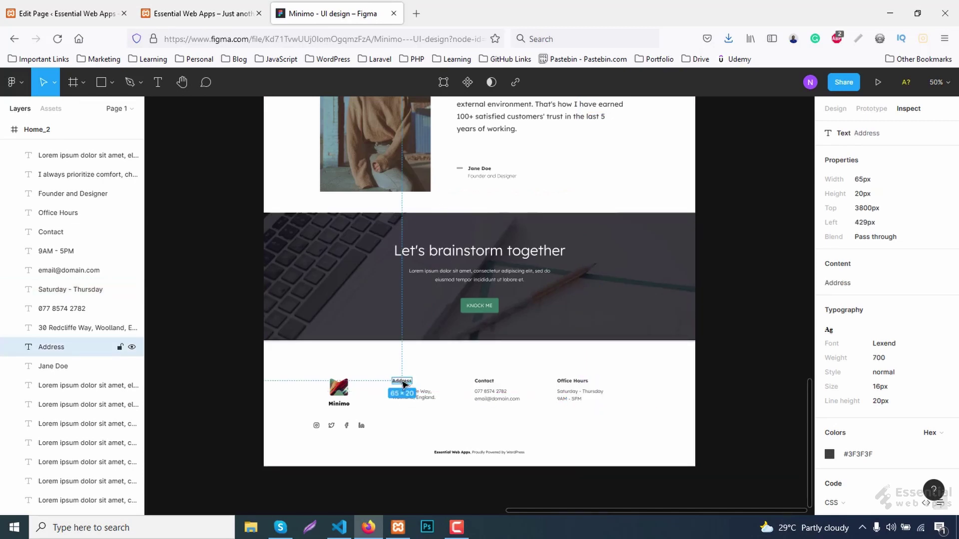
{"action": "left_click", "coordinate": [190, 10]}
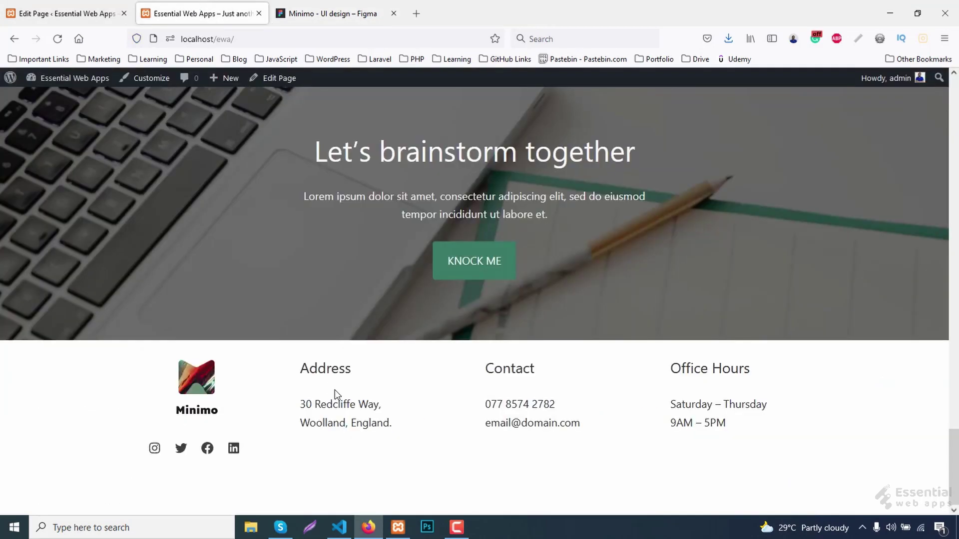
{"action": "right_click", "coordinate": [330, 370]}
{"action": "left_click", "coordinate": [357, 366]}
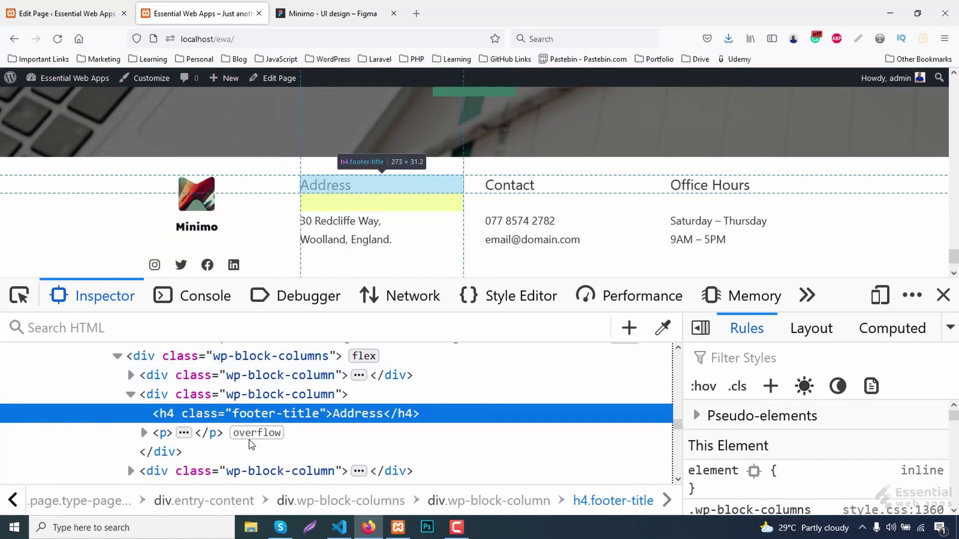
Add a new .footer-title rule with font-weight 700 and font-size 20px.
{"action": "left_click", "coordinate": [771, 387]}
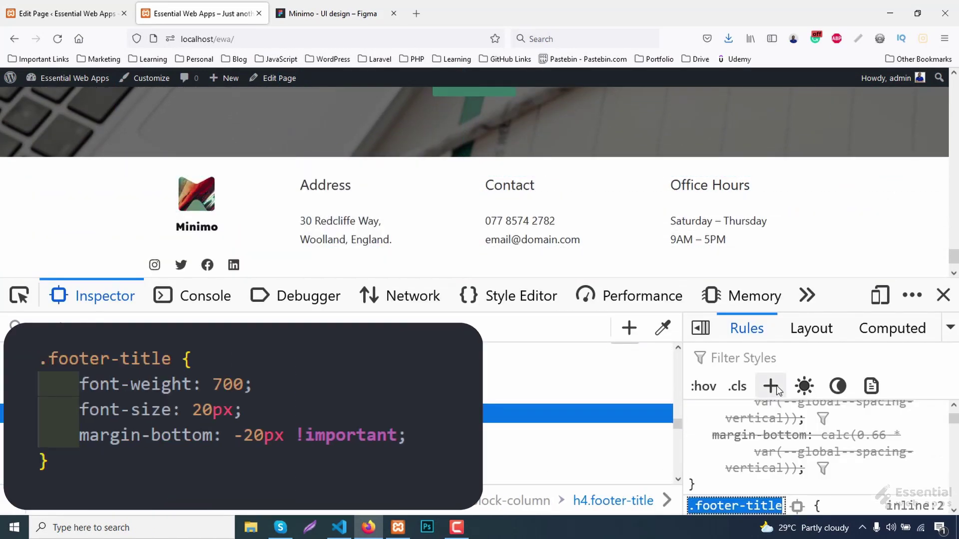
{"action": "key", "text": "Return"}
{"action": "type", "text": "font-weight"}
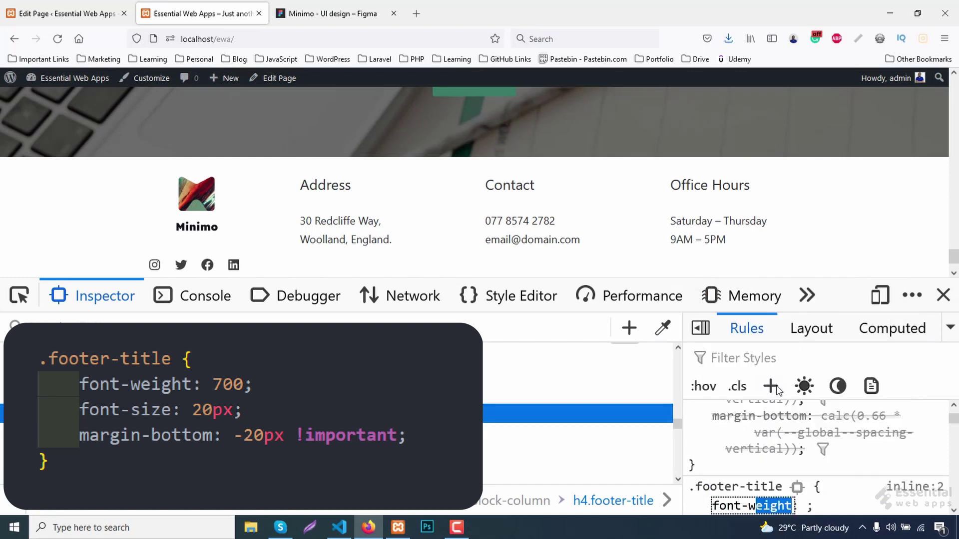
{"action": "key", "text": "Tab"}
{"action": "type", "text": "700"}
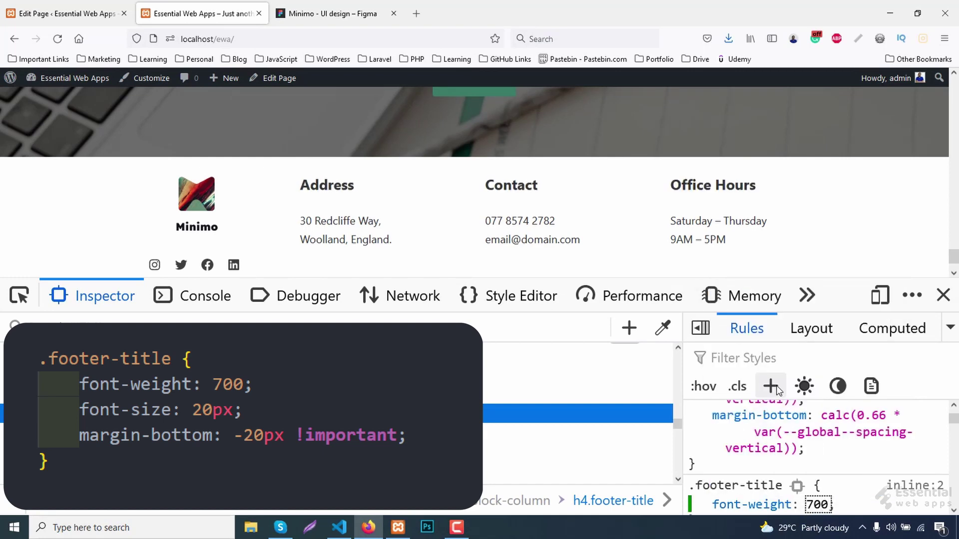
{"action": "key", "text": "Return"}
{"action": "type", "text": "font-size"}
{"action": "key", "text": "Tab"}
{"action": "type", "text": "2"}
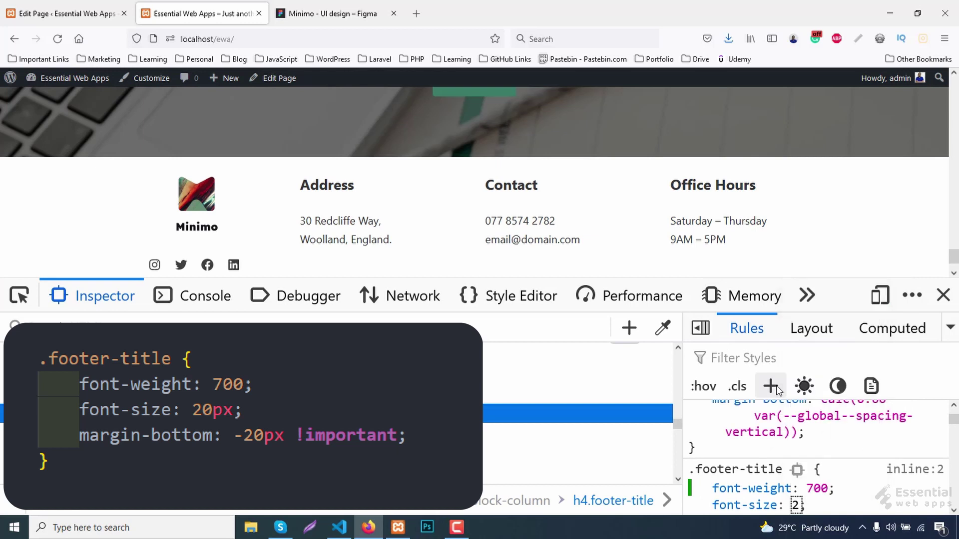
{"action": "type", "text": "0px"}
{"action": "key", "text": "Return"}
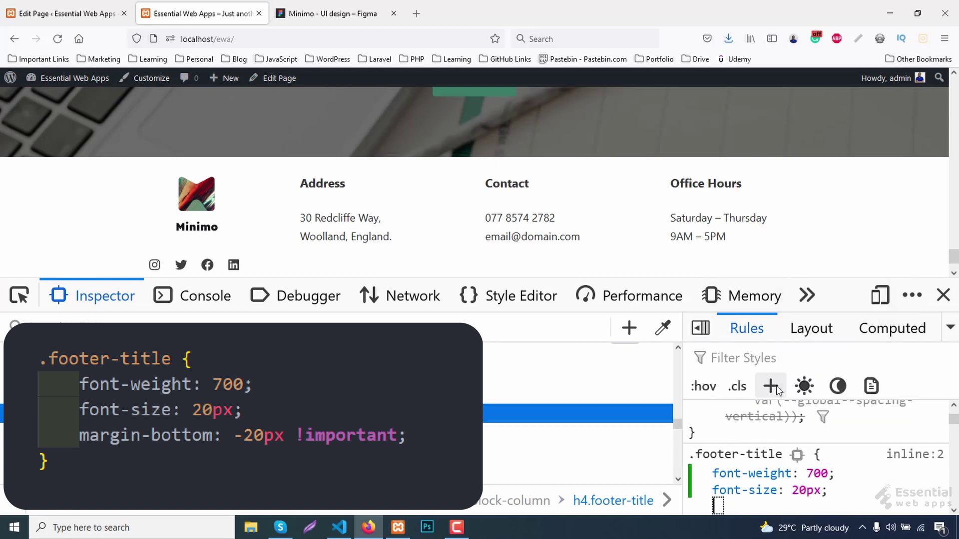
Give .footer-title a -20px !important bottom margin and copy the whole rule.
{"action": "type", "text": "margin-bottom"}
{"action": "key", "text": "Tab"}
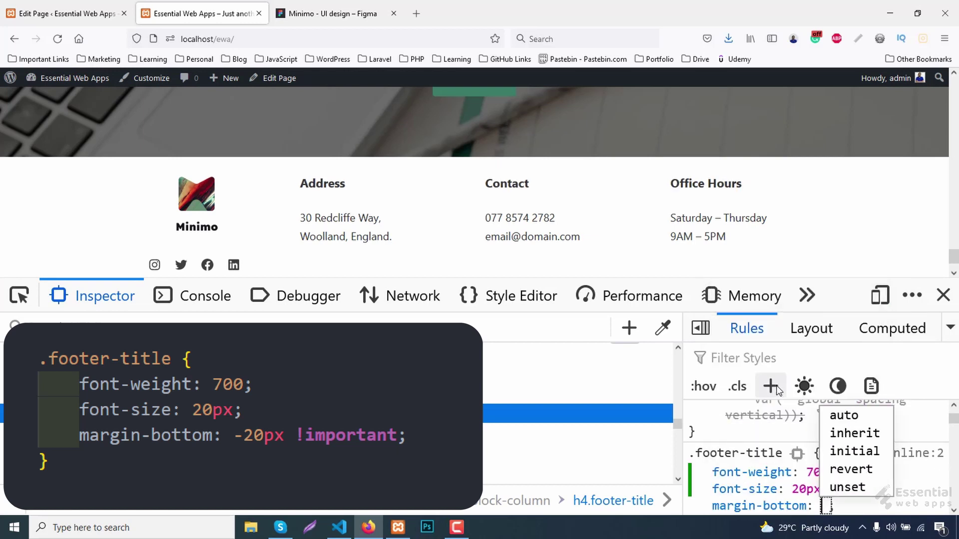
{"action": "type", "text": "0"}
{"action": "key", "text": "BackSpace"}
{"action": "key", "text": "BackSpace"}
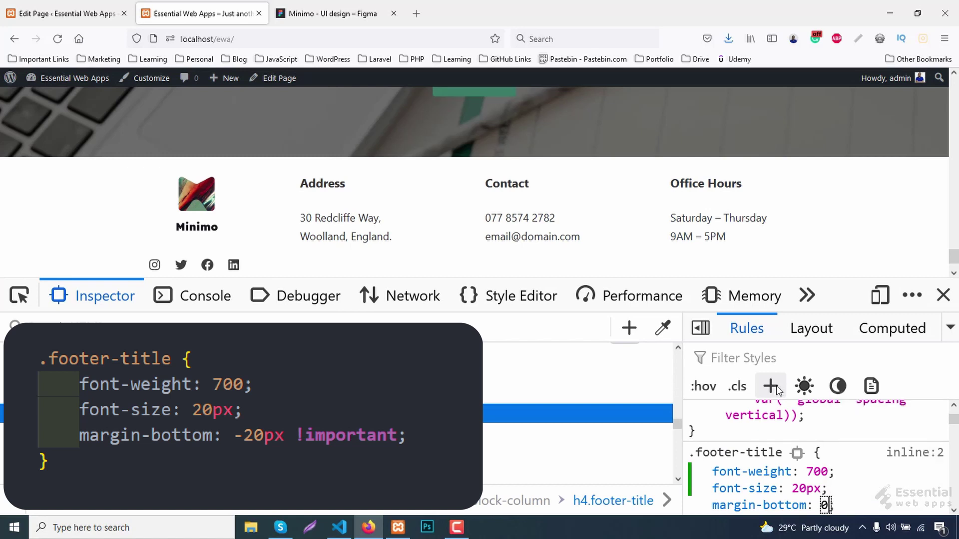
{"action": "type", "text": "px "}
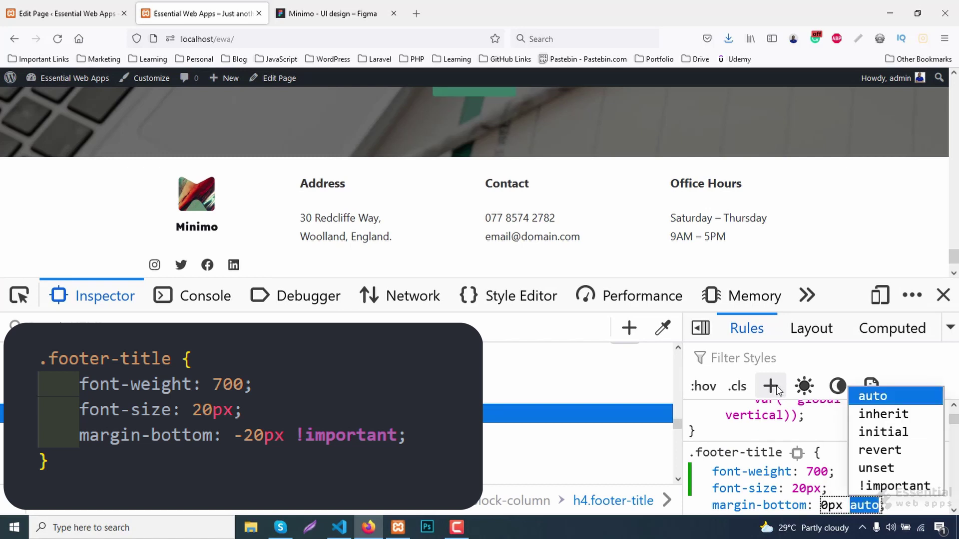
{"action": "type", "text": "!important"}
{"action": "key", "text": "Left"}
{"action": "key", "text": "Left"}
{"action": "key", "text": "Left"}
{"action": "key", "text": "Left"}
{"action": "key", "text": "Left"}
{"action": "key", "text": "Down"}
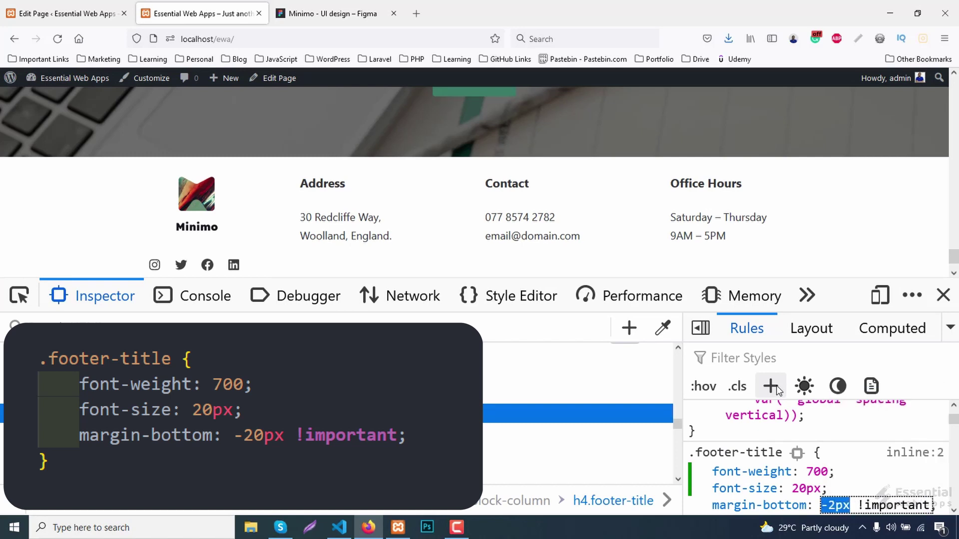
{"action": "key", "text": "Down"}
{"action": "key", "text": "Down"}
{"action": "key", "text": "Down"}
{"action": "key", "text": "Down"}
{"action": "key", "text": "Down"}
{"action": "key", "text": "Down"}
{"action": "key", "text": "Down"}
{"action": "key", "text": "Down"}
{"action": "key", "text": "Down"}
{"action": "key", "text": "Down"}
{"action": "key", "text": "Down"}
{"action": "key", "text": "Down"}
{"action": "key", "text": "Down"}
{"action": "key", "text": "Down"}
{"action": "key", "text": "Down"}
{"action": "key", "text": "Down"}
{"action": "key", "text": "Down"}
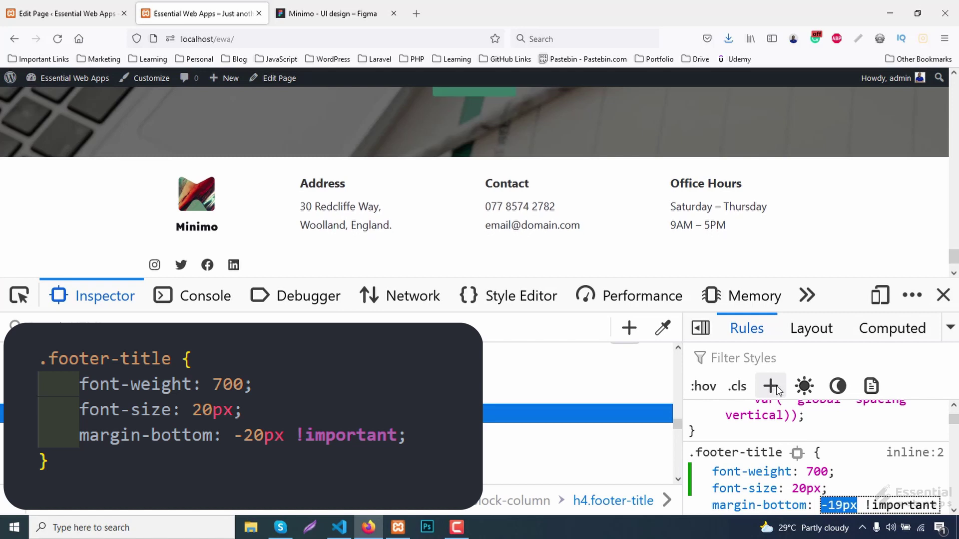
{"action": "key", "text": "Down"}
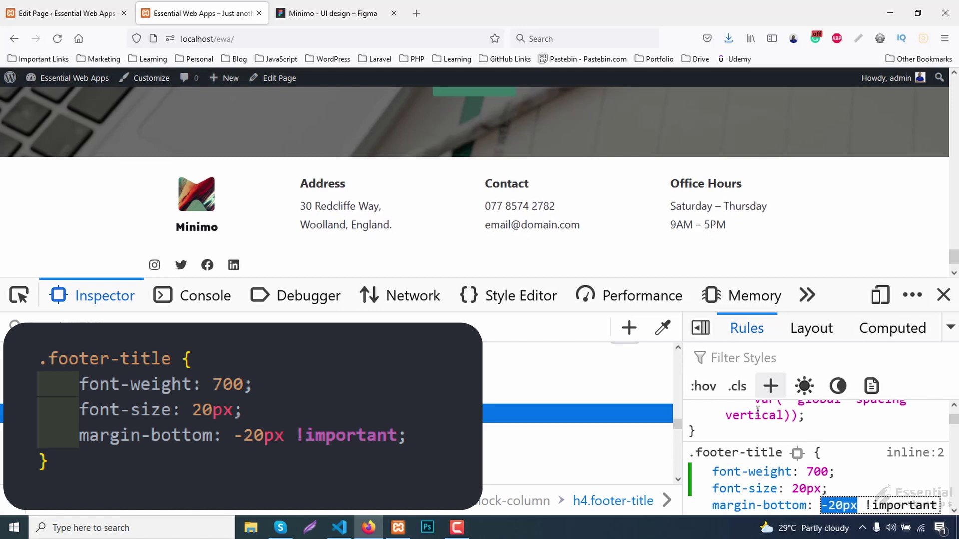
{"action": "right_click", "coordinate": [745, 452]}
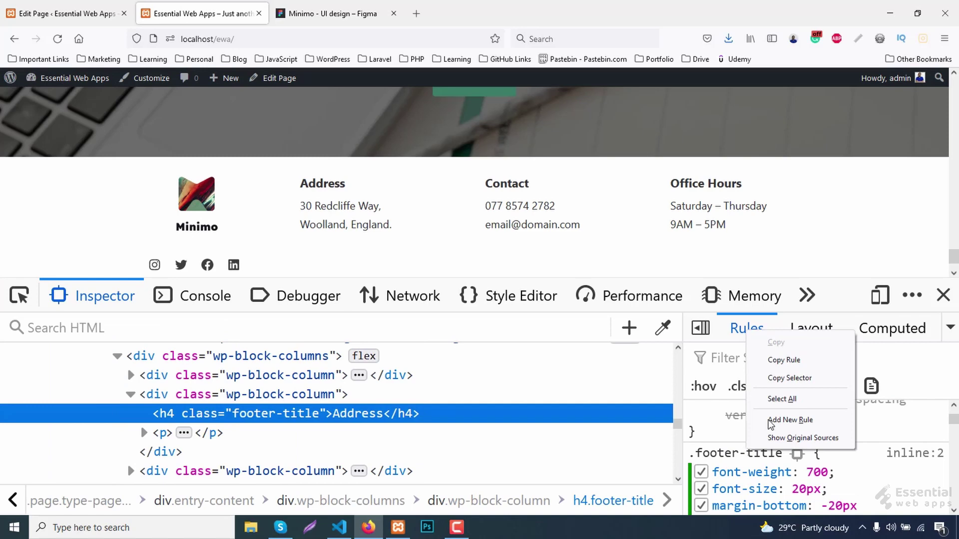
{"action": "left_click", "coordinate": [784, 363]}
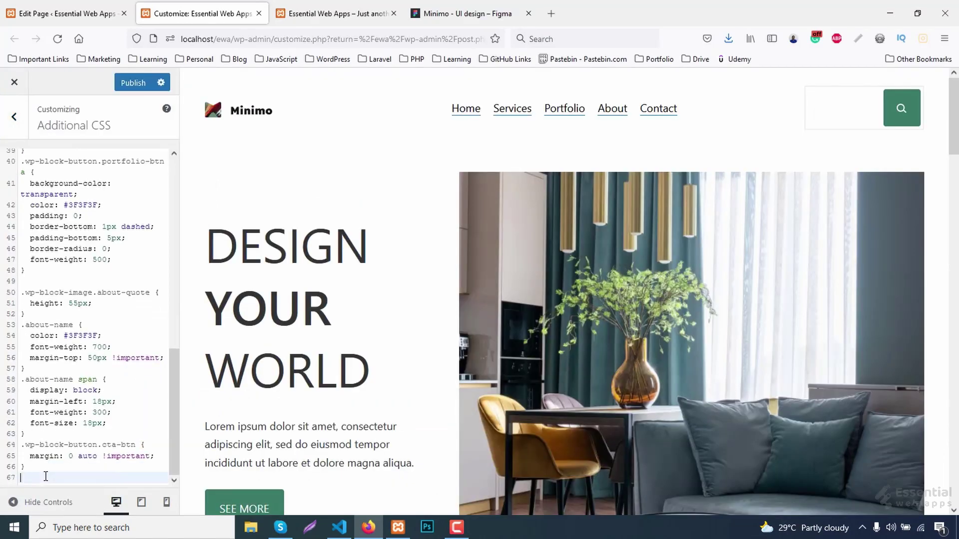
Paste the .footer-title rule into Additional CSS, publish it, and reload the live homepage.
{"action": "type", "text": ".footer-title {   font-weight: 700;   font-size: 20px;   margin-bottom: -20px !important; }"}
{"action": "left_click", "coordinate": [133, 81]}
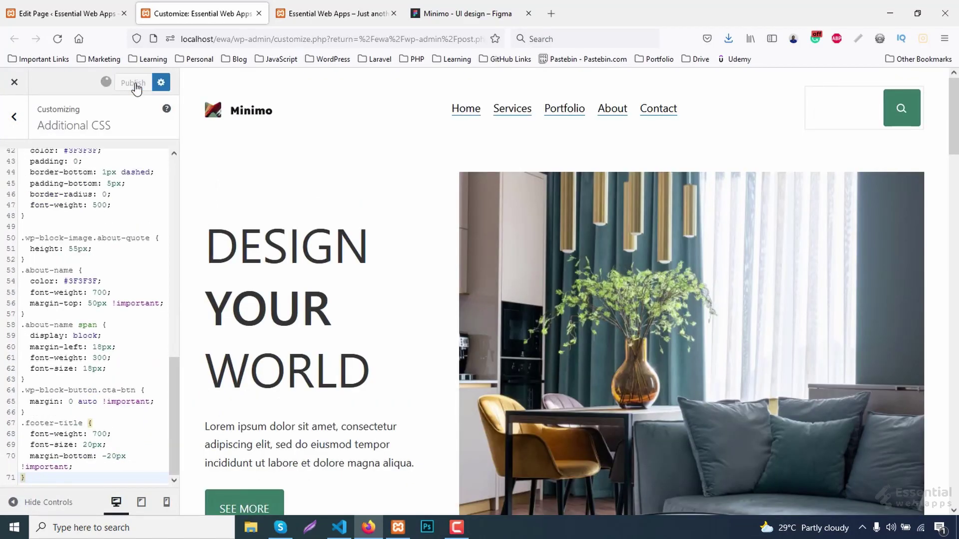
{"action": "left_click", "coordinate": [318, 11]}
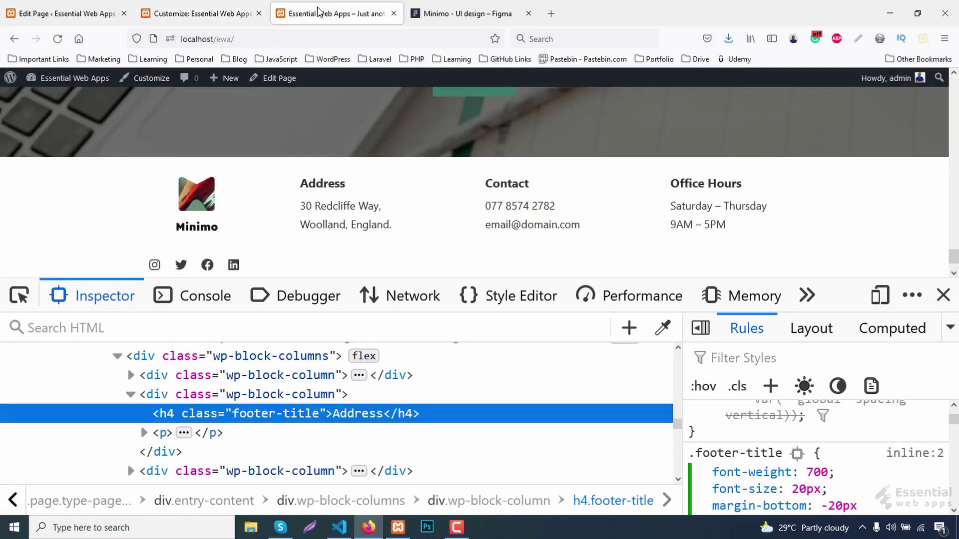
{"action": "key", "text": "F5"}
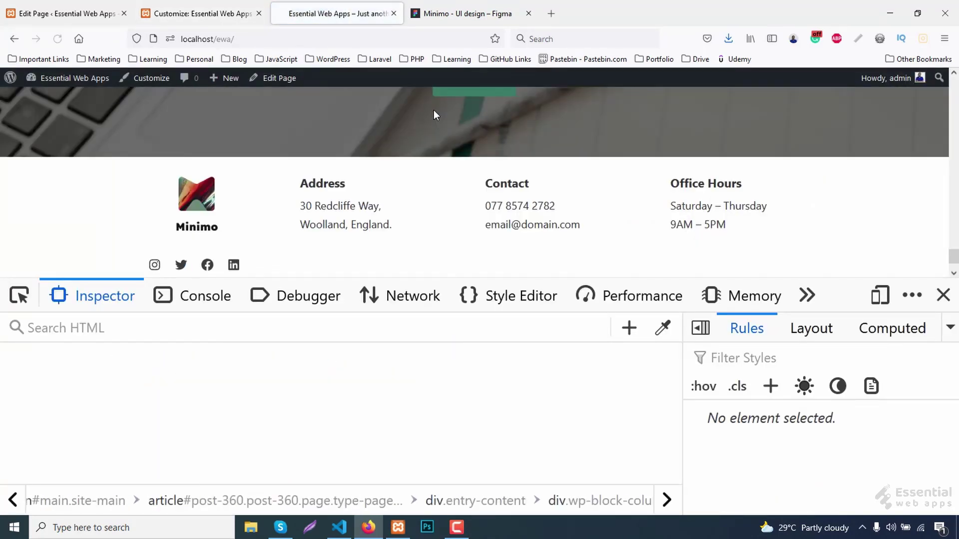
{"action": "left_click", "coordinate": [944, 294]}
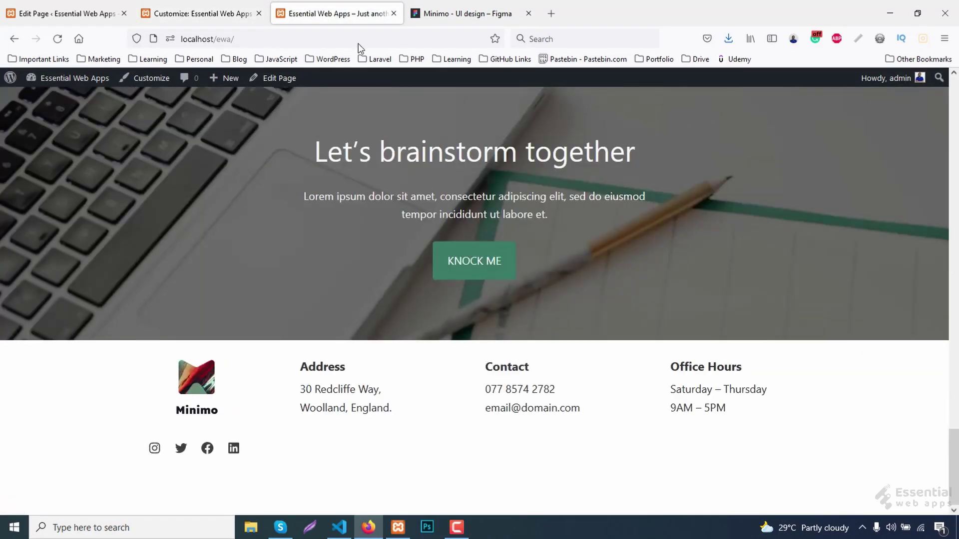
Insert a 60px Spacer above the footer columns, update the page and reload the site.
{"action": "left_click", "coordinate": [452, 6]}
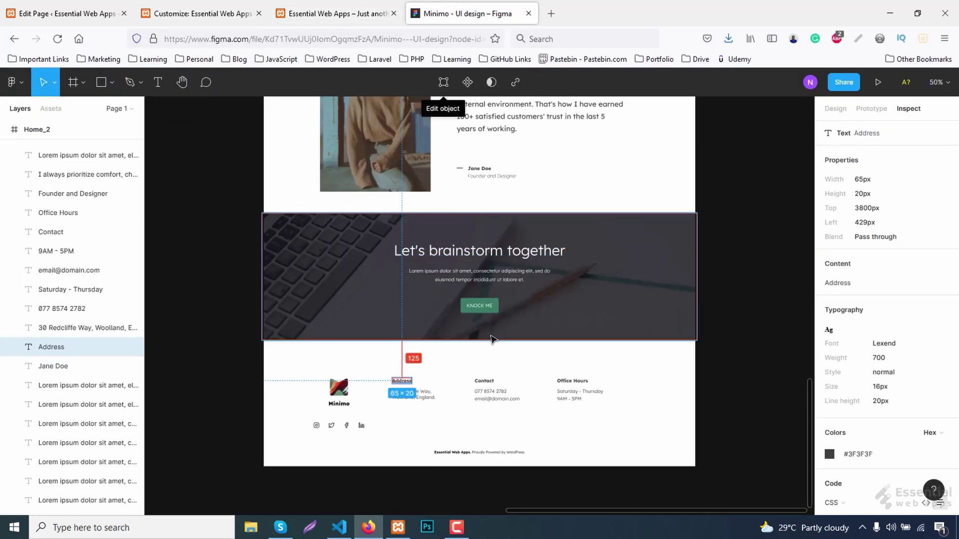
{"action": "left_click", "coordinate": [65, 13]}
{"action": "left_click", "coordinate": [437, 268]}
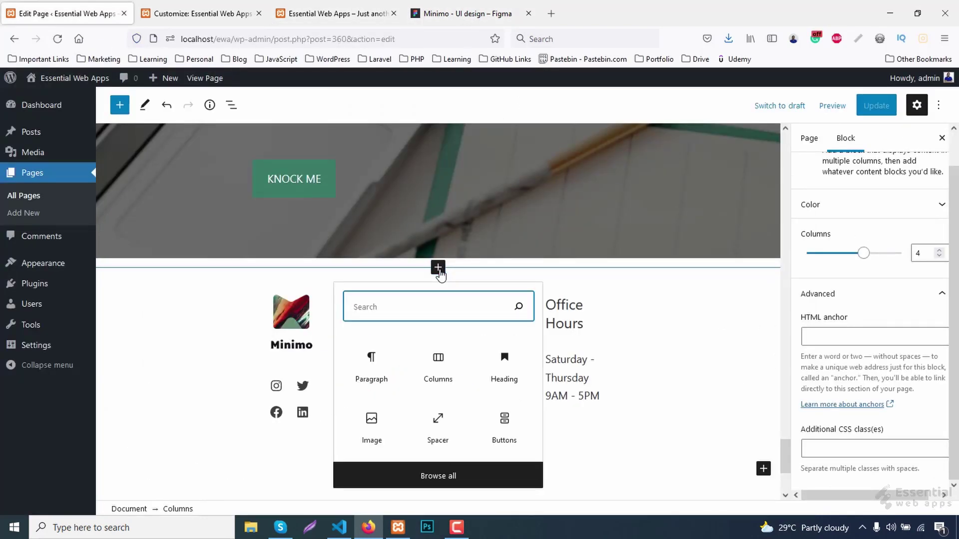
{"action": "left_click", "coordinate": [450, 425]}
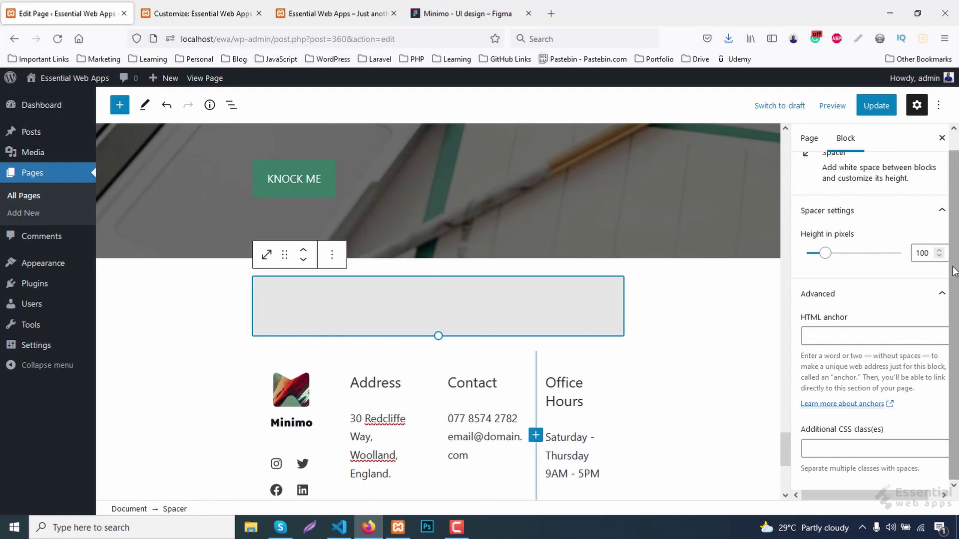
{"action": "left_click_drag", "start_coordinate": [917, 252], "coordinate": [934, 252]}
{"action": "type", "text": "60"}
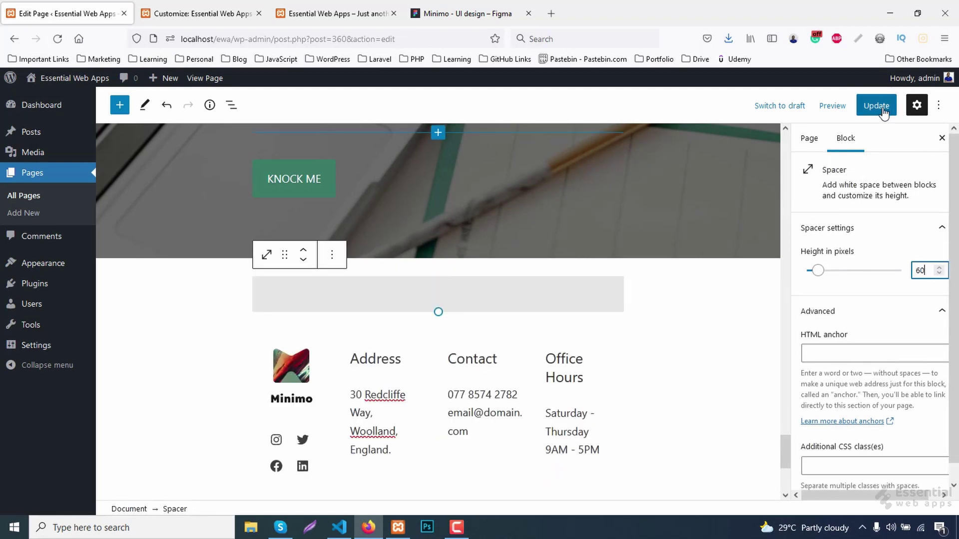
{"action": "left_click", "coordinate": [882, 110]}
{"action": "left_click", "coordinate": [321, 13]}
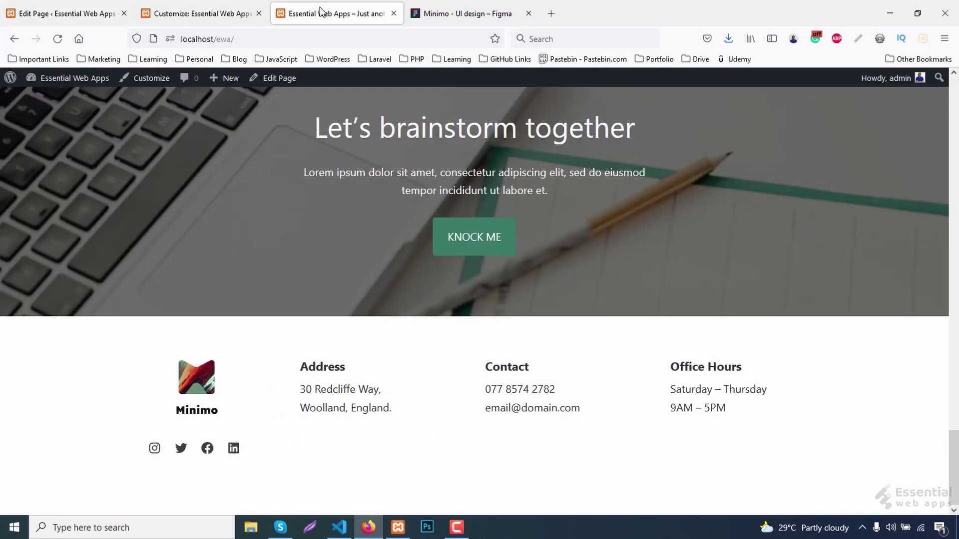
{"action": "key", "text": "F5"}
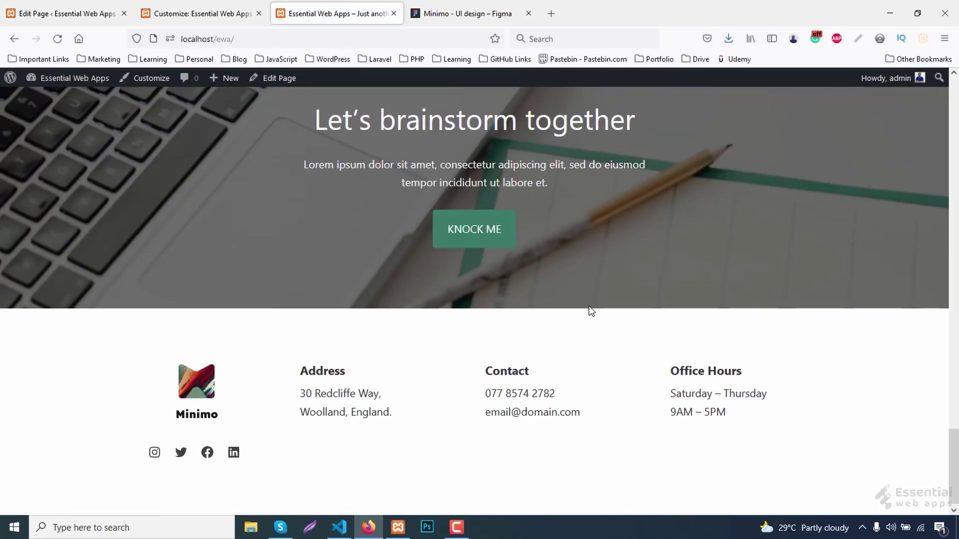
Copy the 'Essential Web Apps, Proudly Powered by WordPress' credit text from the Figma design.
{"action": "left_click", "coordinate": [449, 13]}
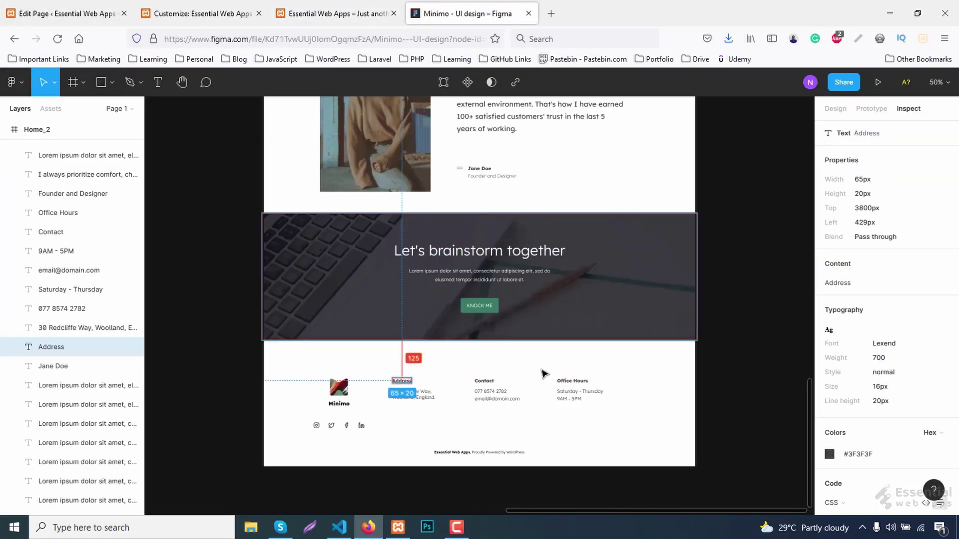
{"action": "left_click", "coordinate": [479, 453]}
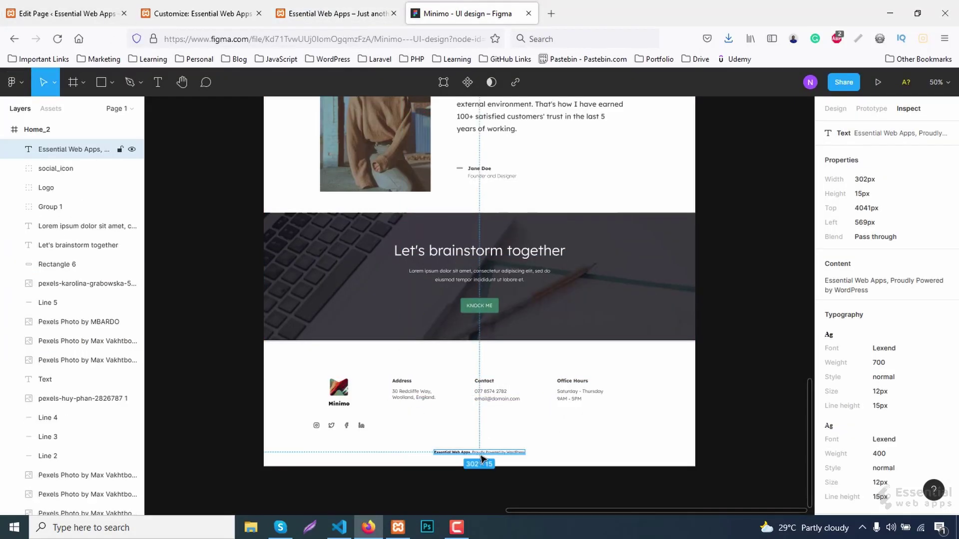
{"action": "left_click", "coordinate": [929, 281]}
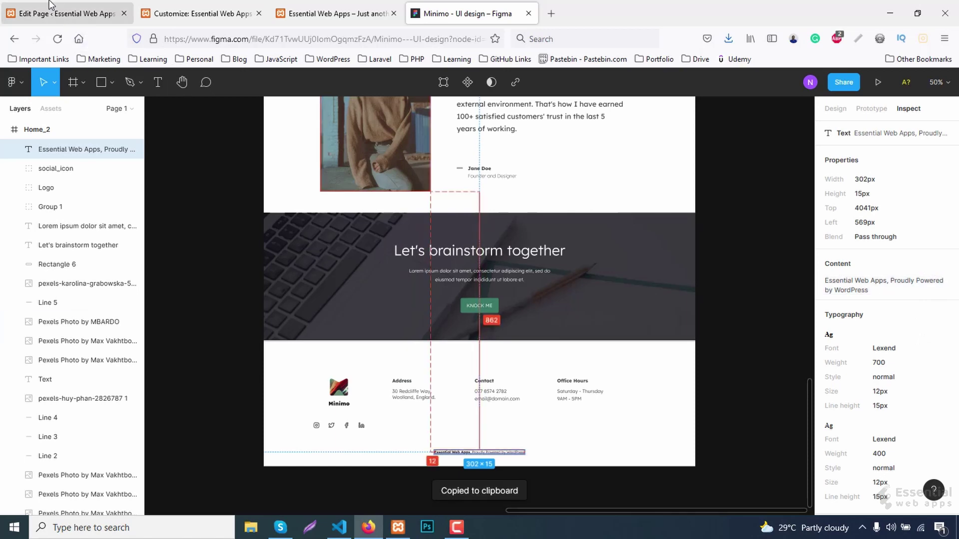
{"action": "left_click", "coordinate": [50, 5]}
Add a centred paragraph with the pasted credit line below the footer columns.
{"action": "scroll", "coordinate": [647, 377], "scroll_direction": "down", "scroll_amount": 5}
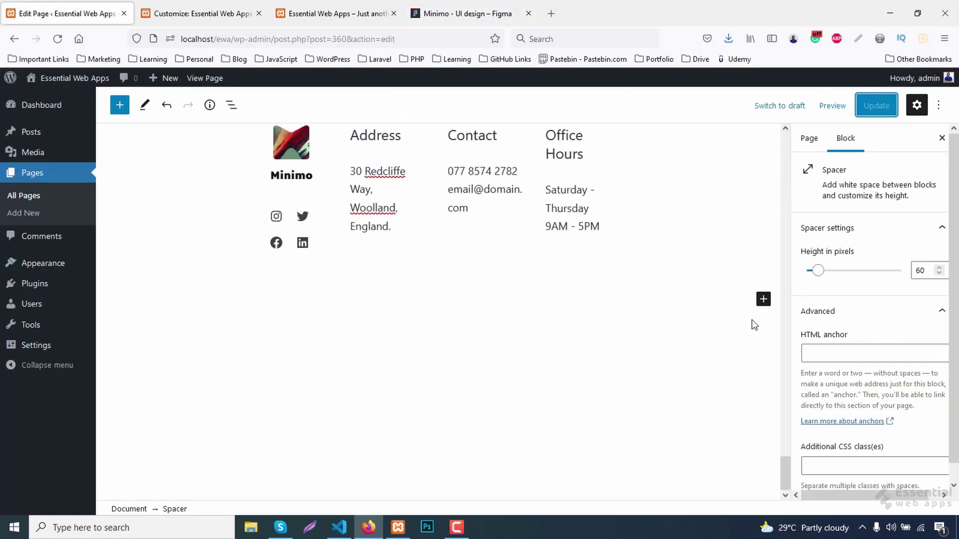
{"action": "left_click", "coordinate": [763, 299]}
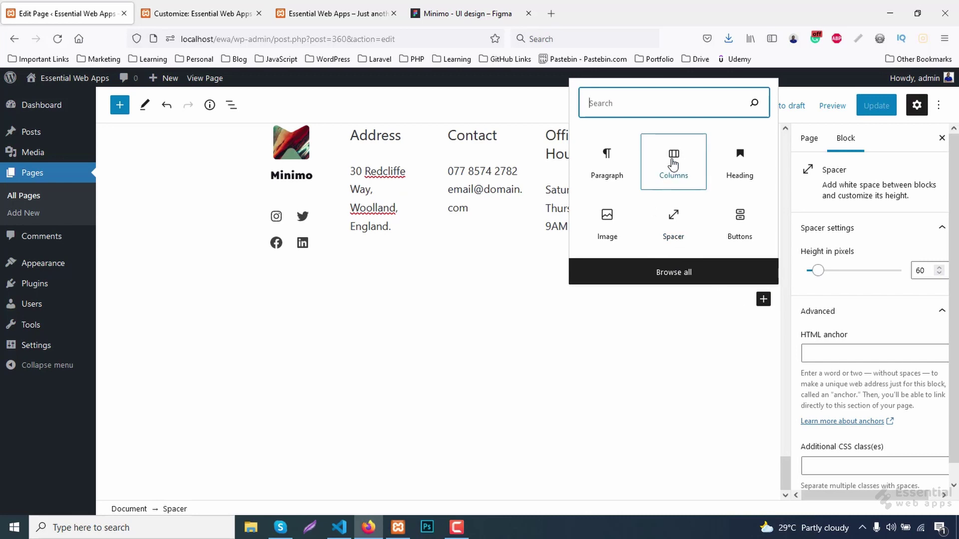
{"action": "left_click", "coordinate": [605, 162]}
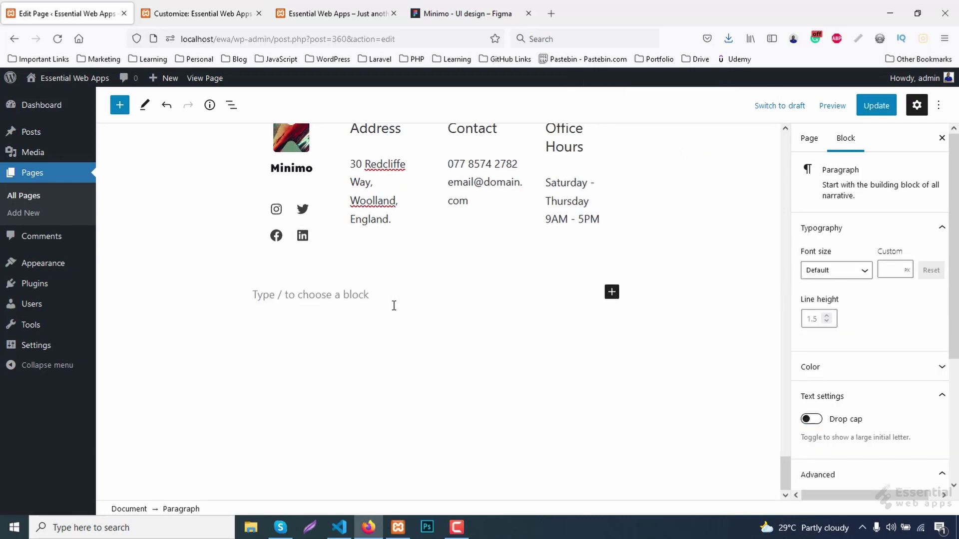
{"action": "key", "text": "ctrl+v"}
{"action": "left_click", "coordinate": [335, 266]}
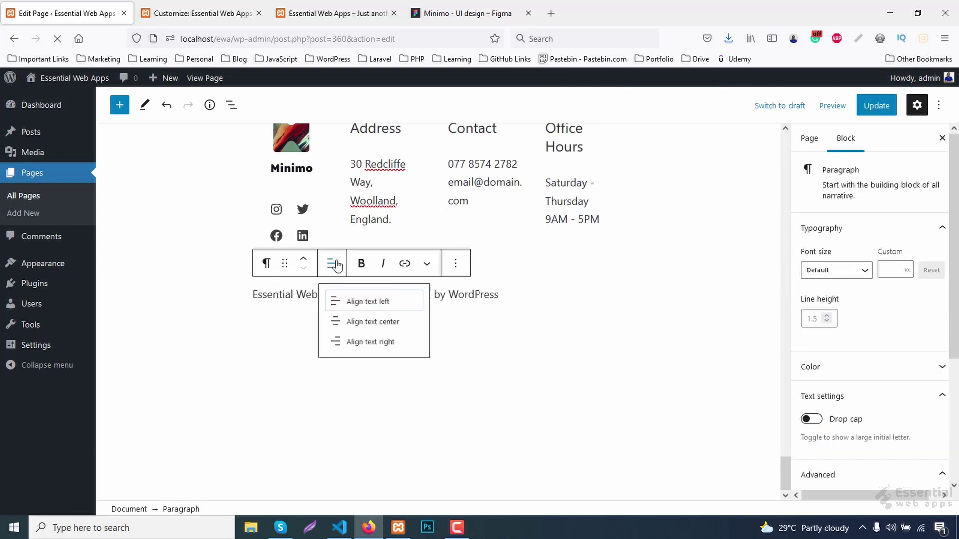
{"action": "left_click", "coordinate": [363, 330]}
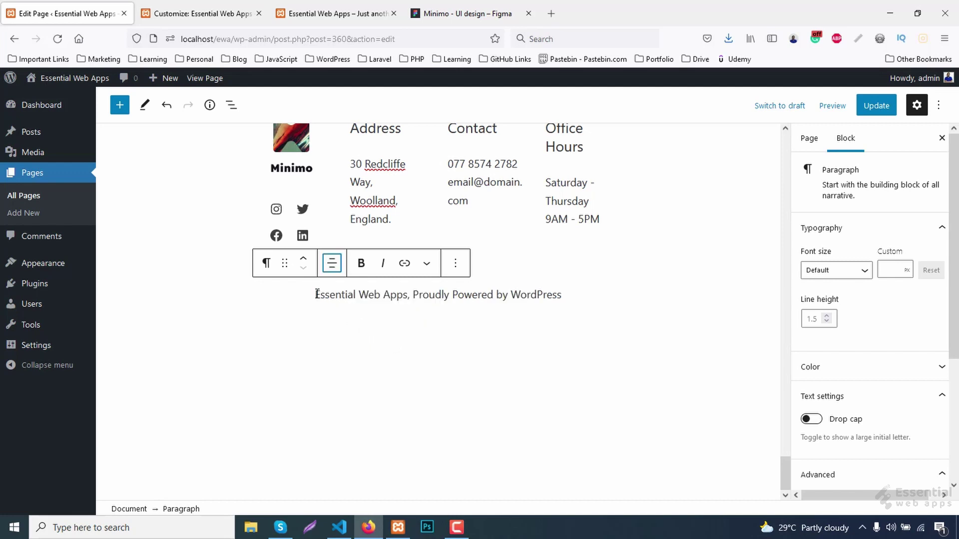
Bold 'Essential Web Apps', update the page and reload the live site.
{"action": "left_click_drag", "start_coordinate": [317, 294], "coordinate": [392, 297]}
{"action": "left_click", "coordinate": [361, 263]}
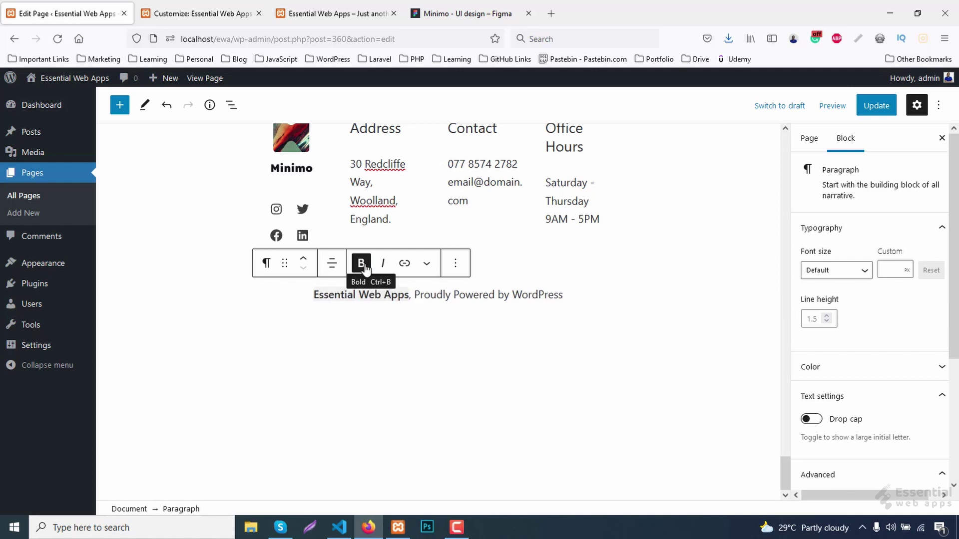
{"action": "left_click", "coordinate": [874, 105]}
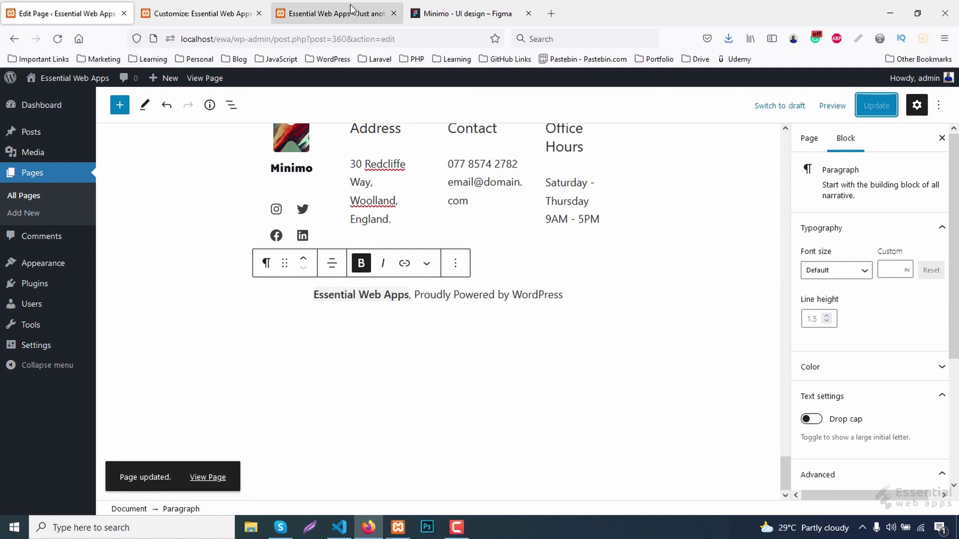
{"action": "left_click", "coordinate": [354, 11]}
{"action": "key", "text": "F5"}
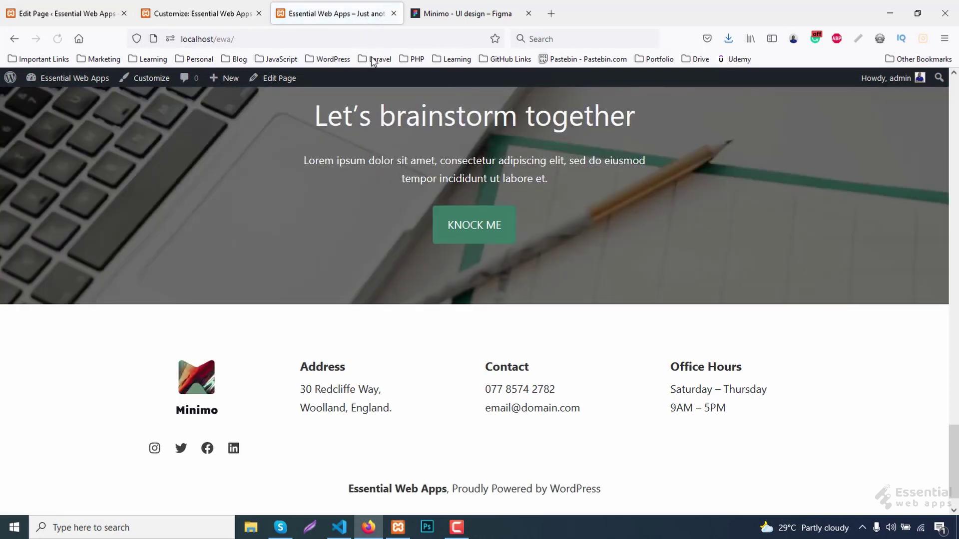
Insert a Spacer before the credit paragraph and set its height to 40px.
{"action": "scroll", "coordinate": [630, 320], "scroll_direction": "down", "scroll_amount": 1}
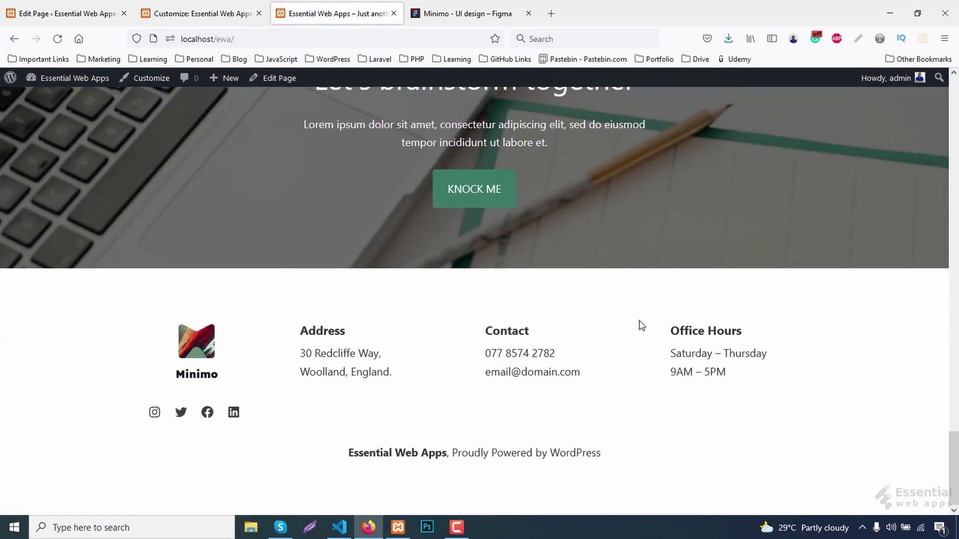
{"action": "key", "text": "ctrl+1"}
{"action": "left_click", "coordinate": [454, 263]}
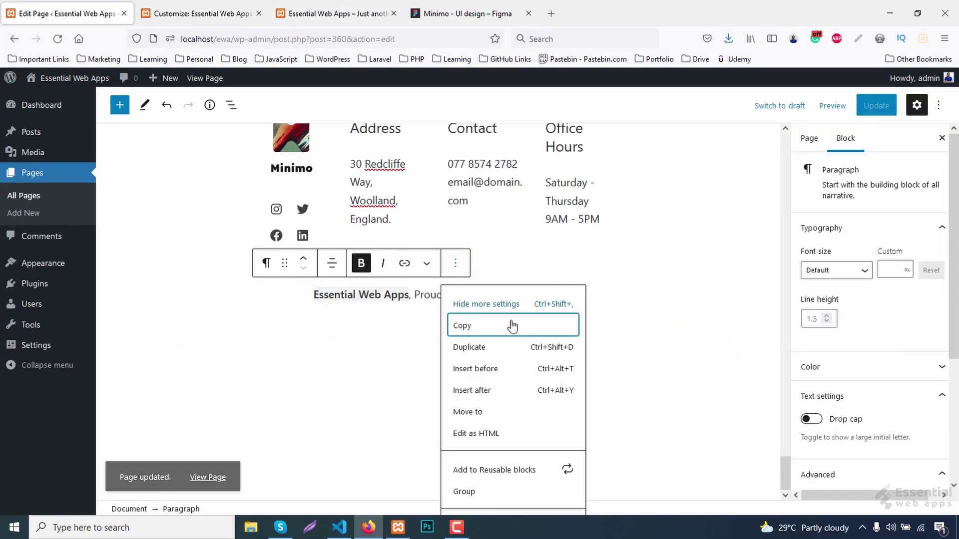
{"action": "left_click", "coordinate": [500, 370]}
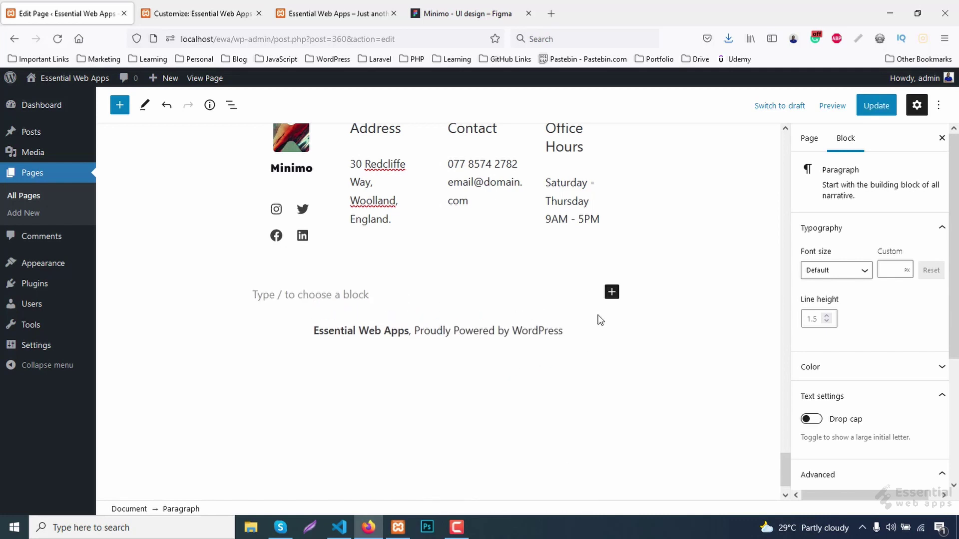
{"action": "left_click", "coordinate": [612, 294]}
{"action": "left_click", "coordinate": [717, 216]}
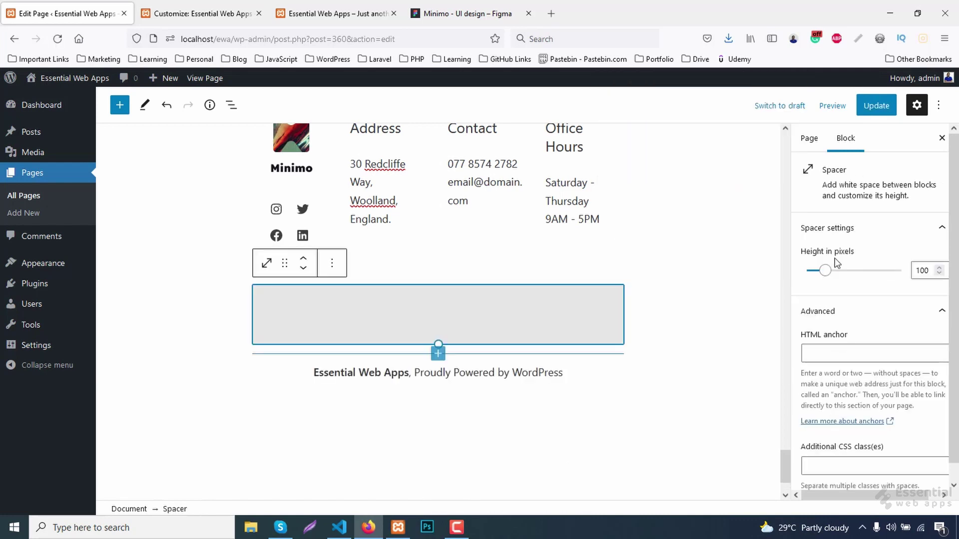
{"action": "left_click", "coordinate": [920, 274]}
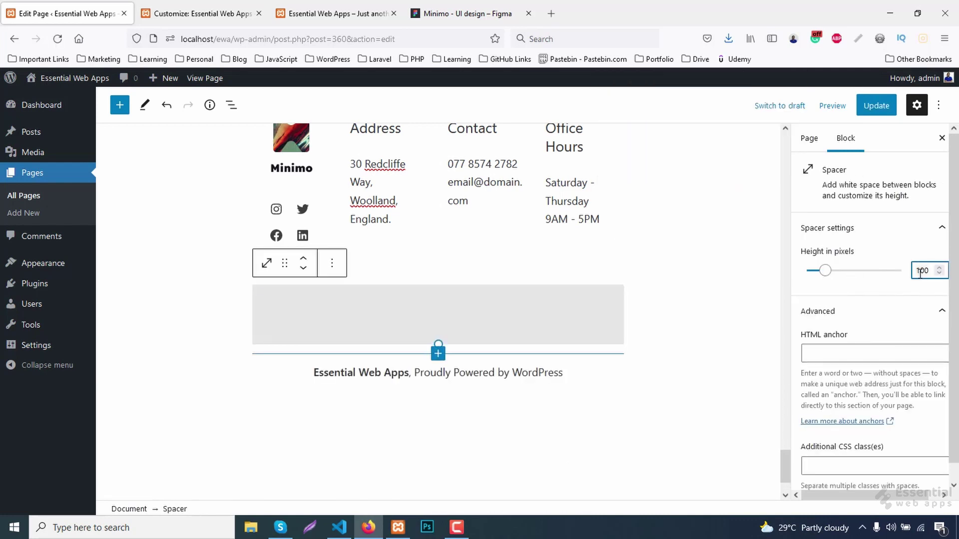
{"action": "key", "text": "BackSpace"}
{"action": "key", "text": "BackSpace"}
{"action": "key", "text": "BackSpace"}
{"action": "type", "text": "40"}
Update the page and check the new footer gap on the live site.
{"action": "left_click", "coordinate": [863, 107]}
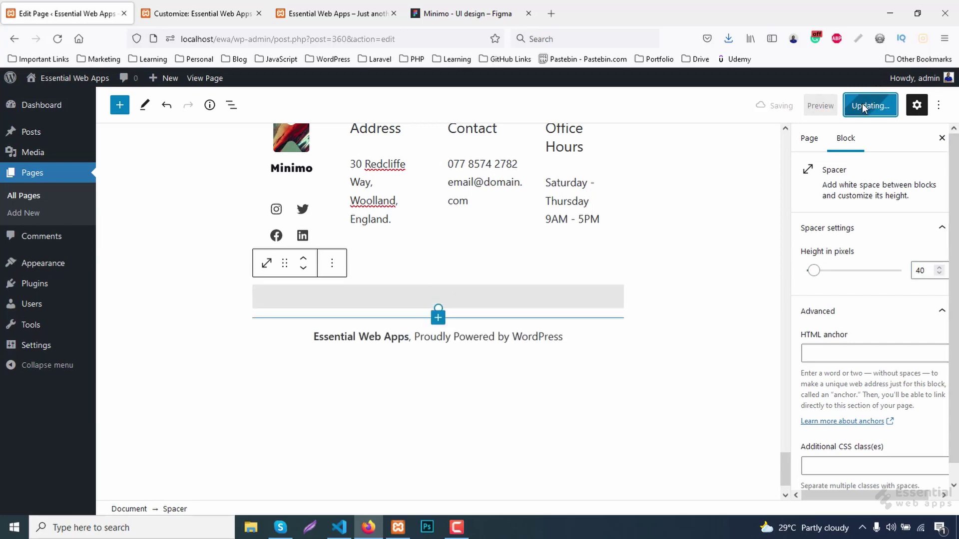
{"action": "left_click", "coordinate": [306, 8]}
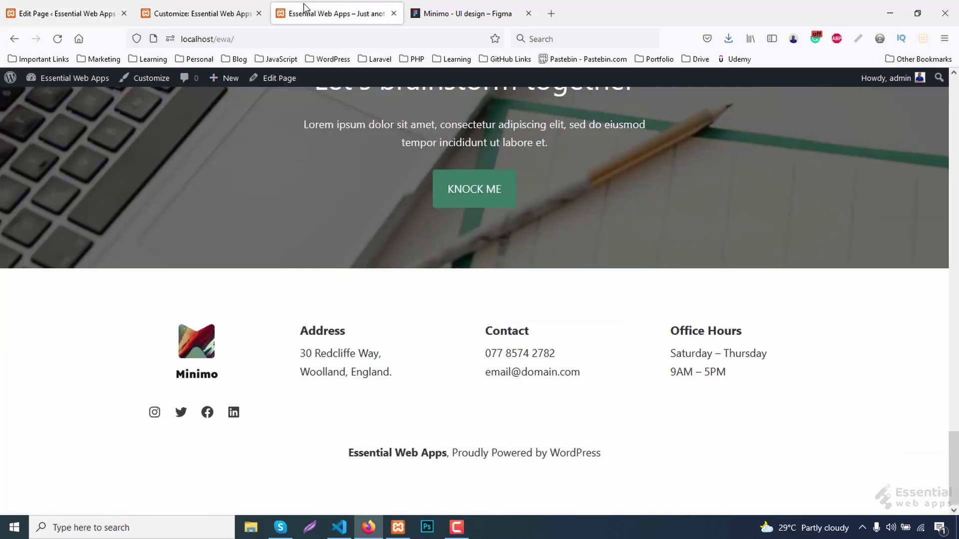
{"action": "scroll", "coordinate": [678, 281], "scroll_direction": "down", "scroll_amount": 1}
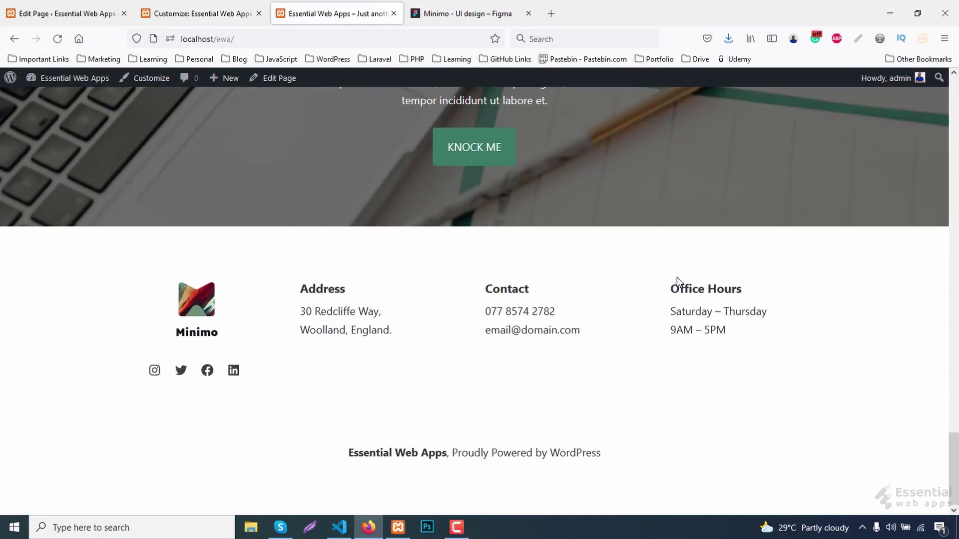
{"action": "scroll", "coordinate": [677, 282], "scroll_direction": "up", "scroll_amount": 1}
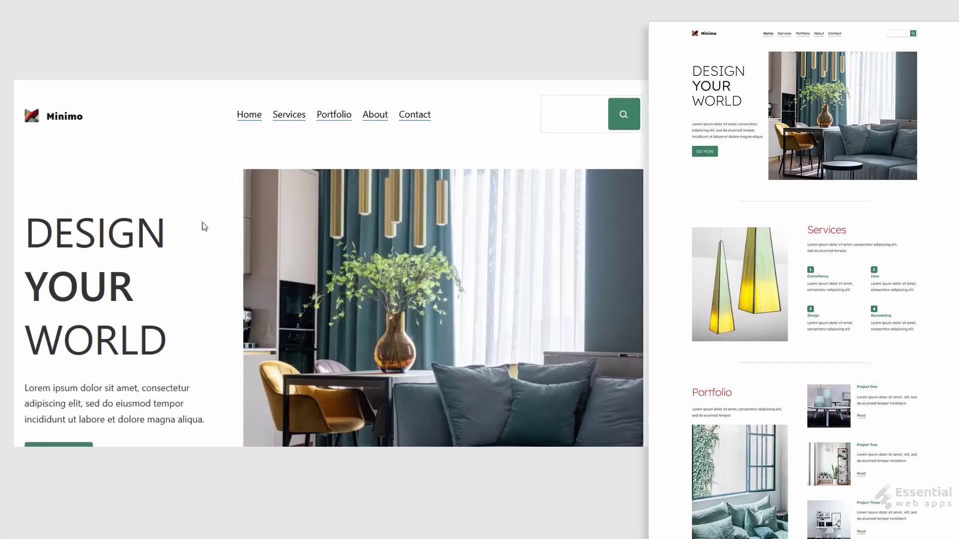
{"action": "scroll", "coordinate": [203, 229], "scroll_direction": "down", "scroll_amount": 5}
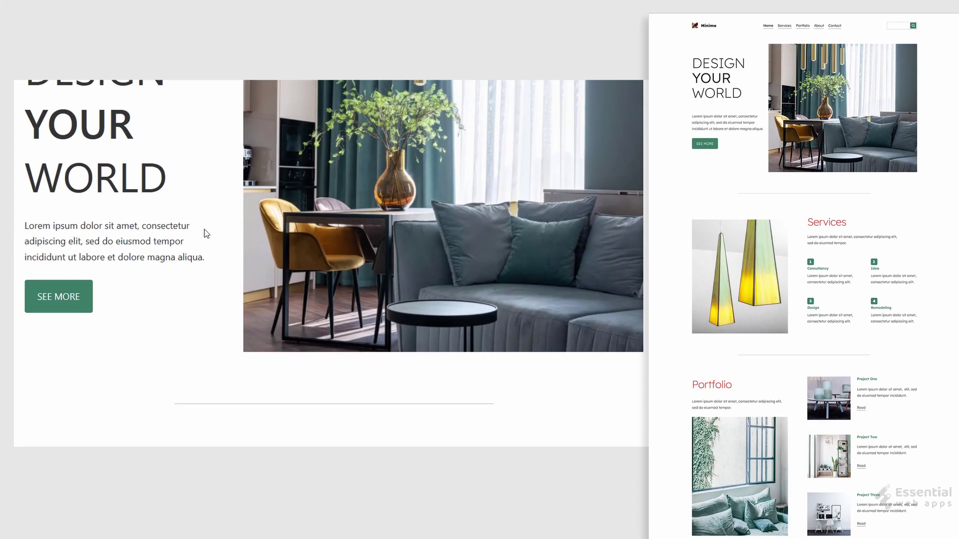
{"action": "scroll", "coordinate": [206, 230], "scroll_direction": "down", "scroll_amount": 8}
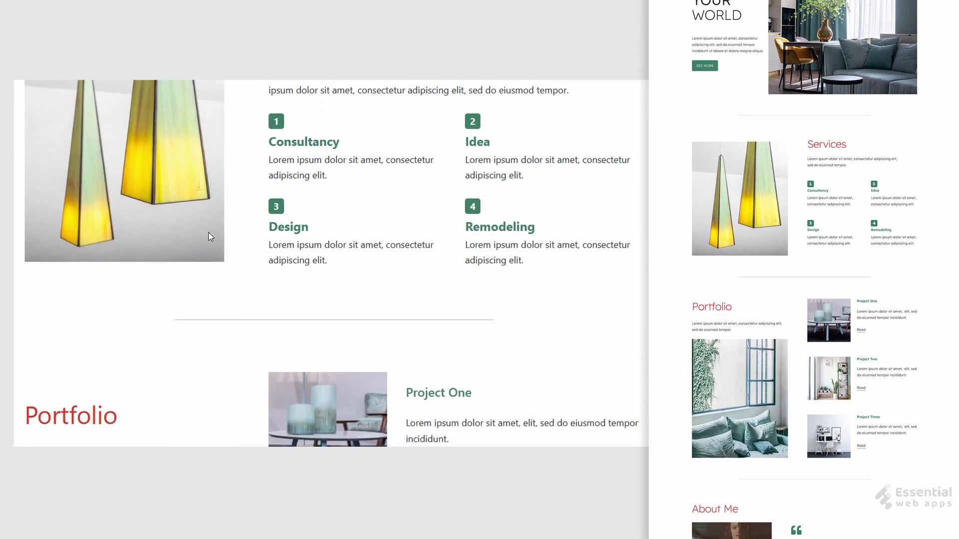
{"action": "scroll", "coordinate": [208, 233], "scroll_direction": "down", "scroll_amount": 8}
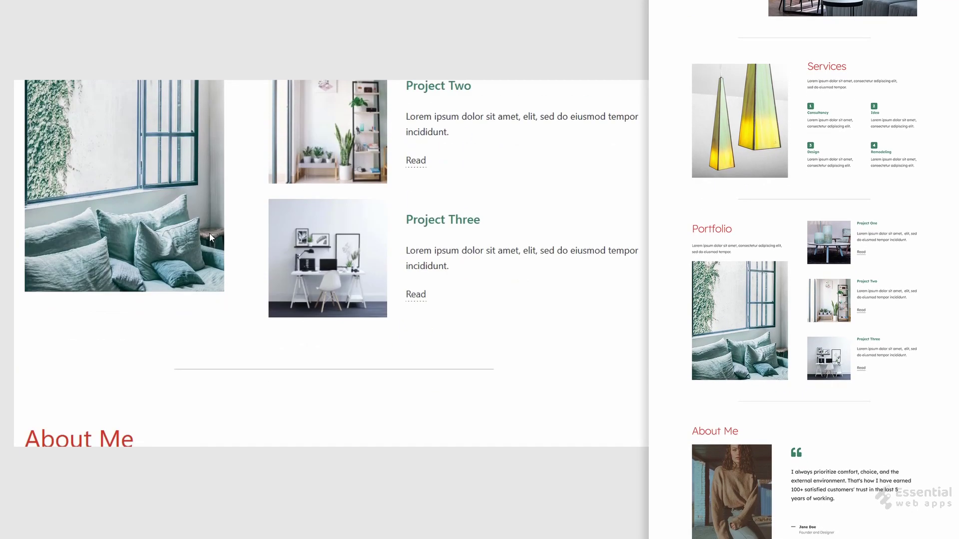
{"action": "scroll", "coordinate": [210, 238], "scroll_direction": "down", "scroll_amount": 8}
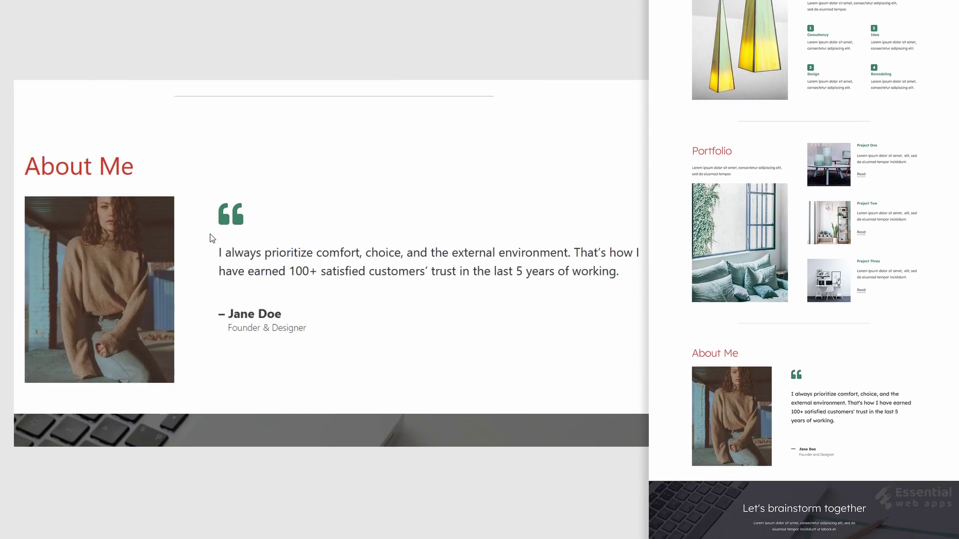
{"action": "scroll", "coordinate": [210, 238], "scroll_direction": "down", "scroll_amount": 8}
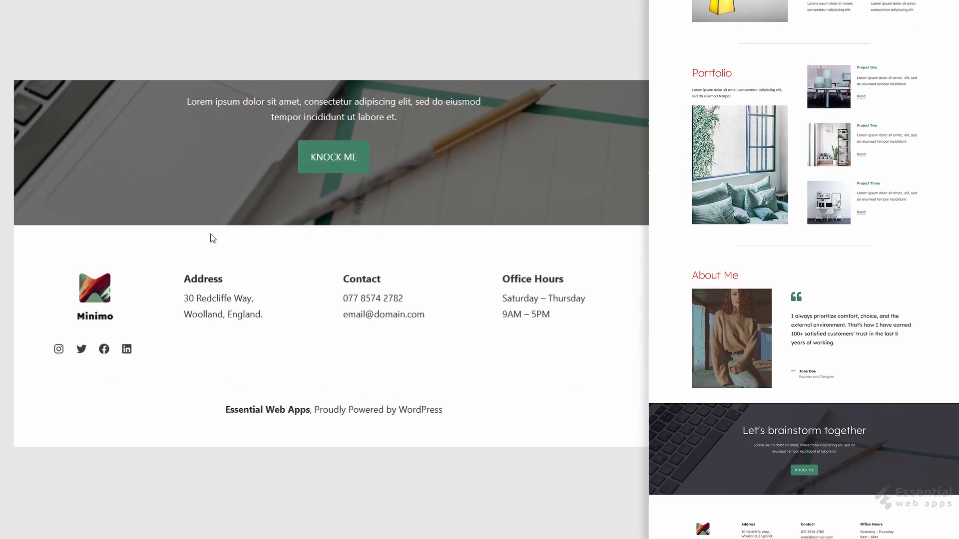